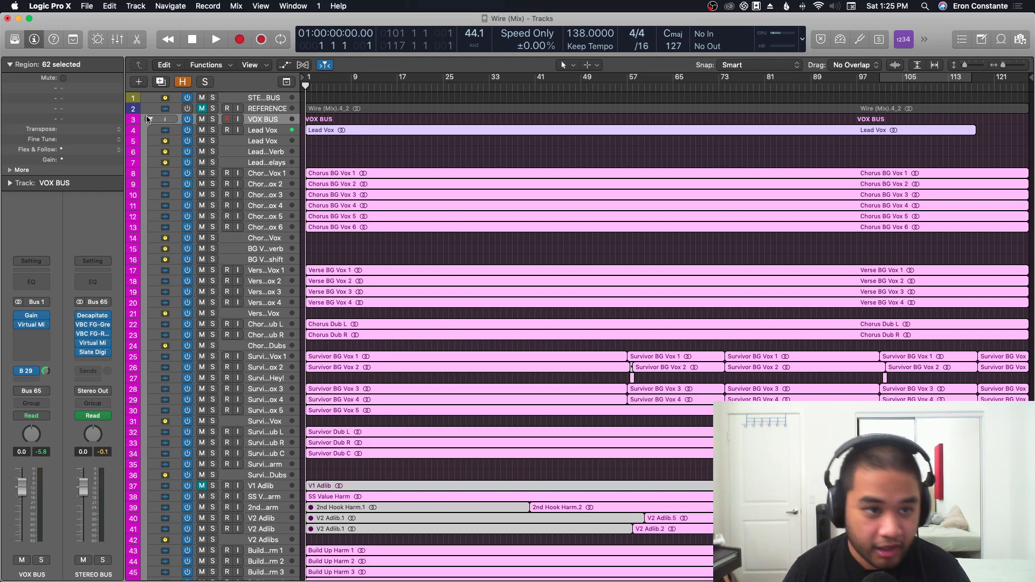
Look over the tracks inside the VOX BUS stack and collapse the stack.
scroll(308, 229, "down", 10)
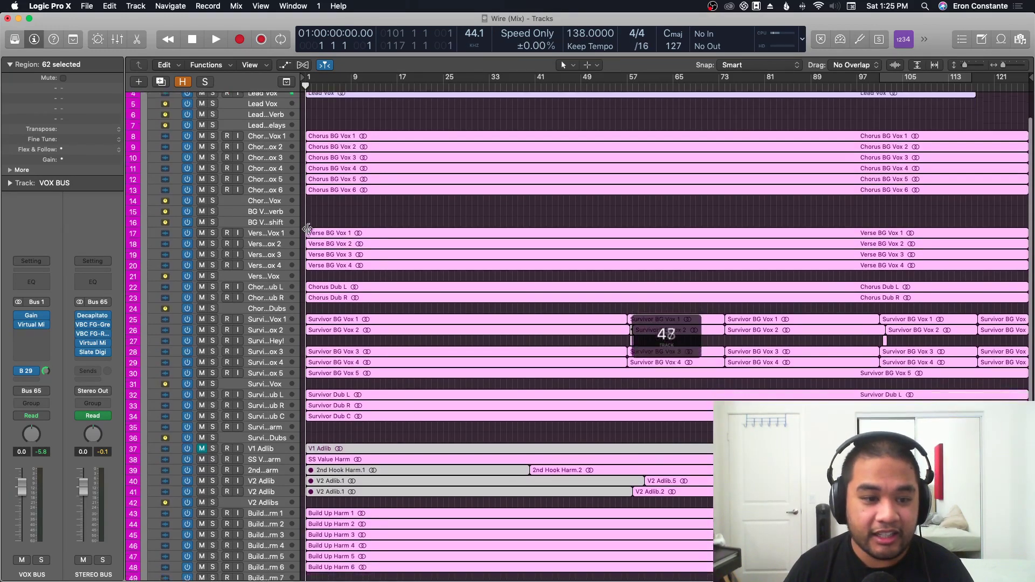
scroll(290, 220, "up", 15)
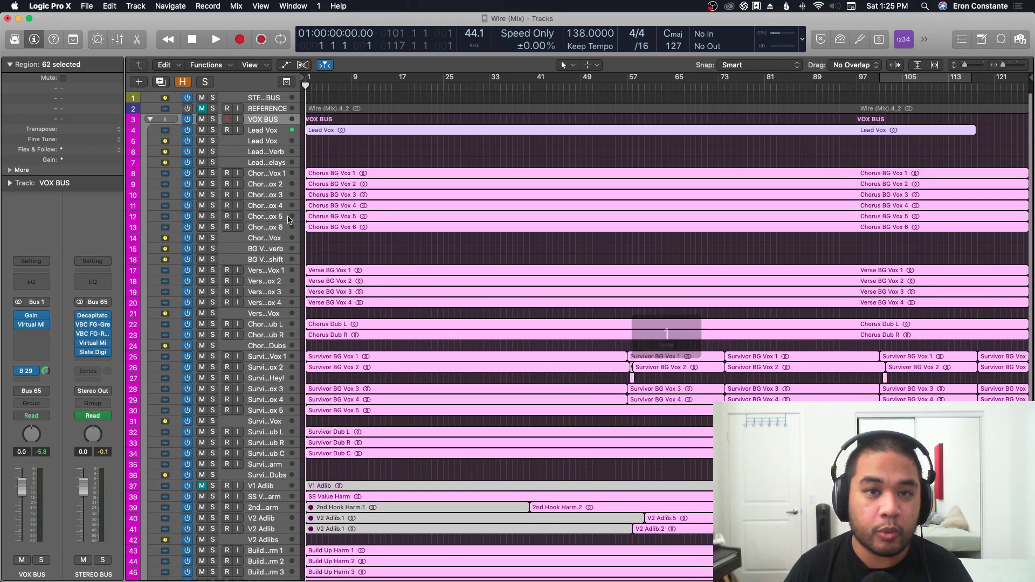
left_click(149, 120)
key("super+Down")
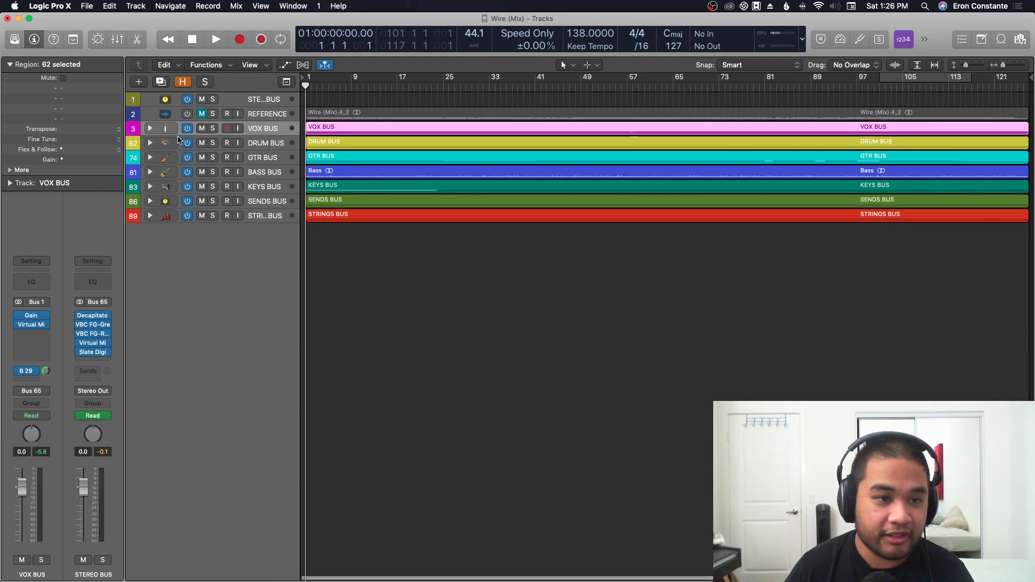
Expand and collapse the drum, guitar, bass, keys, sends and strings bus stacks one by one to examine their tracks.
left_click(151, 143)
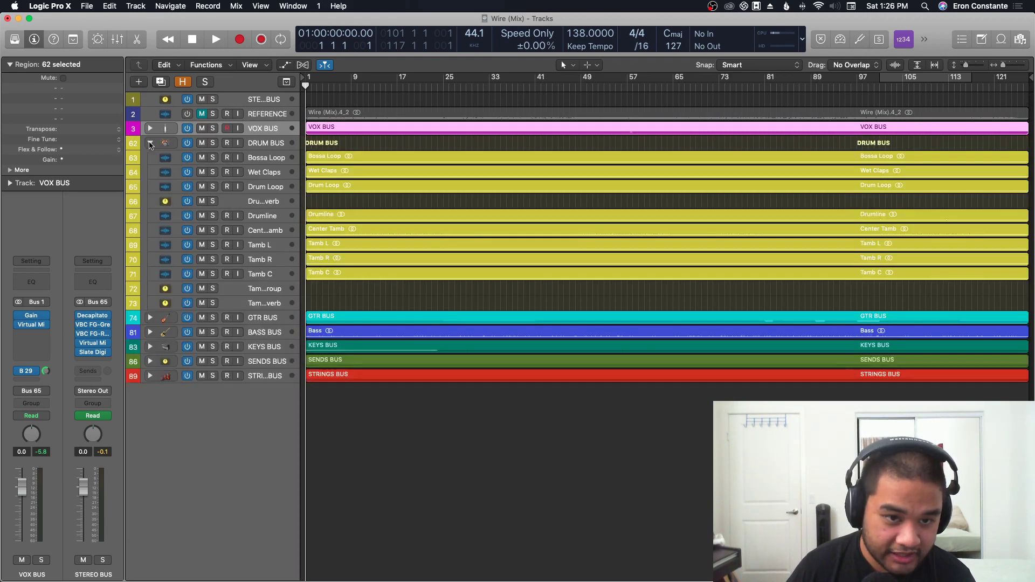
left_click(150, 142)
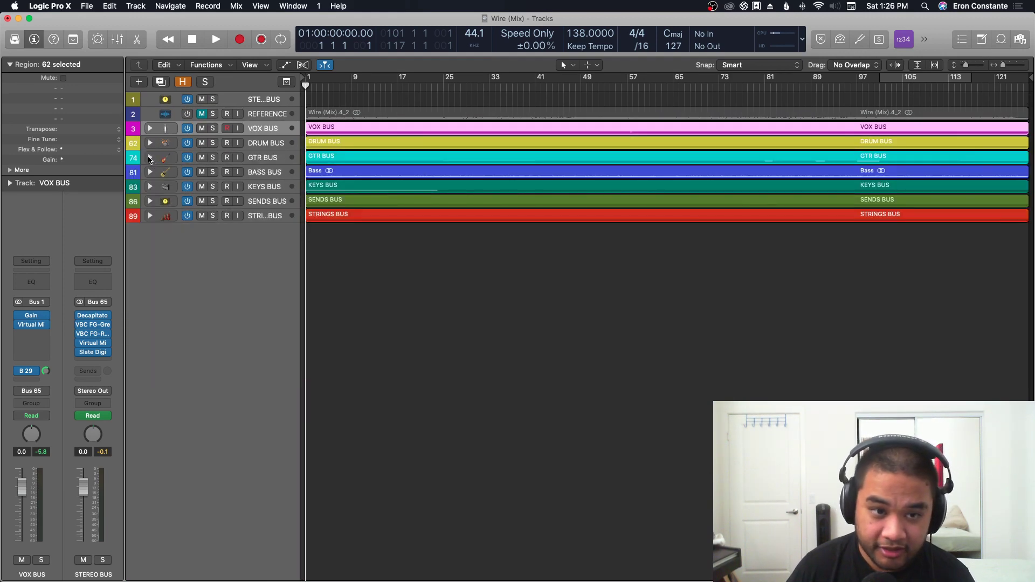
left_click(150, 157)
left_click(150, 157)
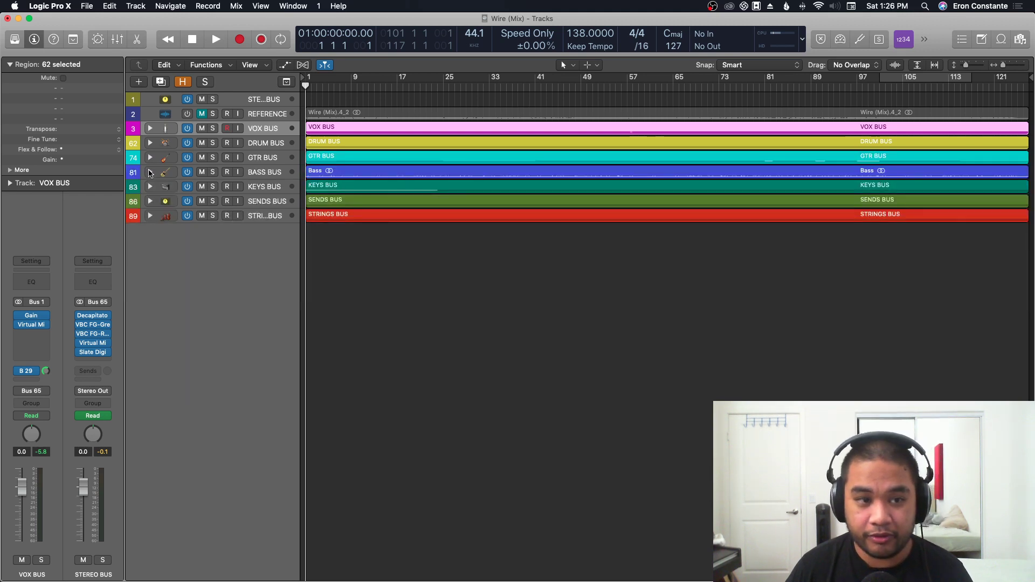
left_click(151, 172)
left_click(151, 173)
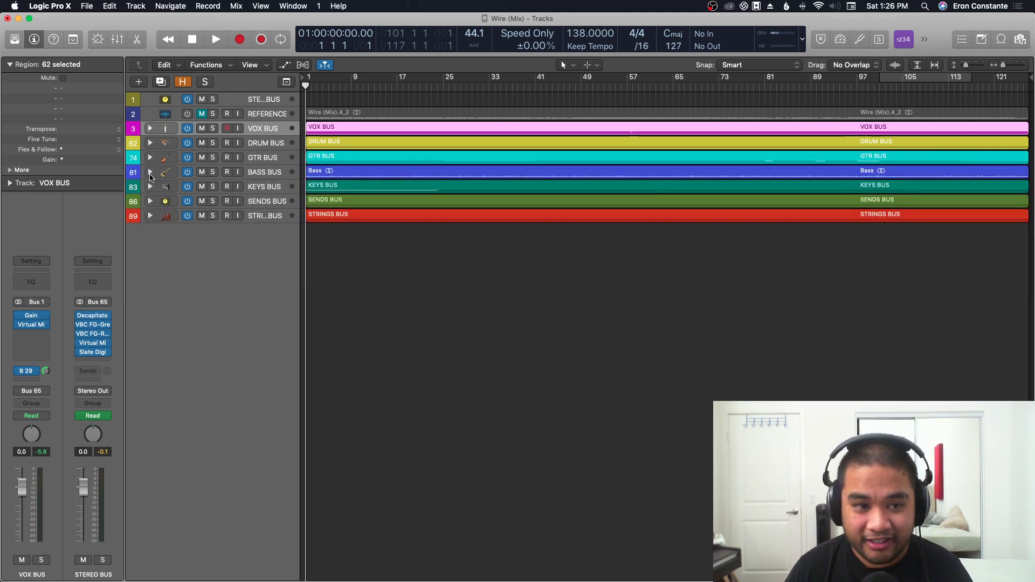
left_click(150, 186)
left_click(151, 186)
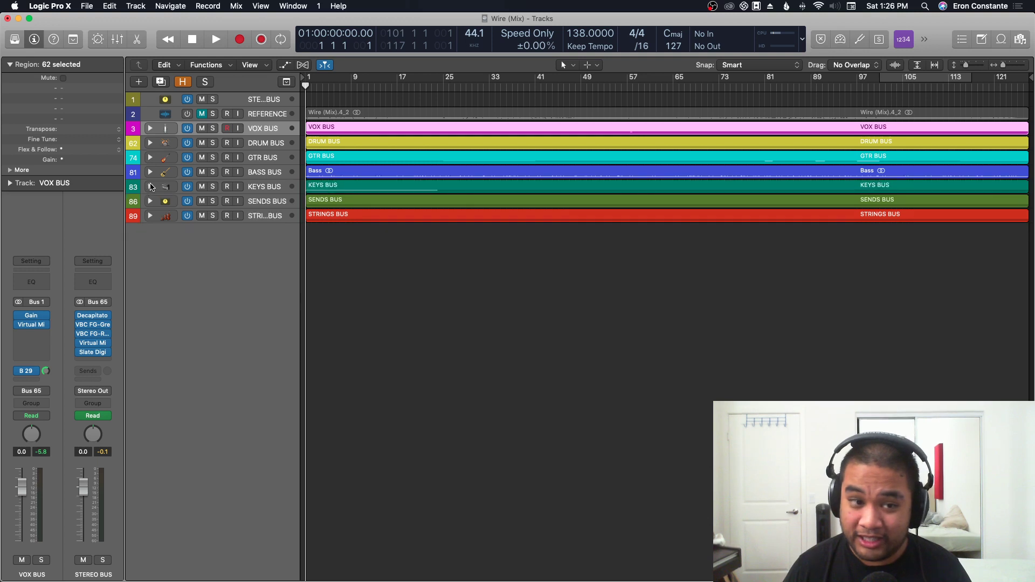
left_click(149, 202)
left_click(151, 202)
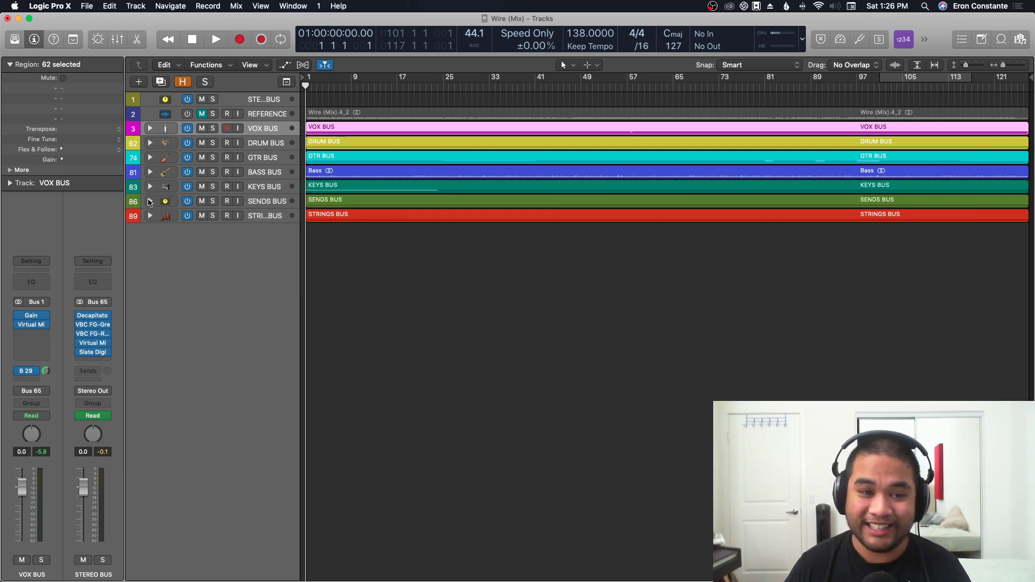
left_click(150, 215)
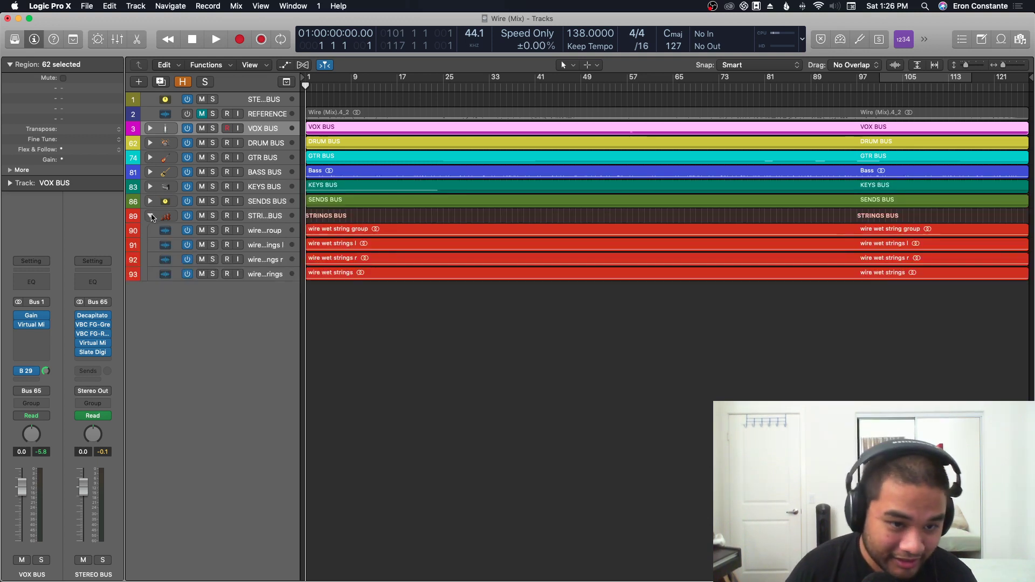
left_click(150, 216)
Play the full mix from the start to about bar 9 while viewing the tracks inside the DRUM BUS stack.
left_click(392, 260, "ctrl+alt")
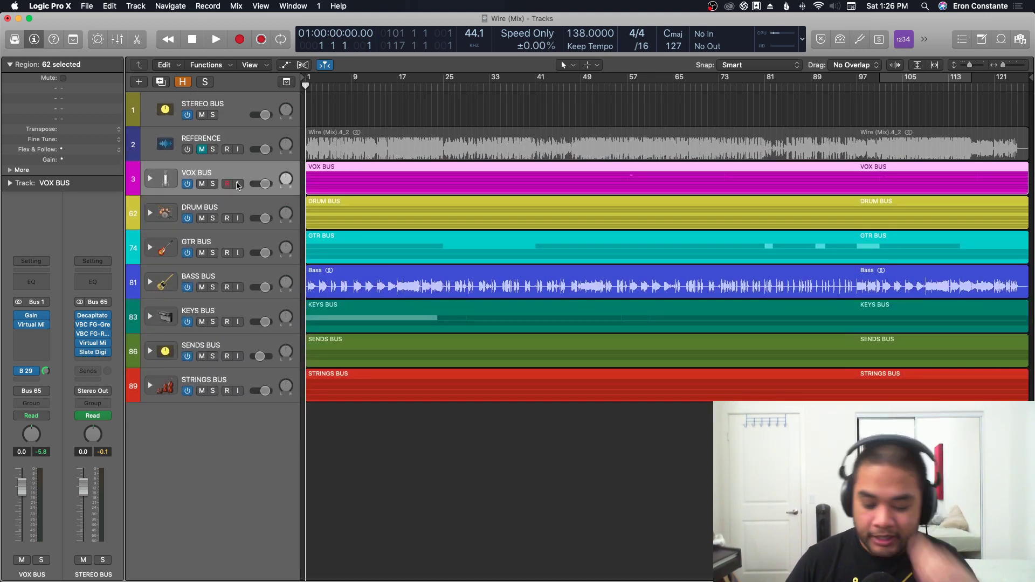
key("super+Down")
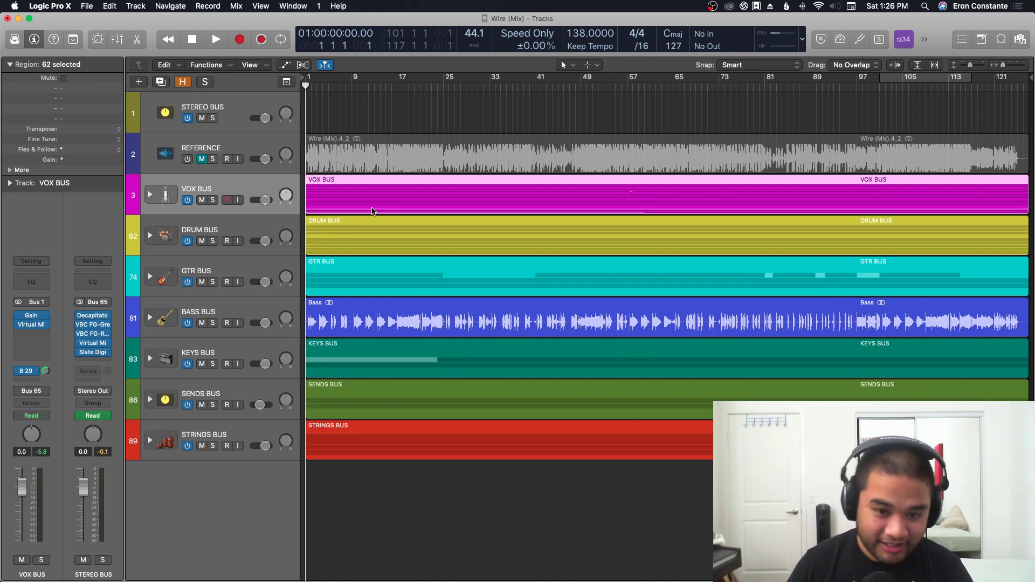
left_click(361, 141)
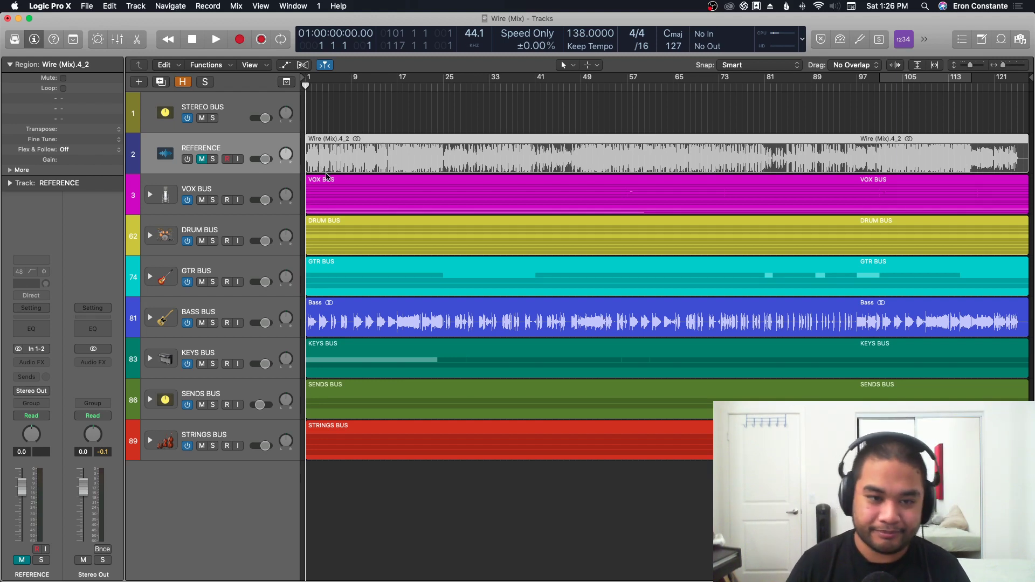
key("space")
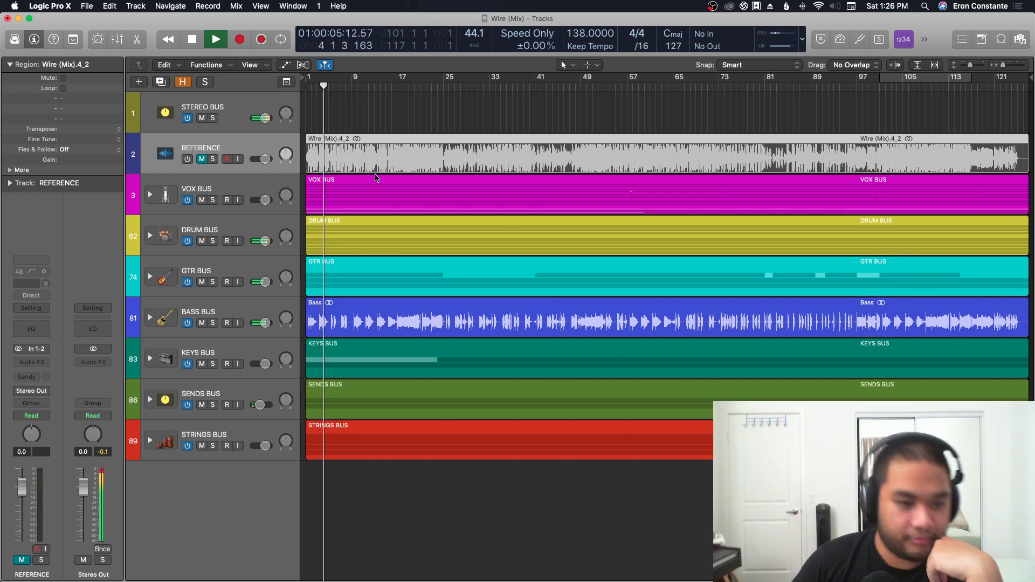
left_click(150, 235)
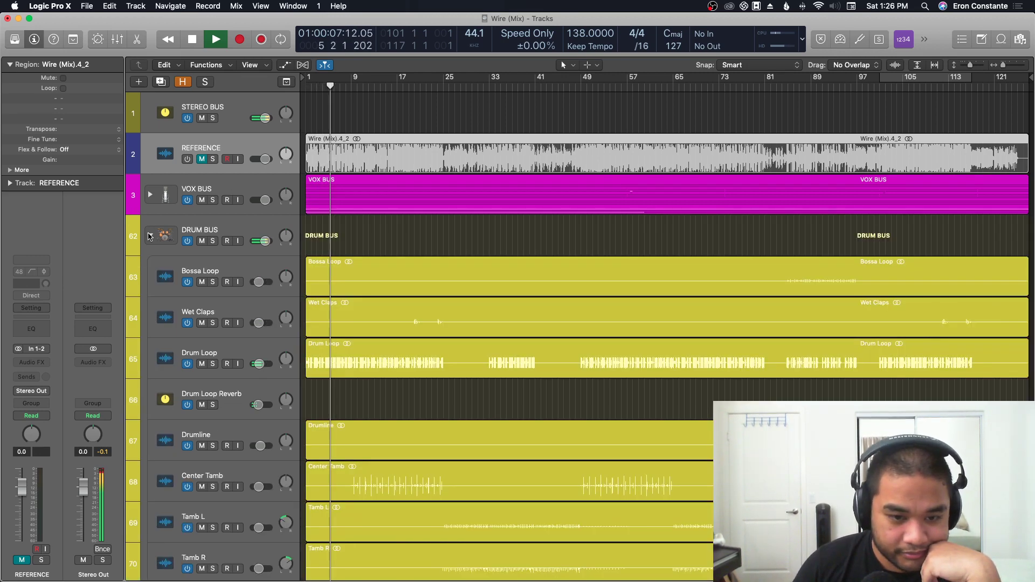
scroll(150, 235, "down", 3)
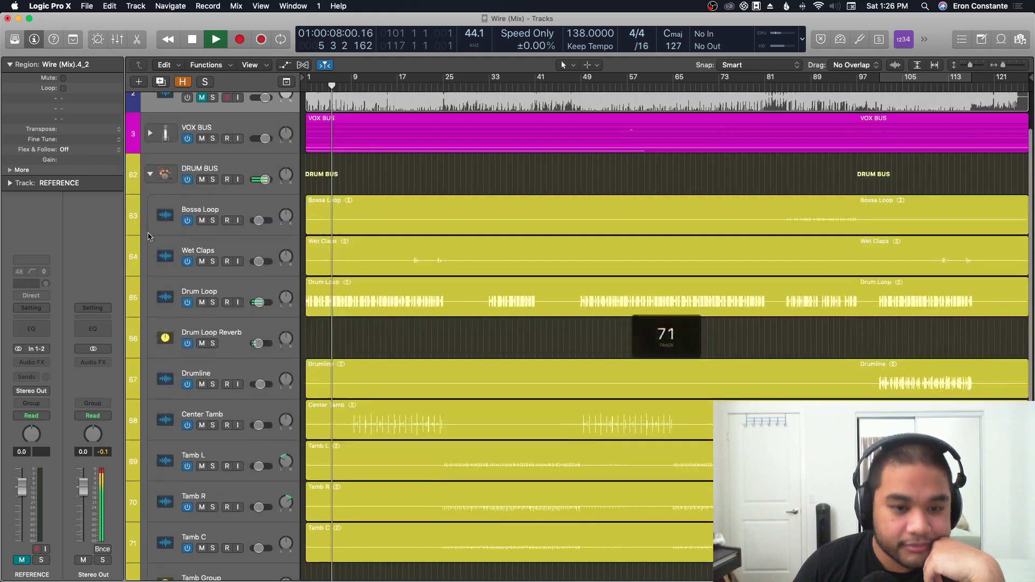
left_click(149, 175)
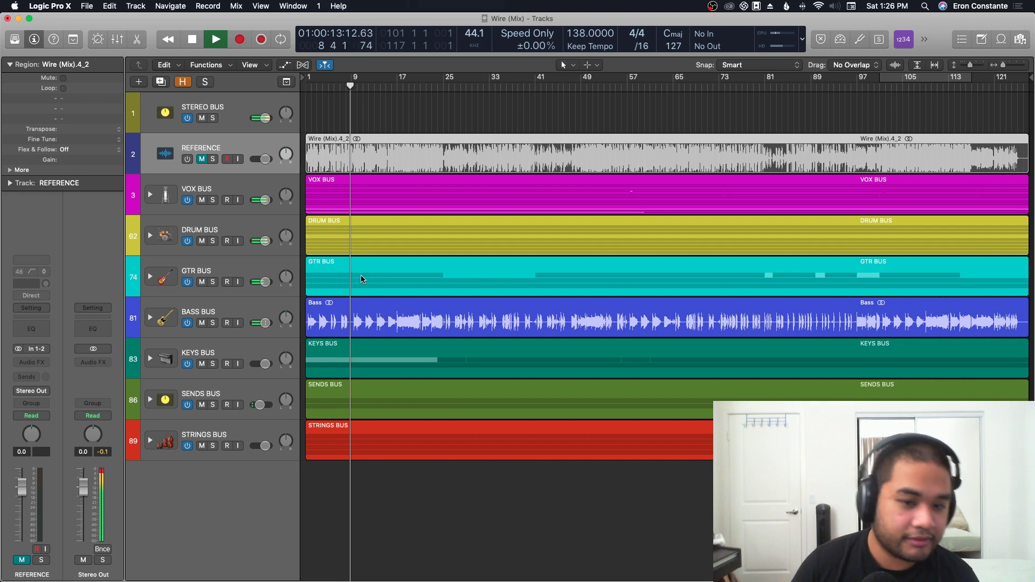
key("space")
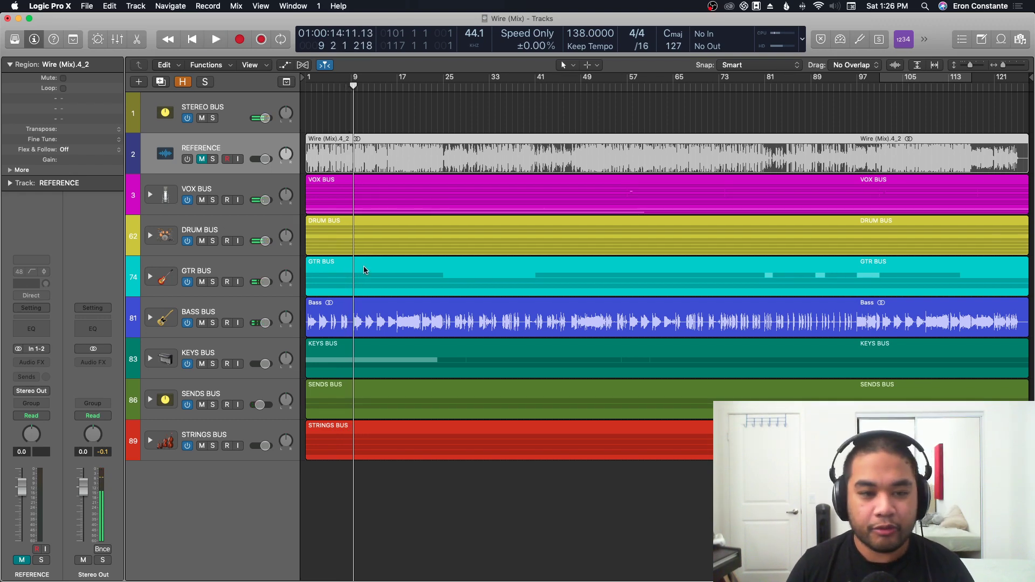
Expand the DRUM BUS stack, solo the bus and select its track.
left_click(149, 236)
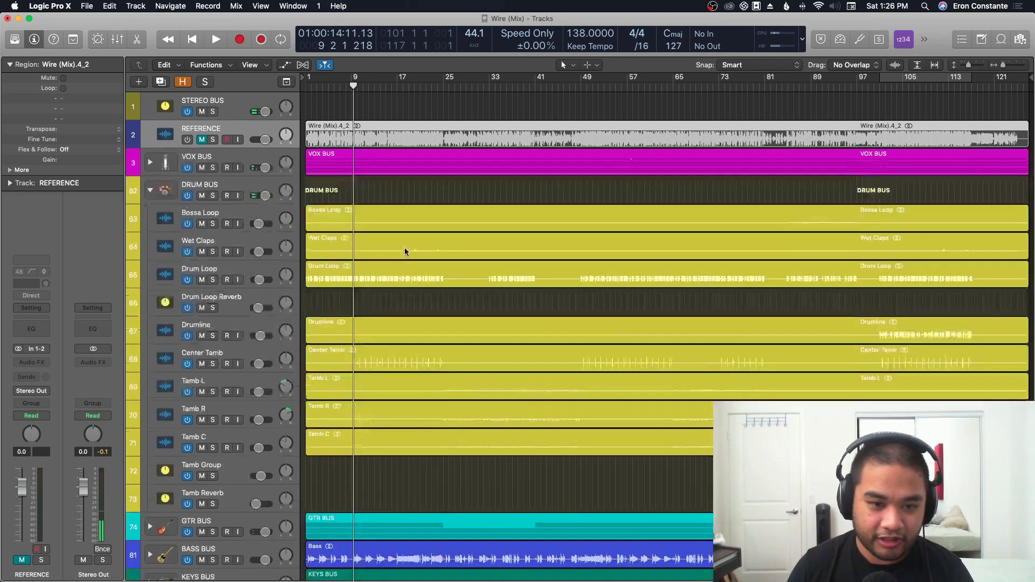
scroll(406, 251, "down", 1)
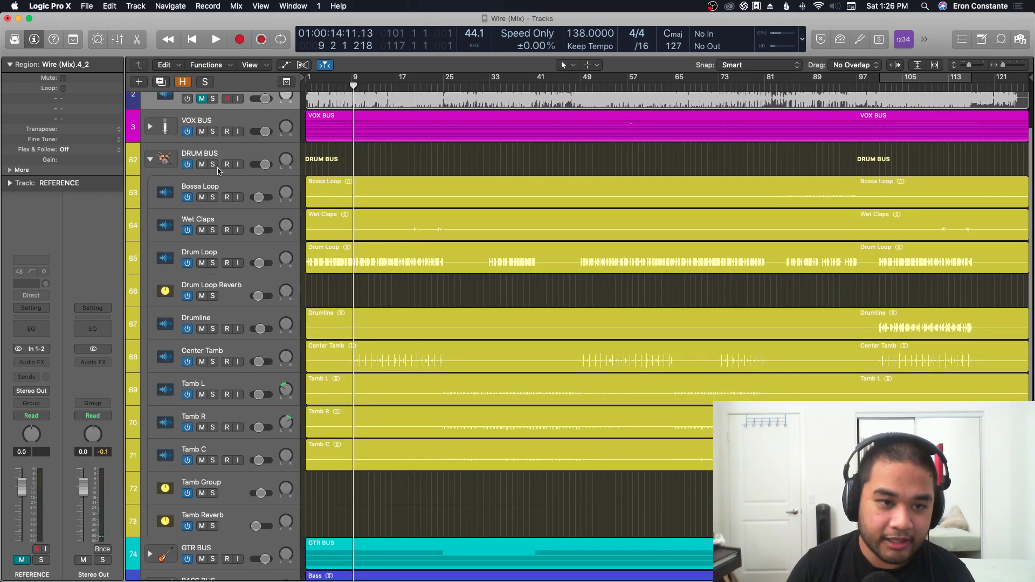
key("ctrl+s")
key("z")
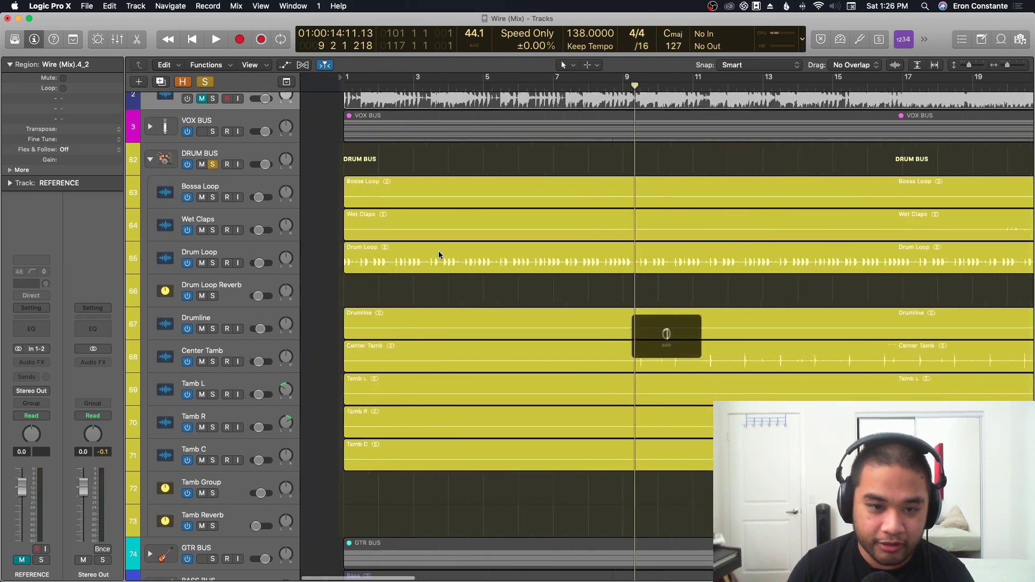
left_click(194, 152)
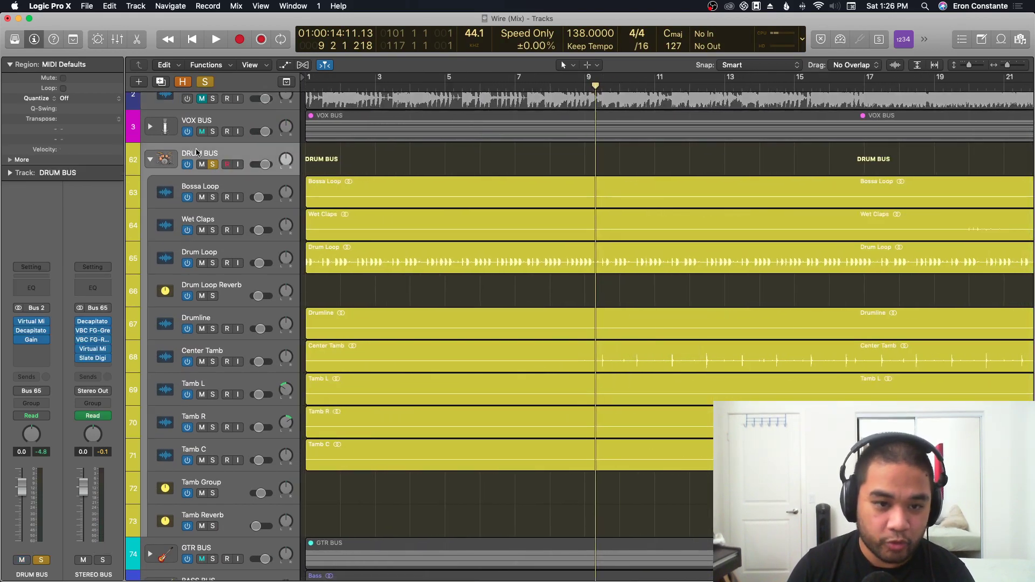
Solo the GTR BUS with the drums, play from the beginning, and add the BASS BUS to the solo during playback.
scroll(382, 333, "down", 1)
key("super+Up")
key("super+Up")
key("super+Up")
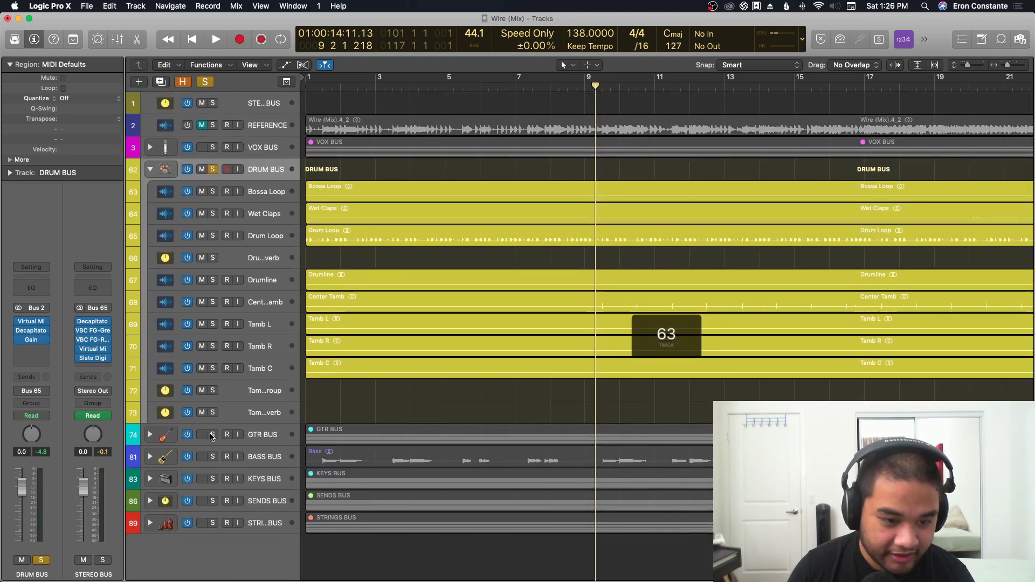
left_click(212, 434)
key("Return")
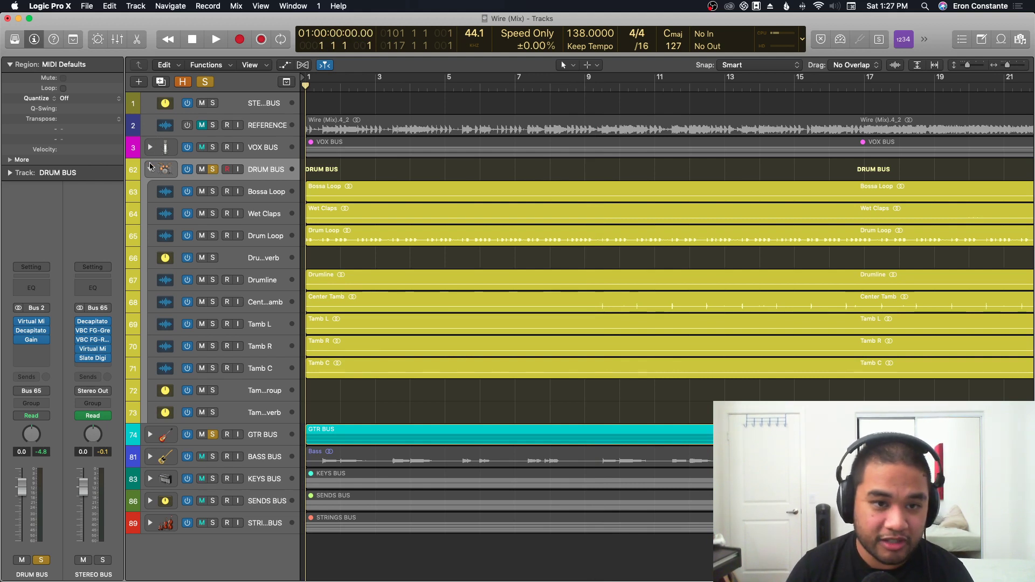
key("space")
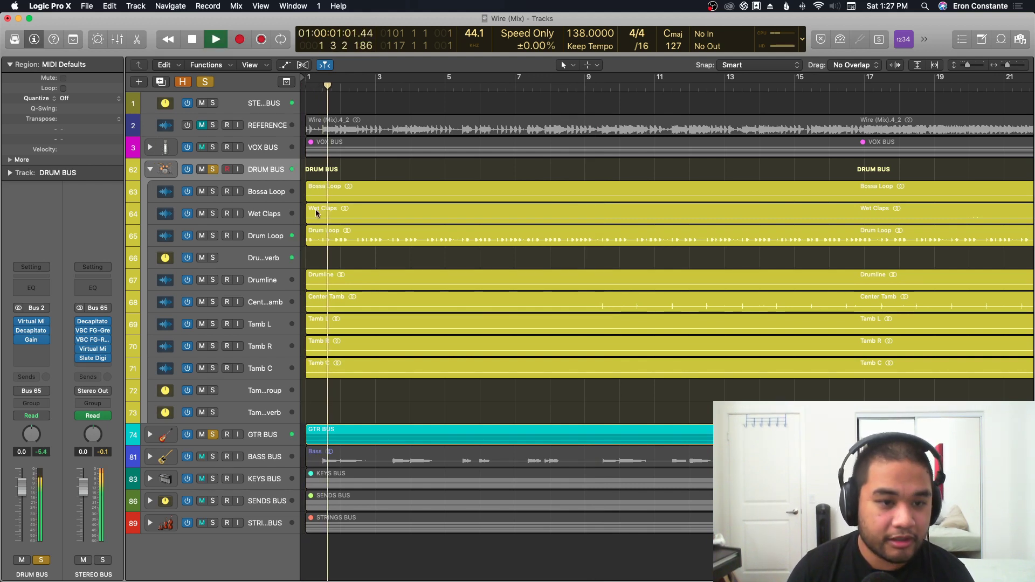
left_click(213, 457)
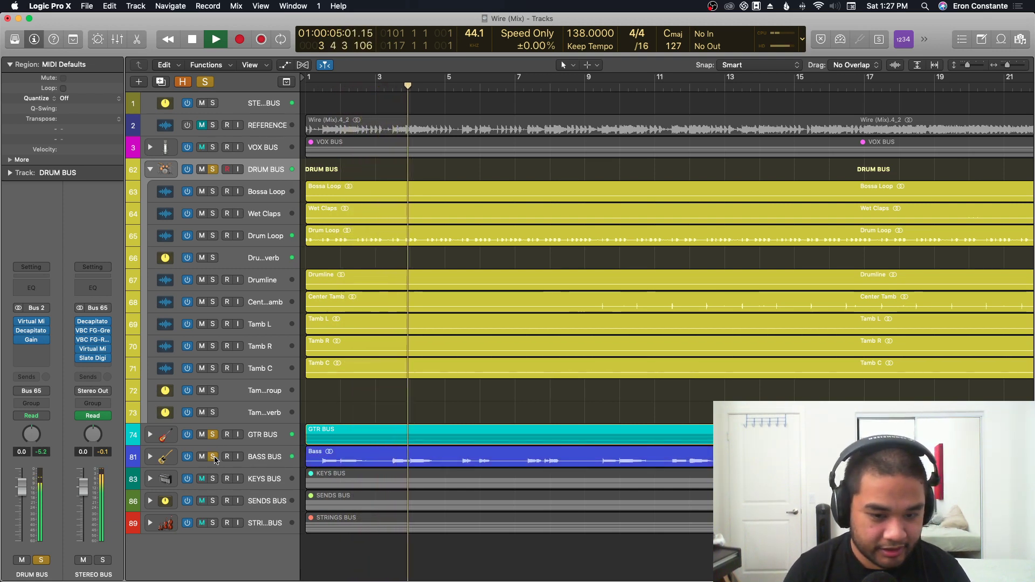
key("space")
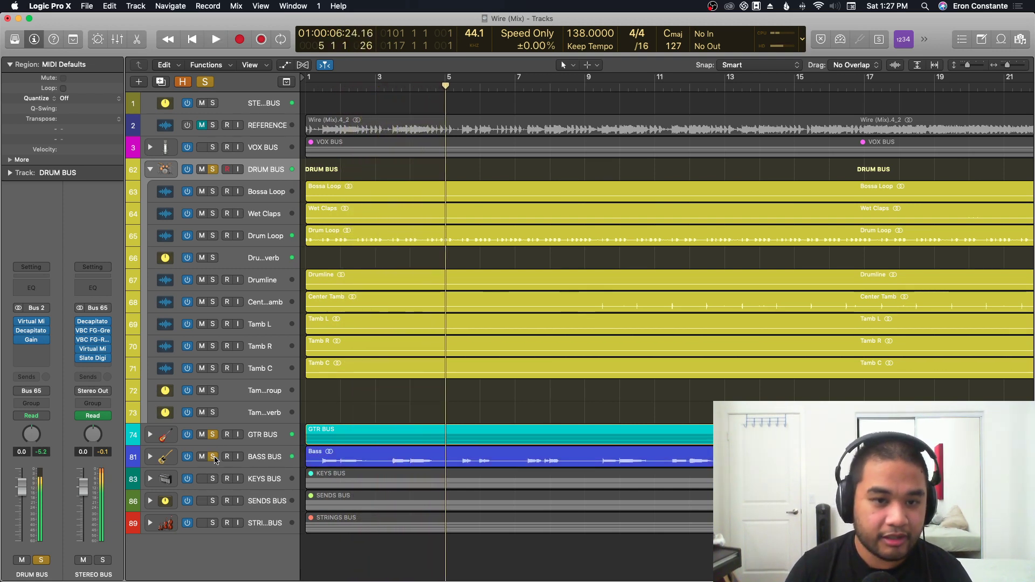
Solo only the Drum Loop track, play it from the beginning, and select the track to show its channel strip.
left_click(212, 235)
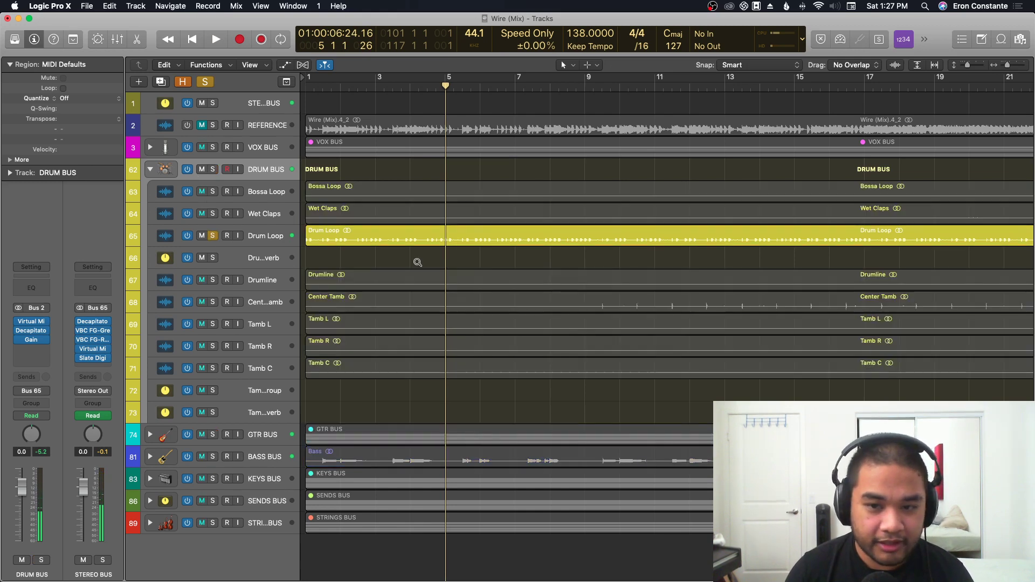
scroll(416, 261, "up", 4)
scroll(416, 261, "down", 5)
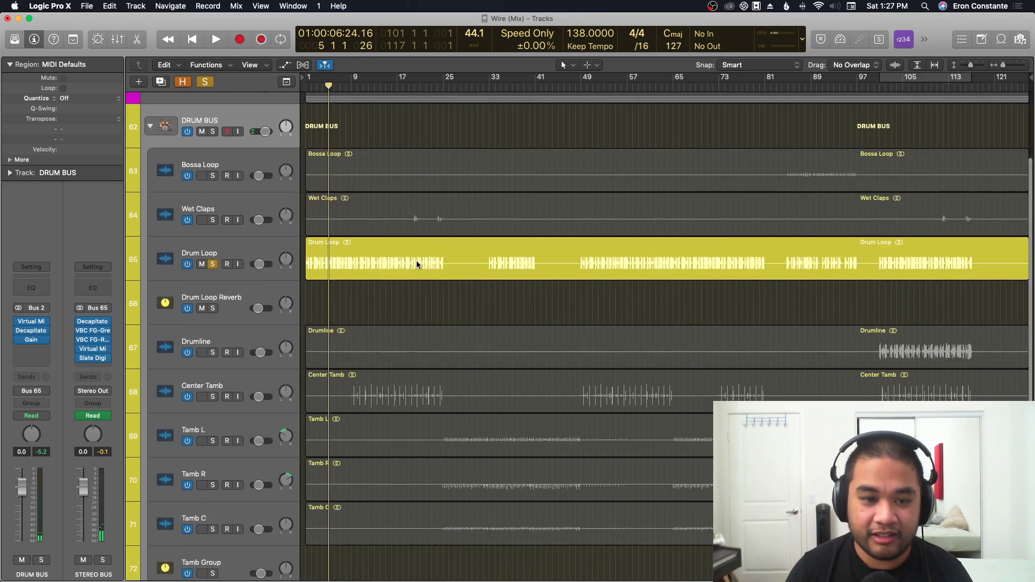
scroll(416, 261, "up", 4)
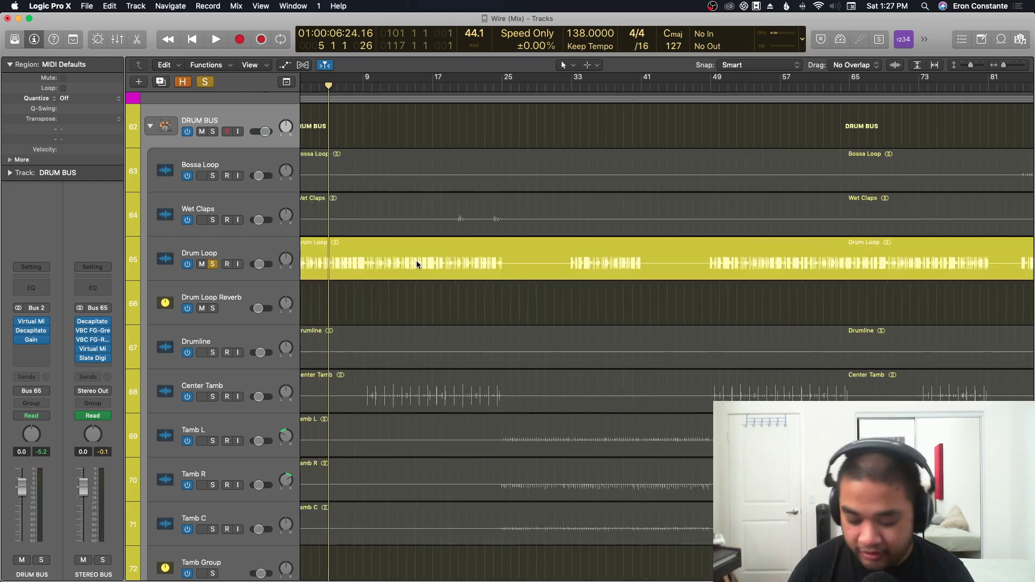
key("Return")
scroll(416, 264, "up", 2)
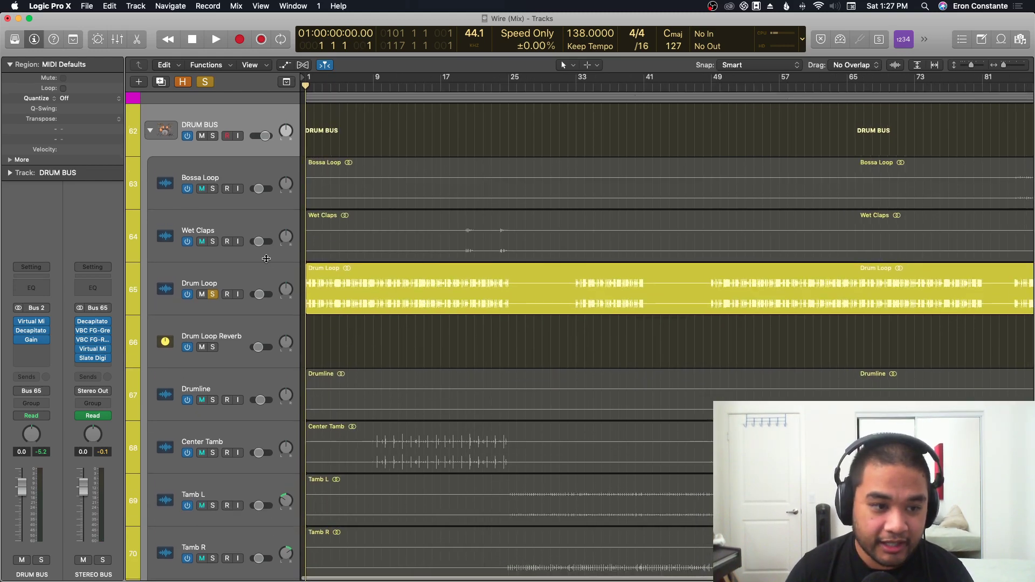
key("space")
left_click(237, 277)
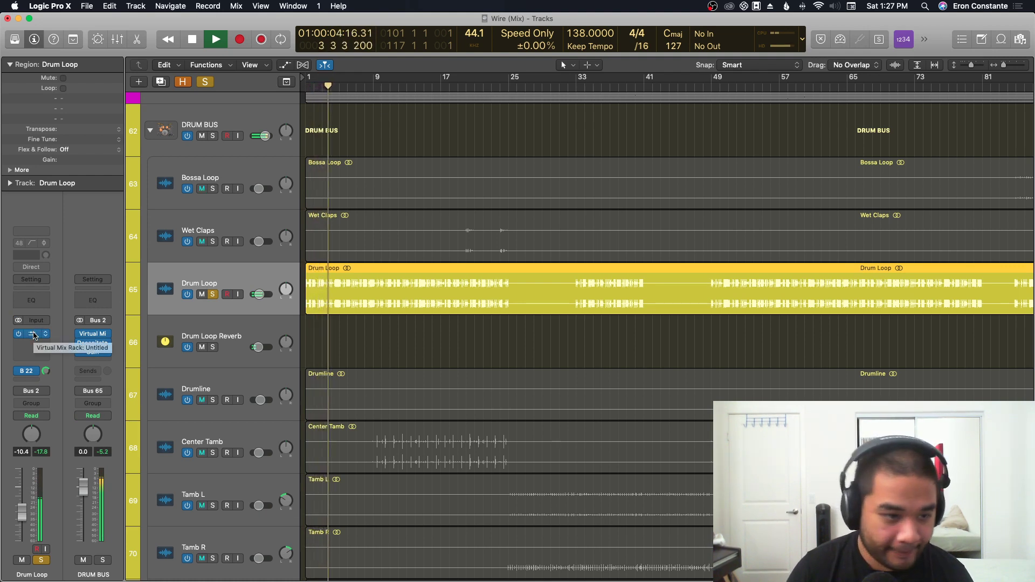
key("space")
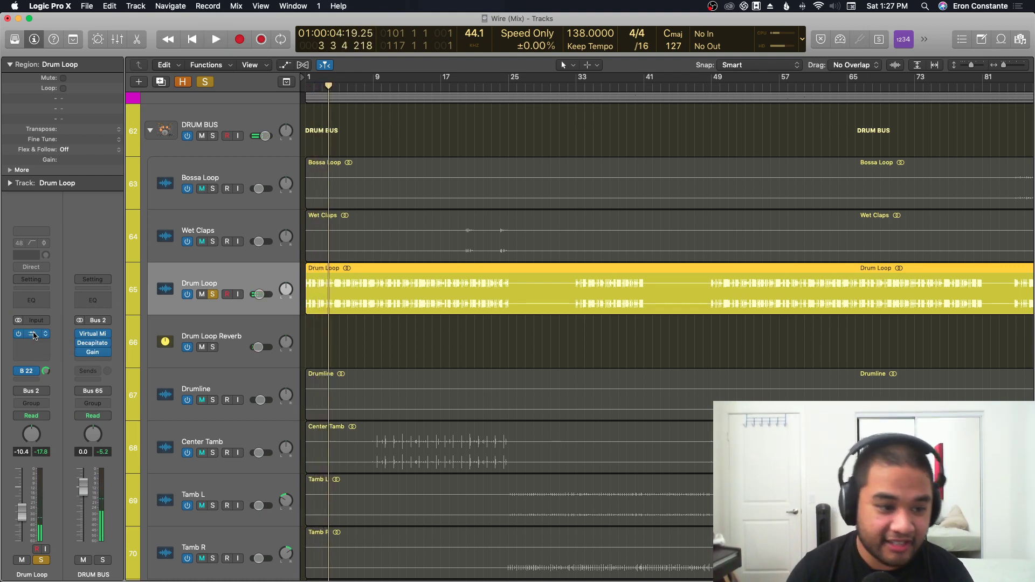
Open the Drum Loop's Virtual Mix Rack, look through the FG-401 compressor's preset list, and leave the preset as it is.
left_click(34, 335)
left_click_drag(319, 55, 772, 27)
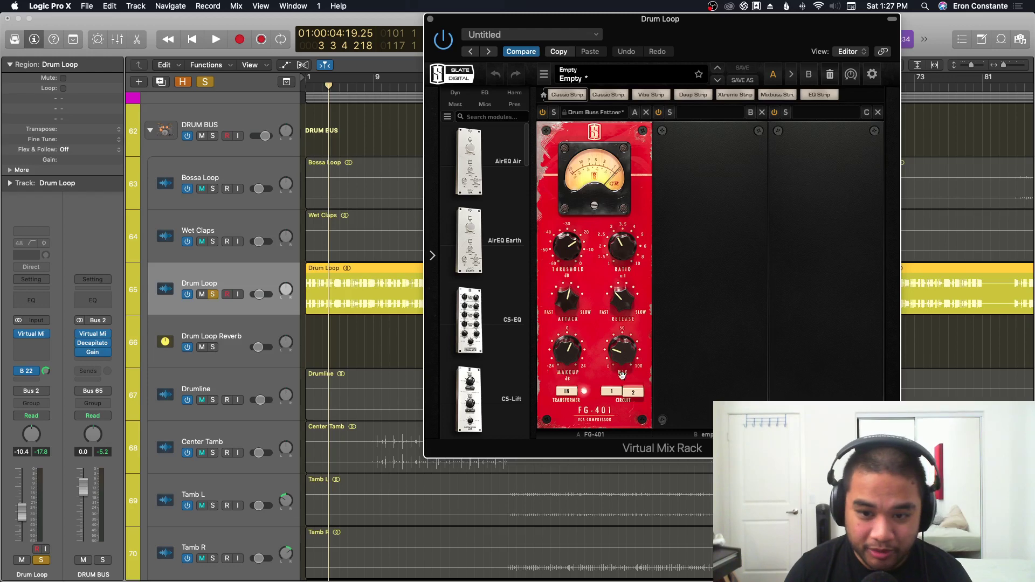
left_click(601, 113)
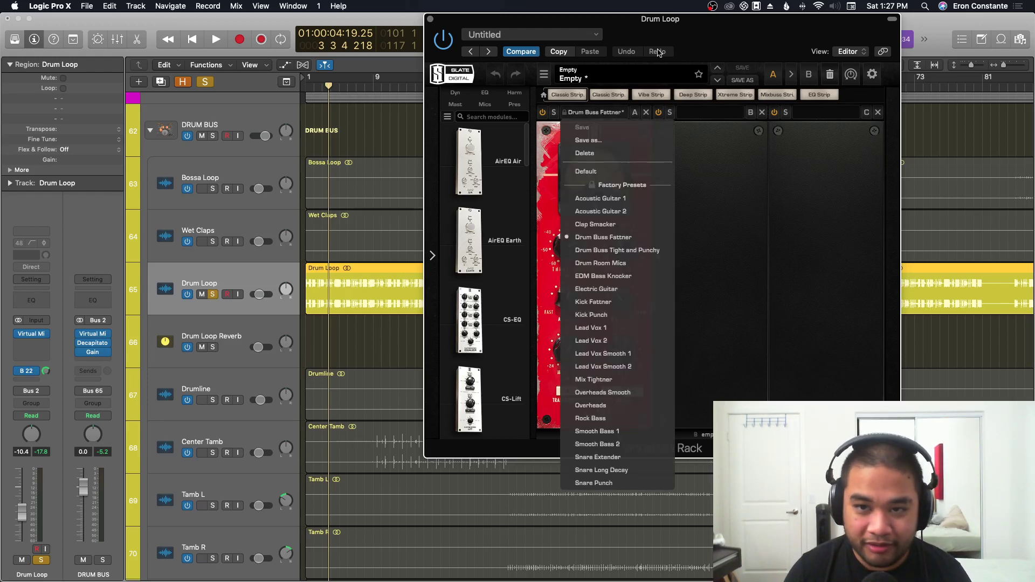
left_click(727, 40)
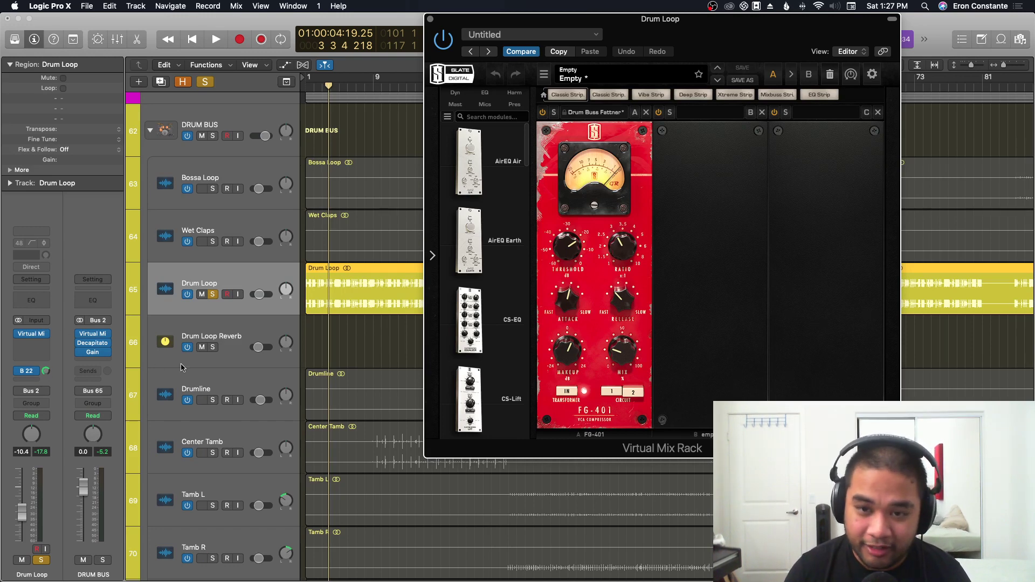
left_click_drag(699, 59, 715, 59)
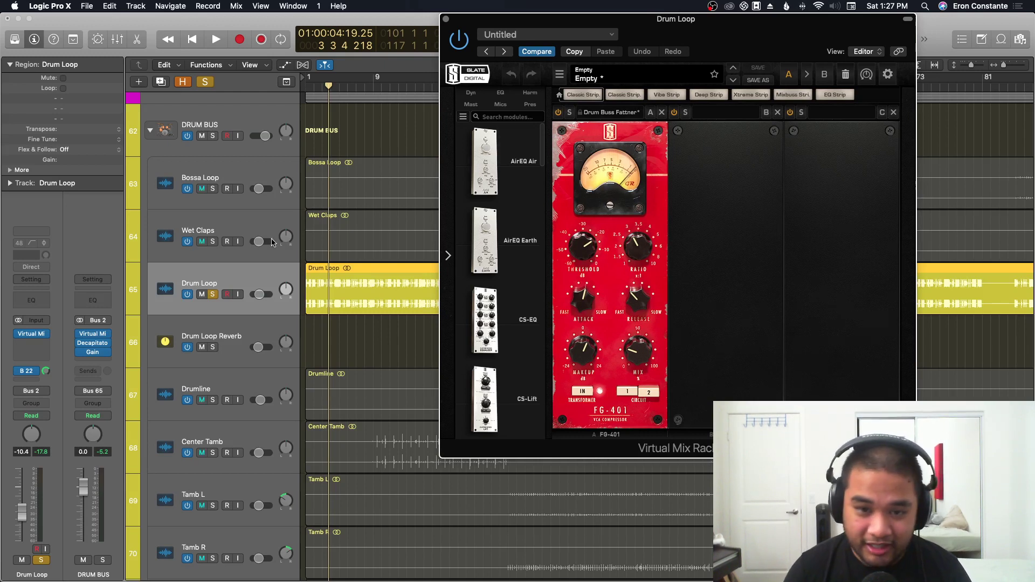
Play the Drum Loop to compare its Virtual Mix Rack bypassed, and view the DRUM BUS's Virtual Mixbuss settings.
key("space")
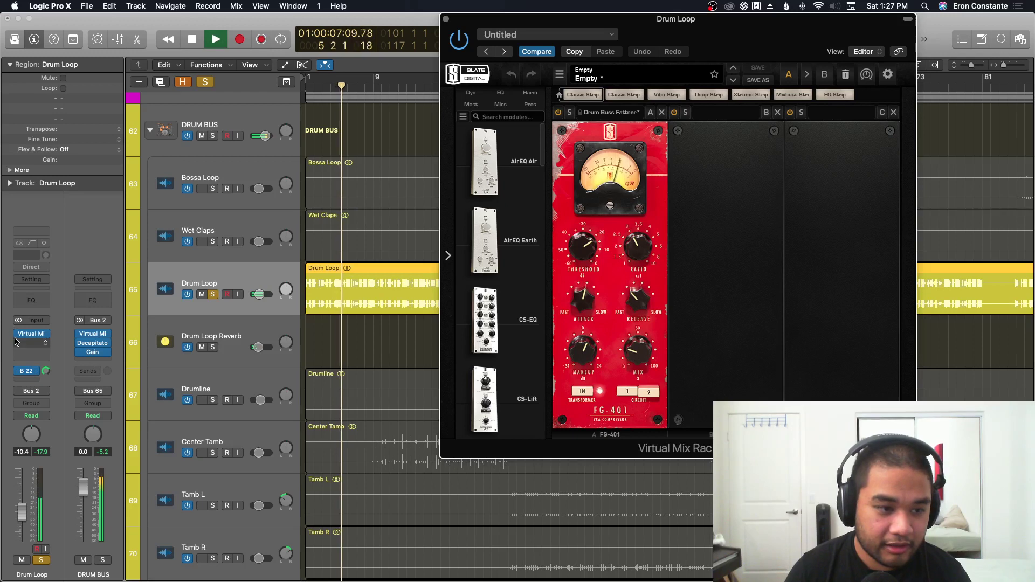
mouse_move(20, 335)
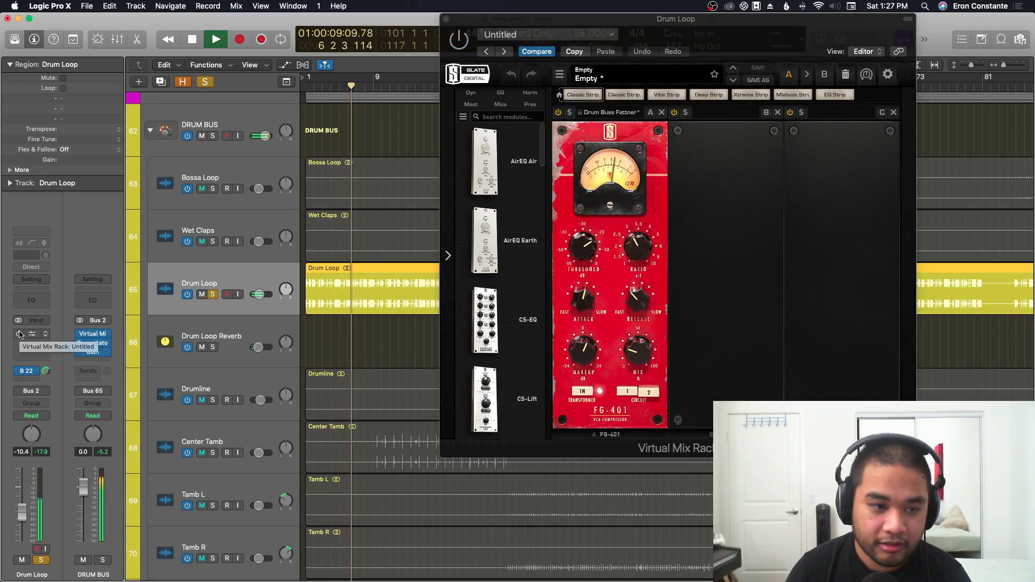
left_click(96, 335)
left_click_drag(299, 29, 669, 65)
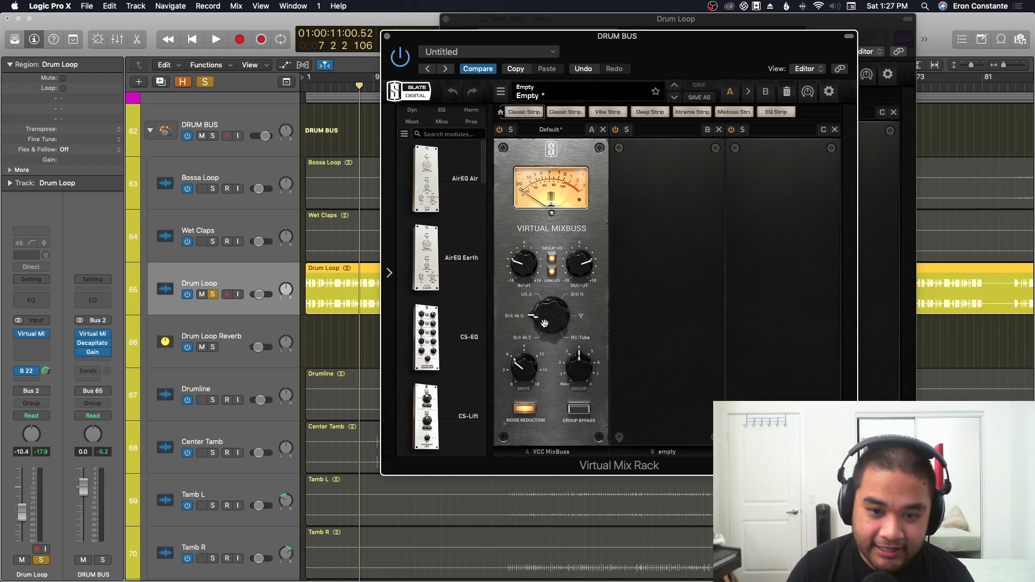
left_click_drag(686, 73, 708, 72)
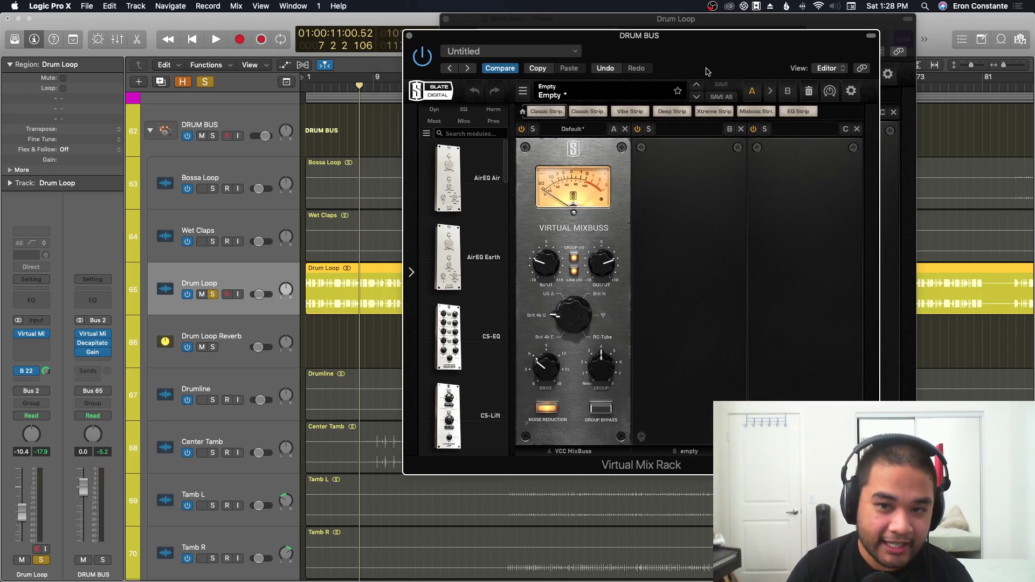
left_click(47, 332)
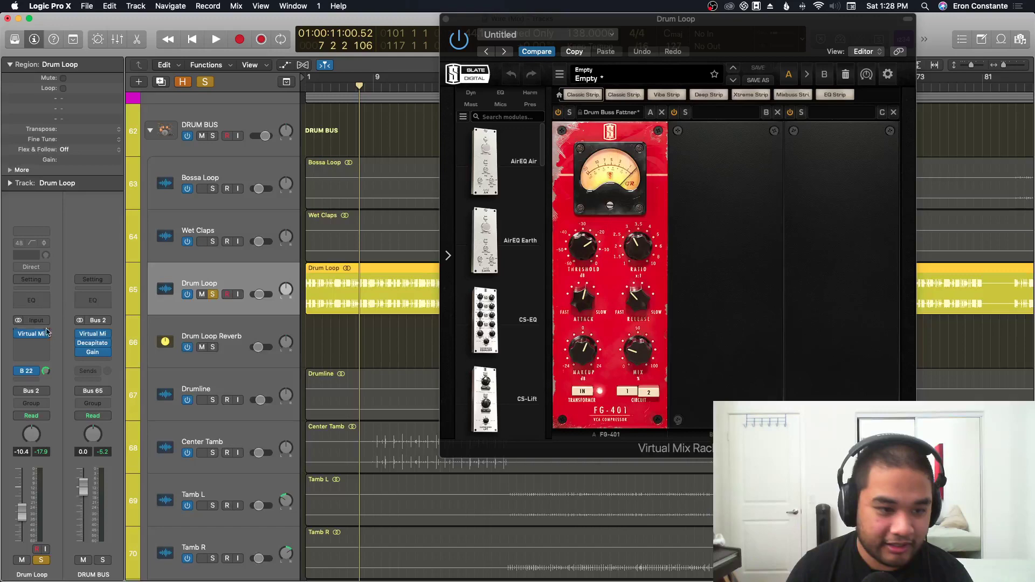
Open the DRUM BUS's Decapitator, listen to the Drum Loop through it, and close its window.
left_click(93, 343)
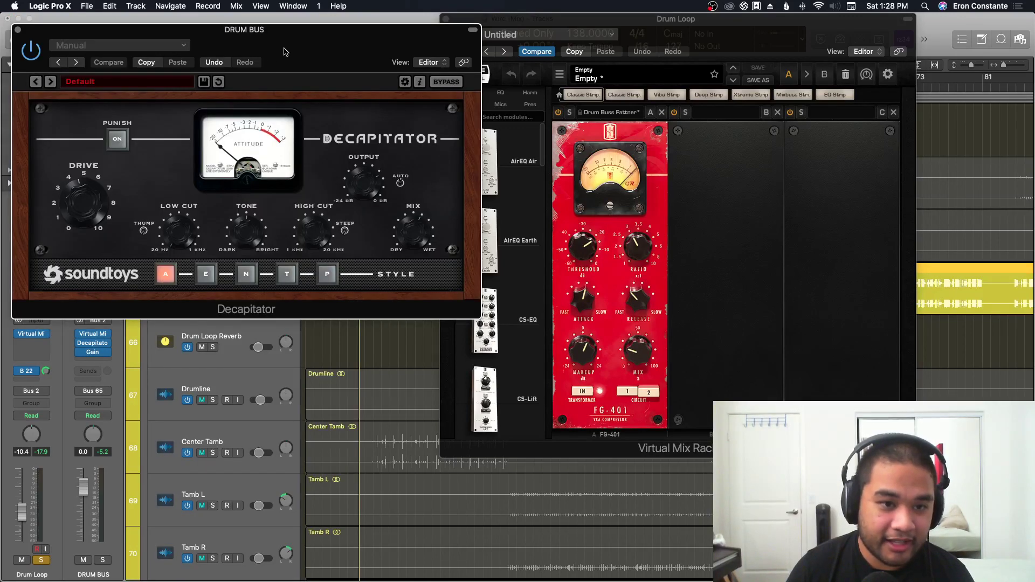
left_click_drag(285, 52, 476, 51)
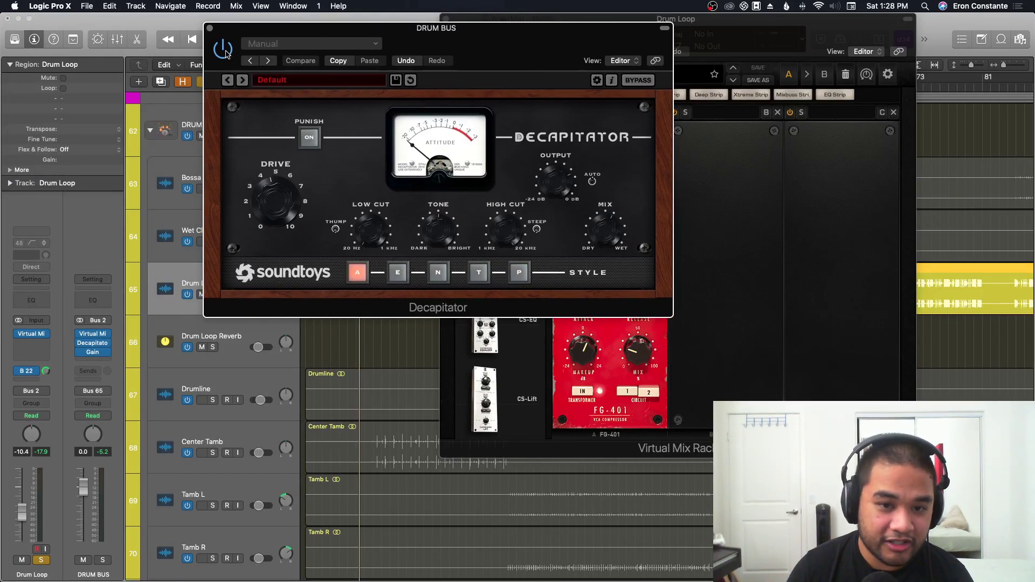
key("space")
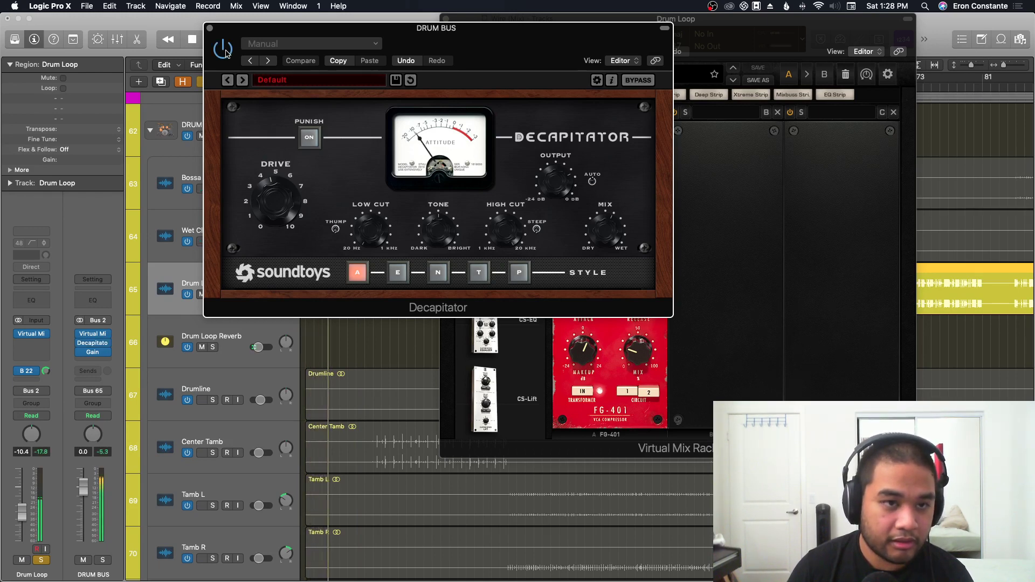
left_click(210, 28)
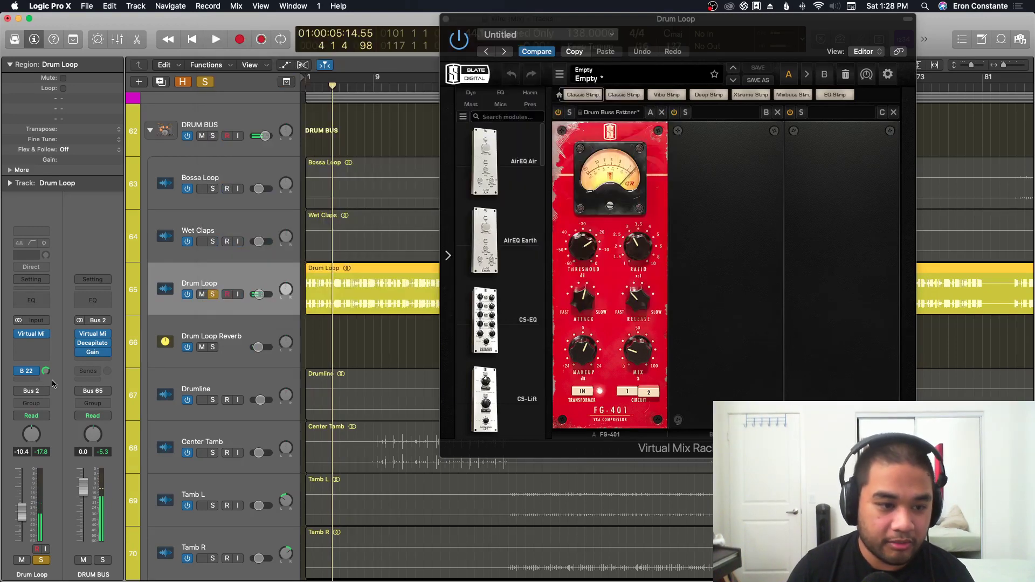
View the DRUM BUS's Gain plug-in, and close it along with the Drum Loop's Virtual Mix Rack.
left_click(94, 354)
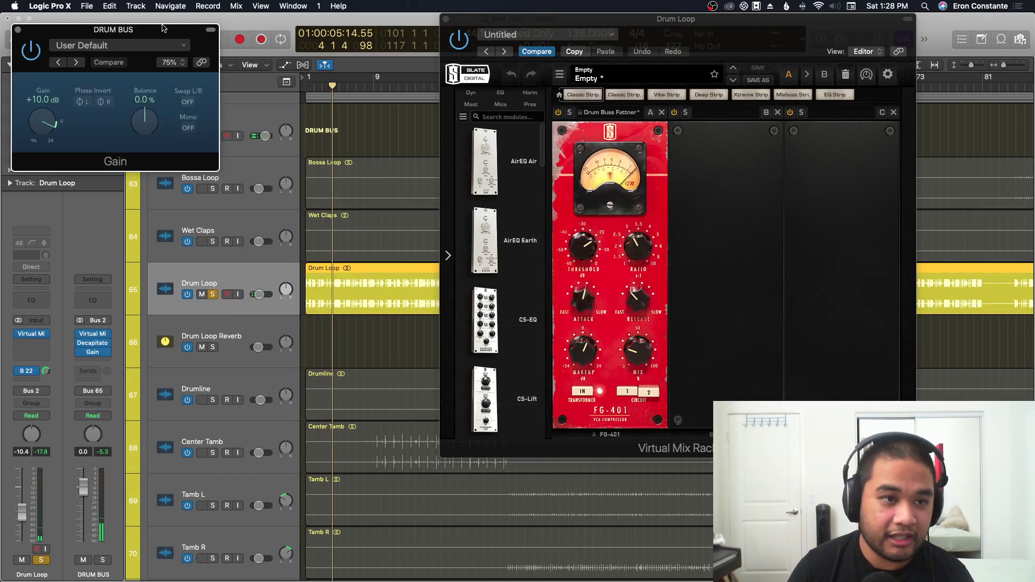
left_click_drag(163, 28, 415, 31)
scroll(207, 343, "down", 3)
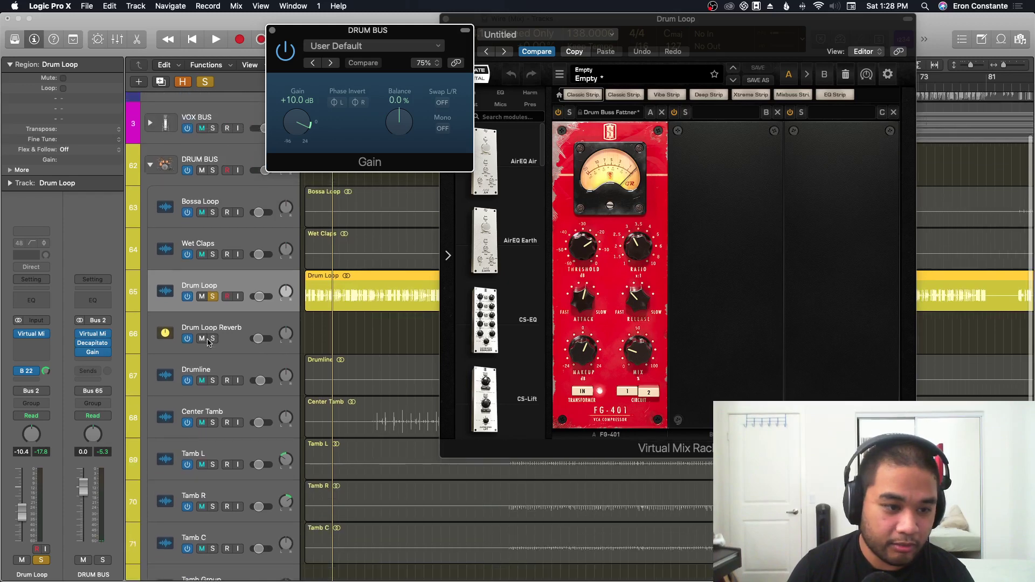
left_click(272, 30)
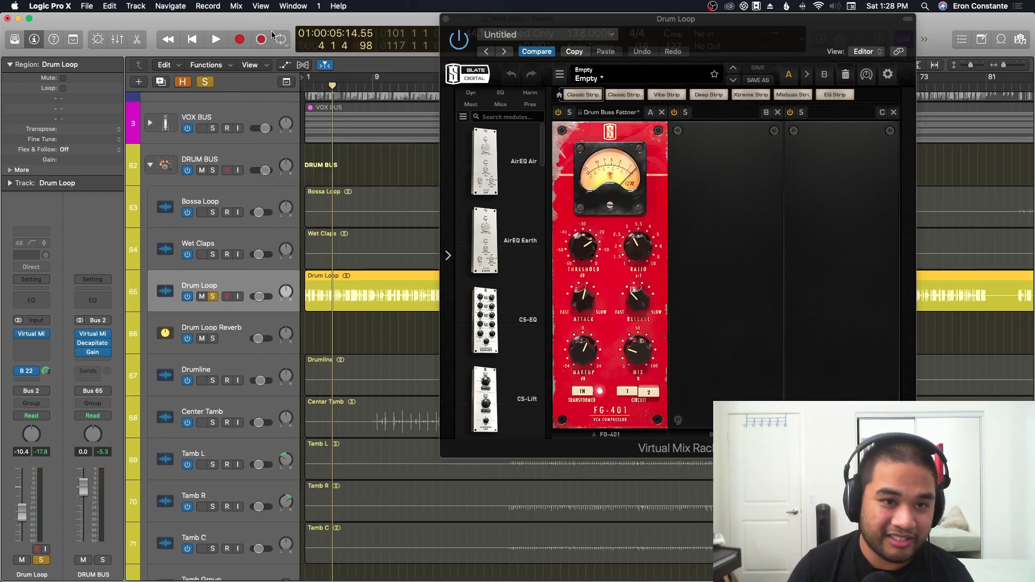
left_click(445, 19)
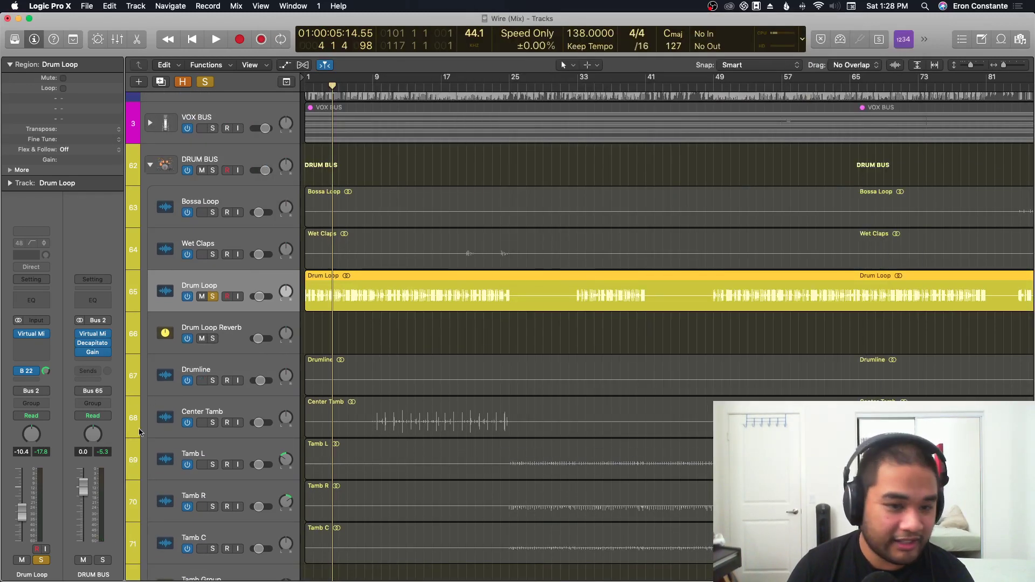
Show the Drum Loop Reverb channel fed by the Bus 22 send and open its Nimbus reverb.
left_click(32, 373)
left_click(43, 437)
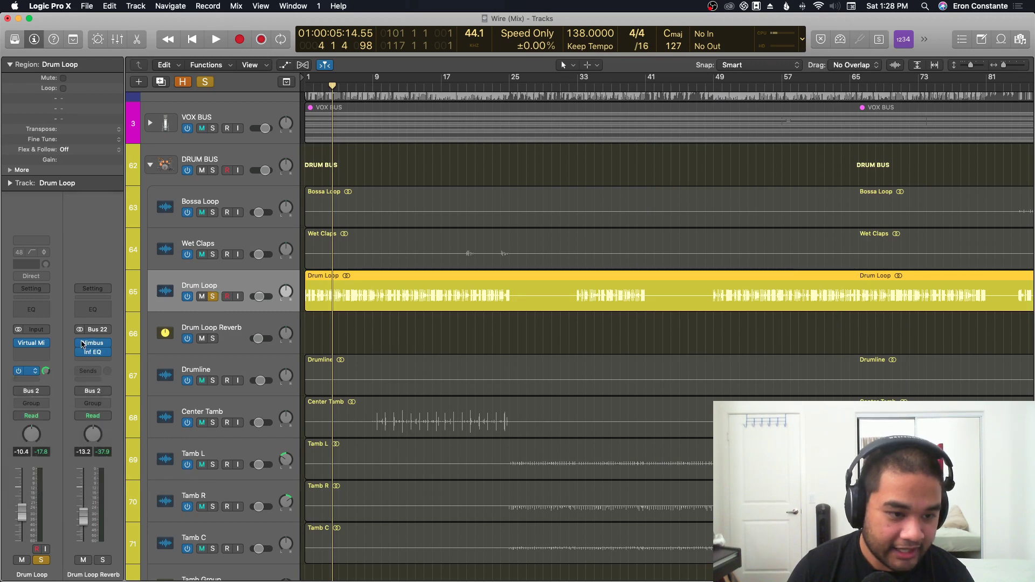
left_click(94, 345)
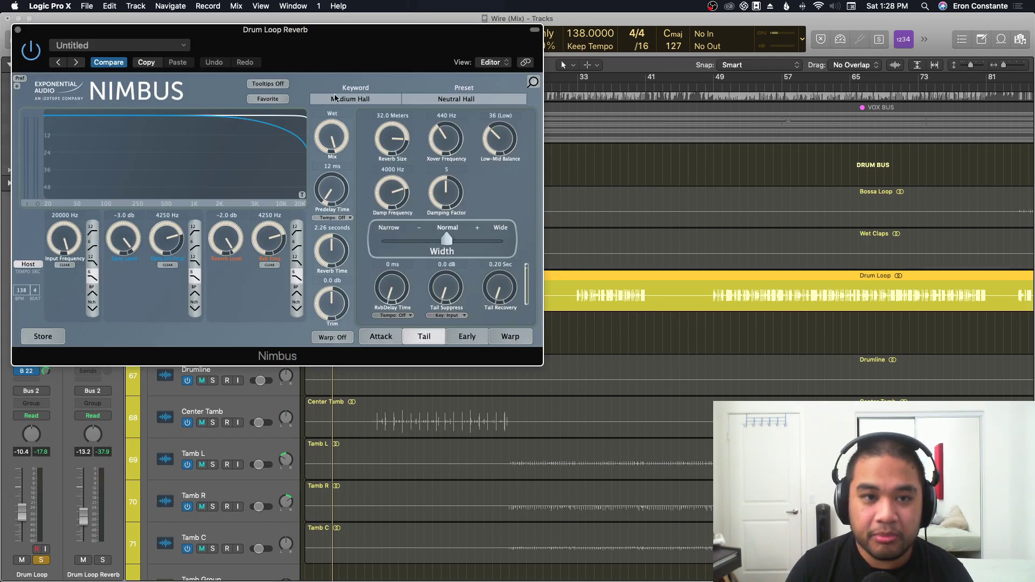
left_click_drag(356, 40, 697, 62)
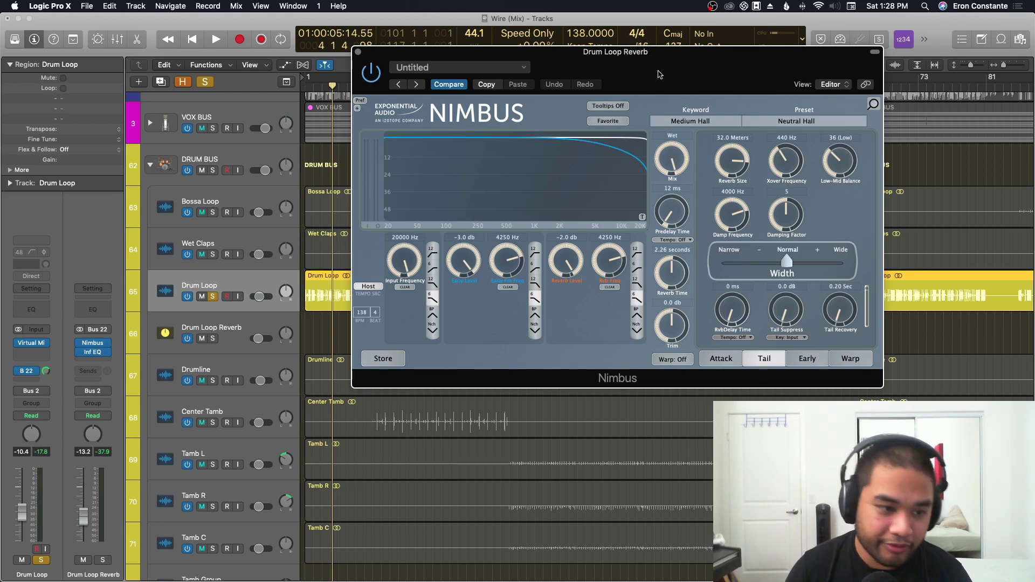
left_click_drag(668, 81, 686, 89)
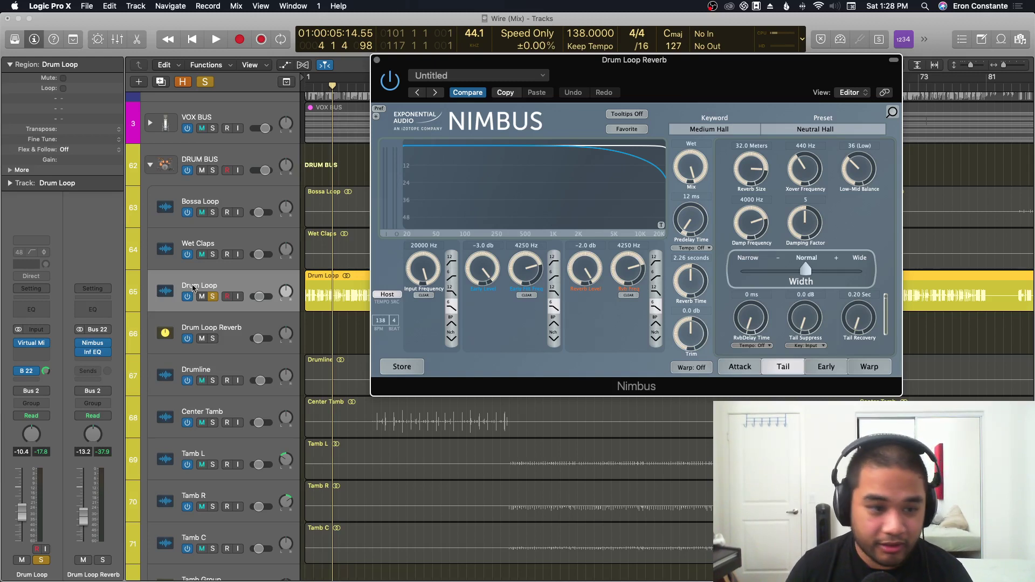
Play the Drum Loop and switch the solo to only its reverb to hear the wet signal.
key("space")
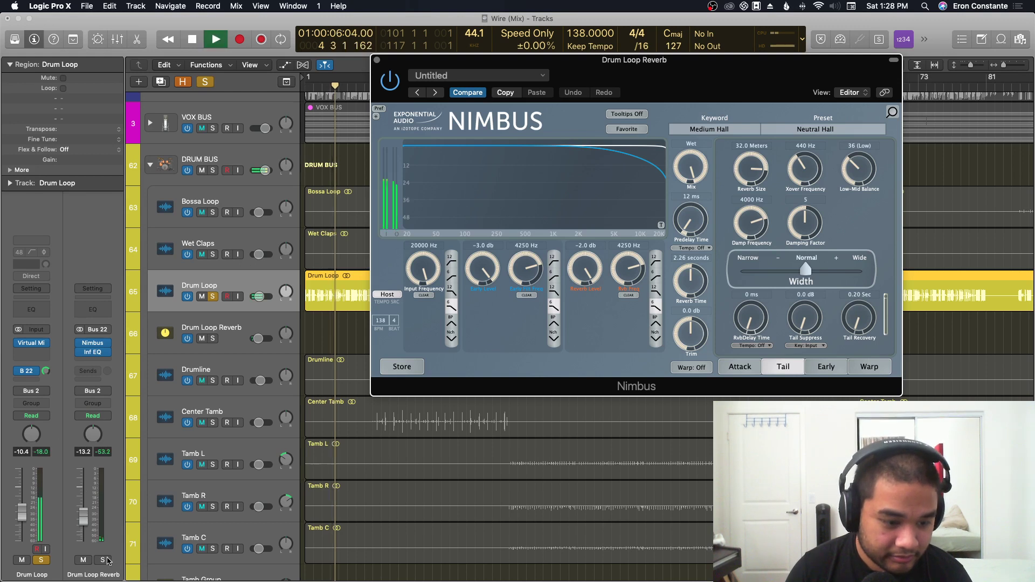
left_click(103, 560)
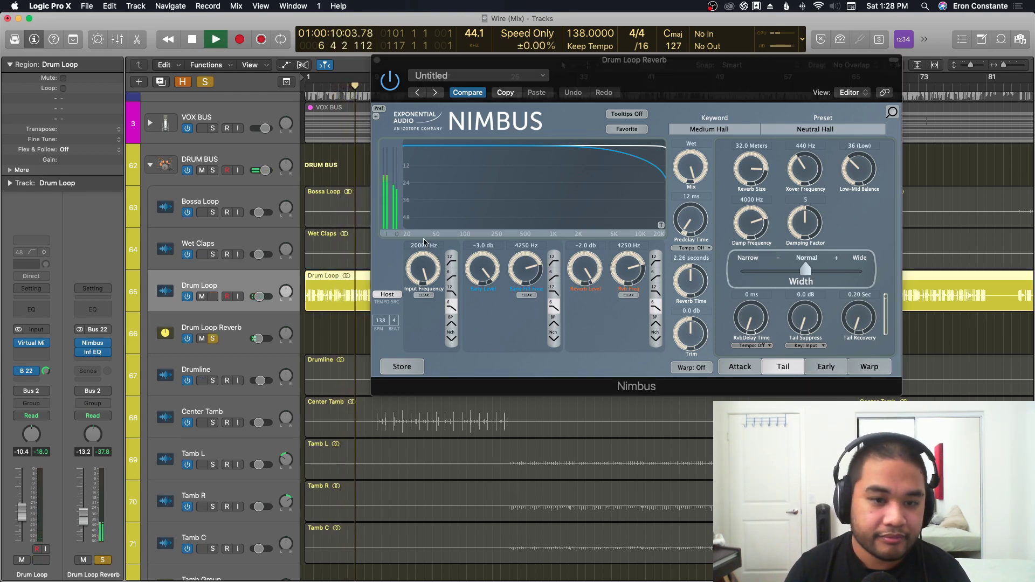
key("space")
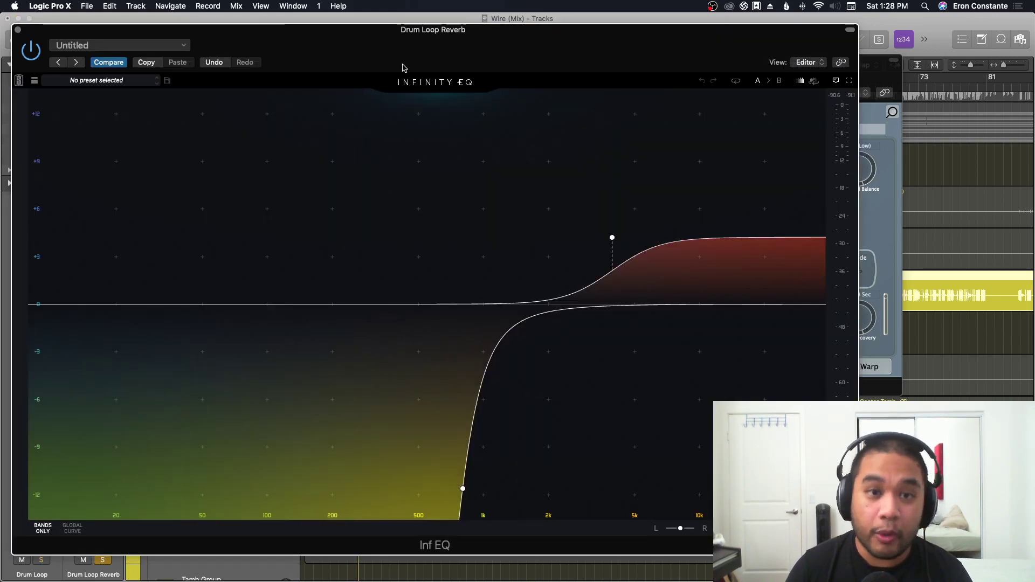
Play the Drum Loop soloed together with its reverb while viewing the Inf EQ, and close both reverb plug-in windows.
left_click_drag(403, 66, 496, 65)
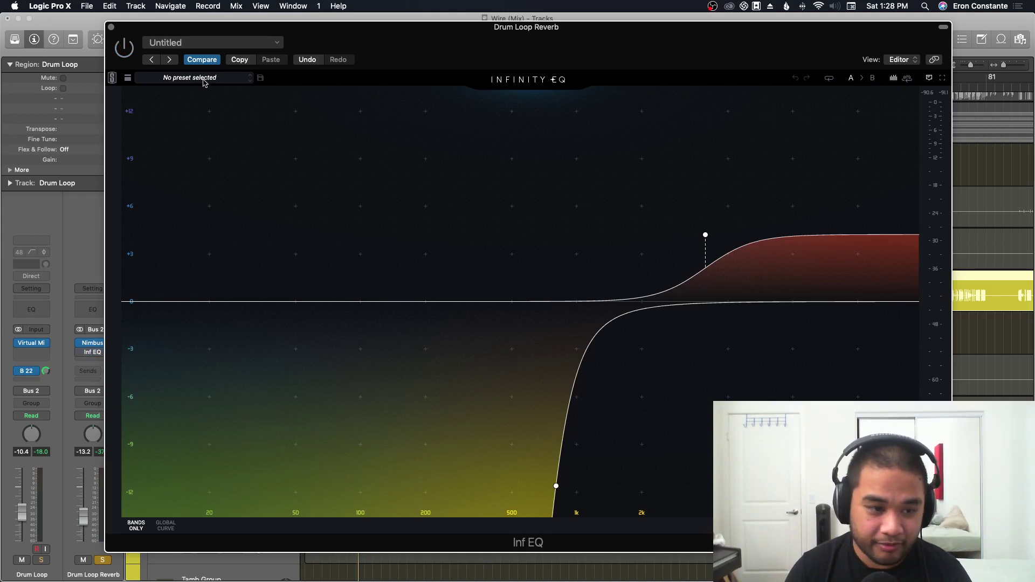
left_click(42, 561)
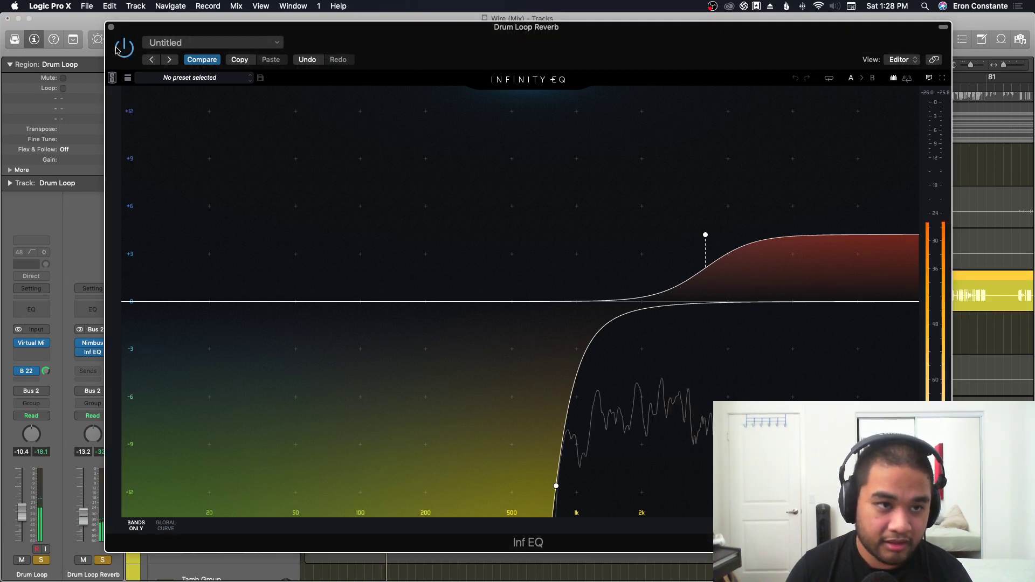
left_click(111, 27)
left_click(372, 59)
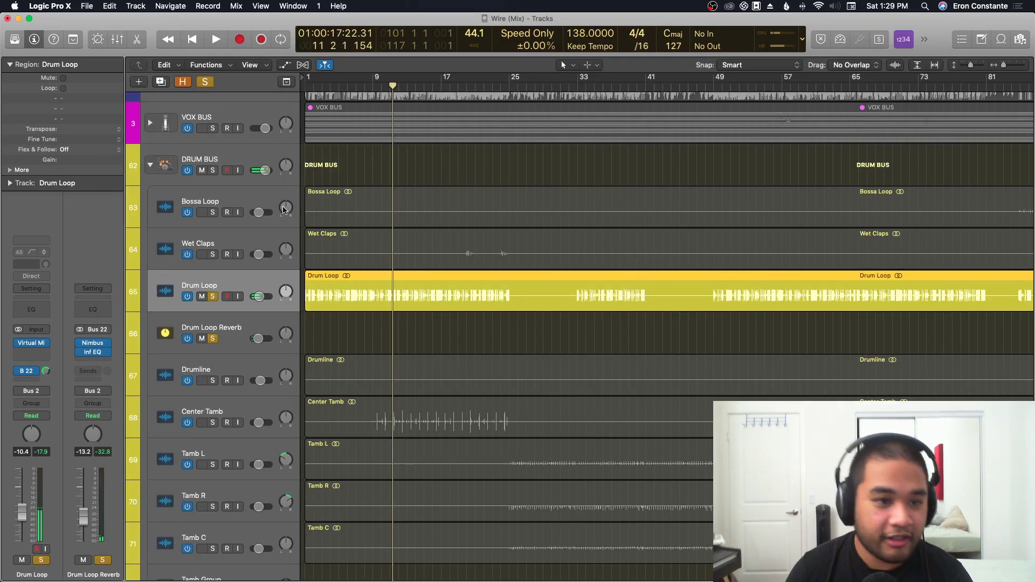
Clear the solos on the Drum Loop and its reverb, and expand the GTR BUS stack.
left_click(212, 338)
scroll(380, 283, "up", 3)
scroll(380, 283, "down", 3)
scroll(381, 285, "down", 3)
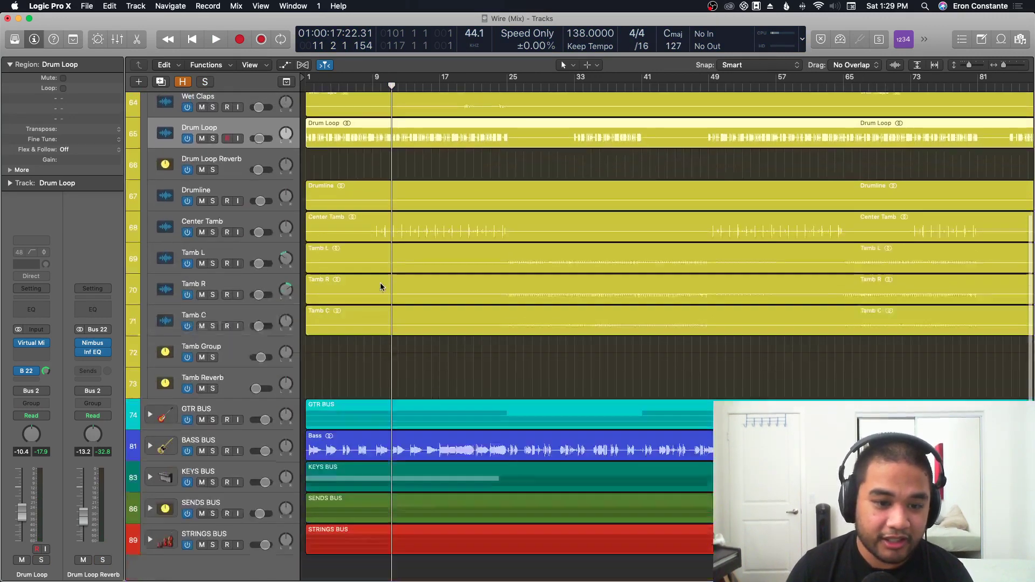
scroll(380, 286, "up", 2)
left_click(151, 432)
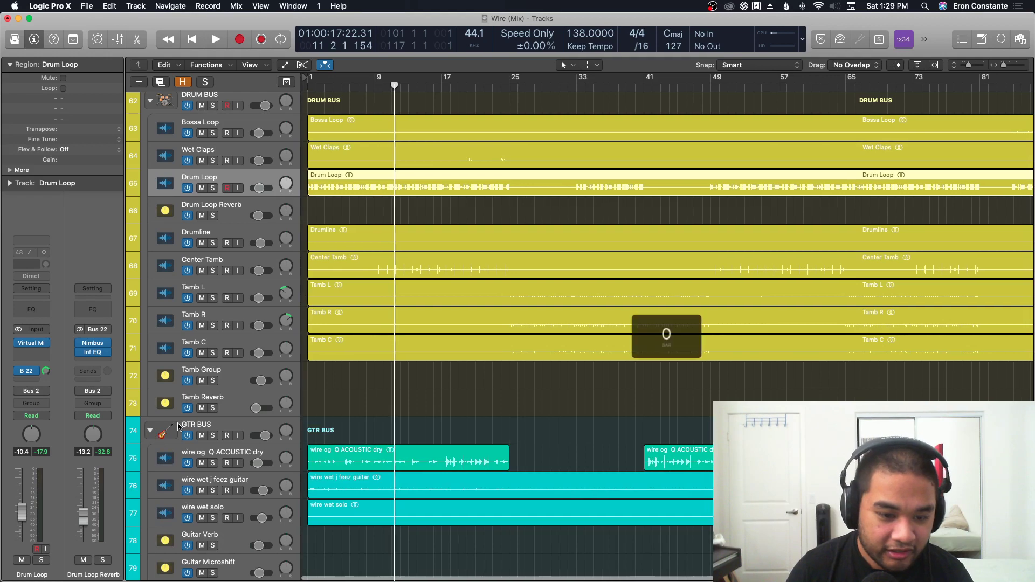
Play the song from the beginning with only the GTR BUS soloed.
scroll(467, 392, "down", 3)
key("Return")
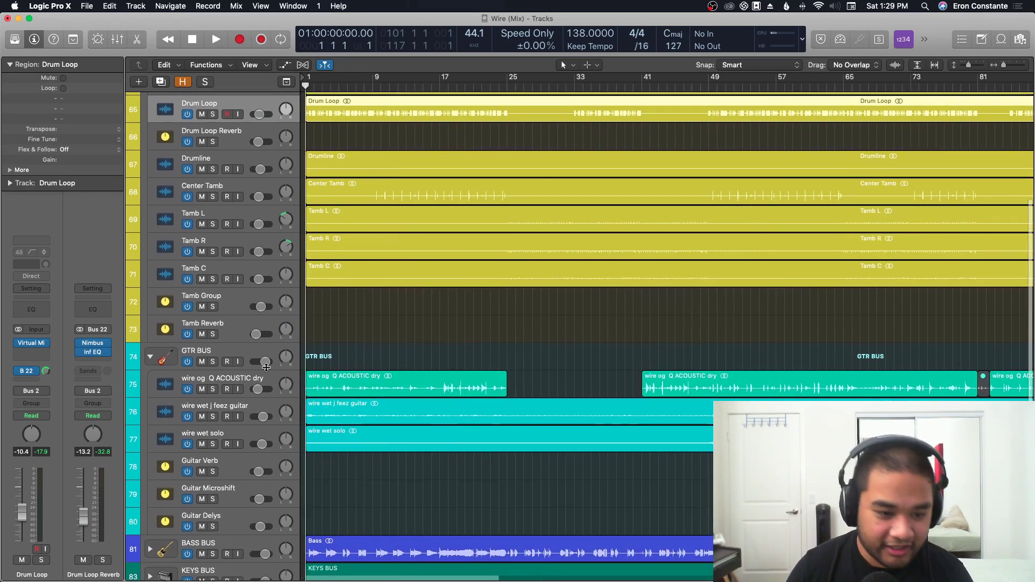
key("space")
left_click(212, 362)
scroll(371, 381, "up", 4)
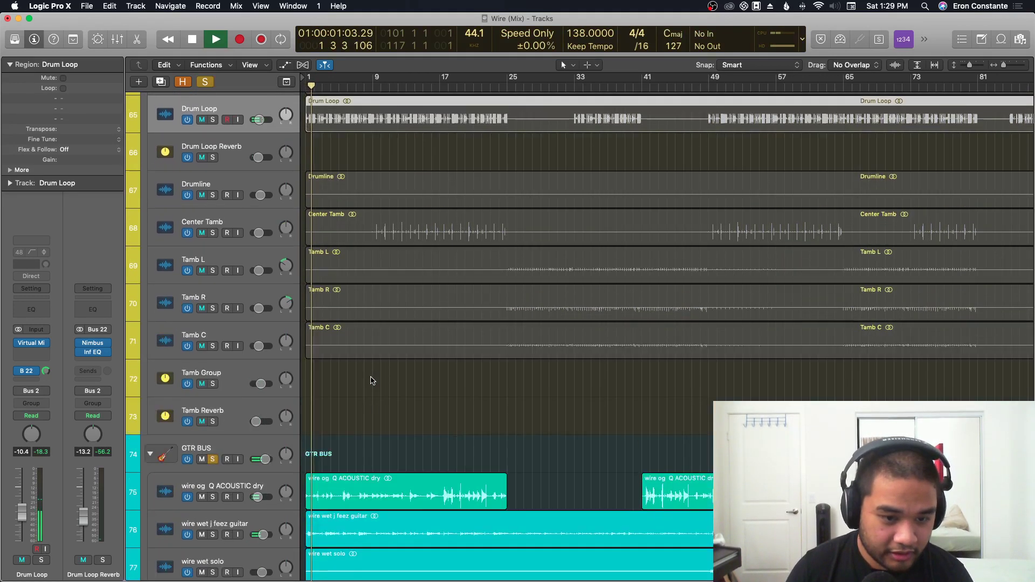
Select the "wire og Q ACOUSTIC dry" track, open its Inf EQ, and examine the low-cut and high-shelf bands.
scroll(370, 381, "down", 2)
left_click(212, 334)
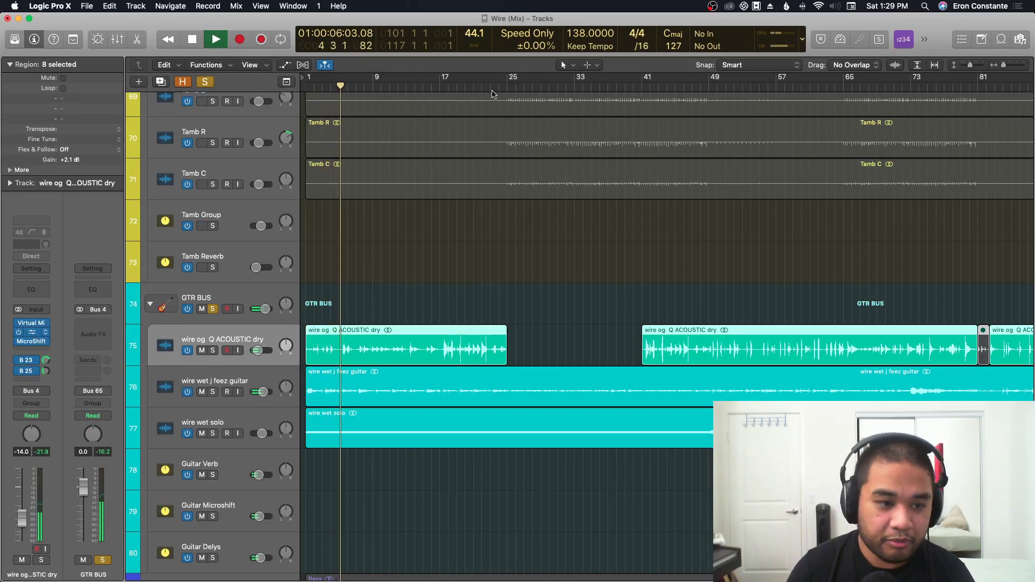
left_click(32, 333)
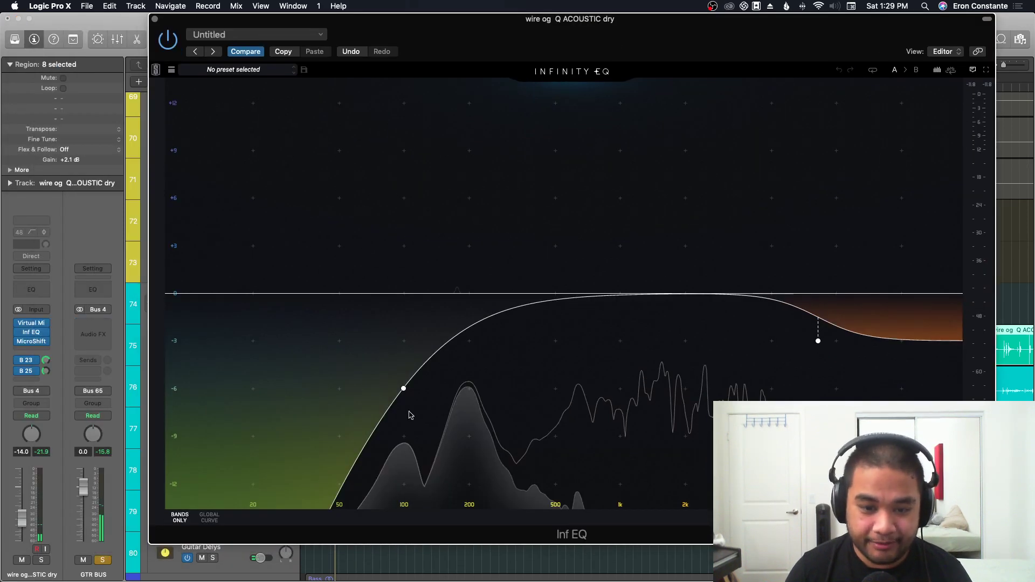
left_click(403, 388)
left_click(557, 418)
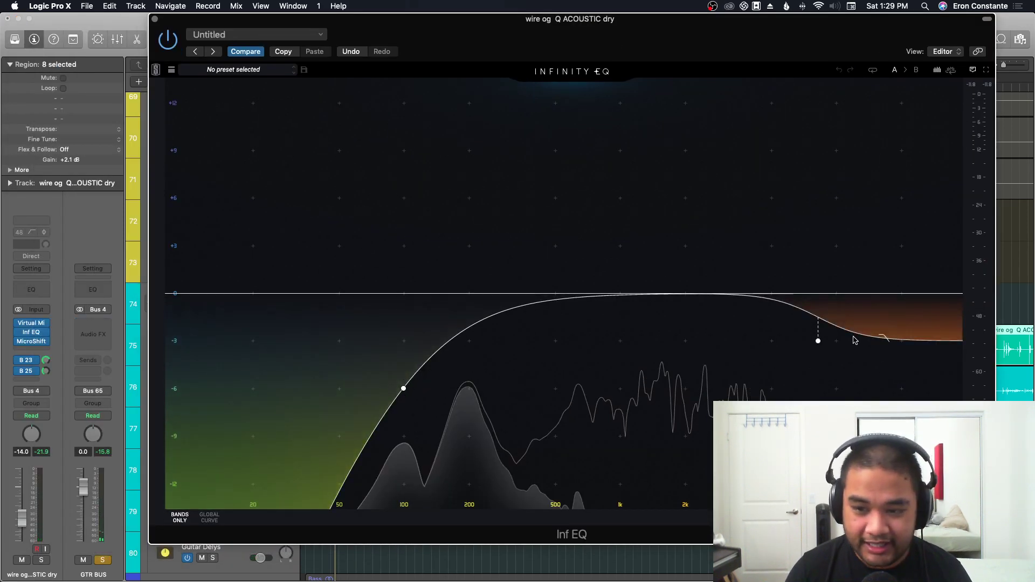
left_click(819, 341)
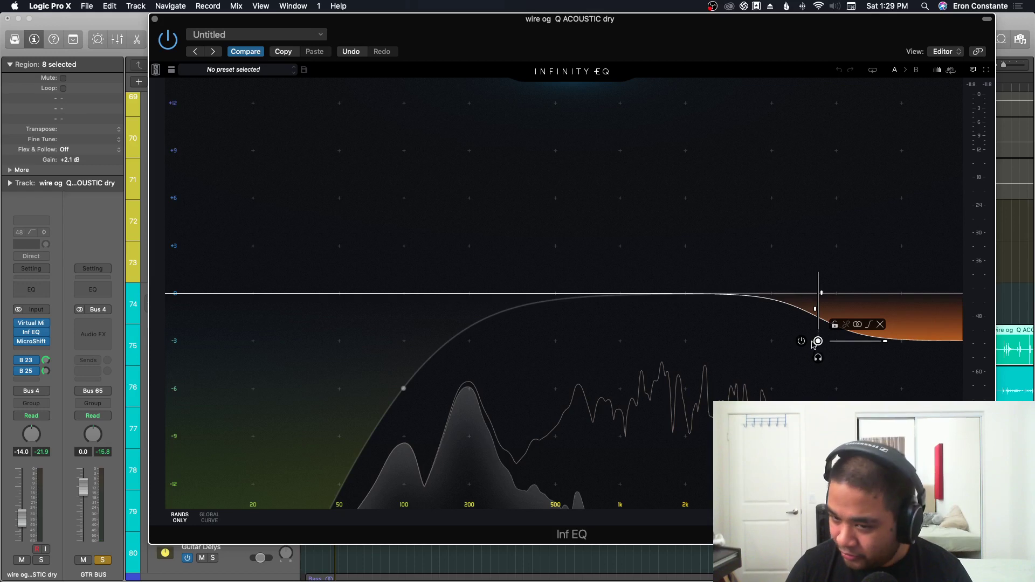
Close the Inf EQ and play the "wire og Q ACOUSTIC dry" track soloed on its own.
left_click(635, 383)
key("super+w")
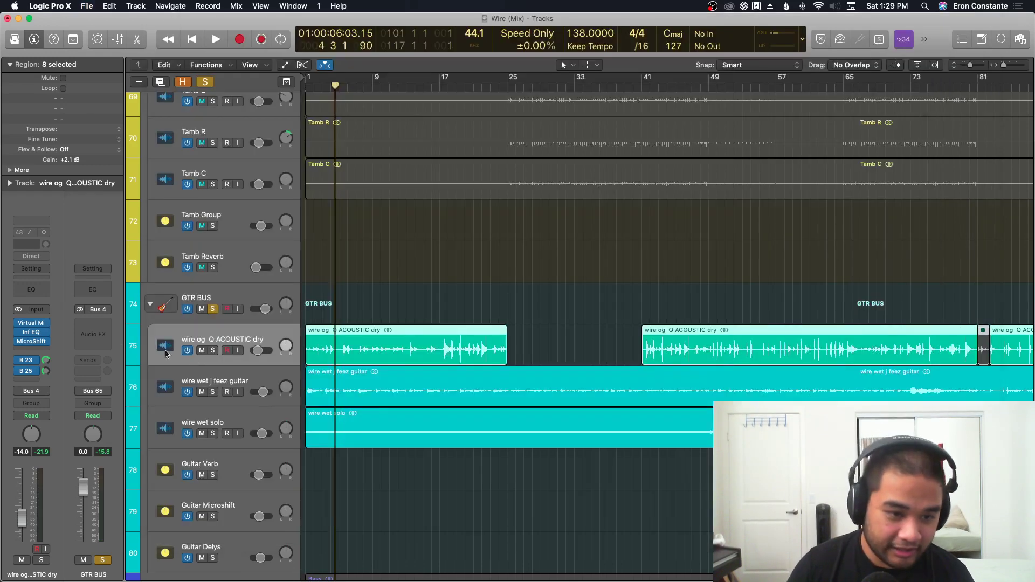
left_click(212, 350, "alt")
key("space")
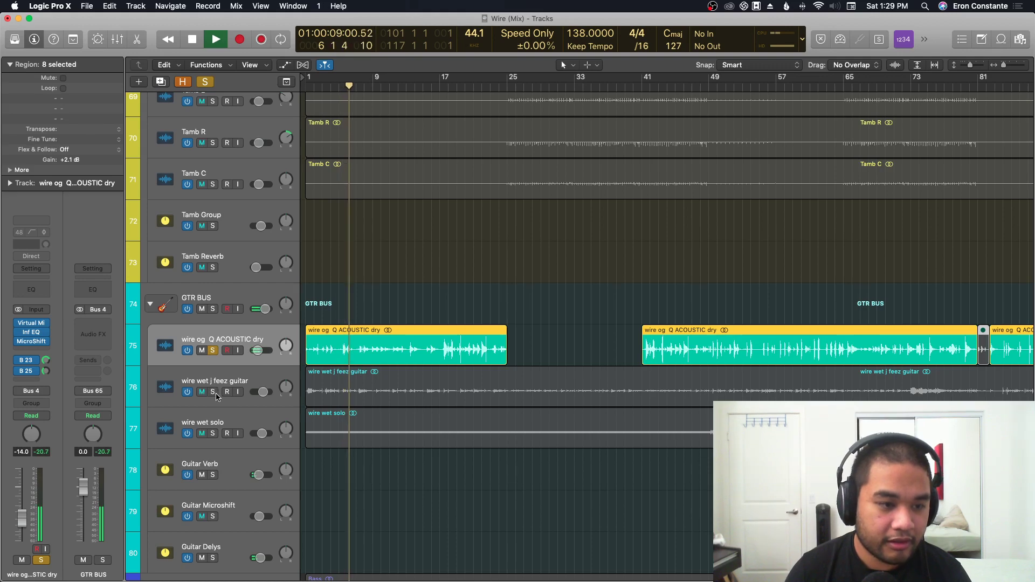
key("space")
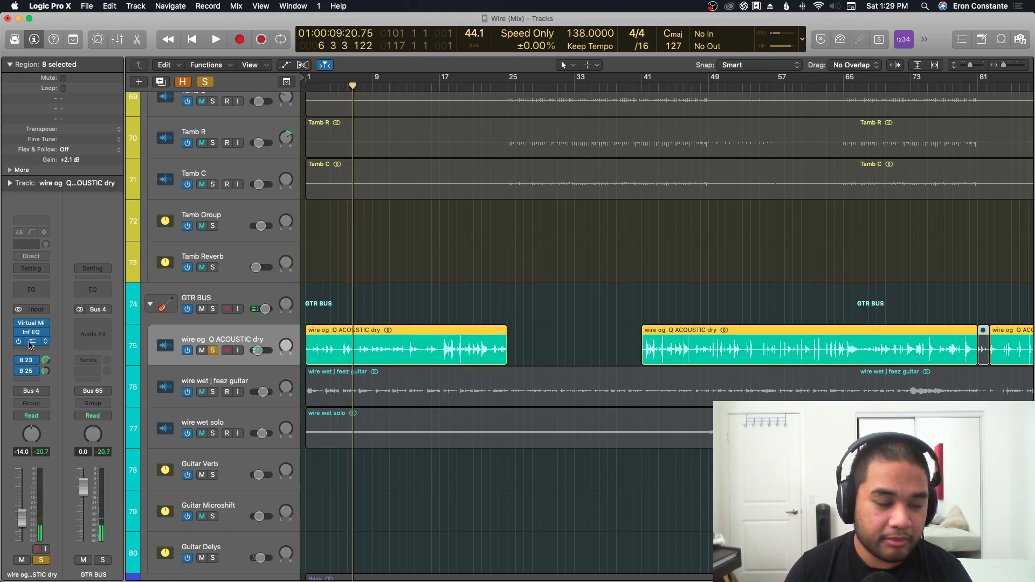
View the MicroShift plug-in on the "wire og Q ACOUSTIC dry" track while playing it from the beginning, and hide its window.
left_click(29, 344)
left_click_drag(311, 69, 587, 68)
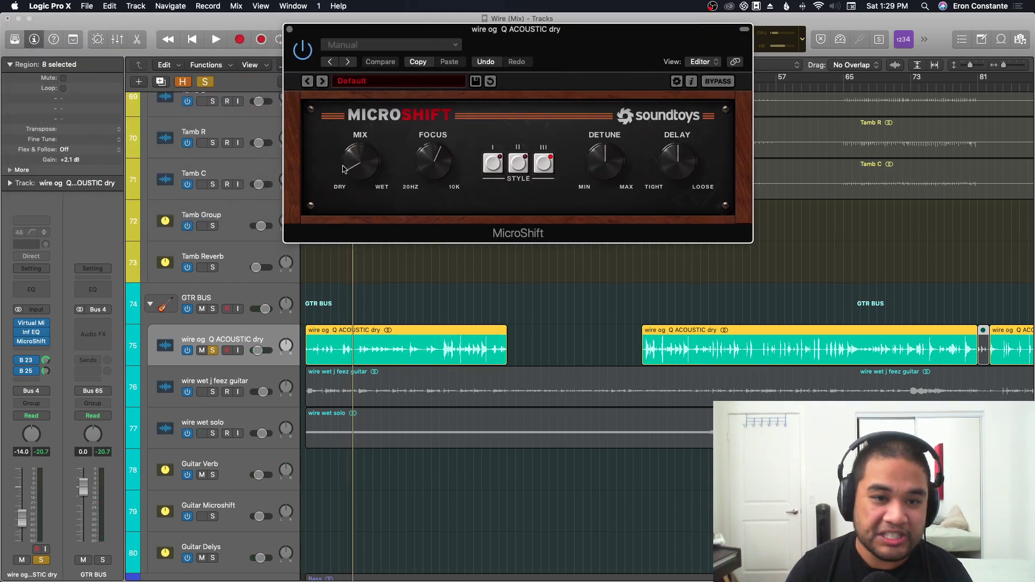
key("Return")
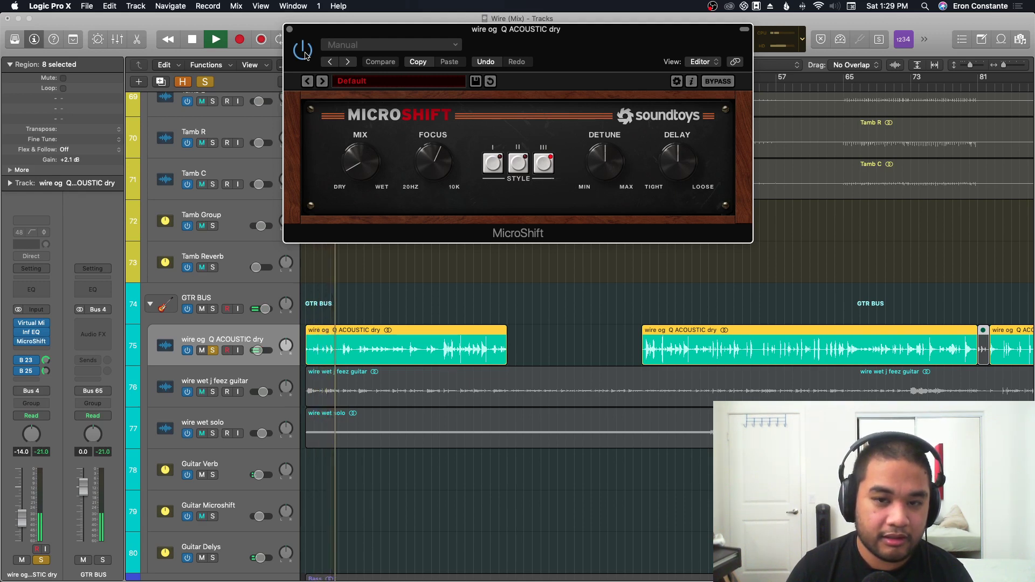
key("space")
key("v")
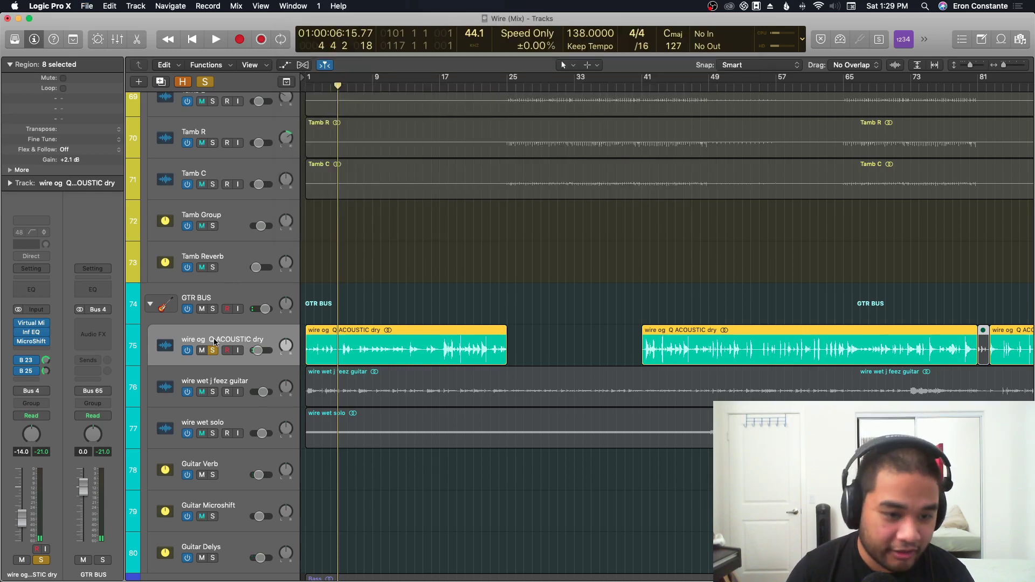
Solo and select only the "wire wet j feez guitar" track, and play it from the beginning.
left_click(215, 393)
key("Return")
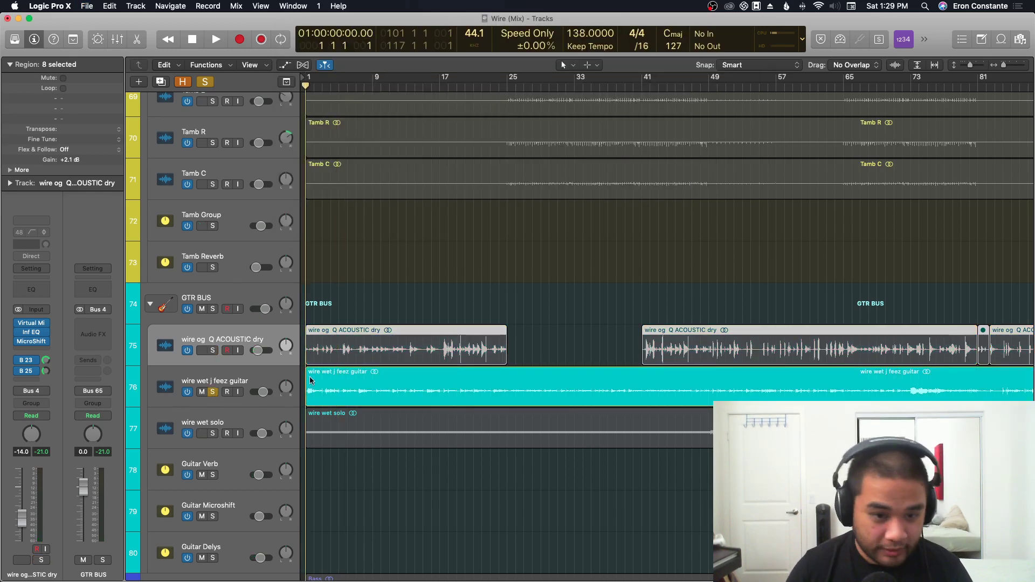
left_click(265, 373)
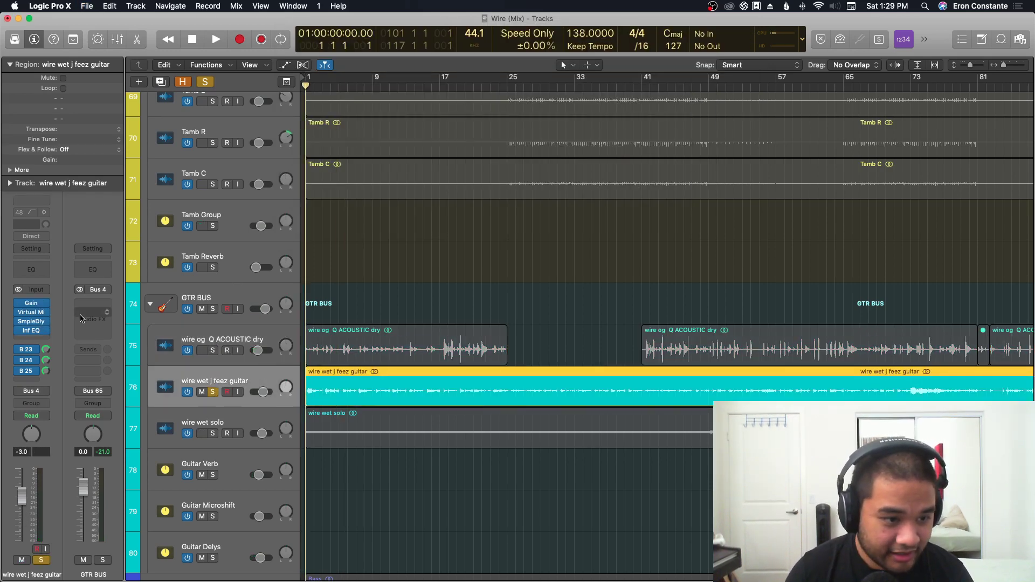
key("super+Down")
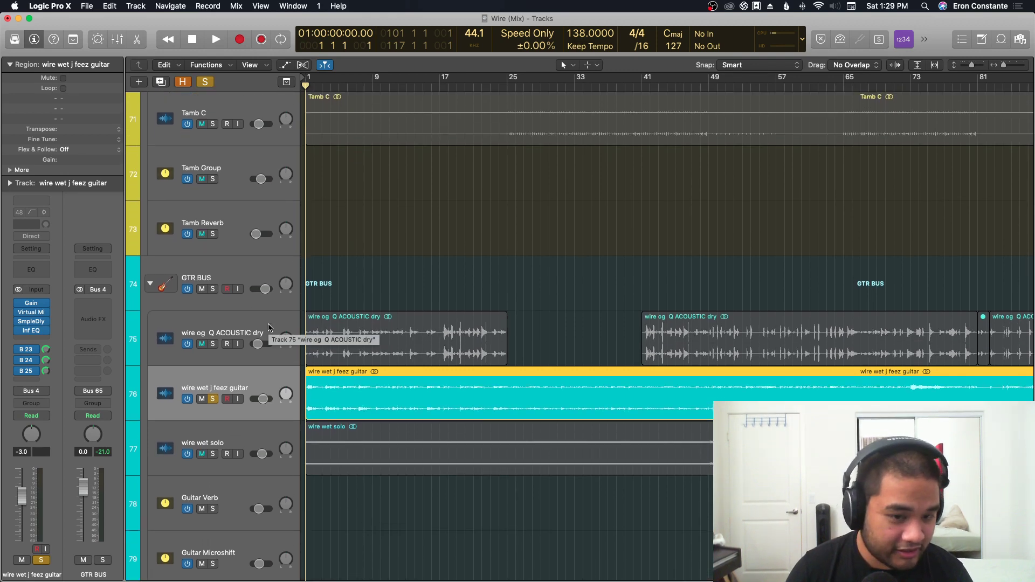
key("space")
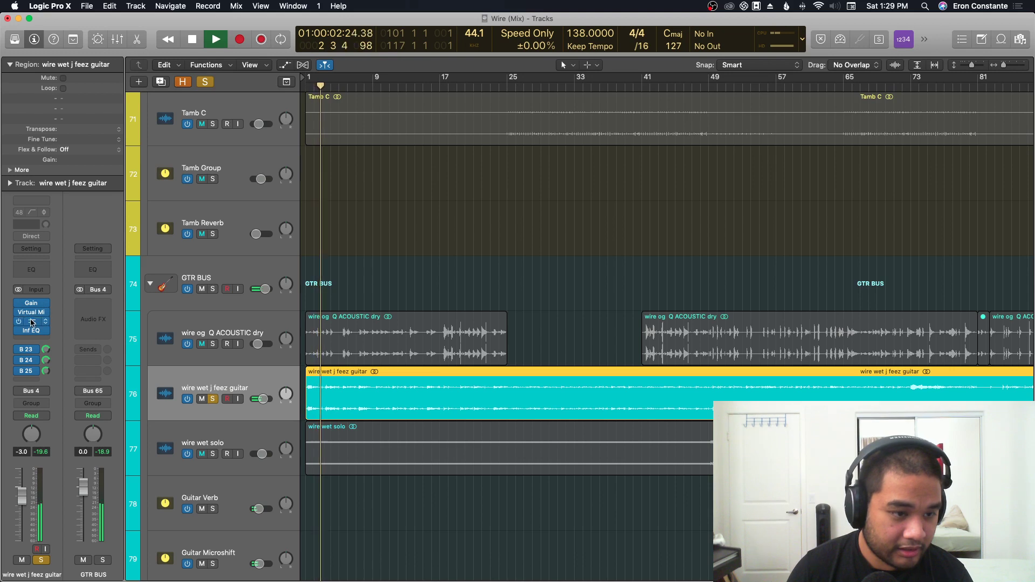
Examine the Sample Delay on the "wire wet j feez guitar" track while playing from the beginning, and close its window.
left_click(31, 321)
left_click_drag(149, 33, 775, 26)
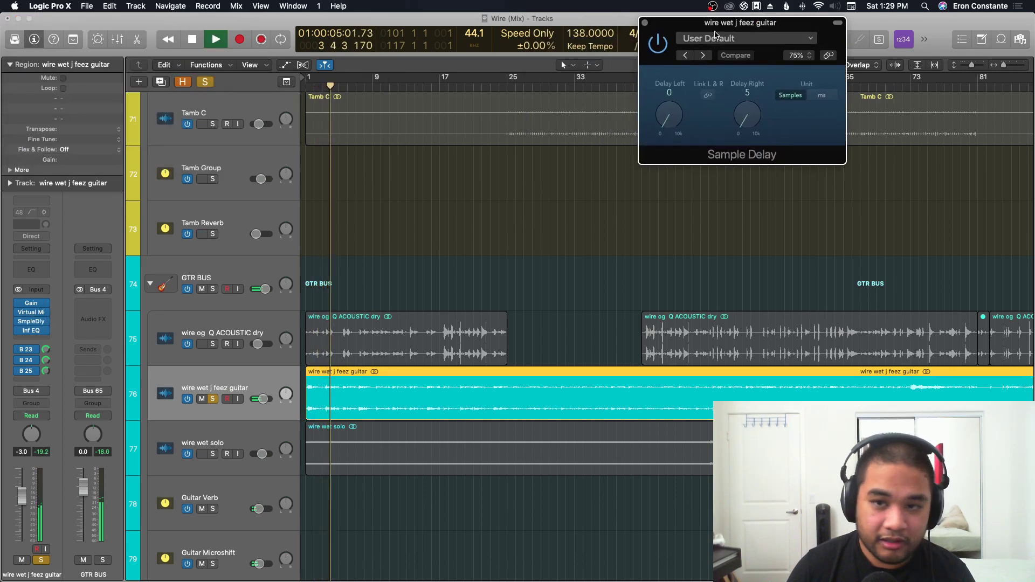
key("space")
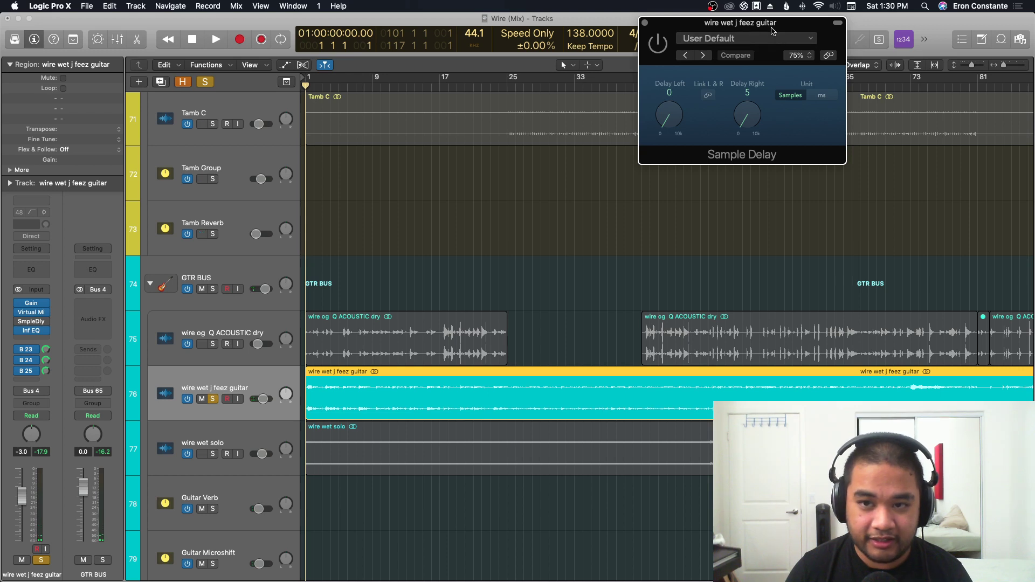
left_click_drag(773, 24, 775, 64)
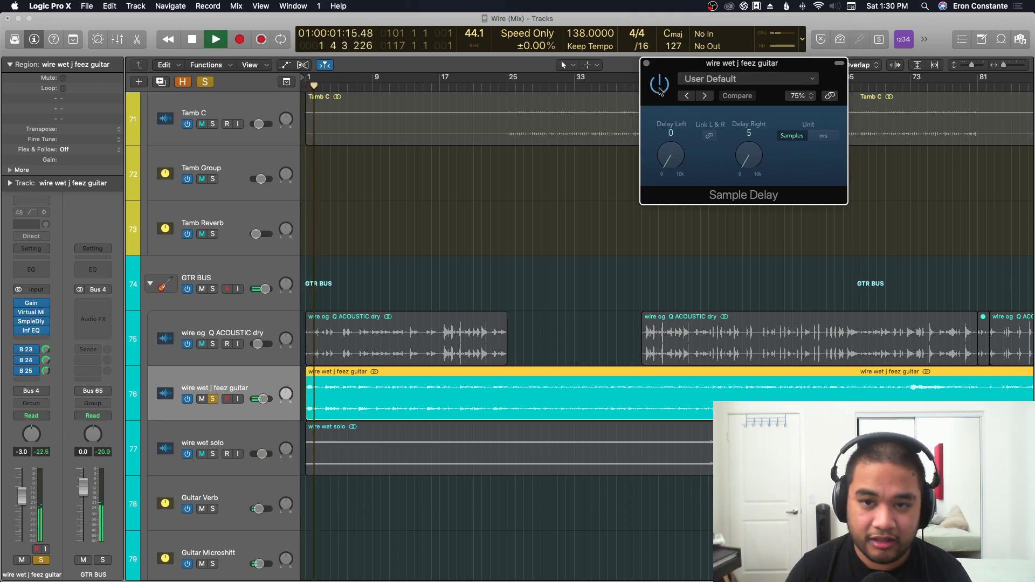
left_click(647, 64)
key("space")
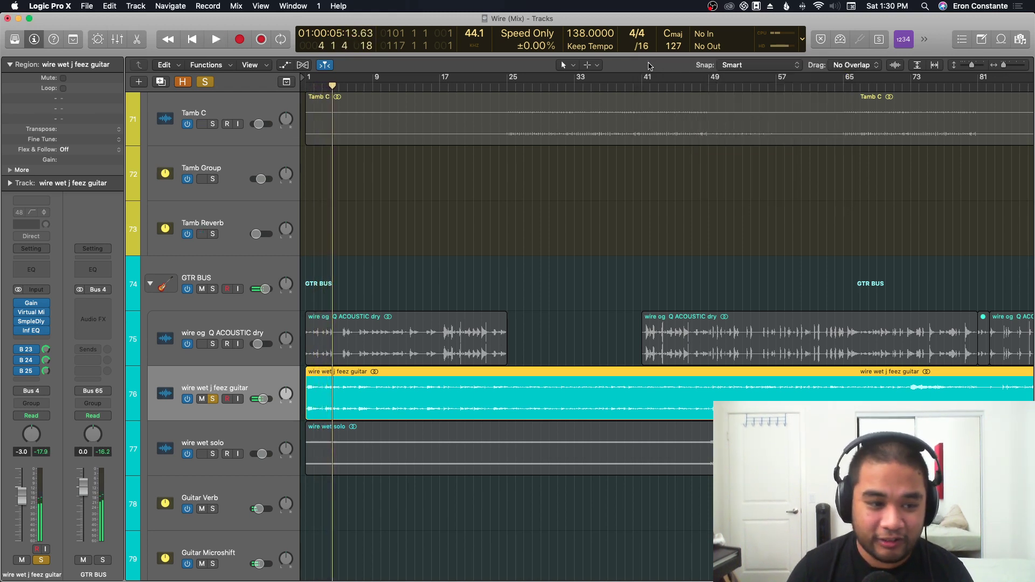
Examine the FG-401 compressor in the guitar track's Virtual Mix Rack during playback, and hide the plug-in window.
left_click(35, 313)
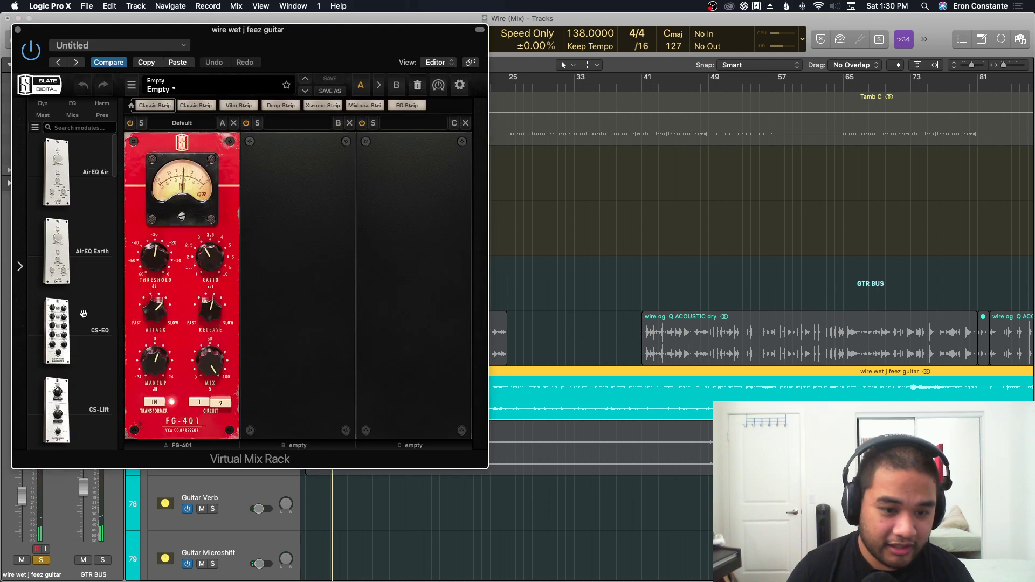
left_click_drag(248, 30, 598, 57)
key("space")
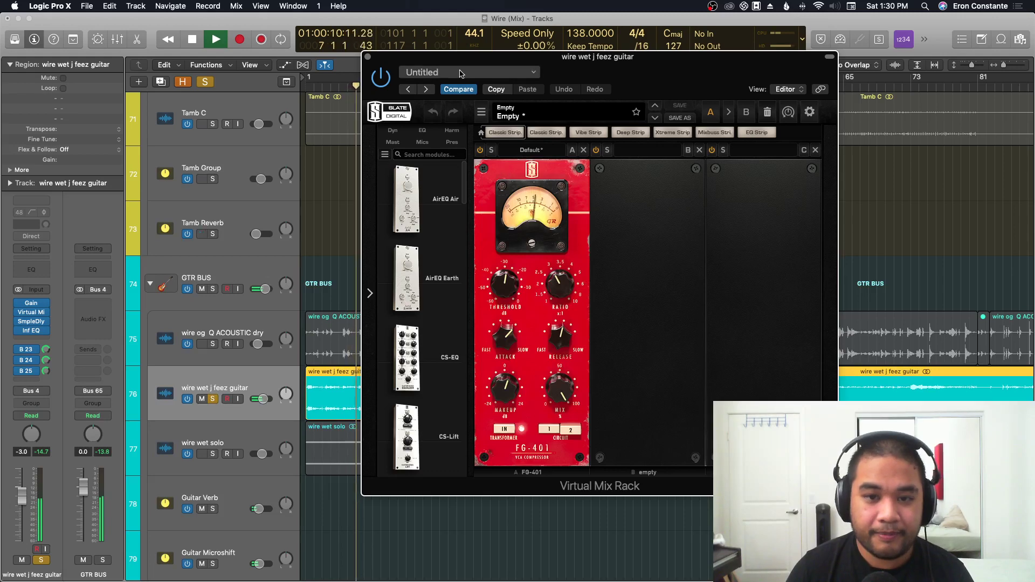
key("space")
key("v")
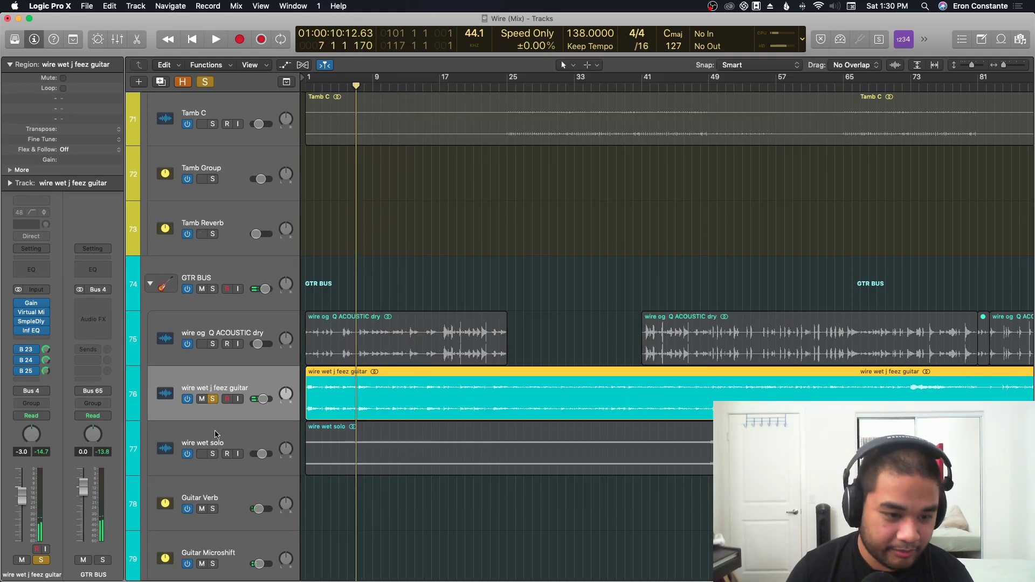
Clear the solo on the "wire wet j feez guitar" track and select the "wire wet solo" region.
left_click(212, 399)
scroll(202, 390, "down", 3)
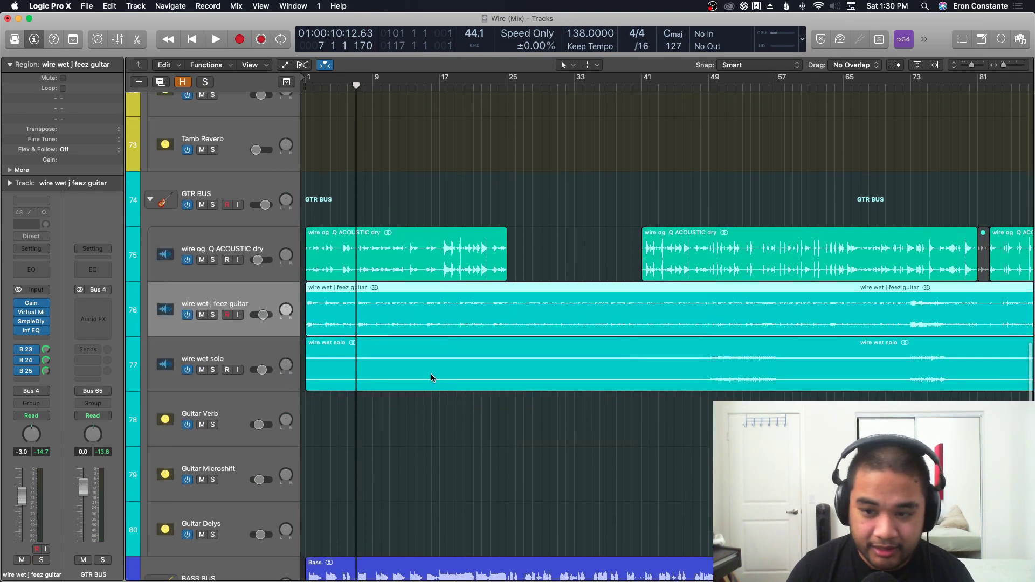
key("super+Down")
left_click(432, 377)
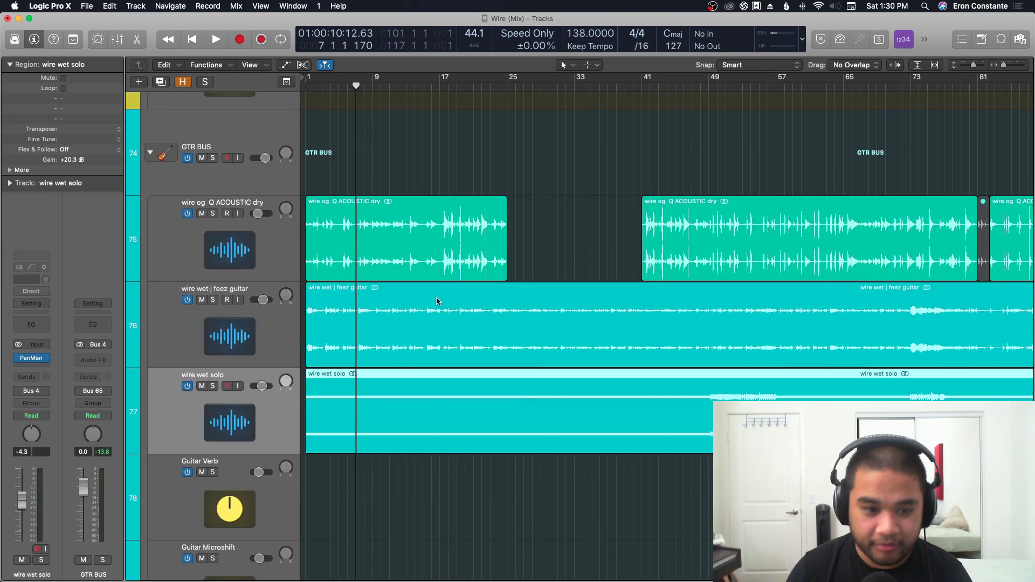
key("super+Up")
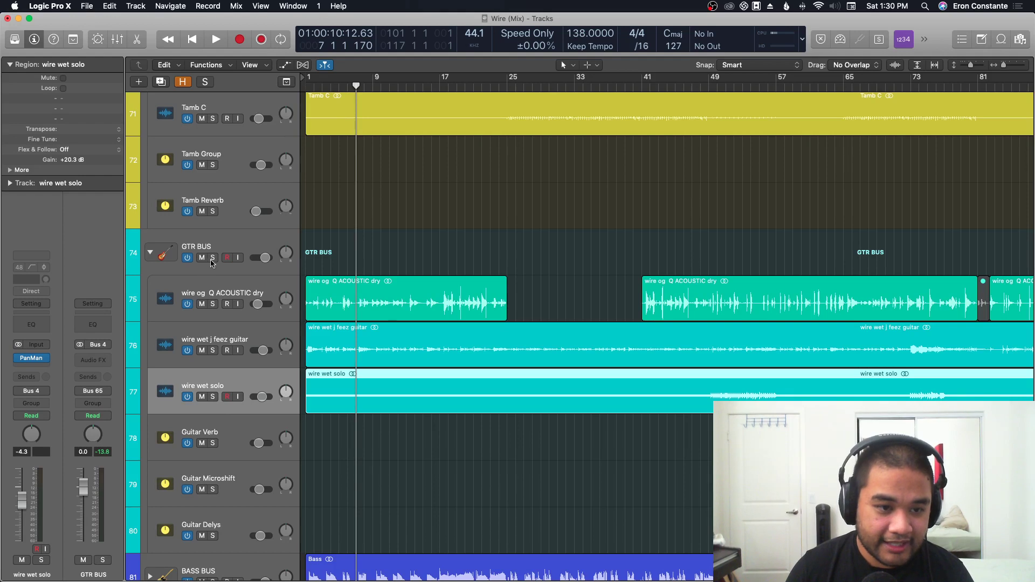
Play with GTR BUS soloed, switch the solo to Guitar Verb only, and view its Nimbus reverb before closing it.
left_click(212, 258)
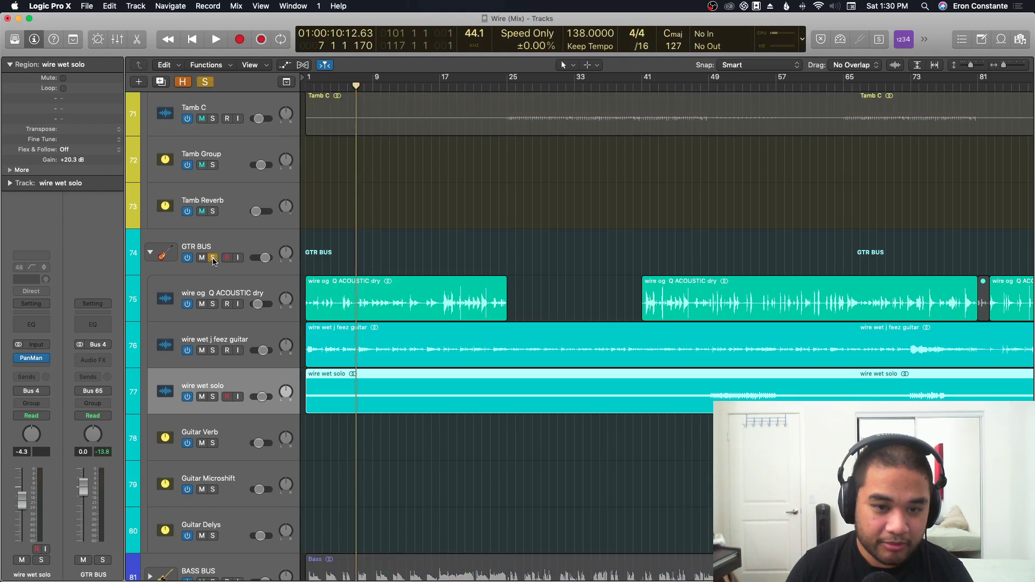
key("space")
left_click(214, 443)
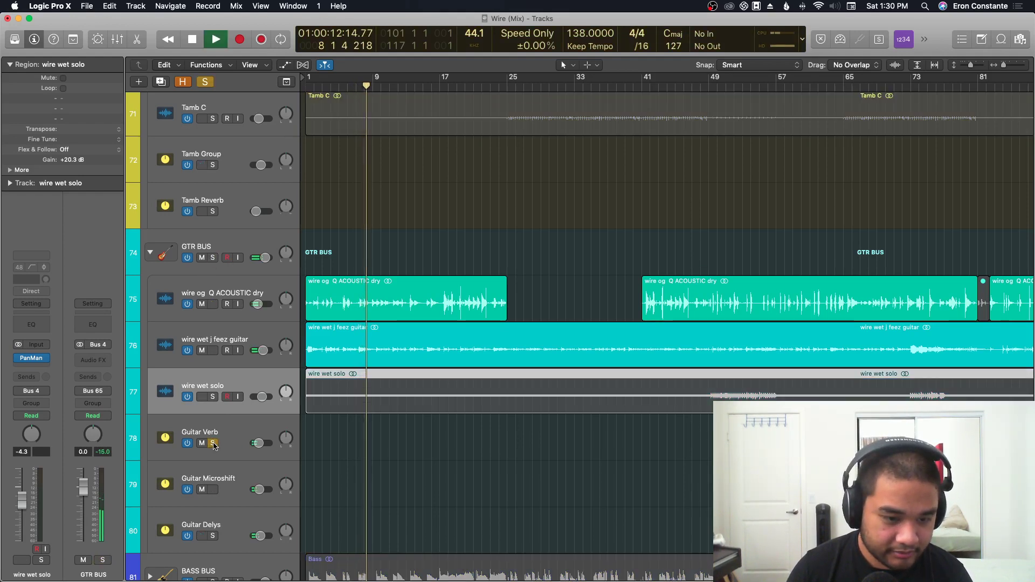
left_click(226, 452)
key("space")
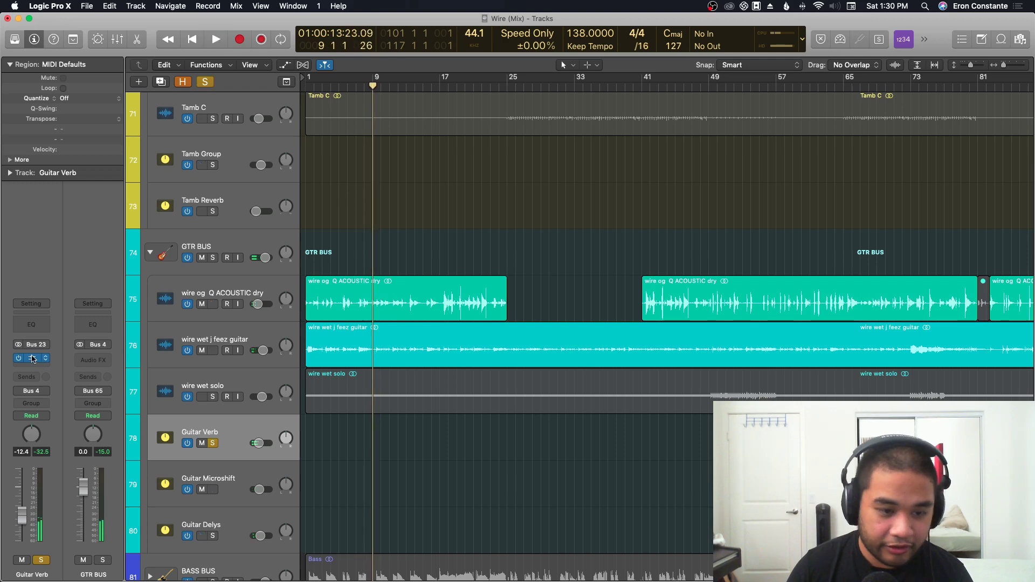
left_click(32, 359)
key("super+w")
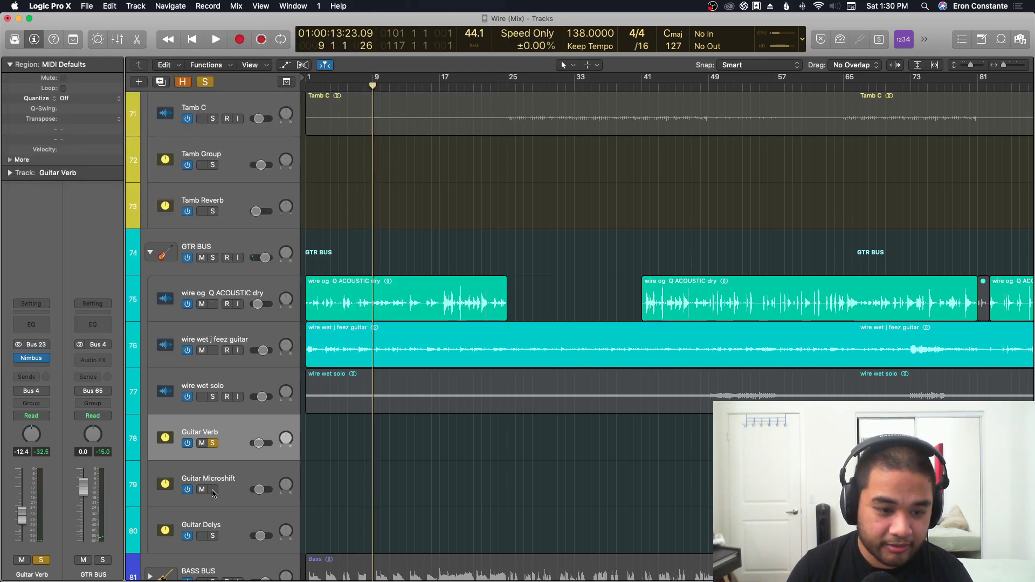
Solo only Guitar Microshift, look at the sends of "wire wet j feez guitar", and play the soloed effect from the beginning.
left_click(213, 490)
key("Return")
key("super+Down")
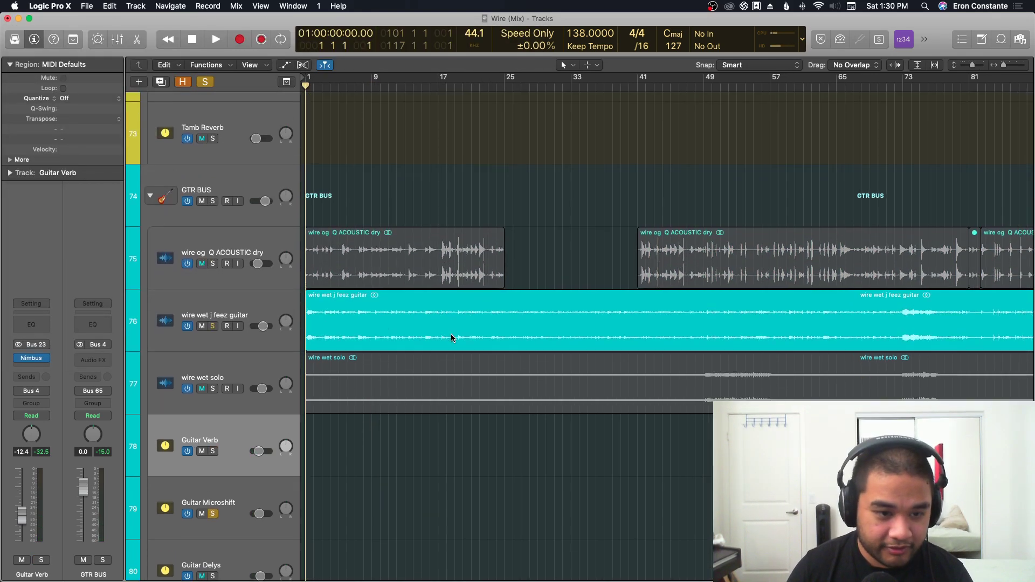
left_click(451, 334)
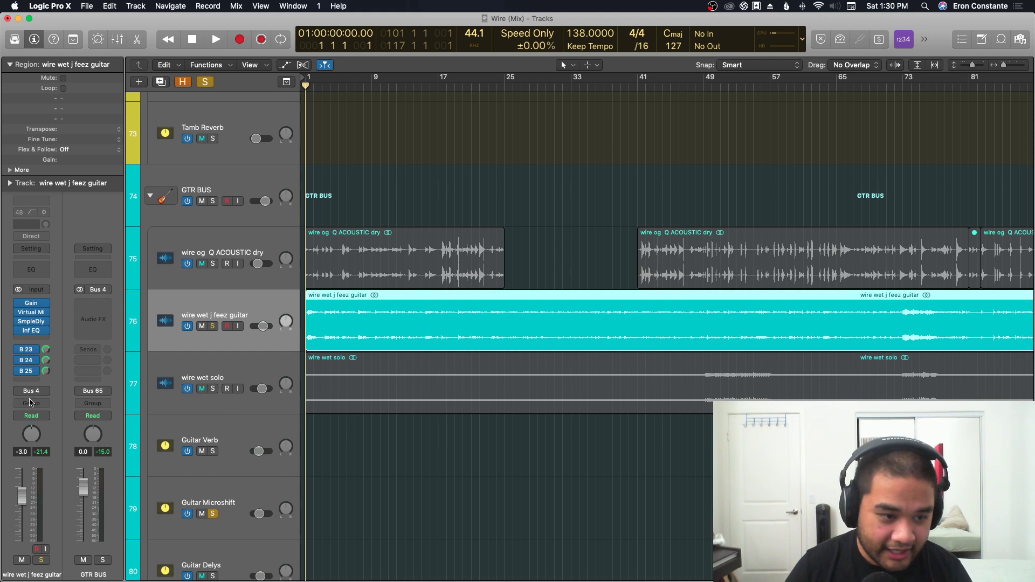
key("space")
left_click(231, 500)
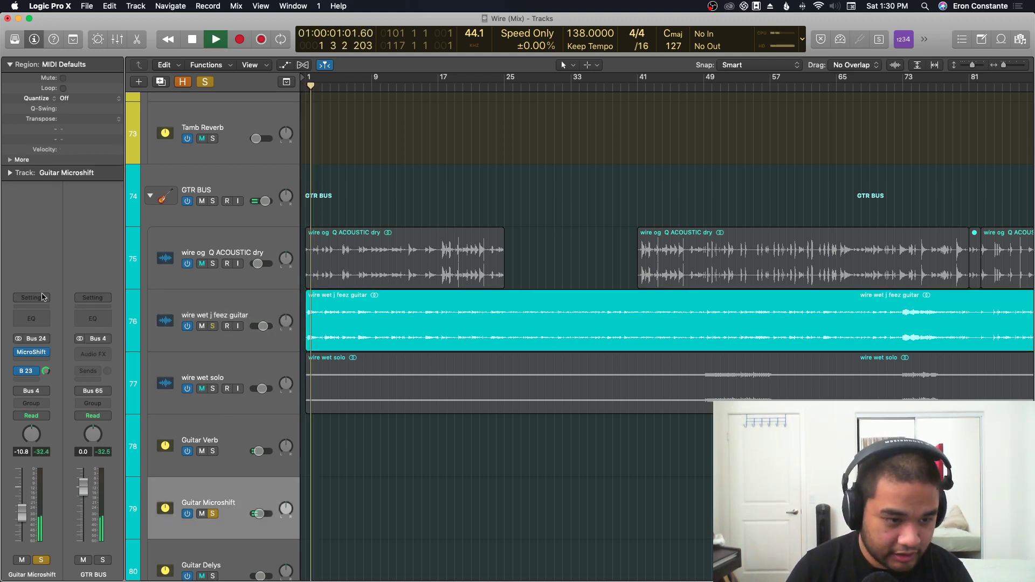
Examine the MicroShift settings on the Guitar Microshift track during playback, and close the plug-in.
left_click(30, 352)
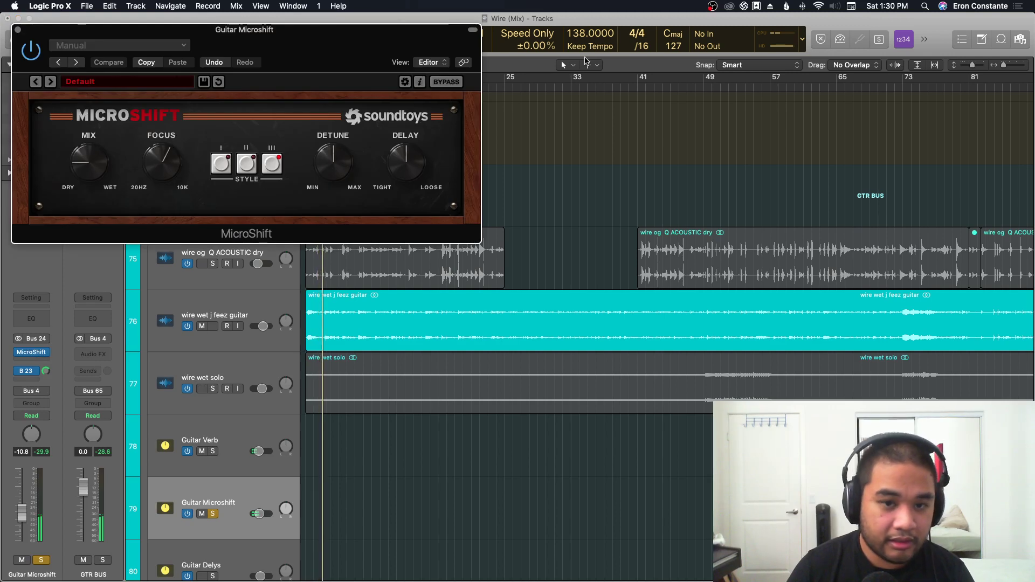
left_click_drag(335, 32, 634, 32)
key("space")
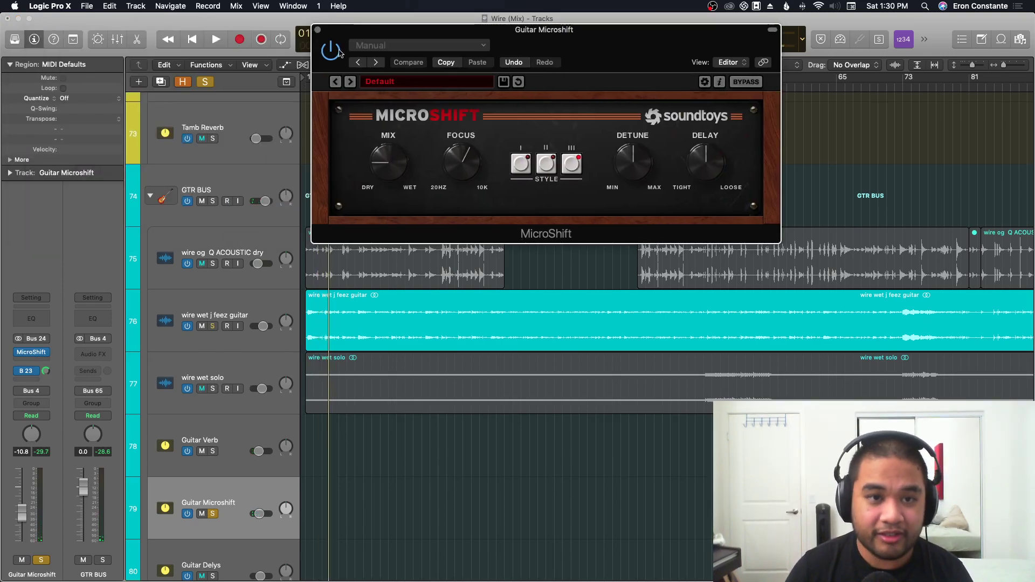
left_click(318, 29)
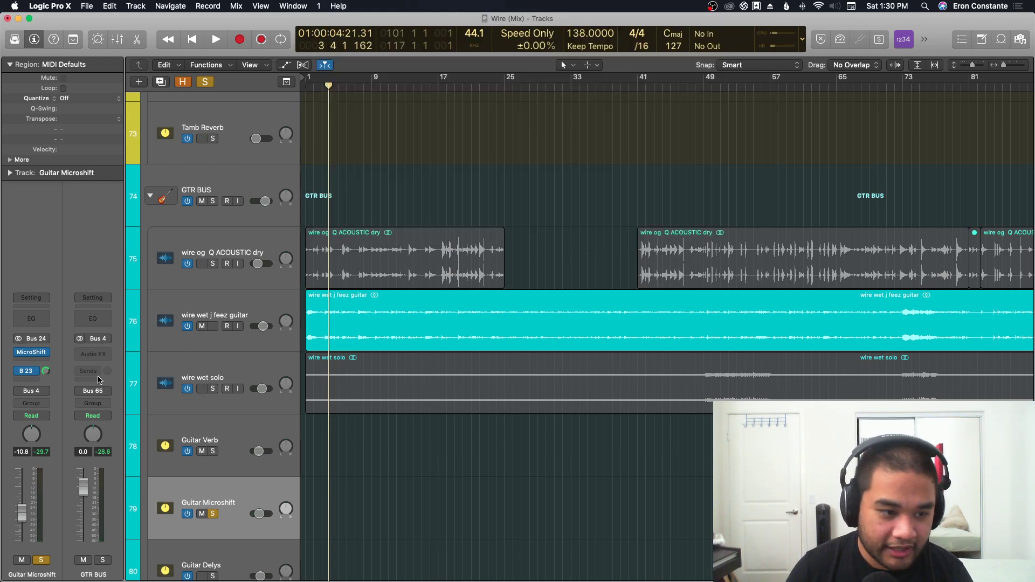
Audition Guitar Microshift's MicroShift with its Mix fully wet, turn the Mix back down toward dry, and close the plug-in.
left_click(32, 353)
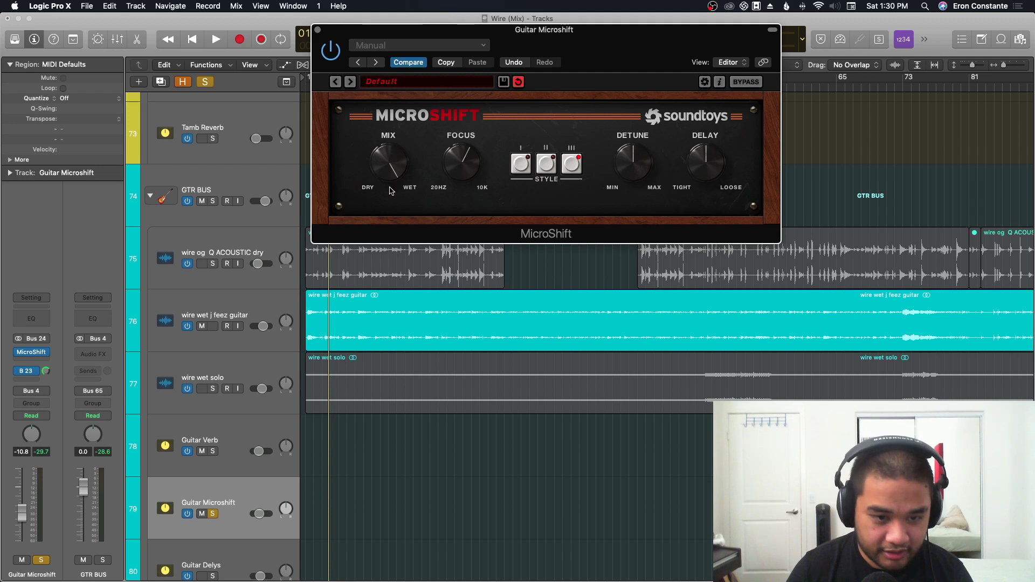
key("space")
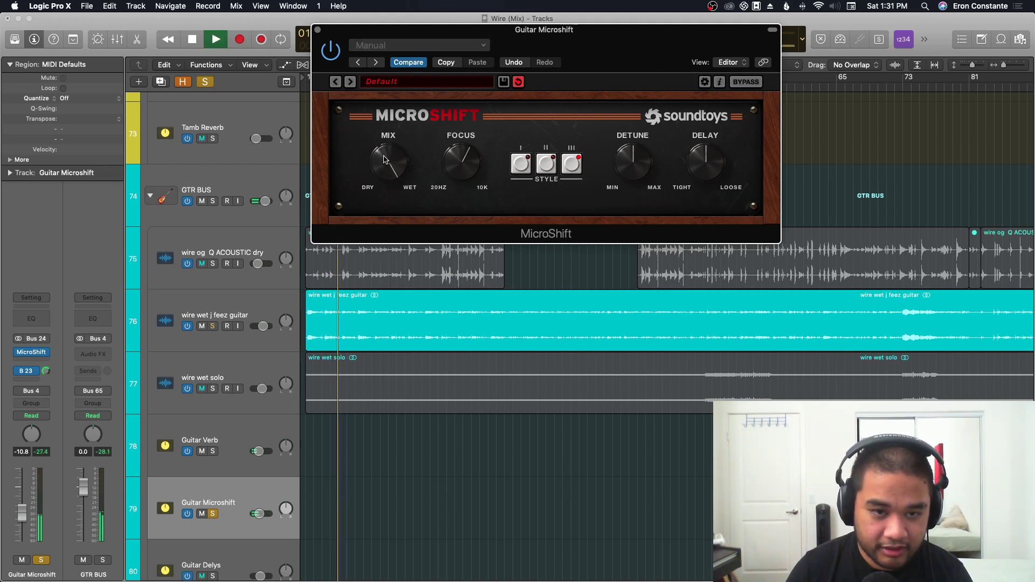
left_click_drag(385, 160, 379, 239)
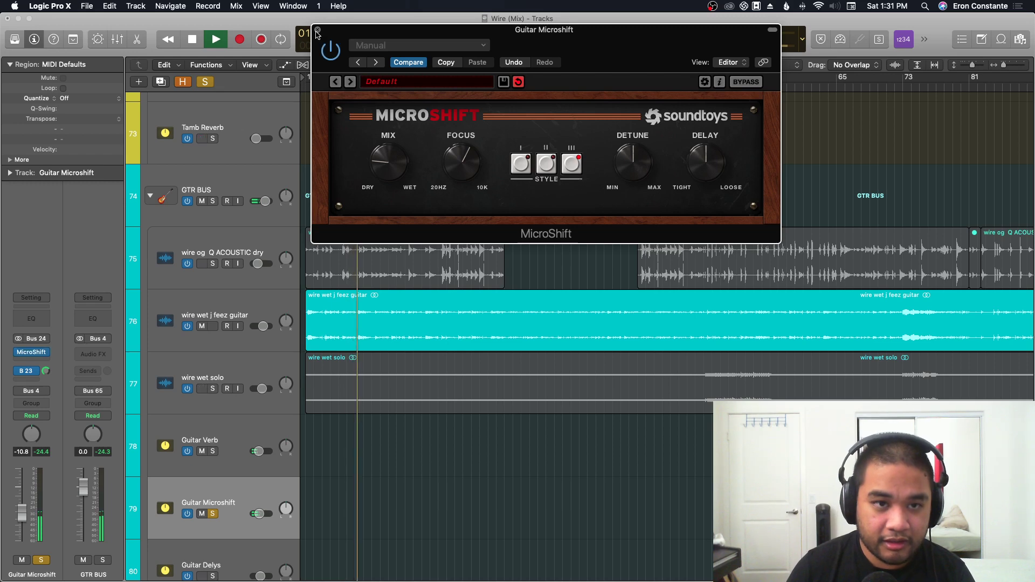
key("space")
left_click(317, 29)
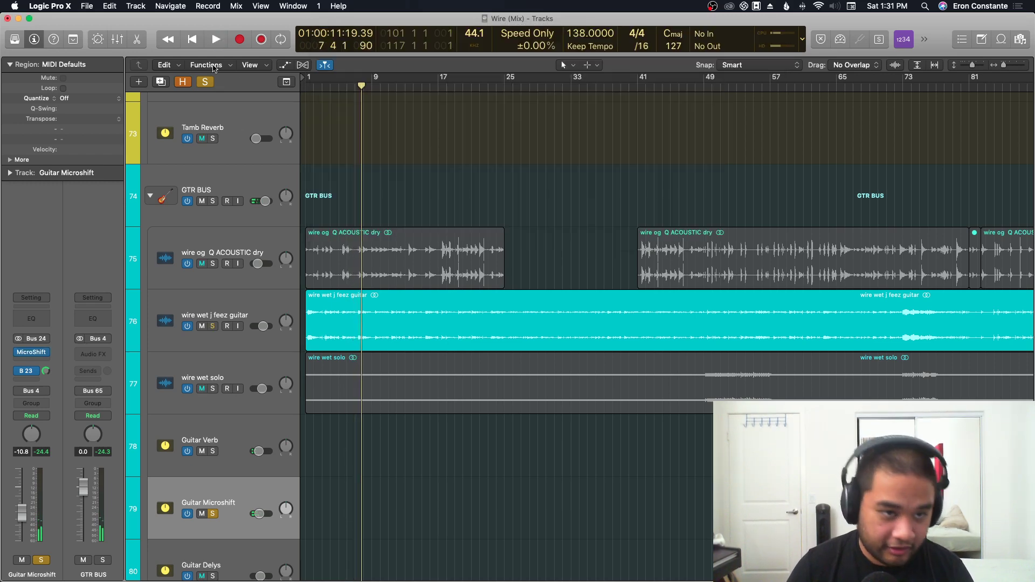
Clear all solos and shrink the track heights to show every bus in the session.
left_click(200, 82)
key("super+Up")
key("super+Up")
key("super+Up")
key("super+Up")
key("super+Up")
key("super+Up")
key("super+Up")
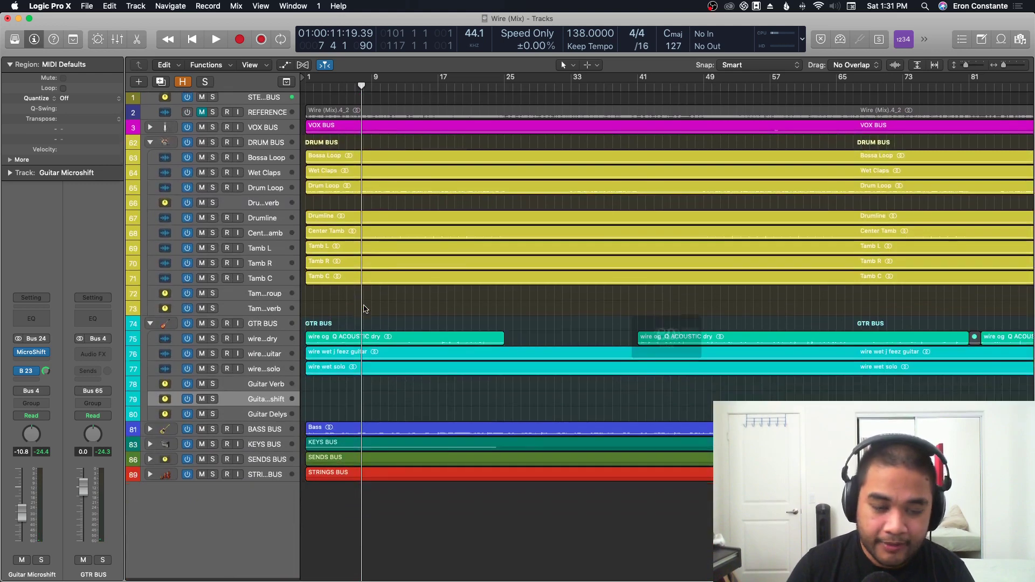
Collapse the GTR BUS and DRUM BUS stacks and enlarge the track heights so the buses fill the arrangement.
left_click(150, 324)
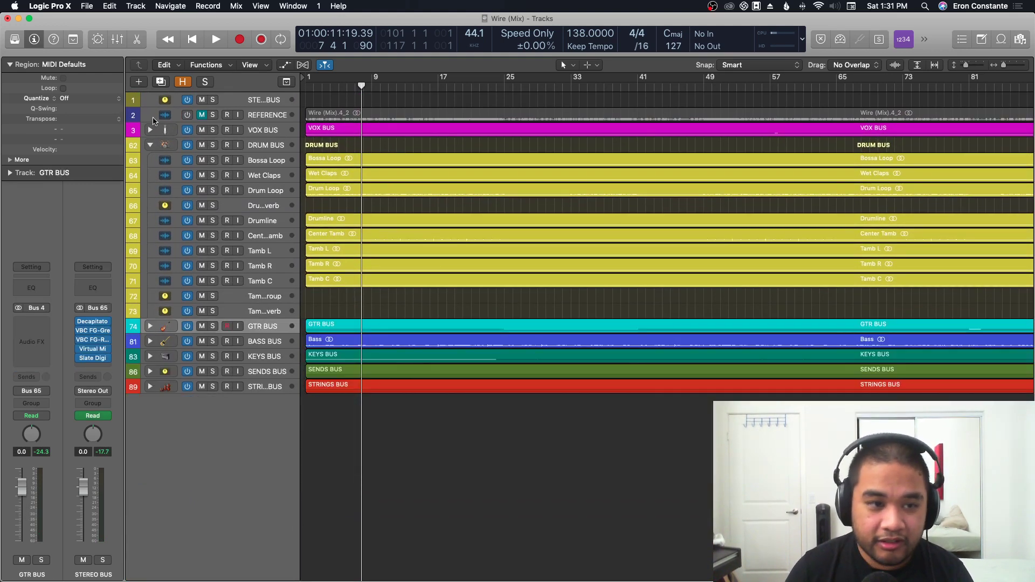
left_click(150, 146)
left_click(363, 108, "ctrl+alt")
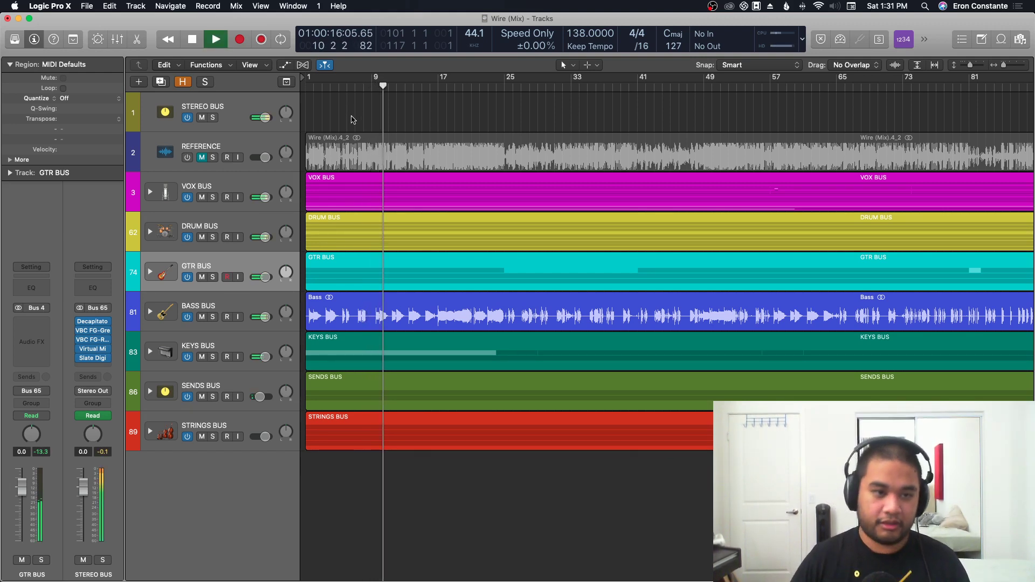
Expand the VOX BUS stack, select the Lead Vox audio track during playback, and stop.
left_click(150, 192)
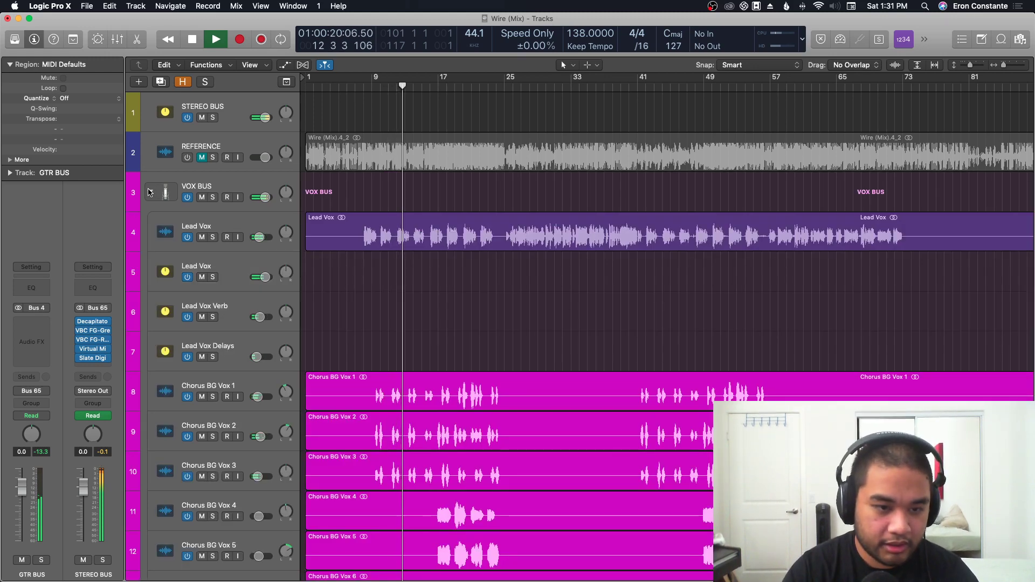
left_click(175, 230)
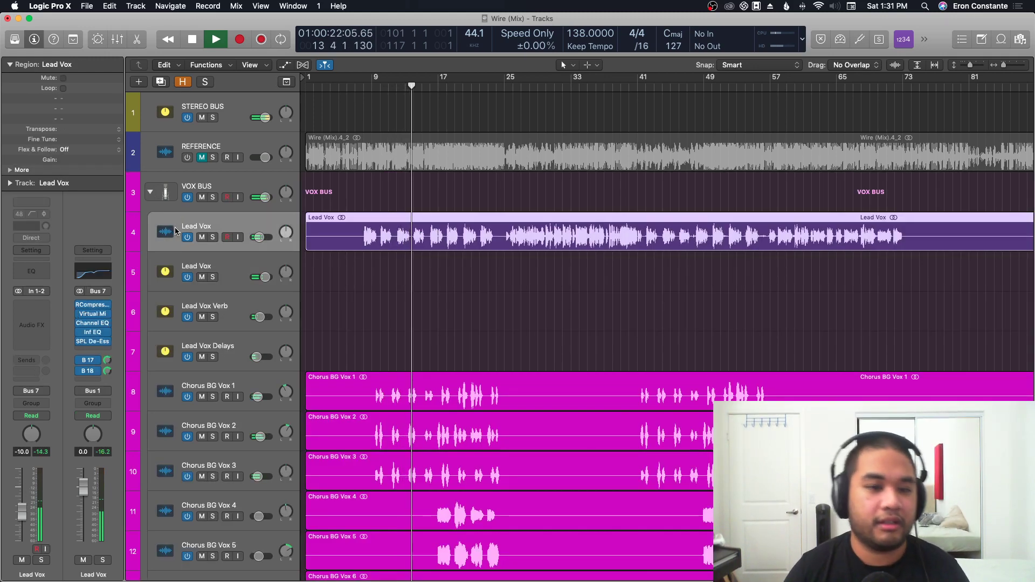
key("cmd+Down")
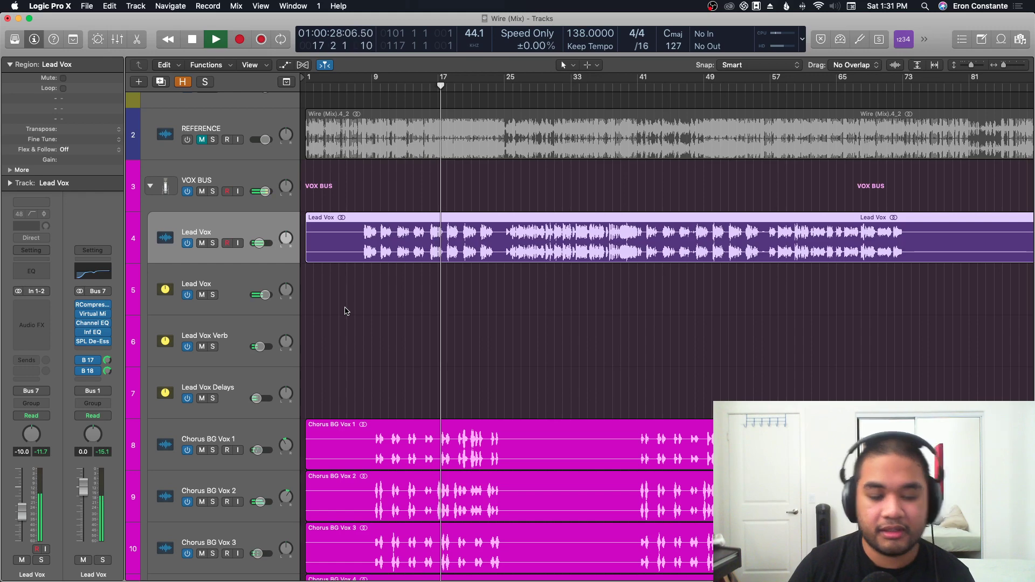
key("space")
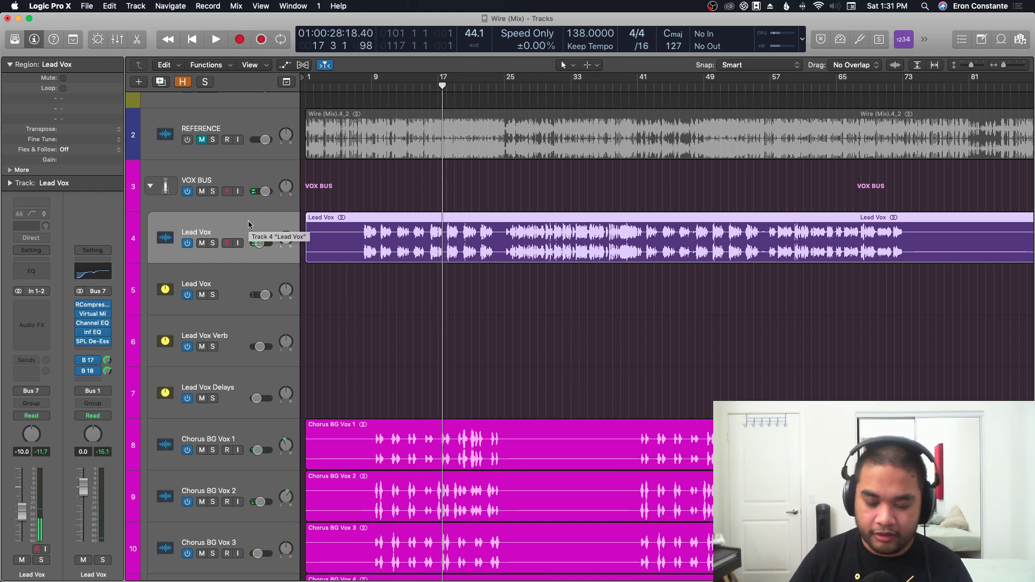
Select the Lead Vox aux track below the vocal audio track and place the playhead at bar 8.
key("super+Left")
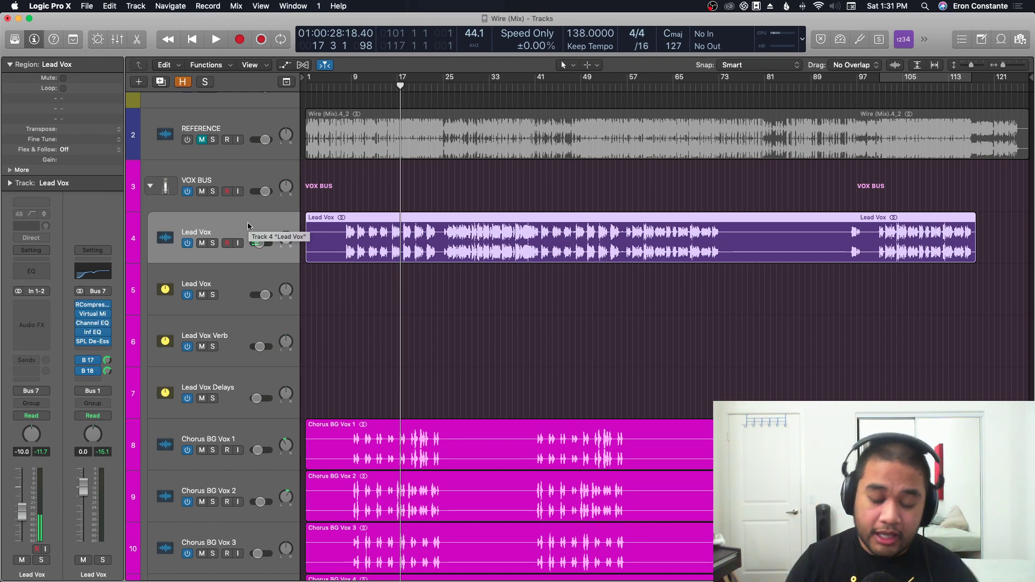
key("super+Down")
left_click(221, 318)
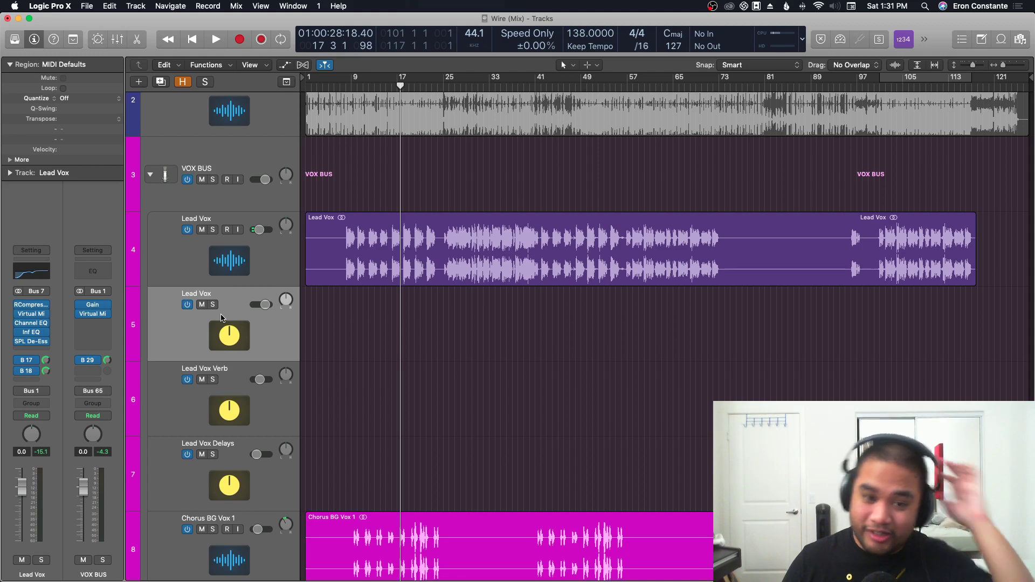
left_click(387, 316, "ctrl+alt")
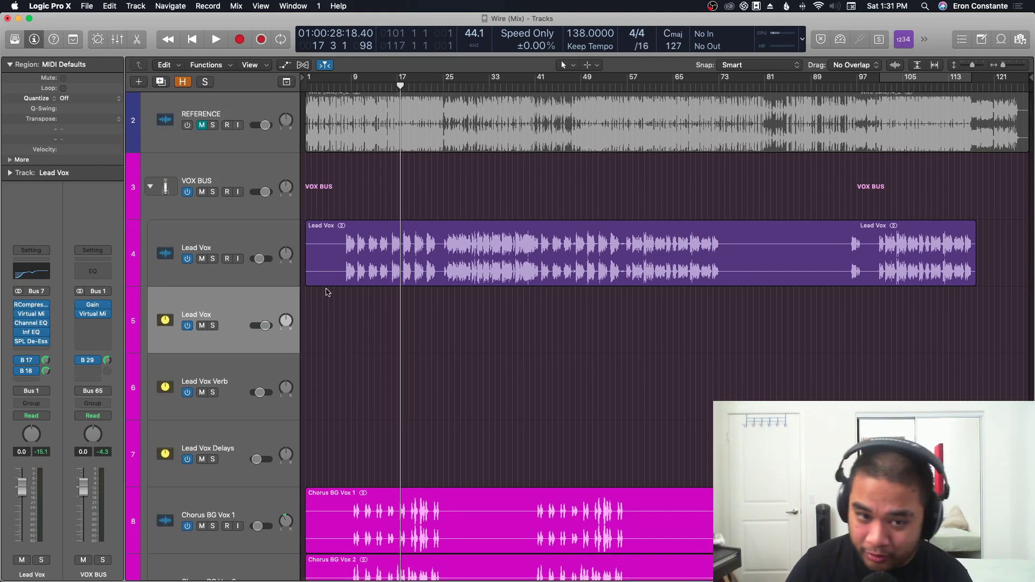
key("super+Right")
key("super+Right")
key("super+Right")
key("super+Right")
key("super+Right")
scroll(344, 279, "left", 5)
scroll(344, 278, "left", 5)
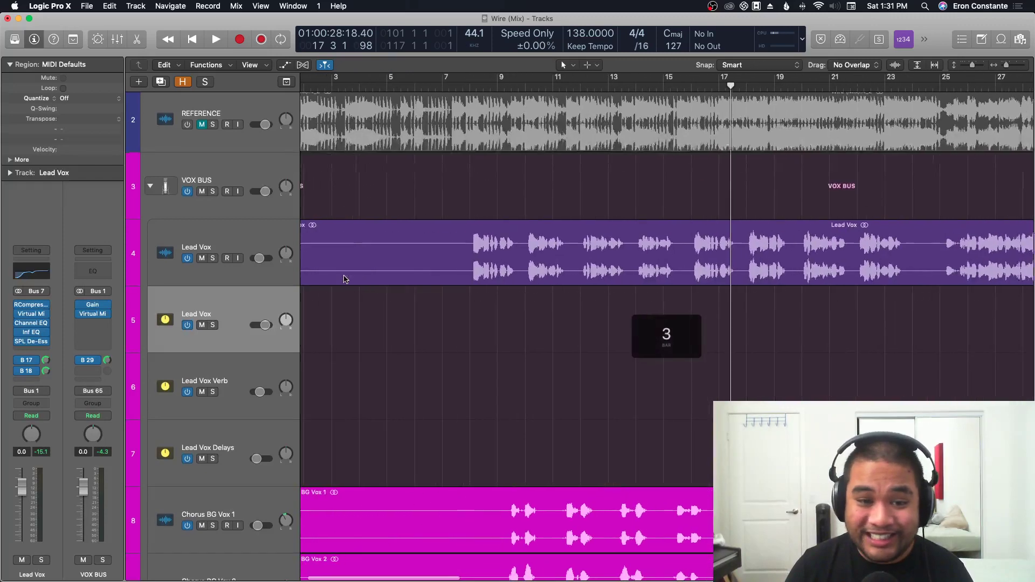
left_click(485, 86)
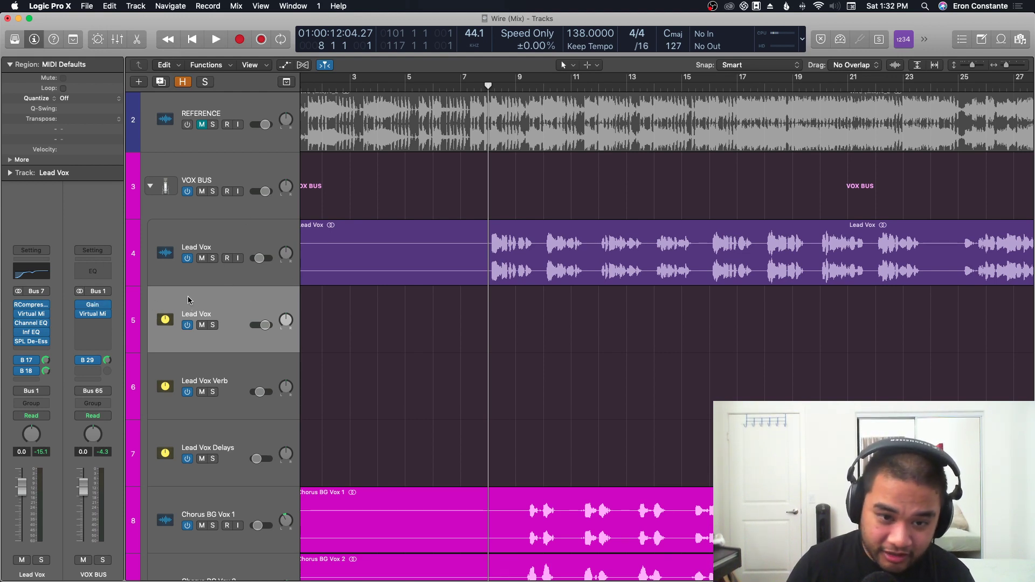
Solo the Lead Vox aux track and audition it from bar 8.
key("s")
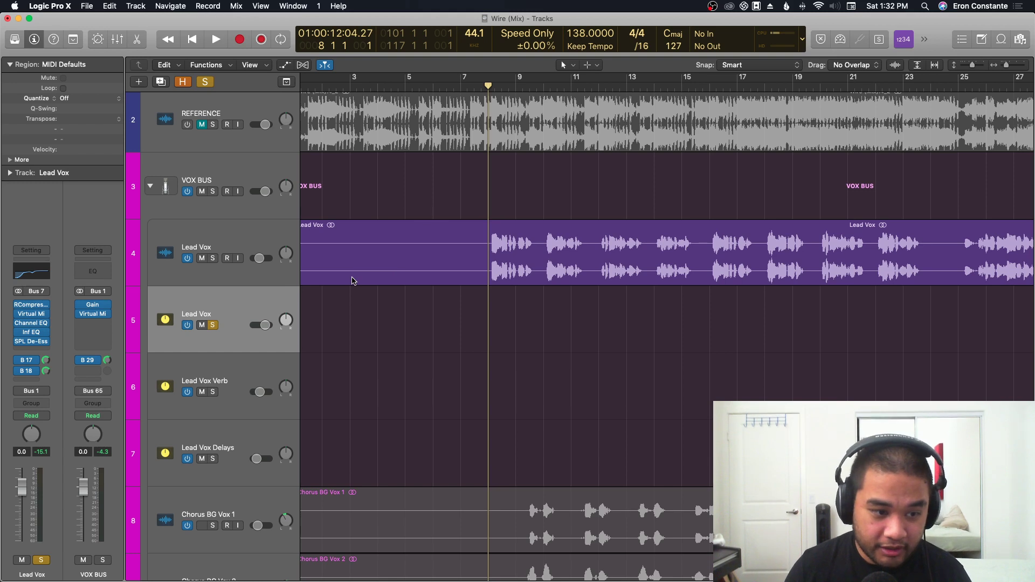
key("space")
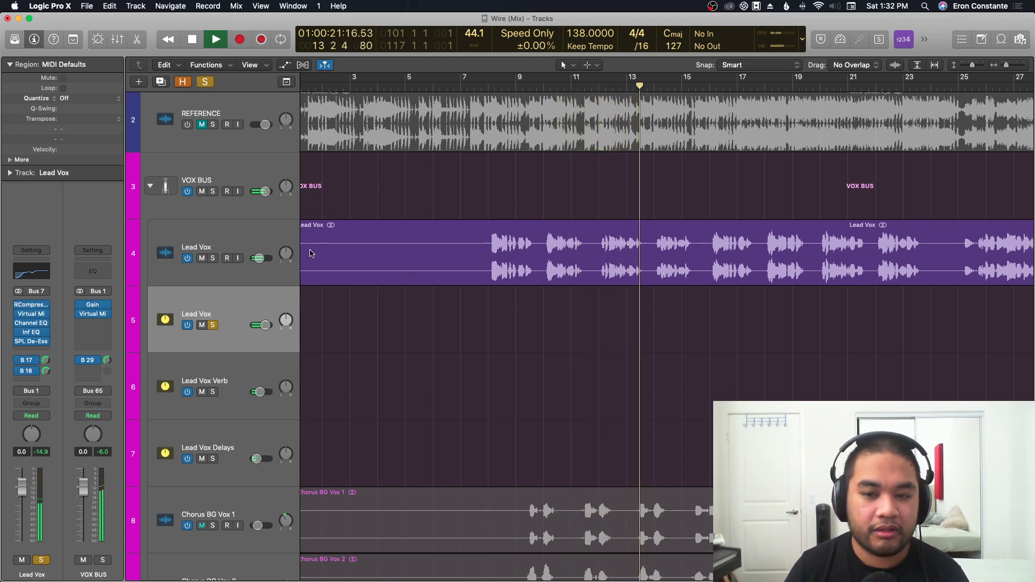
key("space")
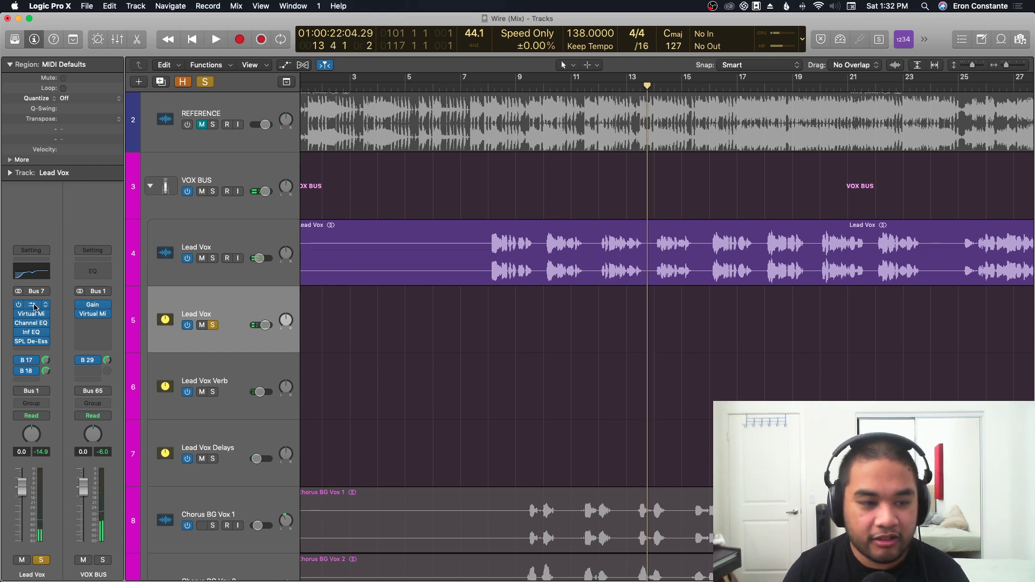
Examine the RCompressor settings on the Lead Vox aux during playback, with its window moved over the arrangement.
left_click(31, 305)
left_click_drag(136, 40, 597, 69)
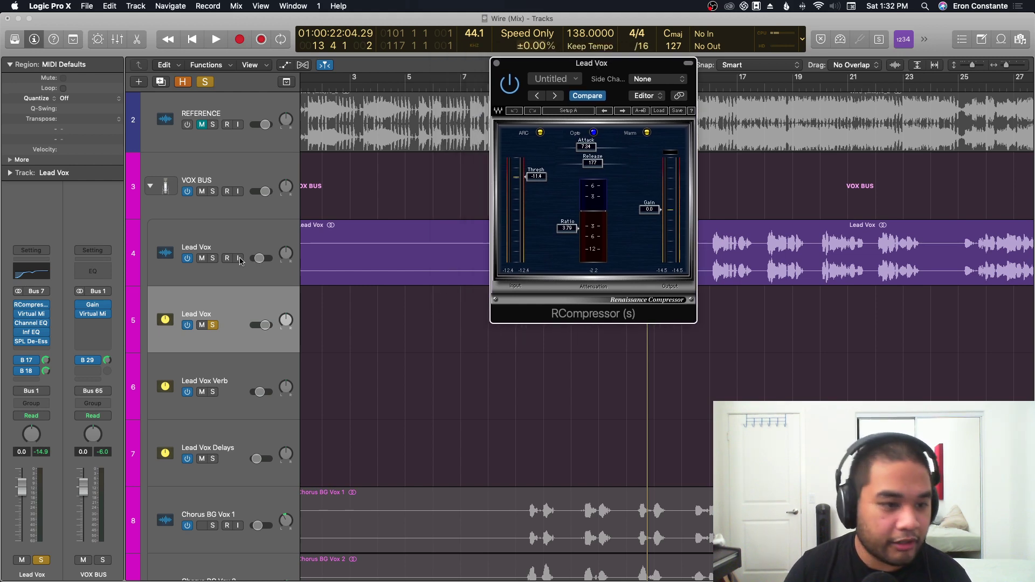
key("space")
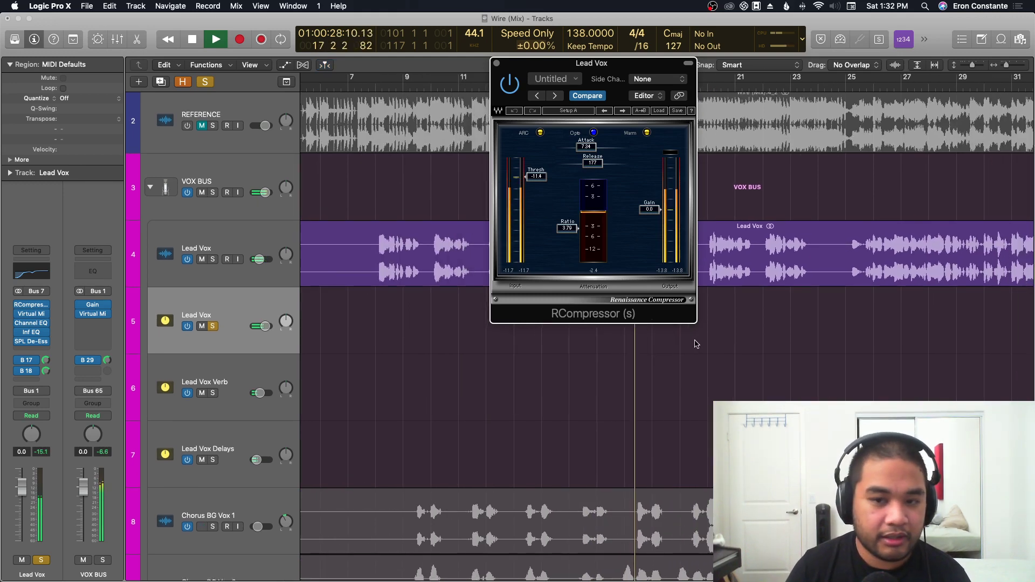
key("space")
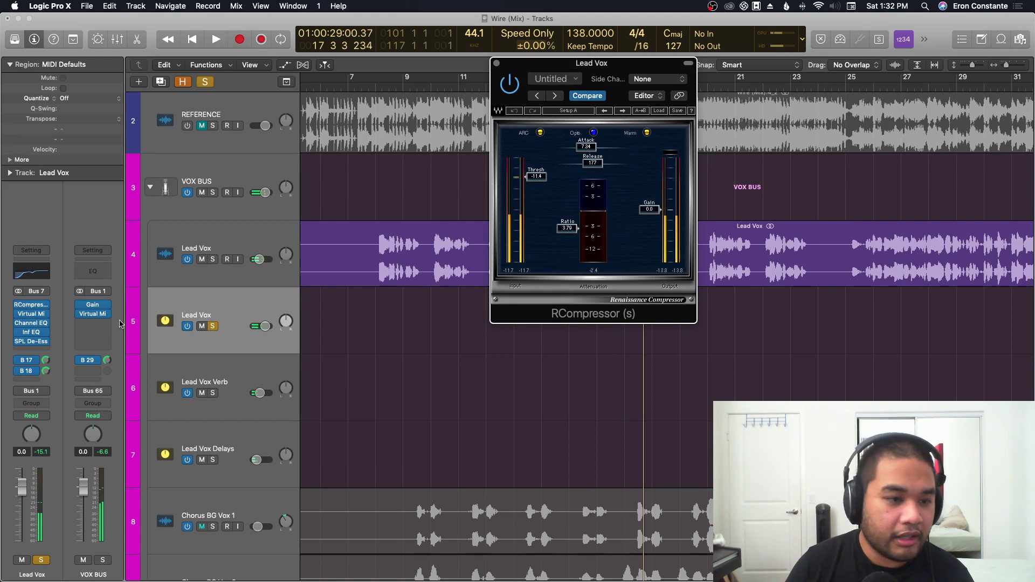
Examine the Virtual Mix Rack modules on the Lead Vox aux during playback, and close the RCompressor window.
left_click(28, 316)
left_click_drag(280, 37, 280, 85)
left_click_drag(642, 95, 869, 153)
key("z")
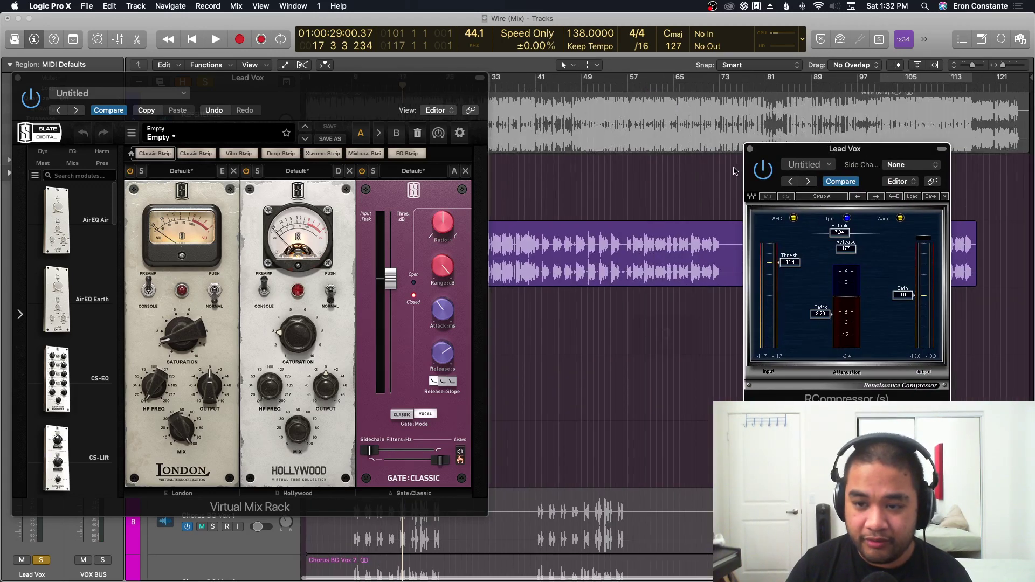
key("space")
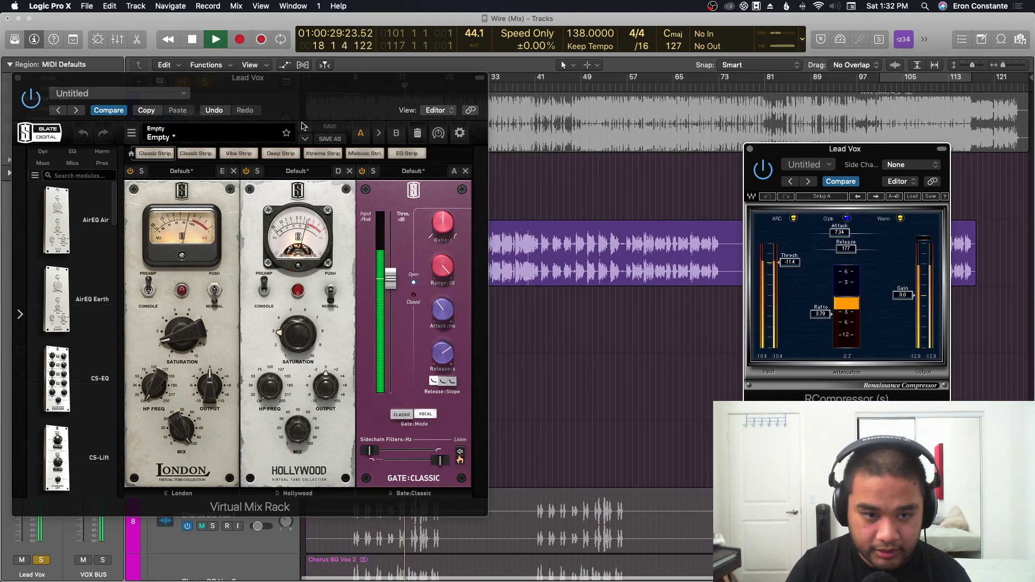
left_click_drag(330, 98, 540, 96)
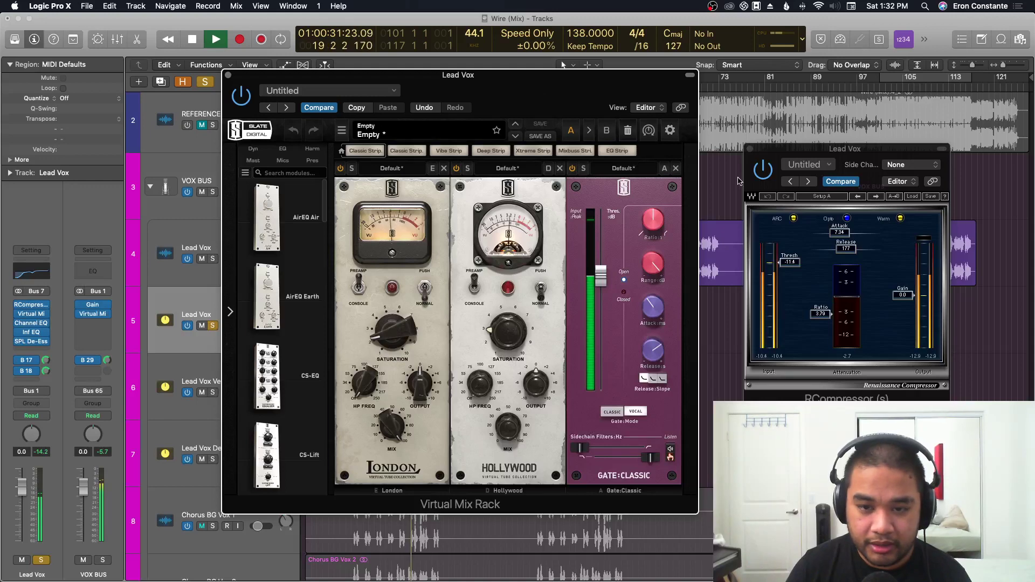
key("space")
key("super+w")
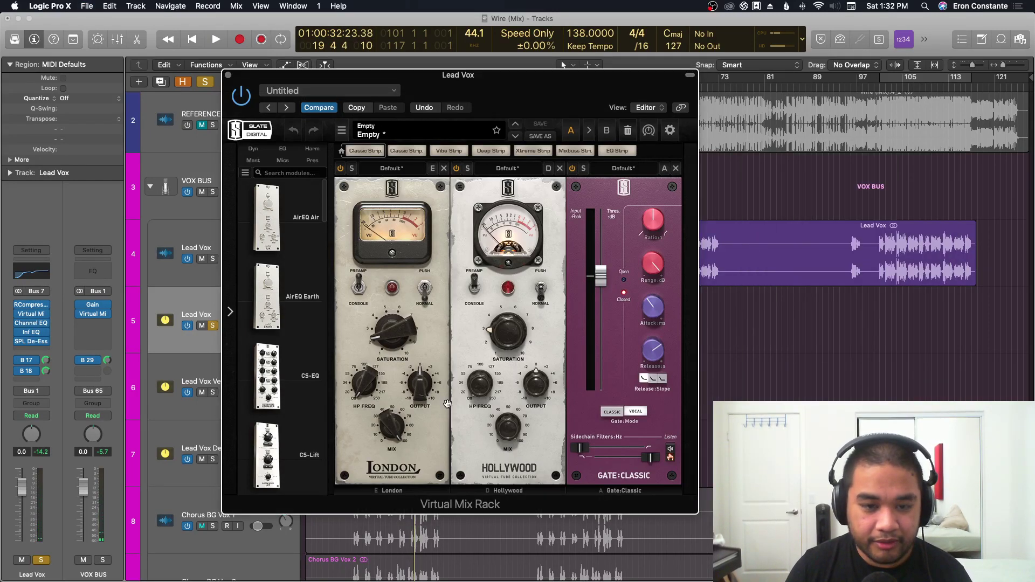
Compare the Lead Vox aux with Virtual Mix Rack bypassed and enabled, playing from bar 8, and close the plug-in.
left_click_drag(495, 102, 610, 70)
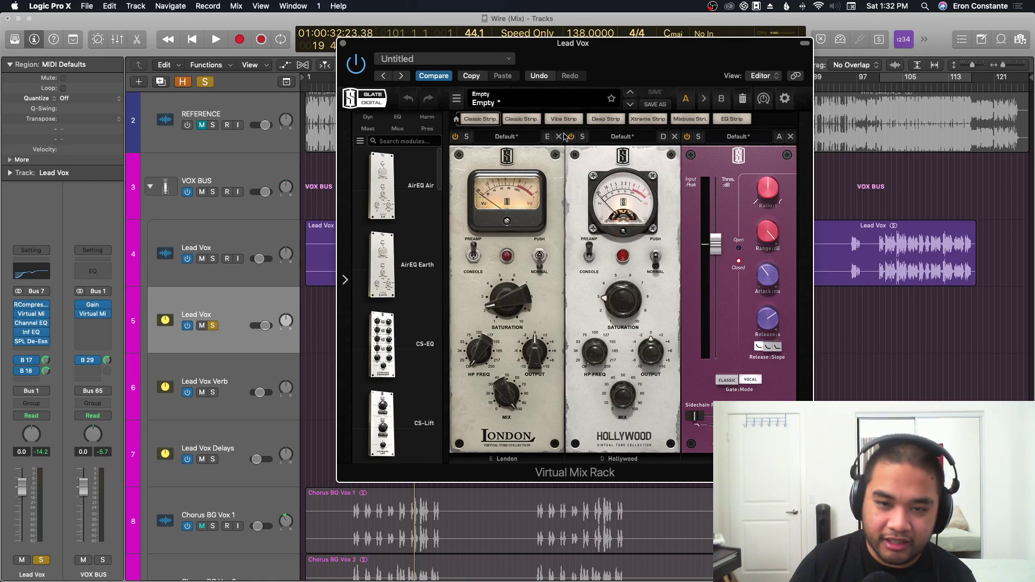
left_click_drag(600, 75, 659, 71)
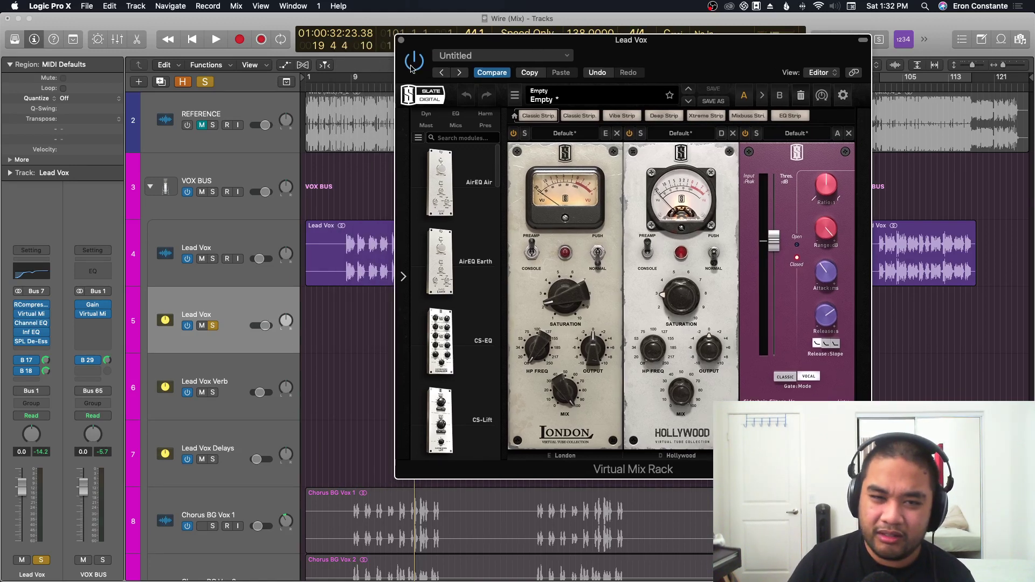
left_click_drag(345, 86, 346, 87)
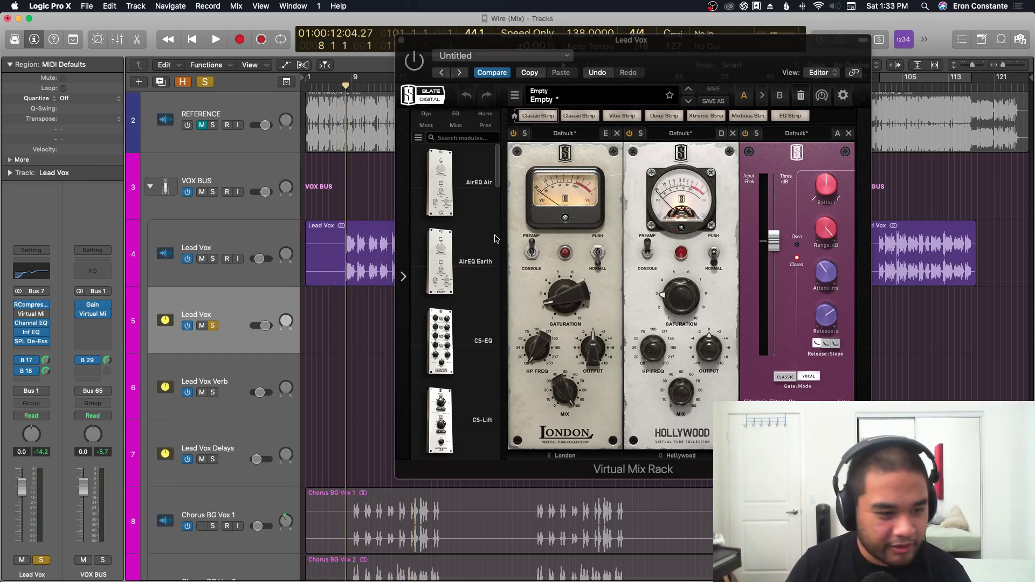
key("space")
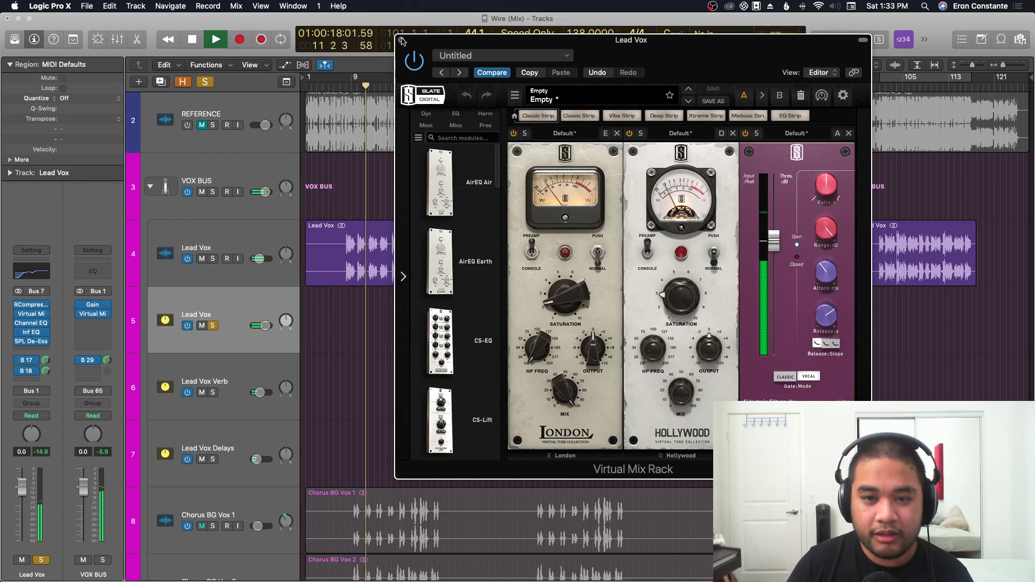
key("space")
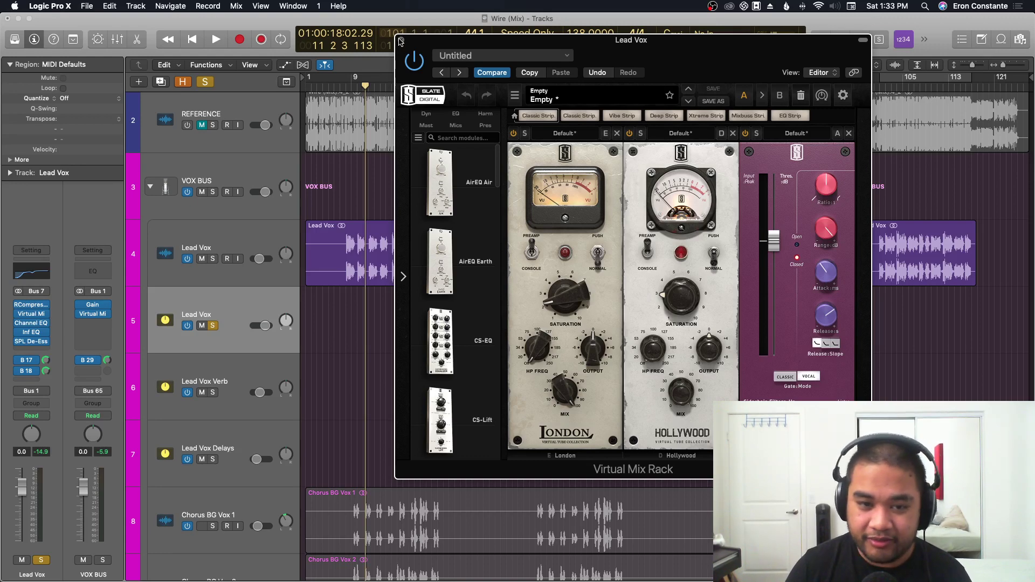
key("space")
left_click(400, 41)
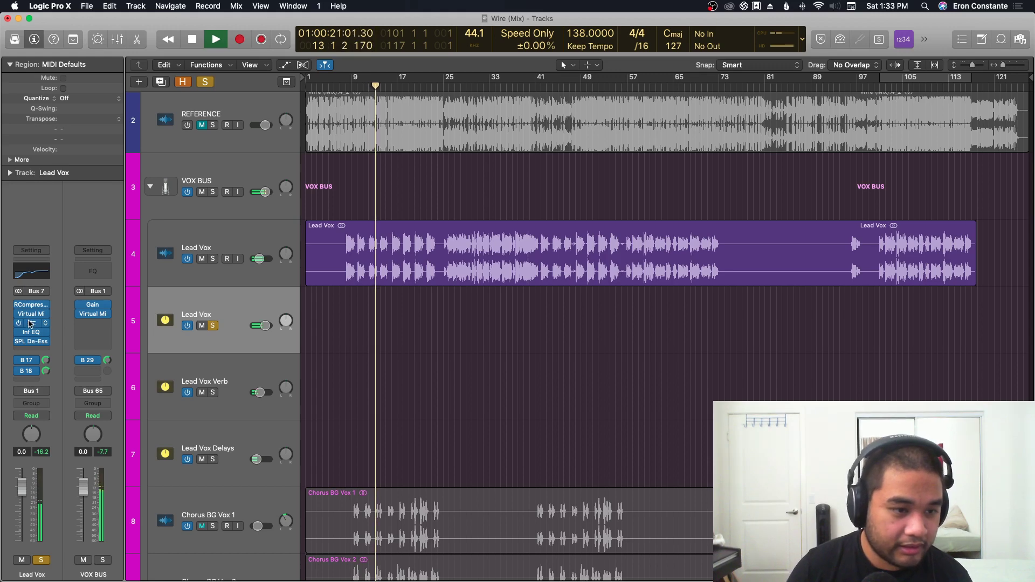
Examine the Channel EQ curve on the Lead Vox aux during playback.
key("v")
left_click_drag(348, 66, 688, 56)
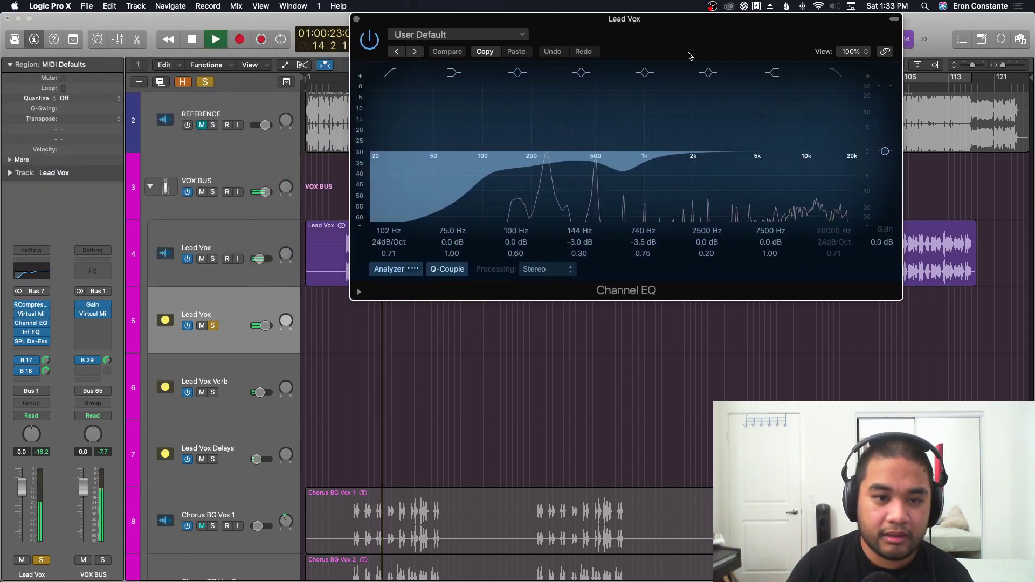
key("space")
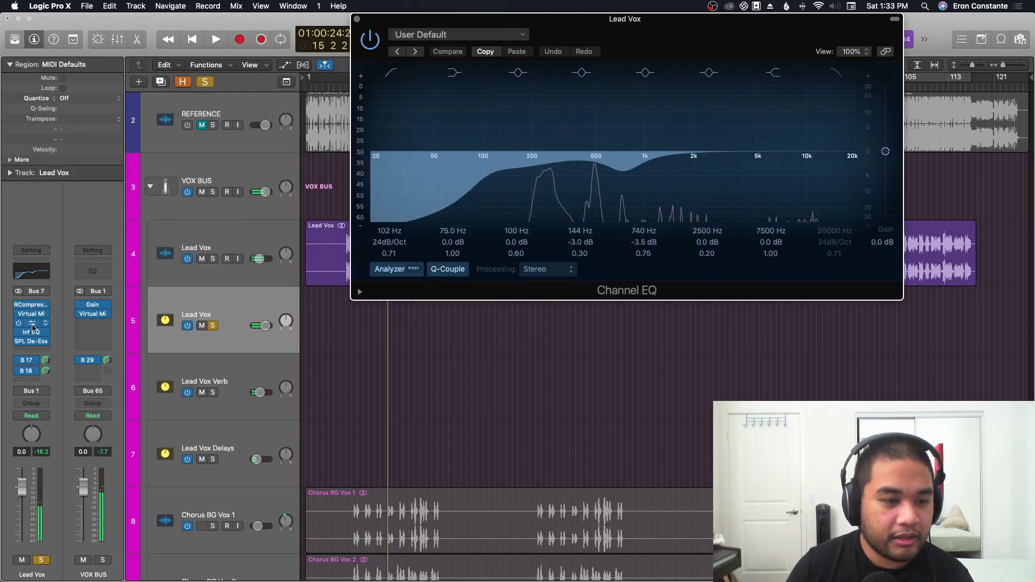
Open Infinity EQ on the Lead Vox aux and shrink its window to sit beside the Channel EQ.
left_click(30, 335)
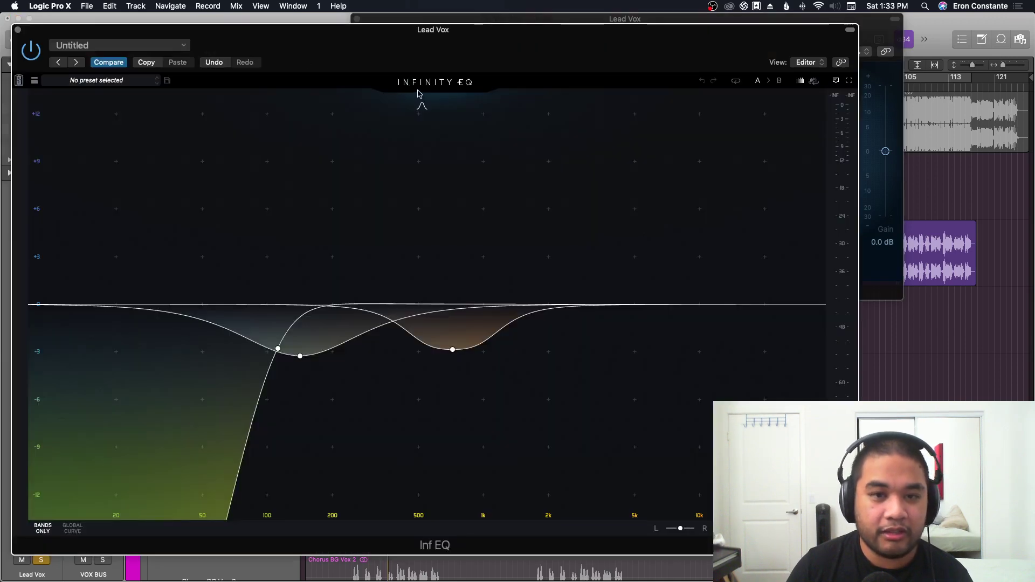
mouse_move(466, 58)
left_mouse_down()
mouse_move(180, 80)
mouse_move(243, 146)
mouse_move(476, 204)
mouse_move(456, 54)
left_mouse_up()
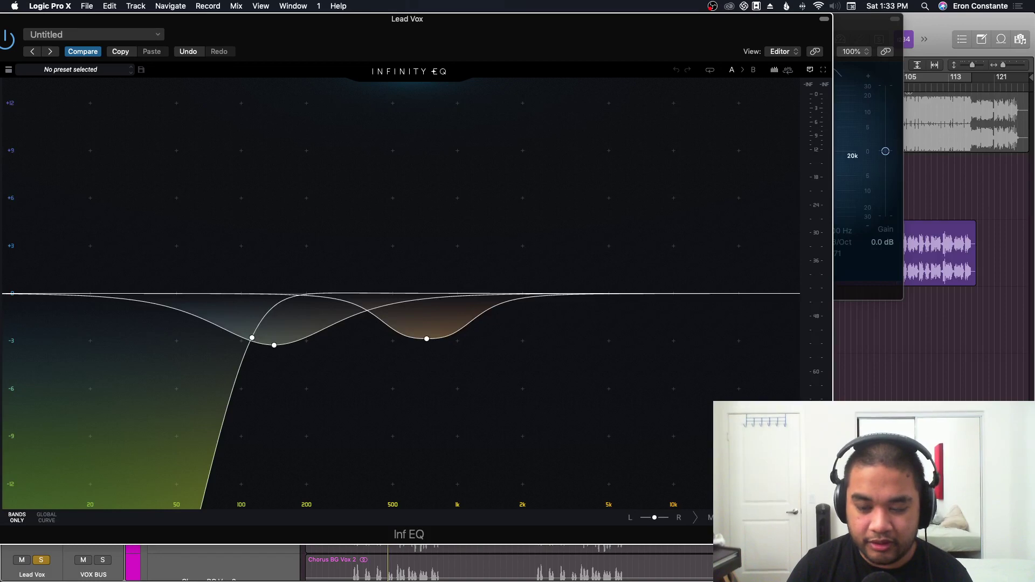
left_click_drag(828, 522, 560, 297)
left_click_drag(691, 26, 804, 37)
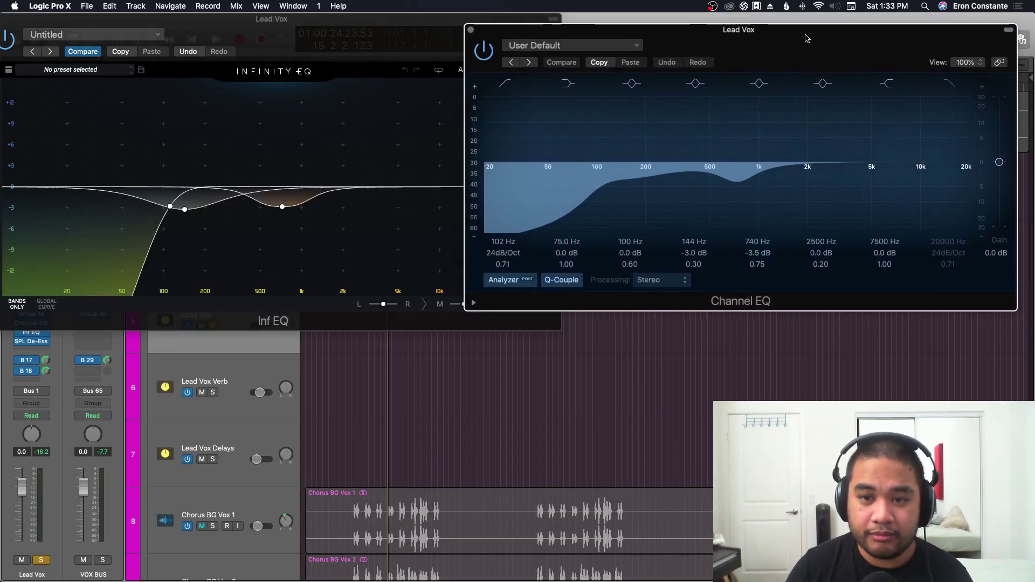
left_click_drag(281, 57, 337, 117)
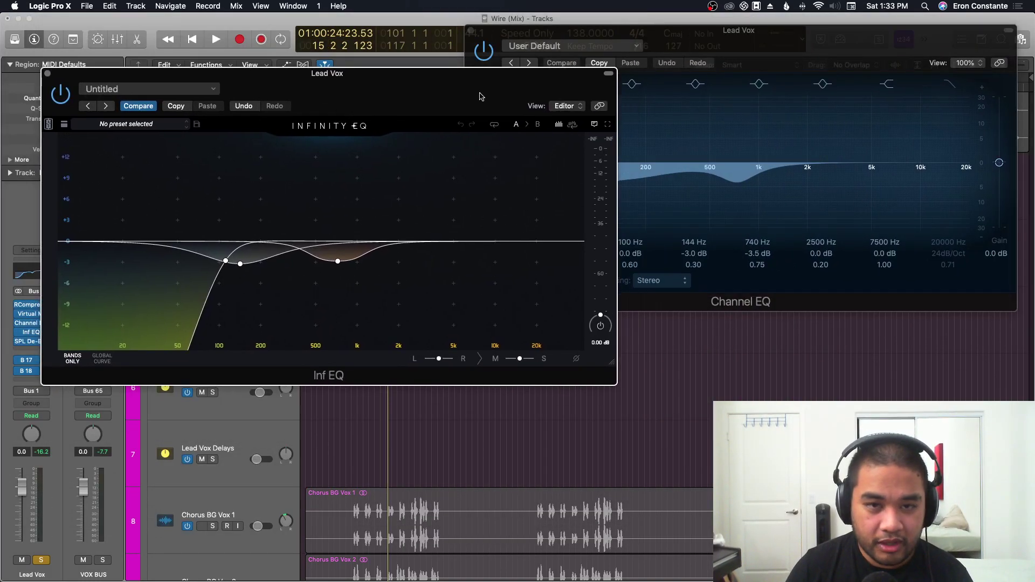
Bypass both Channel EQ and Infinity EQ on the Lead Vox aux.
left_click_drag(717, 42, 725, 45)
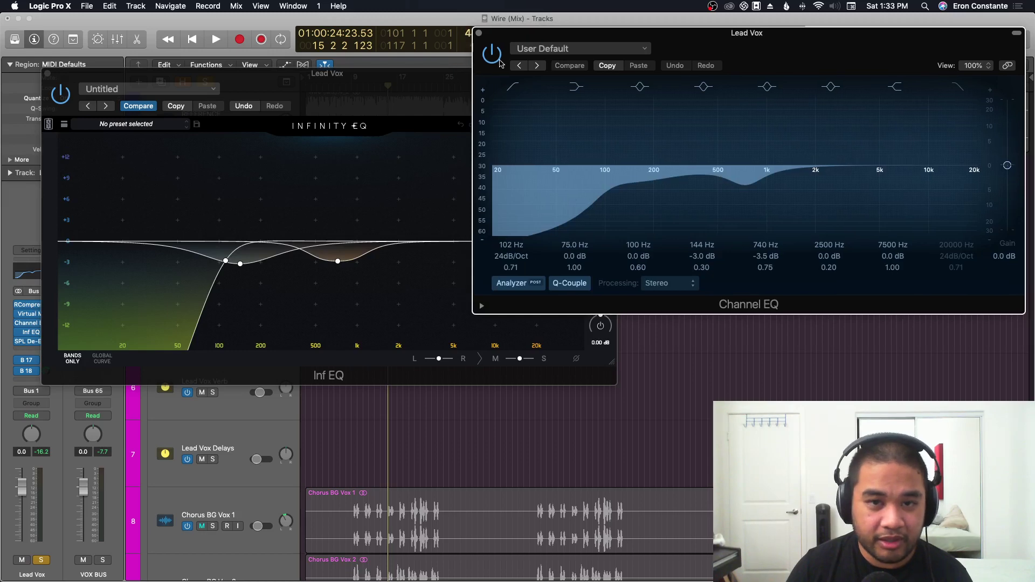
left_click(499, 60)
left_click(59, 93)
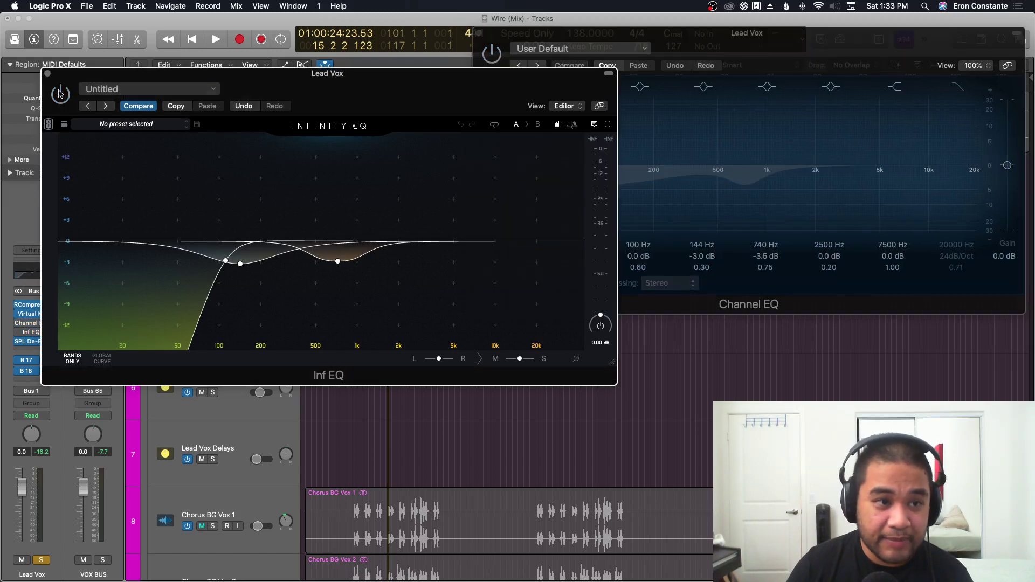
Close both EQ windows and re-enable Channel EQ and Infinity EQ on the Lead Vox aux while playing from bar 8.
left_click(47, 74)
left_click(480, 32)
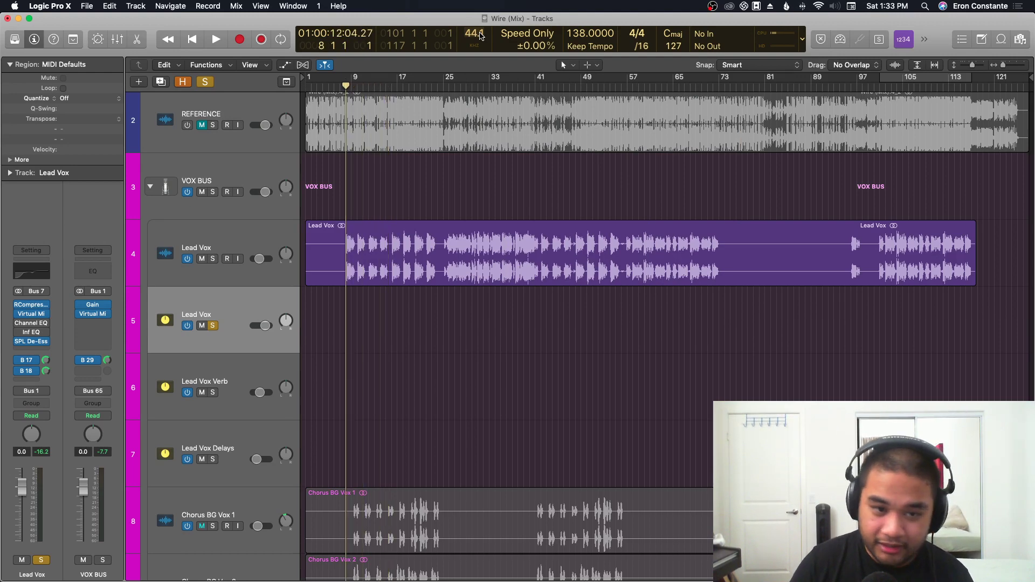
key("super+Right")
key("super+Right")
key("super+Right")
key("super+Right")
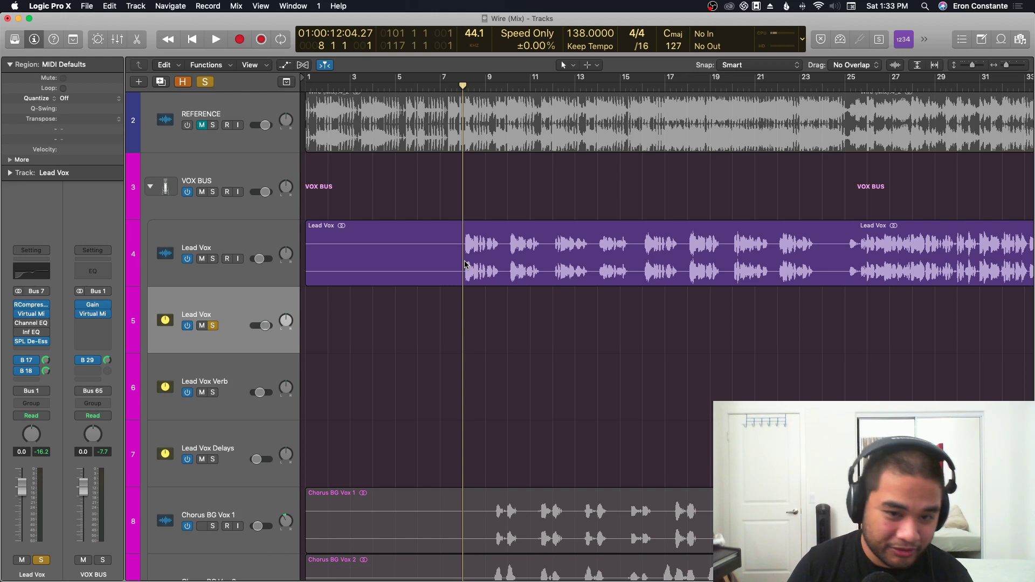
key("space")
mouse_move(20, 325)
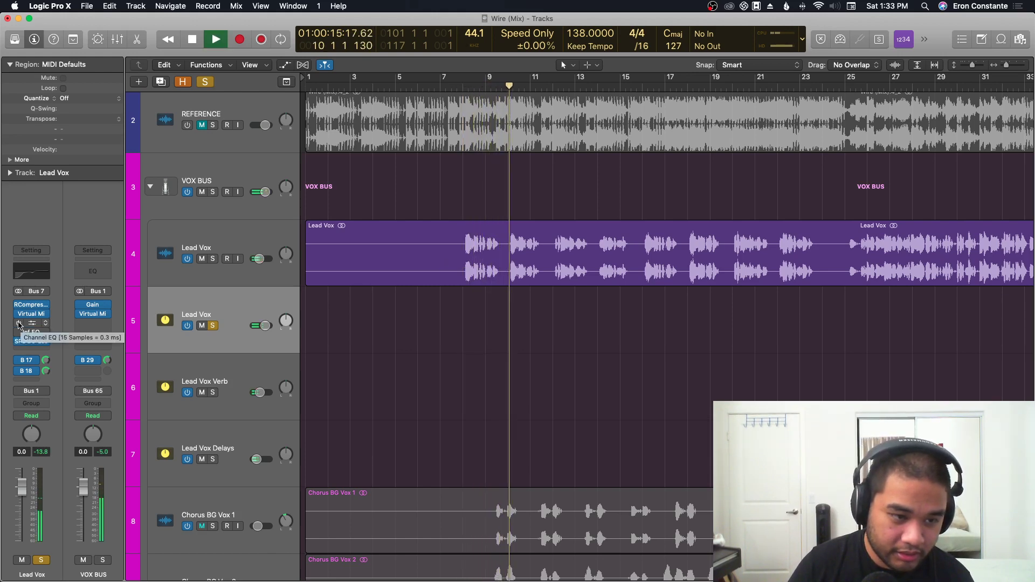
left_click(19, 325)
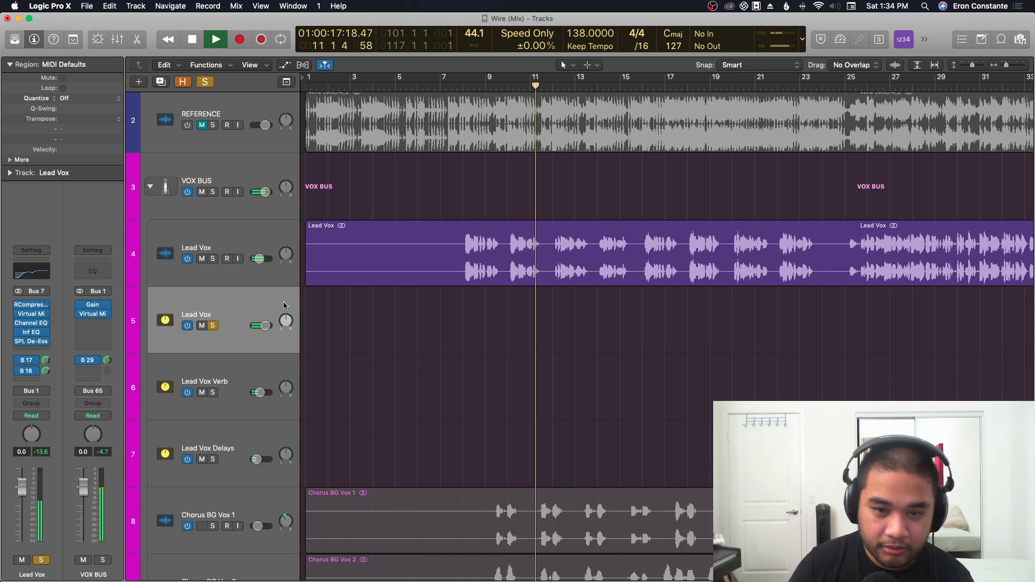
Examine SPL De-Esser on the Lead Vox aux during playback, close it and stop.
key("super+Down")
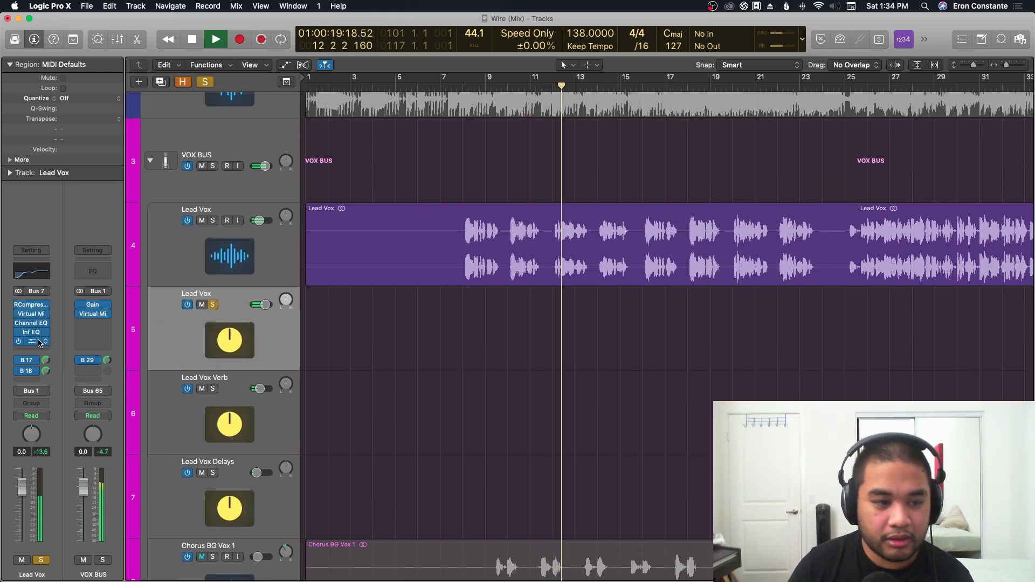
left_click(38, 342)
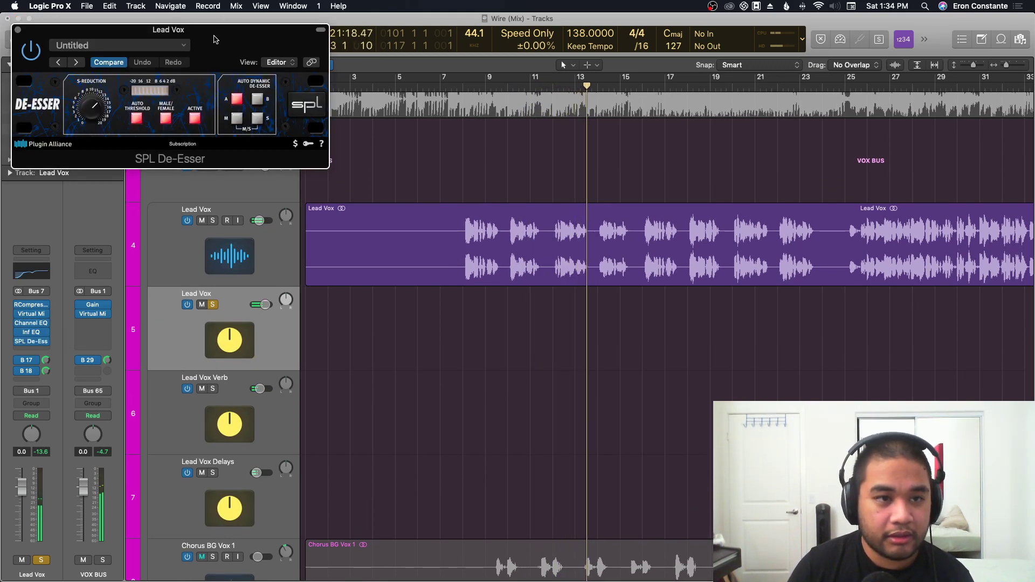
left_click_drag(214, 39, 385, 65)
left_click(187, 55)
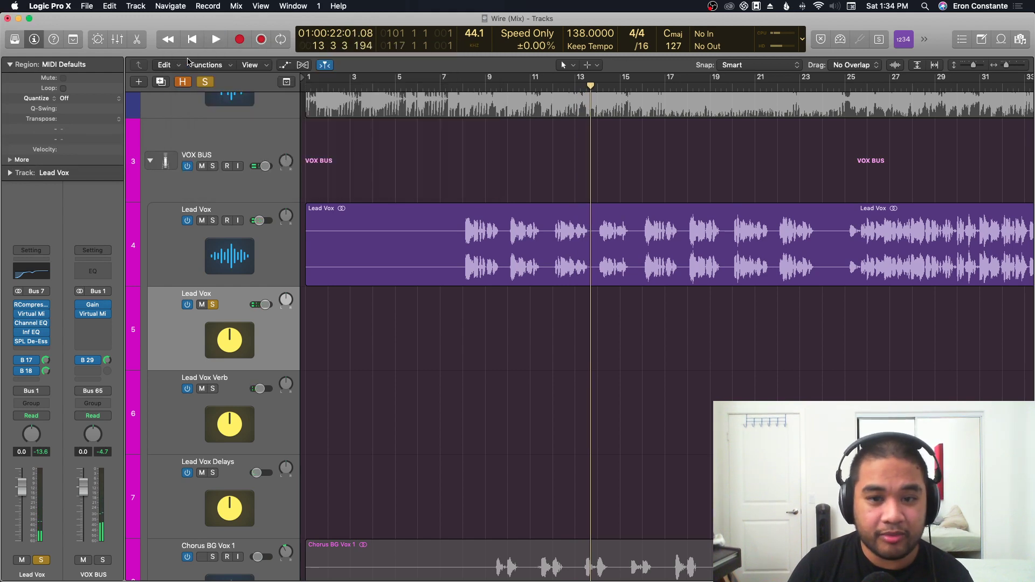
Bring up Lead Vox Verb through the vocal's Bus 17 send and audition it soloed from bar 8.
left_click(463, 85)
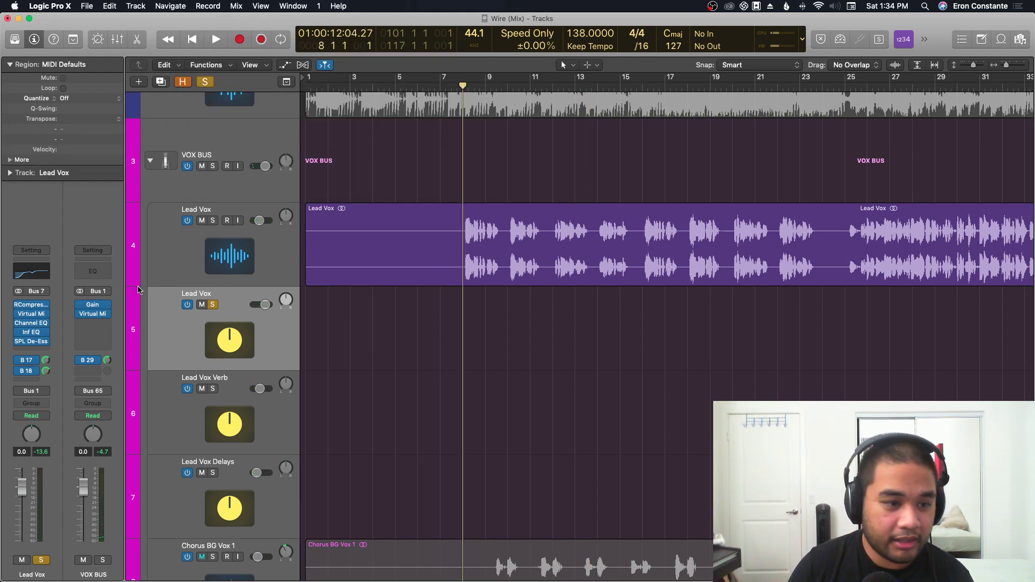
left_click(35, 361)
left_click(59, 386)
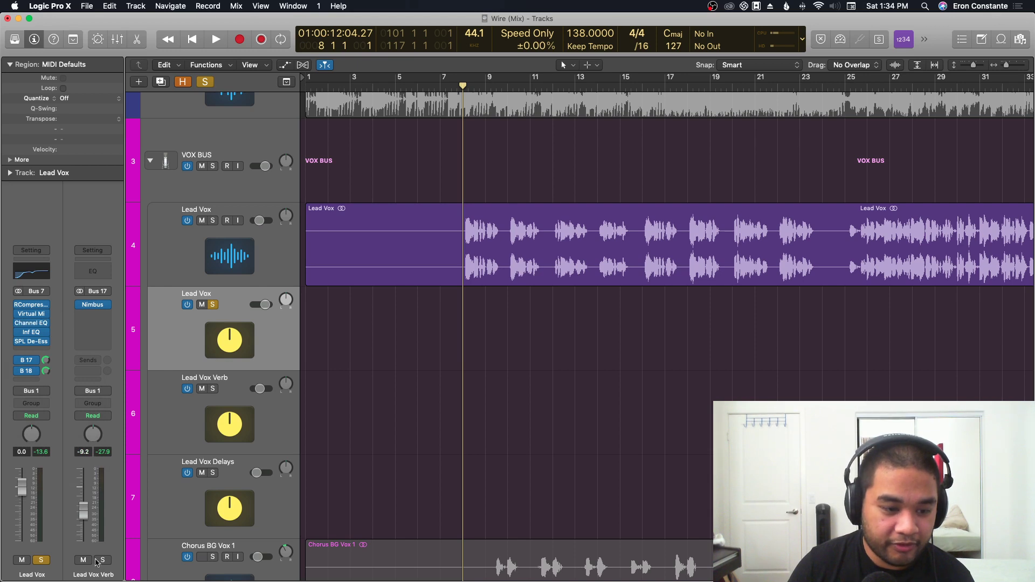
left_click(101, 561)
key("space")
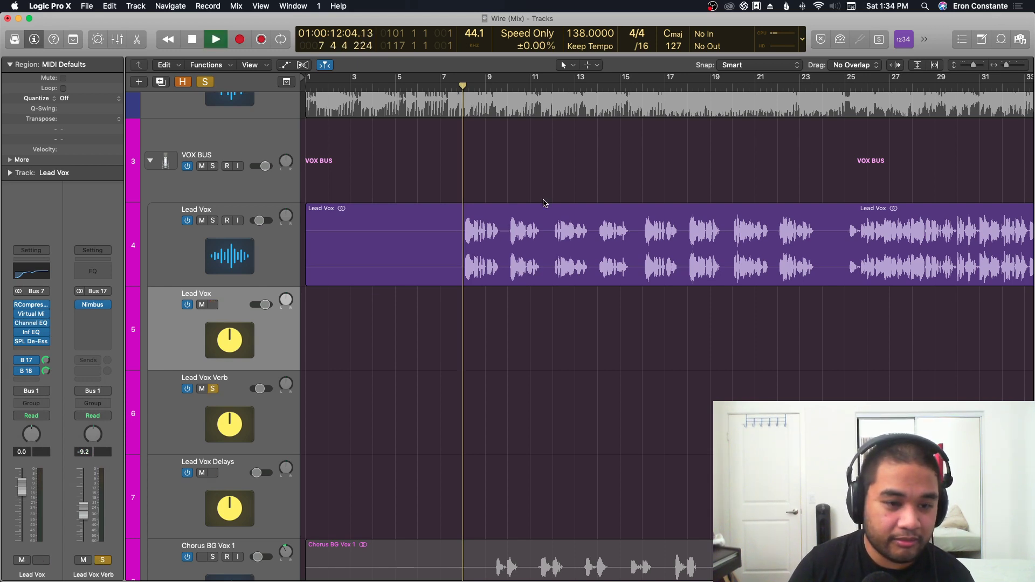
Bring up Lead Vox Delays through the vocal's Bus 18 send and solo it in place of the reverb, with playback stopped.
left_click(36, 371)
left_click(59, 396)
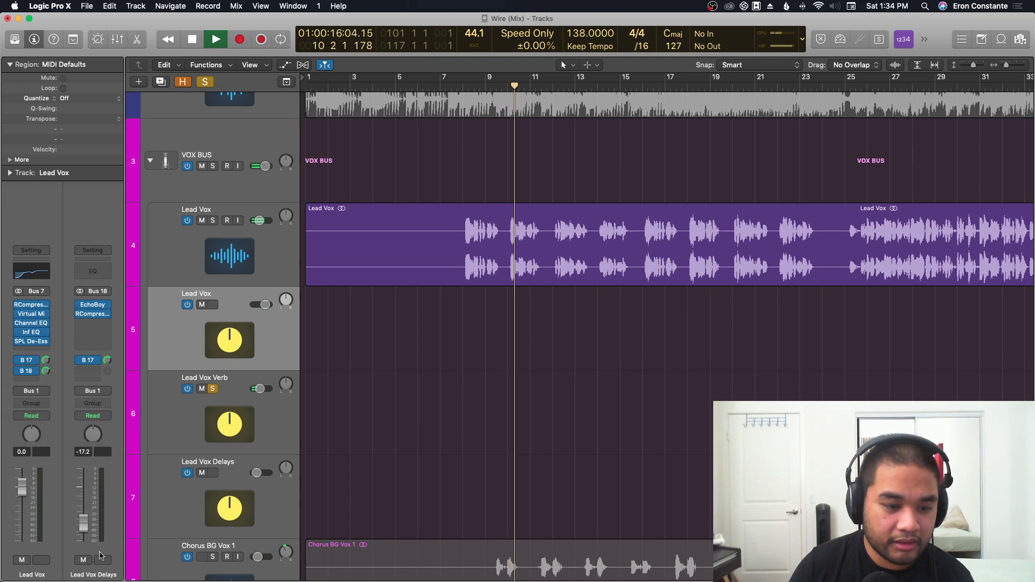
key("space")
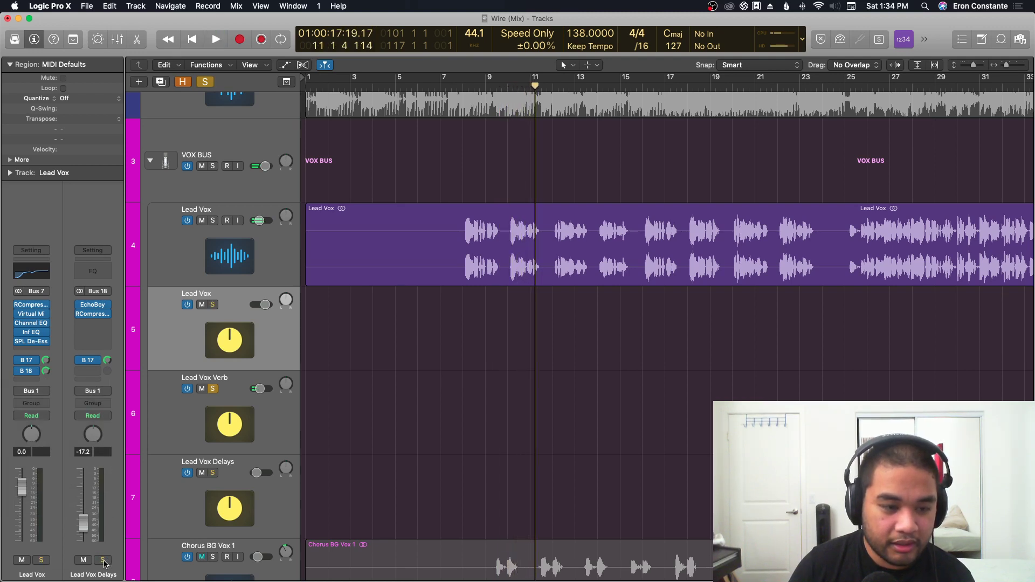
left_click(102, 560)
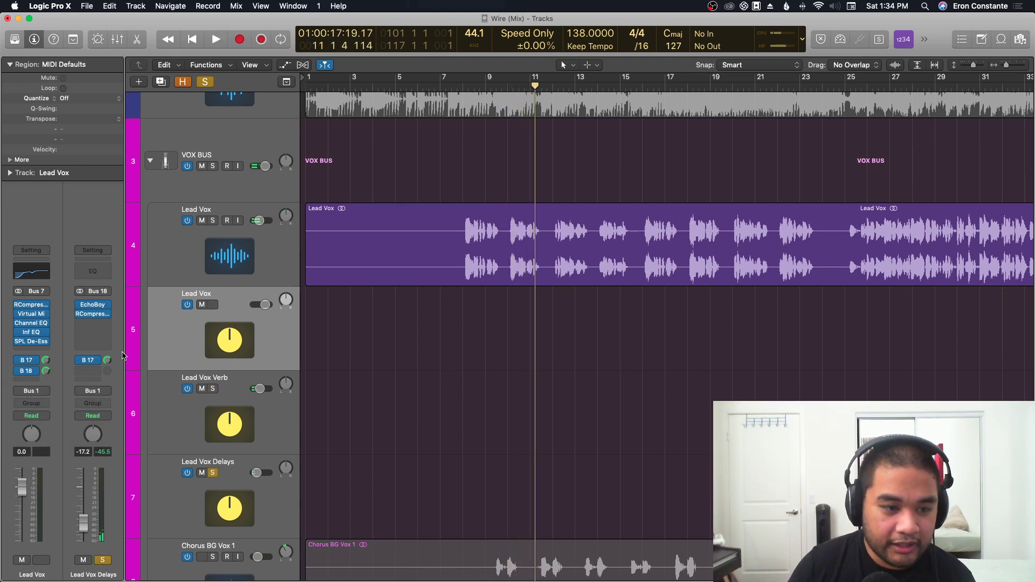
View EchoBoy and the RCompressor side-chained from Bus 7 on Lead Vox Delays, and return the playhead to bar 8.
left_click(93, 306)
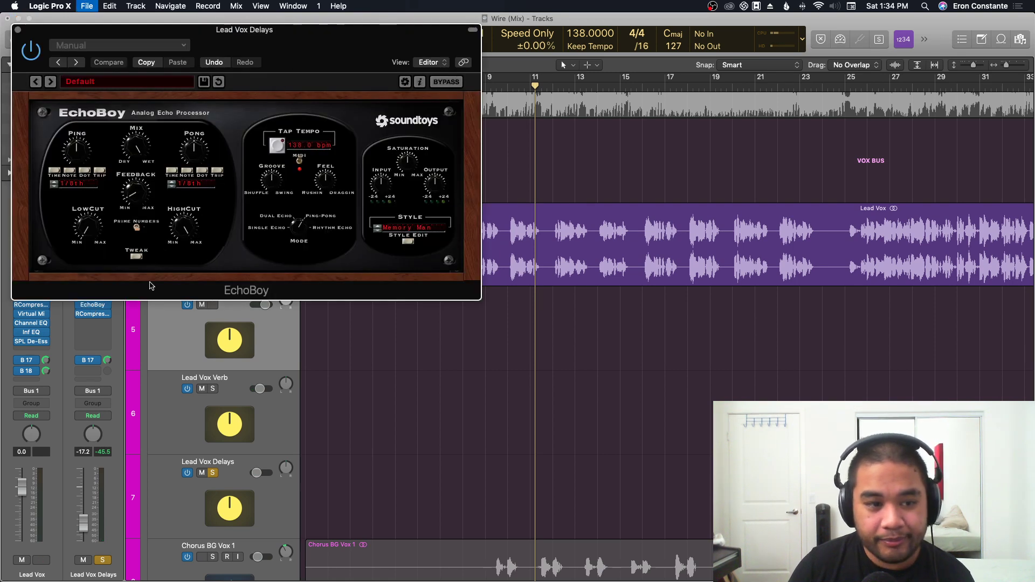
key("super+w")
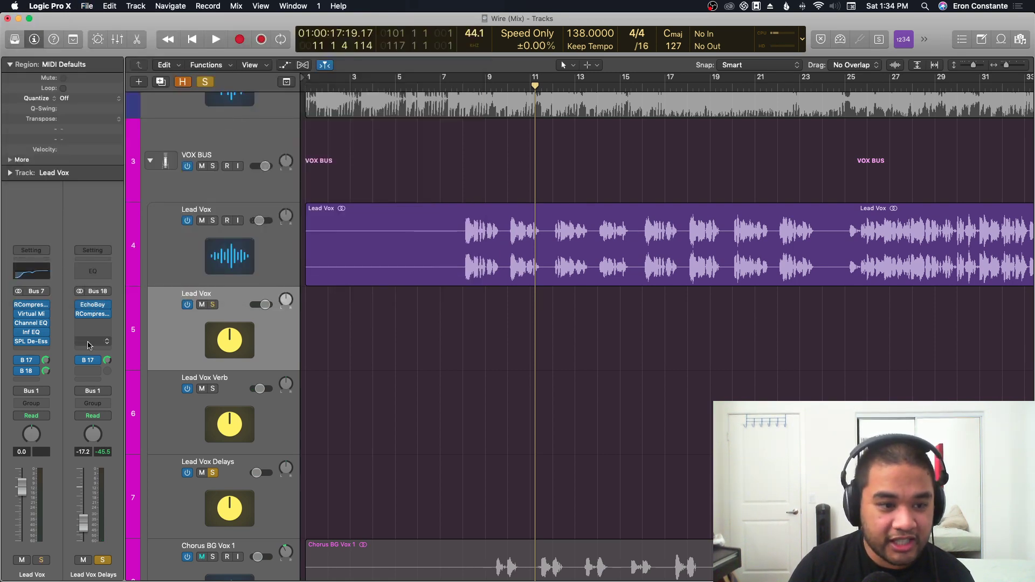
left_click(94, 316)
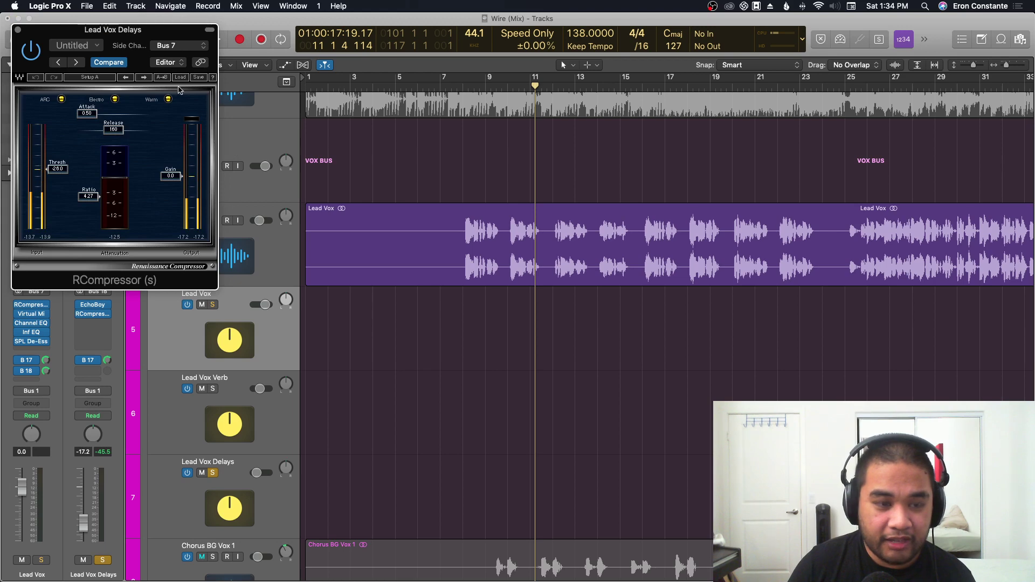
left_click_drag(155, 30, 849, 144)
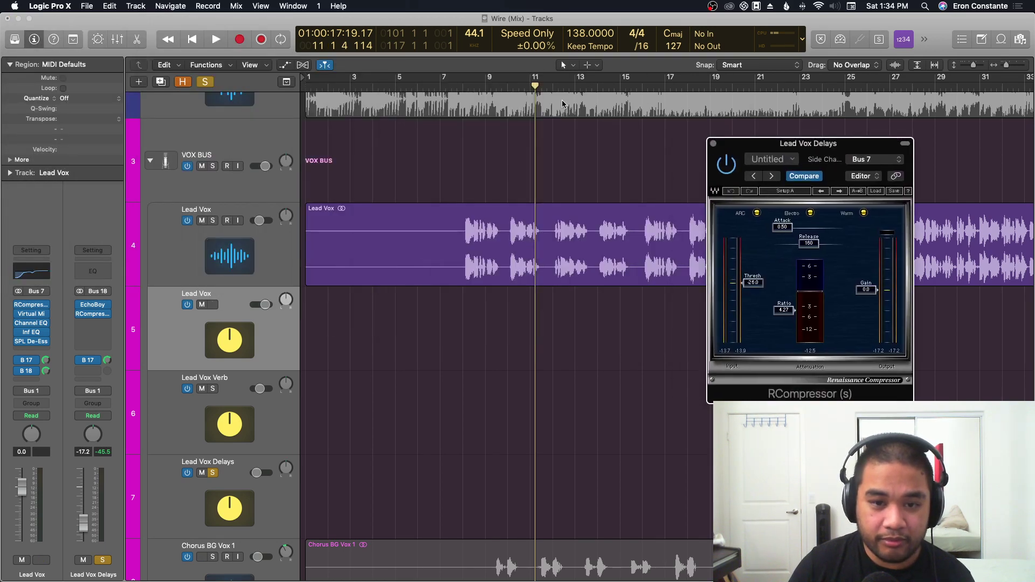
left_click(465, 85)
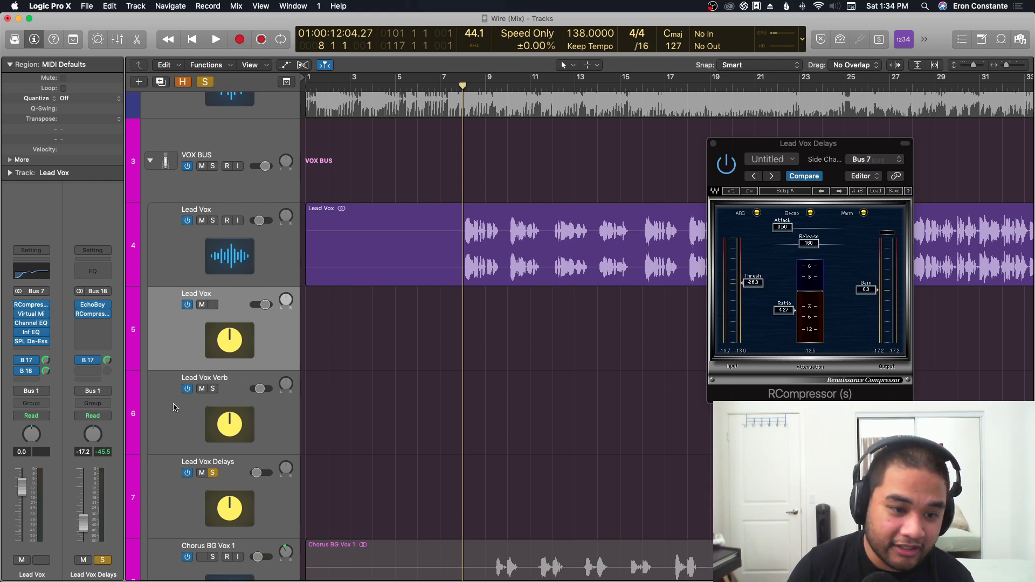
Select the Lead Vox Delays track and check the destination of its Bus 17 send.
left_click(207, 493)
left_click(26, 378)
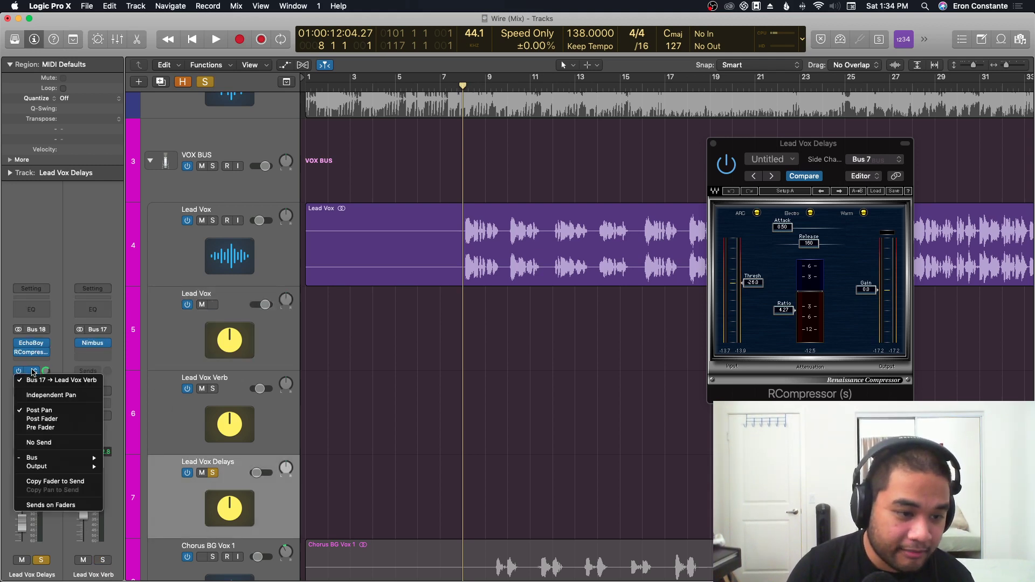
left_click(54, 377)
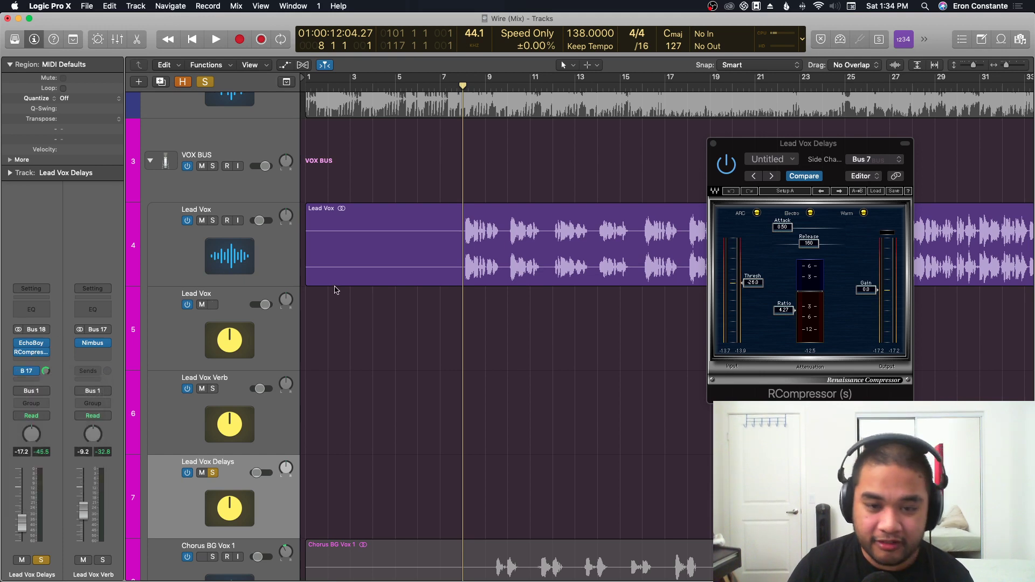
Compare the soloed Lead Vox Delays with RCompressor enabled and bypassed from bar 8, leaving it enabled and closing its window.
key("space")
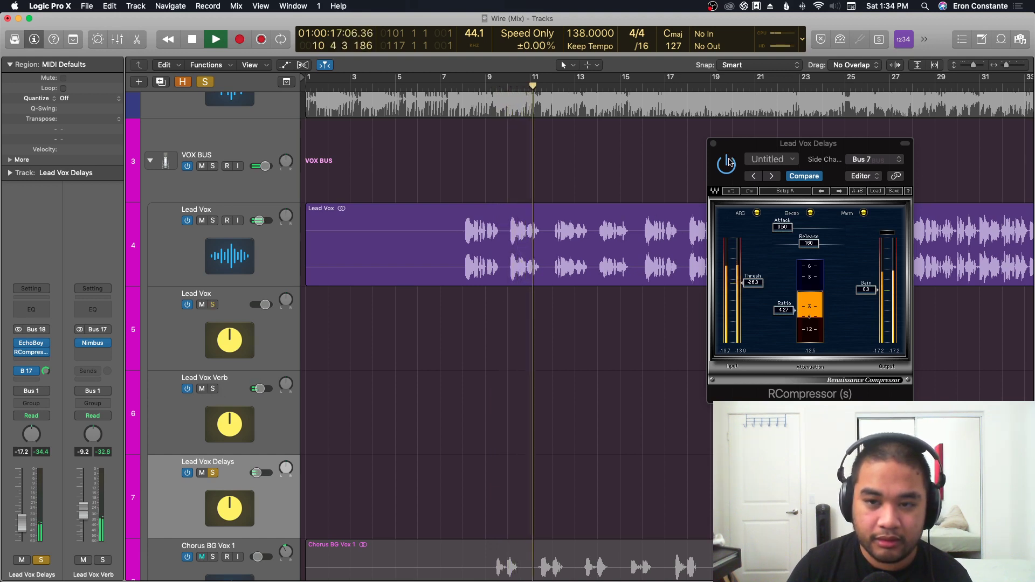
key("space")
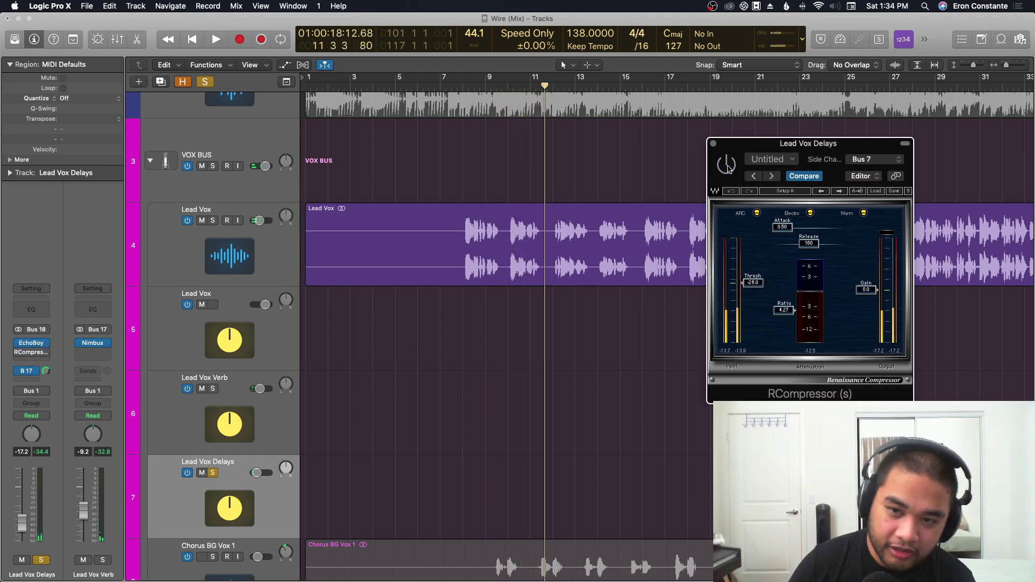
key("comma")
key("comma")
key("comma")
key("comma")
key("period")
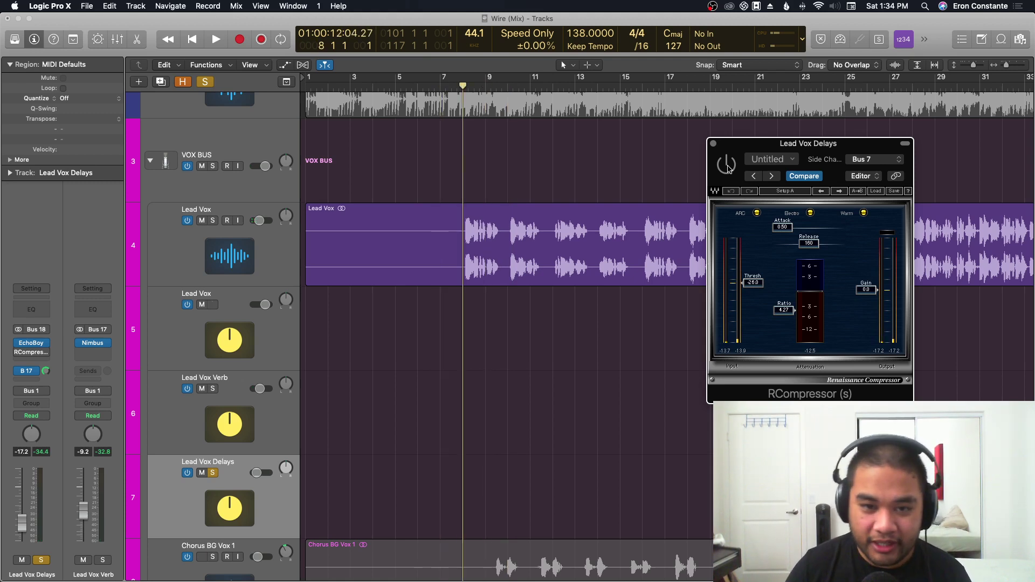
key("space")
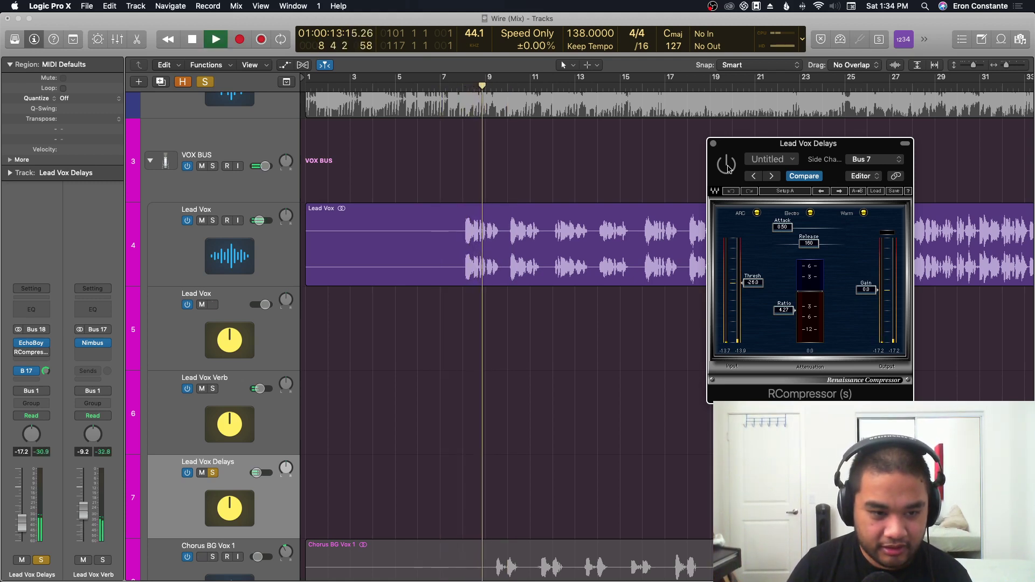
left_click(727, 164)
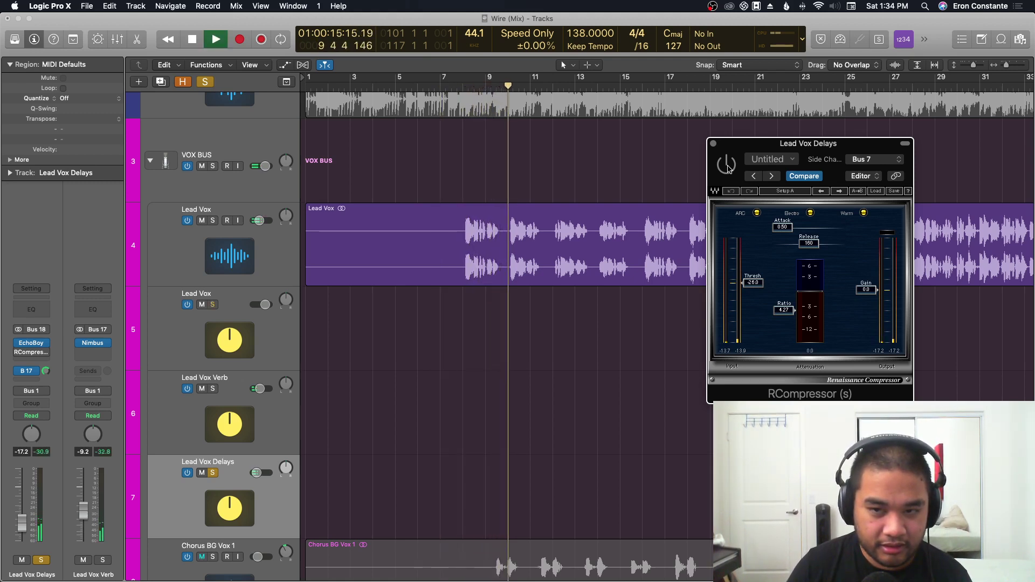
left_click(713, 144)
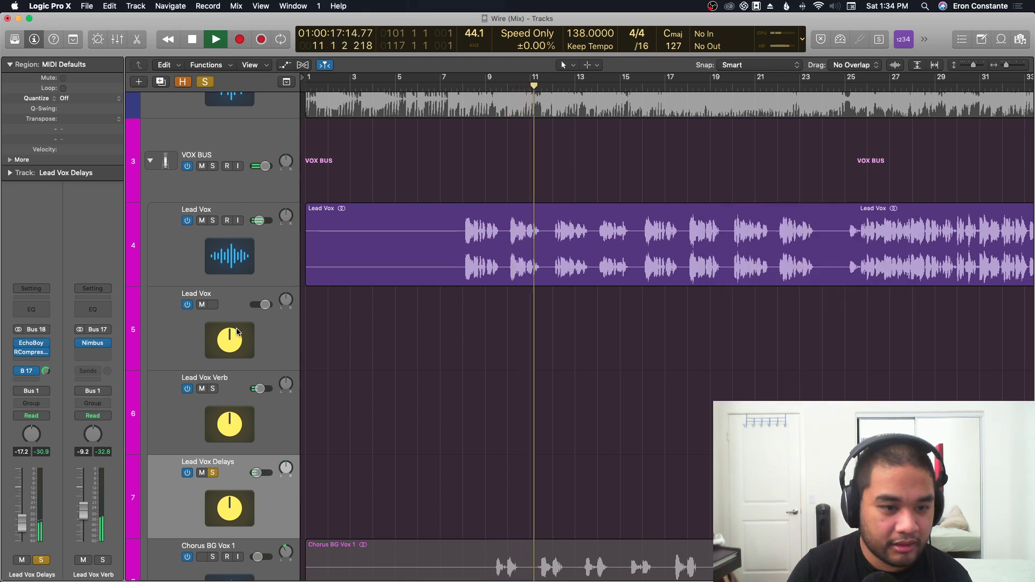
key("space")
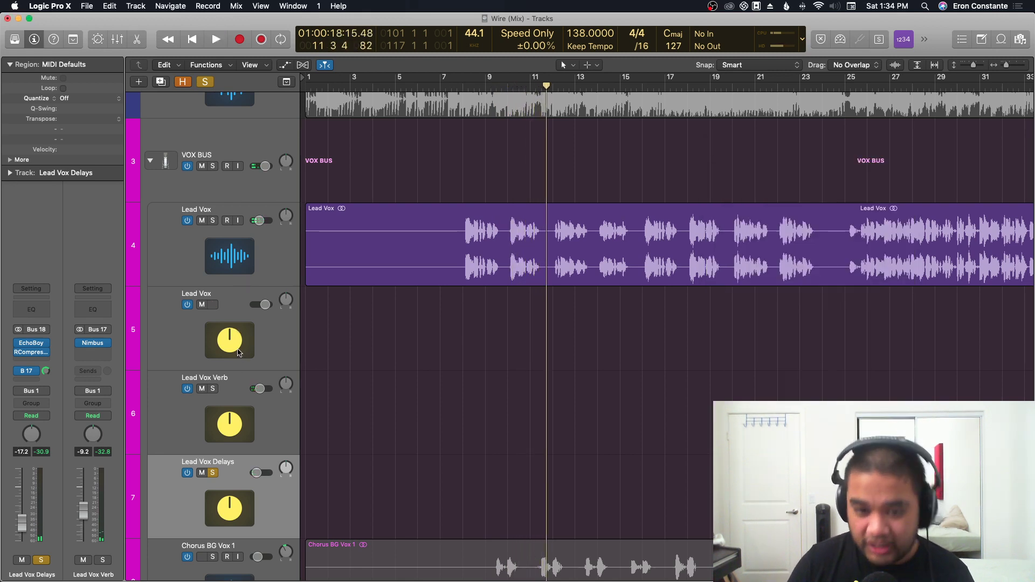
Reveal EchoBoy's Tweak section with Width and Balance on Lead Vox Delays, examine it and close the plug-in.
left_click(32, 345)
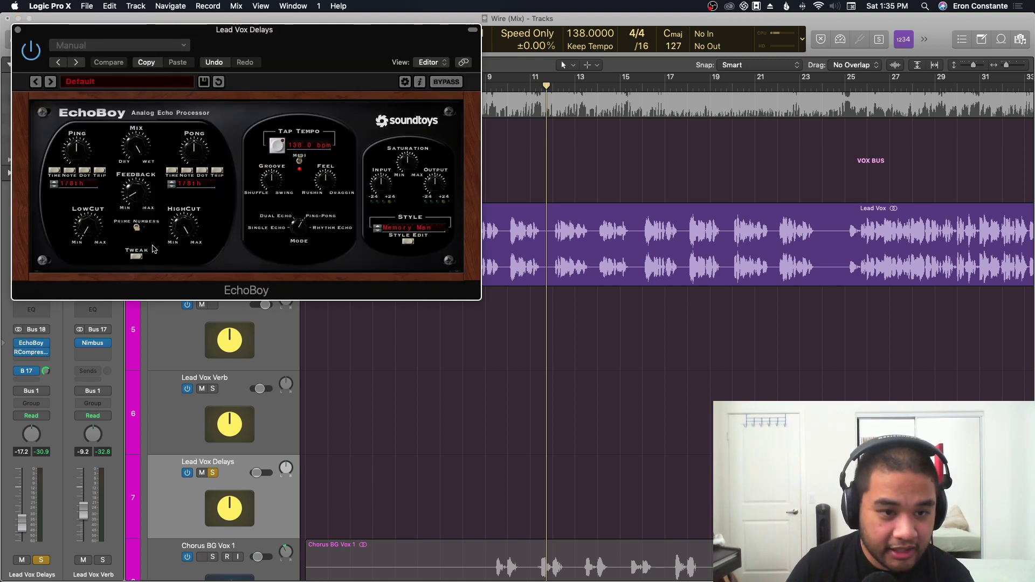
left_click(136, 256)
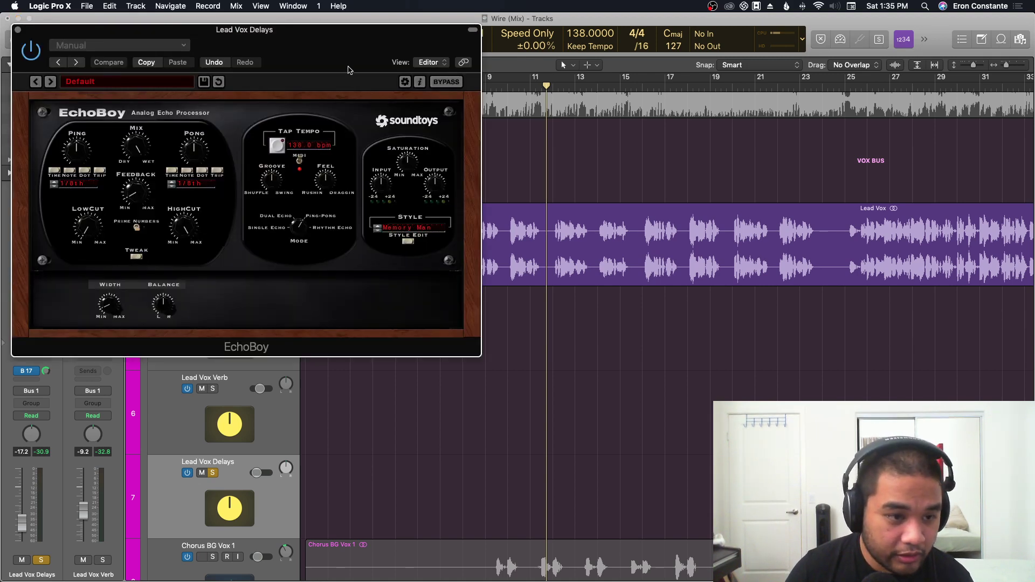
left_click_drag(348, 69, 639, 68)
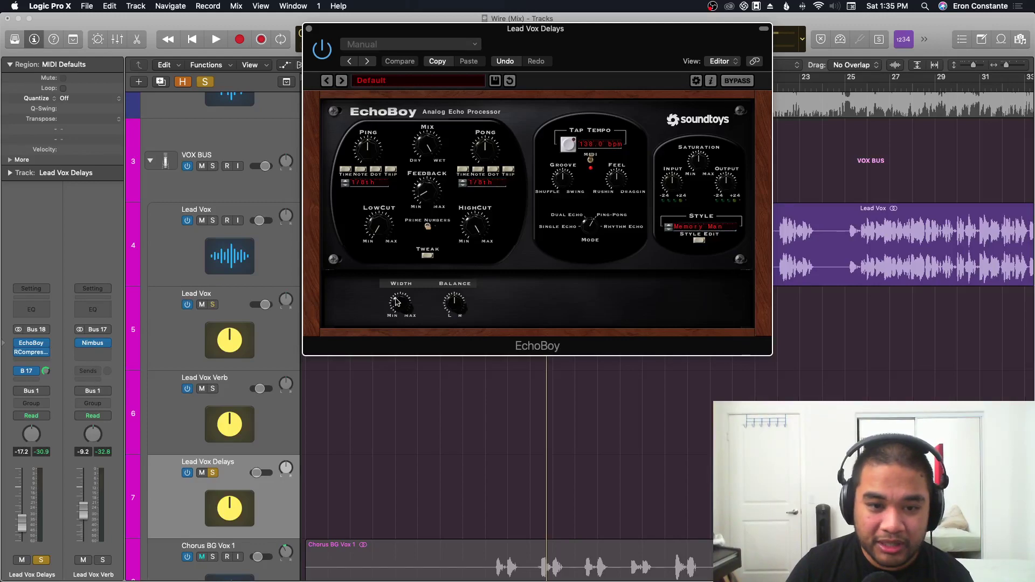
left_click(308, 29)
Clear the Lead Vox Delays solo and reduce the track heights to show the background vocal tracks.
key("super+Up")
key("super+Up")
key("super+Up")
key("super+Up")
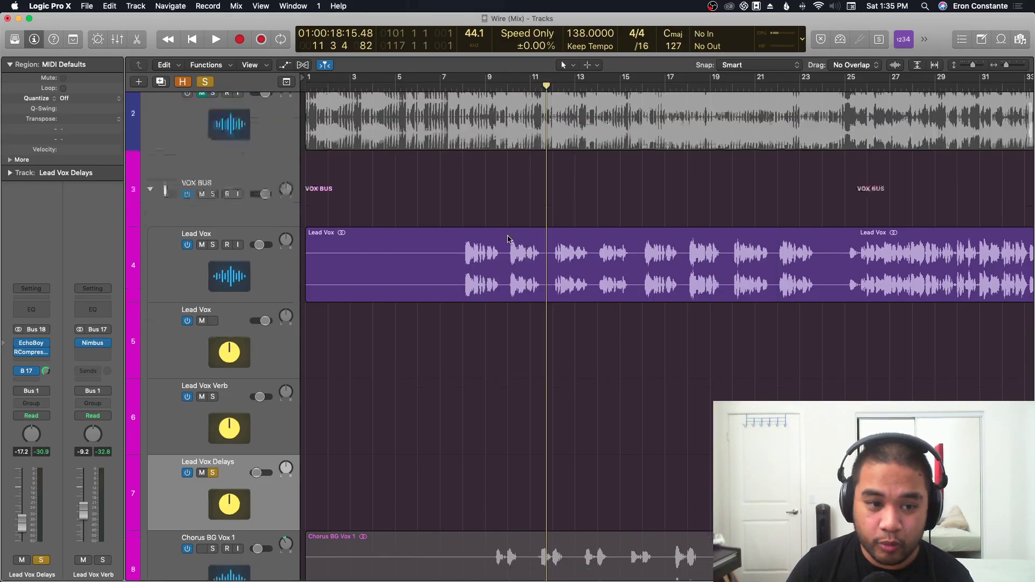
left_click(214, 316)
key("super+Up")
scroll(457, 224, "down", 5)
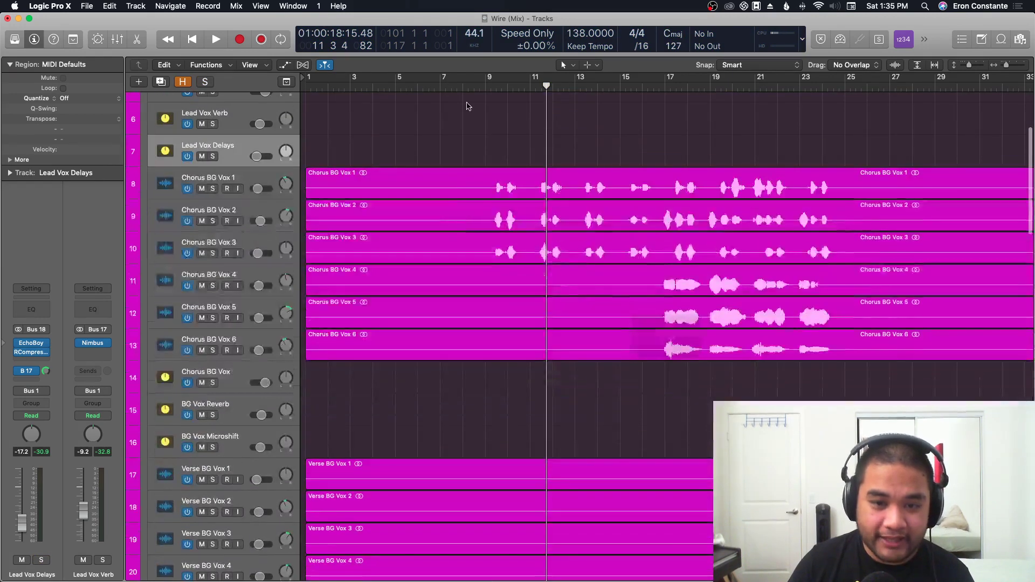
Play the unsoloed mix from bar 9 and look over the chorus background vocal tracks.
left_click(491, 82)
scroll(496, 226, "up", 5)
key("space")
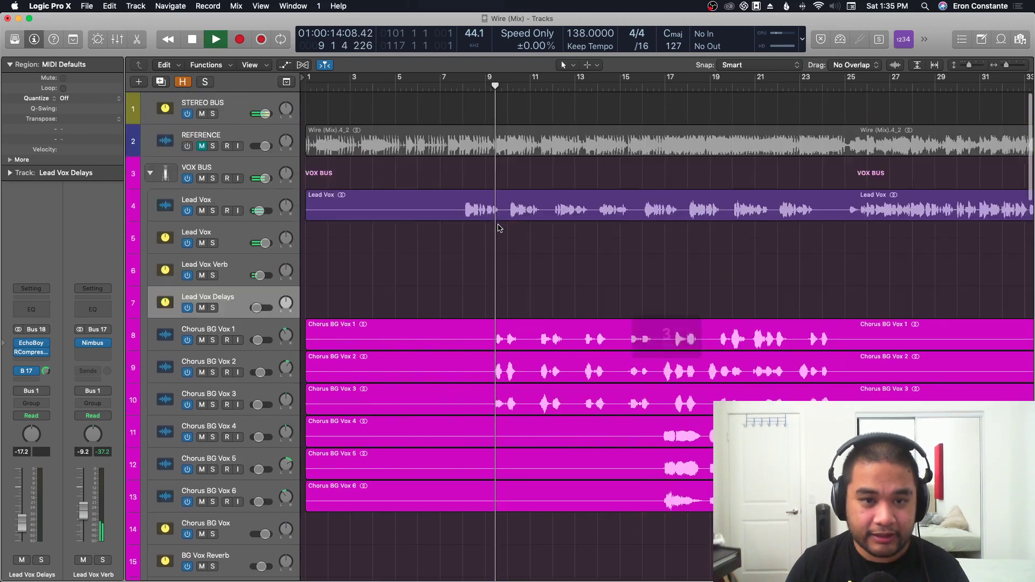
key("super+Up")
key("super+Up")
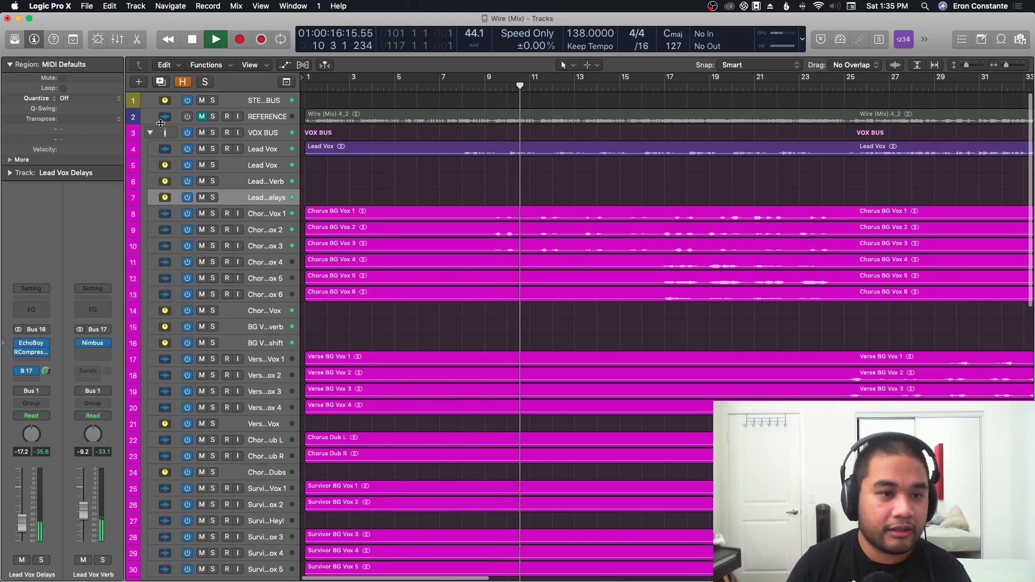
key("super+Down")
key("super+Down")
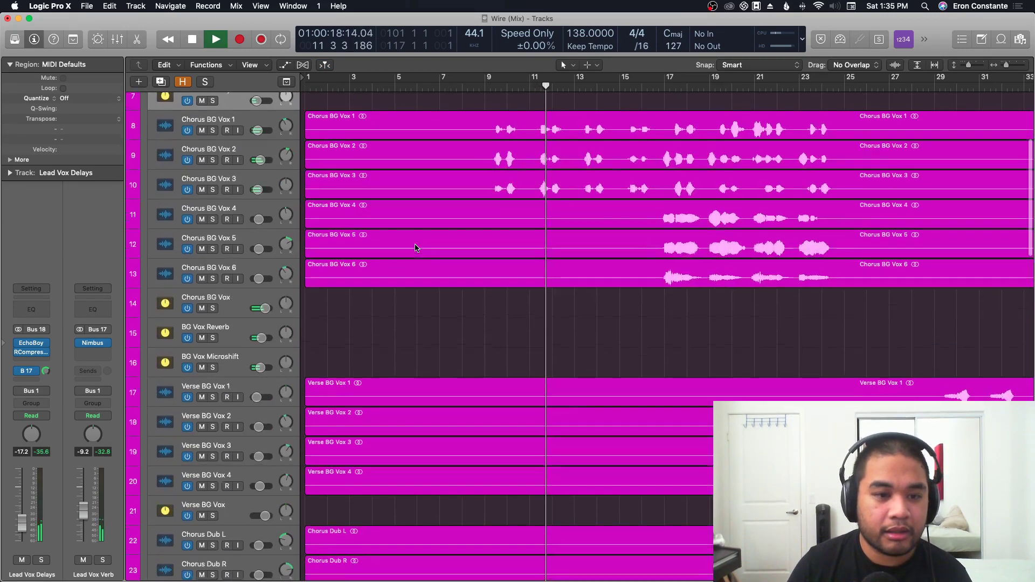
Solo the Chorus BG Vox bus during playback, listen from about bar 17 and stop at bar 18.
key("super+Down")
key("super+Down")
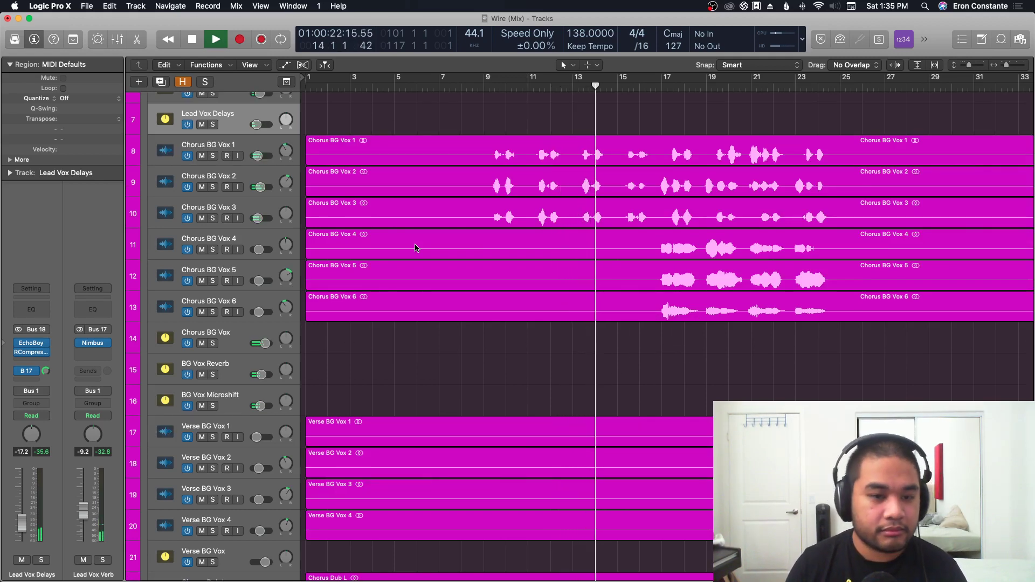
key("super+Up")
key("super+Up")
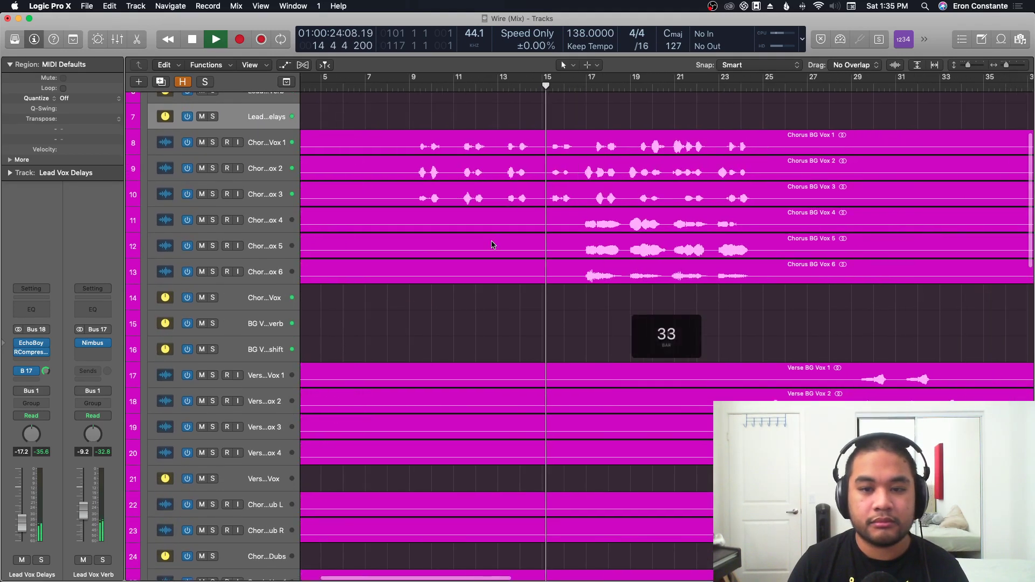
key("super+Left")
key("super+Right")
key("super+Right")
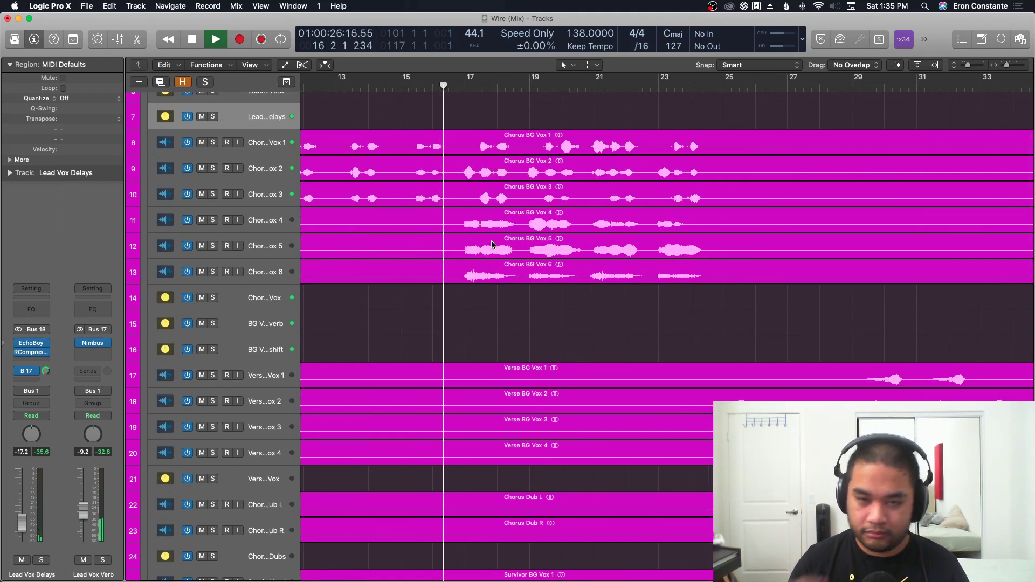
left_click(213, 298)
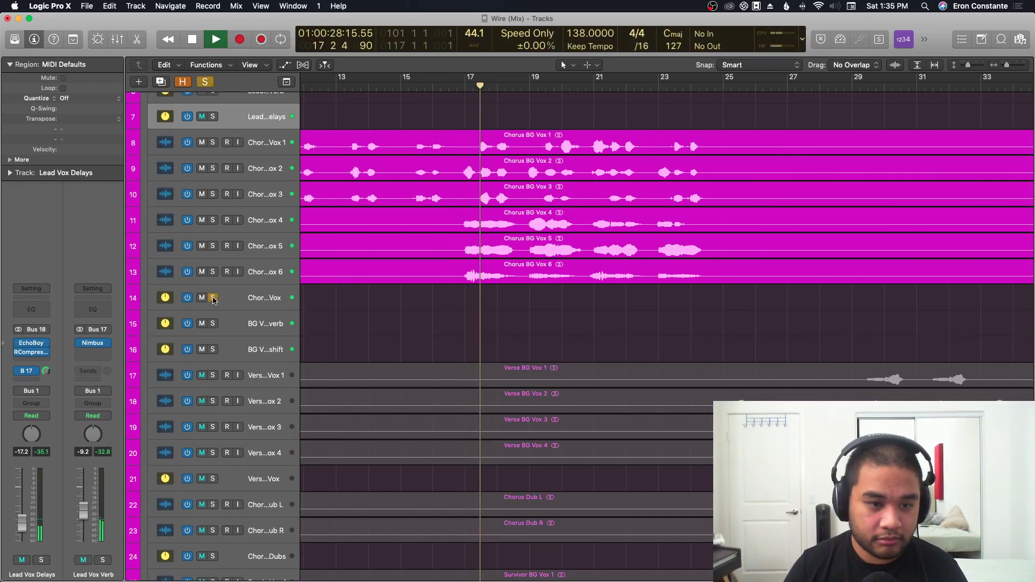
key("super+Up")
key("super+Up")
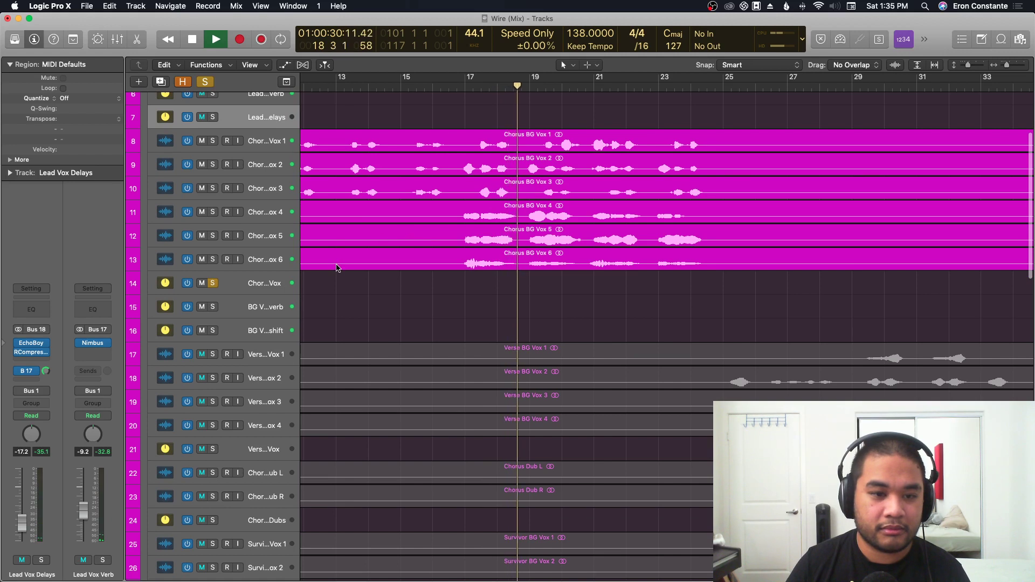
key("space")
Select Chorus BG Vox, place the playhead just before bar 17 and inspect its Bus 9 send to BG Vox Reverb.
scroll(377, 268, "left", 5)
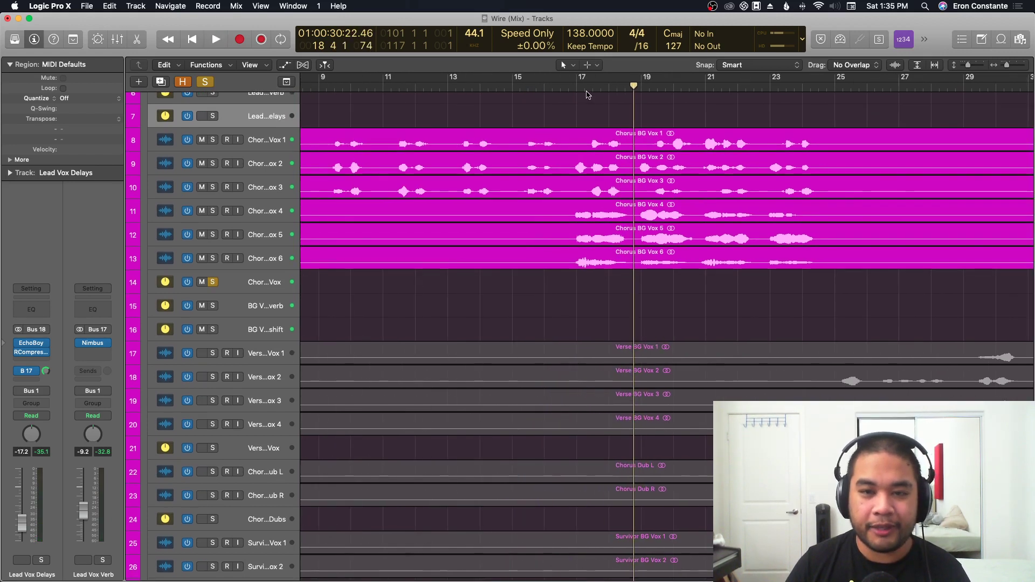
left_click(578, 81)
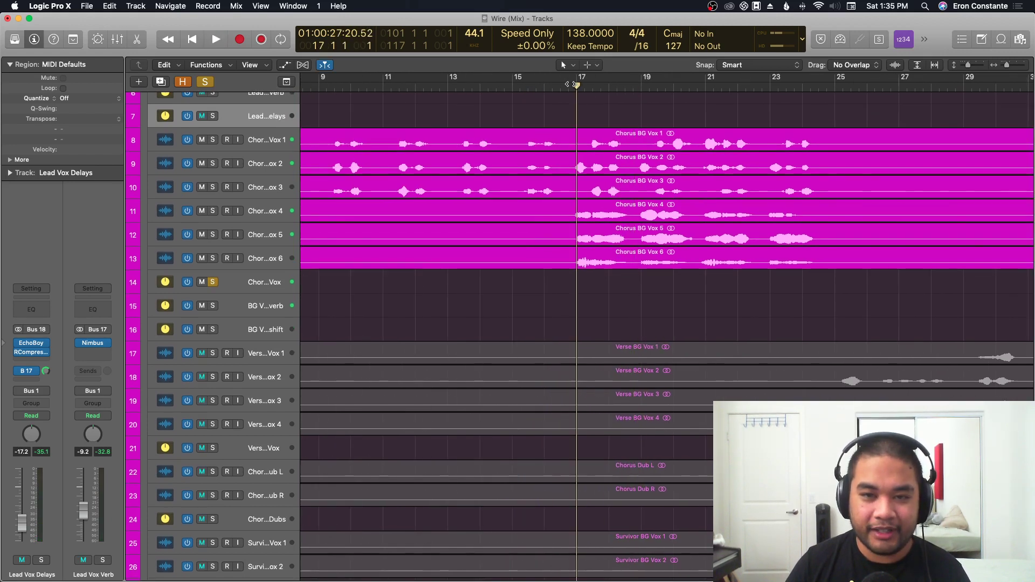
left_click(271, 286)
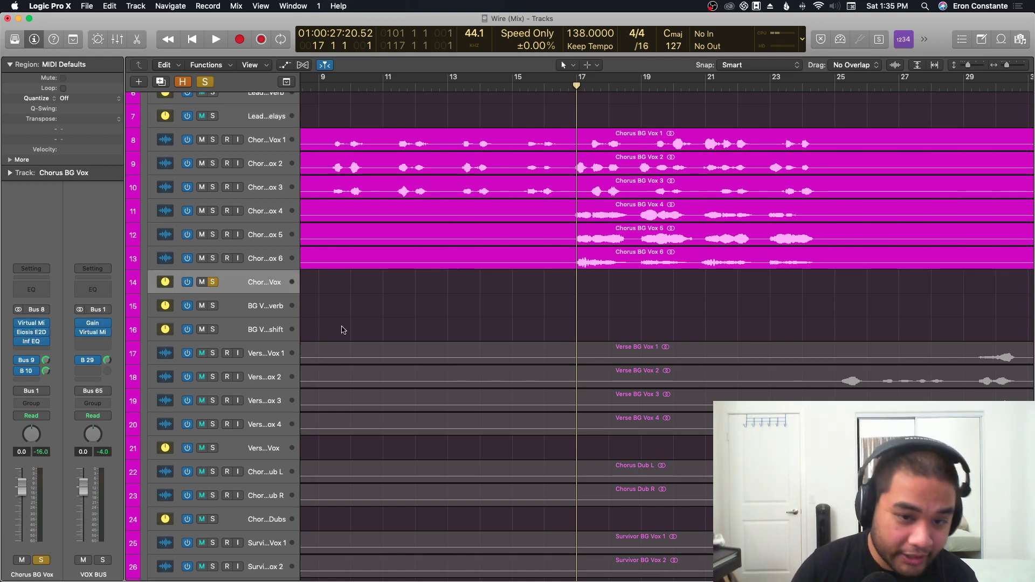
left_click_drag(575, 86, 572, 86)
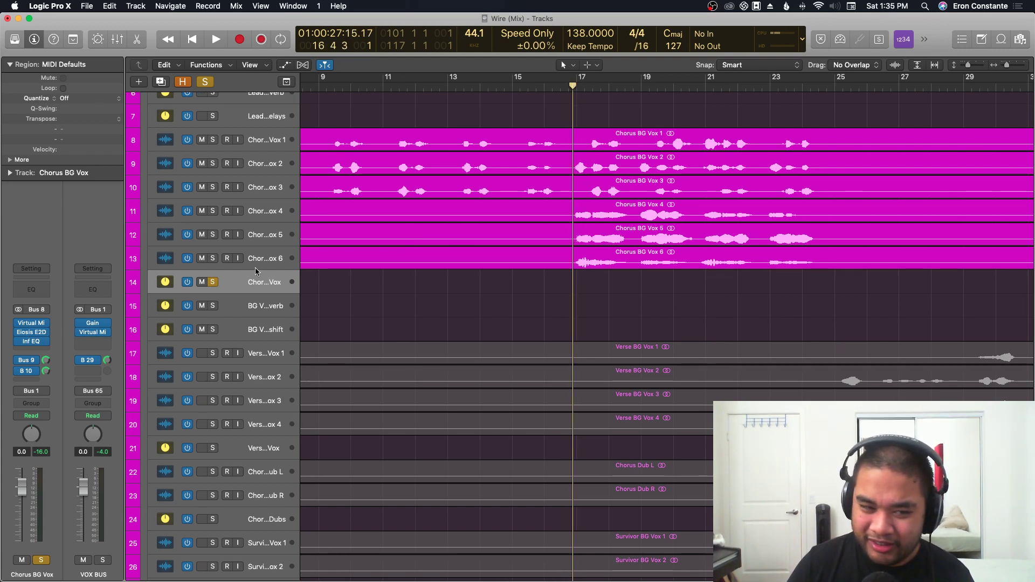
left_click(27, 360)
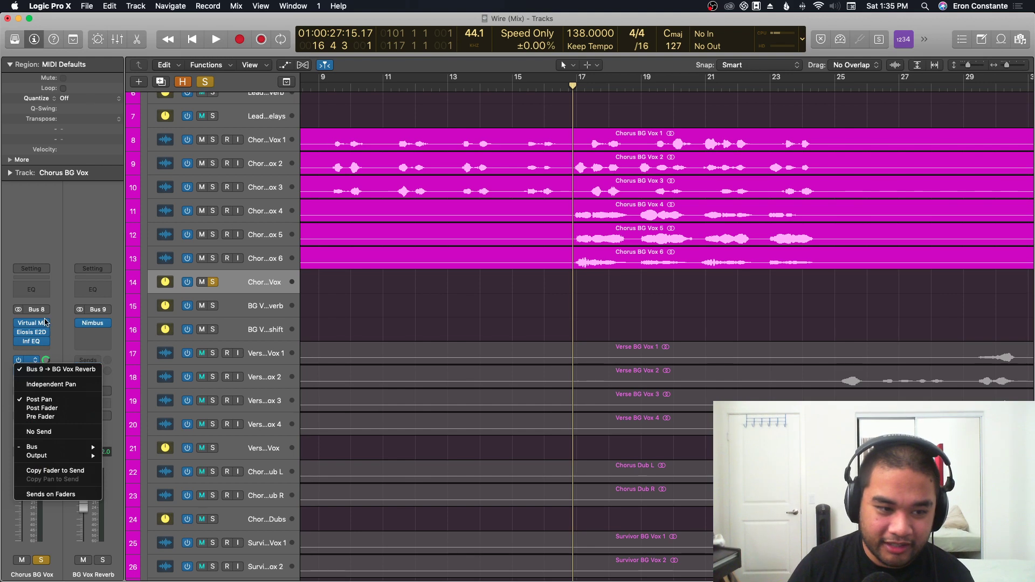
left_click(40, 351)
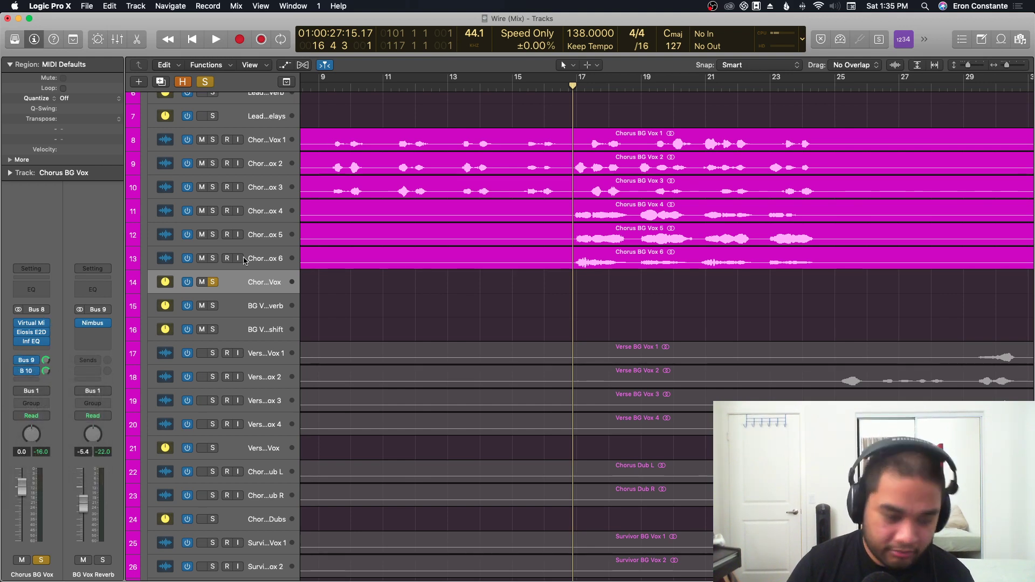
Play the chorus vocals, view Nimbus on BG Vox Reverb, close it and solo only that reverb before stopping playback.
key("space")
left_click(92, 323)
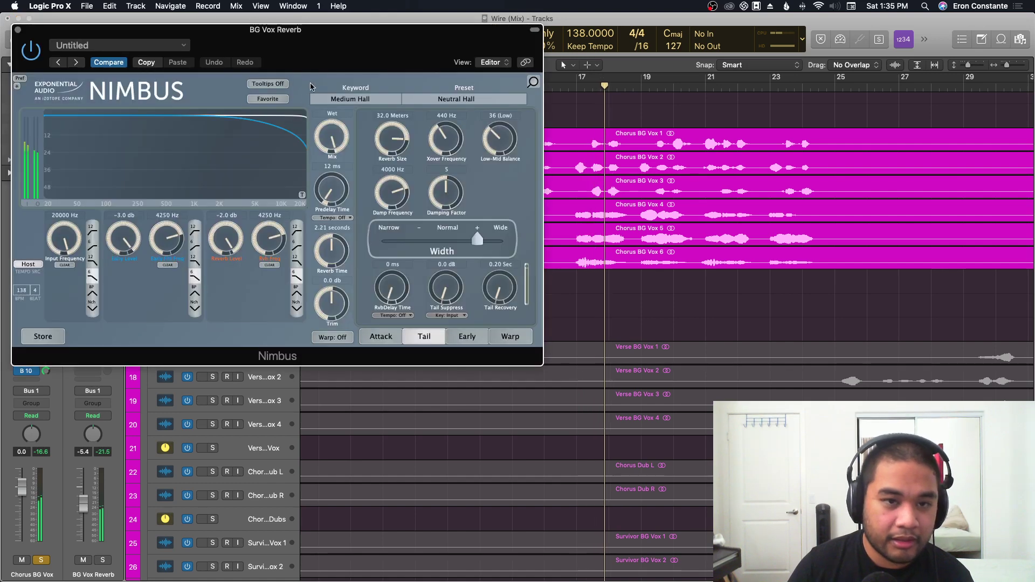
key("super+w")
left_click(103, 560, "alt")
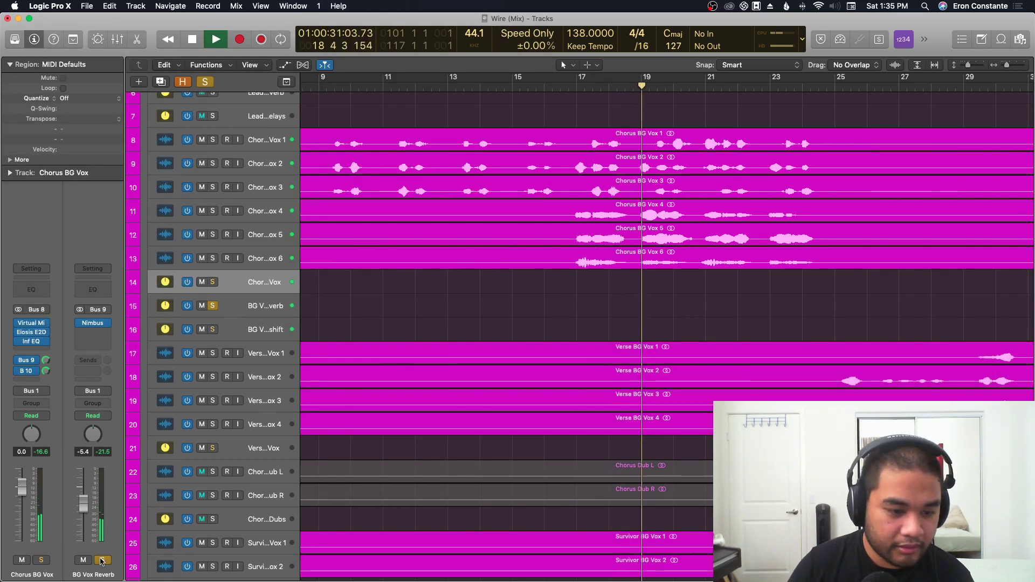
scroll(457, 303, "up", 2)
scroll(457, 303, "down", 3)
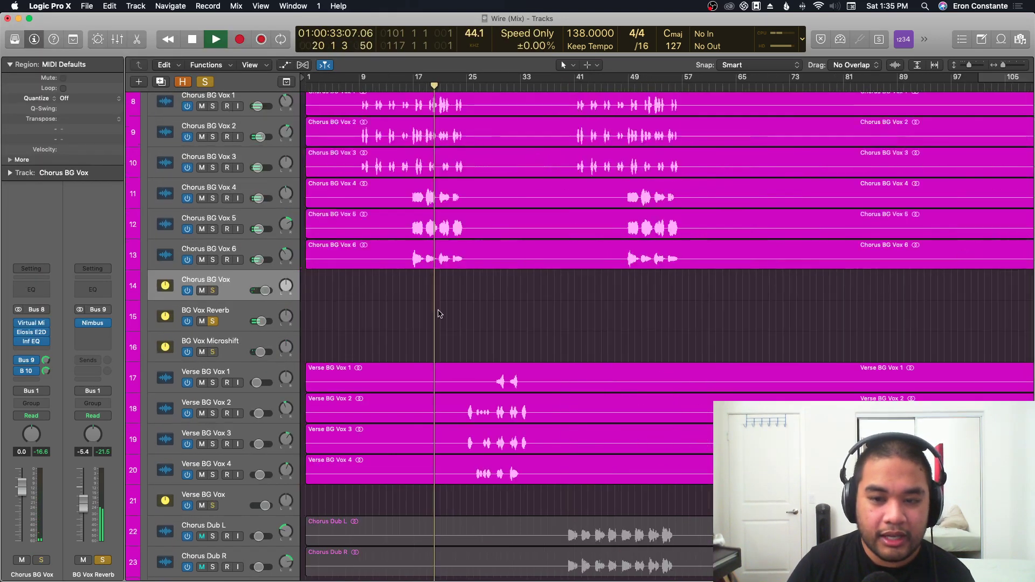
key("space")
Play the soloed BG Vox Reverb from bar 17, examine its Nimbus settings, close the plug-in and stop playback.
scroll(438, 314, "down", 5)
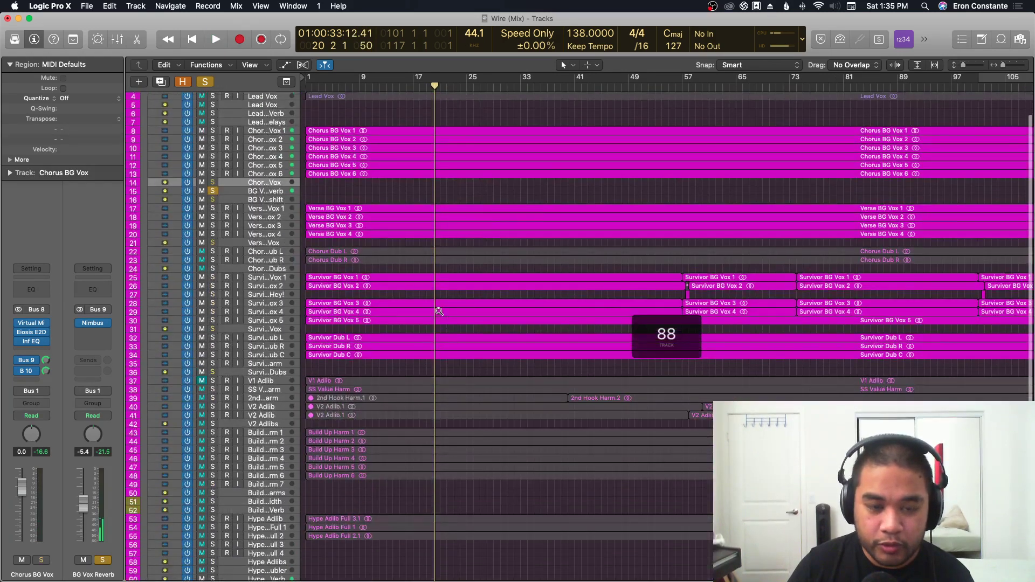
scroll(439, 314, "up", 5)
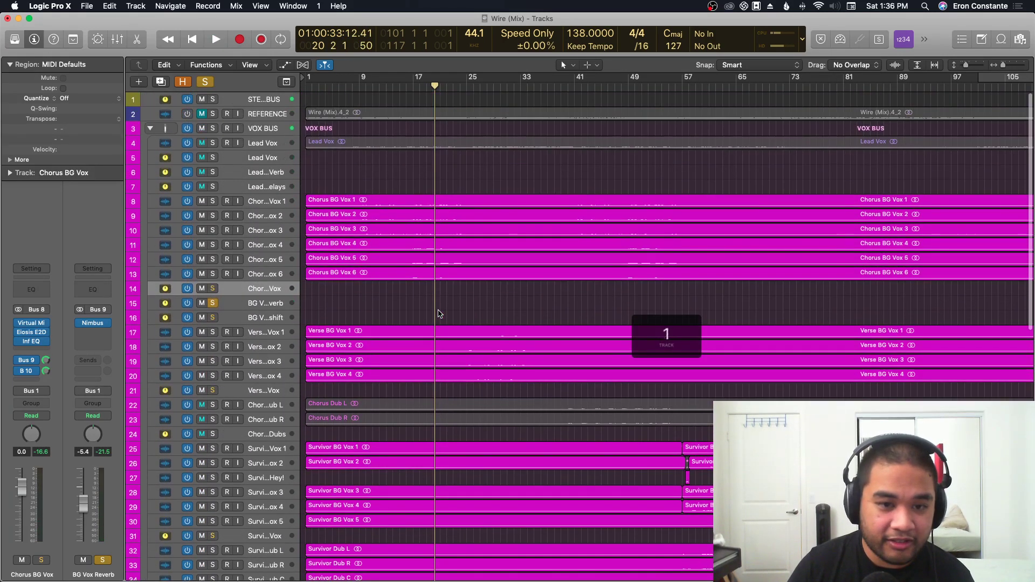
left_click(413, 85)
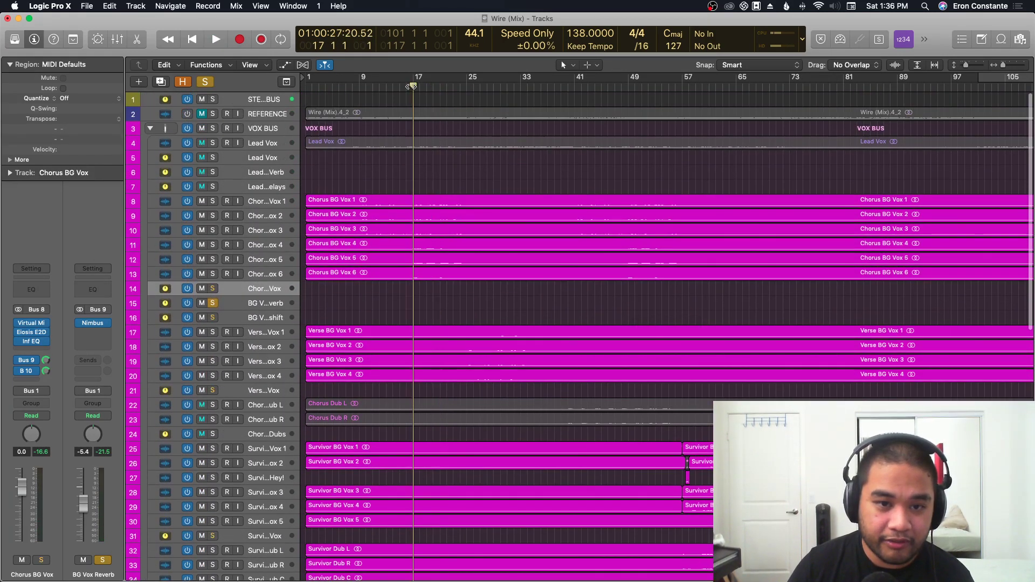
left_click(93, 323)
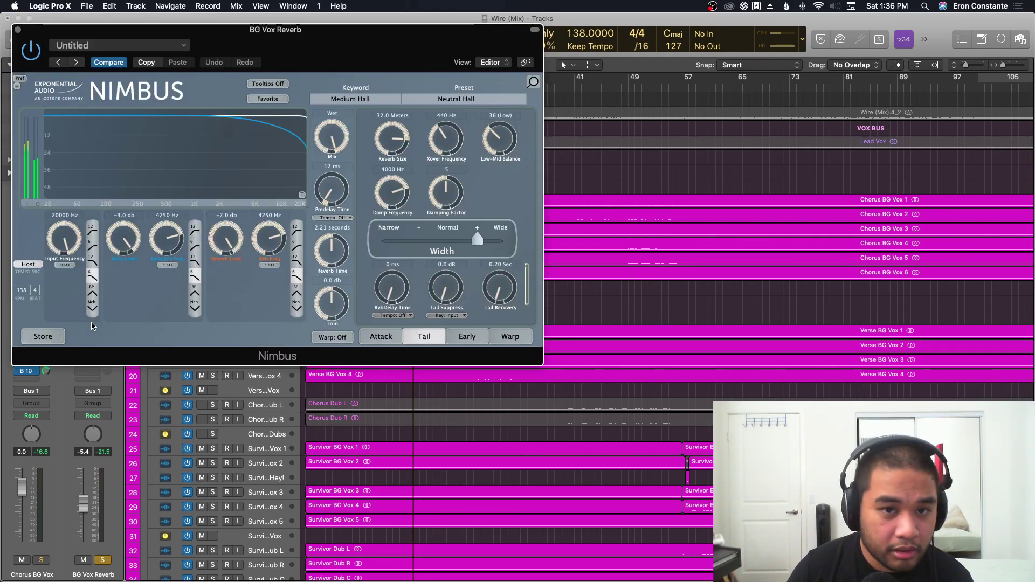
left_click_drag(337, 49, 522, 49)
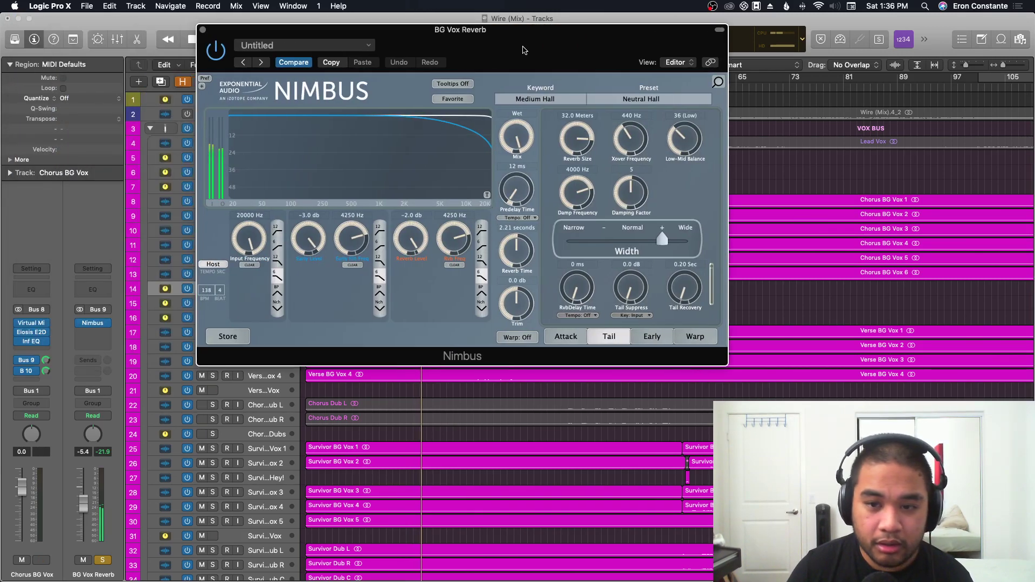
key("super+w")
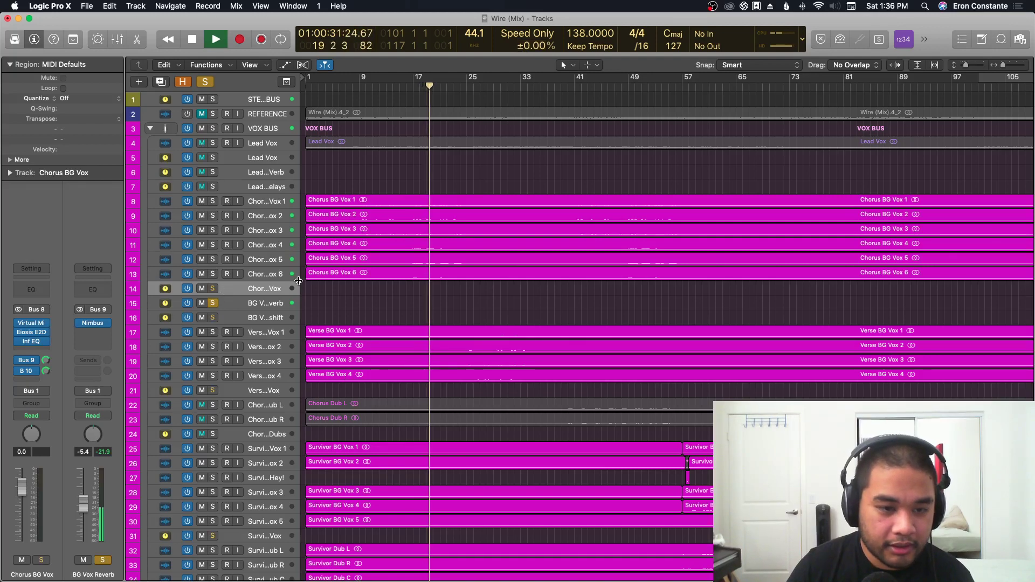
key("space")
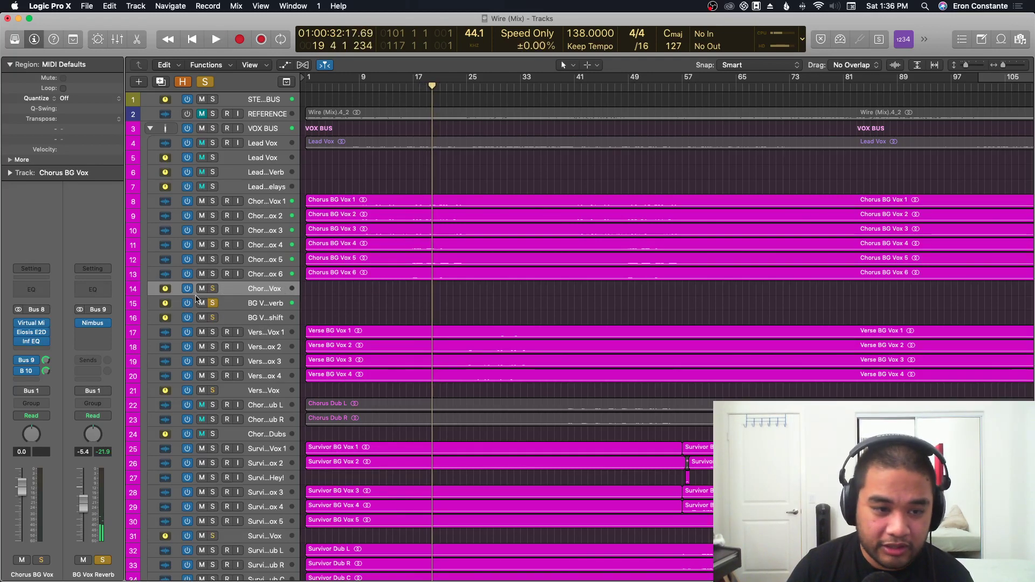
Switch the solo back to Chorus BG Vox, inspect its Bus 10 send and solo only the destination, BG Vox Microshift.
left_click(213, 289, "alt")
left_click(28, 374)
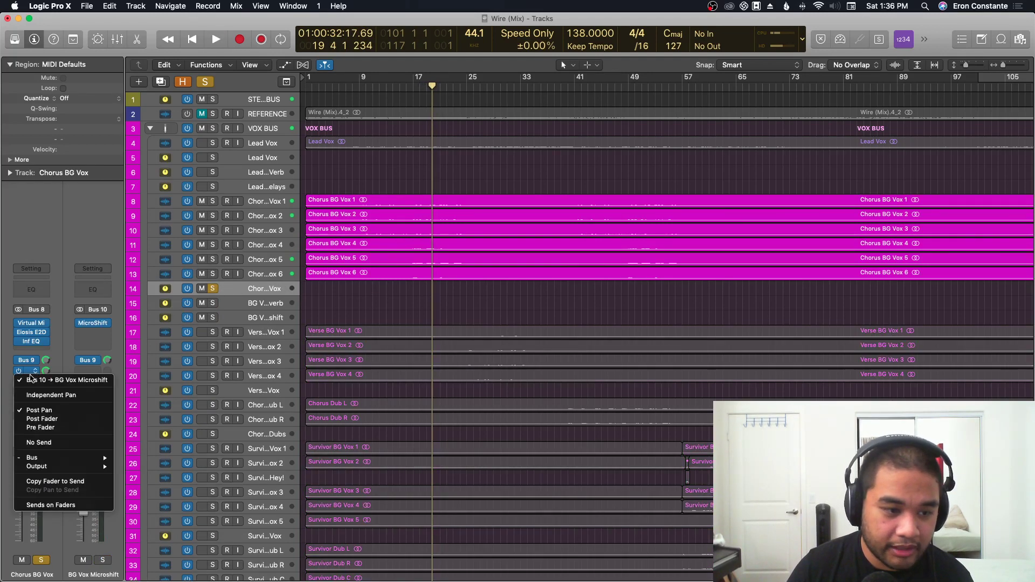
left_click(92, 455)
left_click(103, 561)
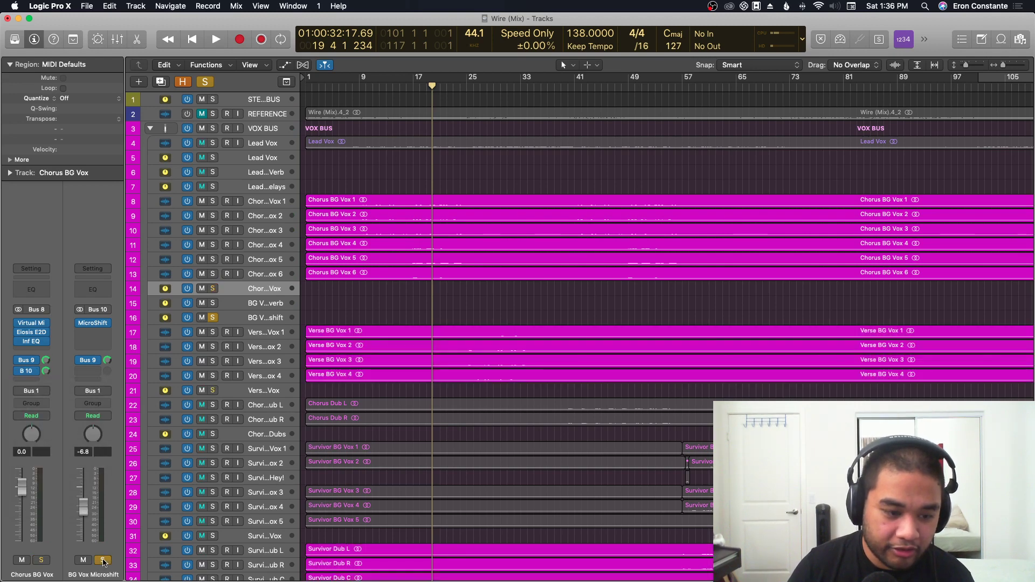
Play the soloed BG Vox Microshift from bar 16 with its MicroShift plug-in open for examination.
key("super+Down")
key("super+Down")
key("super+Down")
key("super+Right")
key("super+Right")
key("super+Right")
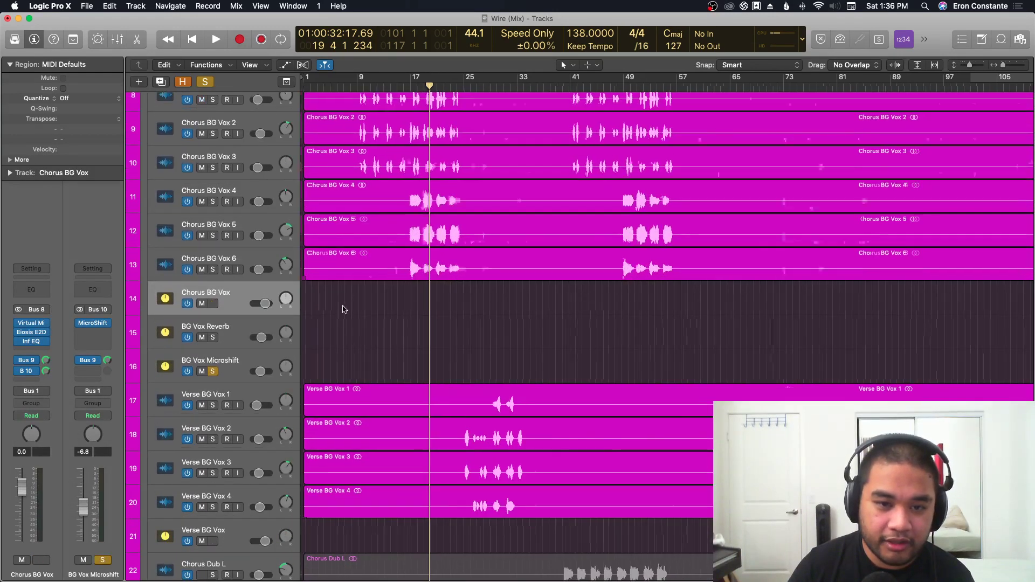
scroll(344, 309, "left", 5)
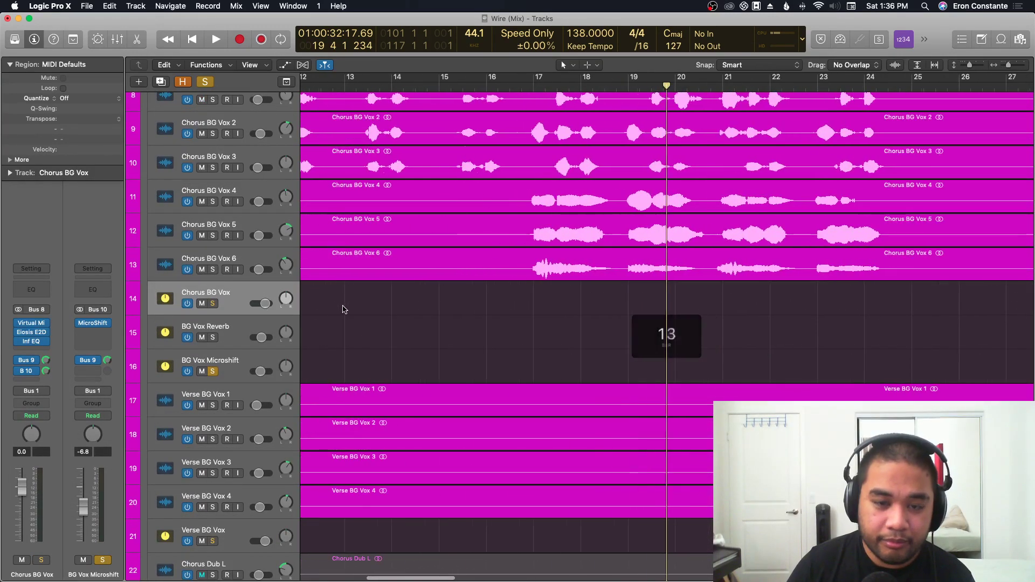
left_click(531, 82)
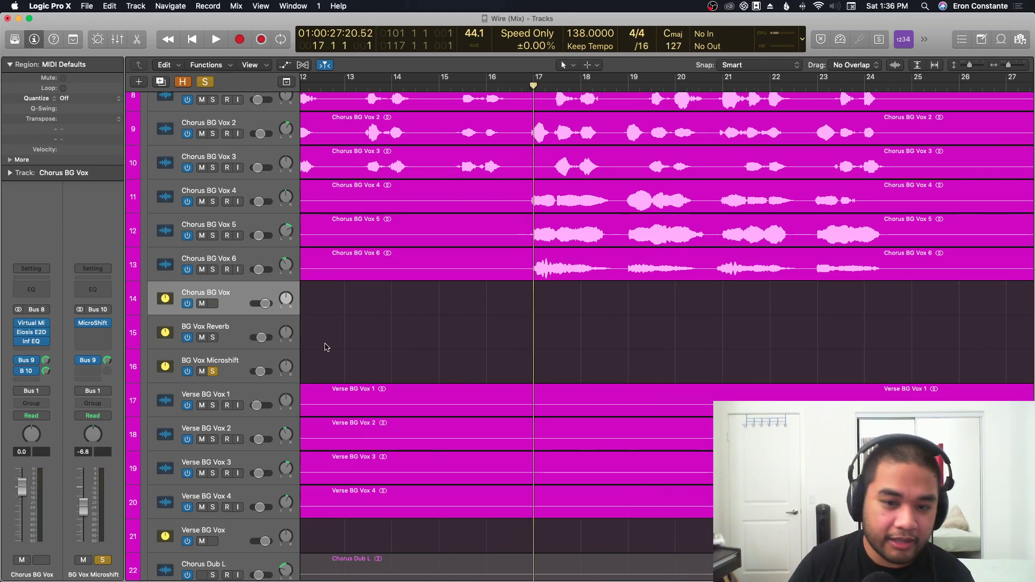
key("comma")
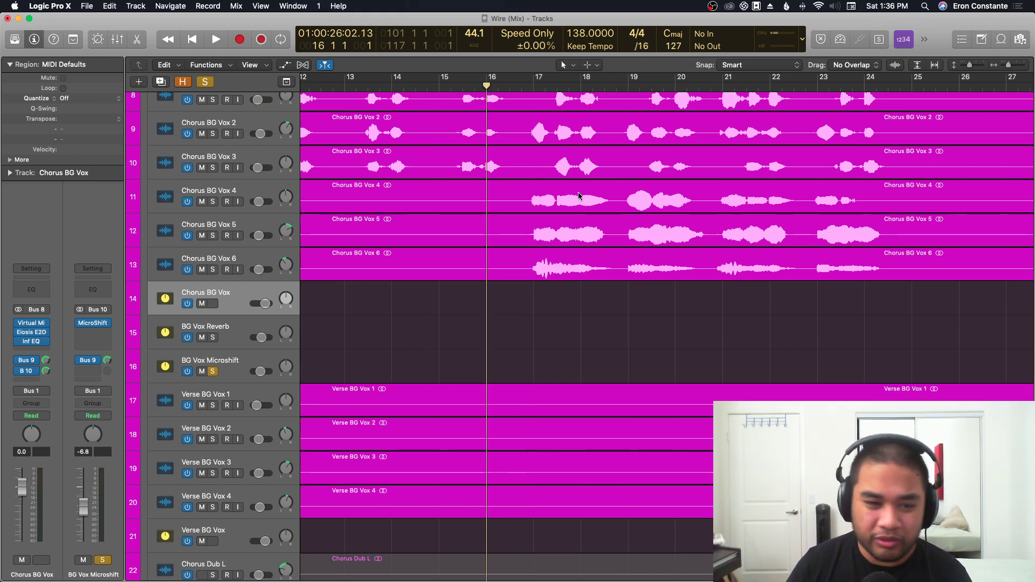
left_click(92, 325)
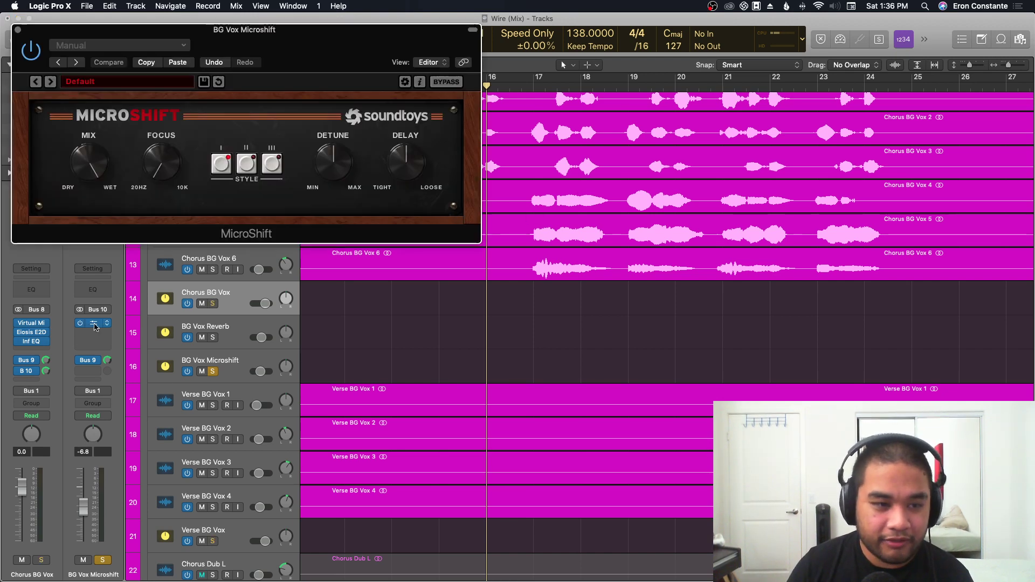
left_click_drag(226, 43, 227, 55)
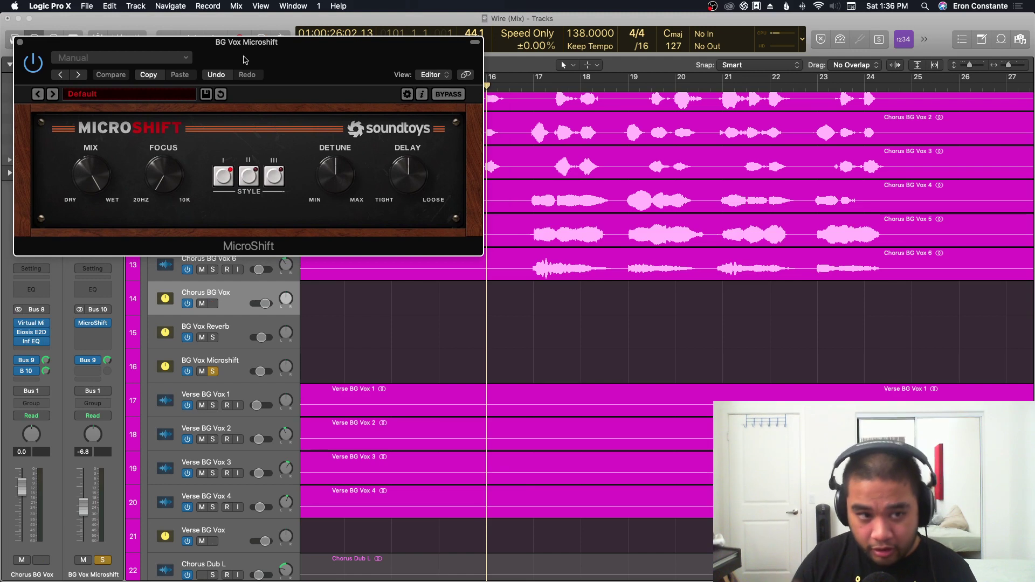
key("space")
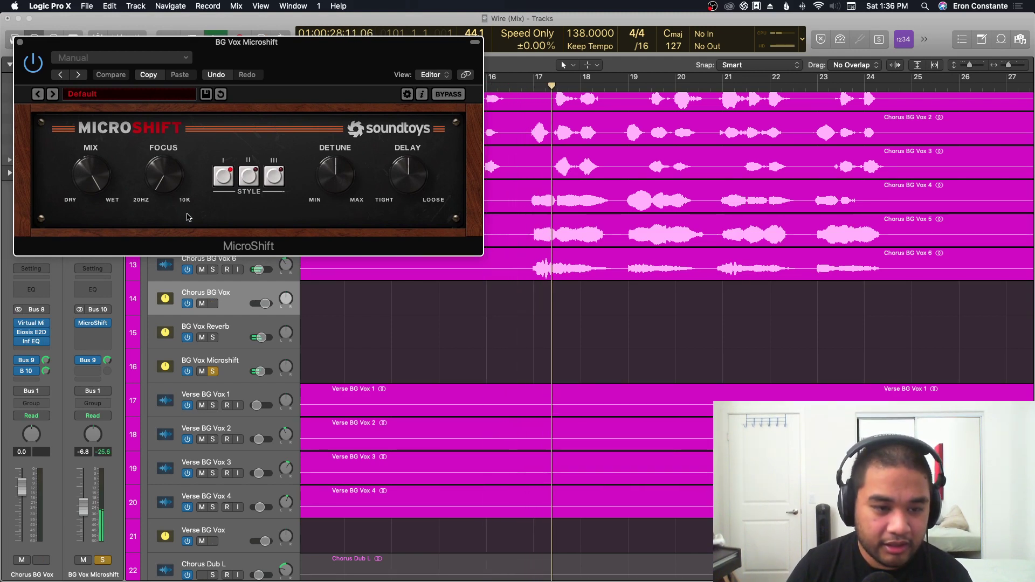
Change the solo to Chorus BG Vox and mute BG Vox Microshift while playback continues.
left_click(213, 303)
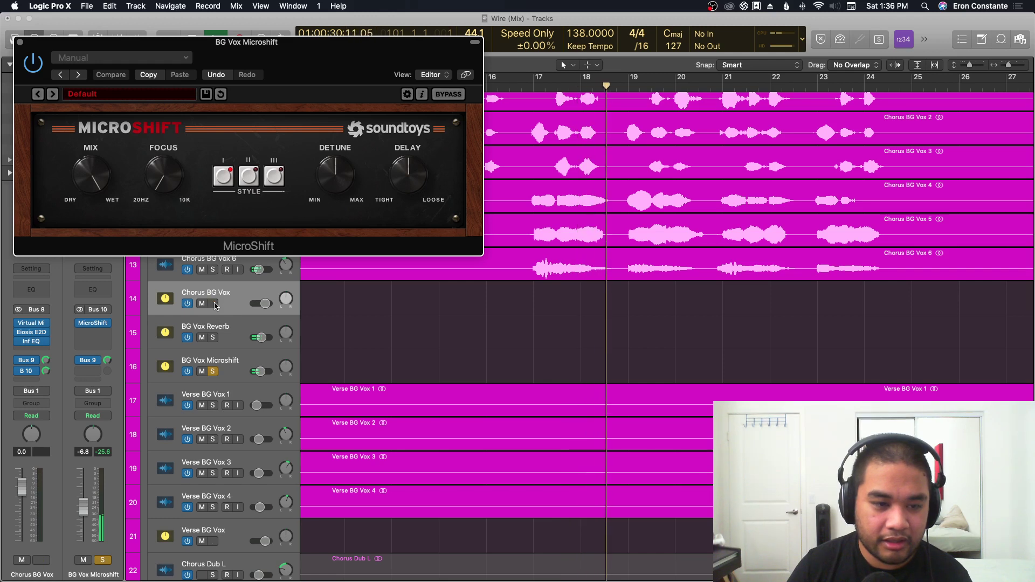
left_click(214, 303)
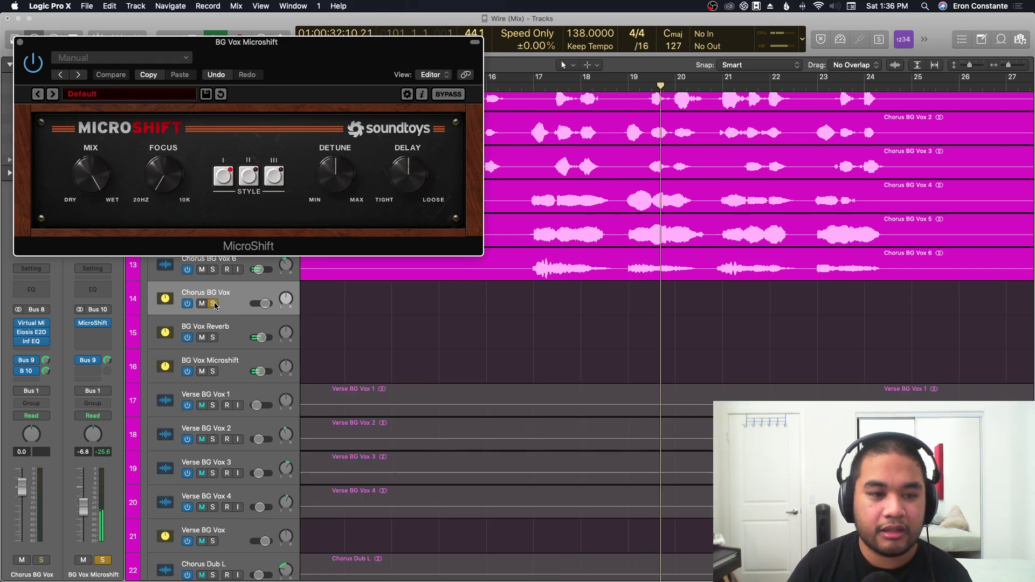
left_click(202, 372)
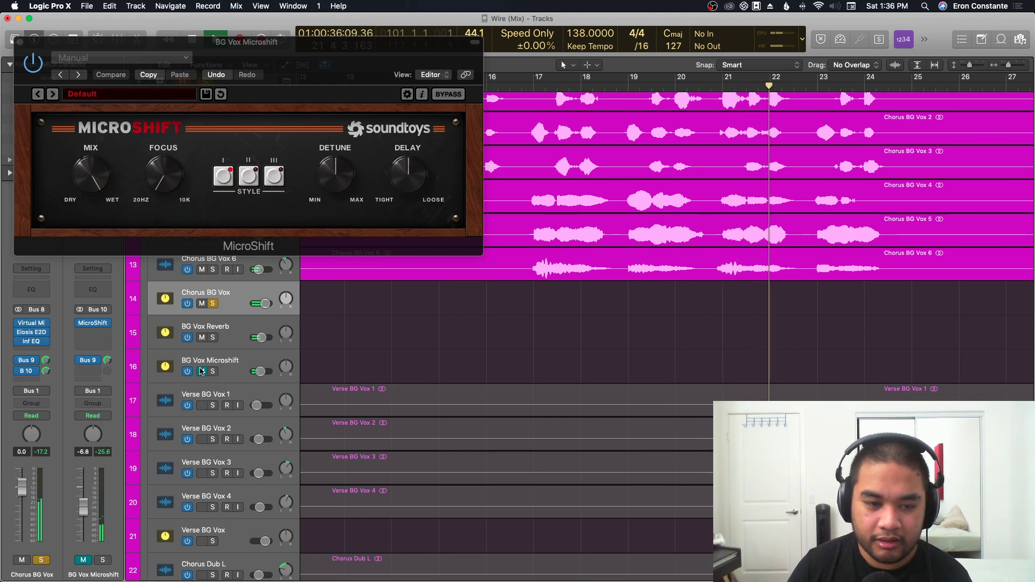
Replay the soloed Chorus BG Vox from bar 17 without its Microshift effect, moving the plug-in window off the track controls.
key("comma")
key("comma")
key("comma")
key("comma")
key("comma")
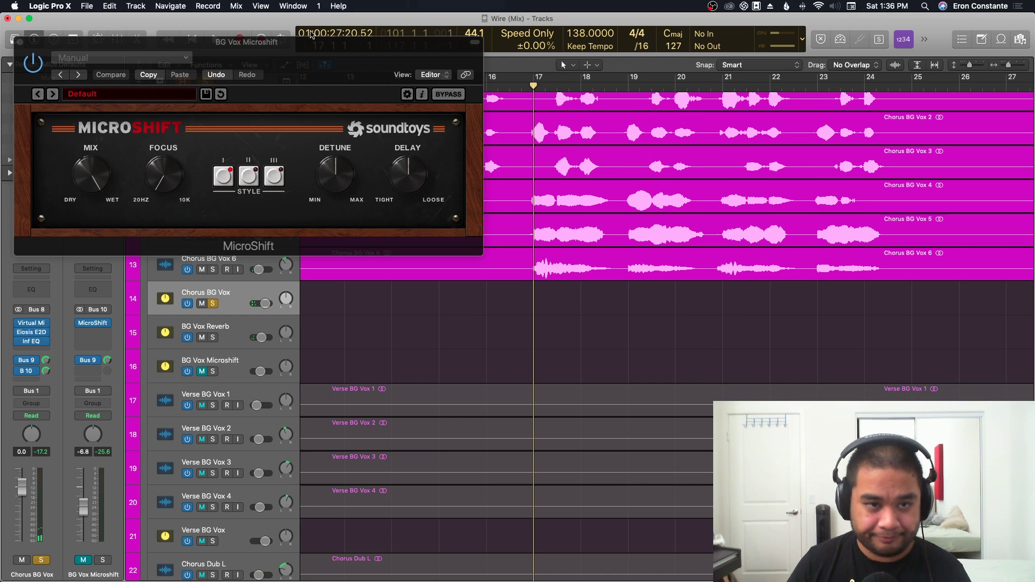
left_click_drag(311, 34, 496, 42)
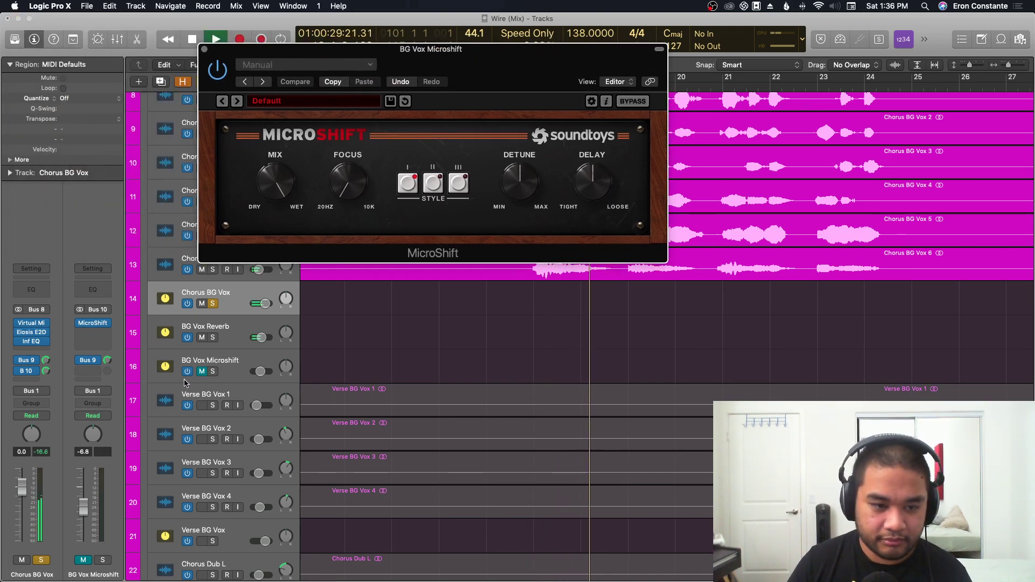
Unmute BG Vox Microshift, lower its volume fader to -10.4 dB, and close its MicroShift plug-in window.
left_click(202, 372)
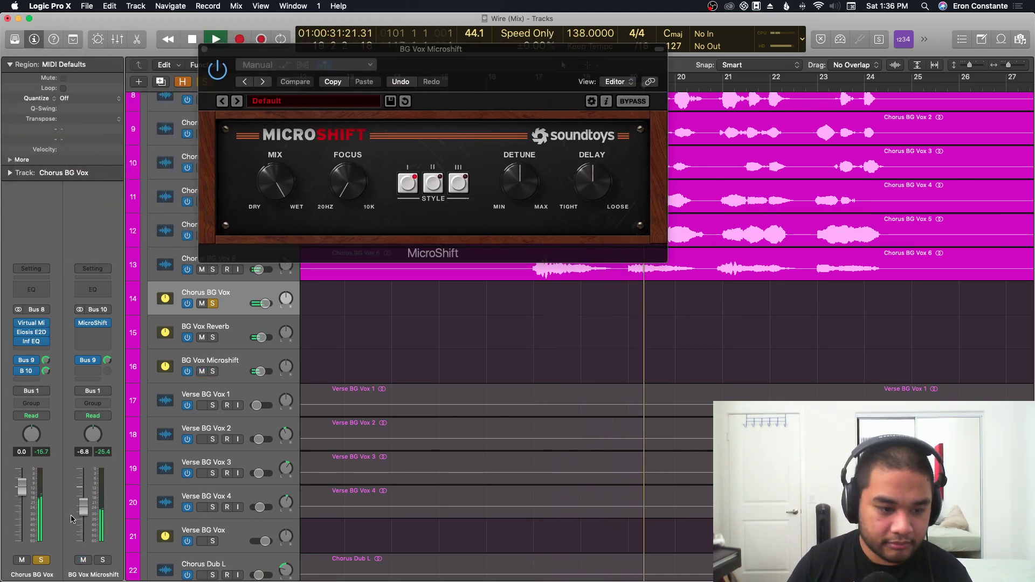
mouse_move(84, 516)
left_mouse_down()
mouse_move(83, 482)
mouse_move(84, 513)
left_mouse_up()
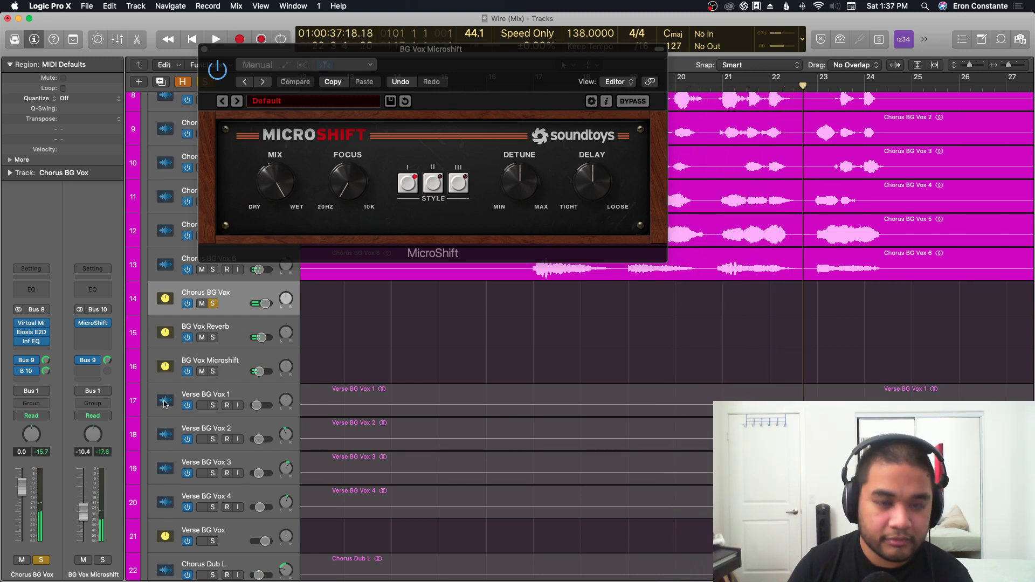
key("super+w")
key("z")
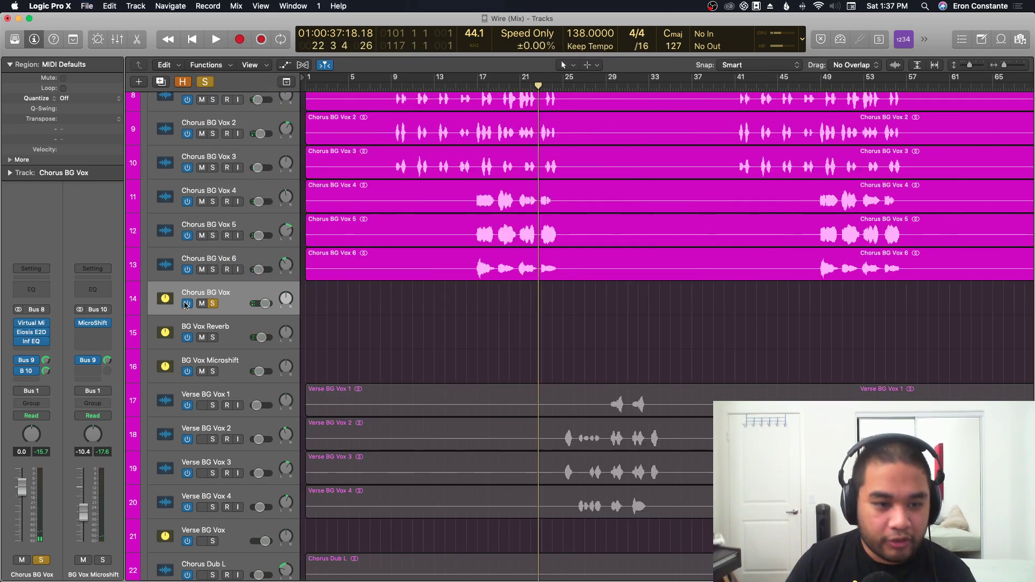
Remove the solo from Chorus BG Vox and play the full mix from bar 16.
left_click(213, 304)
key("super+Up")
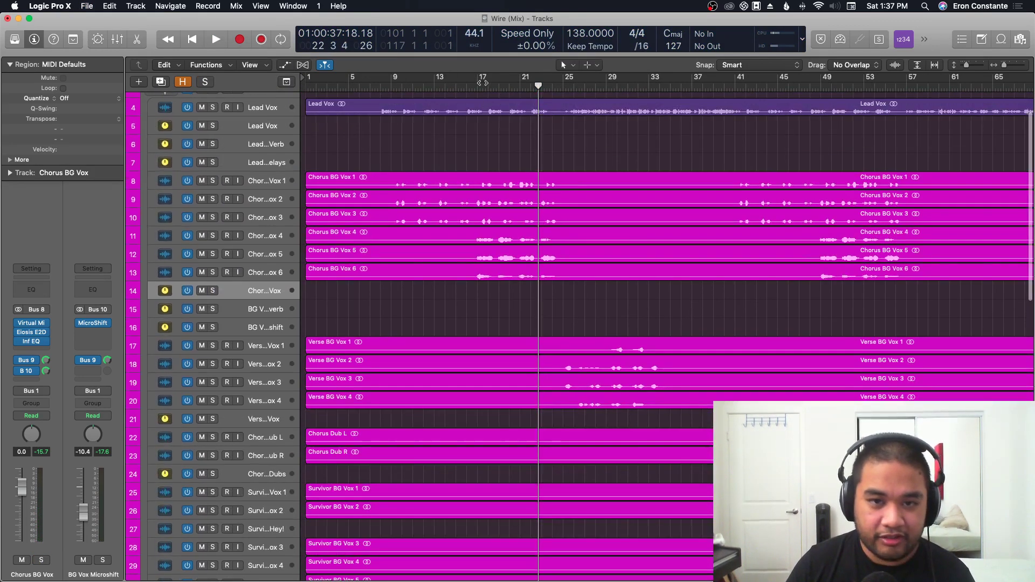
left_click(482, 84)
key("comma")
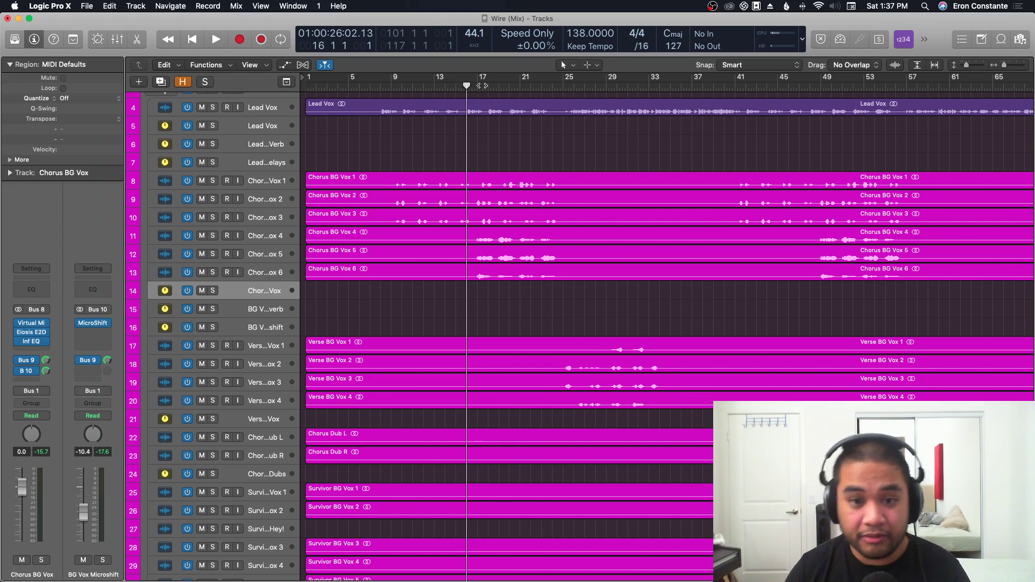
key("space")
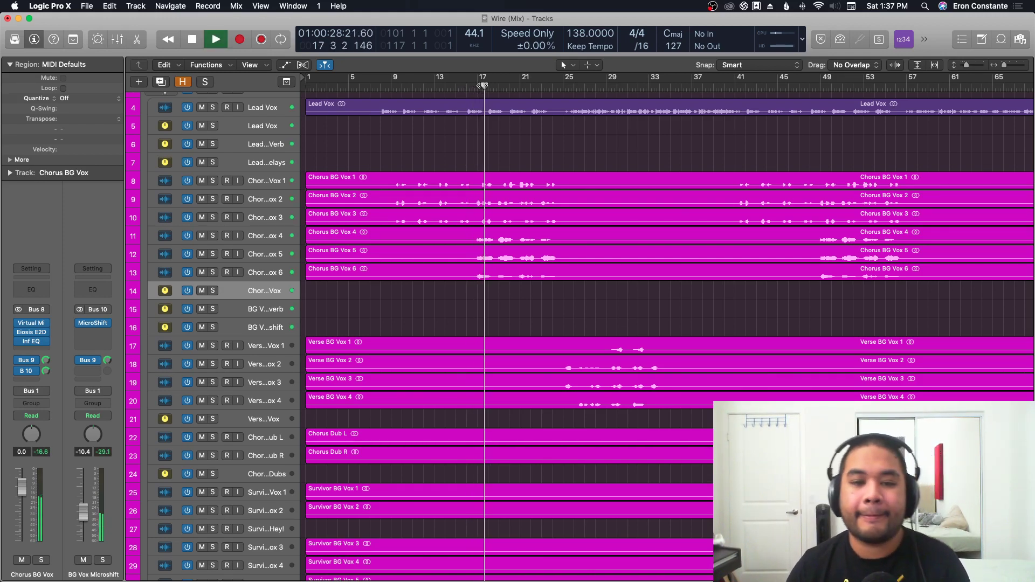
Look over the vocal tracks while the full mix plays and collapse the VOX BUS track stack.
key("super+Up")
key("super+Up")
key("super+Up")
key("super+Up")
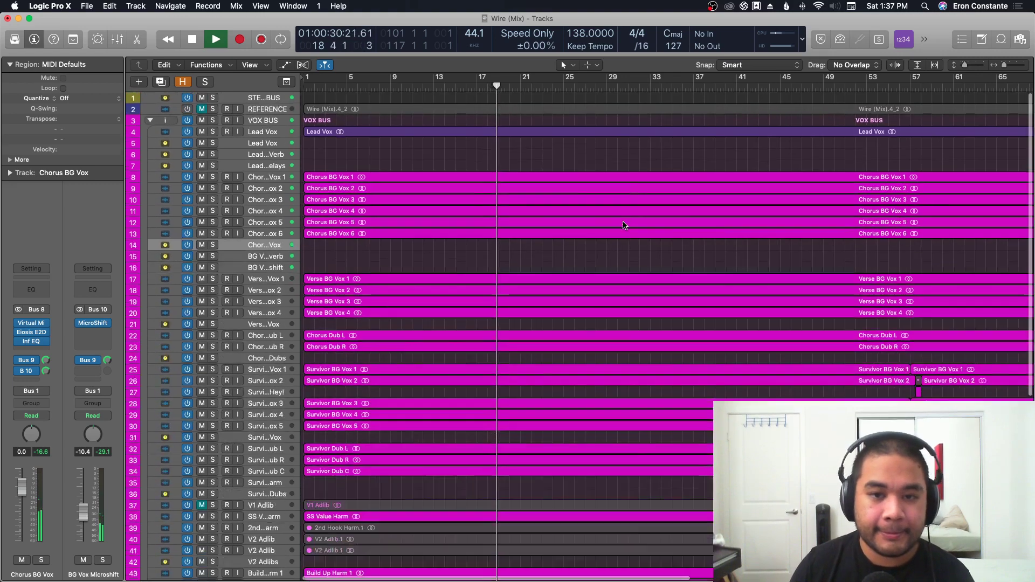
key("super+Down")
key("super+Down")
key("super+Down")
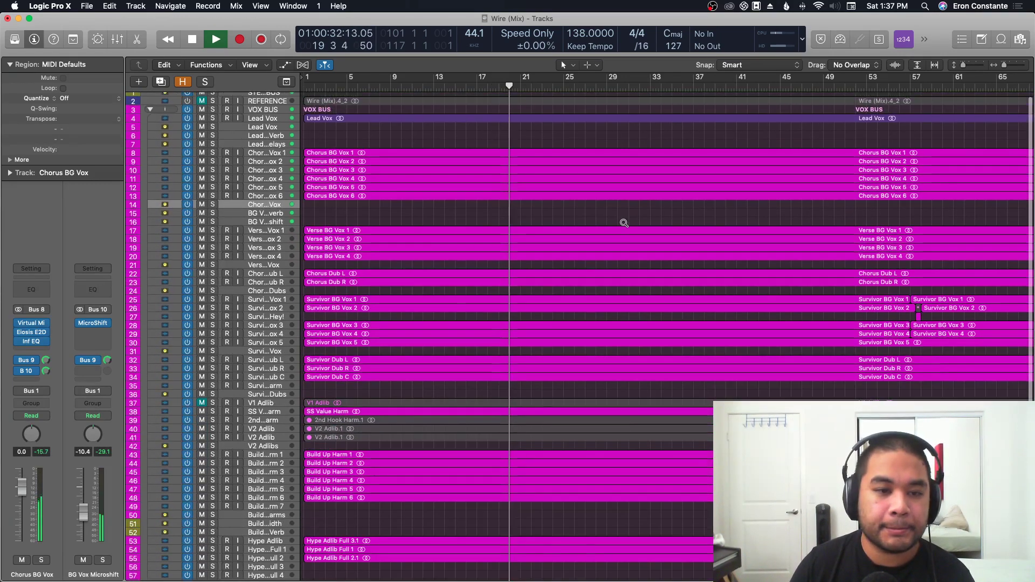
scroll(624, 223, "down", 15)
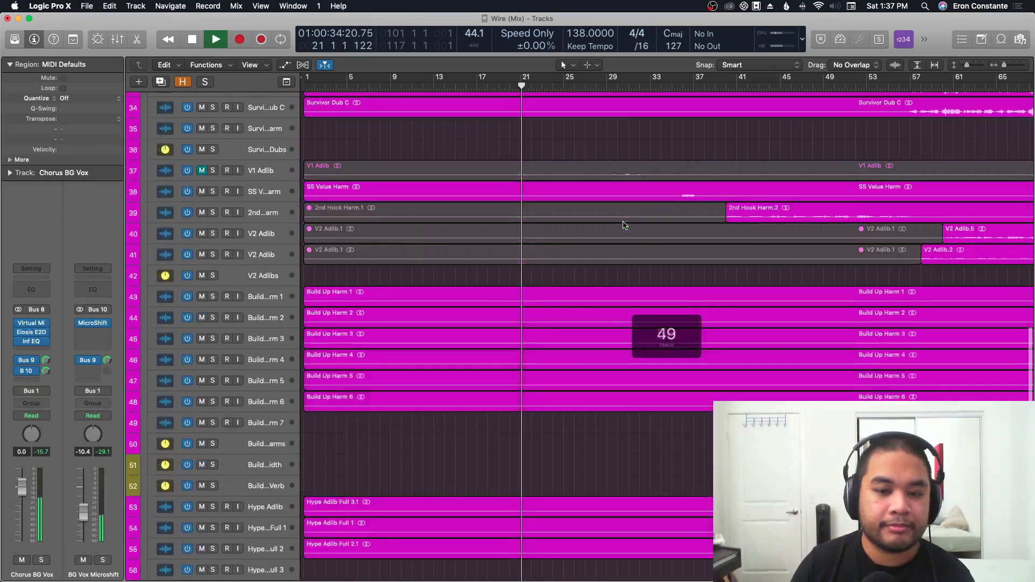
key("super+Up")
key("super+Up")
key("super+Up")
scroll(624, 224, "up", 10)
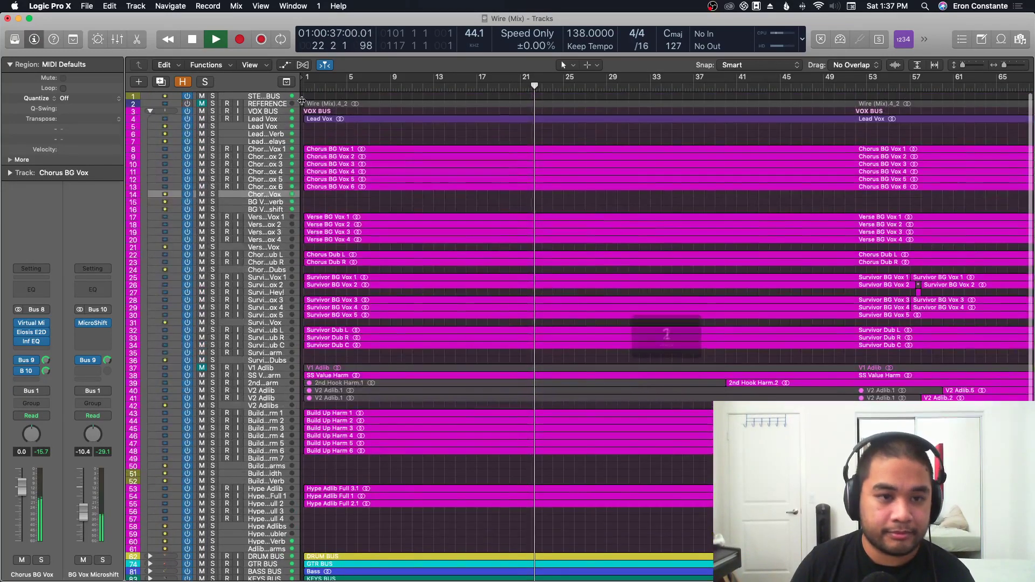
left_click(150, 112)
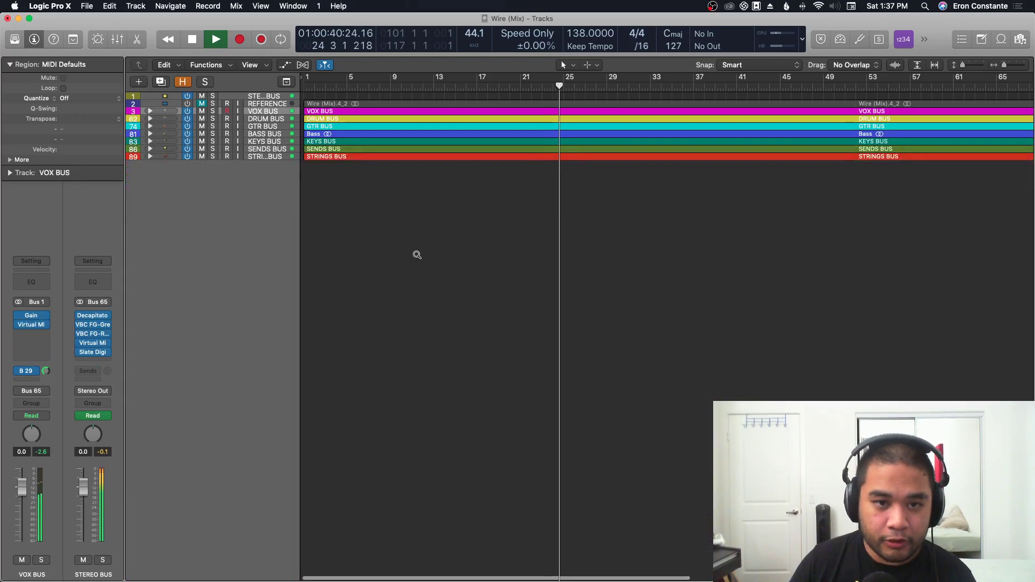
Stop playback and expand the STRINGS BUS track stack to show its wet string tracks.
key("super+Down")
key("super+Down")
key("space")
key("super+Down")
key("super+Down")
key("super+Down")
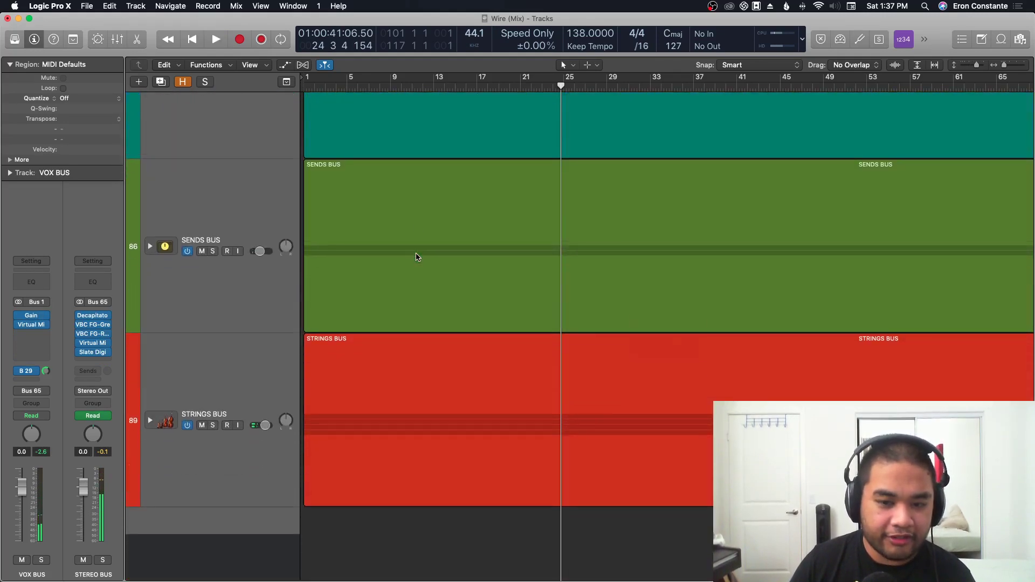
key("super+Up")
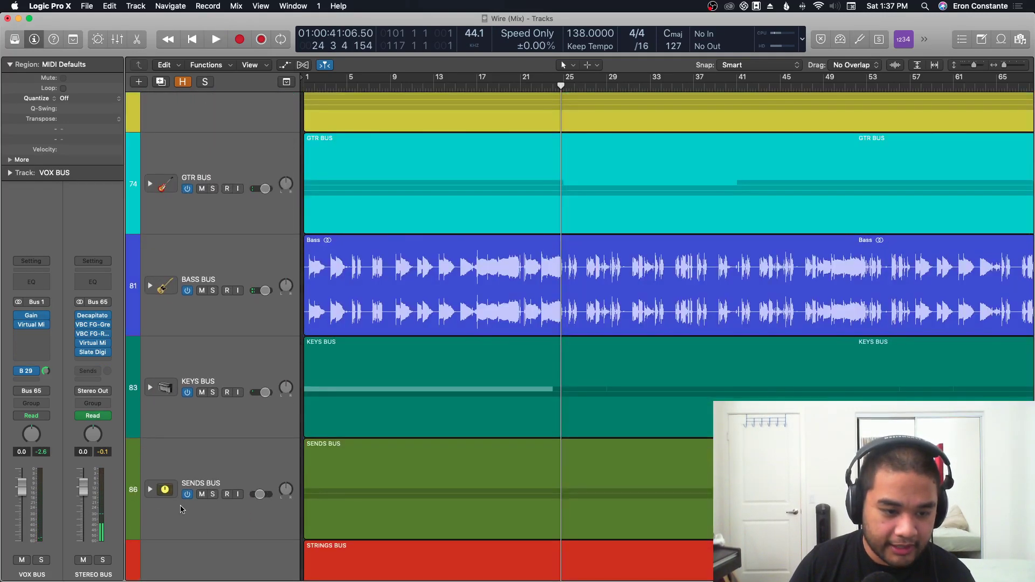
scroll(162, 504, "down", 2)
left_click(151, 497)
scroll(151, 498, "down", 5)
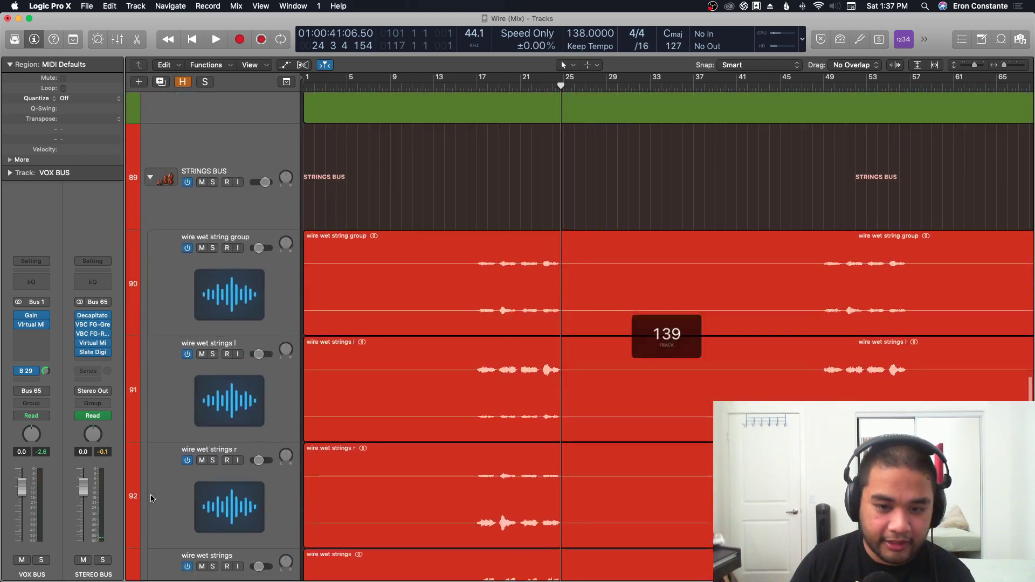
Place the playhead at bar 17 and solo STRINGS BUS.
left_click(477, 86)
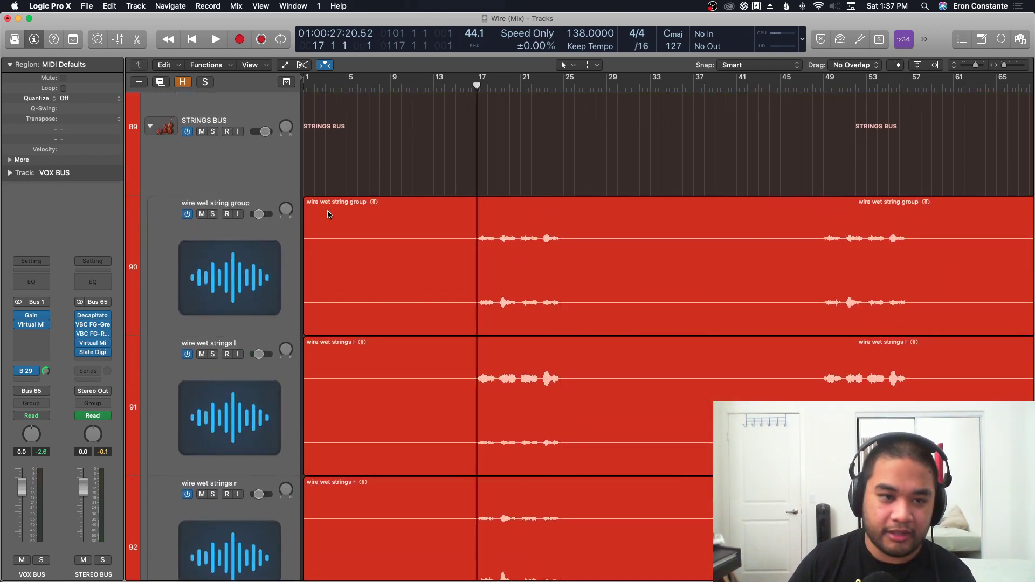
scroll(327, 215, "up", 1)
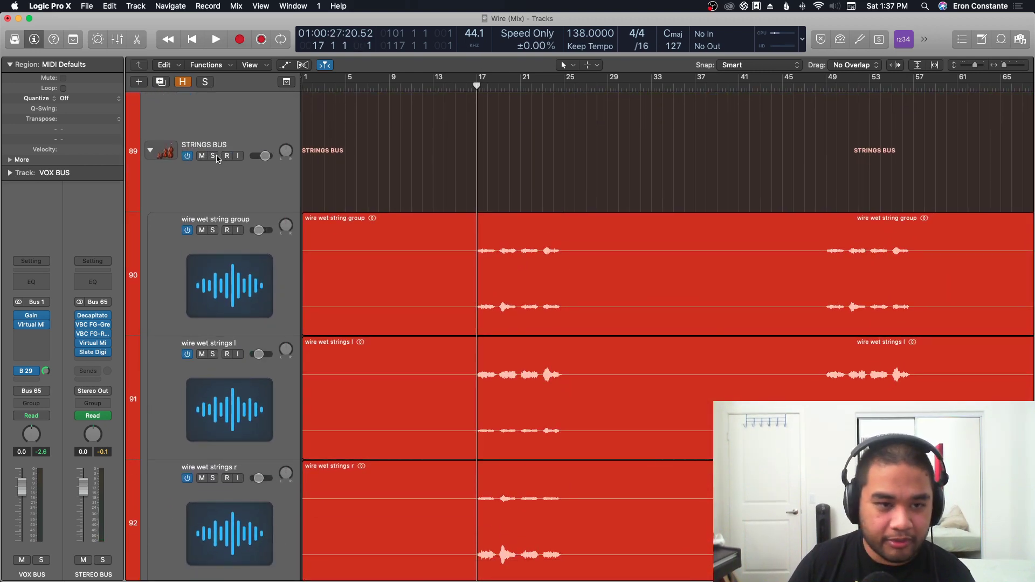
left_click(237, 132)
scroll(480, 212, "up", 1)
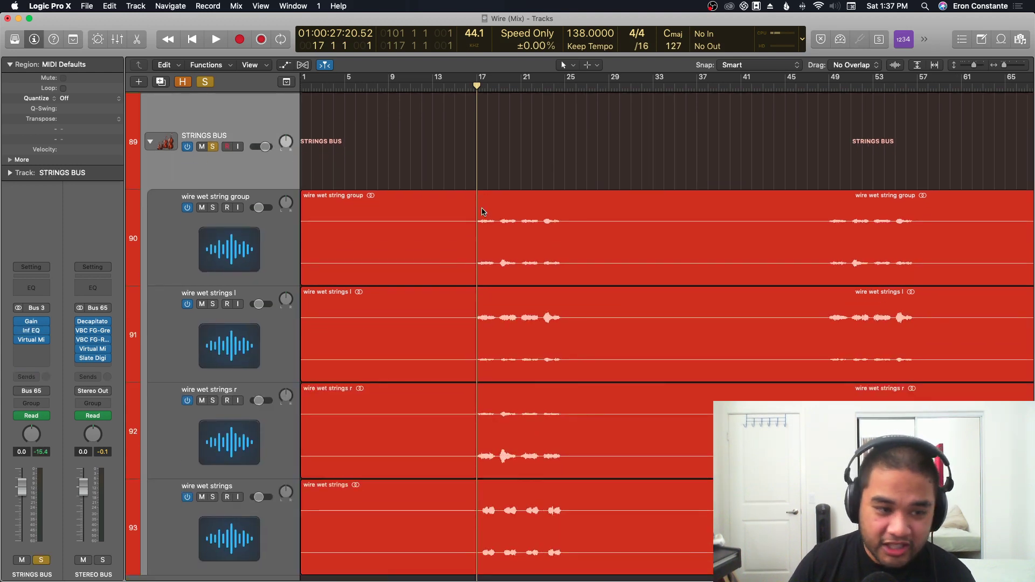
scroll(482, 212, "up", 5)
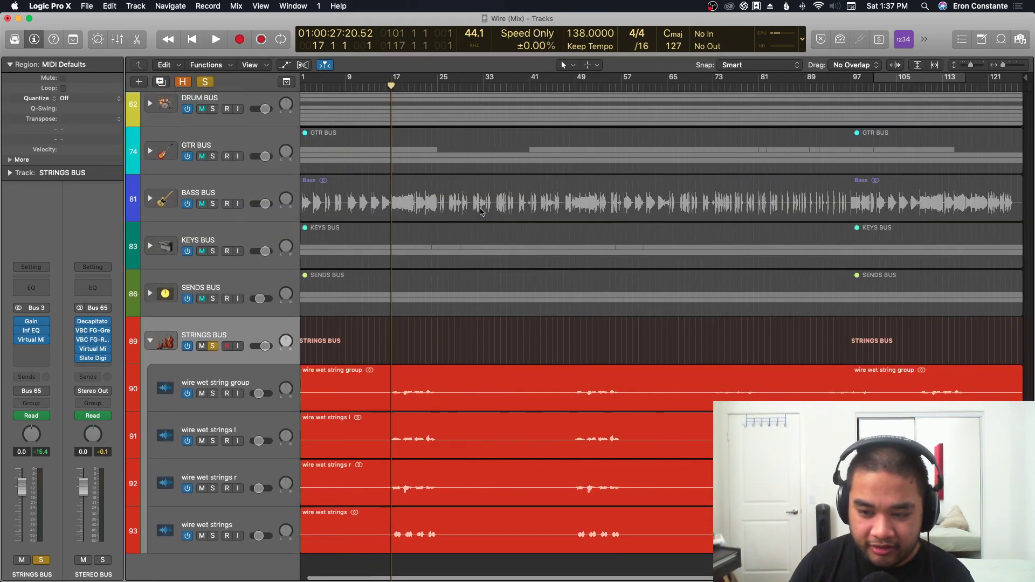
Show track automation and examine the STRINGS BUS volume change near bar 108, placing the playhead there.
key("a")
scroll(571, 317, "down", 2)
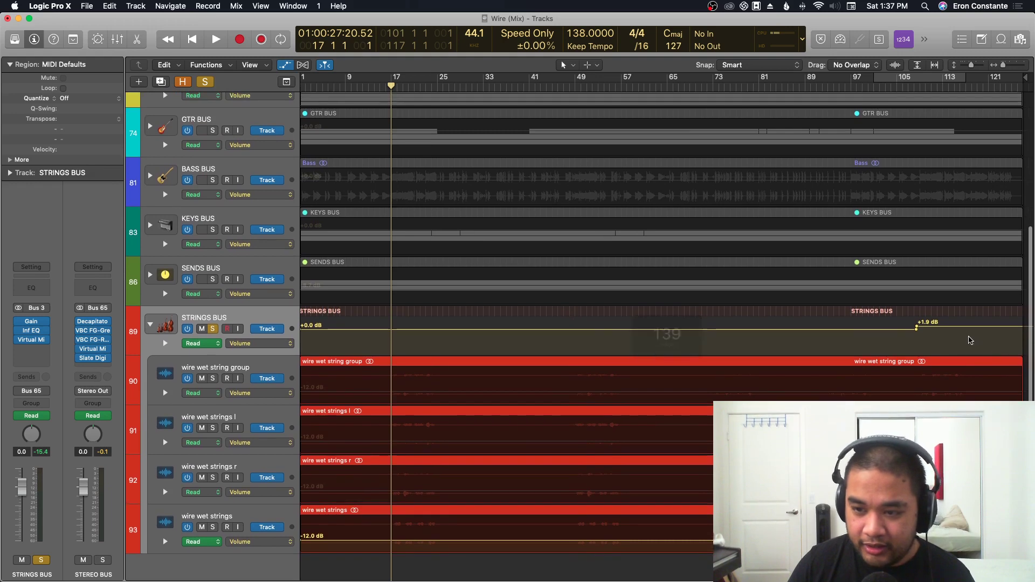
left_click_drag(954, 335, 892, 345)
left_click(930, 321)
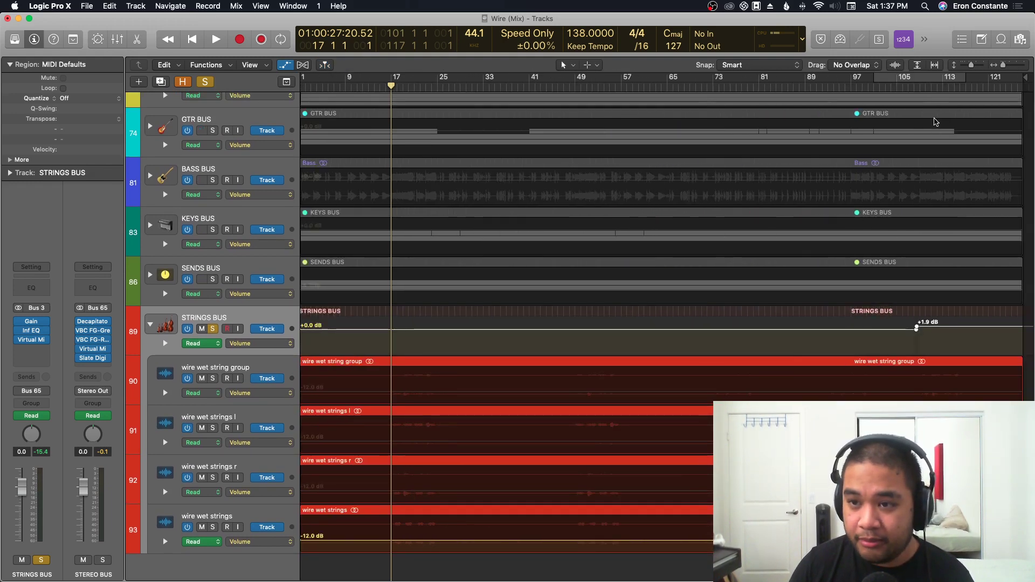
left_click(915, 86)
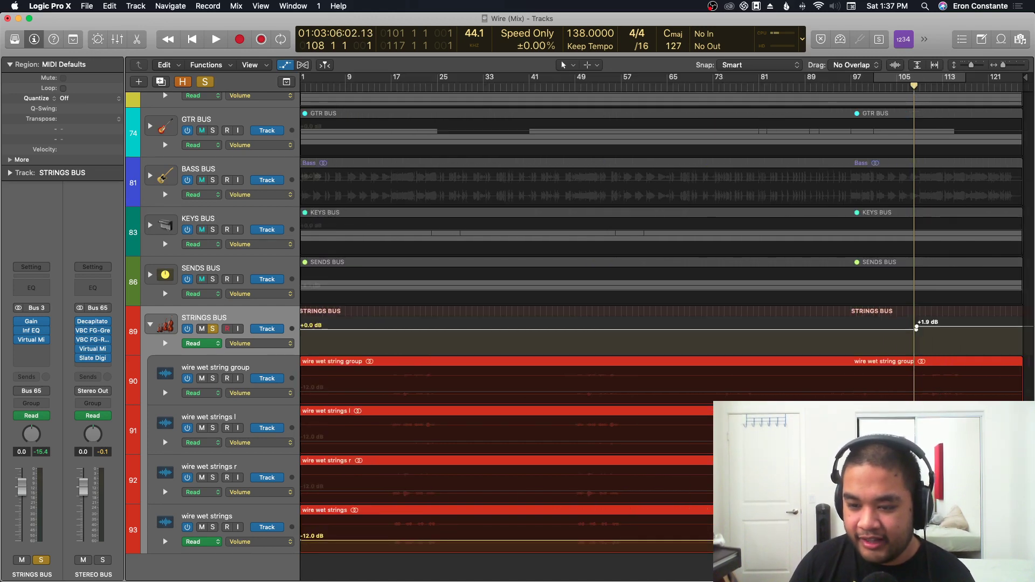
Play the soloed STRINGS BUS from bar 17, restarting the passage once.
left_click(397, 85)
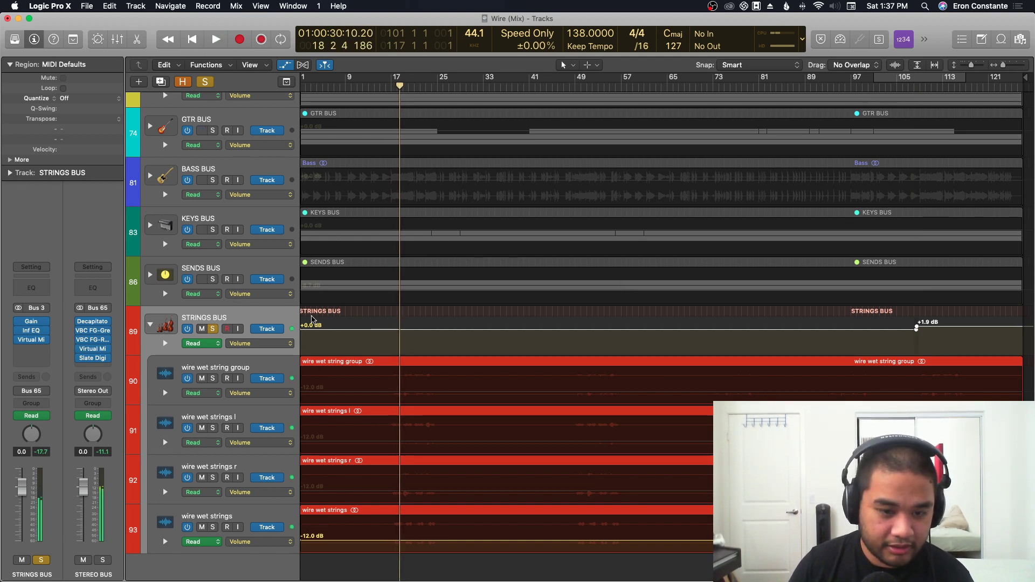
key("space")
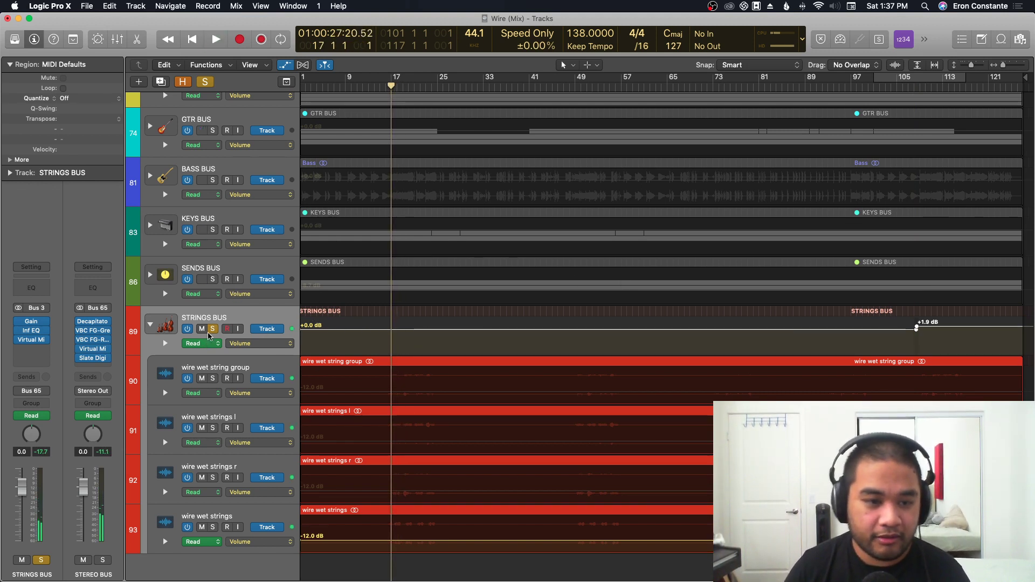
key("space")
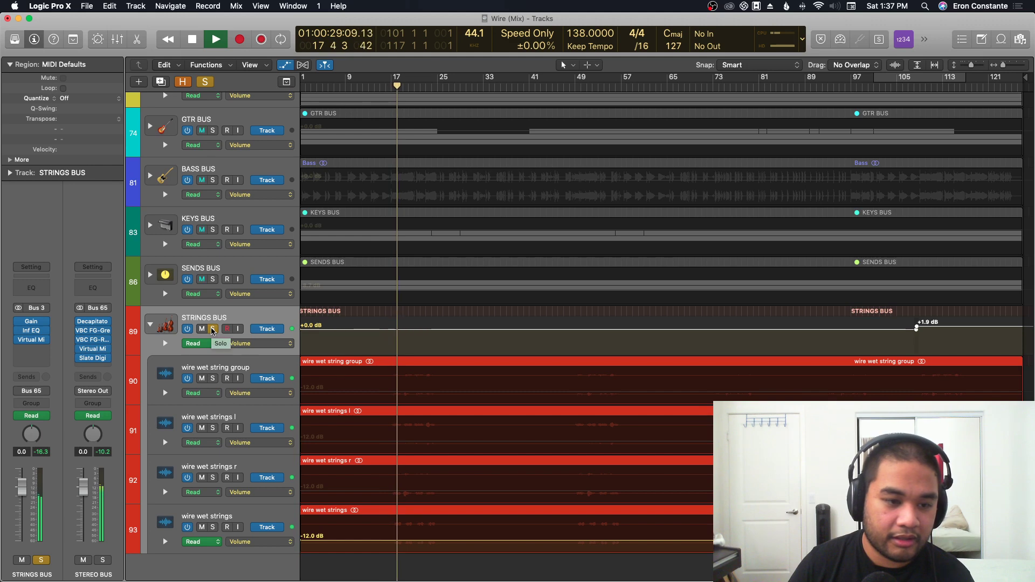
Toggle the STRINGS BUS solo off and on during playback to compare it with the full mix, and hide track automation.
scroll(348, 322, "up", 2)
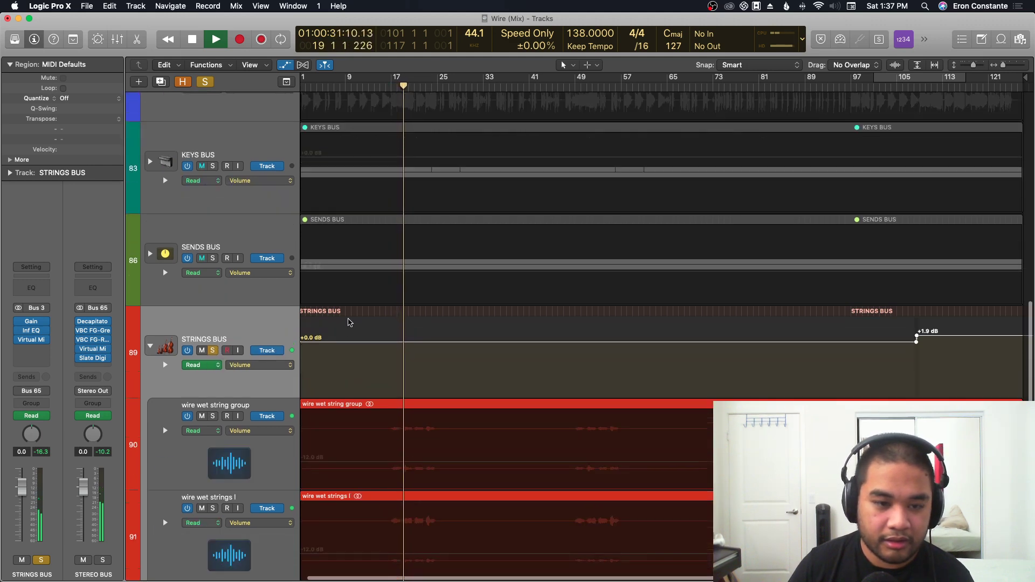
left_click(212, 351)
left_click(212, 351)
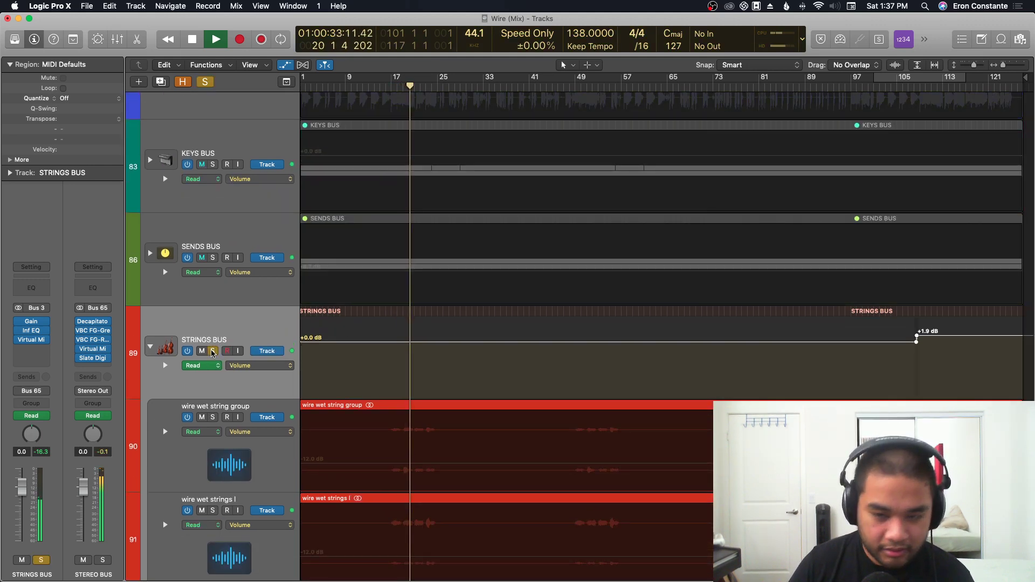
scroll(438, 289, "down", 3)
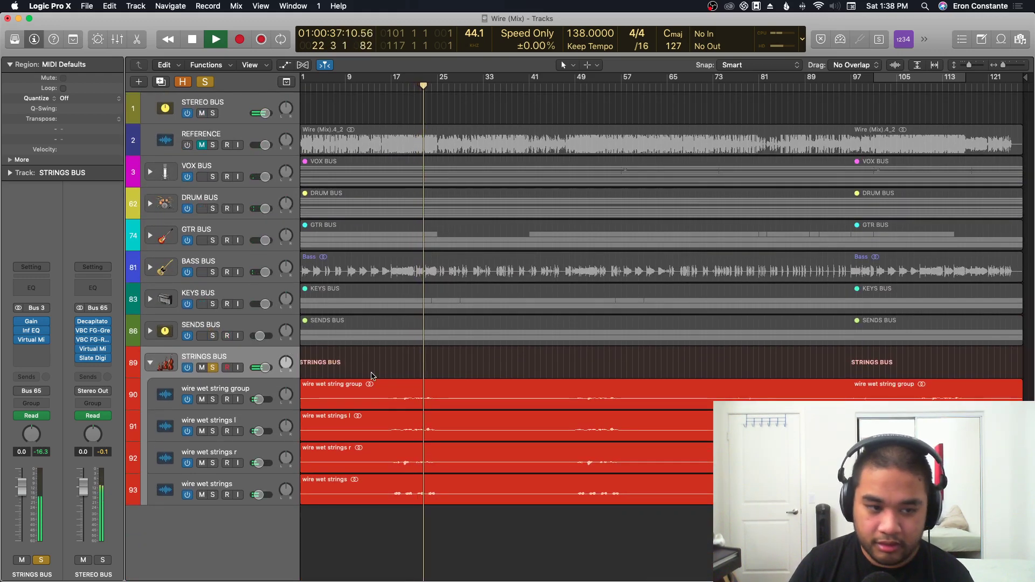
Open the Inf EQ plug-in on STRINGS BUS, inspect its low-frequency cut band, and close the plug-in window.
left_click(31, 332)
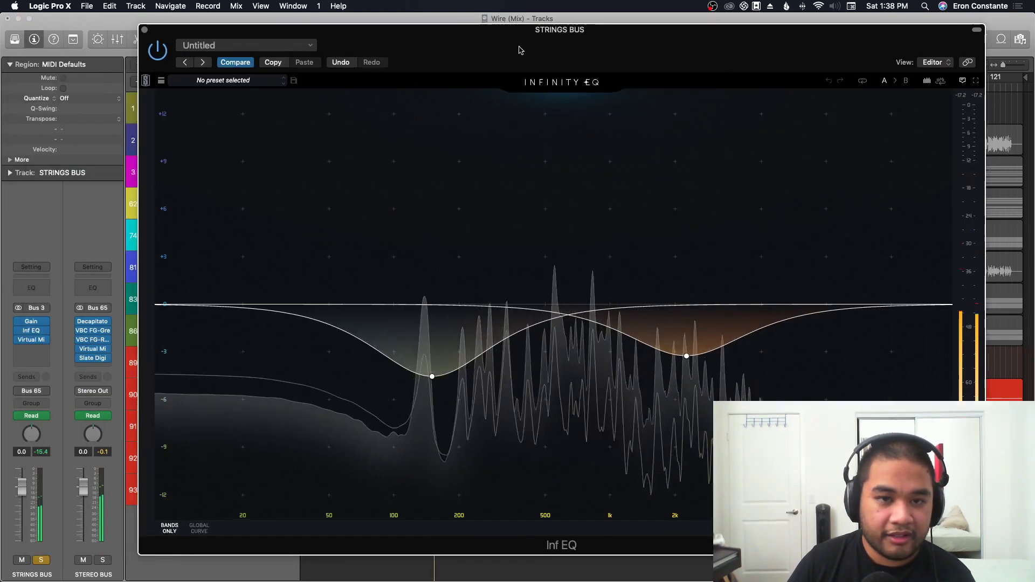
left_click_drag(521, 50, 567, 41)
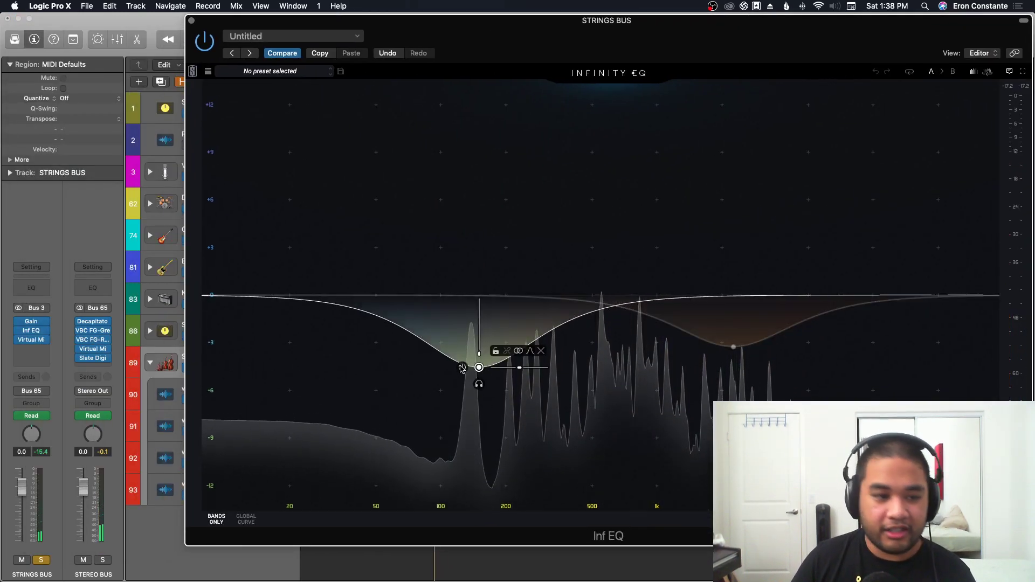
left_click(479, 370)
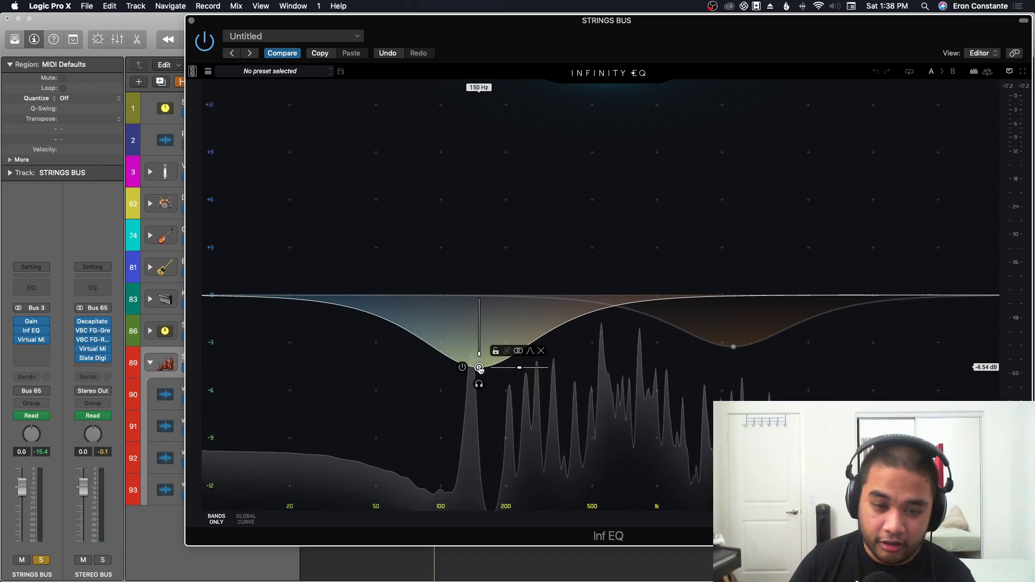
key("super+w")
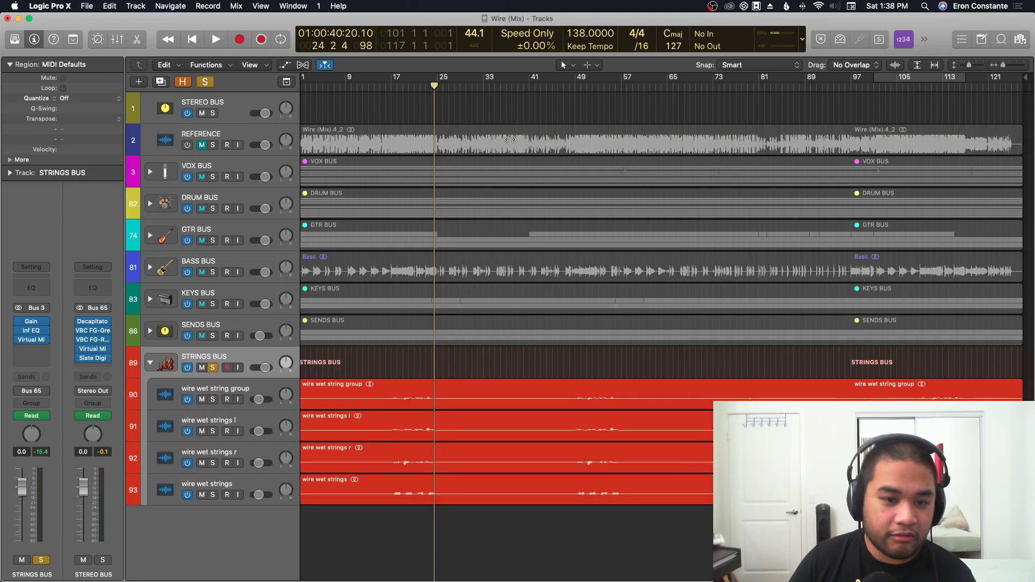
Replay the soloed STRINGS BUS from bar 17 with the Inf EQ window closed.
key("super+Down")
scroll(447, 138, "down", 3)
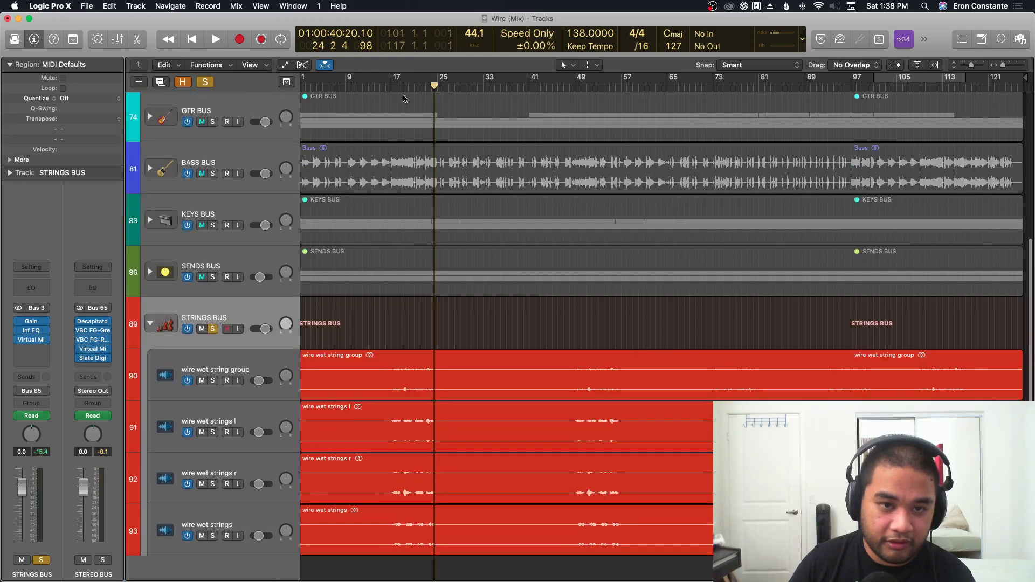
left_click(391, 82)
key("space")
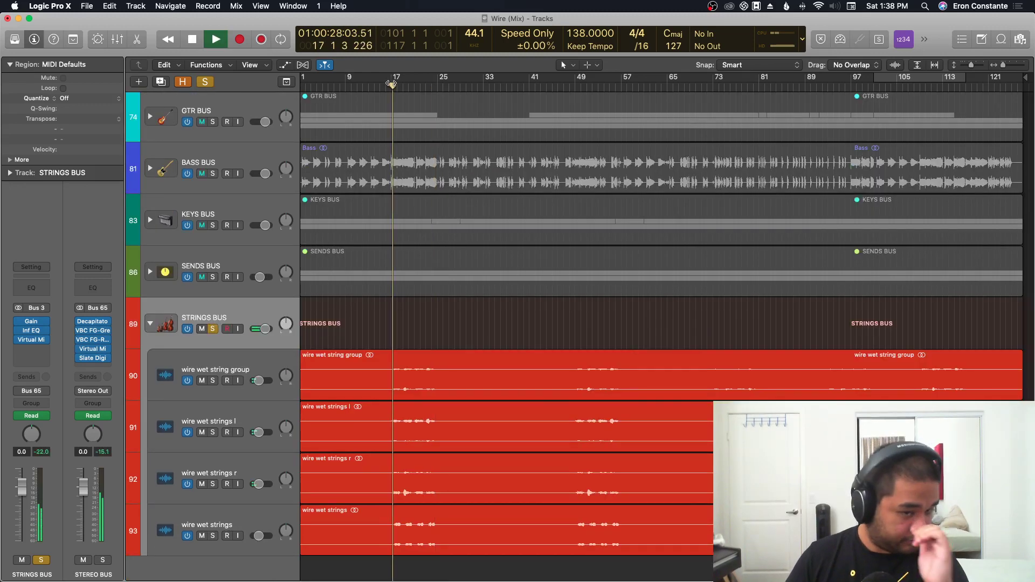
Remove the solo from STRINGS BUS while playback continues and collapse its track stack.
key("s")
key("super+Up")
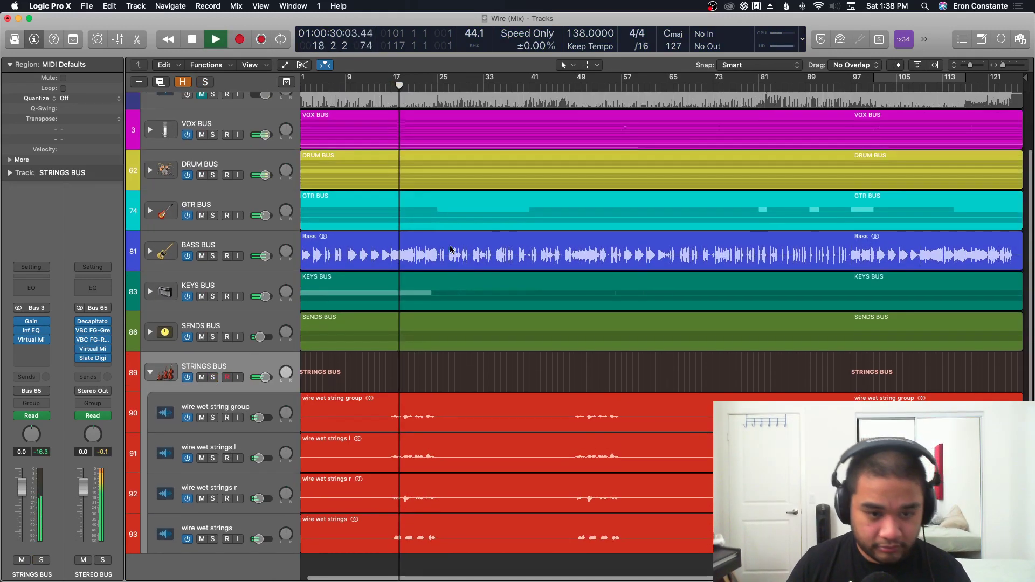
scroll(149, 376, "up", 3)
scroll(150, 376, "up", 2)
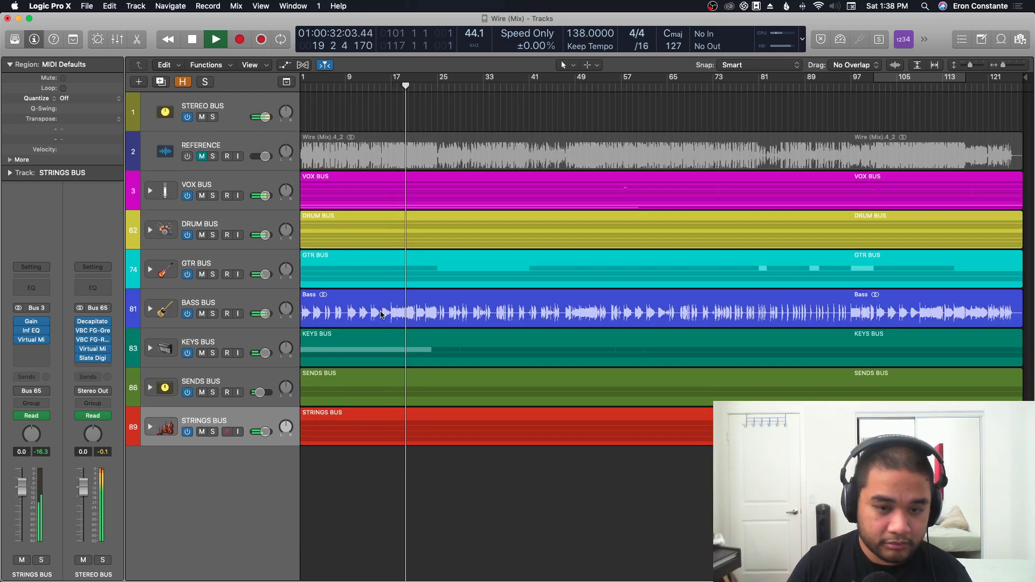
Expand the KEYS BUS track stack and solo the wire wet rhodes track with playback stopped.
scroll(380, 311, "up", 5, "alt")
scroll(381, 315, "down", 2)
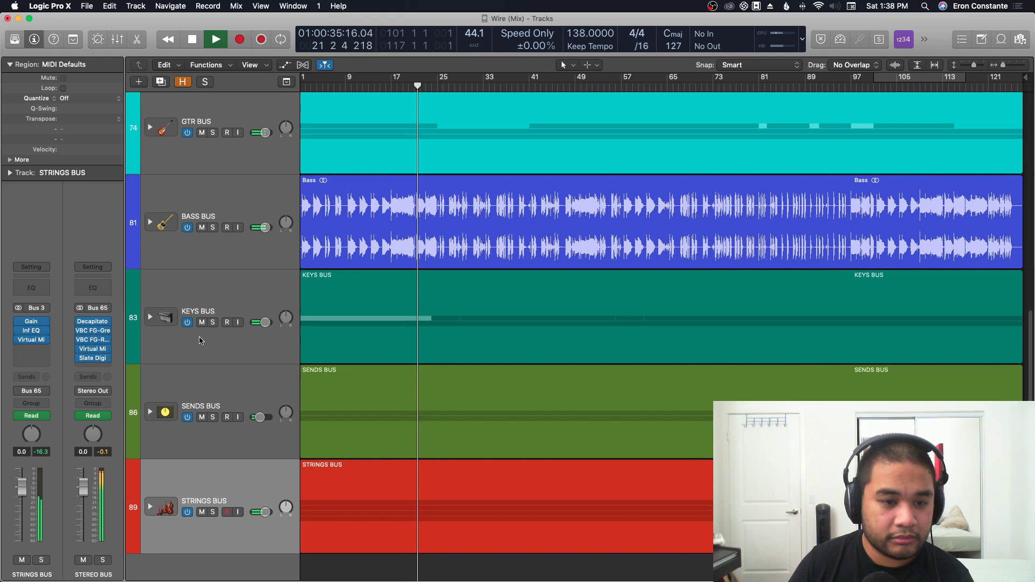
left_click(150, 317)
scroll(229, 437, "down", 3)
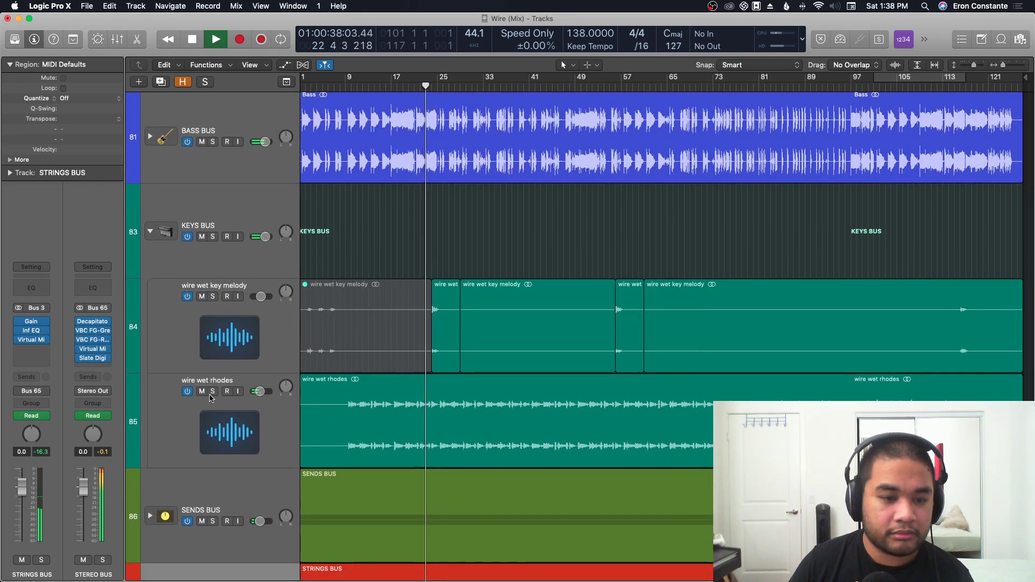
key("space")
left_click(212, 391)
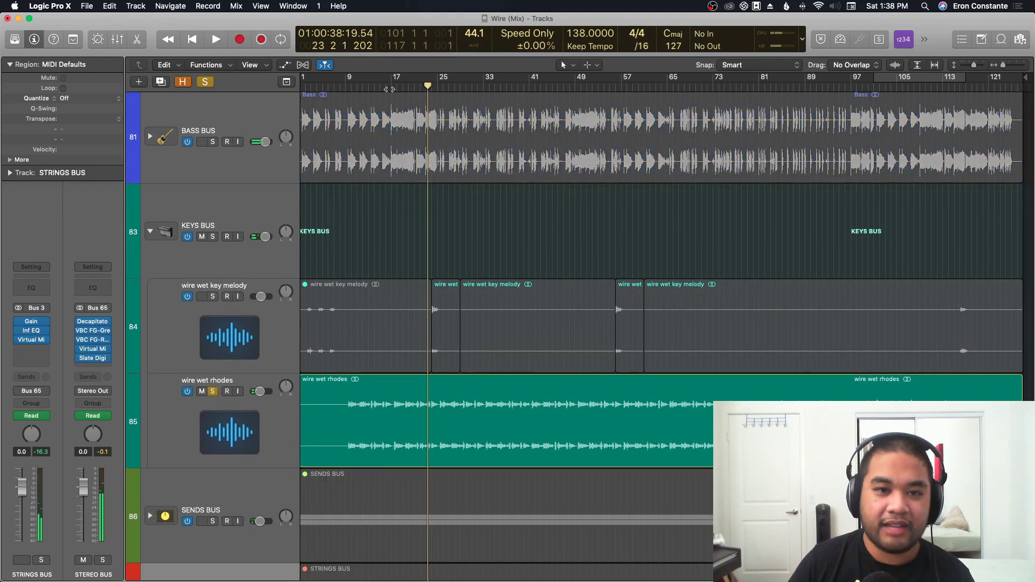
Play the soloed wire wet rhodes from bar 17 and inspect the rhodes and KEYS BUS channel strips.
scroll(478, 219, "up", 5)
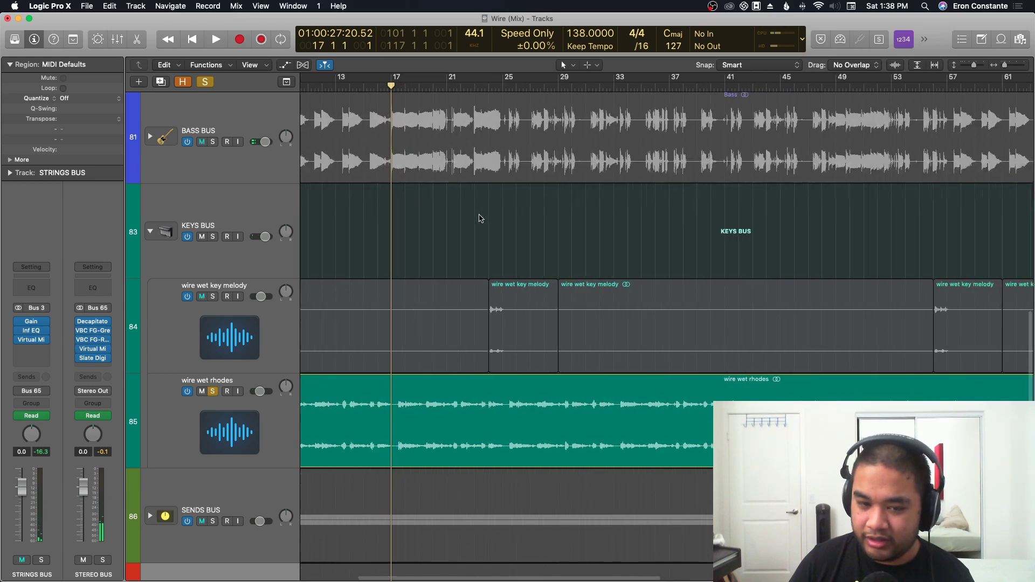
scroll(481, 218, "down", 5)
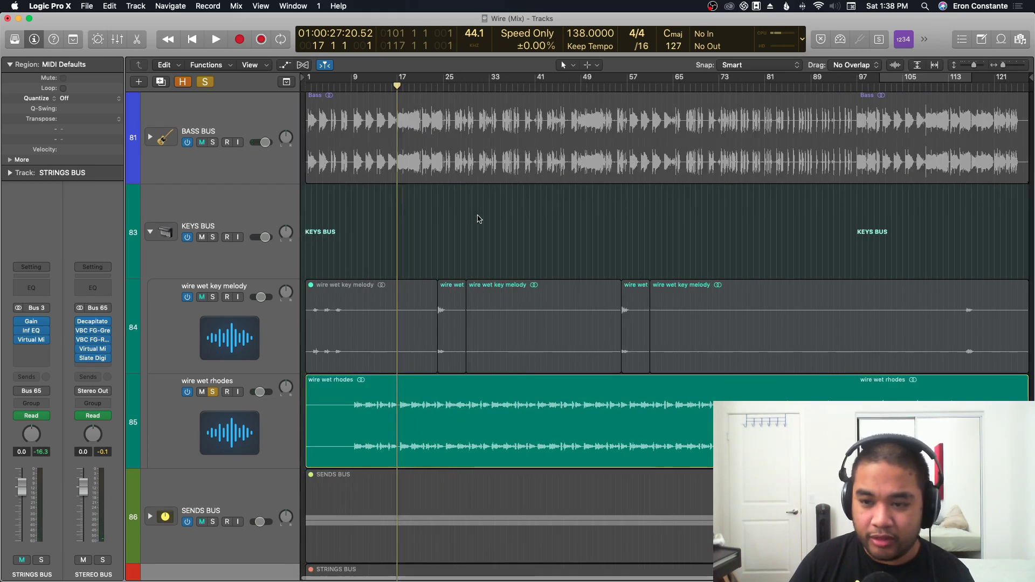
key("space")
scroll(477, 219, "down", 2)
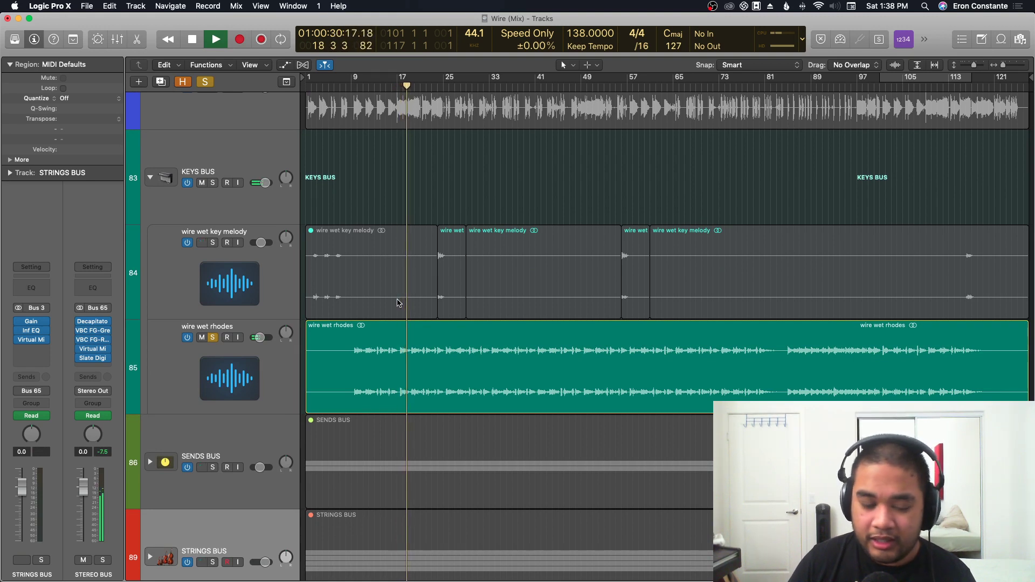
left_click(237, 376)
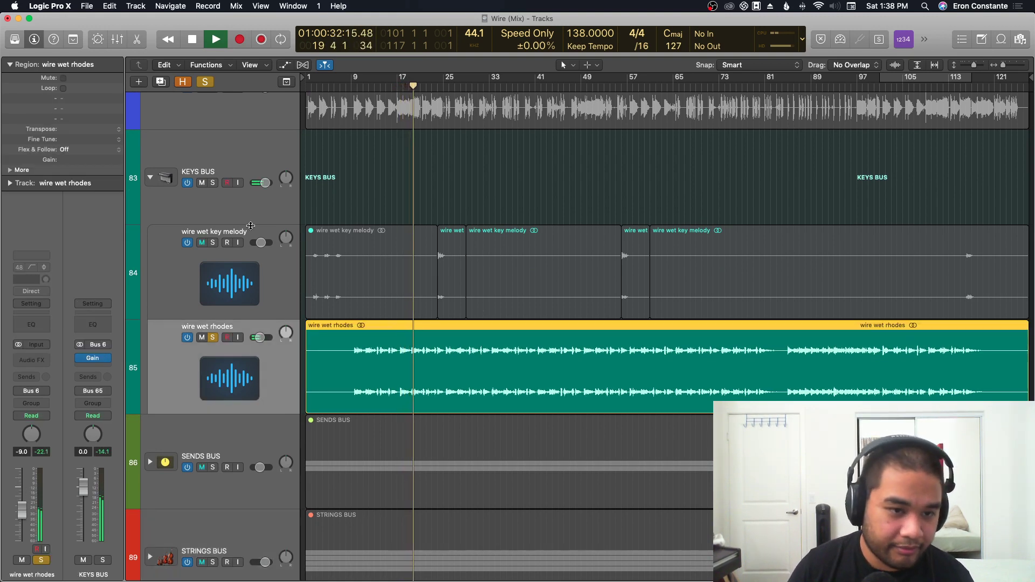
left_click(254, 195)
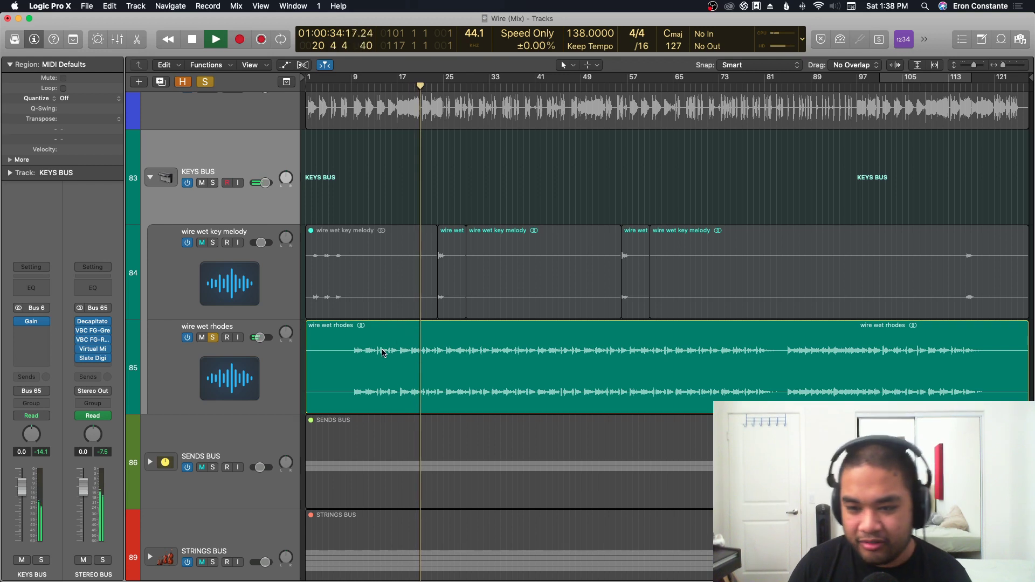
scroll(426, 370, "right", 2)
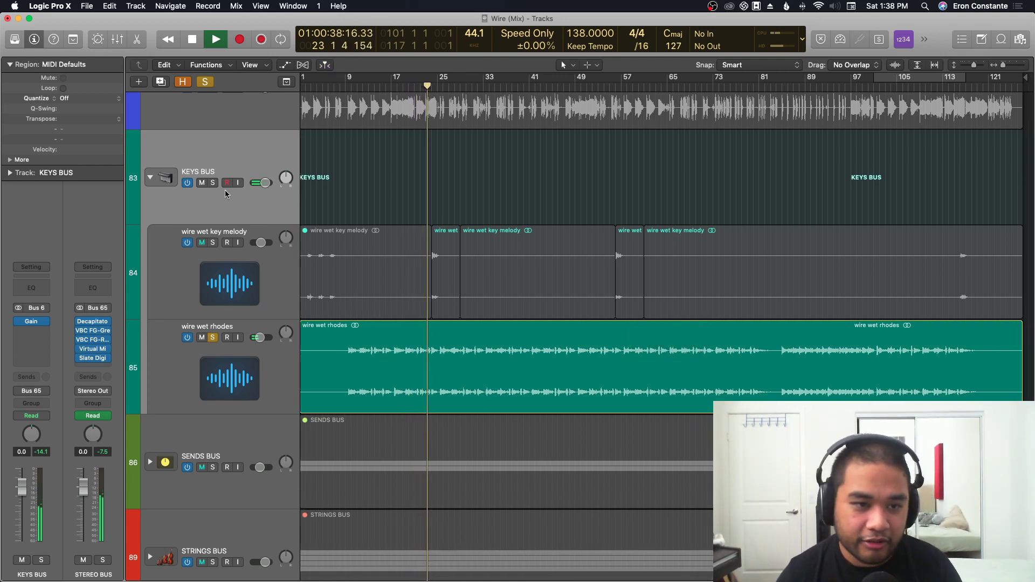
Stop playback, clear the rhodes solo, and collapse the KEYS BUS track stack.
key("space")
left_click(205, 82)
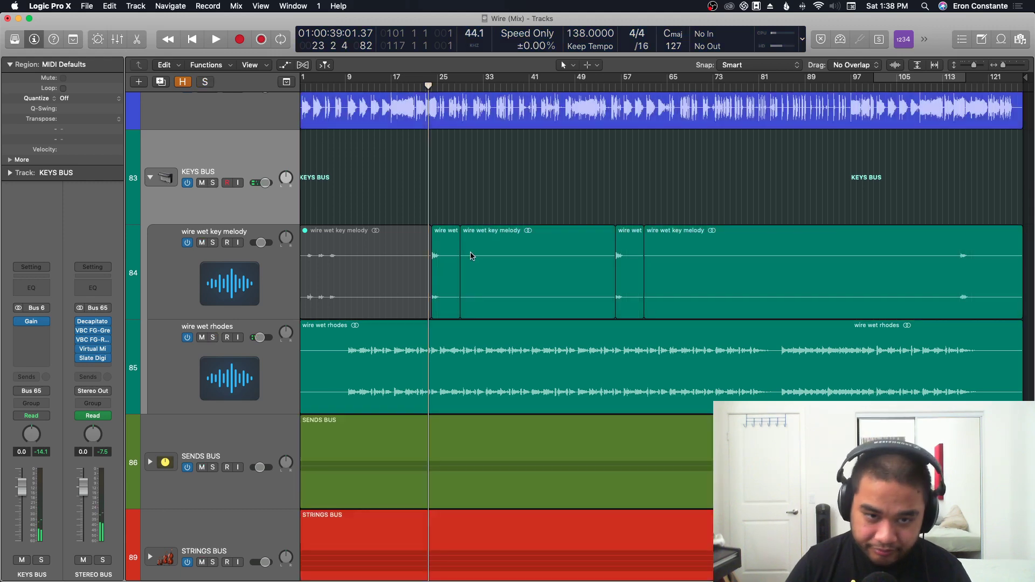
left_click(150, 360)
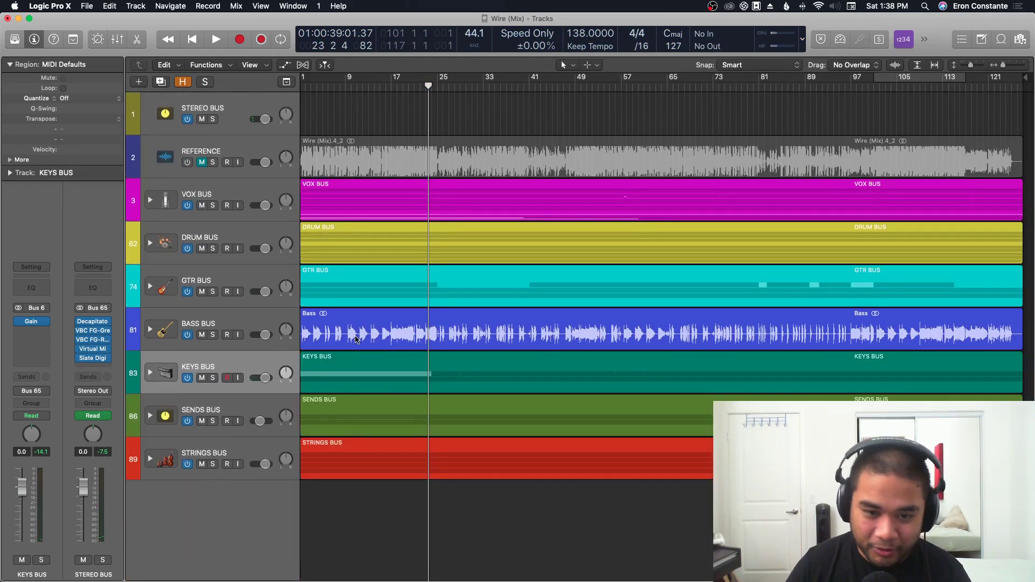
key("super+Up")
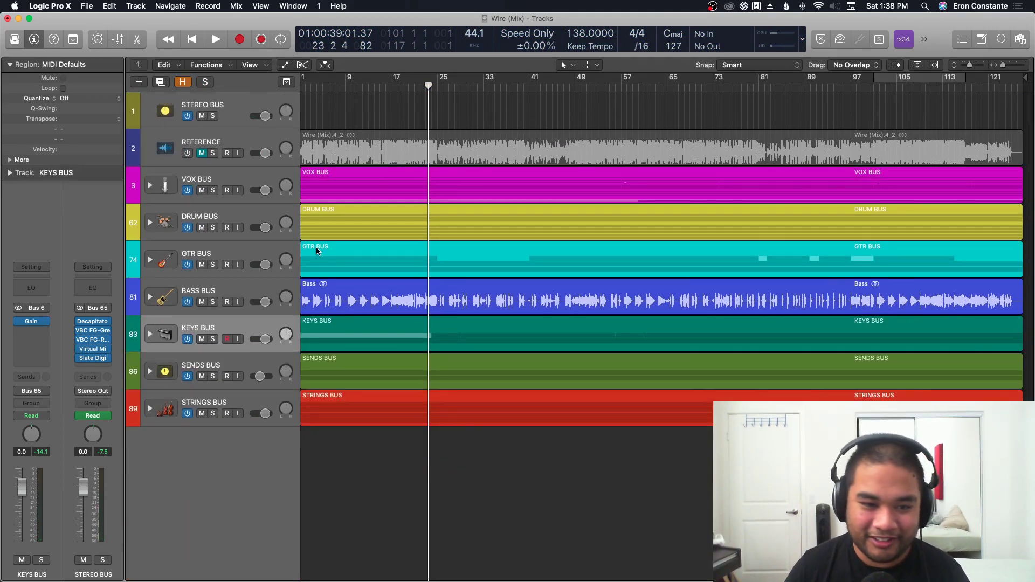
Play the full mix from bar 23 with all bus track stacks collapsed.
key("space")
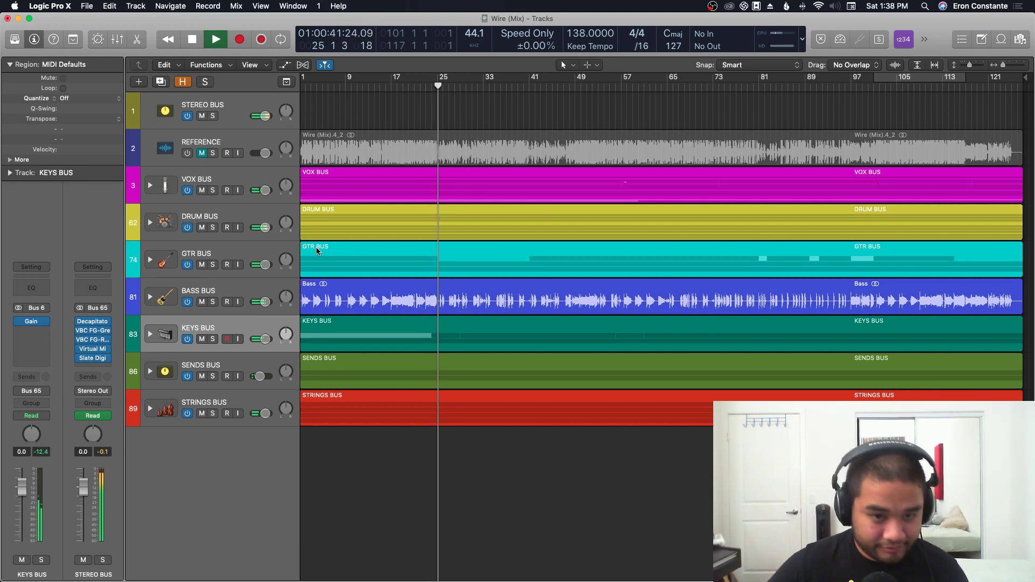
key("super+Down")
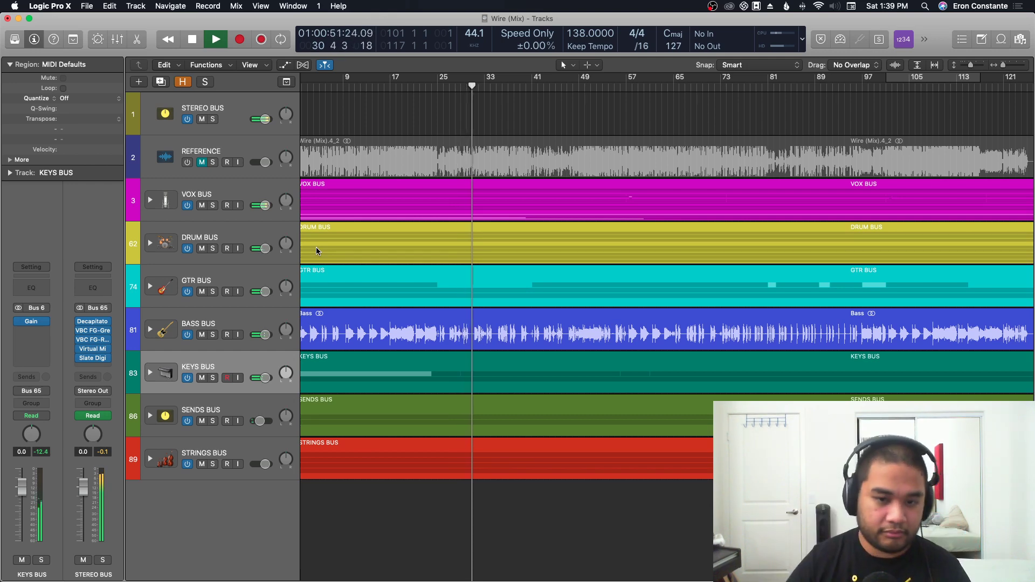
scroll(339, 256, "up", 2)
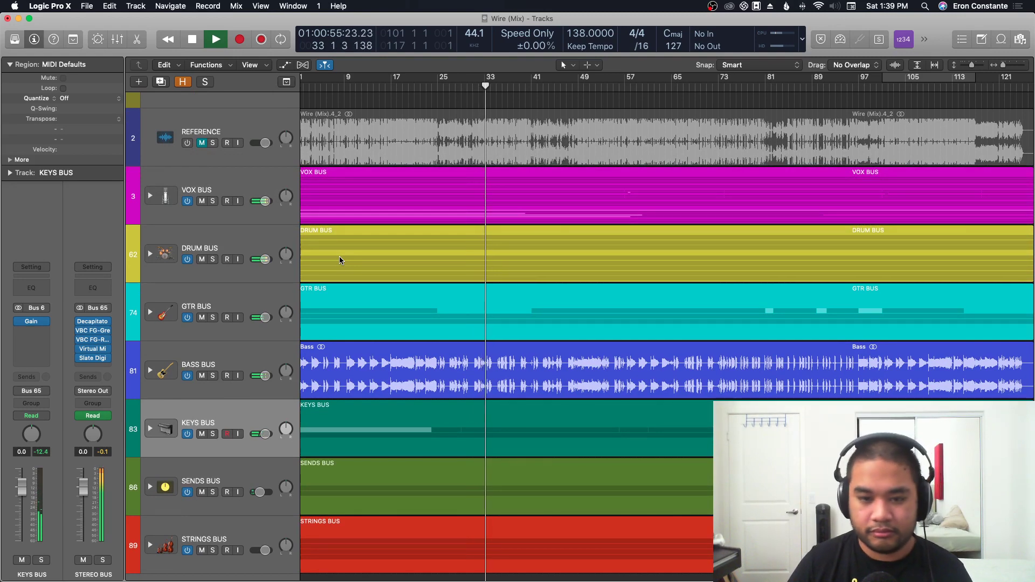
Expand the DRUM BUS track stack and solo the Tamb L and Tamb R tracks together.
left_click(207, 267)
scroll(406, 326, "down", 10)
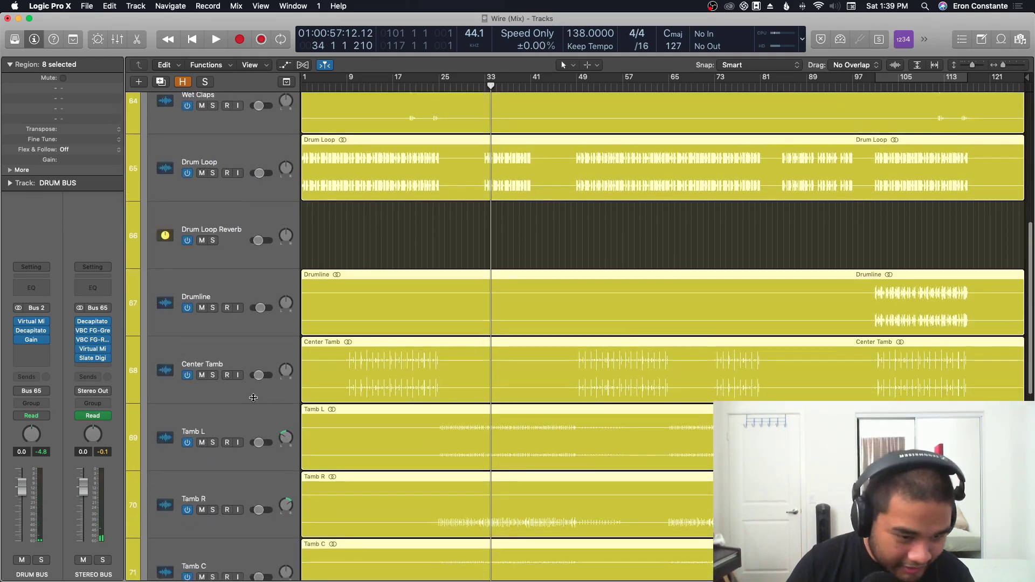
left_click(246, 426)
left_click(246, 478, "shift")
key("s")
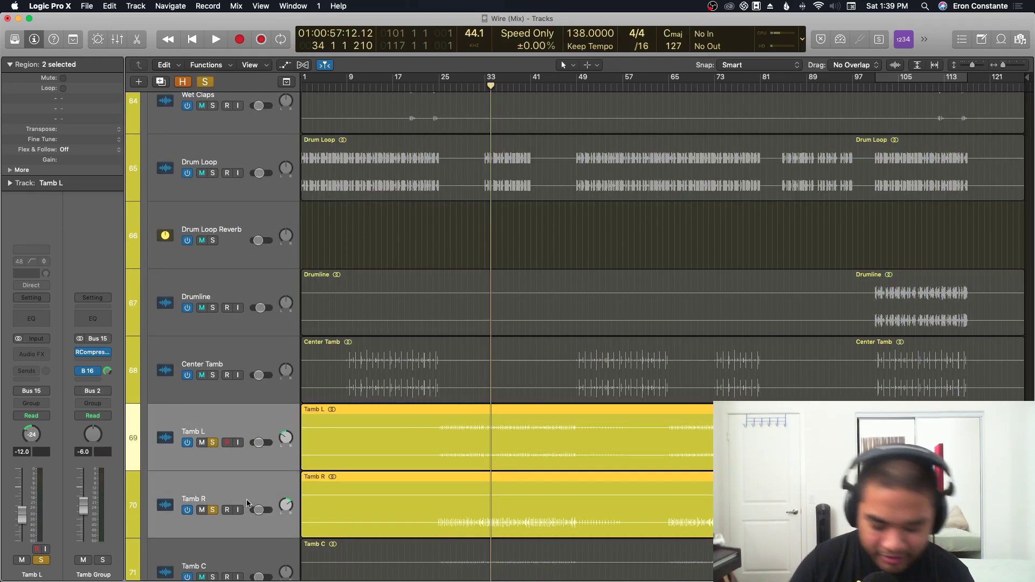
Play the soloed Tamb L and Tamb R tracks with the drum tracks in view.
key("space")
scroll(361, 331, "up", 5)
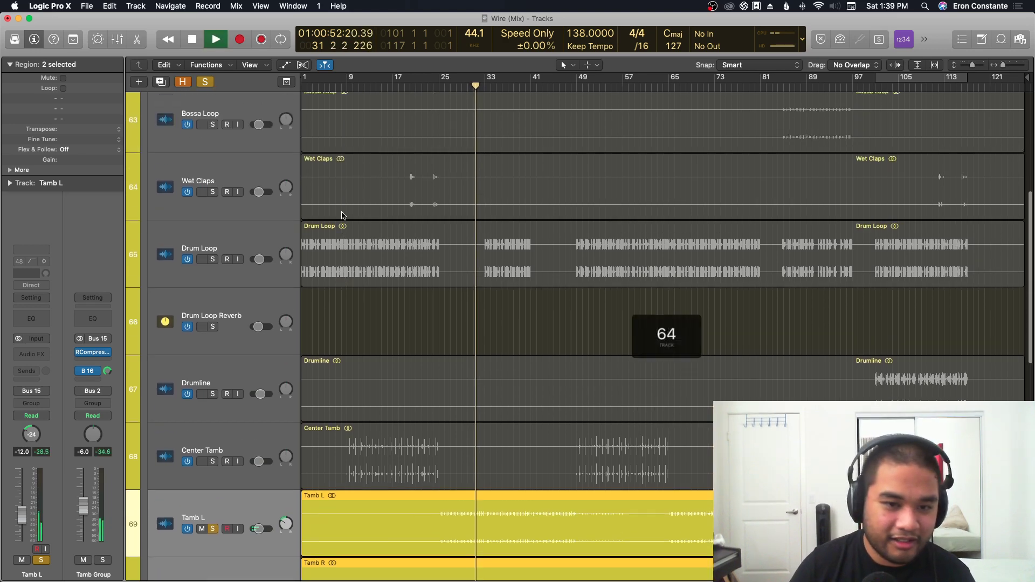
key("super+Up")
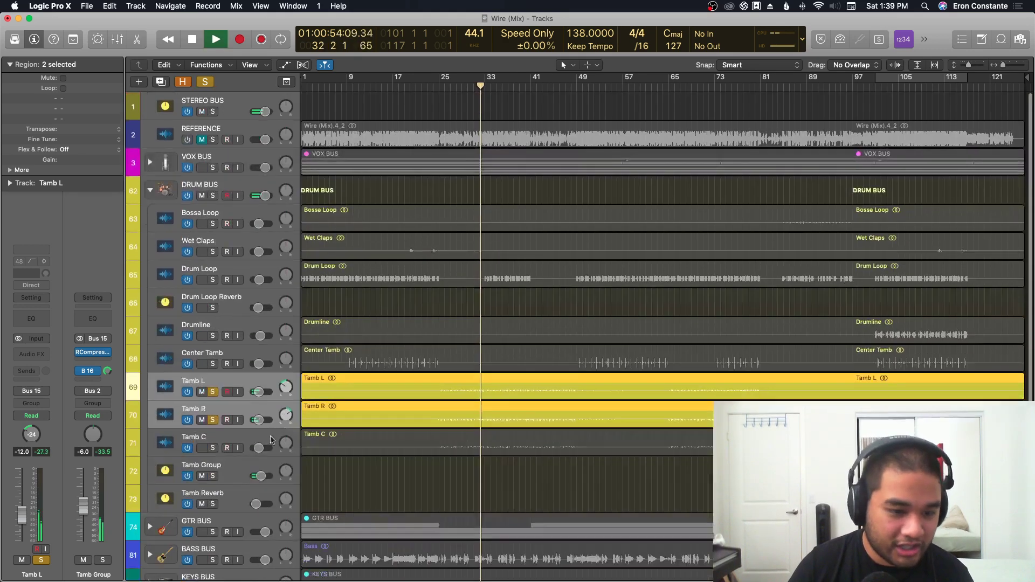
Replace the Tamb L and Tamb R solos with a solo on Tamb Group during playback.
left_click(241, 441)
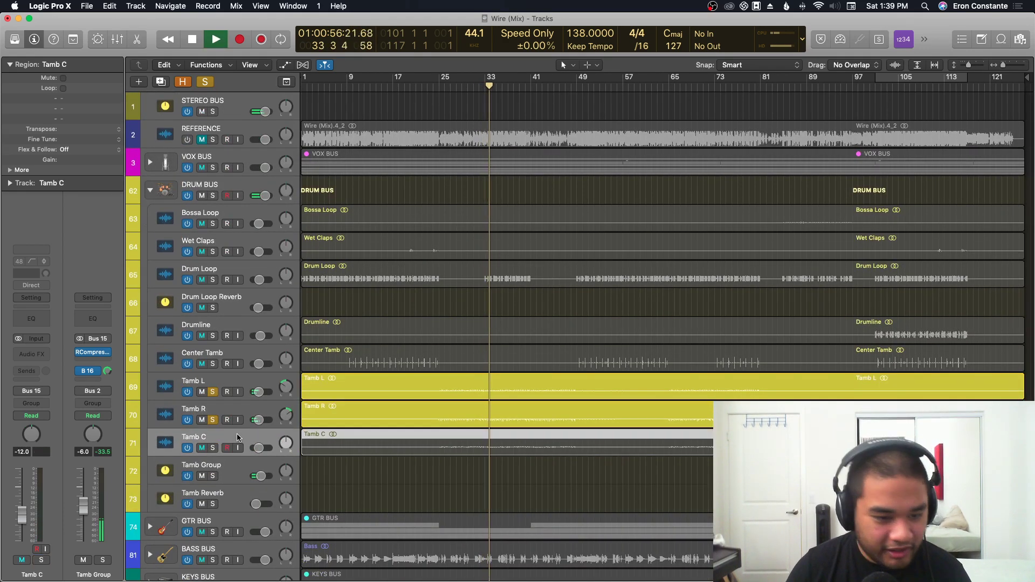
key("super+Down")
key("super+Down")
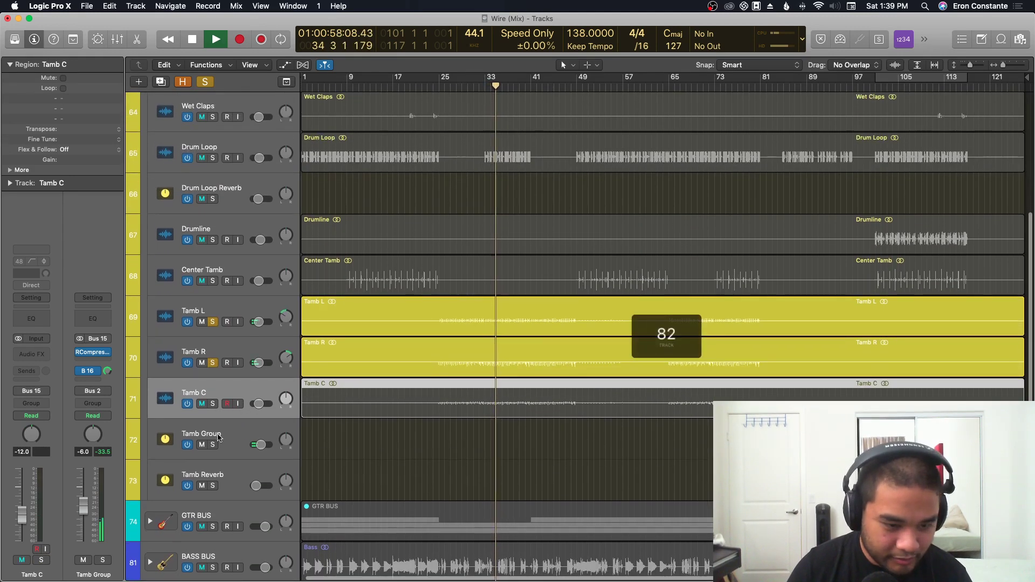
key("s")
left_click(241, 441)
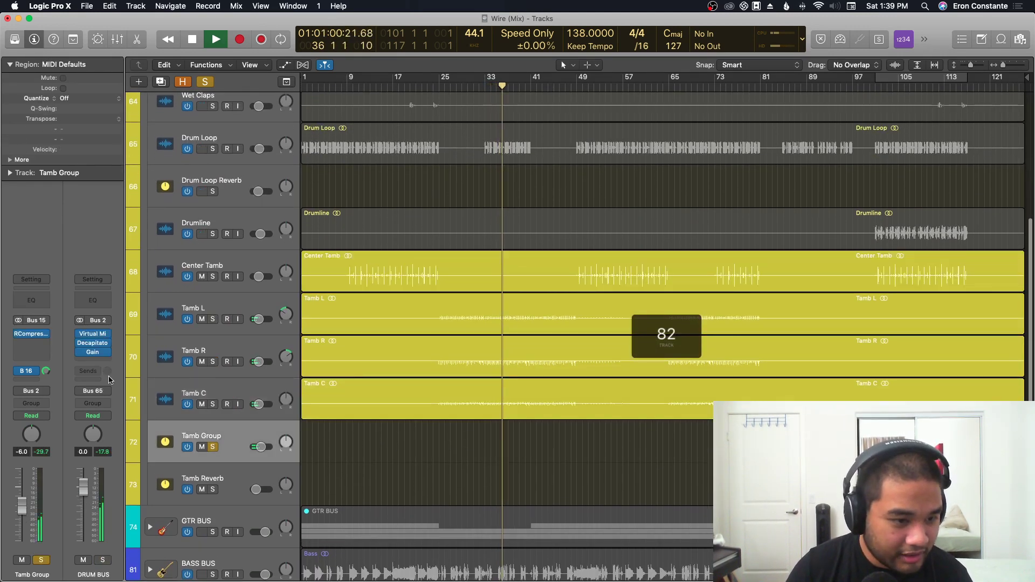
Follow the Tamb Group's Bus 16 send to Tamb Reverb, inspect its Nimbus plug-in, and close the plug-in window.
left_click(26, 371)
left_click(68, 287)
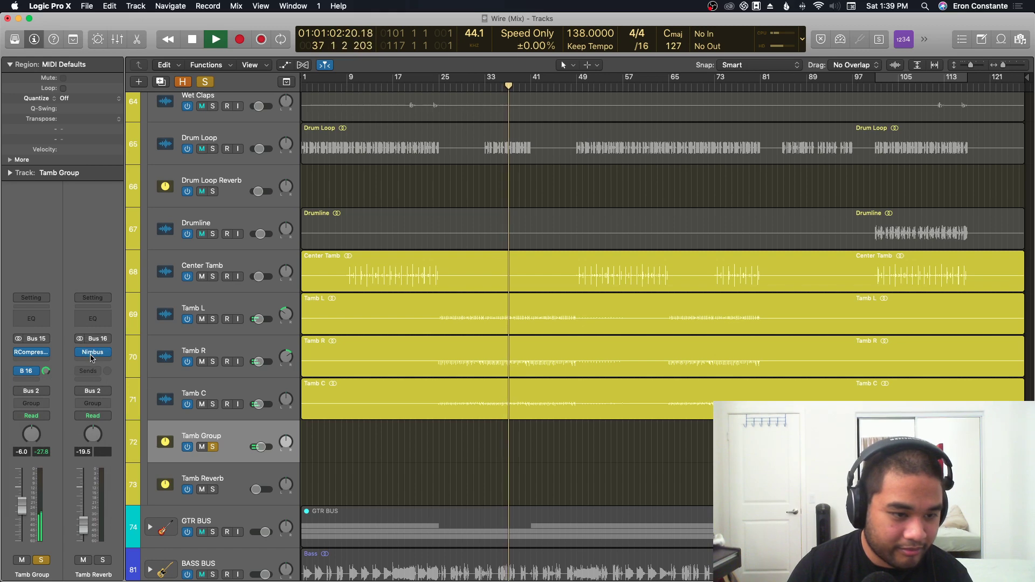
left_click(93, 352)
key("Escape")
left_click(92, 352)
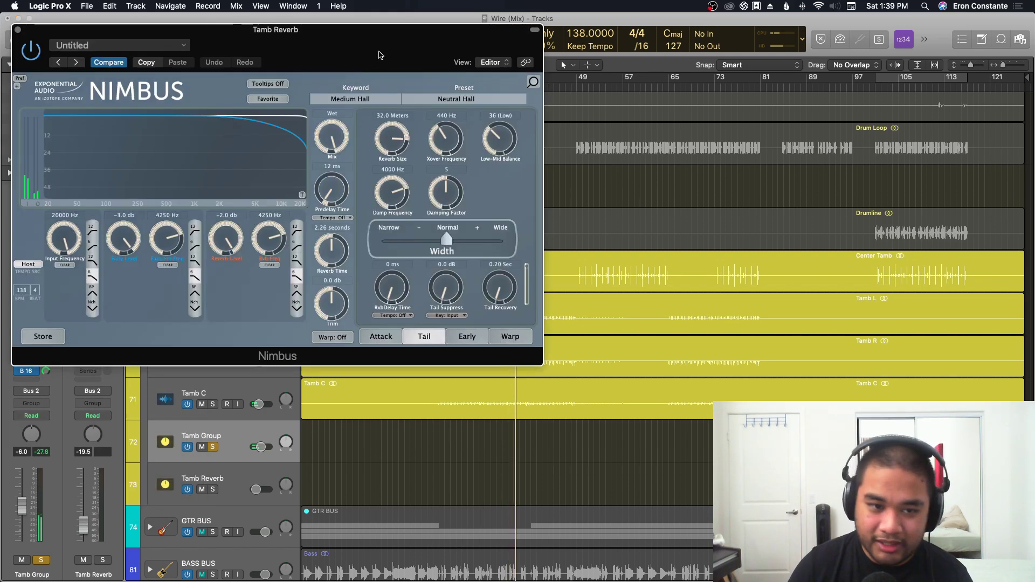
key("super+w")
Stop playback and clear the Tamb Group solo.
scroll(452, 265, "down", 4)
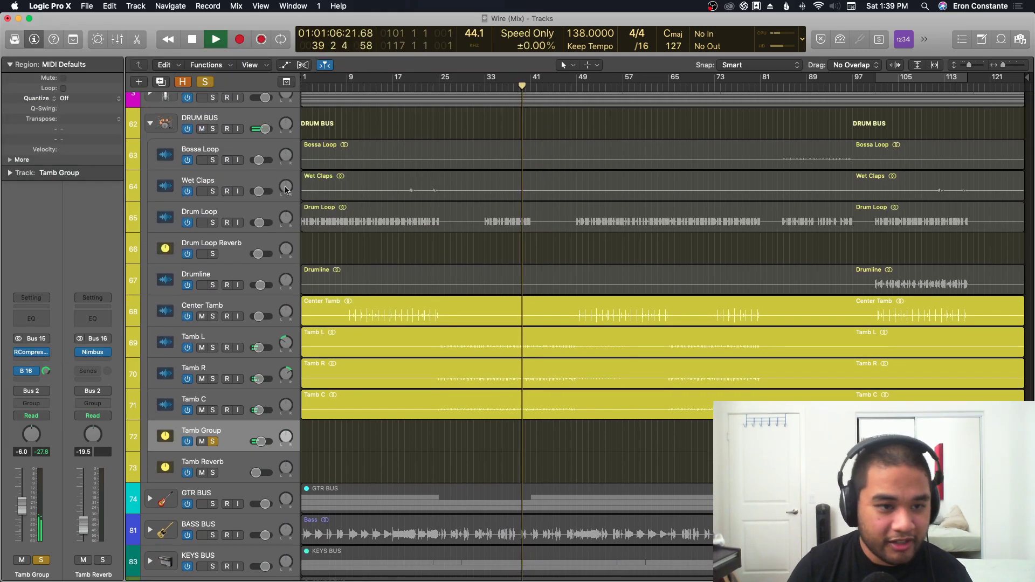
key("space")
left_click(204, 85)
scroll(431, 195, "down", 4)
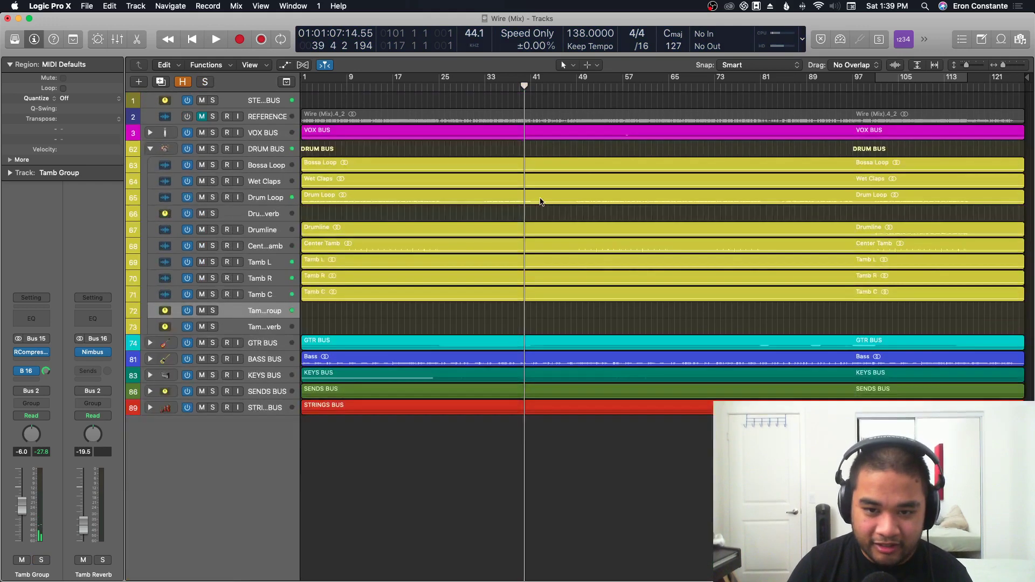
Resume full-mix playback from bar 39 and collapse the DRUM BUS track stack.
scroll(540, 201, "up", 2)
key("space")
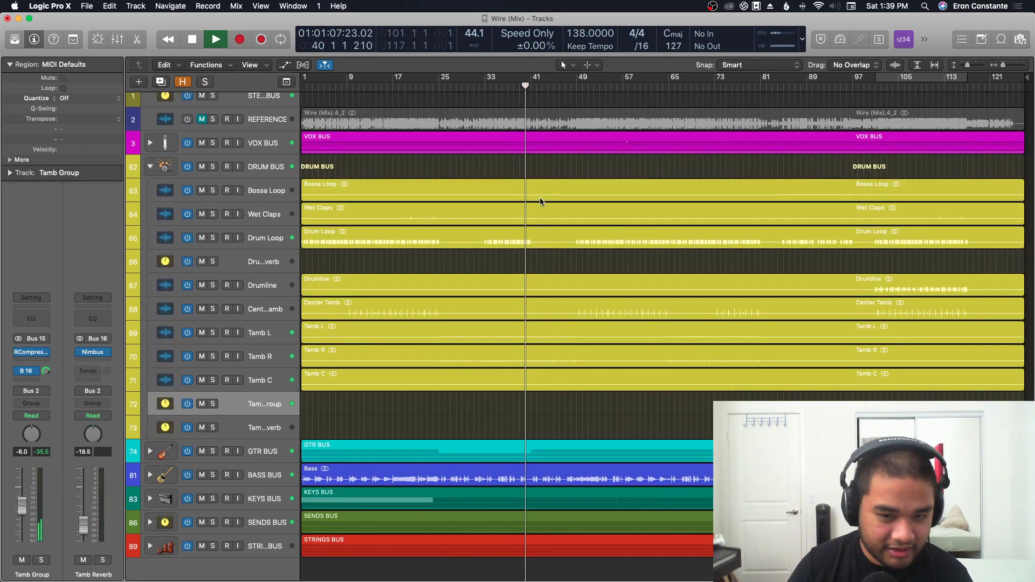
scroll(546, 203, "up", 3)
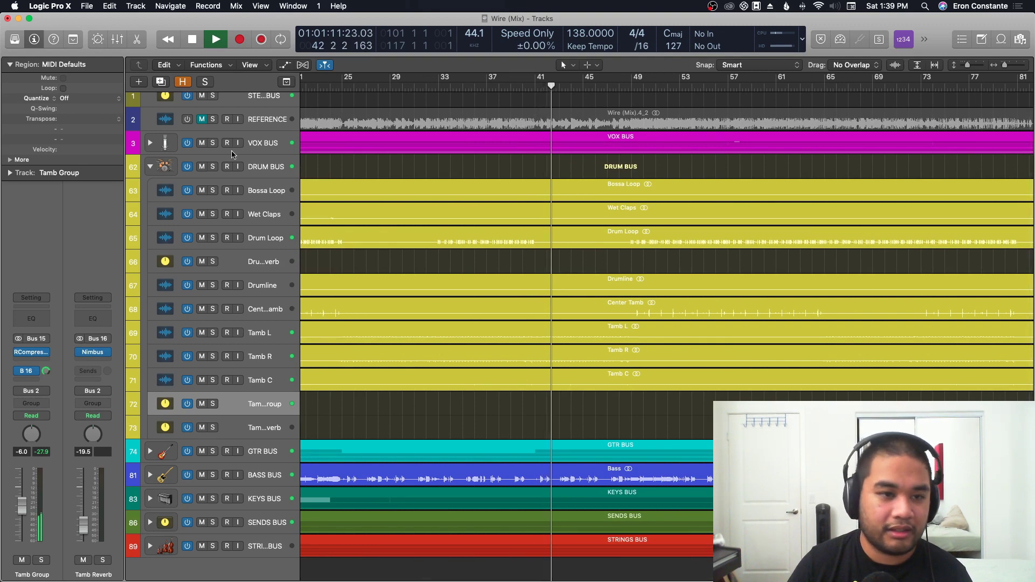
left_click(150, 166)
scroll(339, 242, "up", 2)
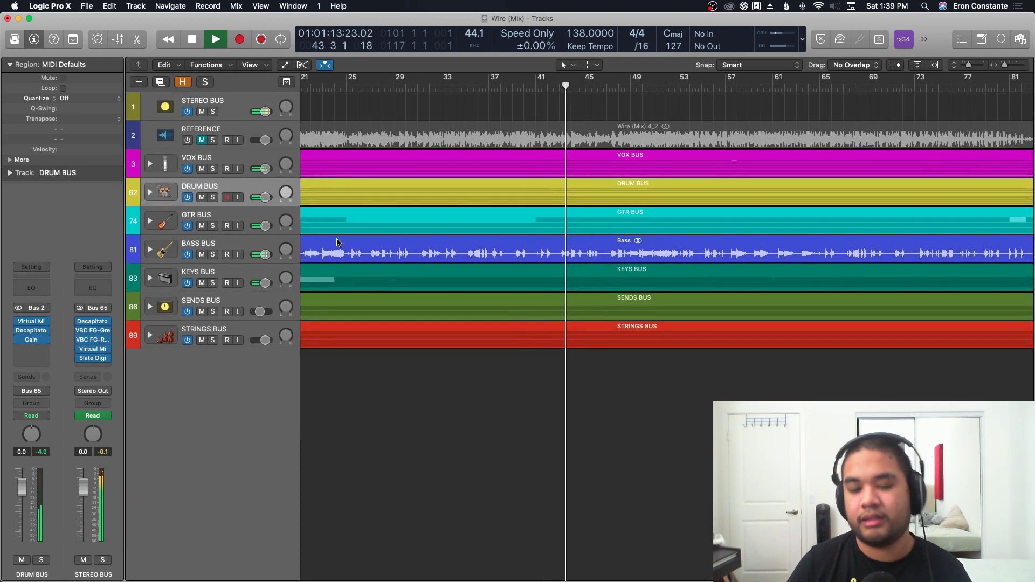
Fit the whole arrangement in the view and expand the VOX BUS track stack during playback.
scroll(336, 243, "up", 2)
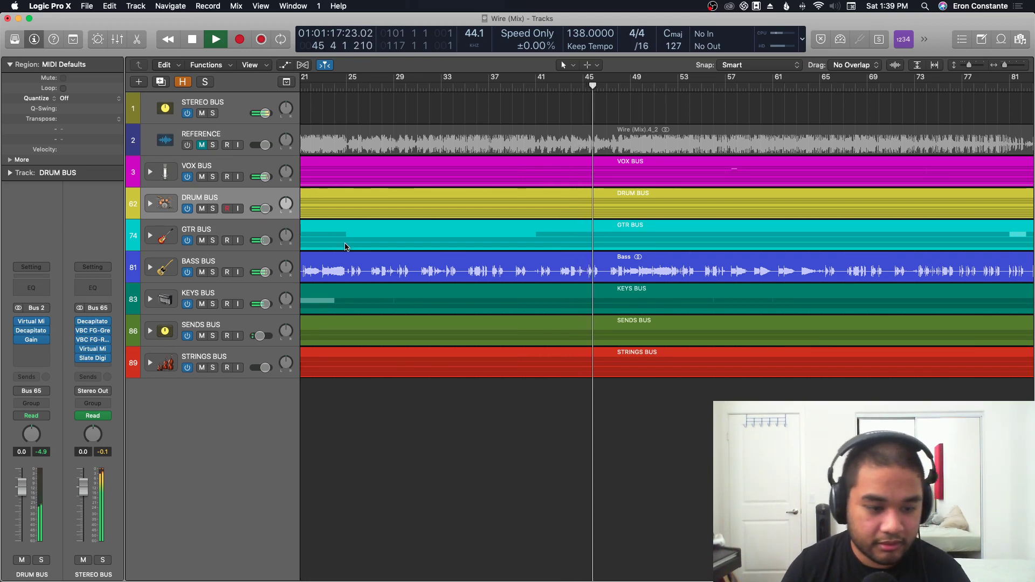
scroll(413, 323, "up", 3)
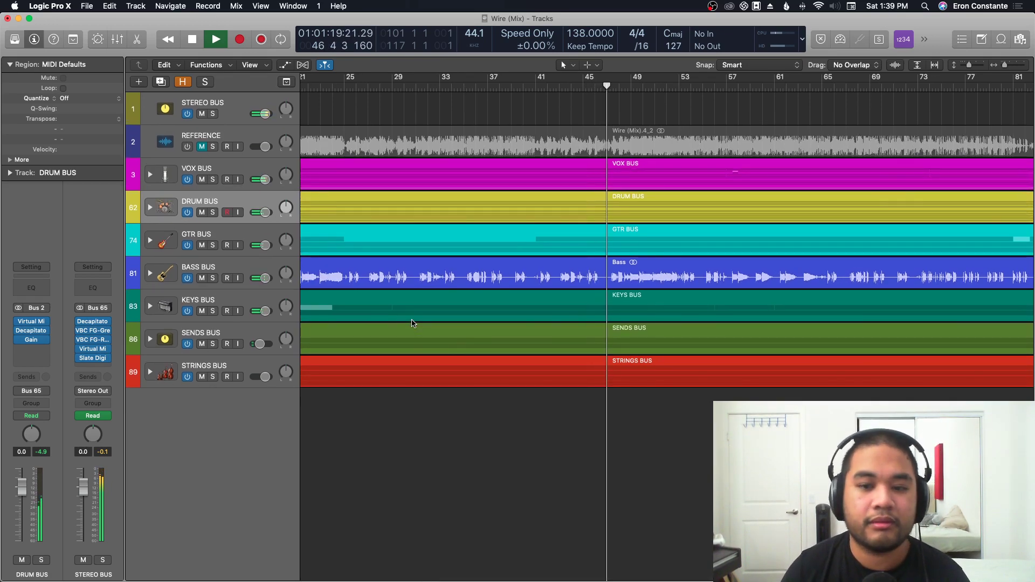
key("z")
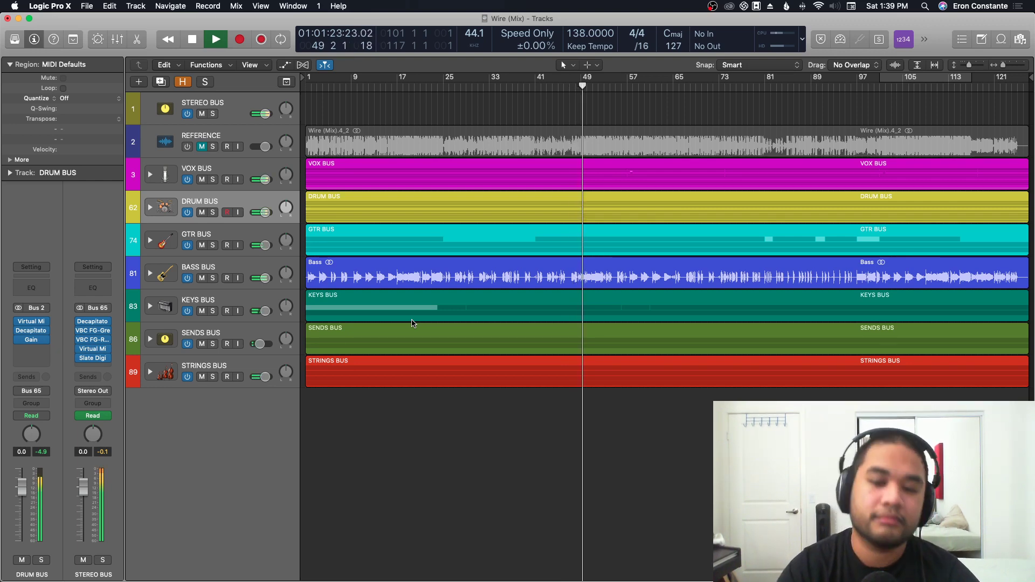
left_click(152, 180)
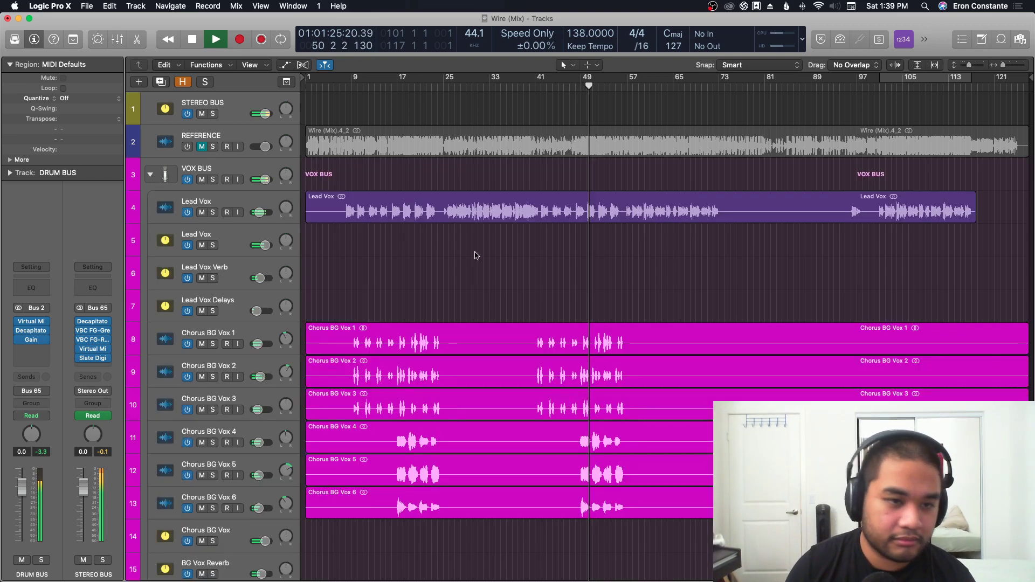
Look through the tracks inside VOX BUS, from the lead vocal to the Build Up Harm parts, stopping playback along the way.
scroll(475, 255, "down", 10)
scroll(475, 256, "down", 8)
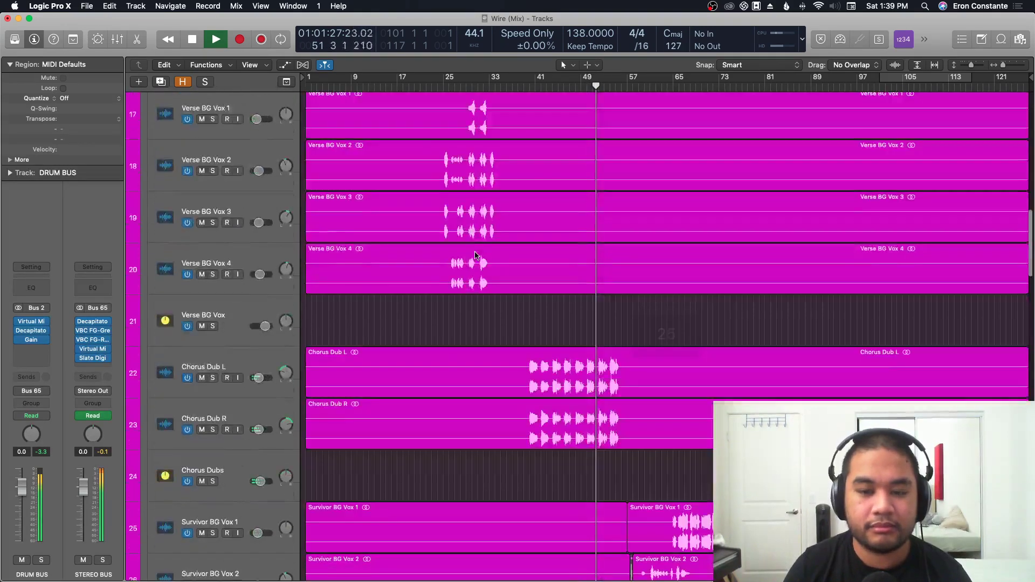
scroll(469, 250, "down", 8)
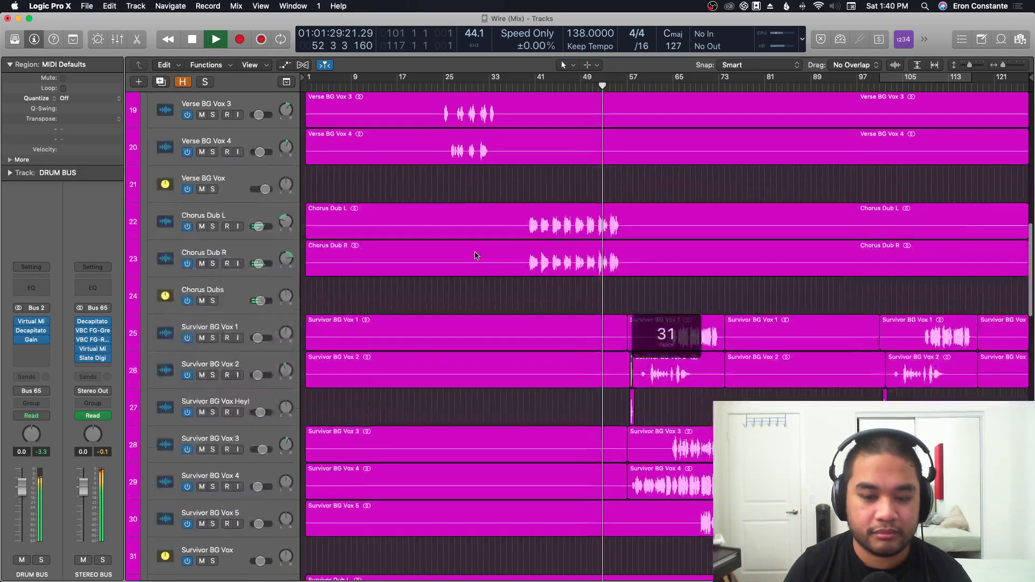
scroll(475, 255, "up", 18)
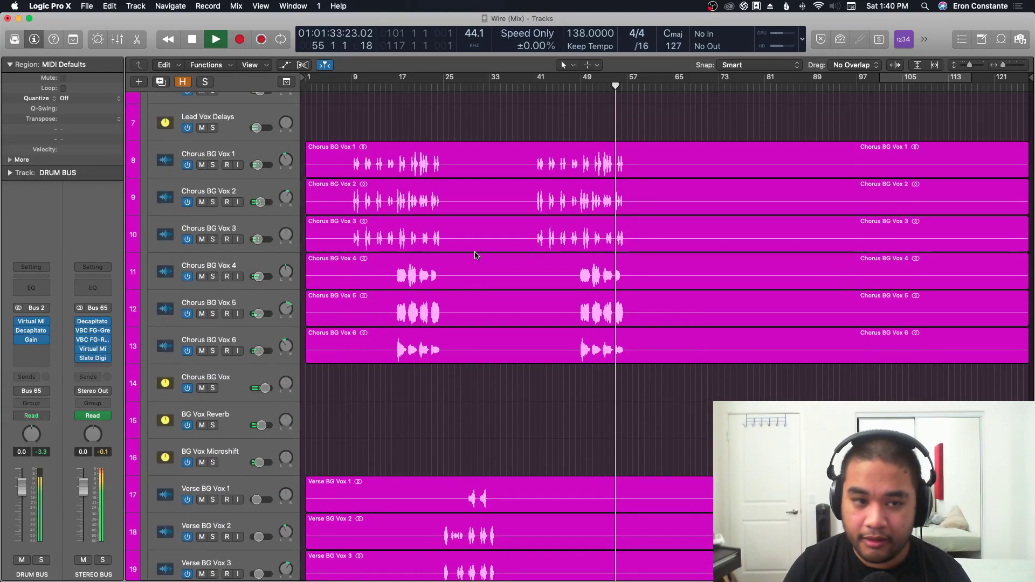
scroll(475, 256, "up", 6)
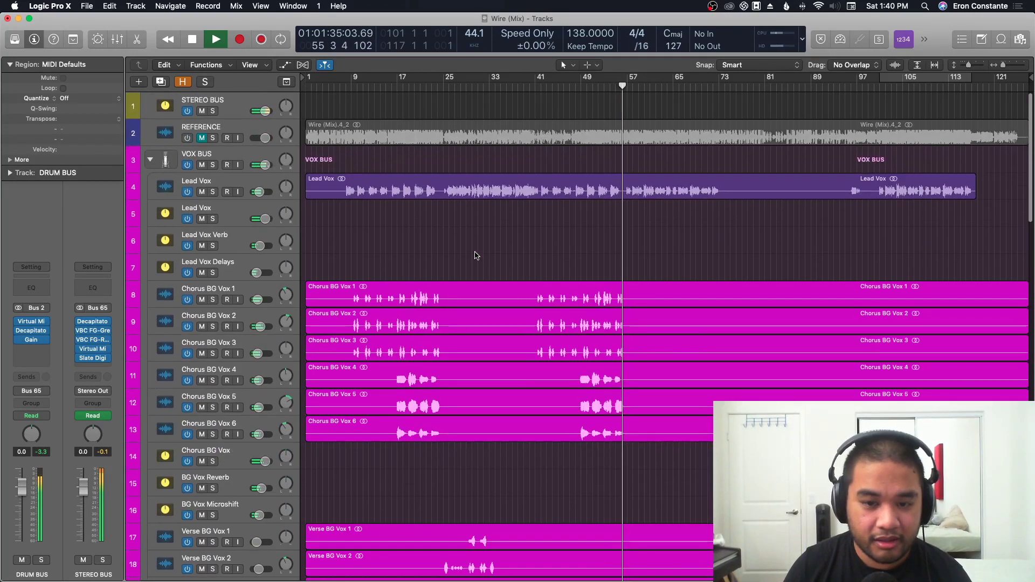
key("space")
scroll(475, 255, "down", 20)
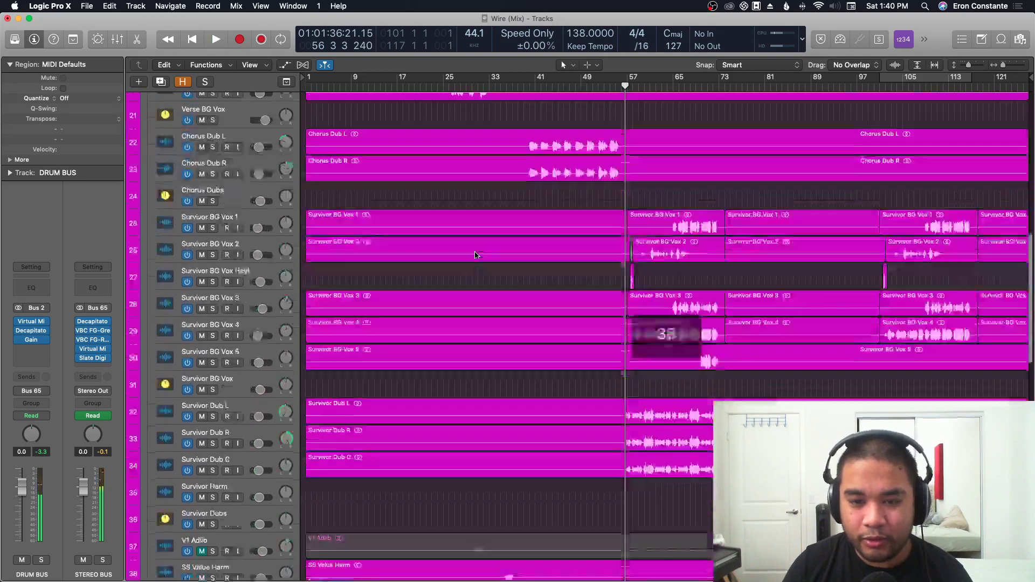
scroll(475, 255, "down", 9)
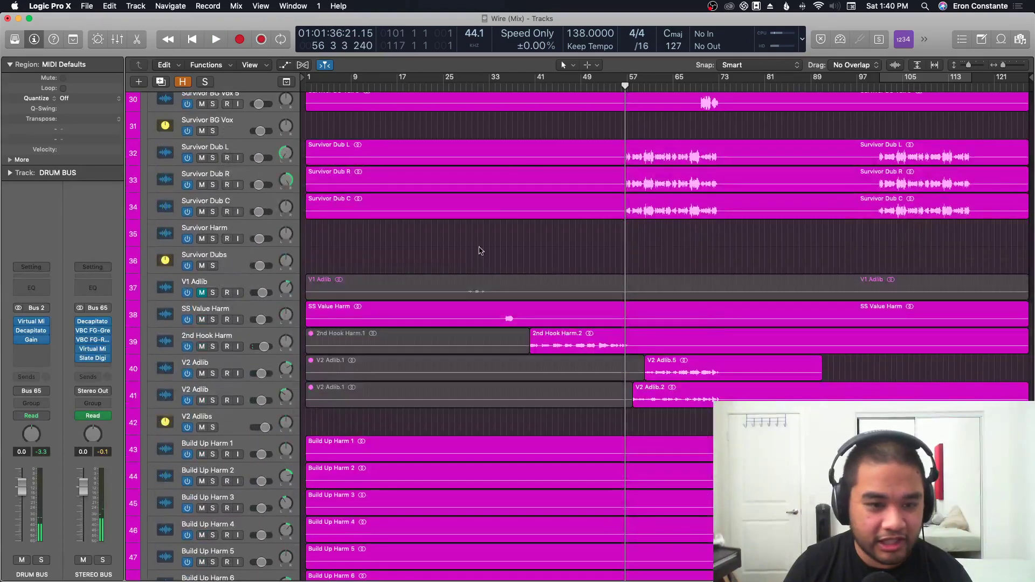
Solo the 2nd Hook Harm track, select its 2nd Hook Harm.2 region, and play it from around bar 41.
left_click(535, 87)
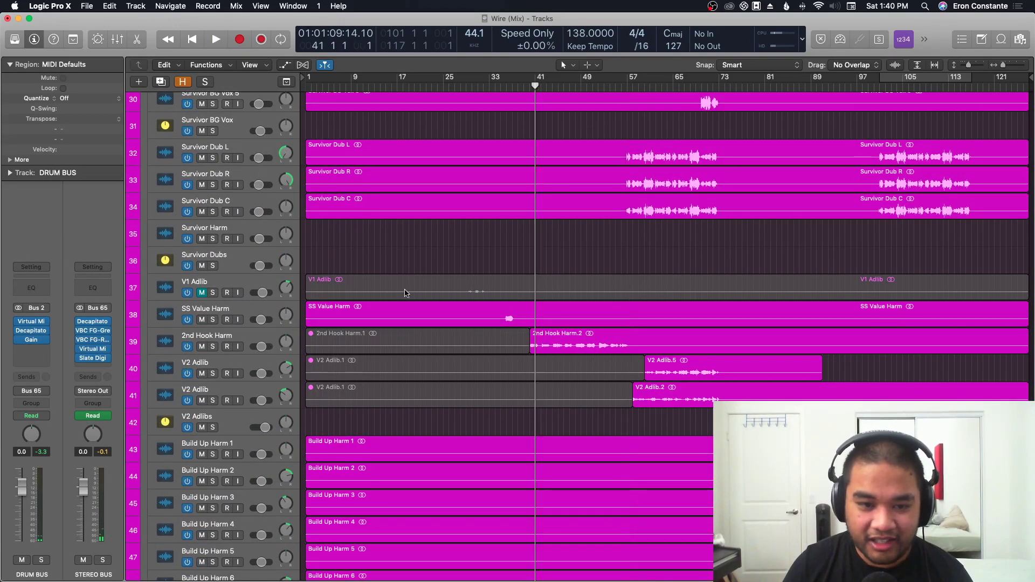
left_click(240, 340)
key("s")
key("super+Down")
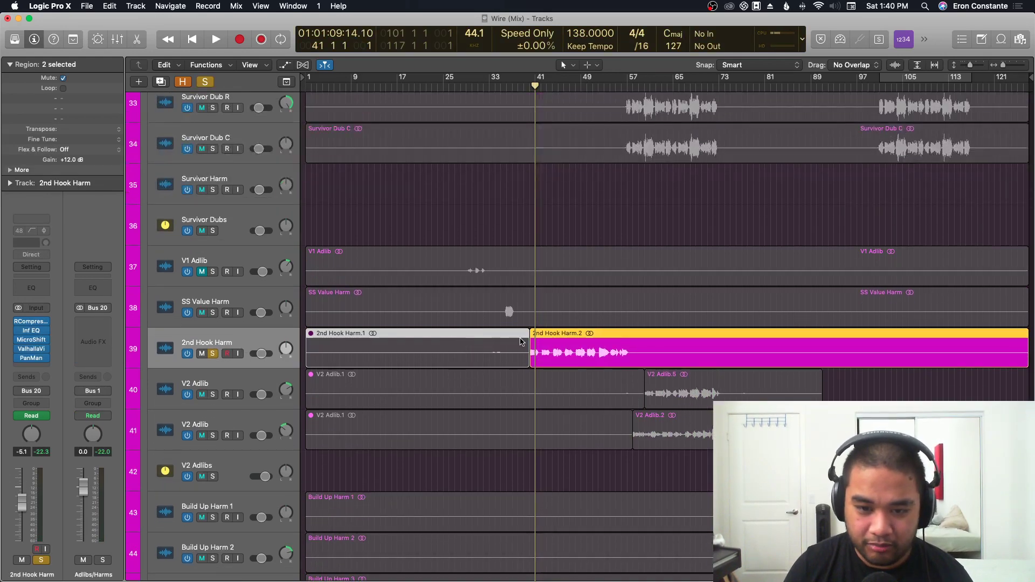
left_click(573, 400)
left_click(558, 347)
key("space")
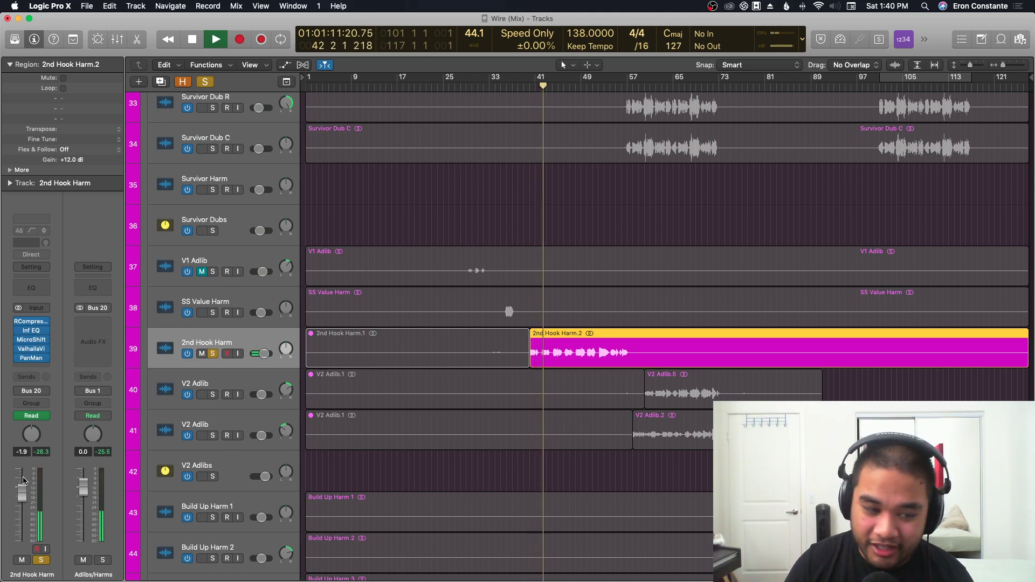
Clear the 2nd Hook Harm solo and set its volume fader to -2.7 dB during full-mix playback.
key("s")
key("super+Up")
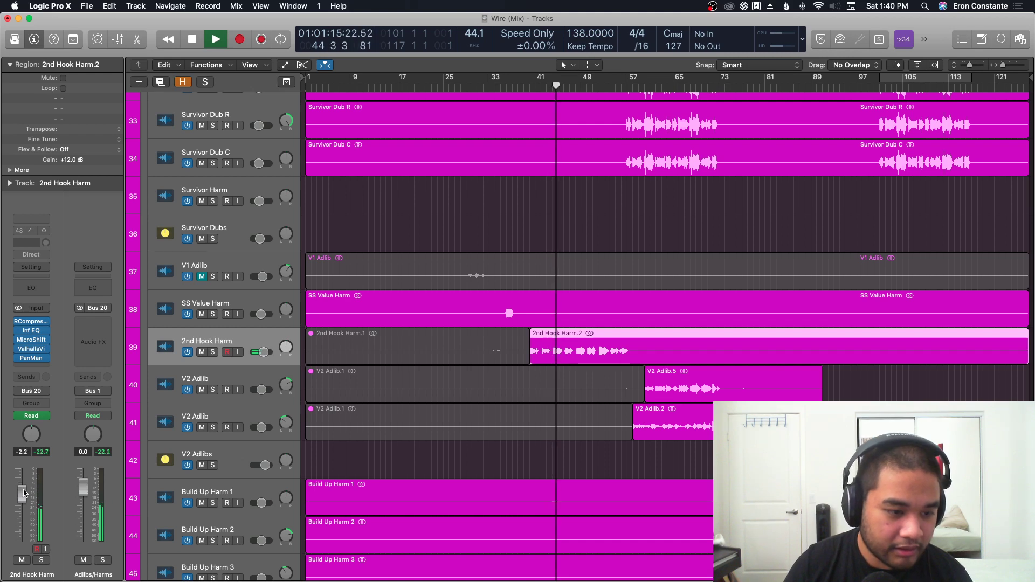
left_click_drag(23, 490, 24, 495)
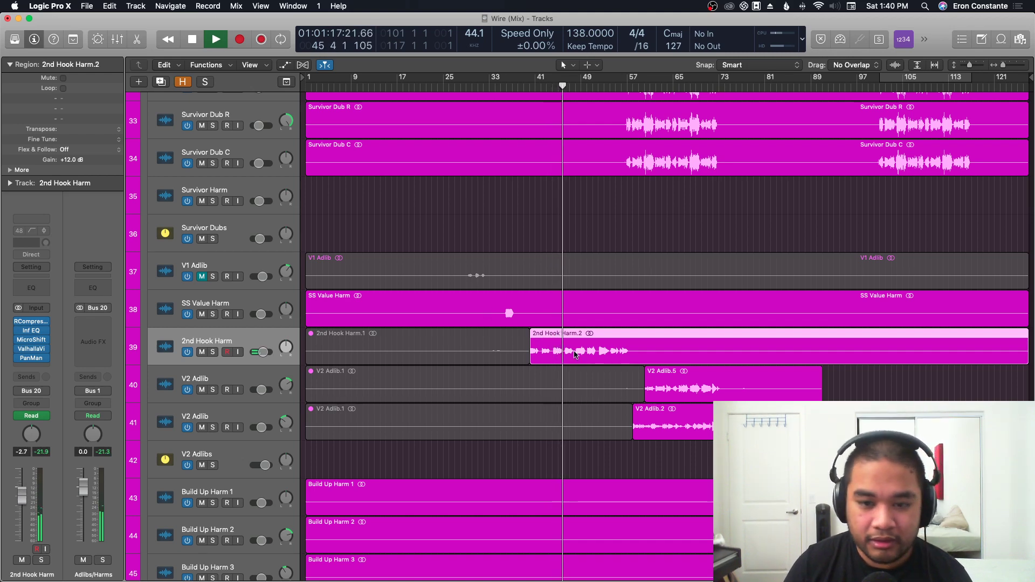
Inspect the MicroShift plug-in on 2nd Hook Harm during full-mix playback, close its window, and stop playback.
key("super+Right")
key("super+Right")
key("super+Left")
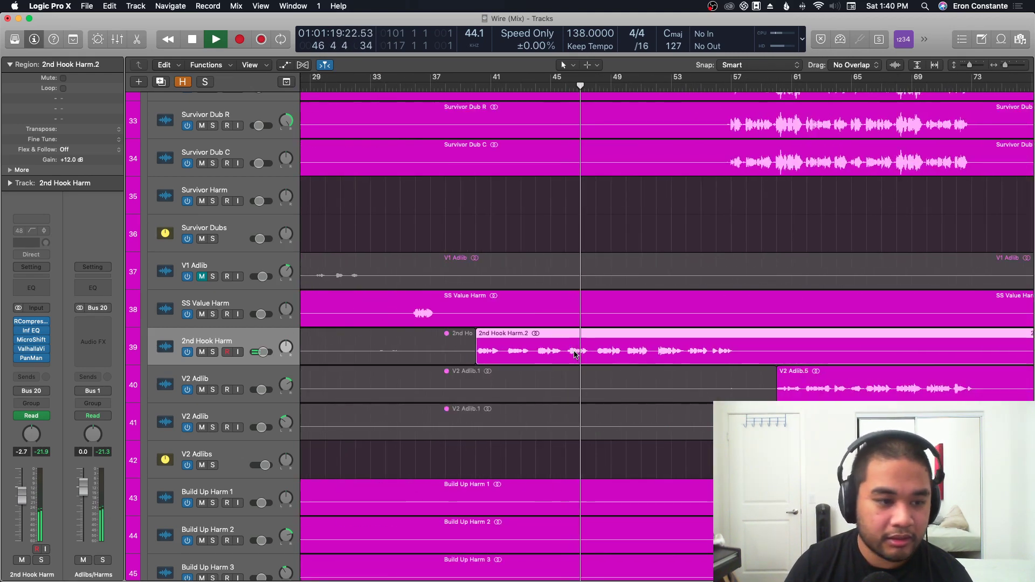
key("super+Left")
key("super+Left")
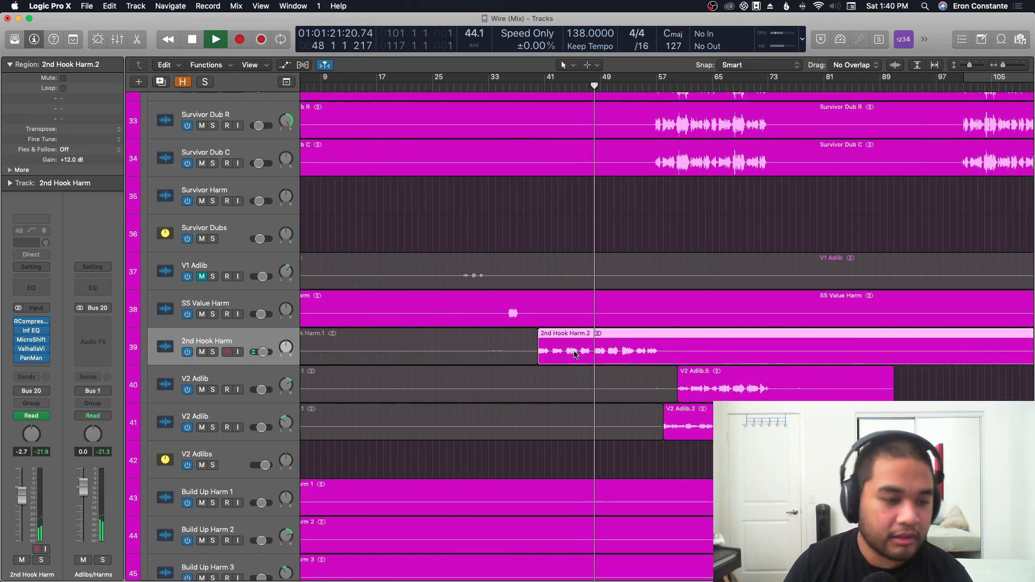
left_click(33, 341)
left_click_drag(255, 43, 538, 54)
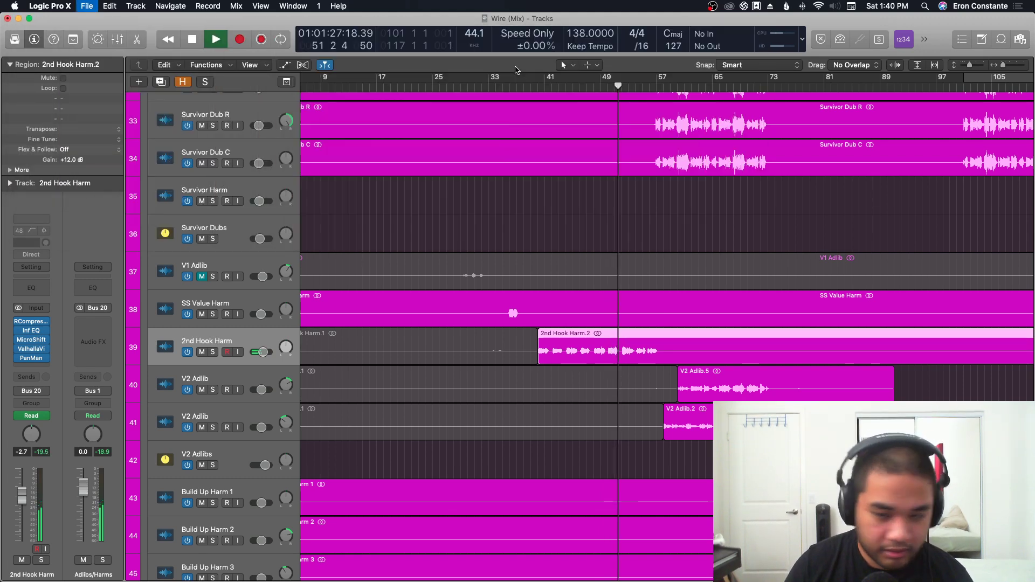
key("super+w")
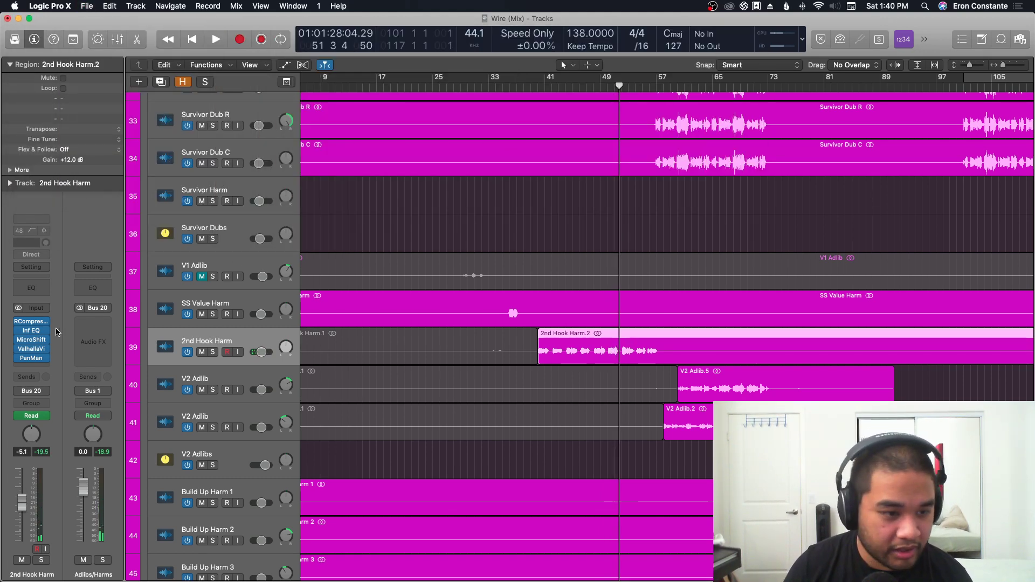
Open ValhallaVintageVerb on 2nd Hook Harm, audition the soloed 2nd Hook Harm.2 region through it, and close the plug-in window.
left_click(31, 351)
left_click_drag(239, 57, 420, 56)
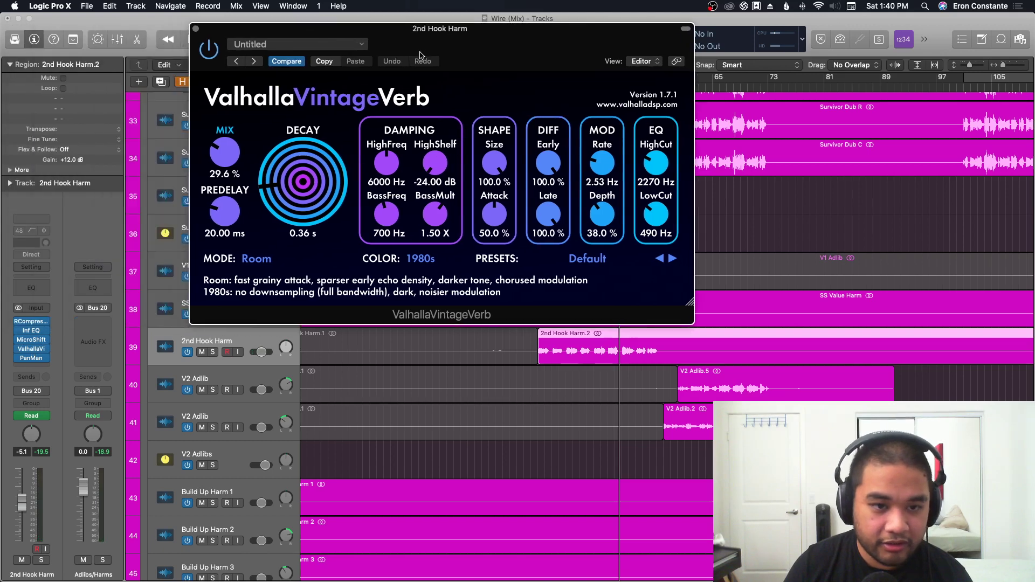
key("s")
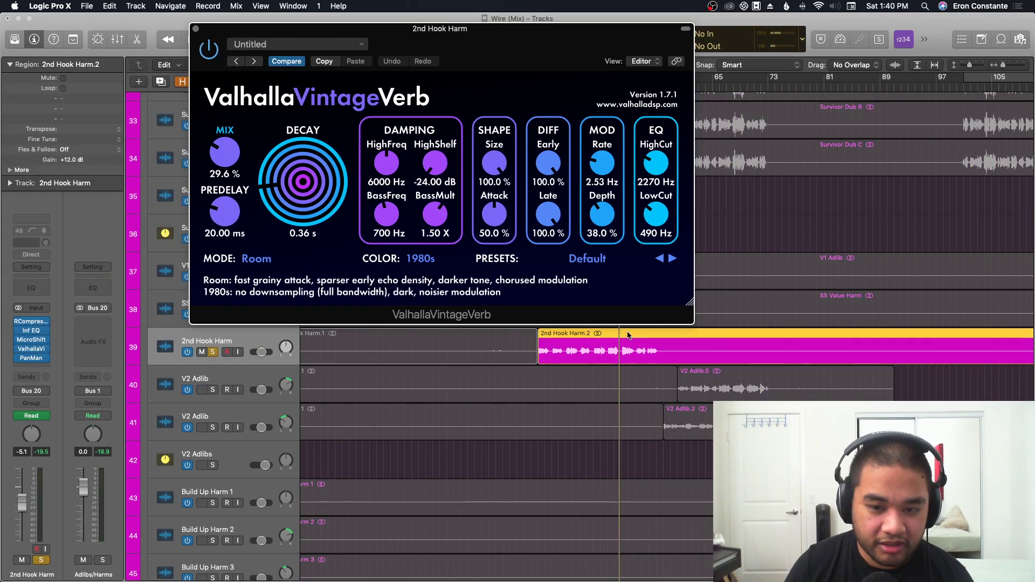
left_click(596, 375)
left_click(593, 342)
key("space")
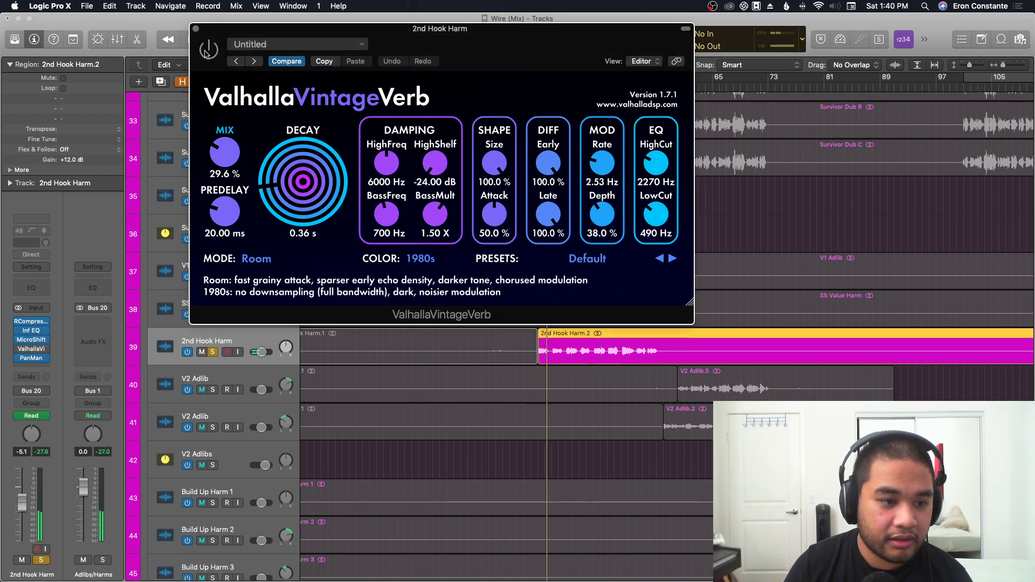
left_click(195, 29)
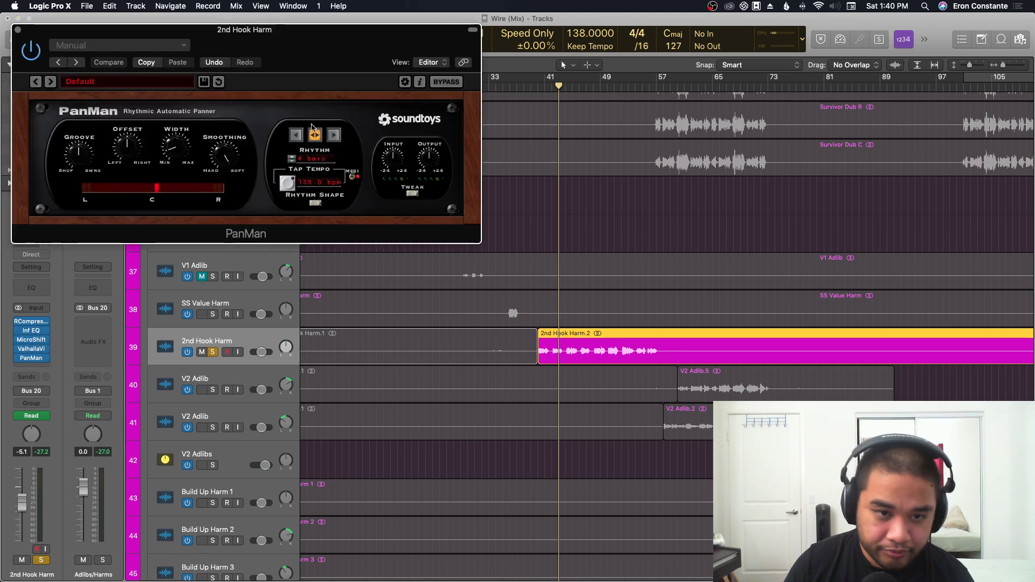
Inspect the PanMan settings on 2nd Hook Harm and audition the soloed vocal with the plug-in window open.
left_click_drag(279, 65, 435, 66)
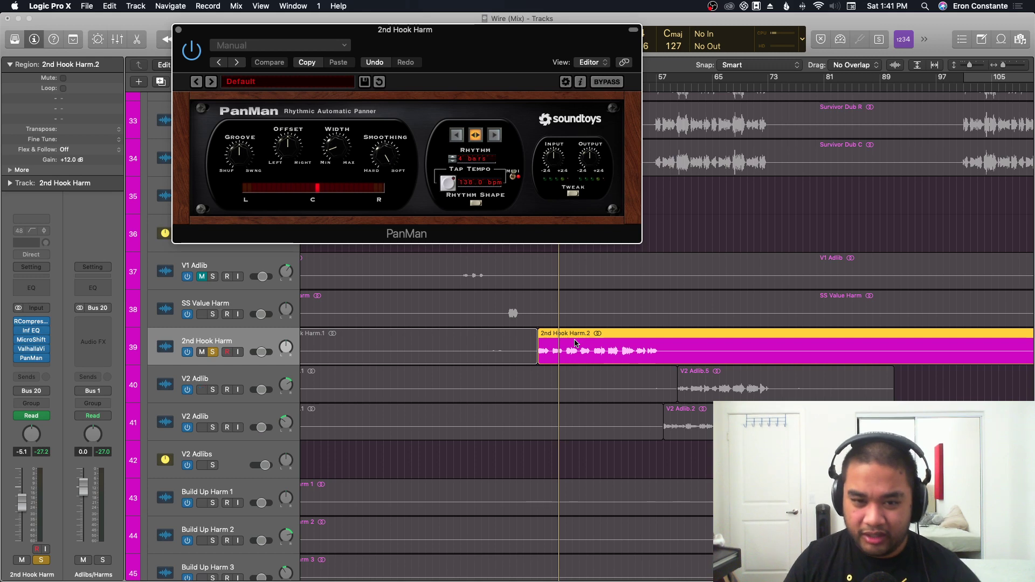
key("space")
key("space")
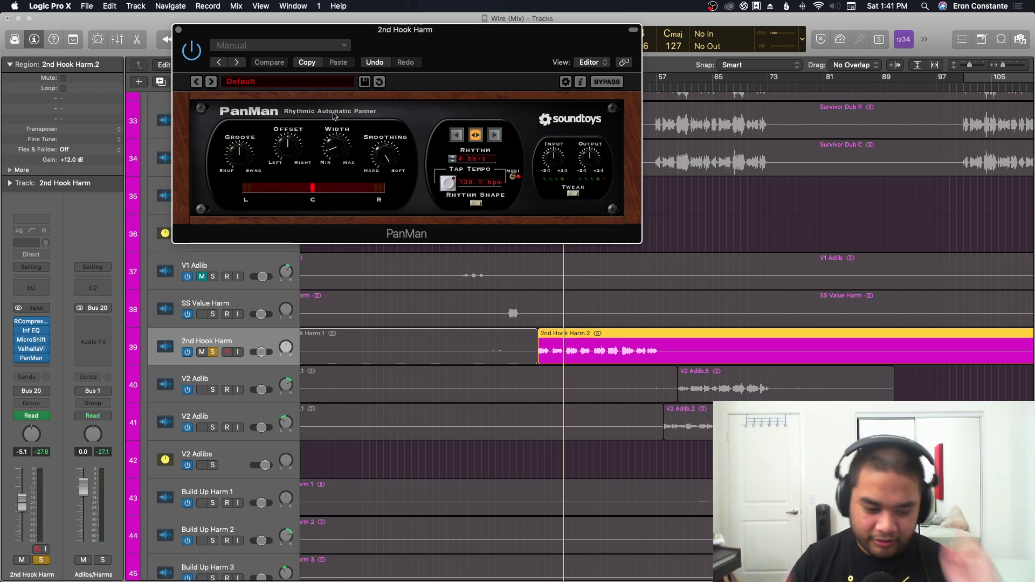
left_click_drag(457, 64, 482, 108)
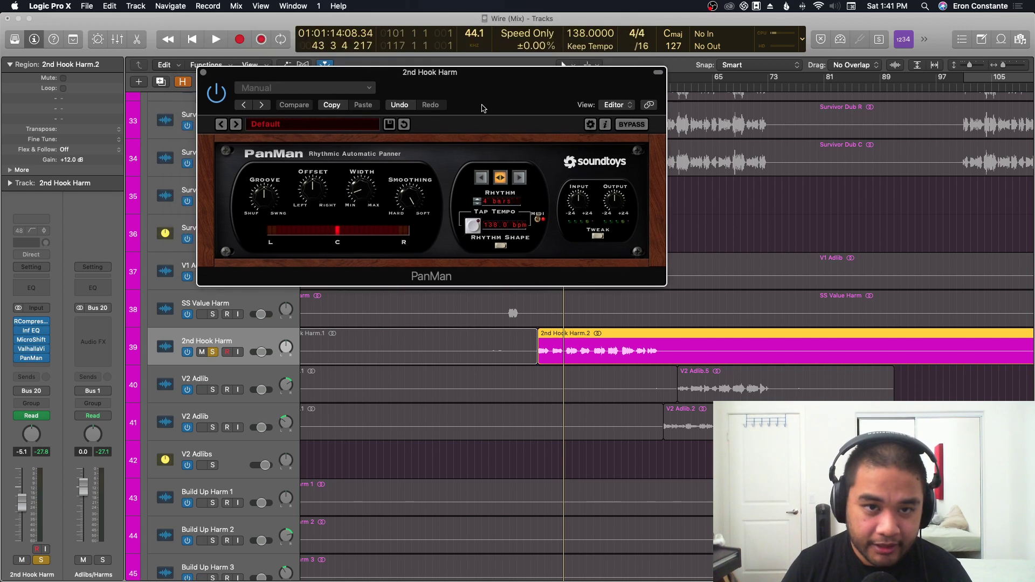
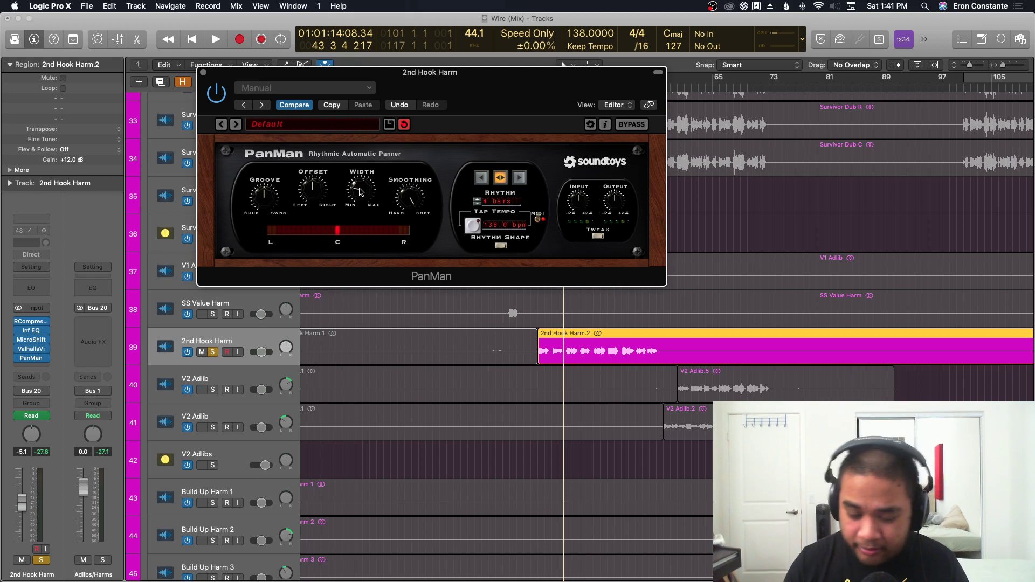
Clear the 2nd Hook Harm solo and try a wider PanMan Width setting while playing the full mix.
key("space")
key("space")
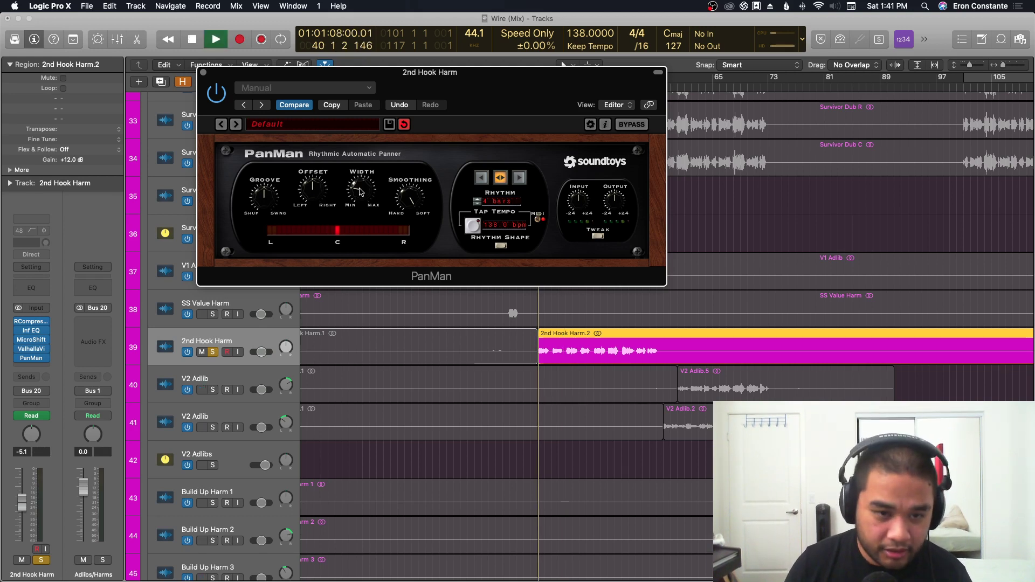
key("ctrl+s")
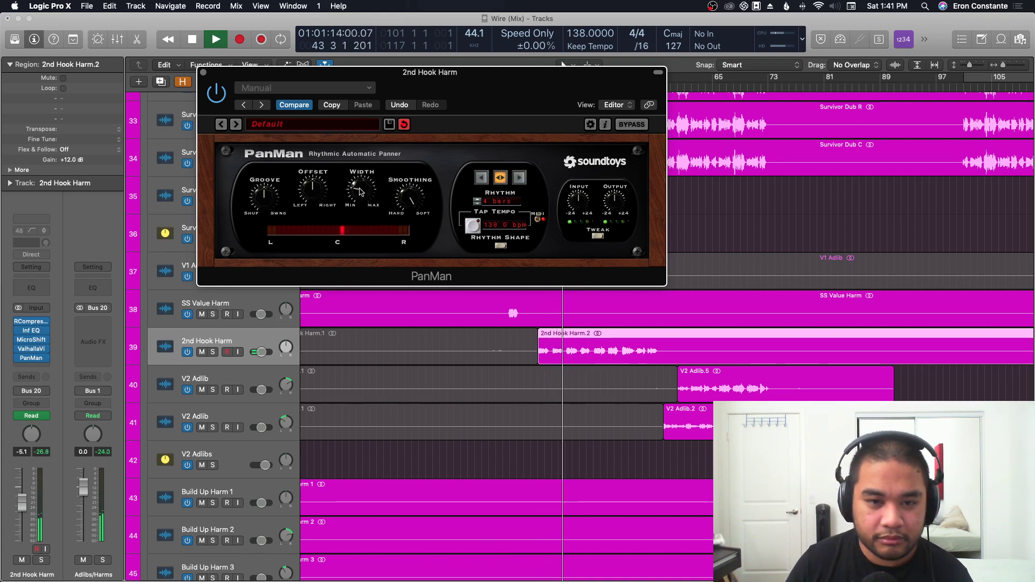
left_click_drag(360, 192, 361, 167)
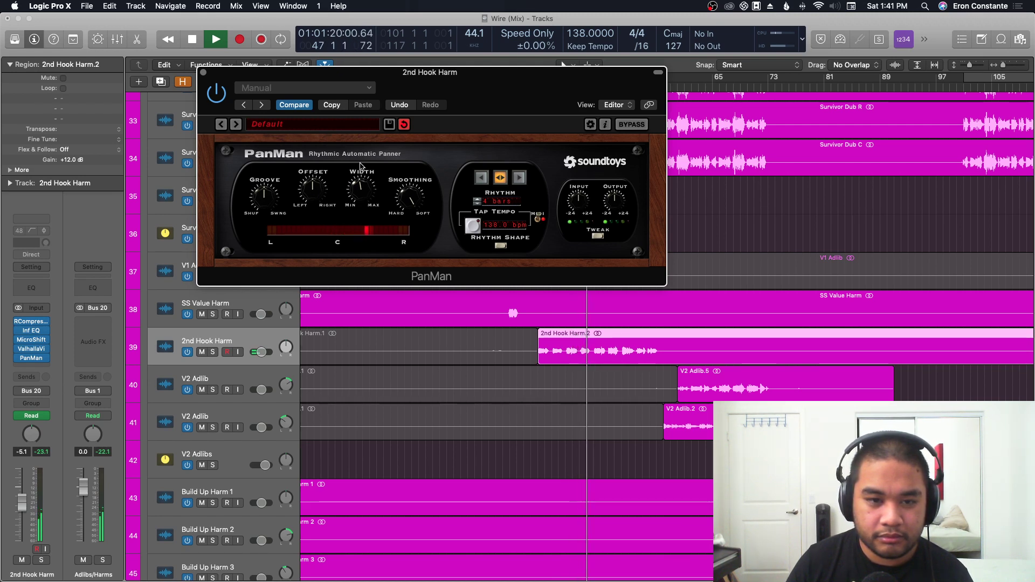
key("space")
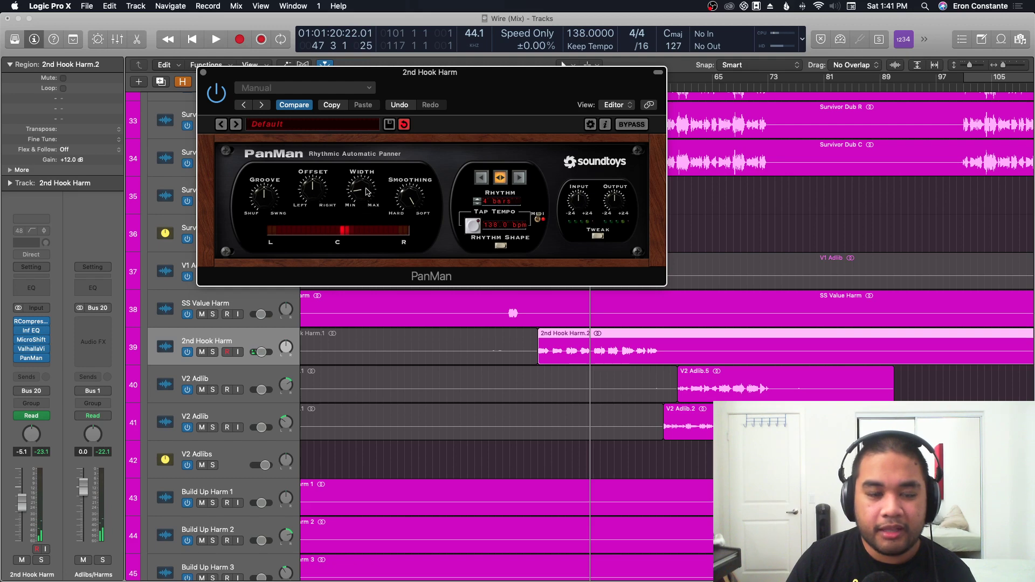
Close the PanMan window and play the full mix from bar 54 with the Survivor Dub and V2 Adlib tracks in view.
key("super+w")
scroll(722, 115, "down", 3)
scroll(722, 114, "up", 2)
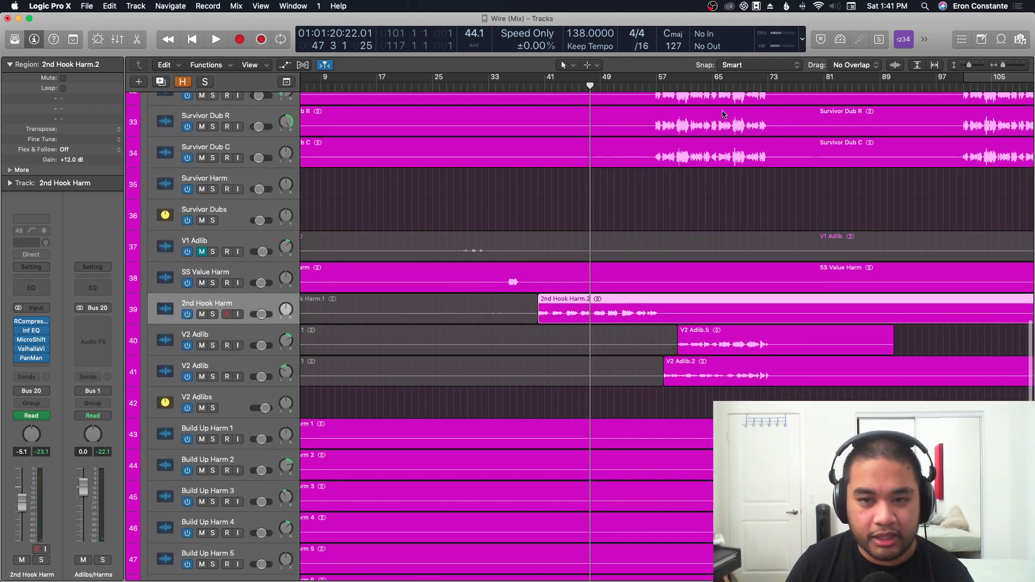
left_click(638, 90)
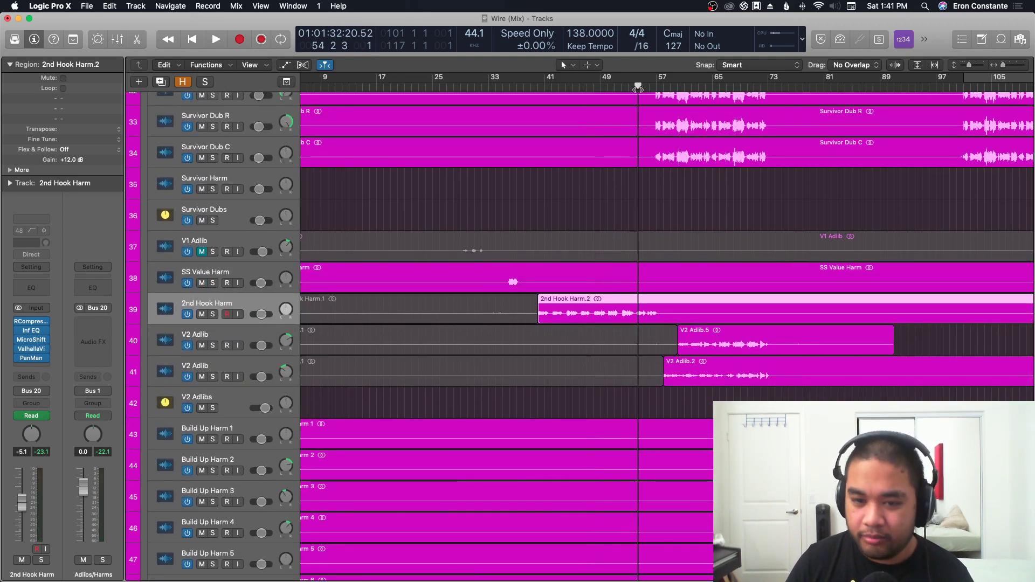
scroll(631, 171, "down", 5)
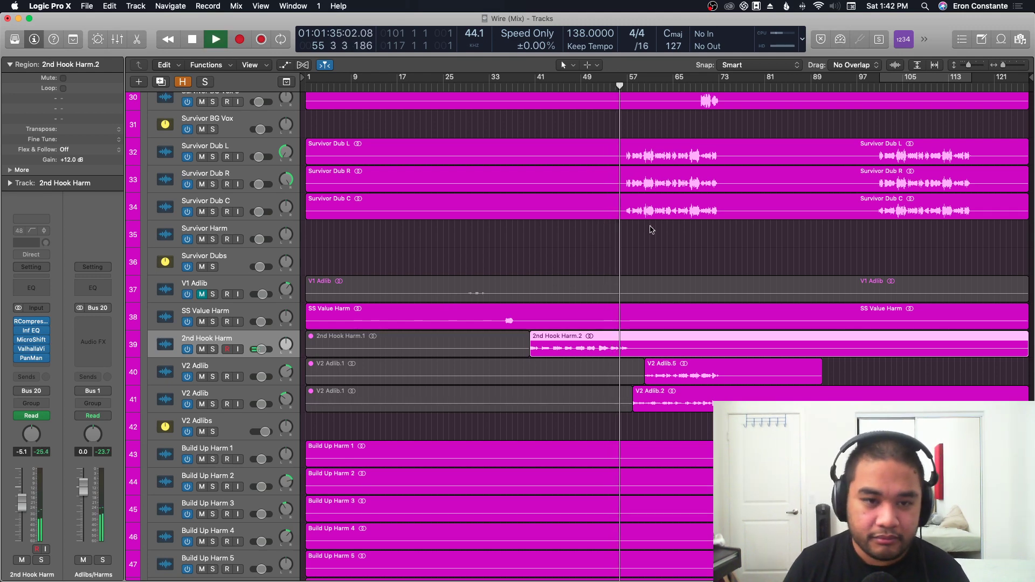
scroll(651, 227, "down", 1)
scroll(651, 227, "down", 1)
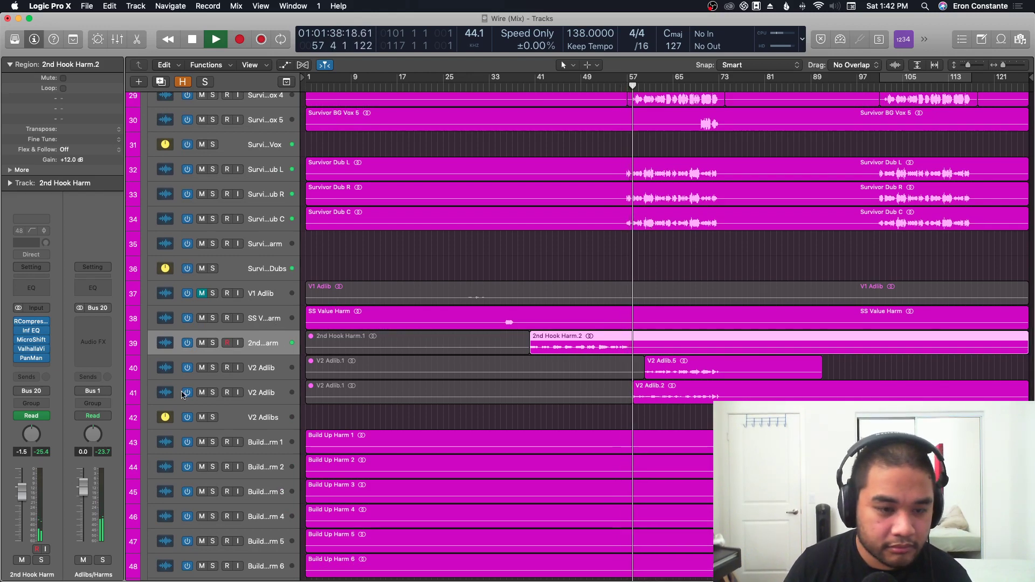
Lower the 2nd Hook Harm volume to -4.5 dB, and play the full mix into bar 62 with the Survivor Dubs channel selected.
left_click_drag(22, 488, 21, 499)
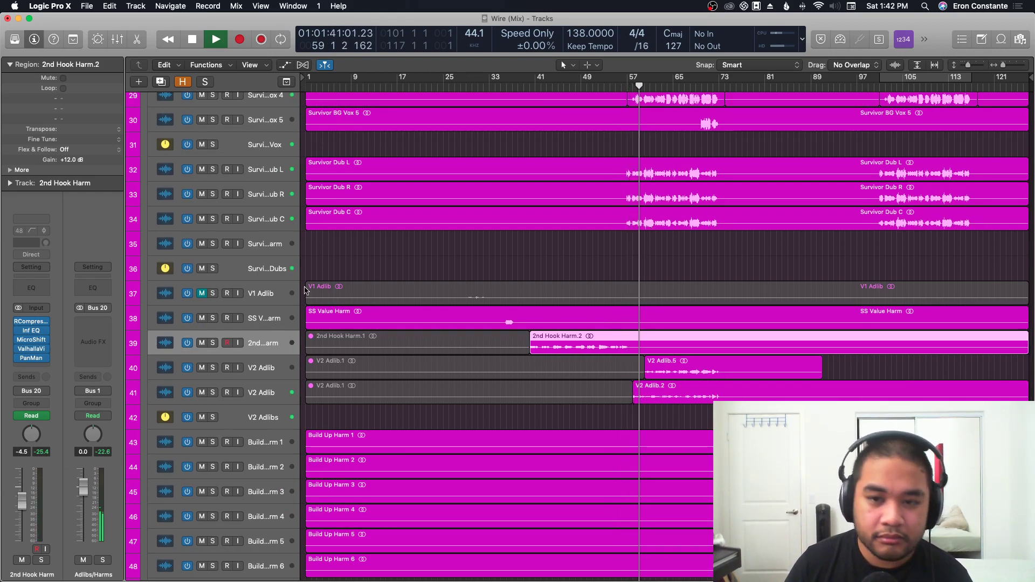
scroll(405, 204, "up", 1)
left_click(261, 283)
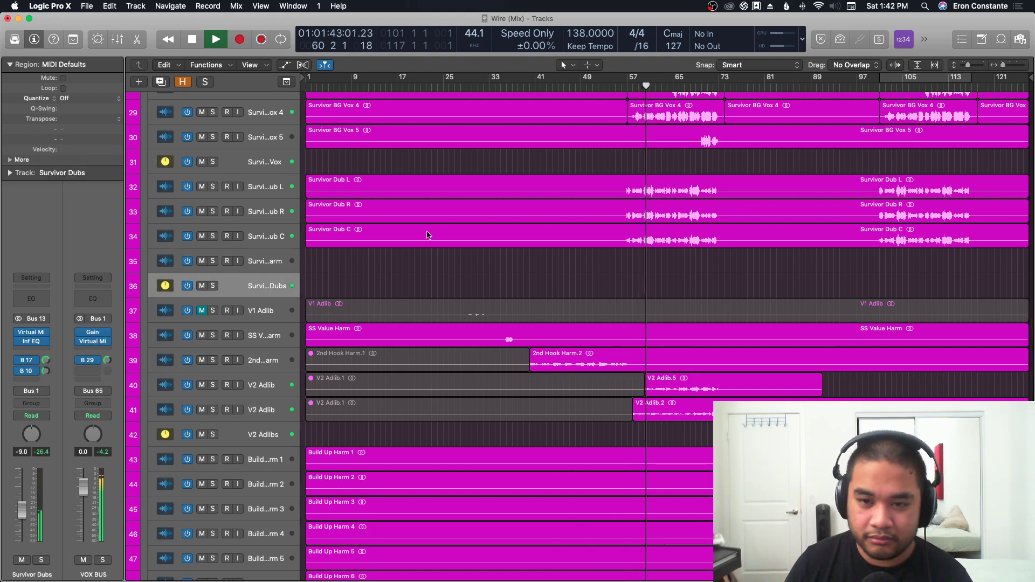
scroll(597, 158, "up", 3)
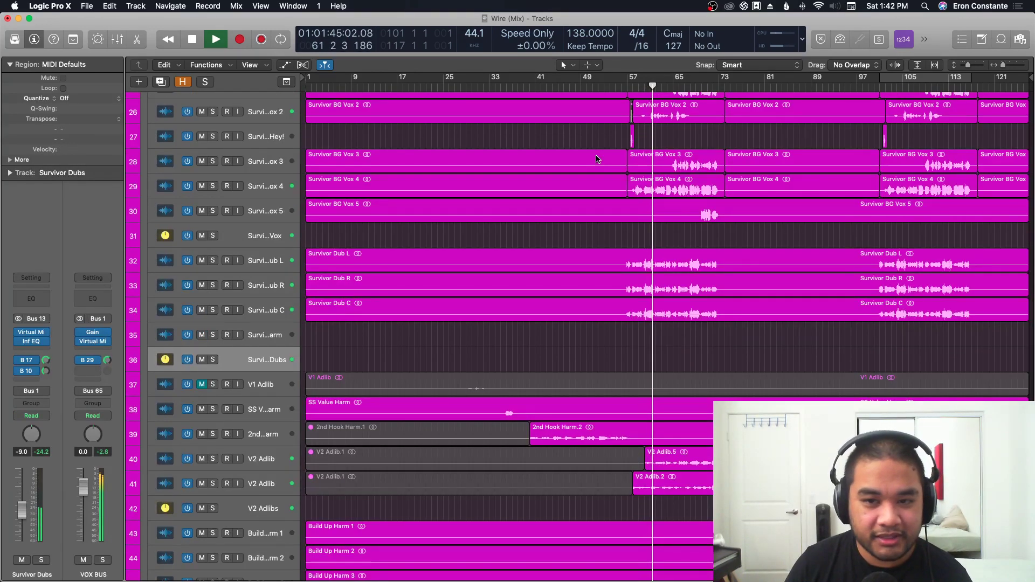
scroll(447, 211, "up", 2)
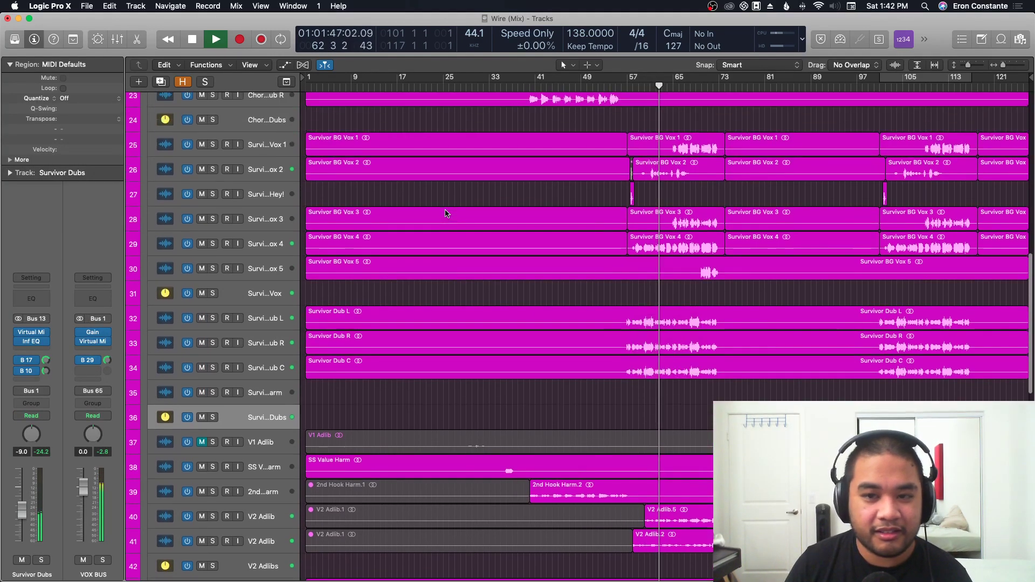
key("space")
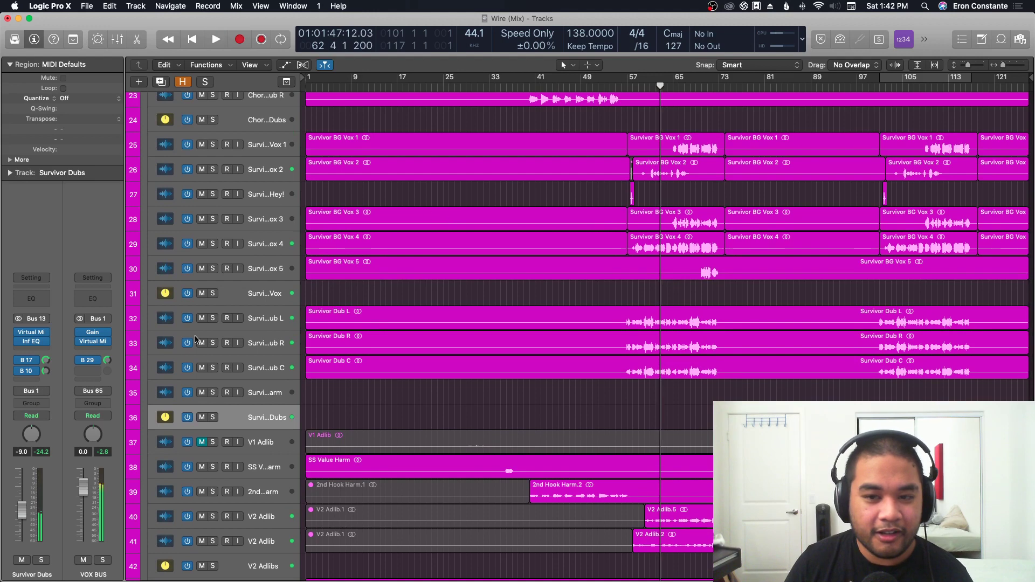
Solo Survivor BG Vox 2 and audition its region from bar 57 with the timeline zoomed in.
left_click(276, 174)
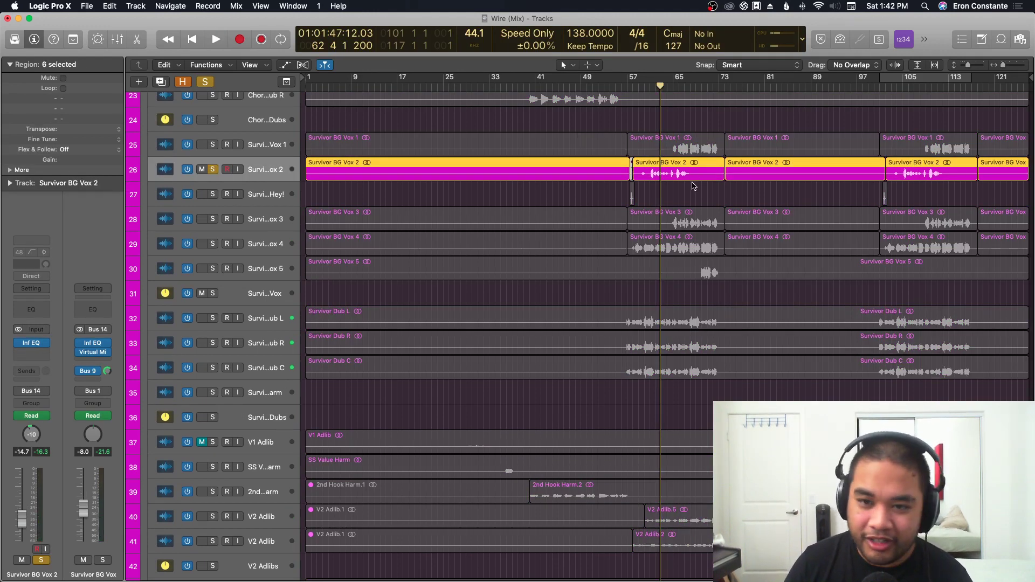
left_click(686, 170)
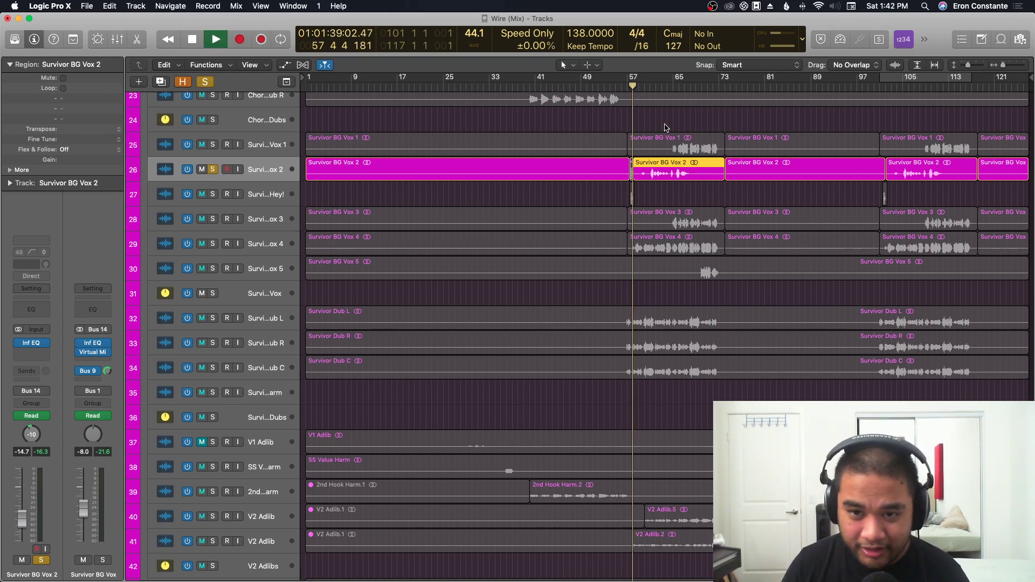
key("super+Right")
key("super+Right")
key("super+Right")
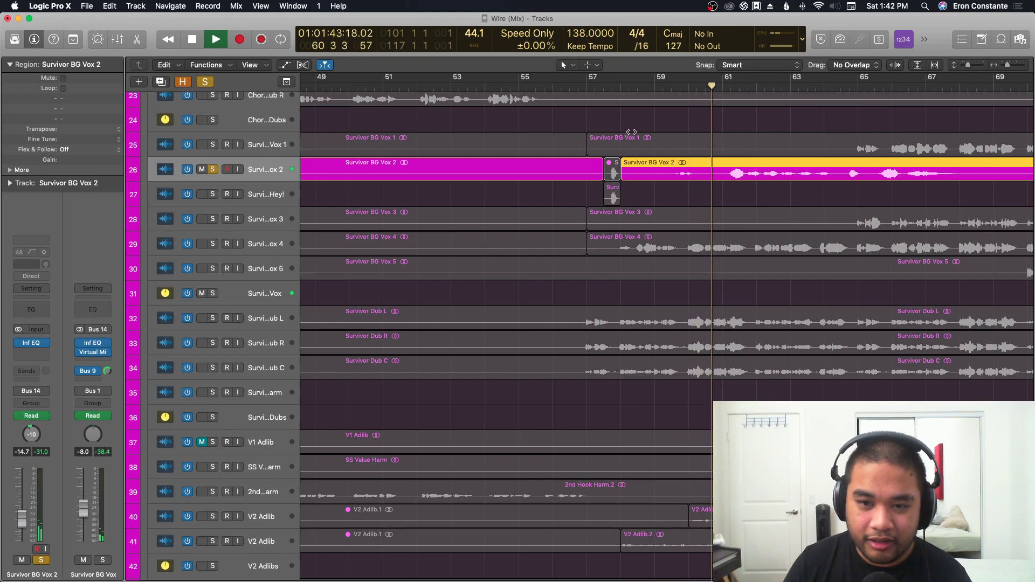
key("space")
Switch the solo to Survivor BG Vox 4 and audition it from bar 59.
left_click(217, 244)
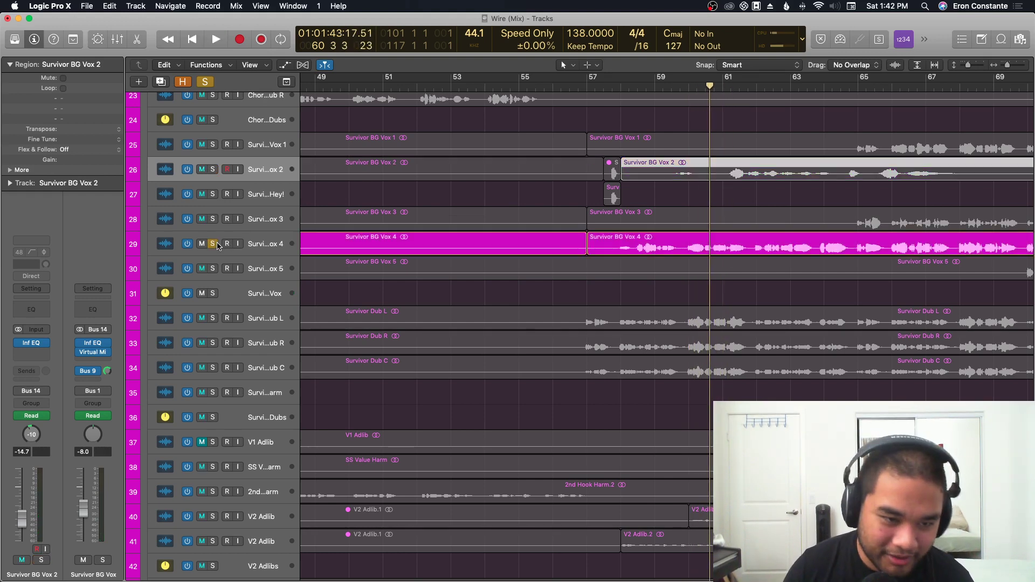
left_click(675, 91)
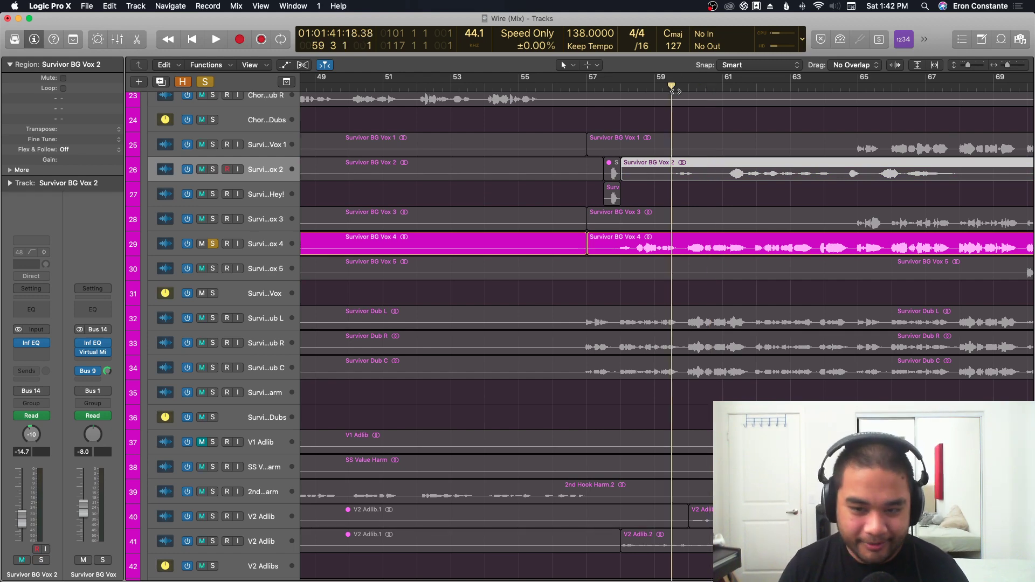
key("space")
scroll(669, 323, "up", 2)
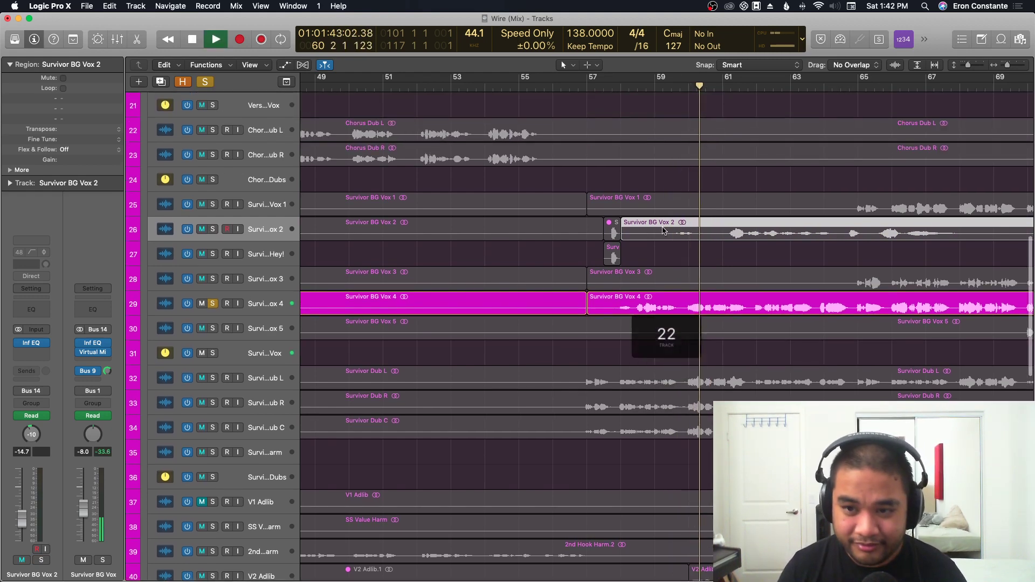
scroll(768, 173, "right", 2)
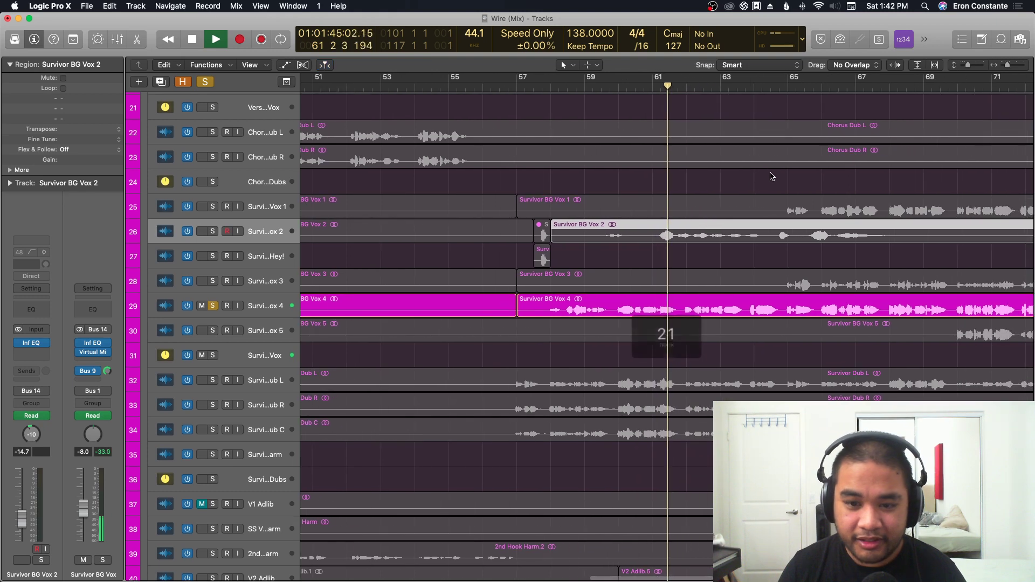
key("space")
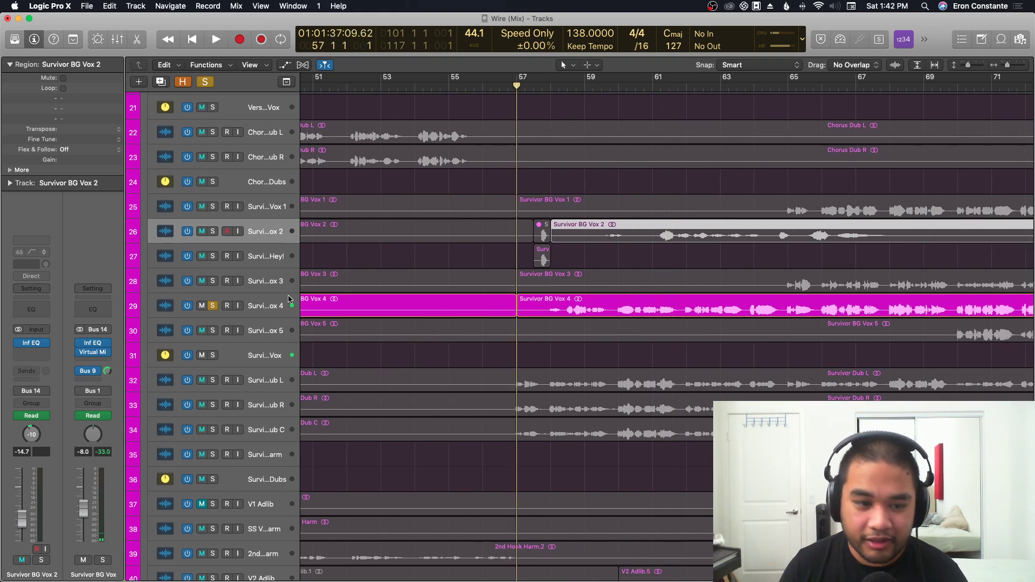
Solo the Survivor Dubs stack instead of Survivor BG Vox 4 and audition it from bar 57.
left_click(214, 480)
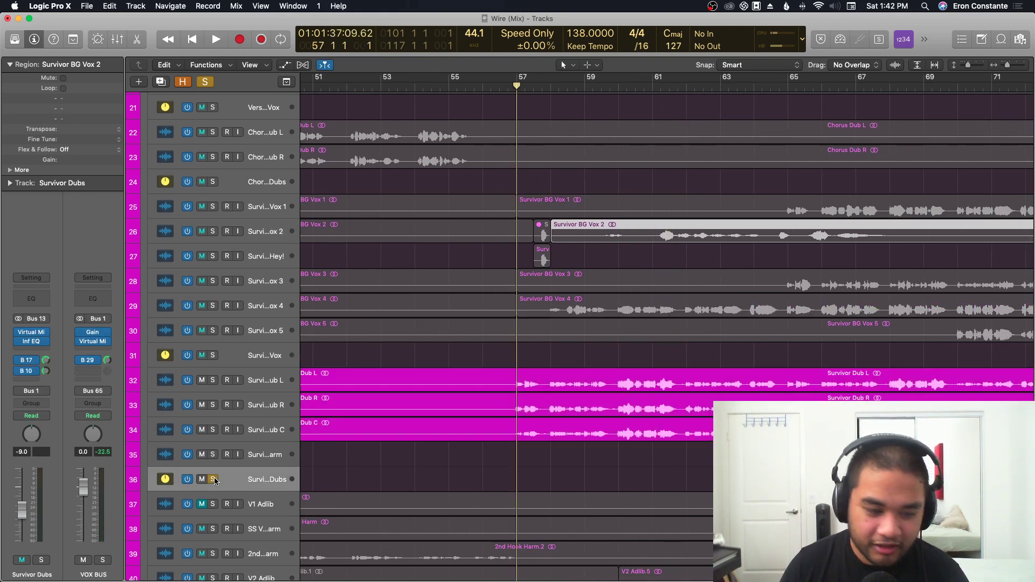
key("space")
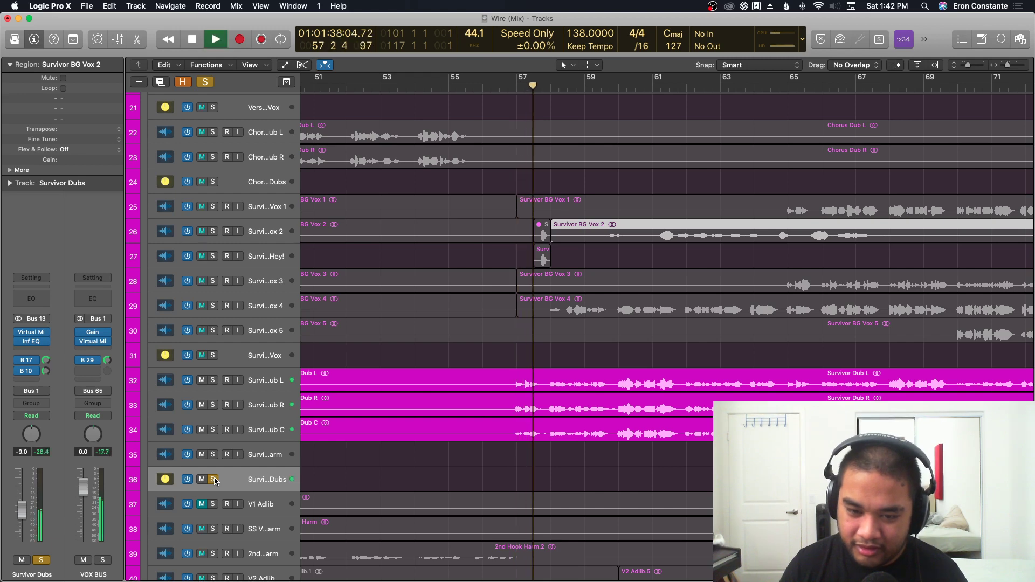
scroll(548, 357, "up", 2)
key("super+Left")
scroll(548, 358, "down", 3)
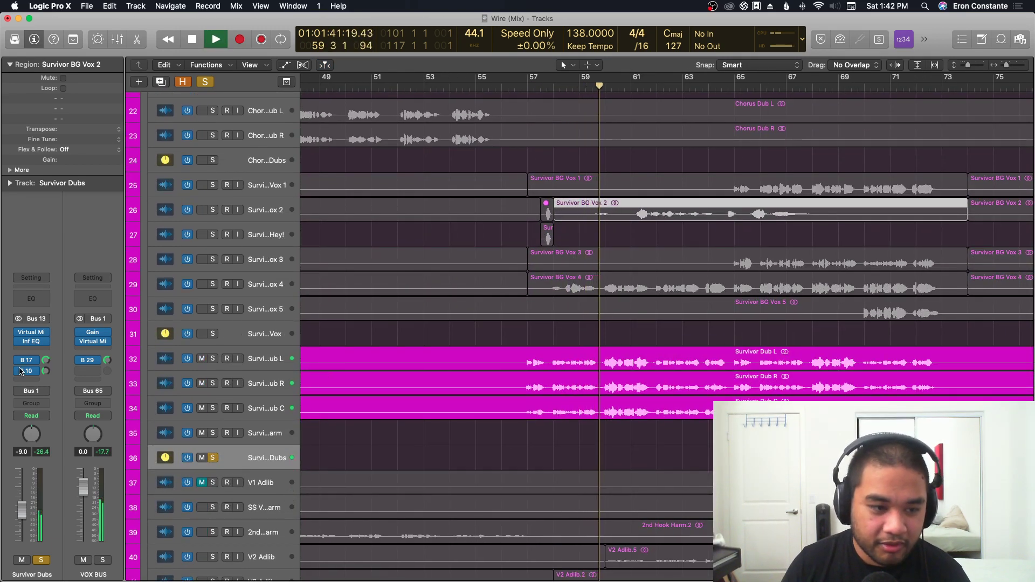
key("space")
Inspect the Bus 17 and Bus 10 sends on Survivor Dubs and open MicroShift on the BG Vox Microshift return.
left_click(26, 360)
left_click(96, 346)
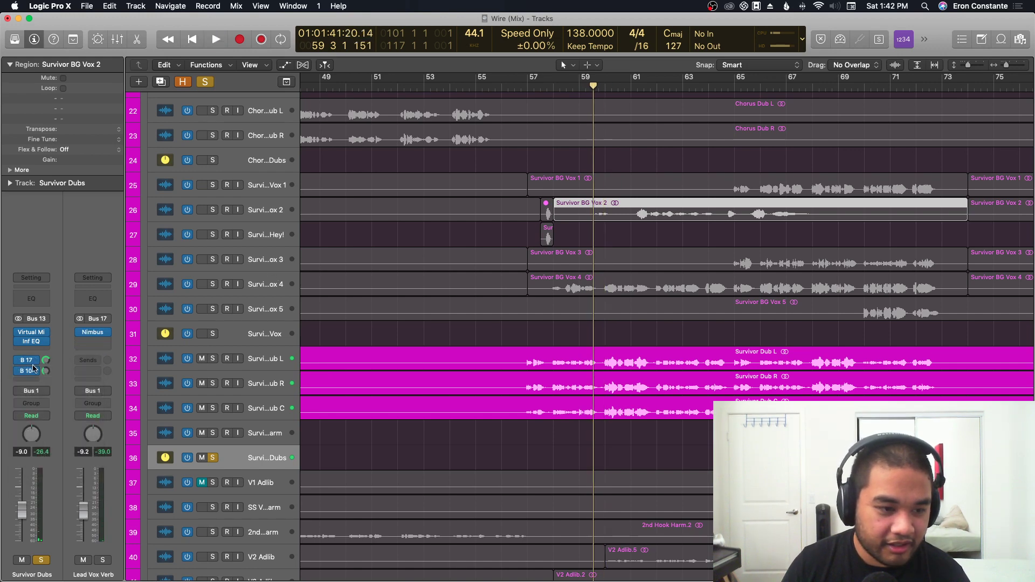
left_click(33, 368)
left_click(116, 247)
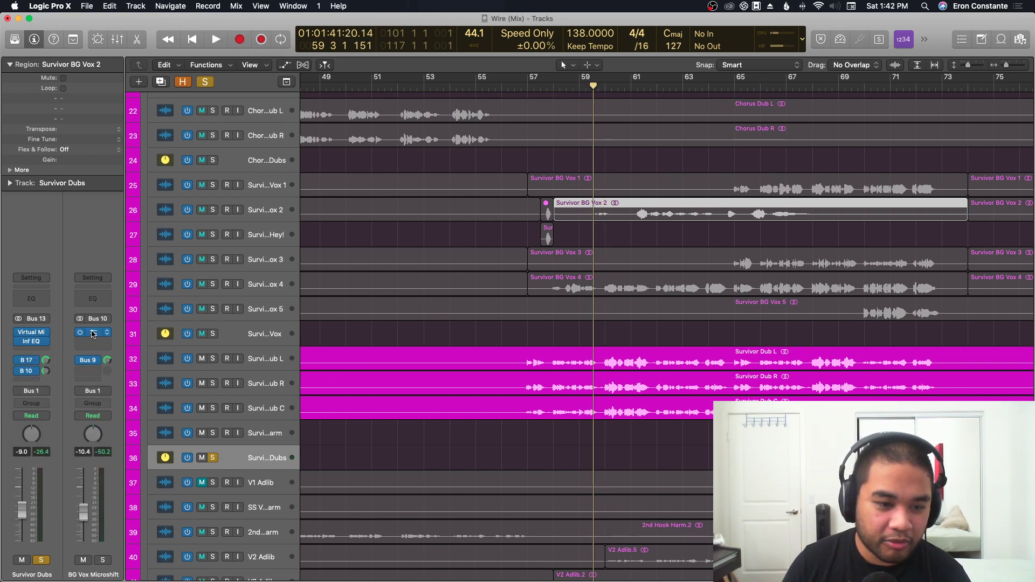
left_click(92, 334)
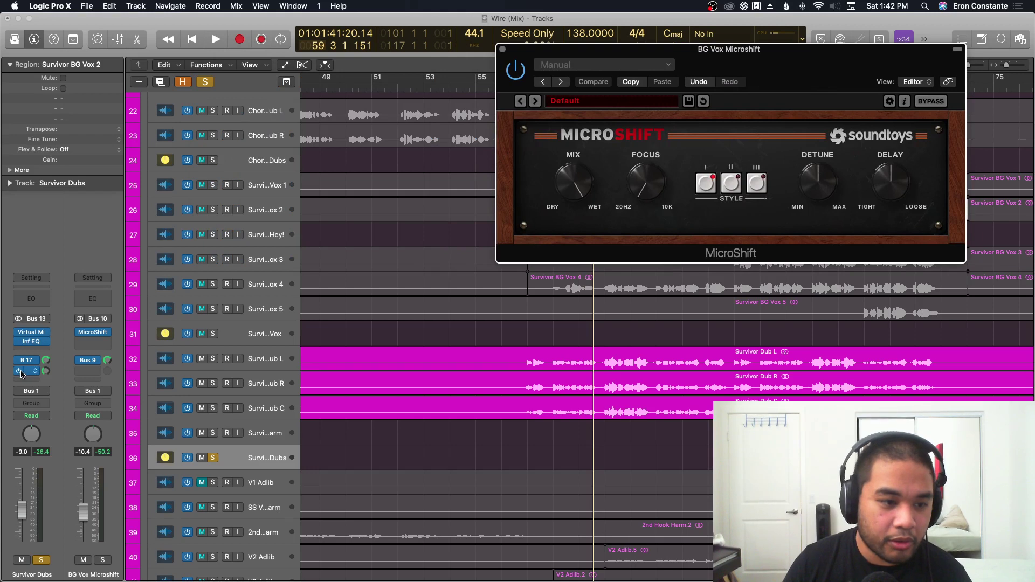
Solo the BG Vox Microshift return instead of Survivor Dubs and play it from bar 57.
left_click(23, 371)
left_click(53, 353)
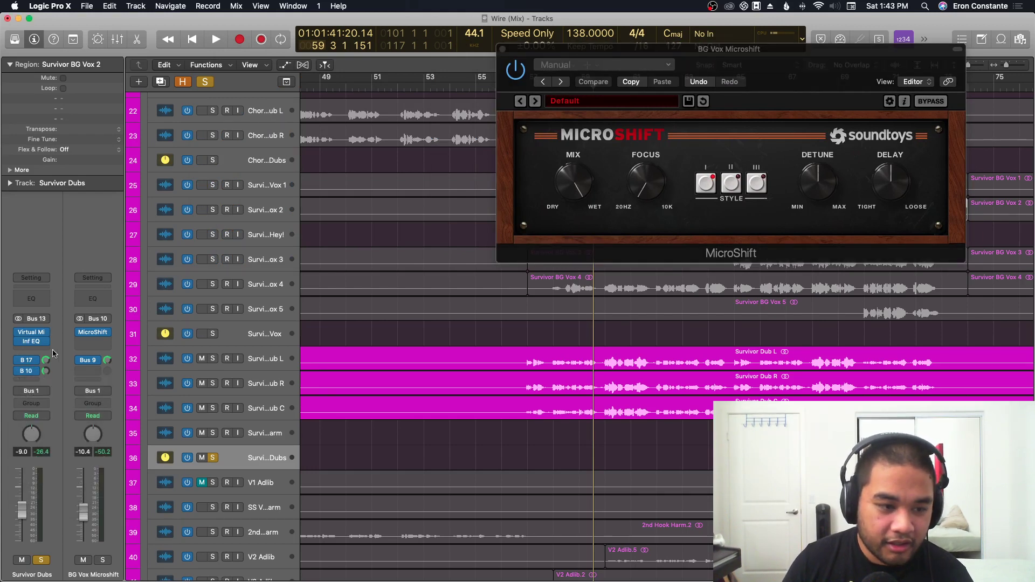
left_click(34, 373)
left_click(48, 372)
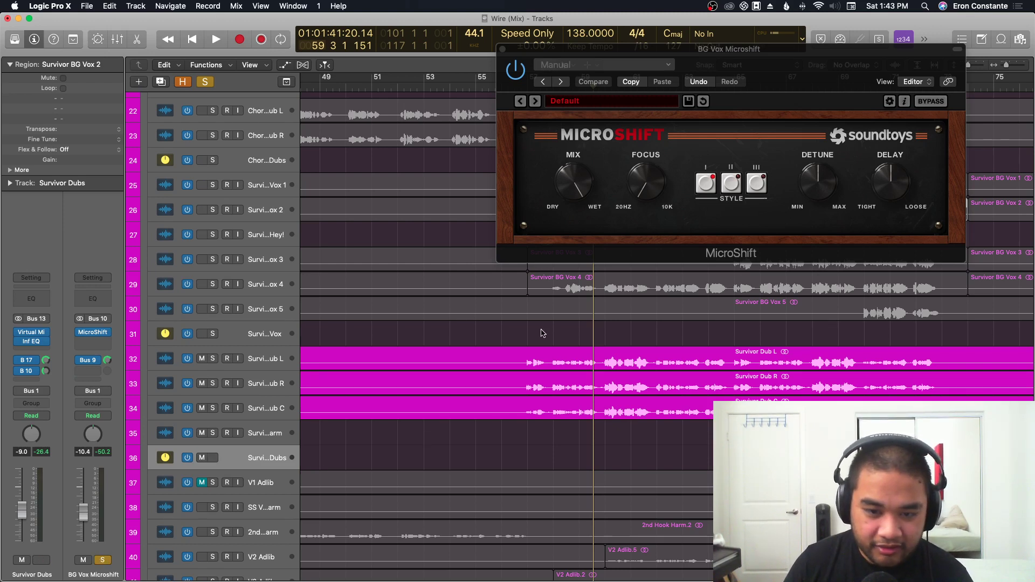
key("comma")
key("comma")
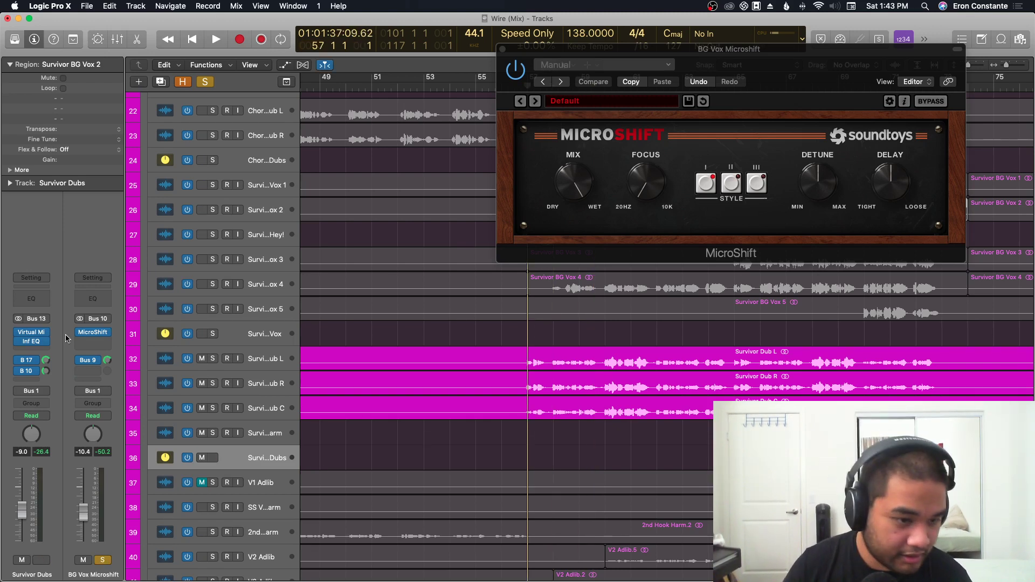
key("space")
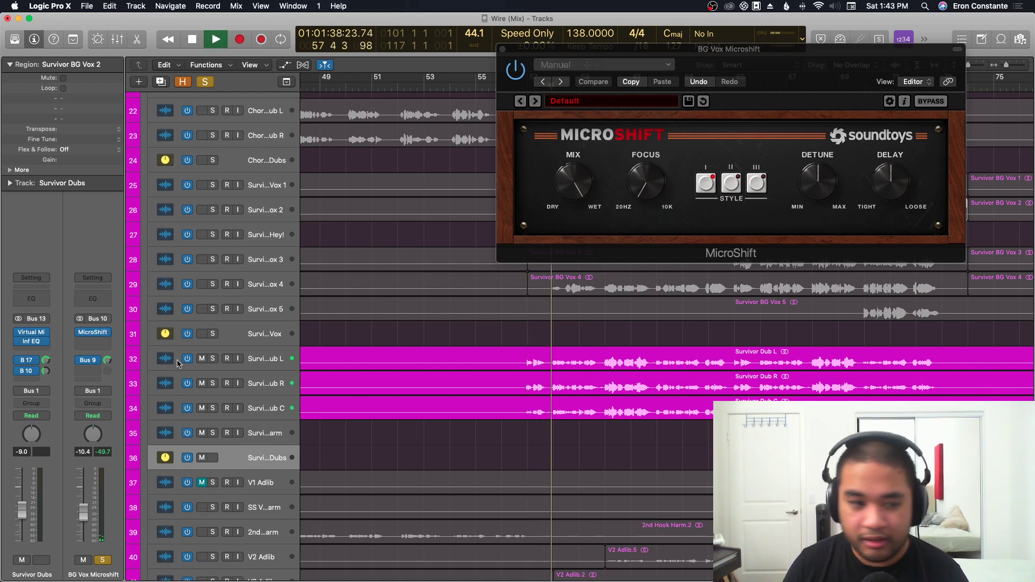
Try different Bus 10 send levels on Survivor Dubs while listening to the soloed BG Vox Microshift return, and stop playback.
left_click(41, 560)
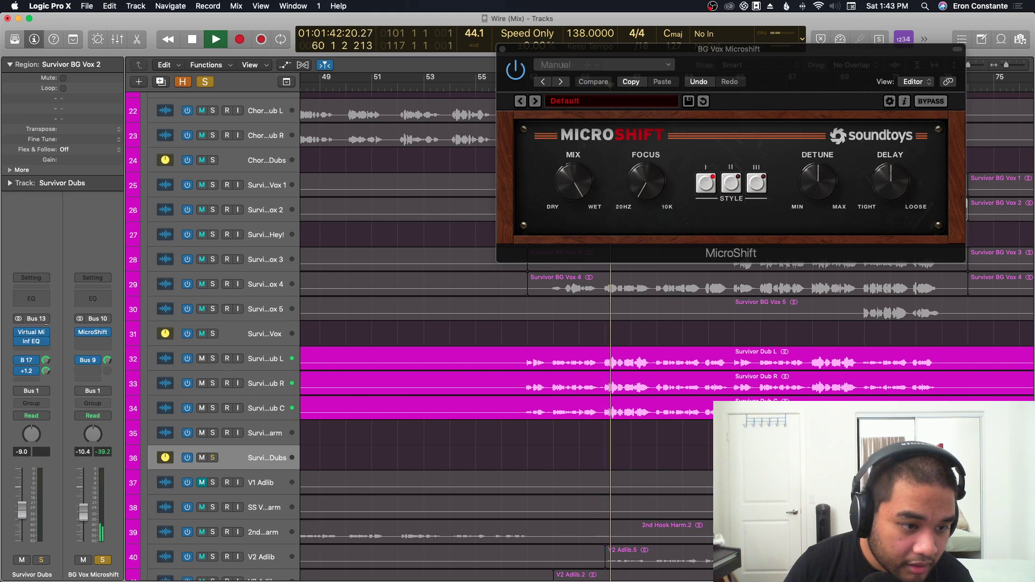
key("s")
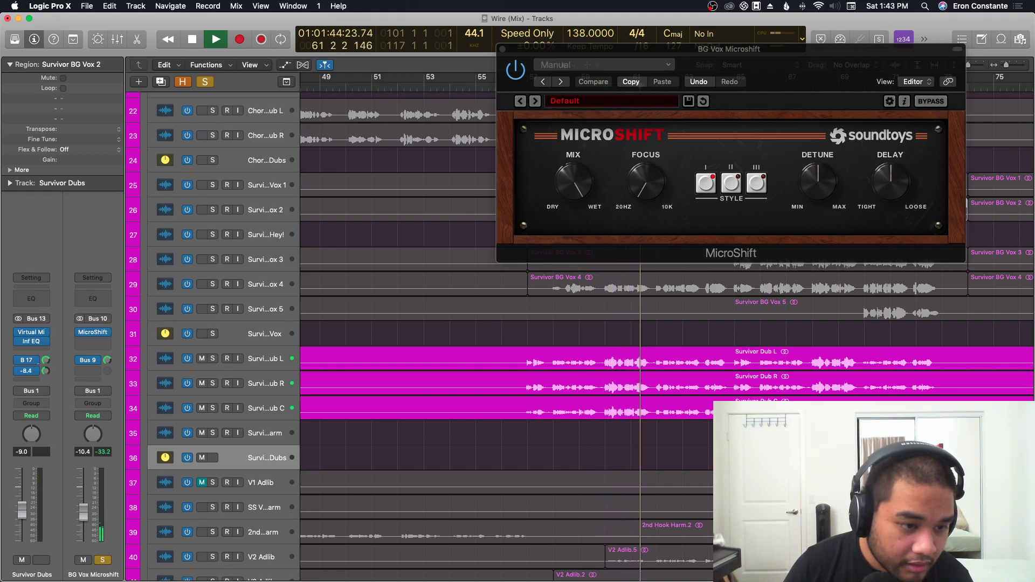
key("space")
key("s")
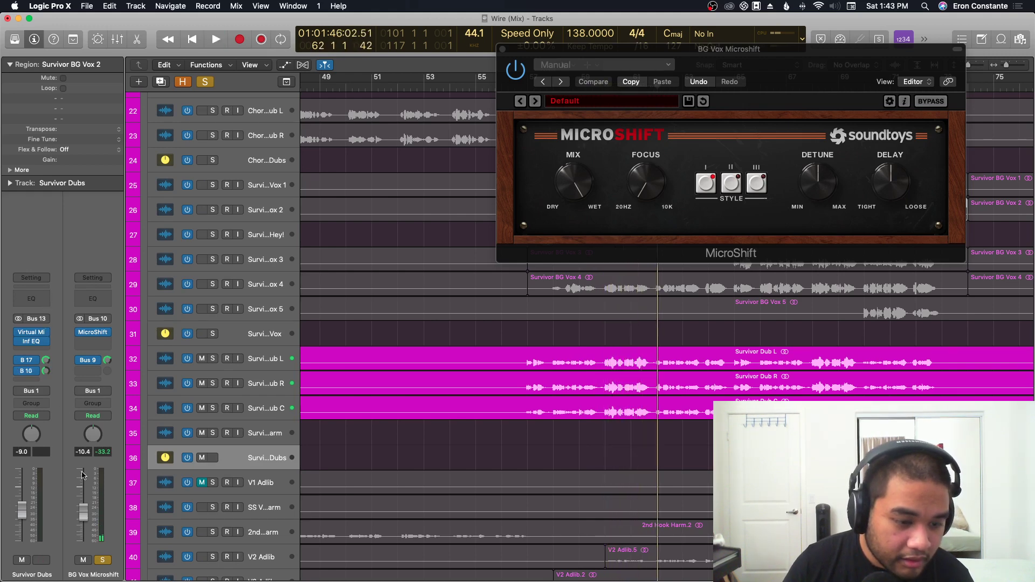
Clear the BG Vox Microshift solo and compare soloed Survivor Dubs with the return muted and unmuted.
left_click(103, 561)
key("space")
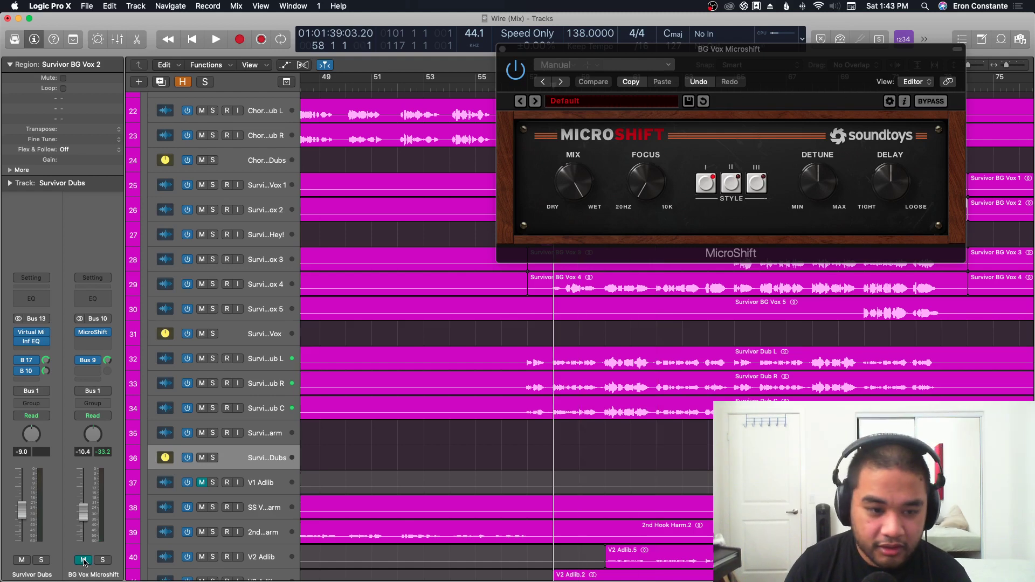
key("s")
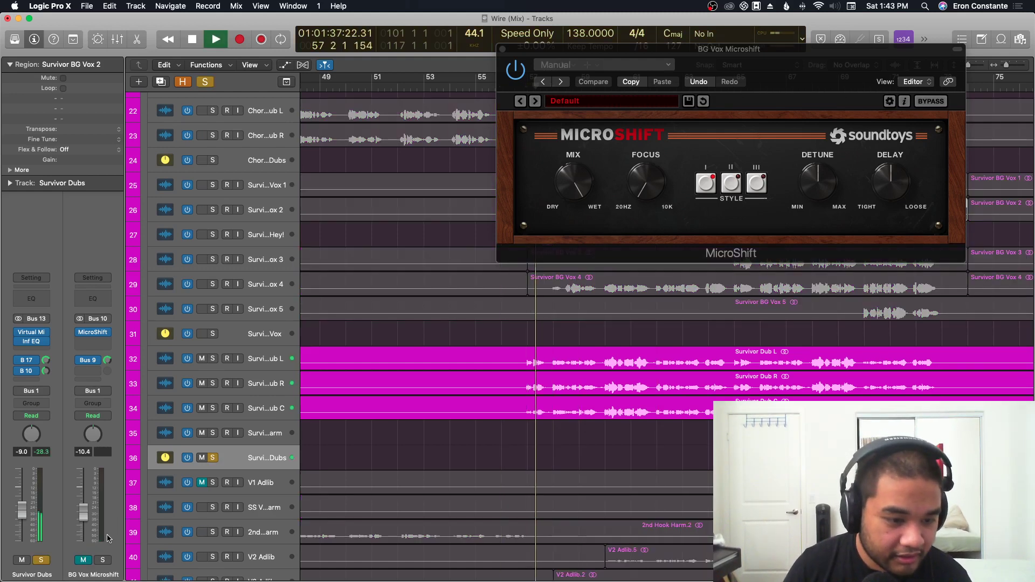
left_click(83, 561)
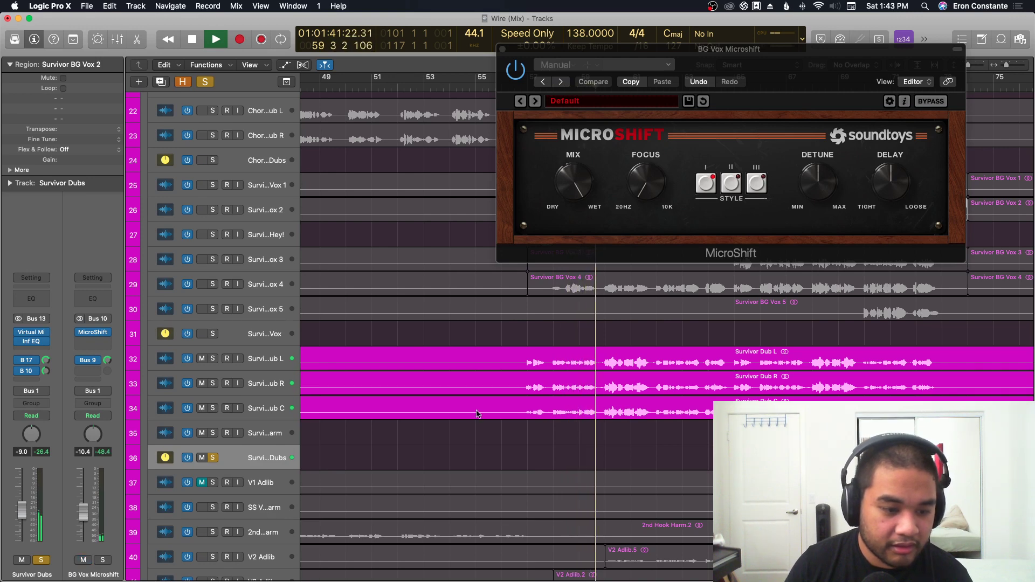
Stop playback, enlarge and select the Survivor Dub L, R and C tracks for inspection, and close the MicroShift window.
scroll(472, 413, "up", 5)
key("space")
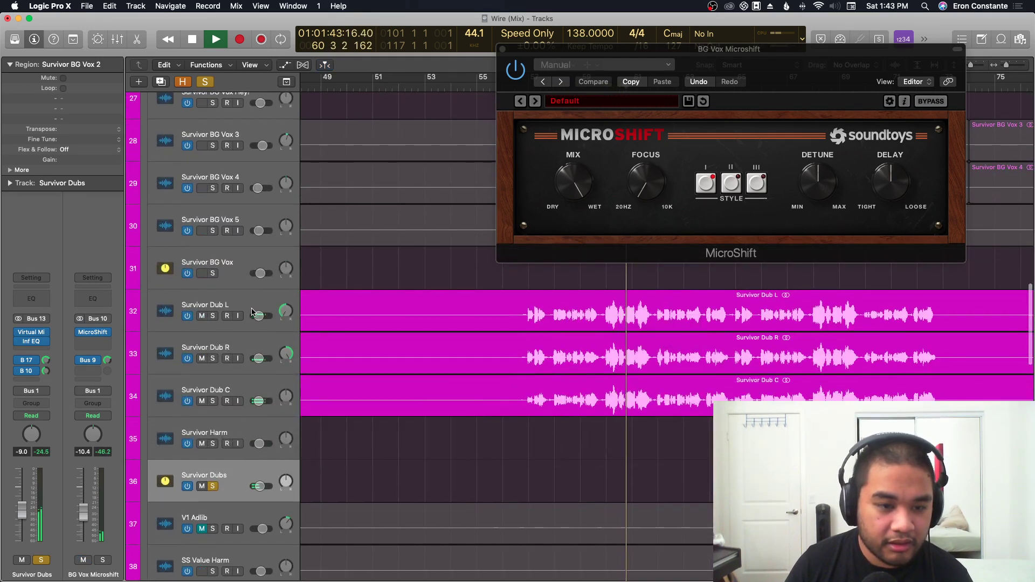
left_click(255, 306)
left_click(267, 341, "shift")
left_click(270, 383, "shift")
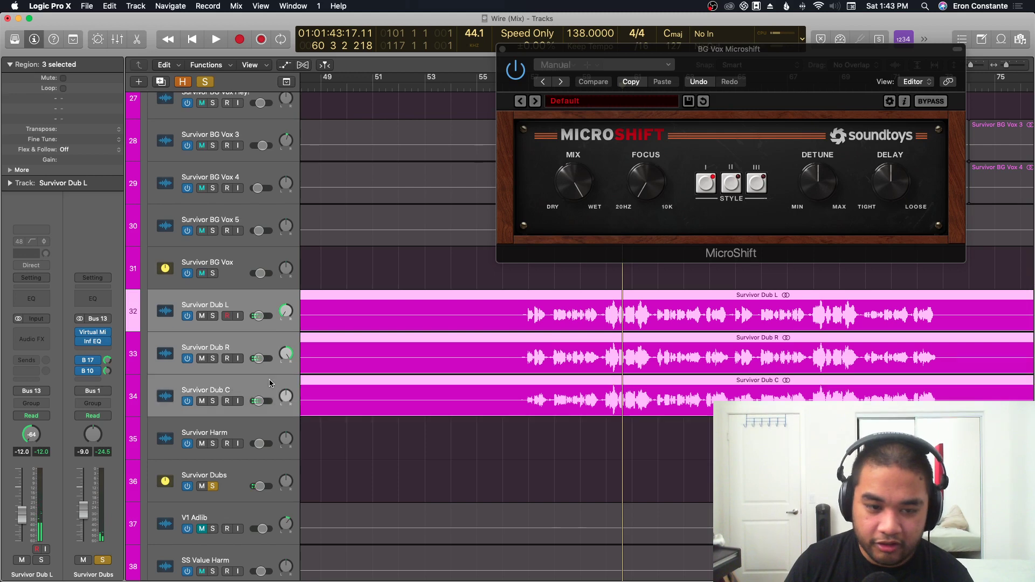
key("super+Right")
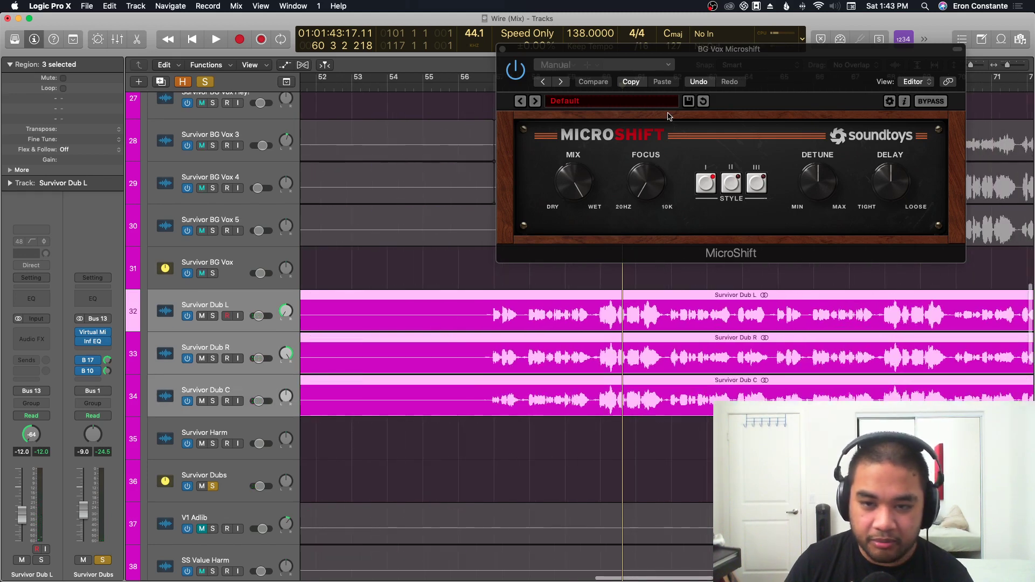
left_click(502, 49)
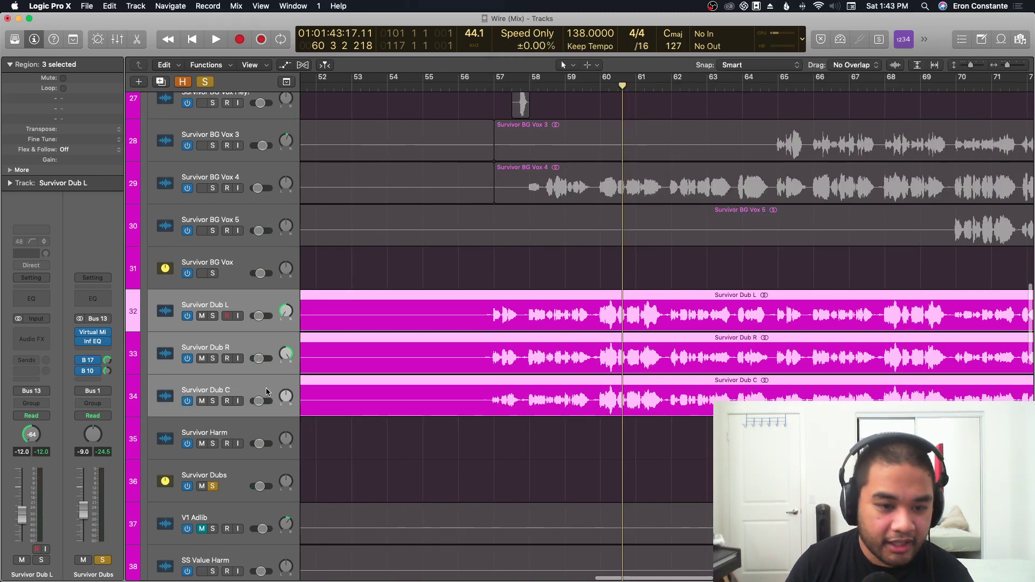
Select only Survivor Dub C, place the playhead at bar 57, and clear the Survivor Dubs solo.
left_click(267, 391)
key("super+Up")
left_click(489, 81)
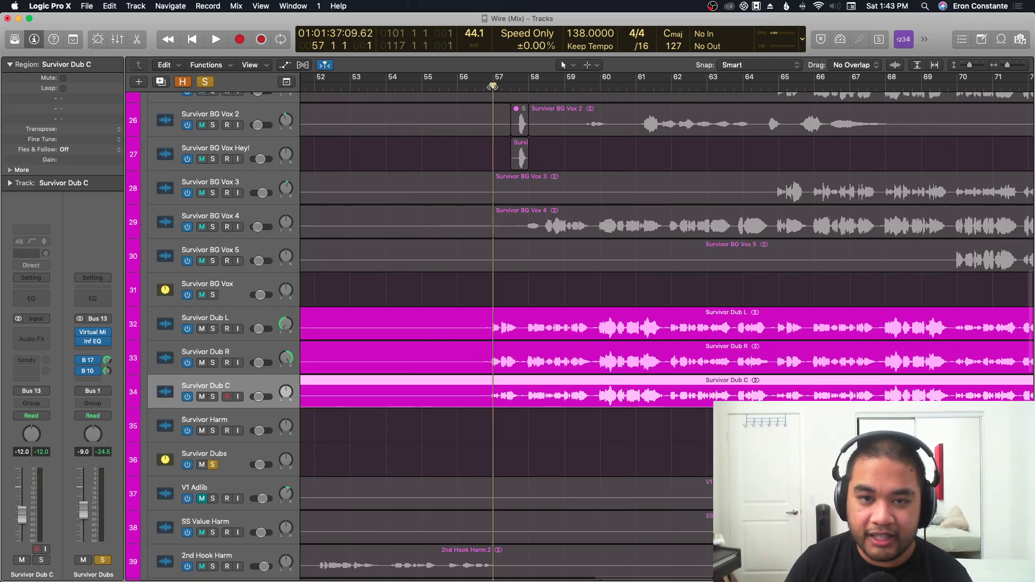
left_click(211, 465)
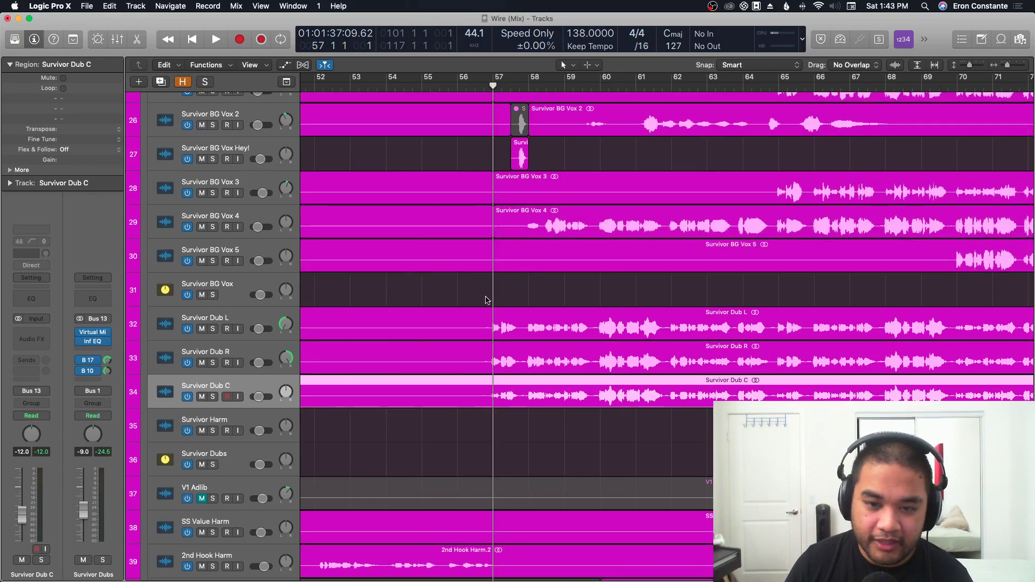
Audition the Survivor BG Vox Hey! track in solo from bar 57, stop playback, and clear its solo.
key("super+Up")
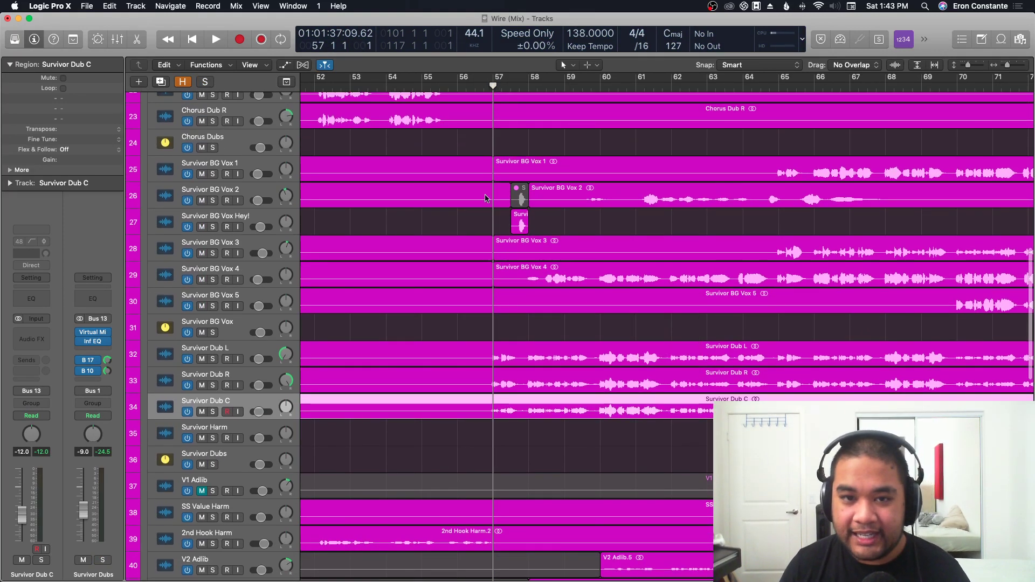
scroll(486, 199, "up", 5)
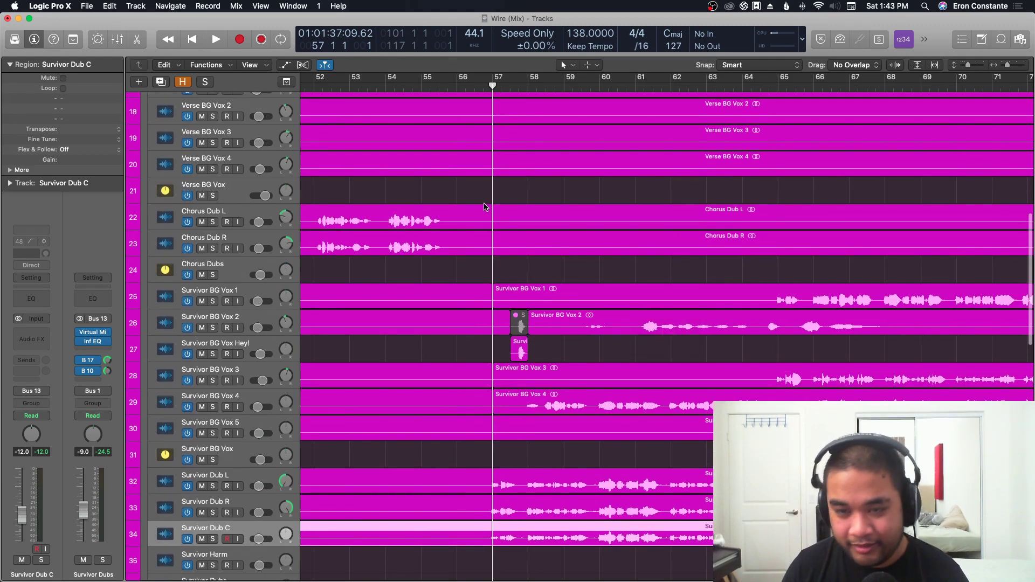
scroll(485, 206, "down", 5)
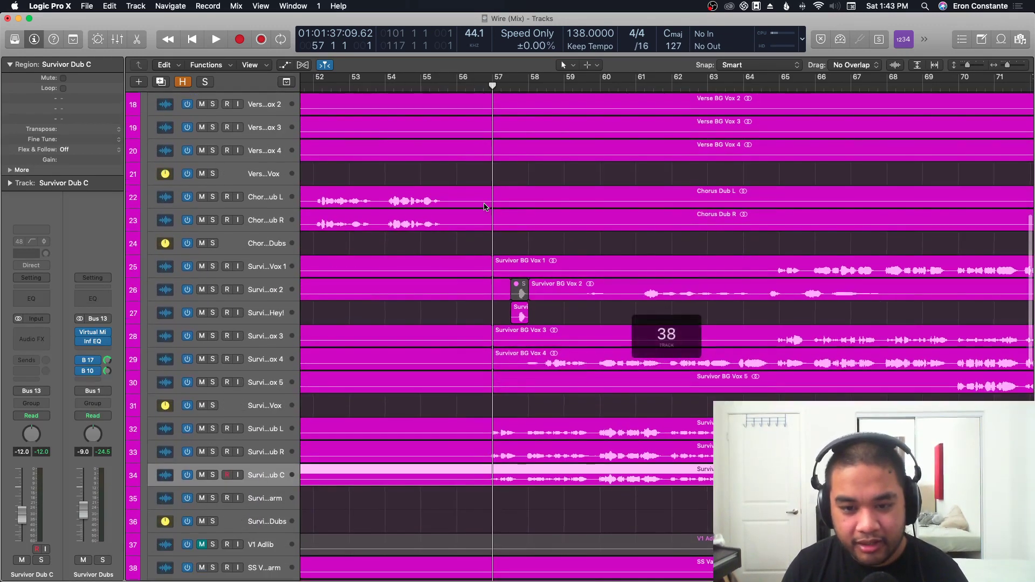
key("space")
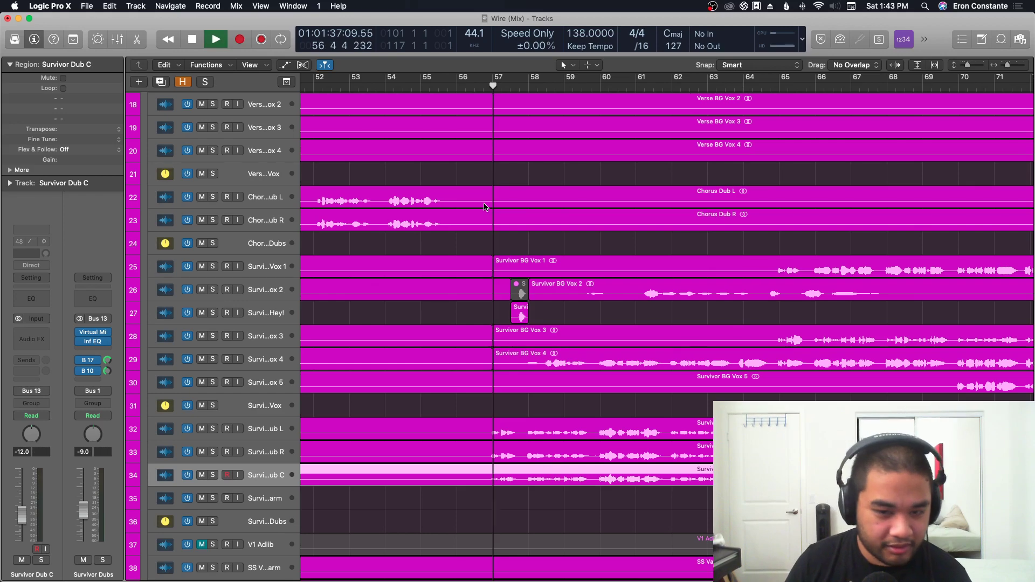
left_click(272, 318)
key("space")
key("s")
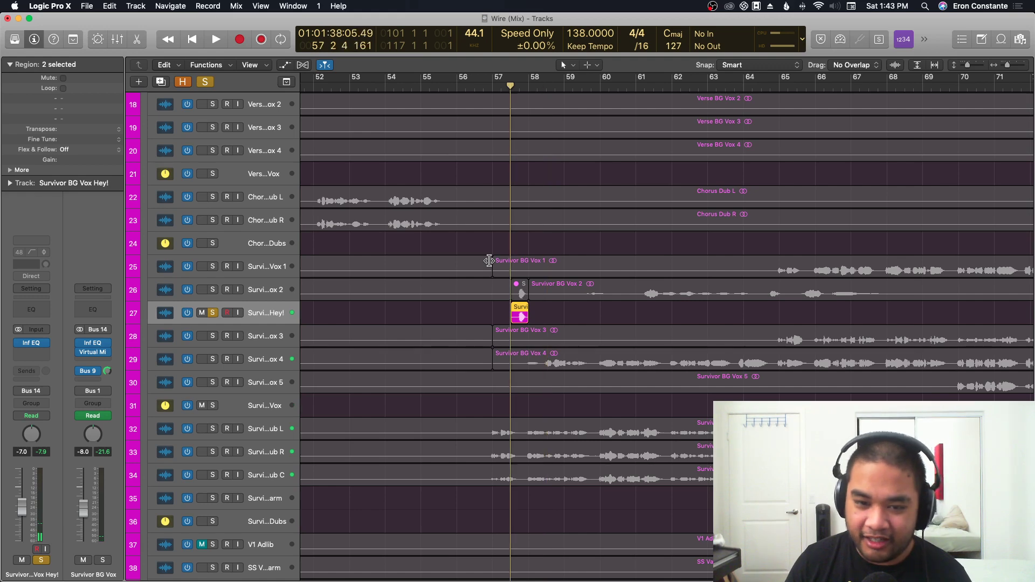
key("space")
key("space")
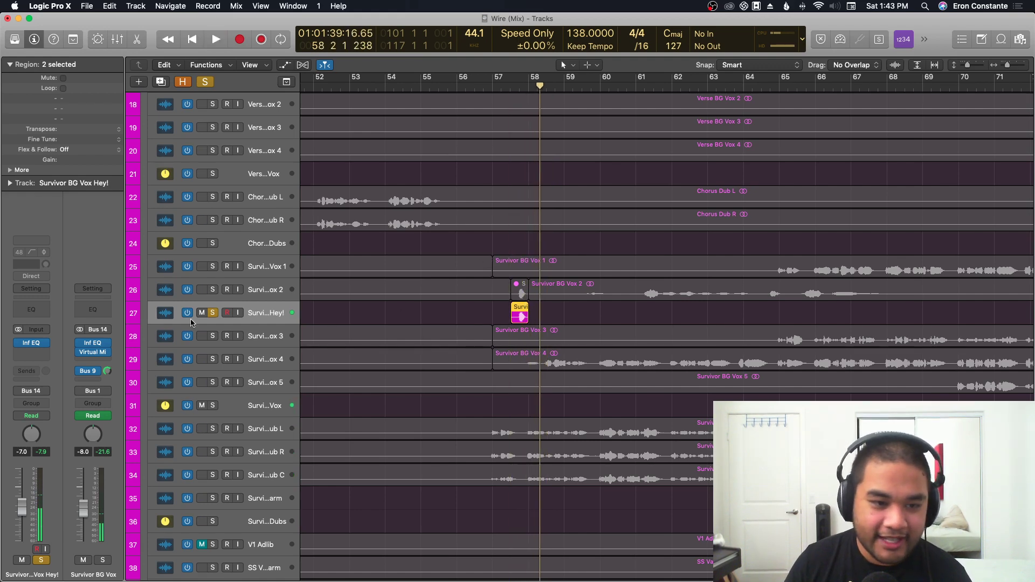
key("s")
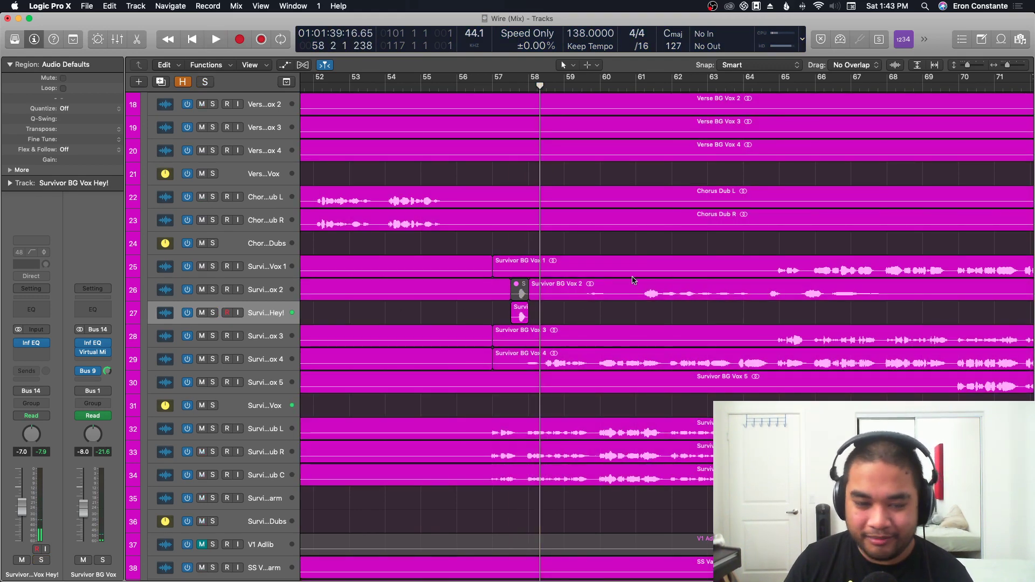
Play the full mix from bar 58 while looking through the Survivor, ad-lib and build-up harmony tracks.
key("space")
scroll(527, 314, "up", 2)
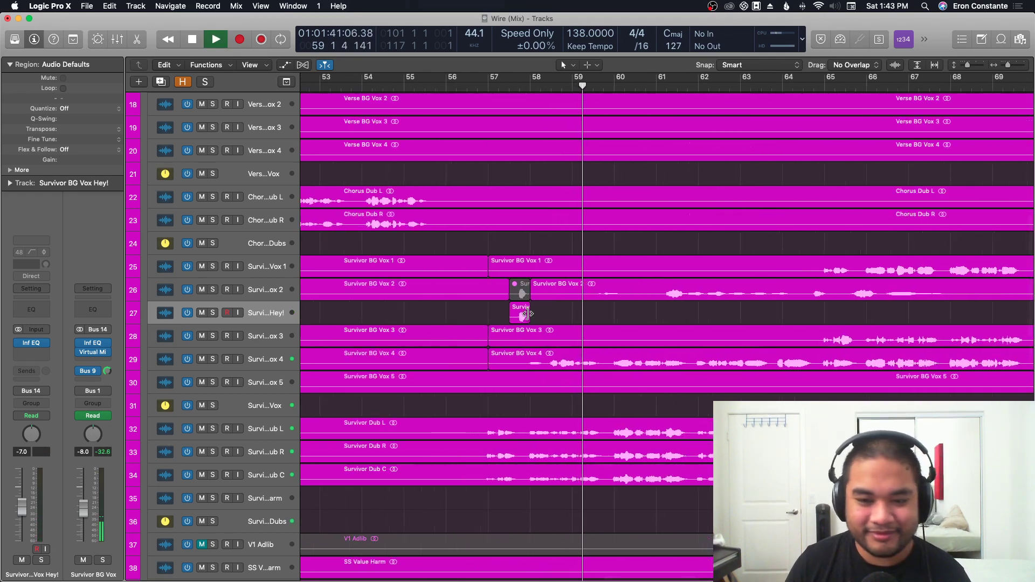
scroll(527, 314, "up", 2)
scroll(528, 313, "up", 2)
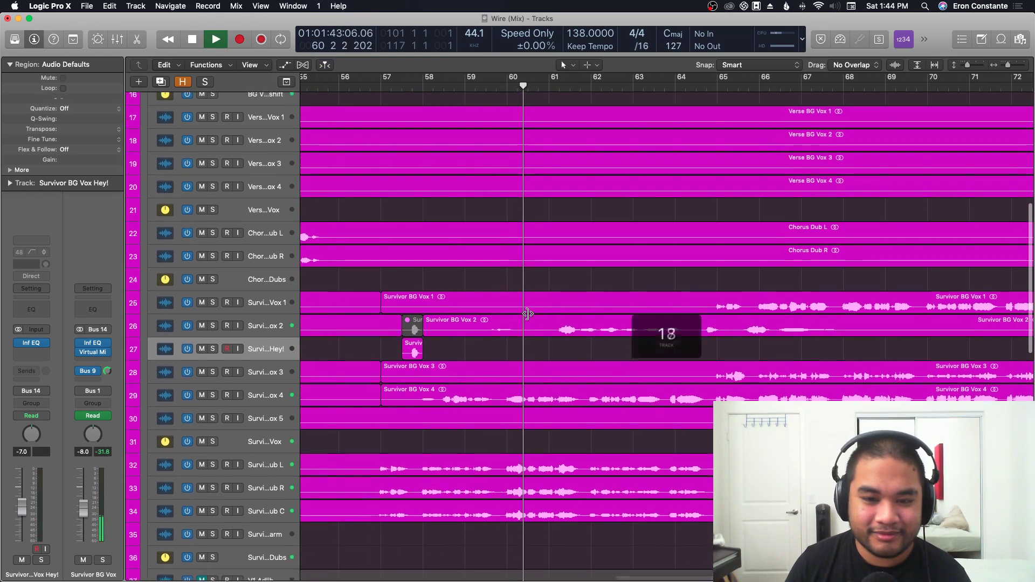
scroll(528, 313, "up", 5)
scroll(528, 313, "down", 12)
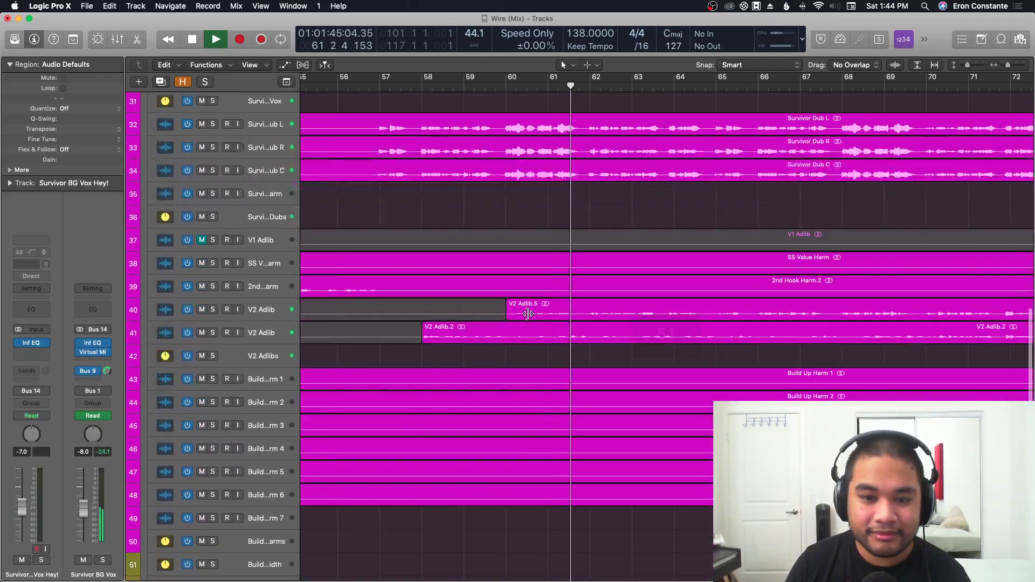
Solo the V2 Adlib on track 41 and place the stopped playhead at bar 58, where its V2 Adlib.2 region starts.
left_click(259, 332)
key("ctrl+s")
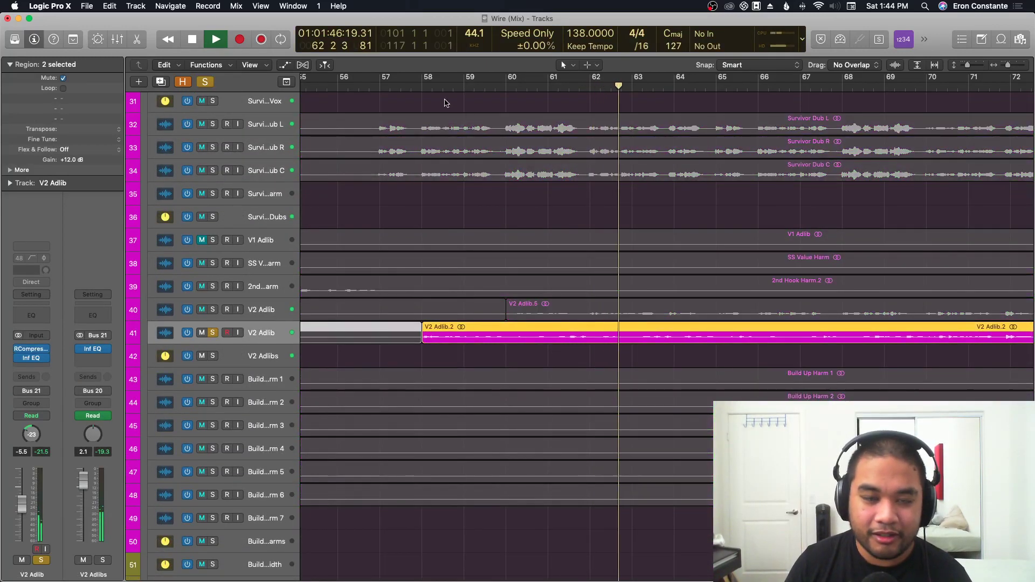
key("space")
left_click(497, 340)
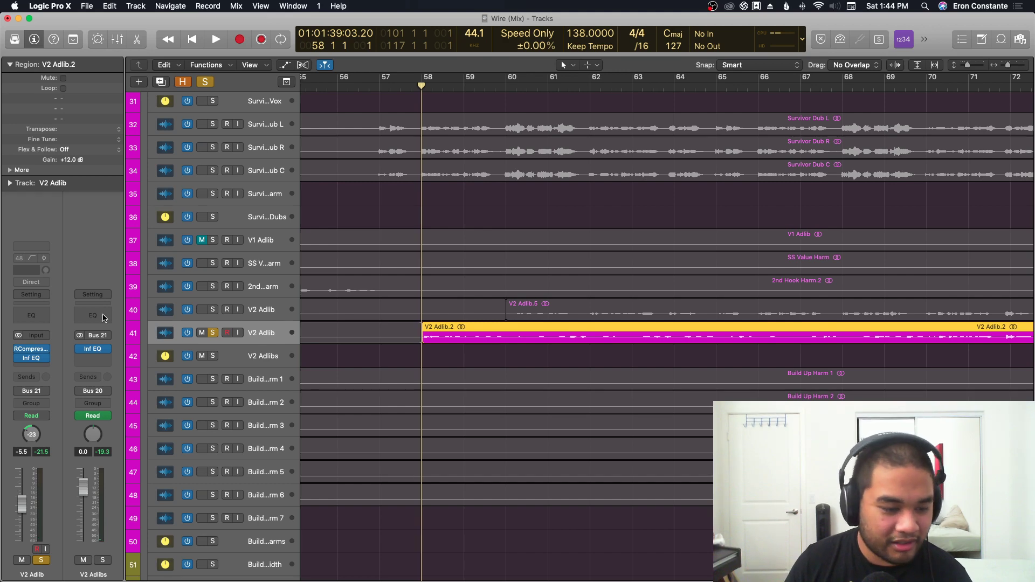
Play the soloed V2 Adlib on track 41 while examining its RCompressor and Infinity EQ settings.
key("space")
left_click(31, 349)
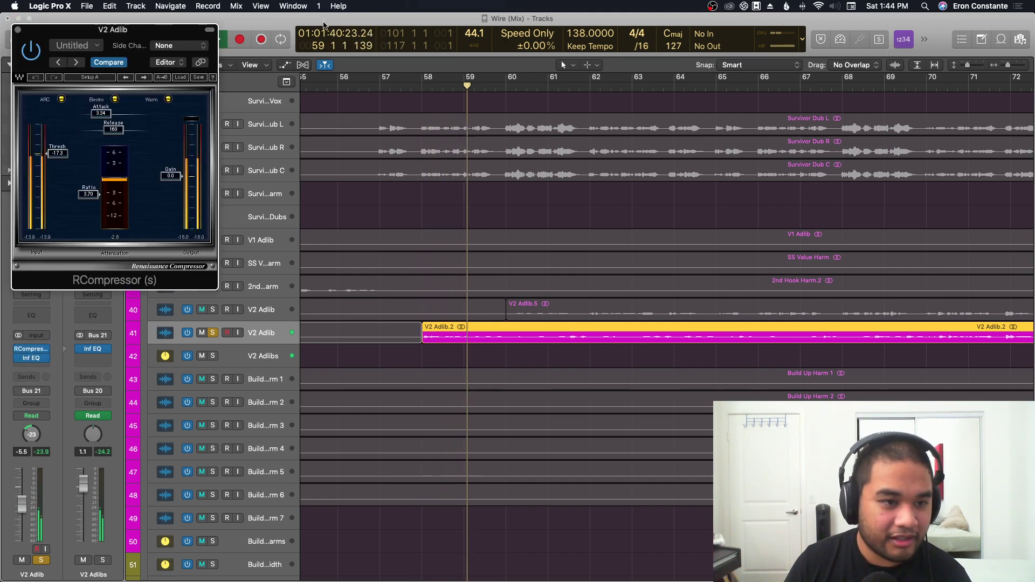
left_click_drag(142, 31, 580, 20)
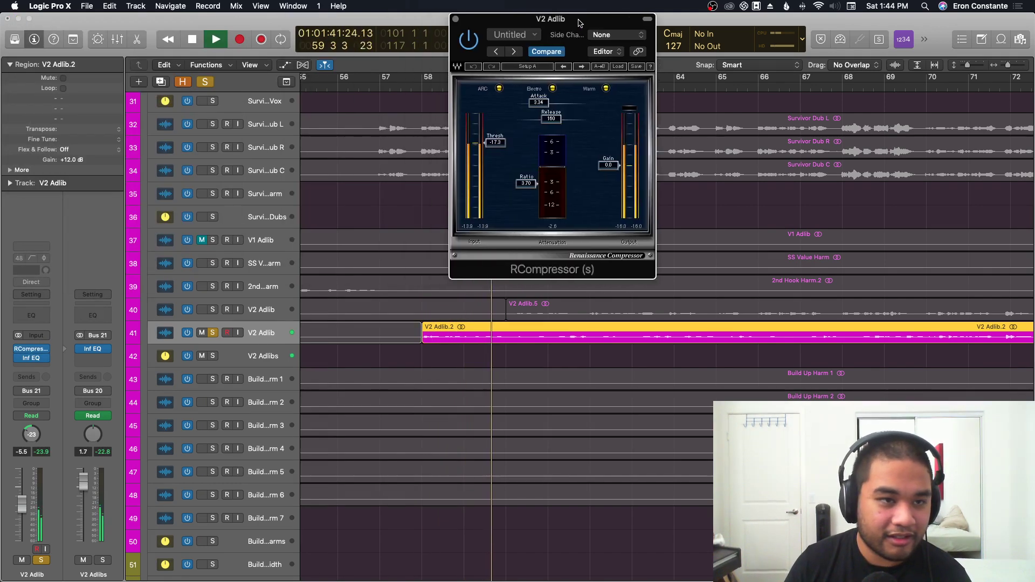
left_click(31, 359)
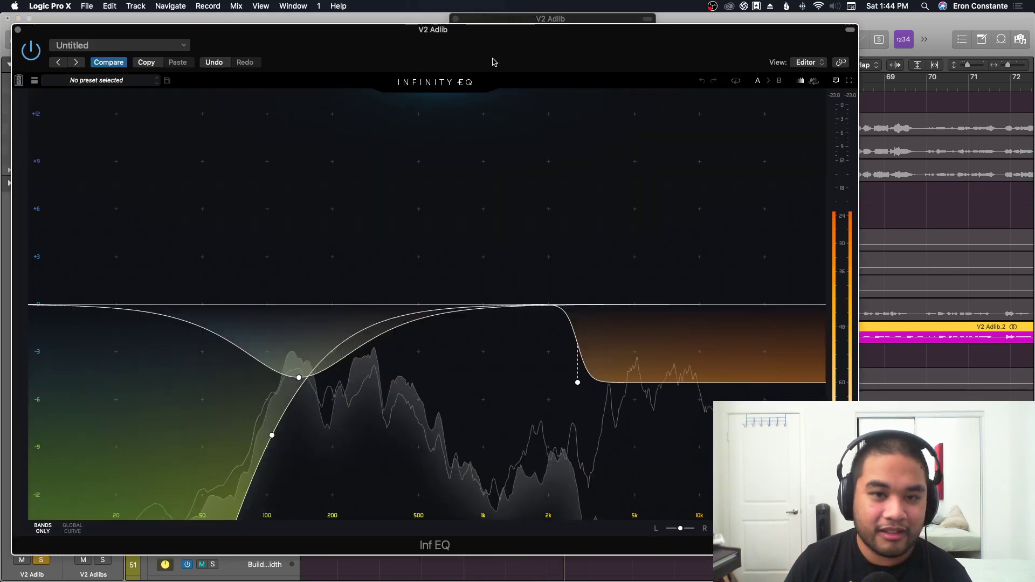
left_click_drag(494, 62, 573, 63)
key("super+w")
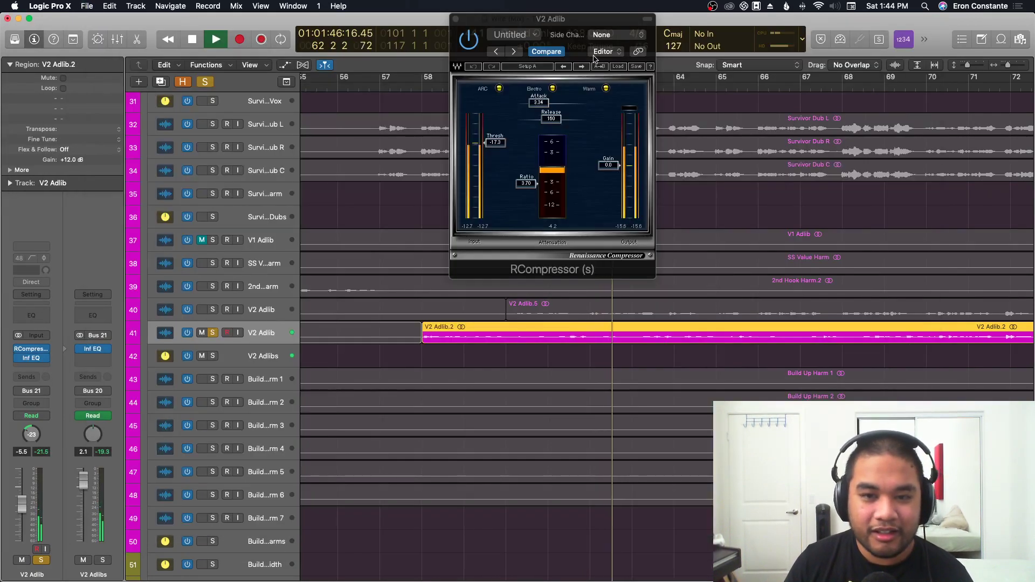
Stop playback, examine the high-shelf band in the Infinity EQ of V2 Adlib track 41, and close the plug-in windows.
key("space")
left_click(29, 350)
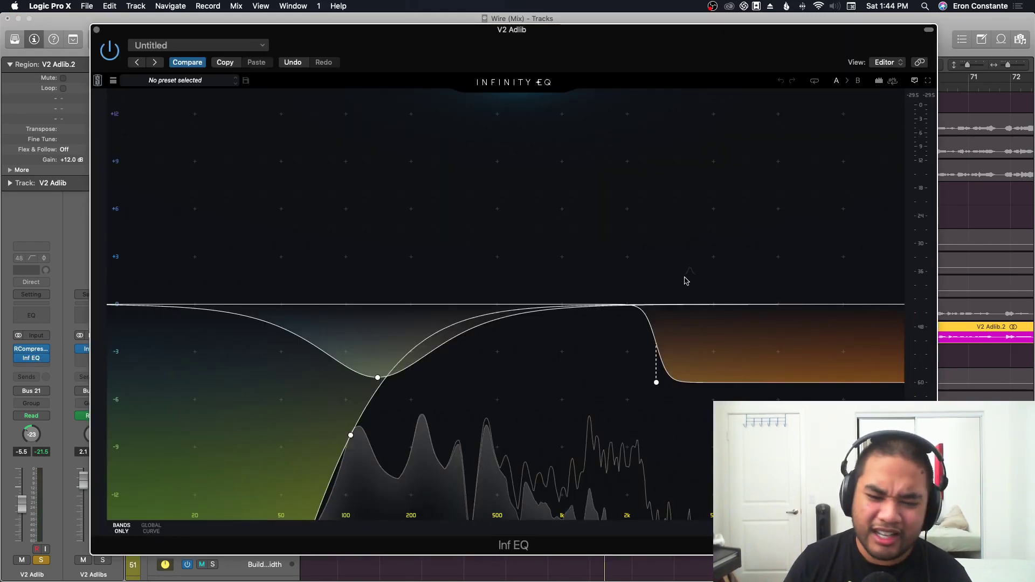
left_click(656, 382)
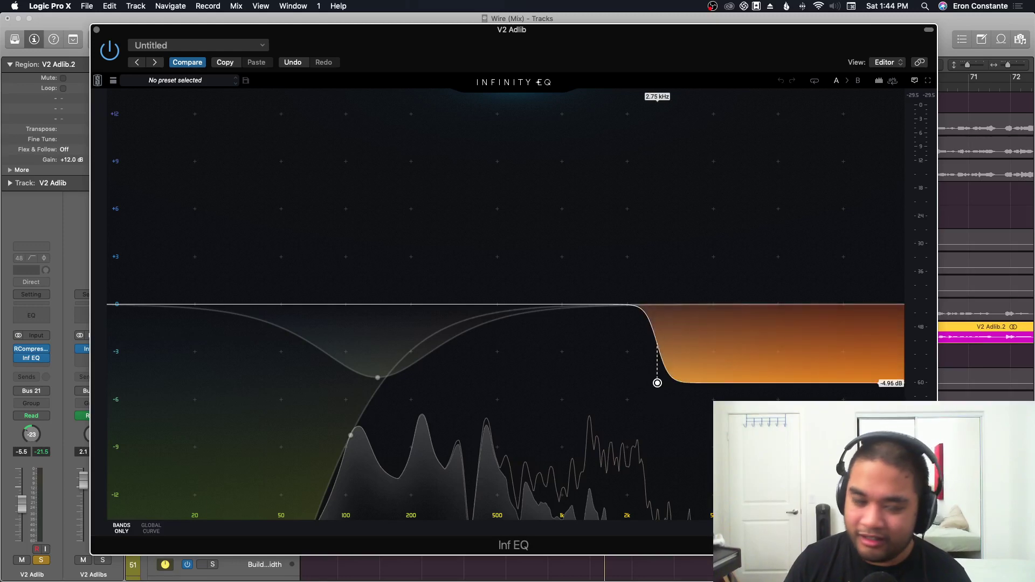
key("super+w")
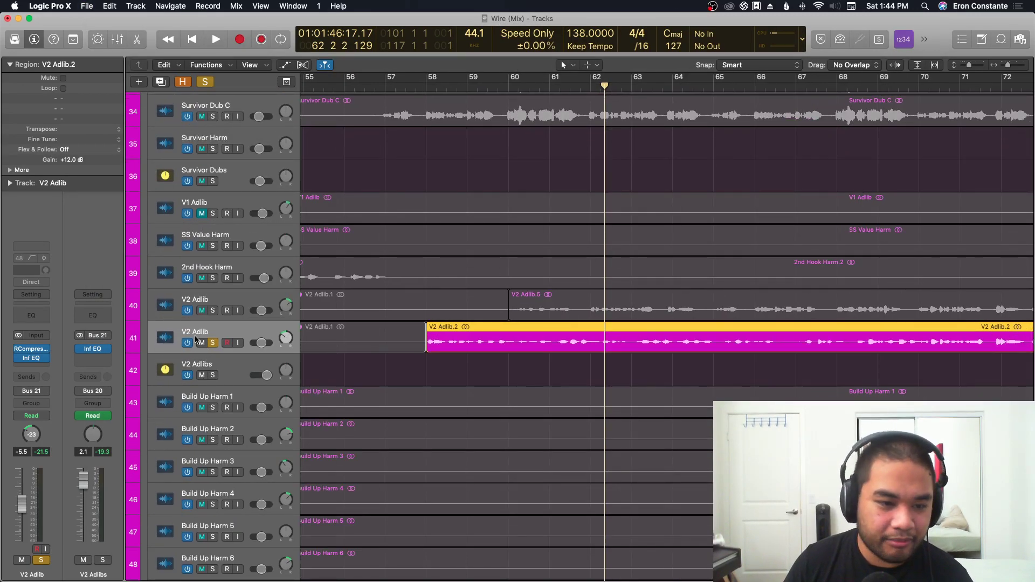
Clear the solo on V2 Adlib track 41 and audition the V2 Adlib on track 40 in solo.
left_click(213, 343)
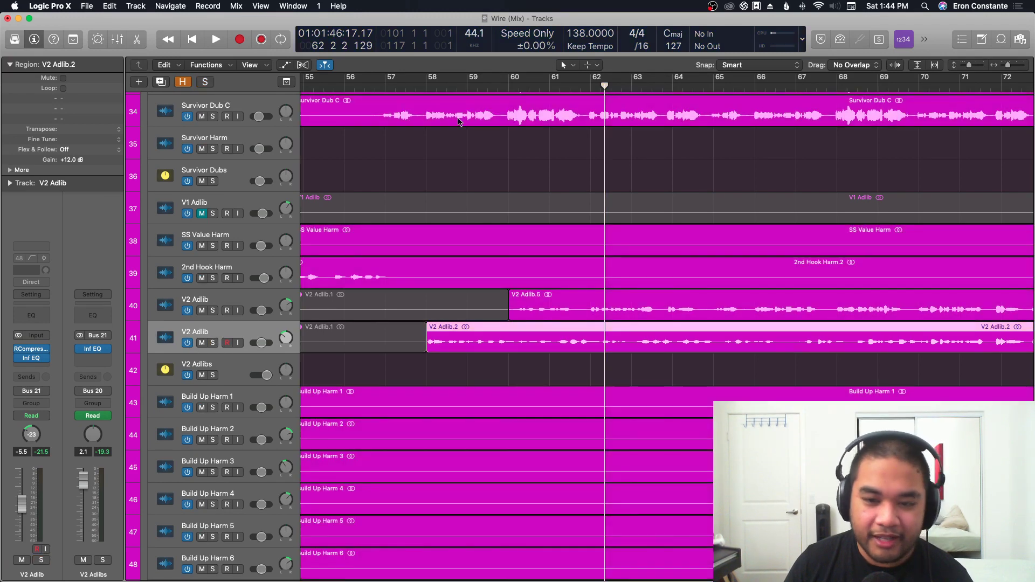
key("space")
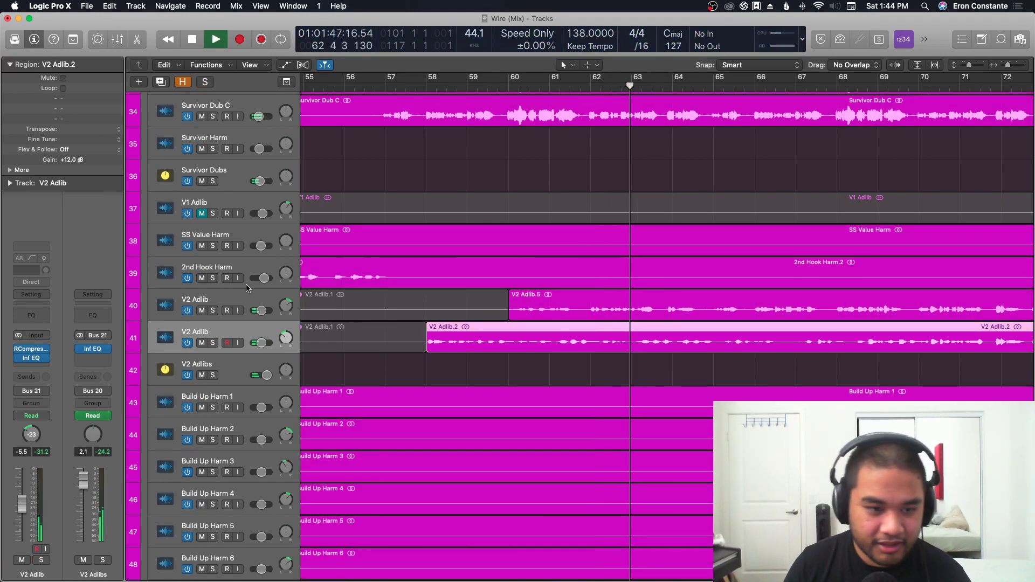
left_click(231, 297)
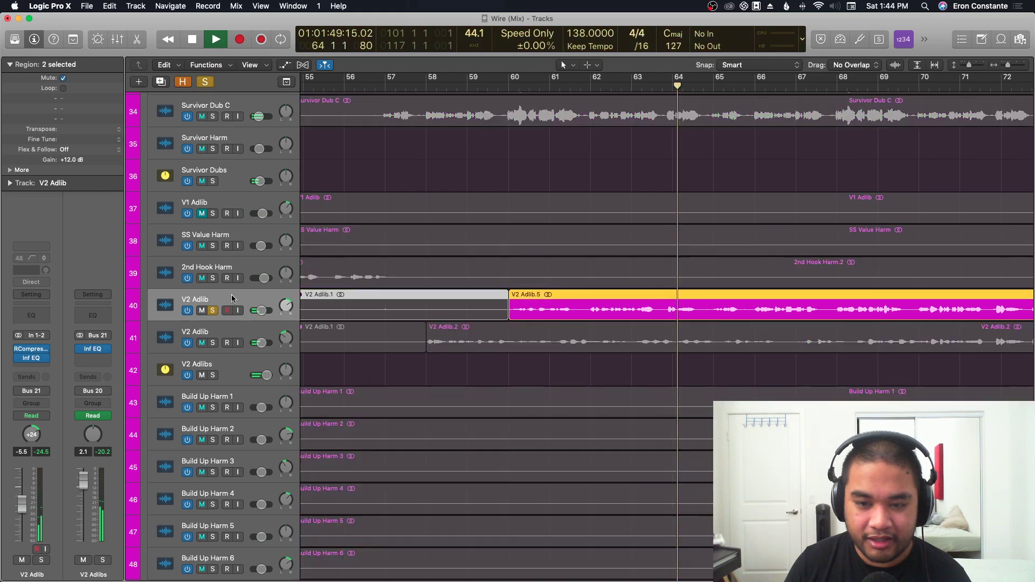
key("s")
key("space")
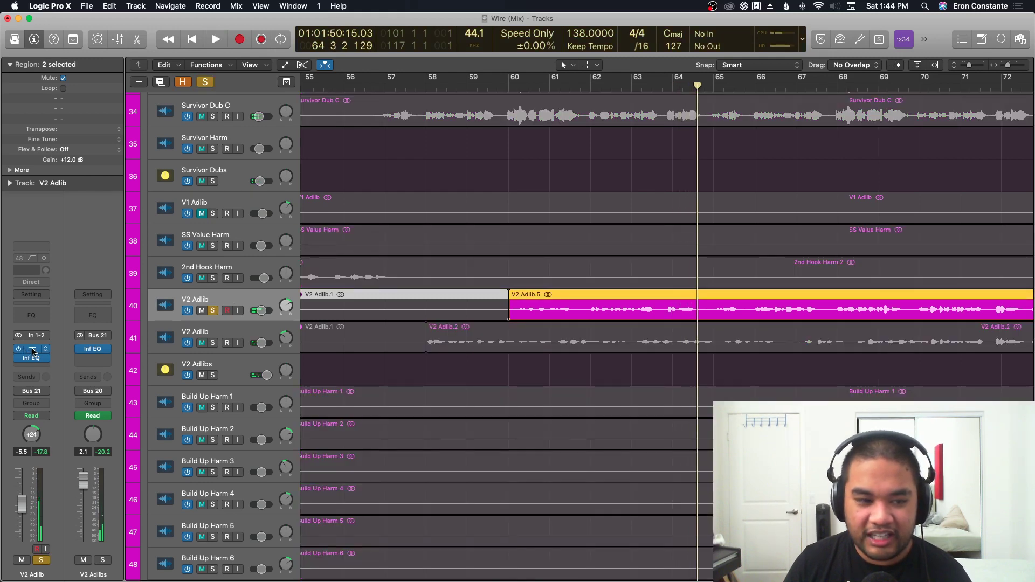
Inspect the RCompressor and Infinity EQ on V2 Adlib track 40, close them, and clear the track's solo.
left_click(33, 350)
key("super+w")
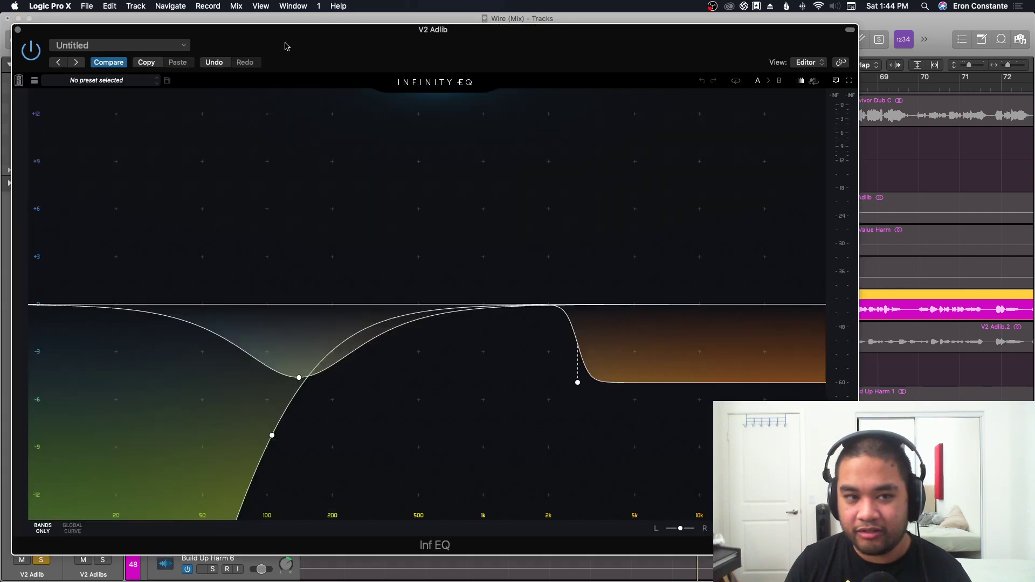
key("super+w")
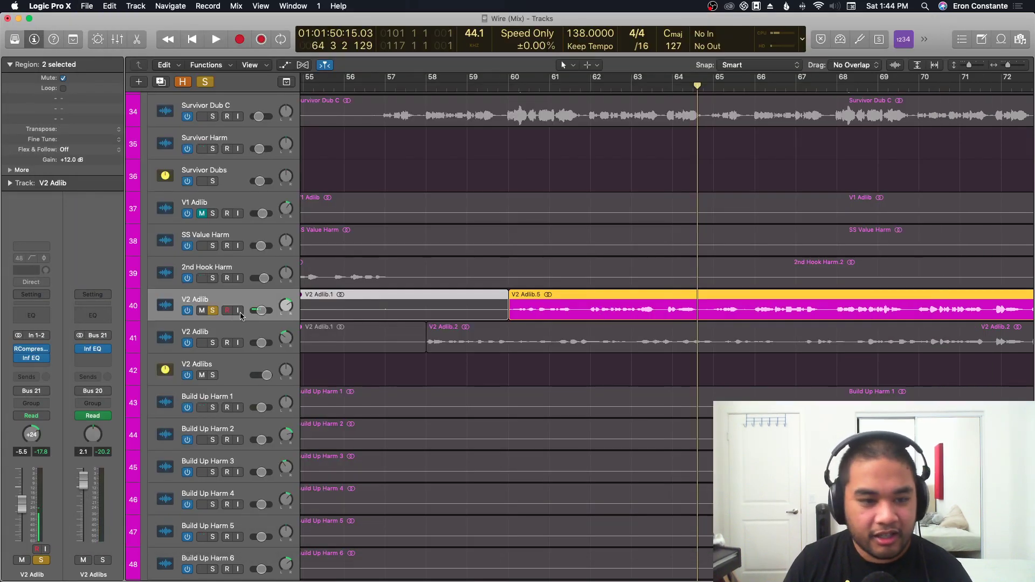
left_click(212, 311)
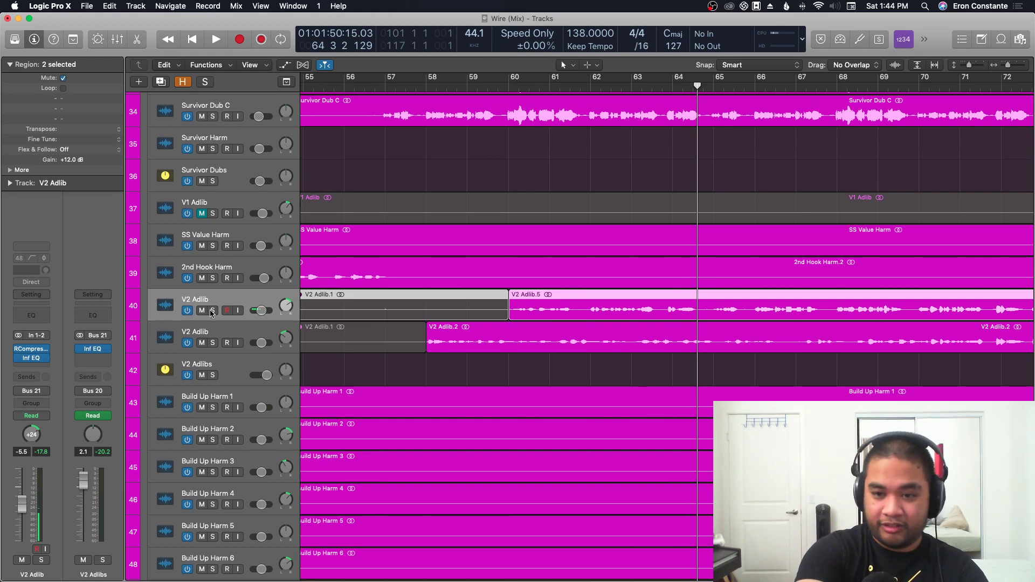
Play the full mix from bar 64 and look over the whole arrangement of vocal tracks.
key("space")
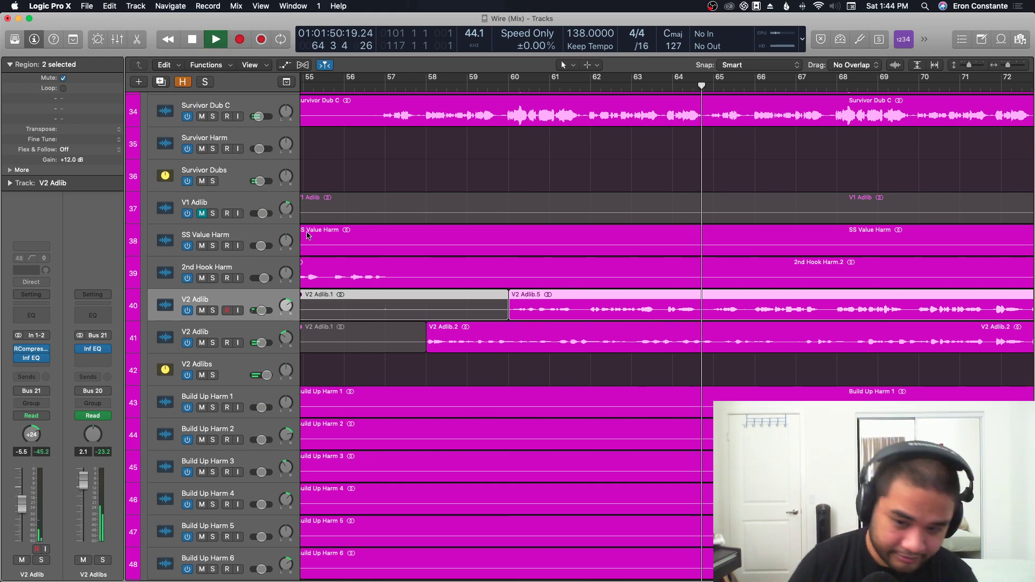
key("super+Left")
key("super+Up")
key("super+Up")
key("super+Up")
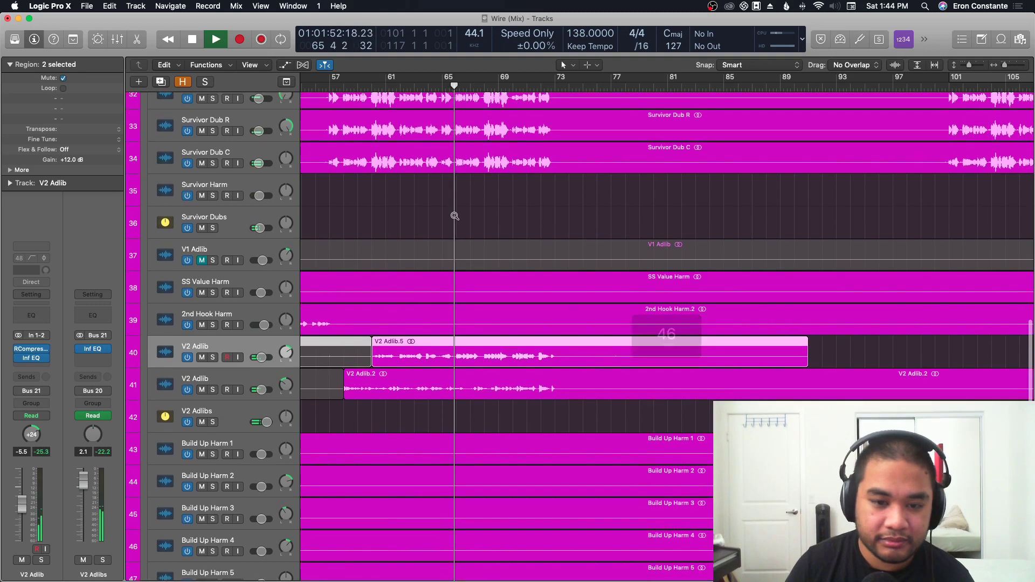
key("super+Left")
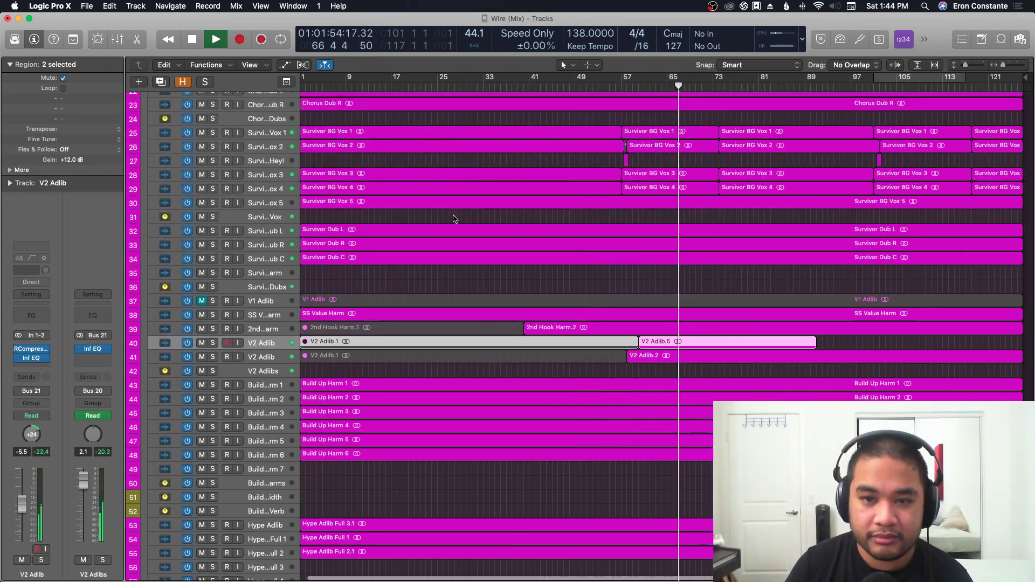
key("super+Up")
key("super+Left")
key("super+Up")
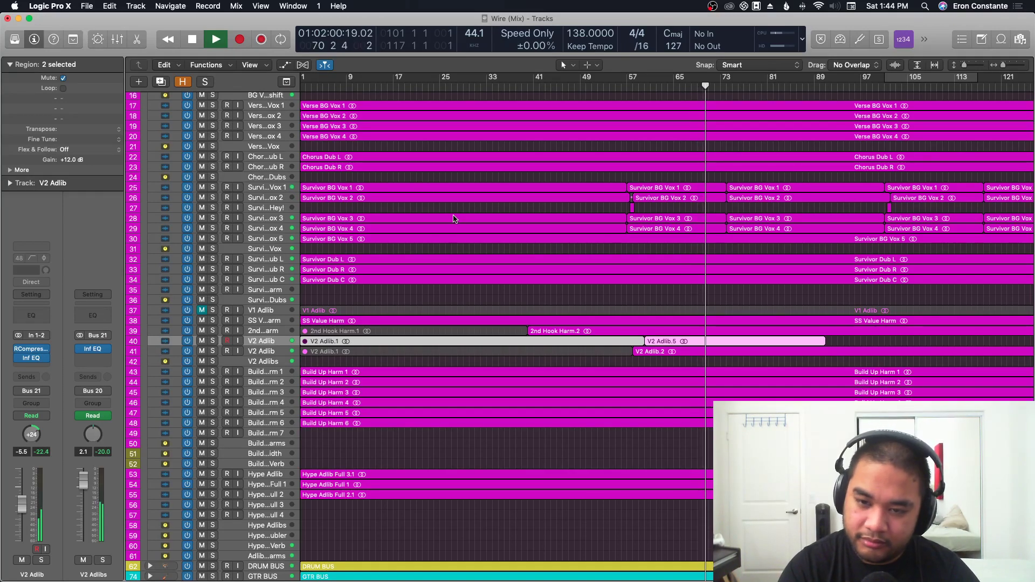
scroll(453, 218, "up", 3)
scroll(453, 218, "up", 2)
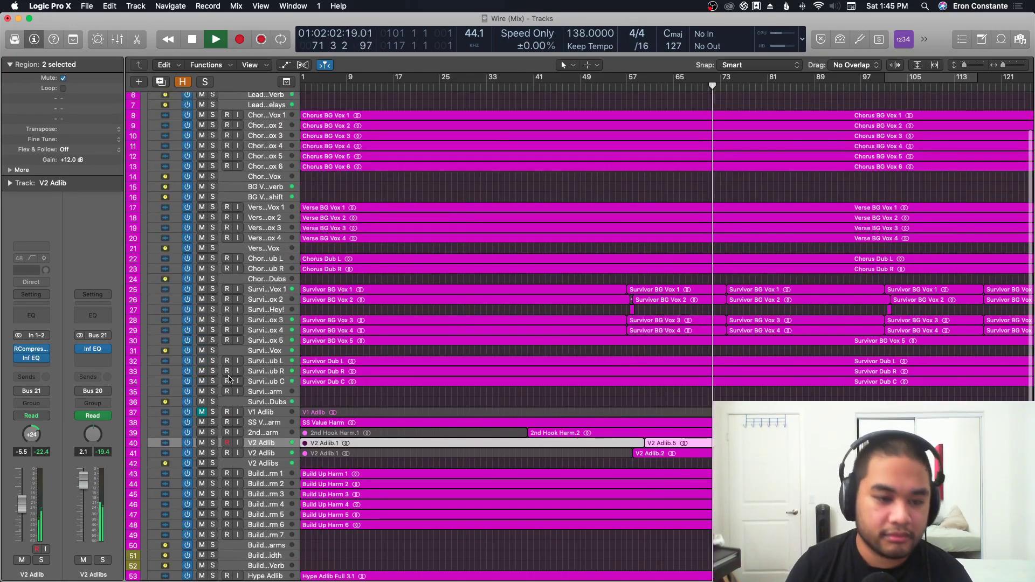
Enlarge the Survivor vocal tracks, stop playback, and place the playhead at bar 70.
key("super+Down")
key("super+Down")
key("super+Down")
scroll(603, 184, "up", 2)
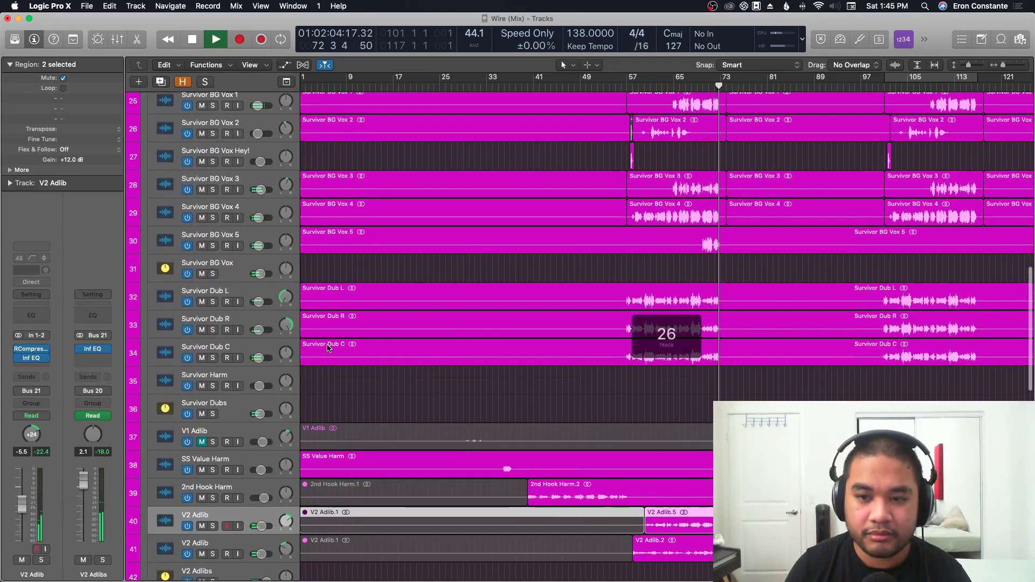
key("space")
left_click(702, 86)
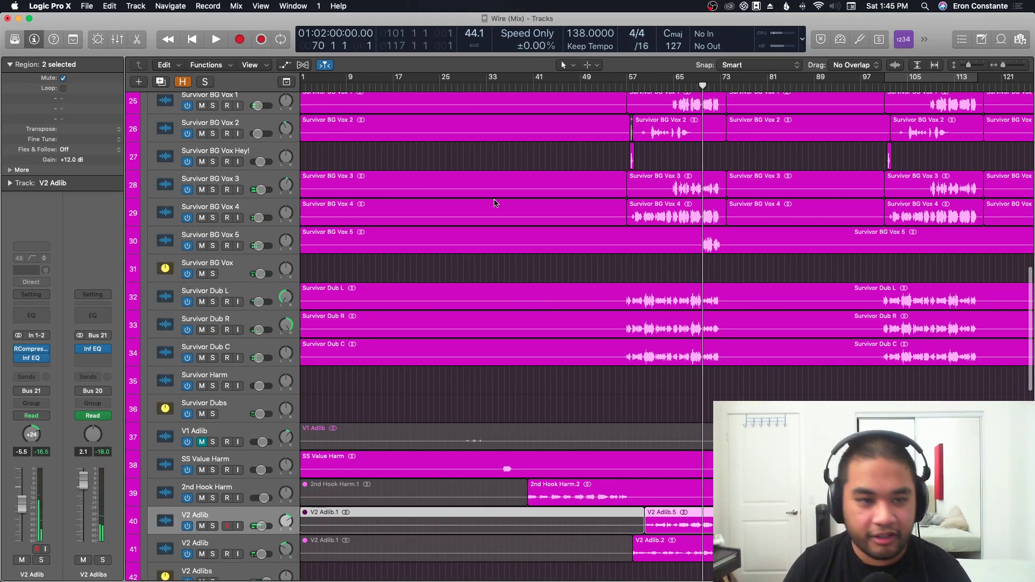
Show track automation to examine the Survivor BG Vox volume curves, place the playhead at bar 66, and hide the automation.
key("a")
key("super+Down")
key("super+Down")
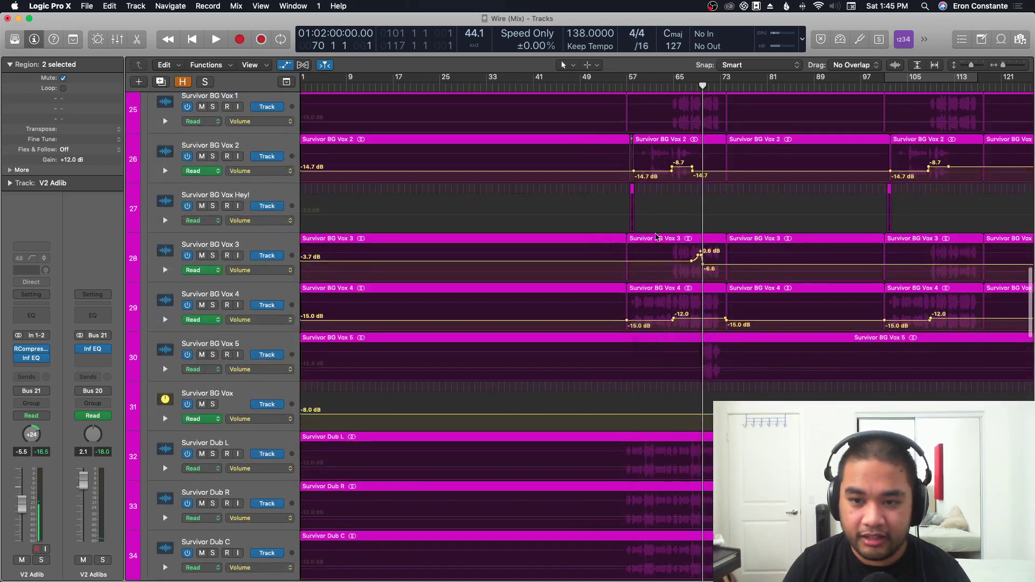
left_click(679, 86)
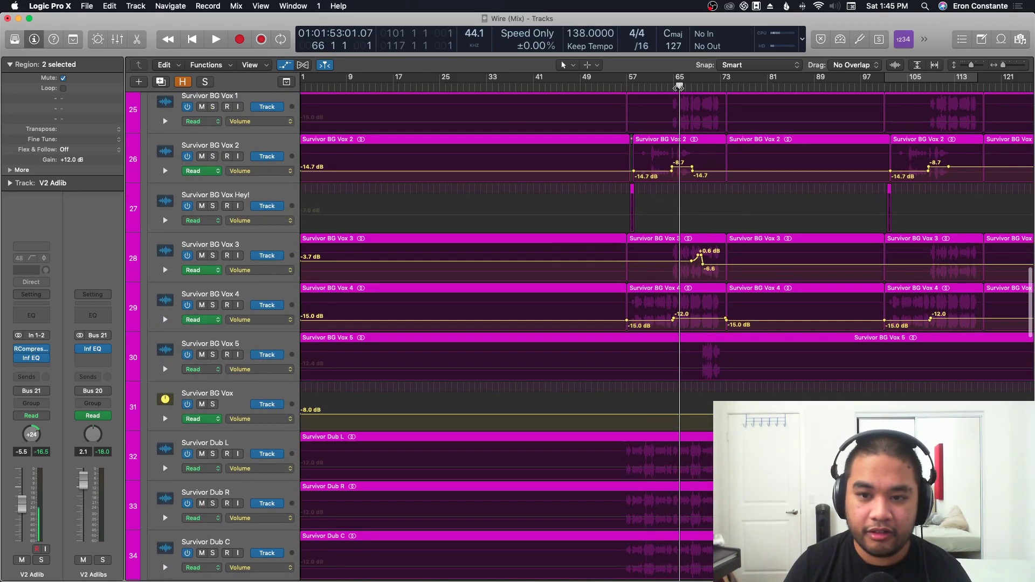
key("a")
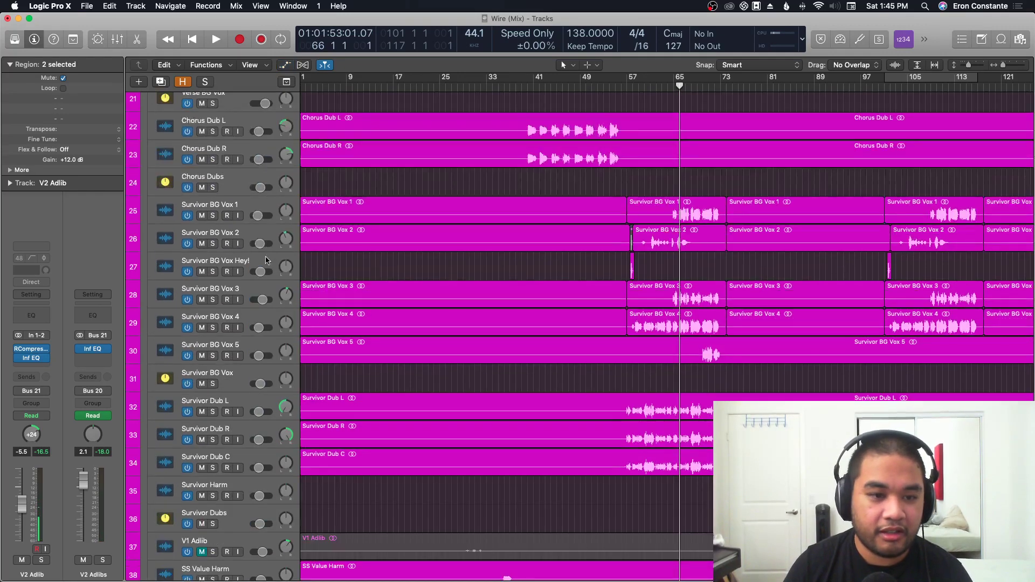
Solo the Survivor BG Vox 3 track and place the playhead at bar 65, where its vocal phrase starts.
left_click(270, 290)
key("s")
key("super+Right")
key("super+Right")
key("super+Right")
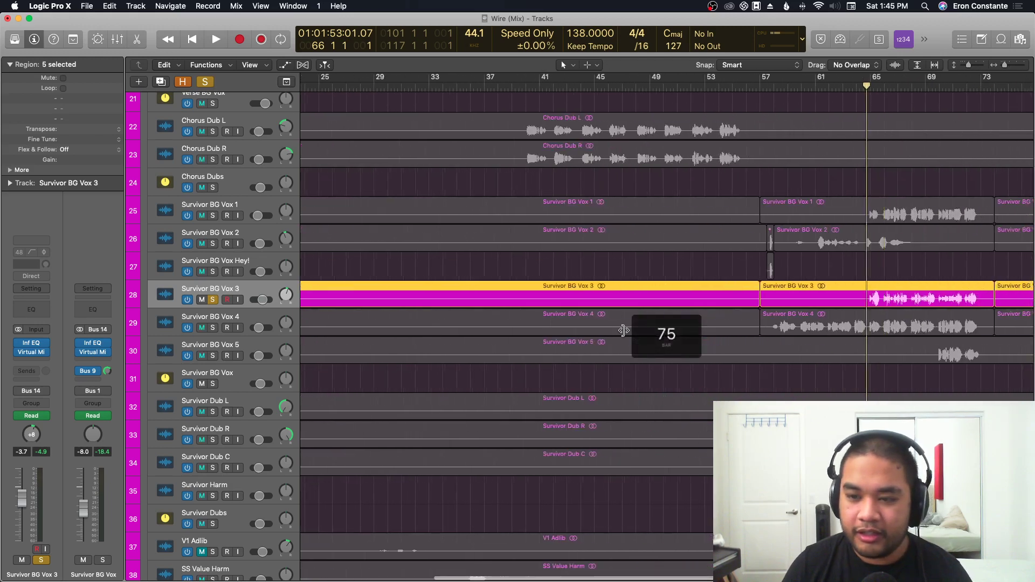
scroll(624, 331, "right", 5)
key("comma")
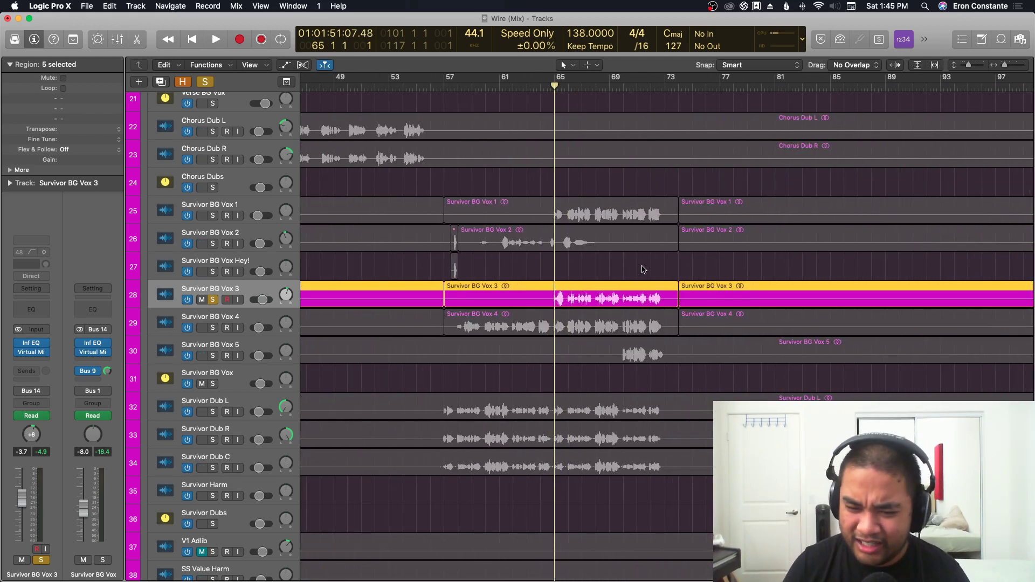
Show the volume automation lanes and play the soloed Survivor BG Vox 3 from bar 65.
key("a")
key("a")
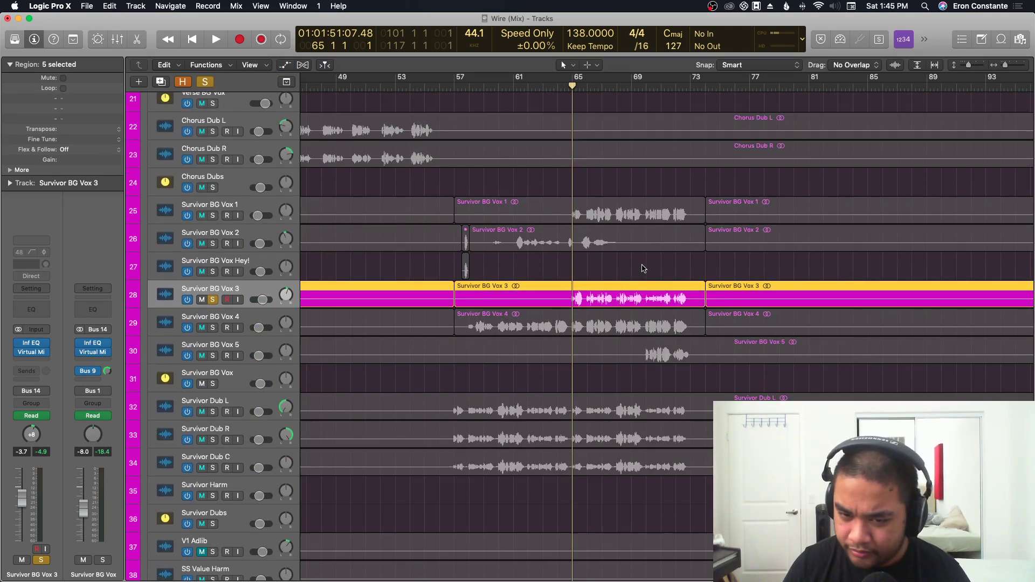
key("a")
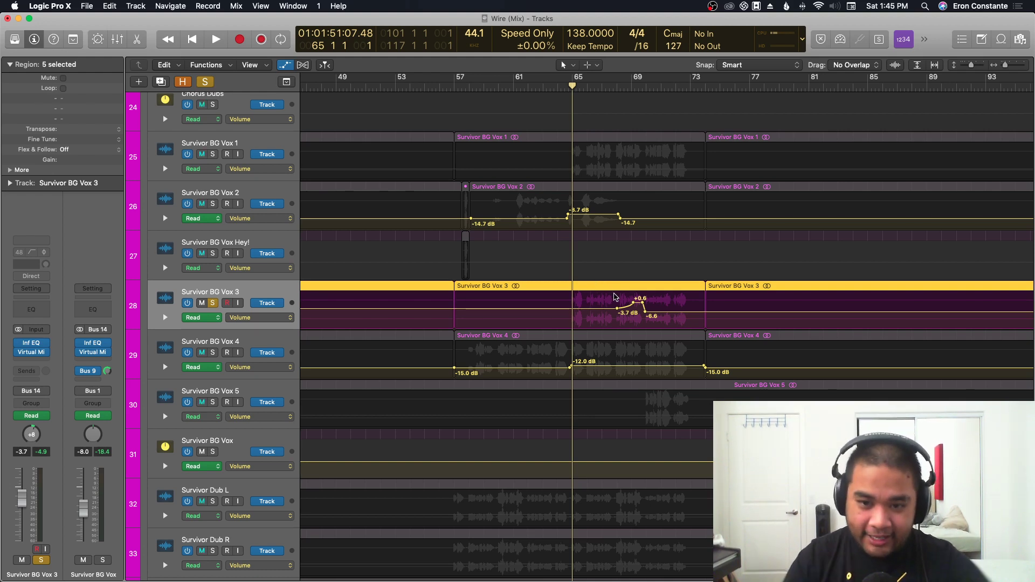
key("space")
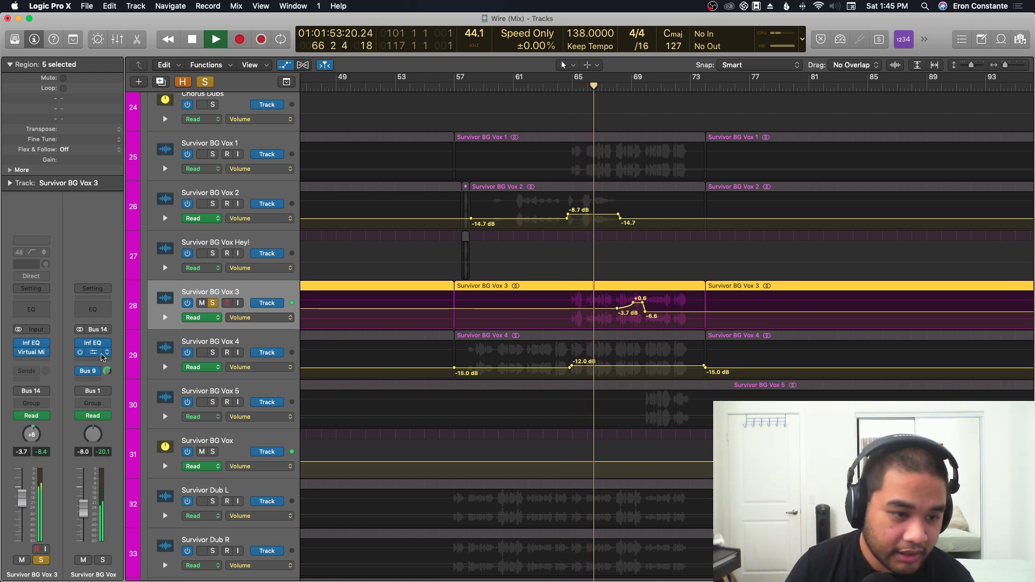
Open the Virtual Mix Rack insert on Survivor BG Vox 3 and inspect its FG-Stress compressor.
left_click(32, 353)
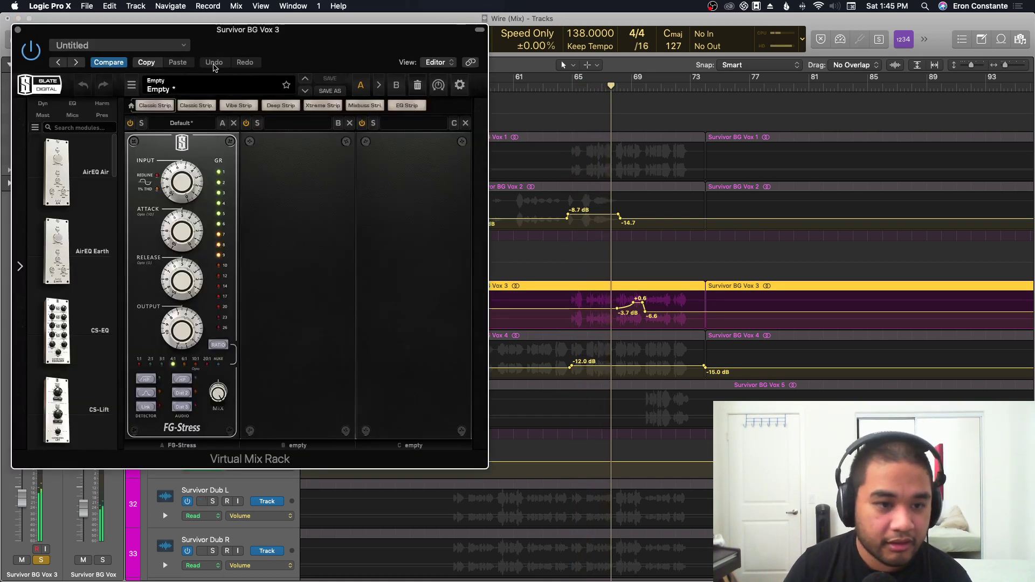
left_click_drag(287, 25, 357, 25)
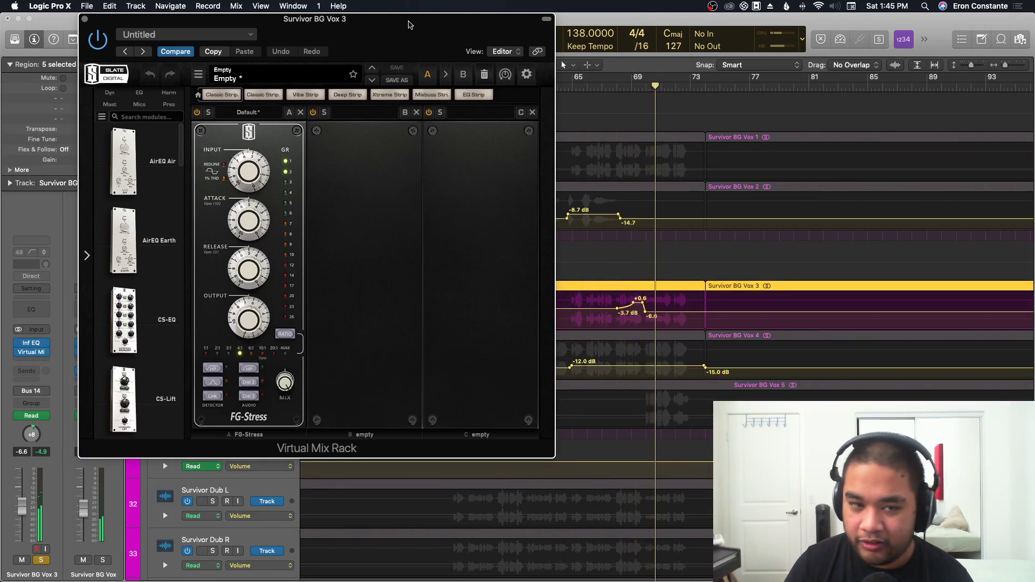
left_click_drag(408, 25, 472, 24)
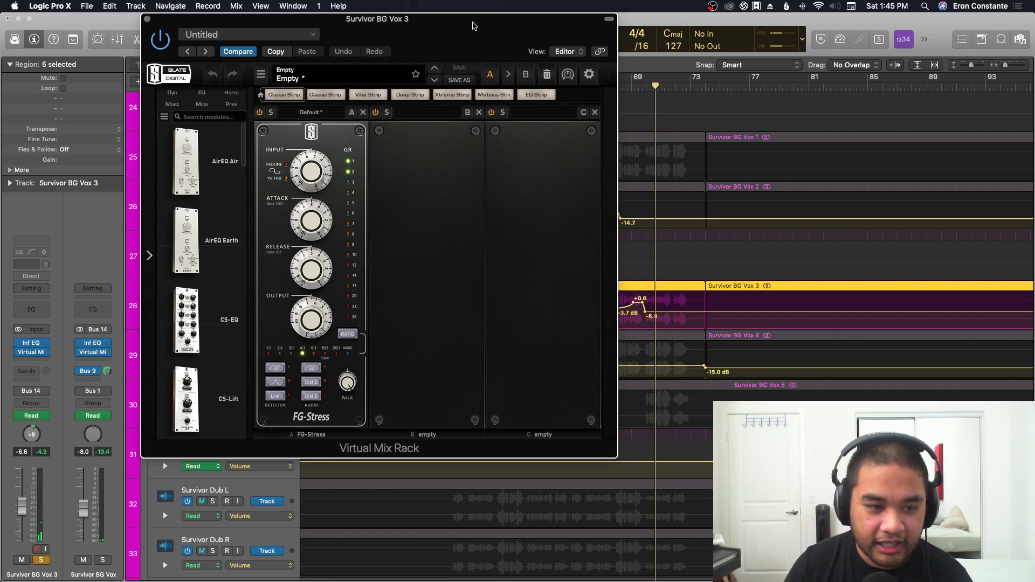
left_click_drag(469, 38, 467, 50)
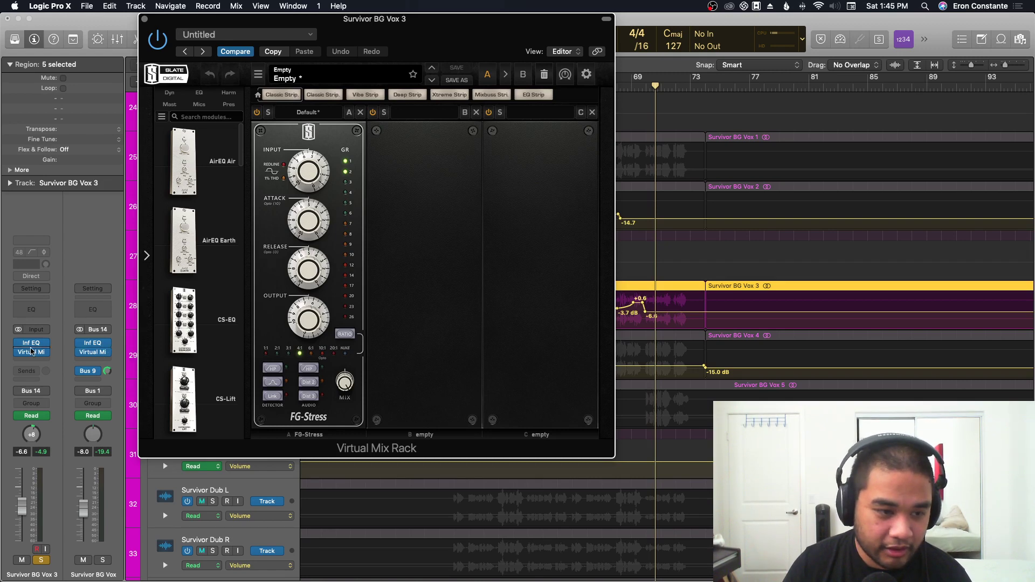
Inspect the FG-401 compressor in the Survivor BG Vox bus's Virtual Mix Rack, closing it when finished.
left_click(93, 353)
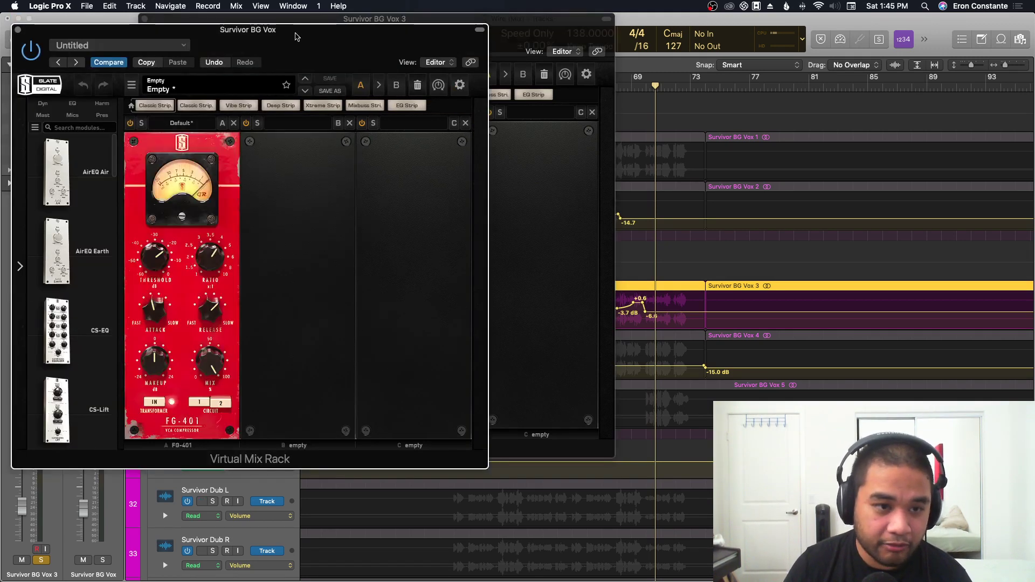
left_click_drag(295, 37, 532, 66)
key("super+w")
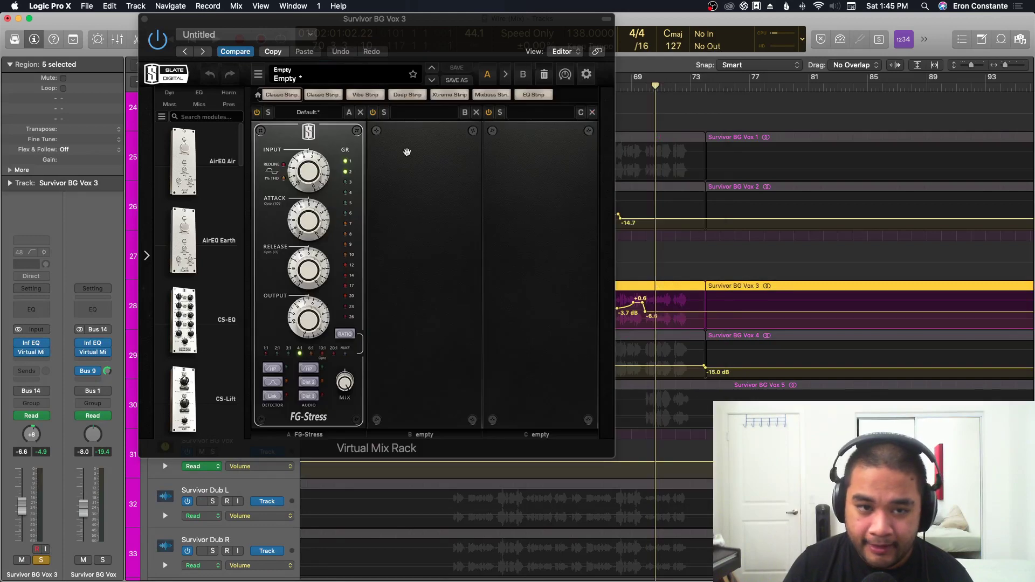
Audition Survivor BG Vox 3 from bar 65 with Virtual Mix Rack bypassed and re-enabled, closing the plug-in at the end.
left_click_drag(440, 33, 364, 19)
left_click(572, 82)
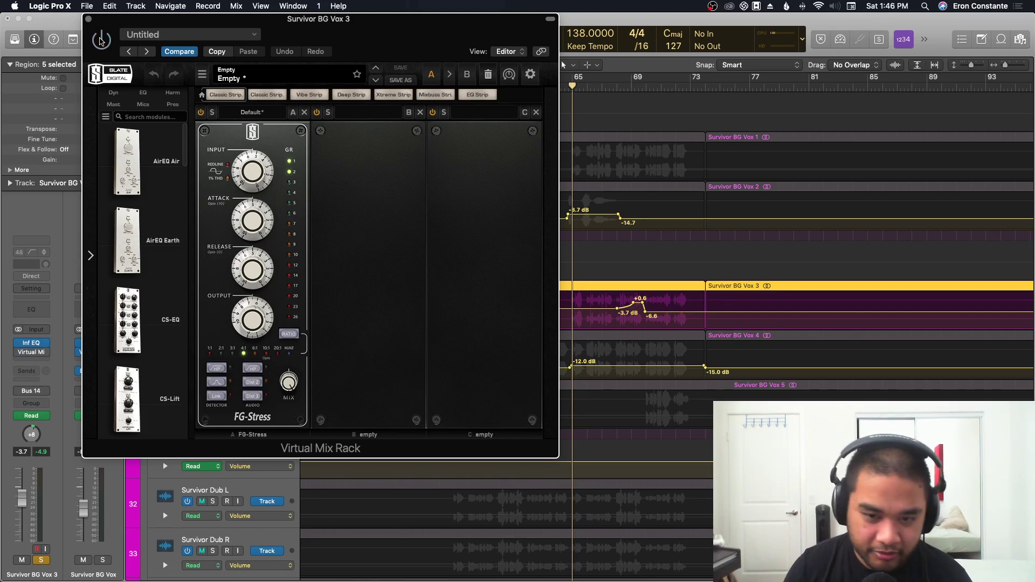
key("space")
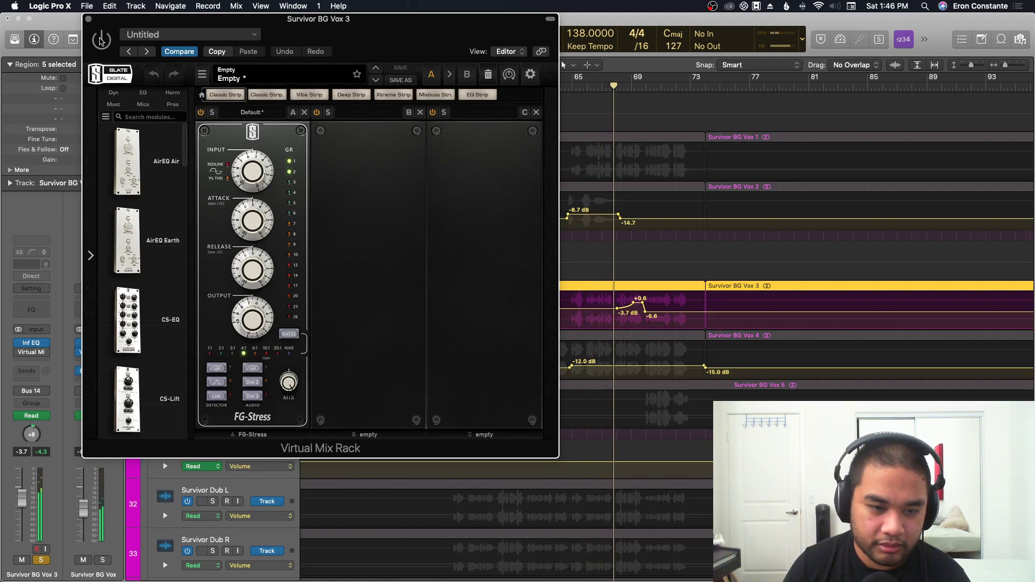
left_click(100, 40)
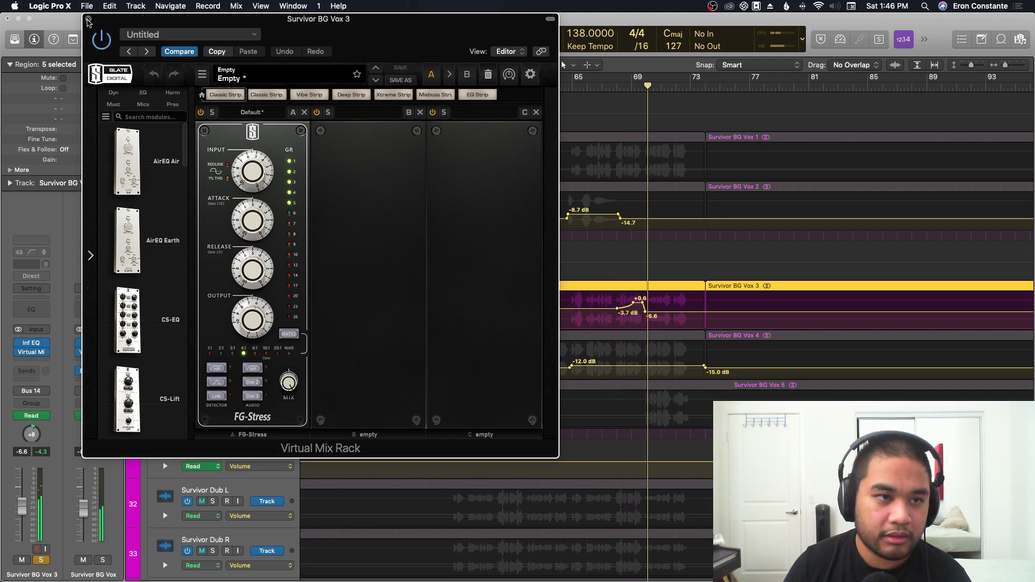
left_click(85, 18)
Hide the automation lanes, unsolo Survivor BG Vox 3 and play the full mix from bar 70.
key("super+Down")
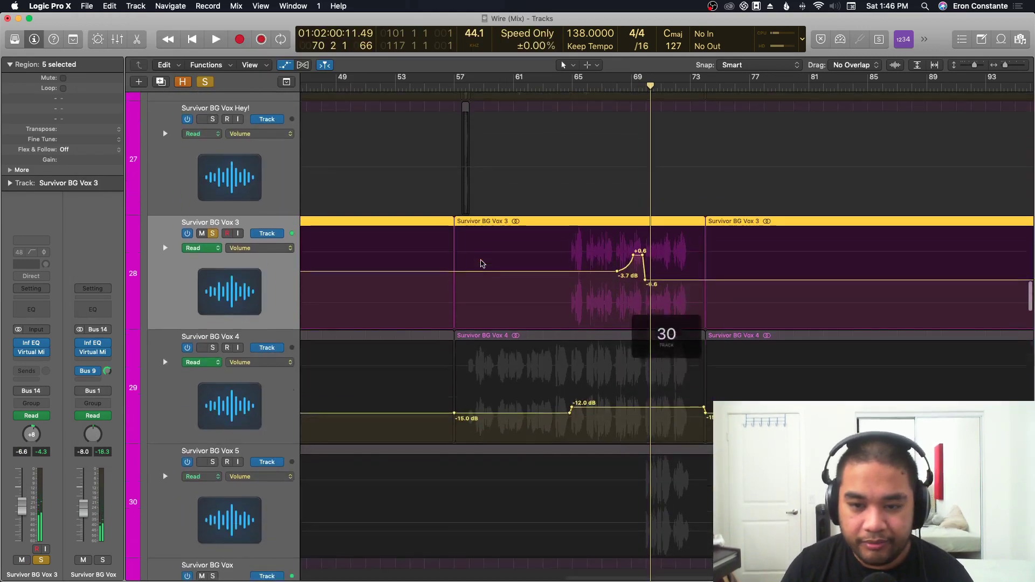
key("super+Left")
key("super+Left")
key("super+Up")
key("super+Up")
key("super+Up")
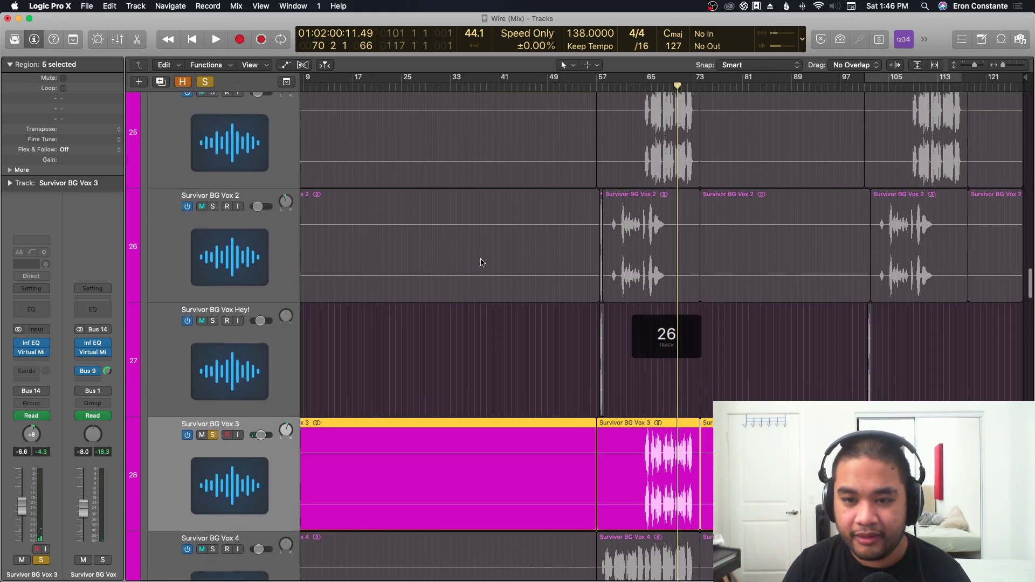
key("super+Up")
key("s")
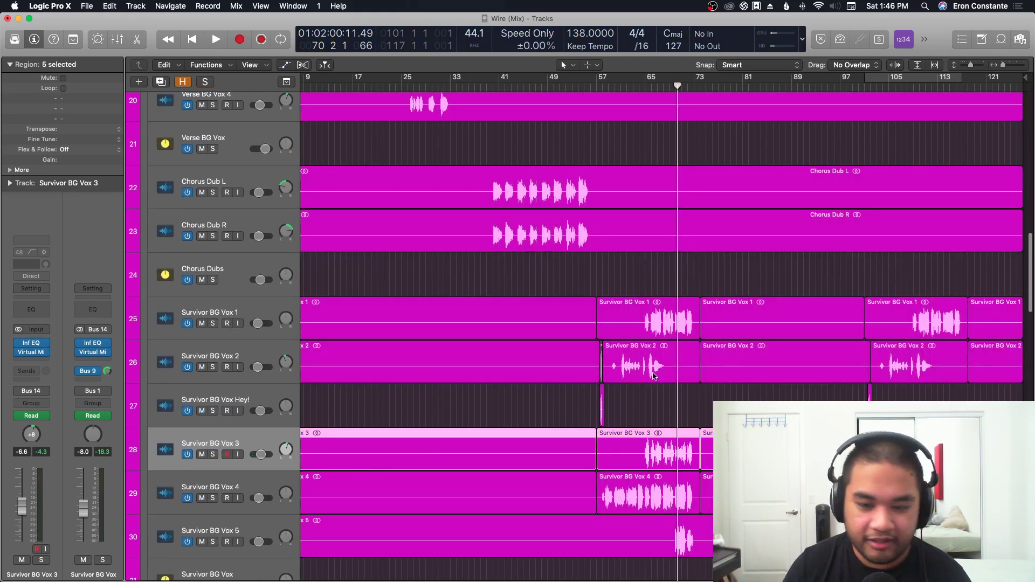
key("super+Up")
key("space")
scroll(653, 375, "down", 3)
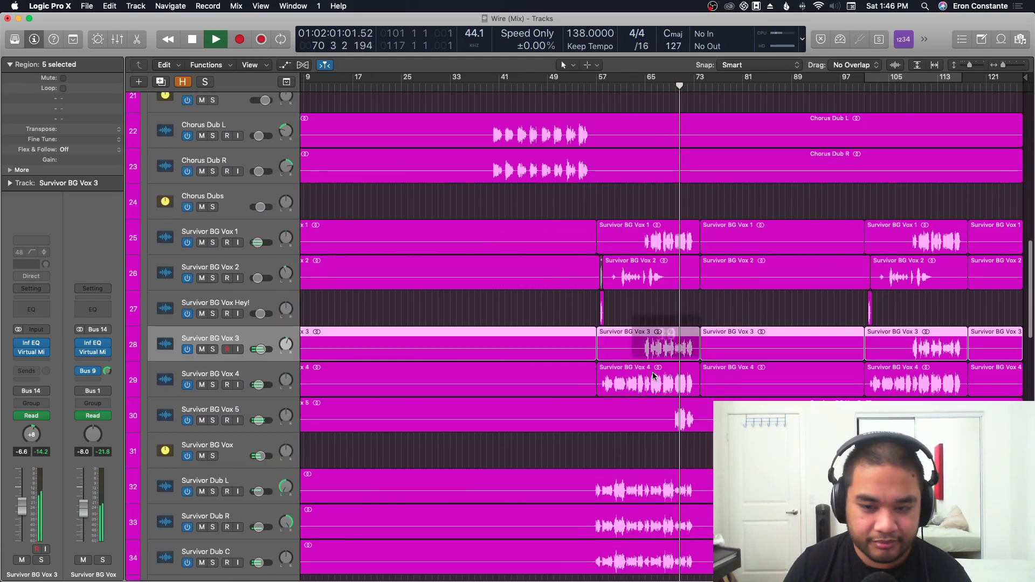
Look over the background vocal, adlib and harmony tracks across the arrangement while the full mix plays.
key("super+Right")
key("super+Right")
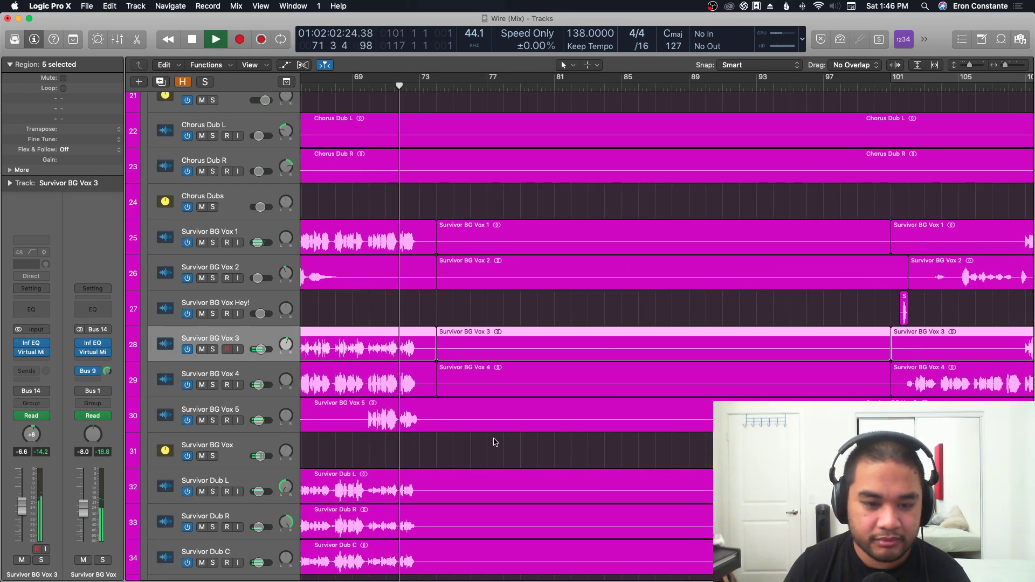
key("super+Left")
key("super+Up")
key("super+Up")
key("super+Up")
key("super+Up")
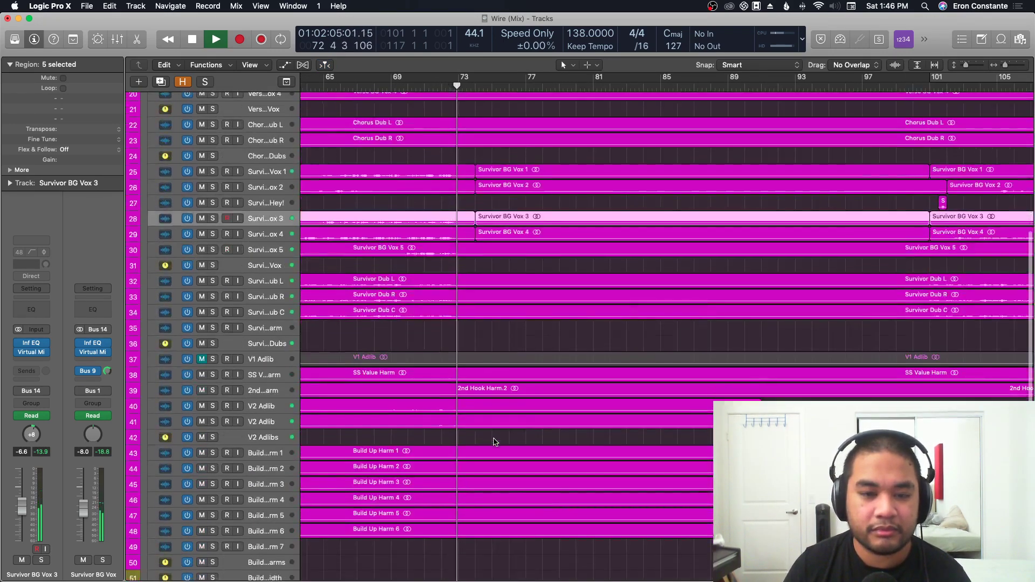
key("super+Left")
key("super+Left")
key("super+Down")
key("super+Down")
key("super+Down")
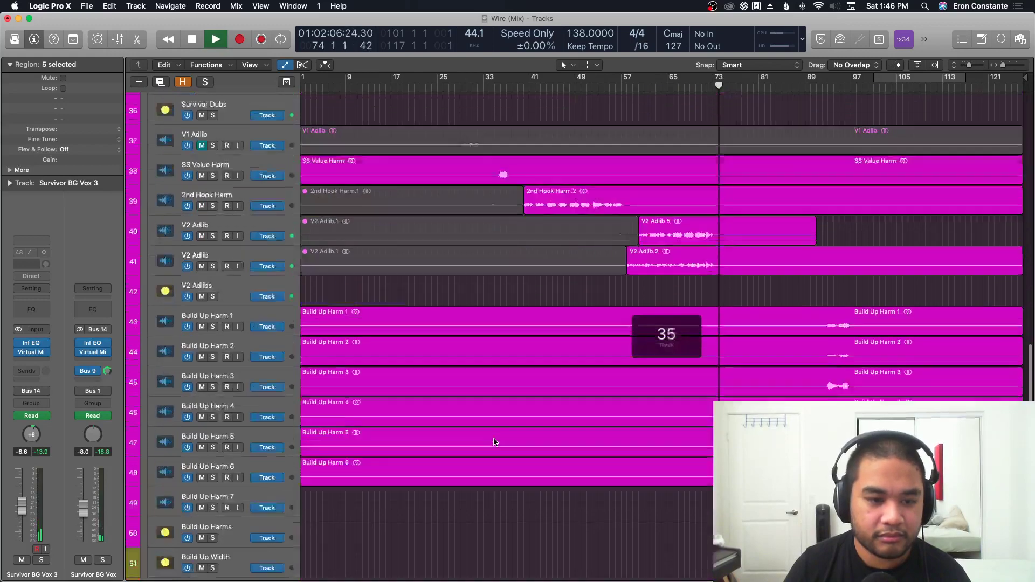
key("super+Up")
key("super+Up")
key("super+Up")
key("super+Up")
key("super+Up")
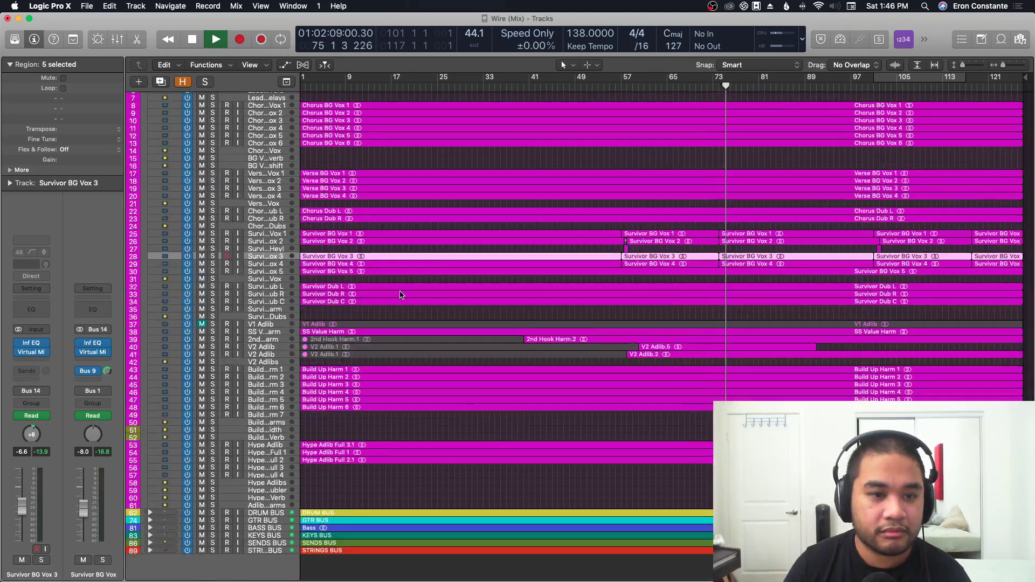
Collapse the VOX BUS track stack and expand the GTR BUS stack to show its guitar tracks.
key("super+Down")
key("super+Down")
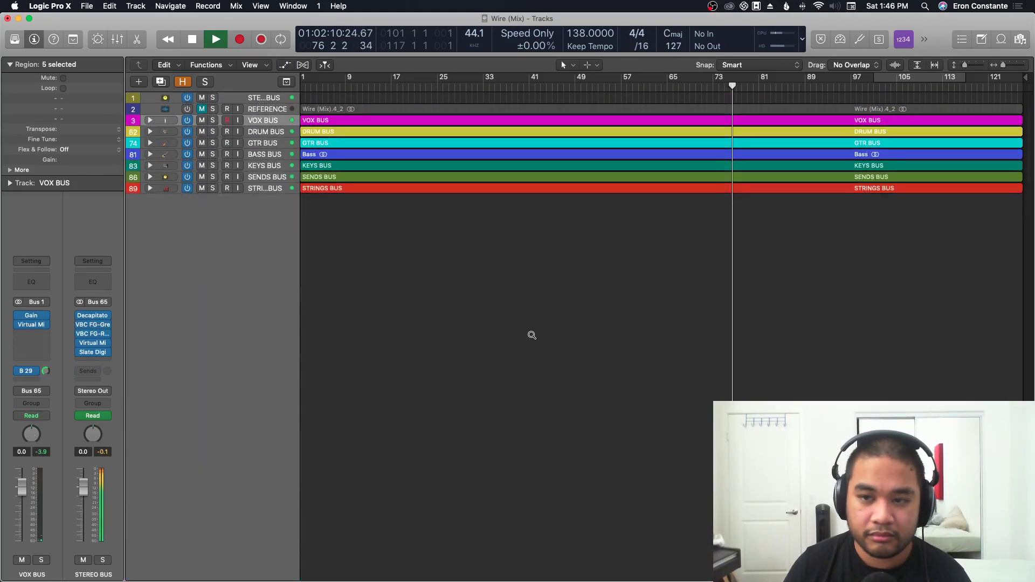
key("super+Down")
key("super+Down")
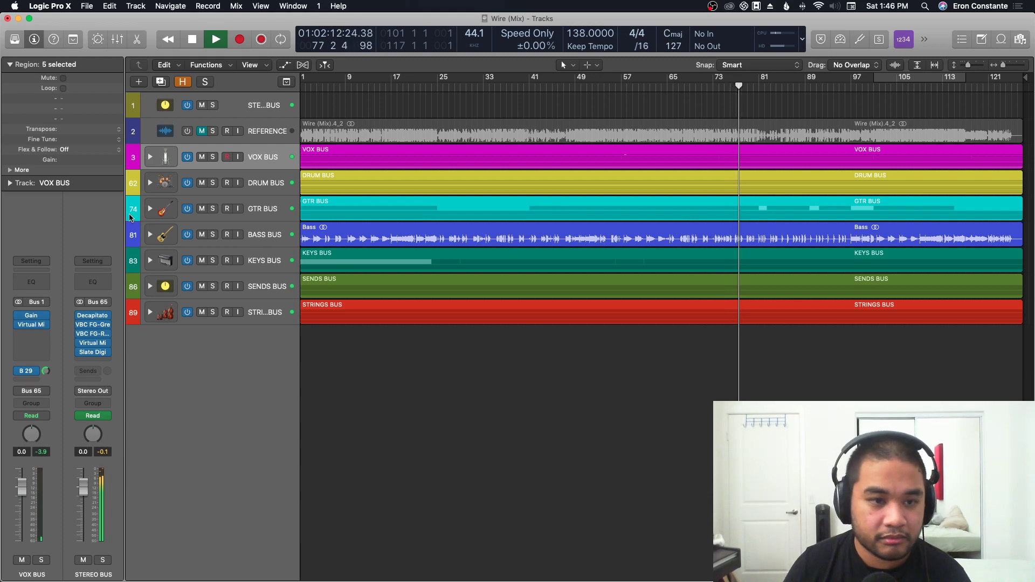
left_click(151, 209)
key("super+Down")
key("super+Down")
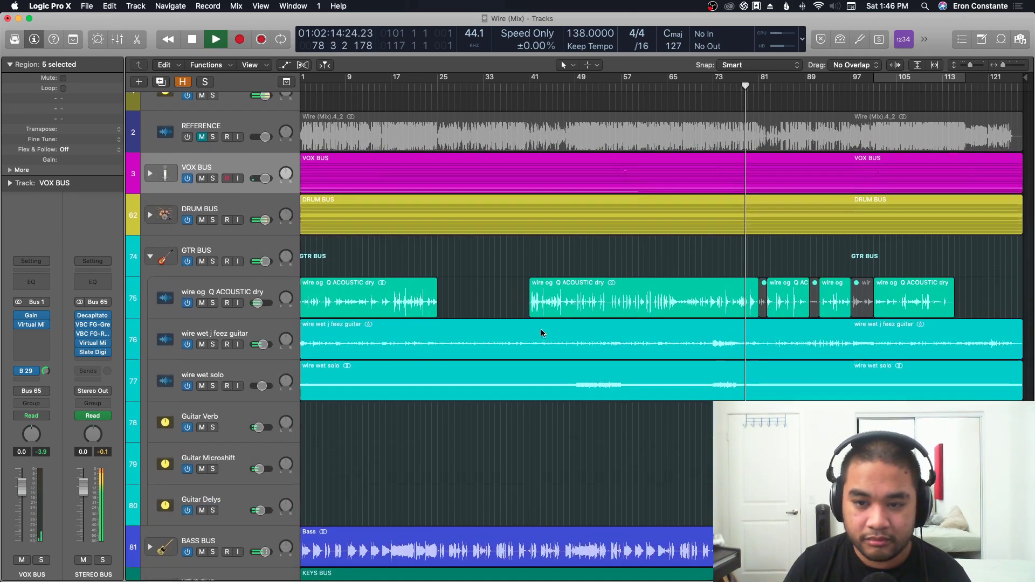
scroll(682, 372, "down", 3)
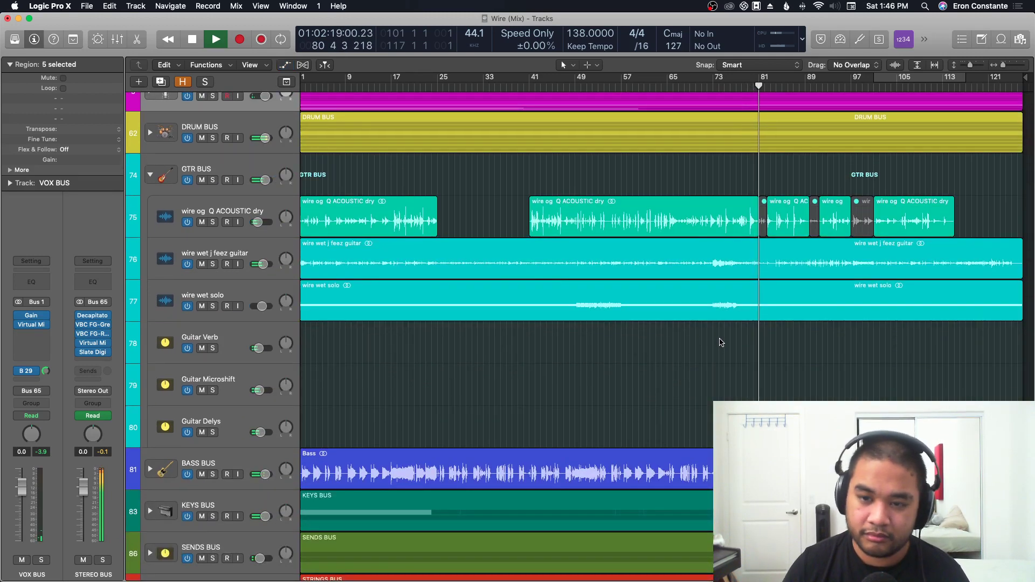
Stop playback, solo the GTR BUS and place the playhead at bar 81.
key("super+Right")
key("super+Right")
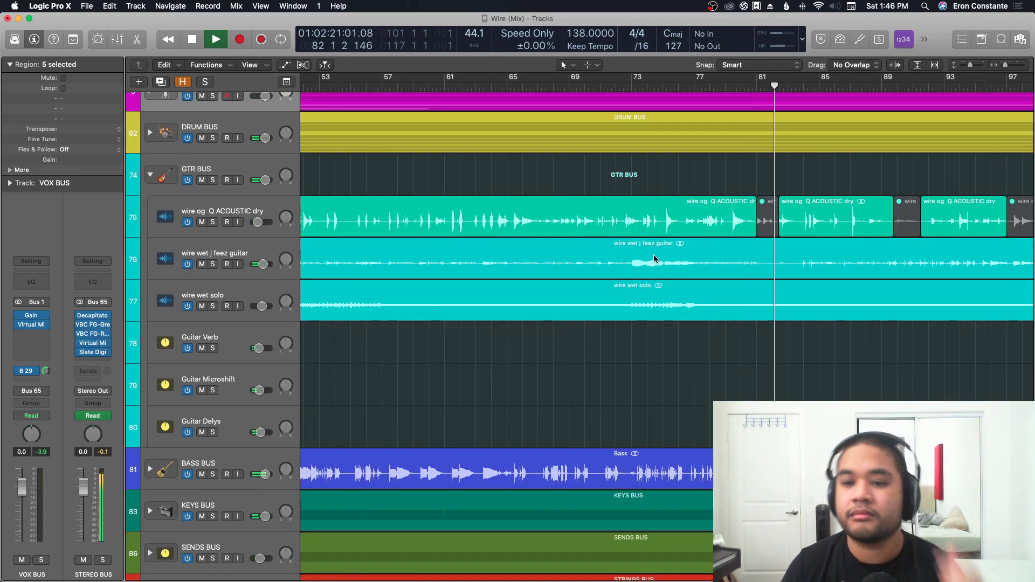
scroll(596, 259, "right", 2)
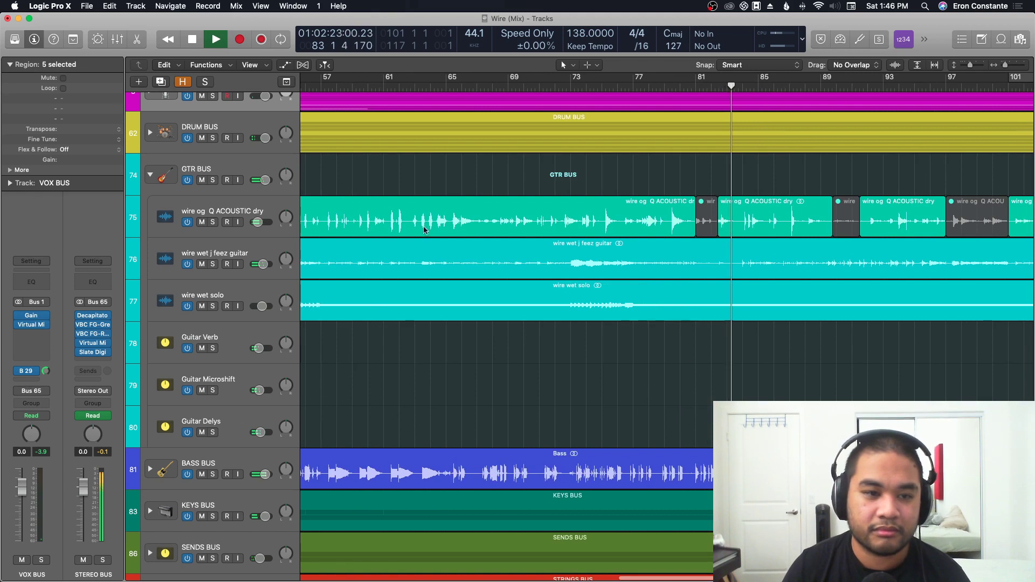
left_click(228, 169)
key("space")
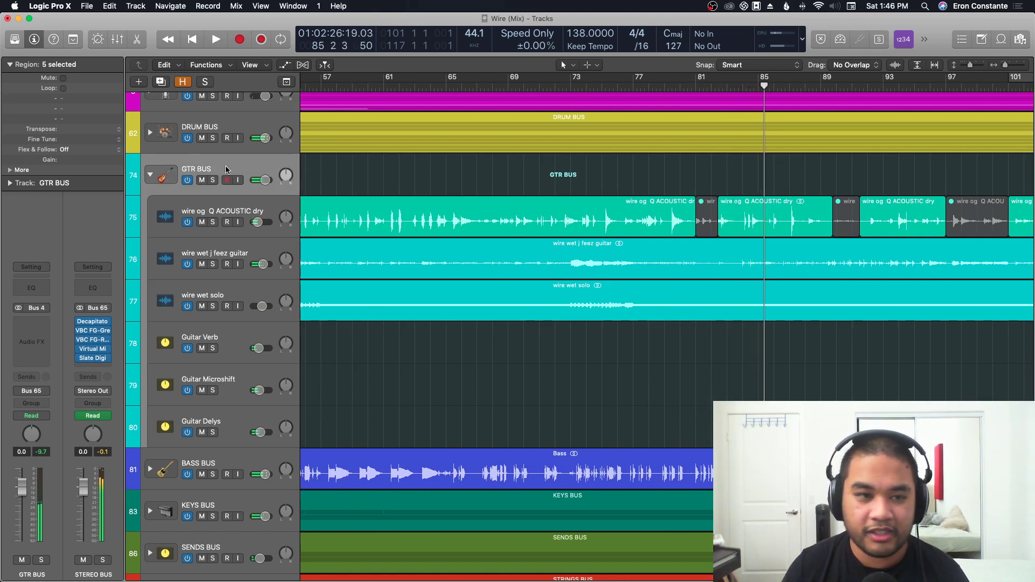
left_click(212, 181)
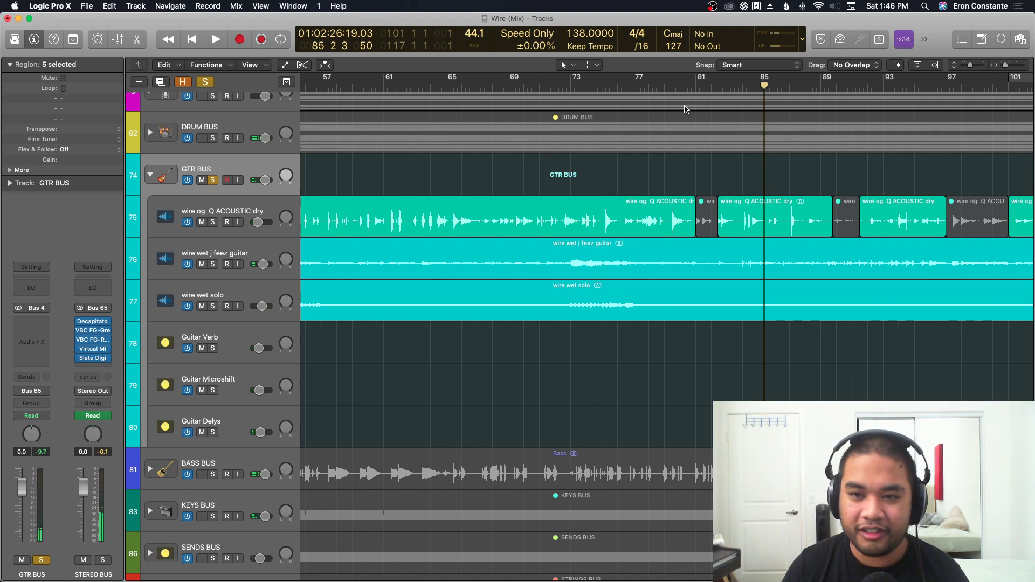
left_click(697, 89)
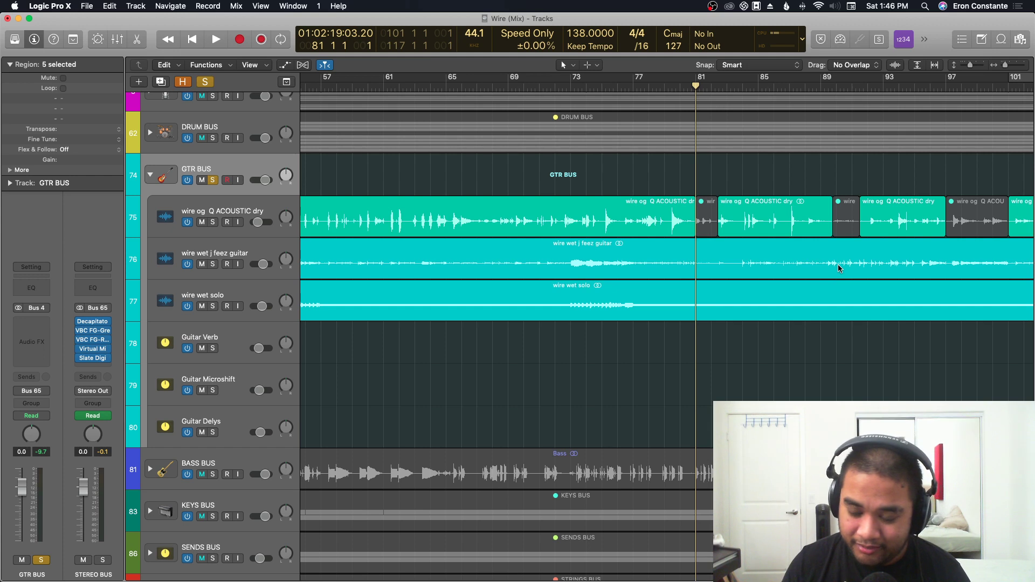
Play the soloed guitar bus from bar 81 and stop at bar 89.
scroll(837, 264, "right", 5)
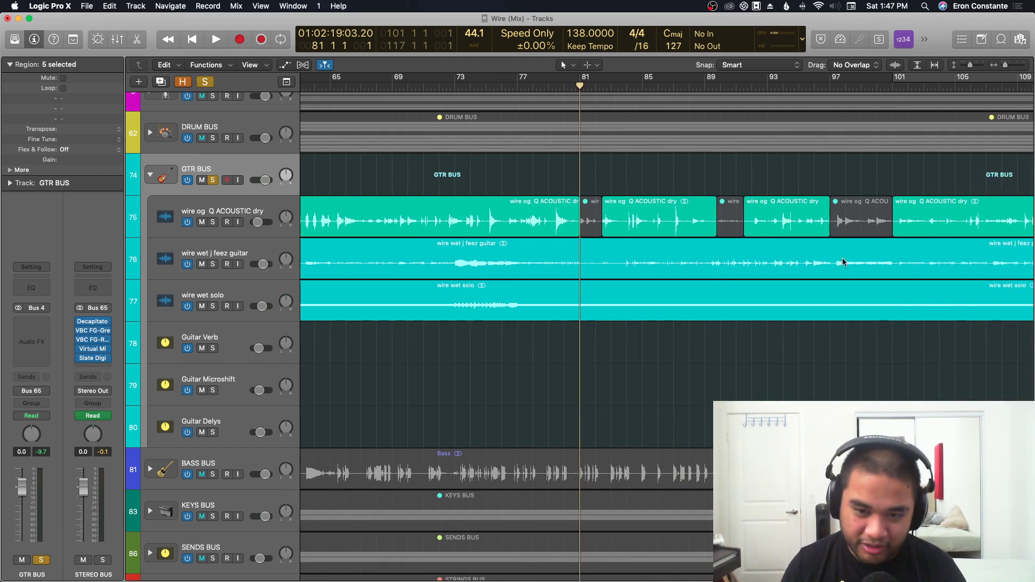
key("space")
scroll(612, 256, "right", 1)
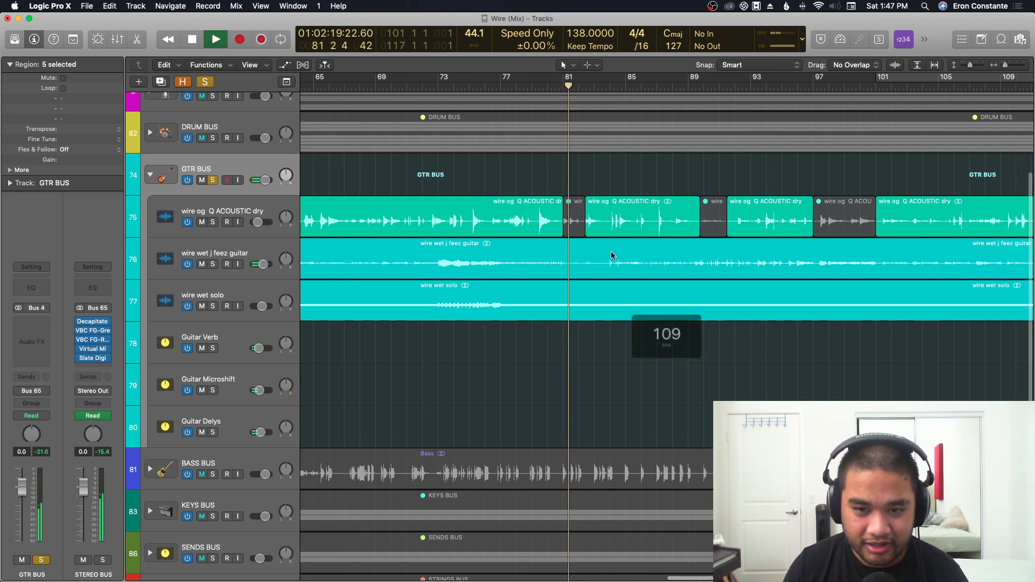
scroll(612, 256, "right", 1)
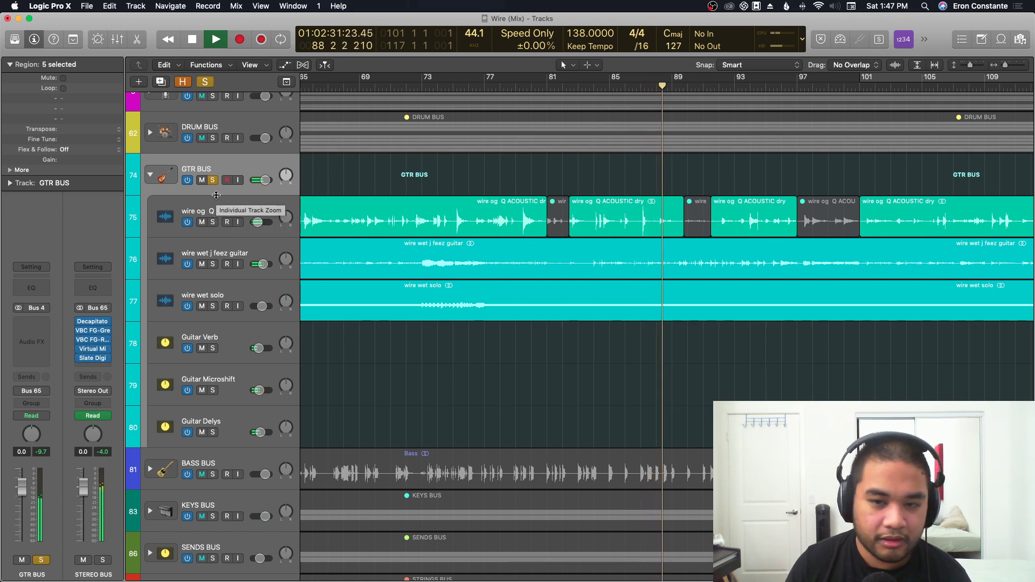
key("space")
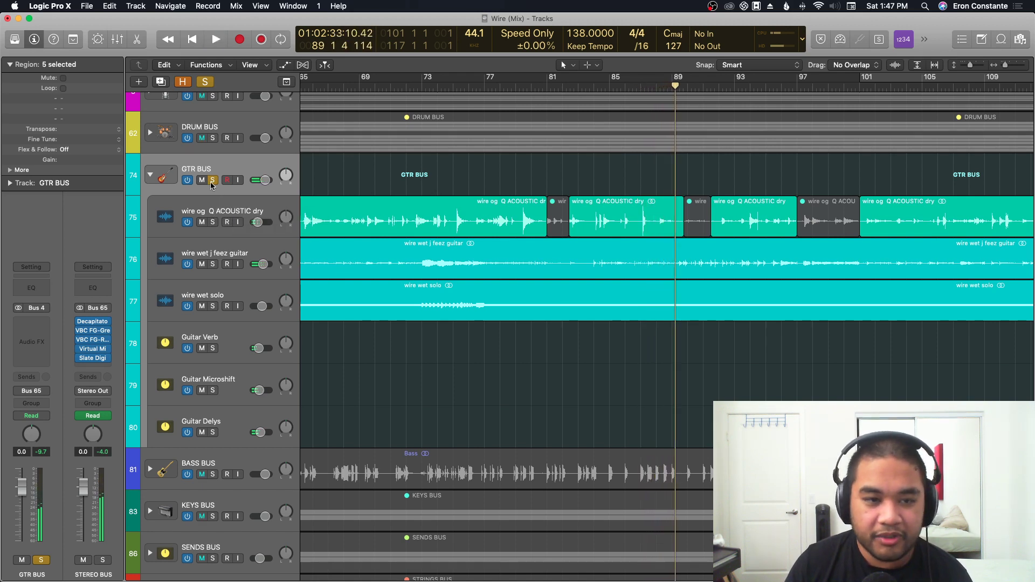
Unsolo the GTR BUS and collapse its track stack.
left_click(212, 180)
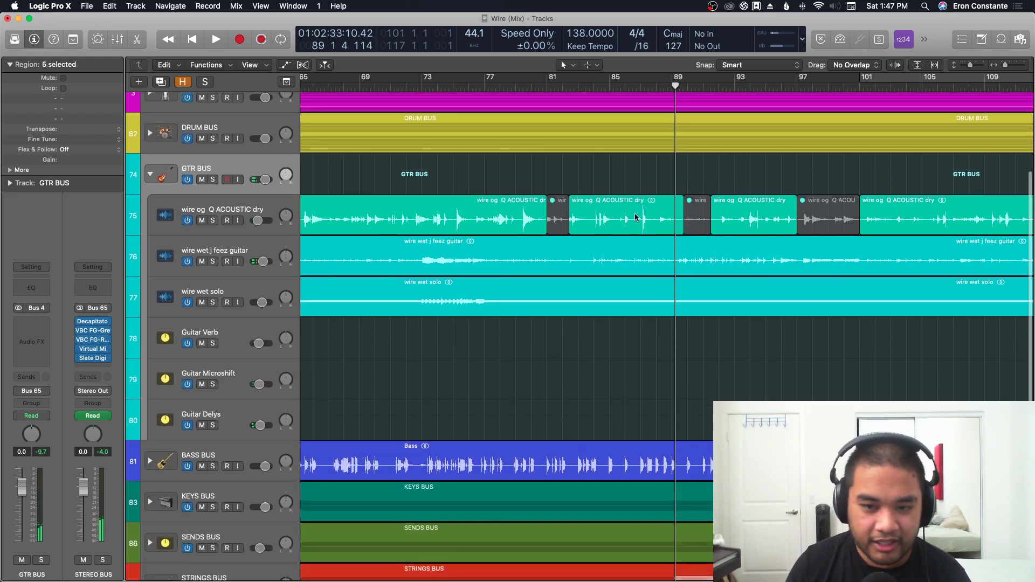
scroll(620, 221, "down", 2)
scroll(348, 198, "up", 3)
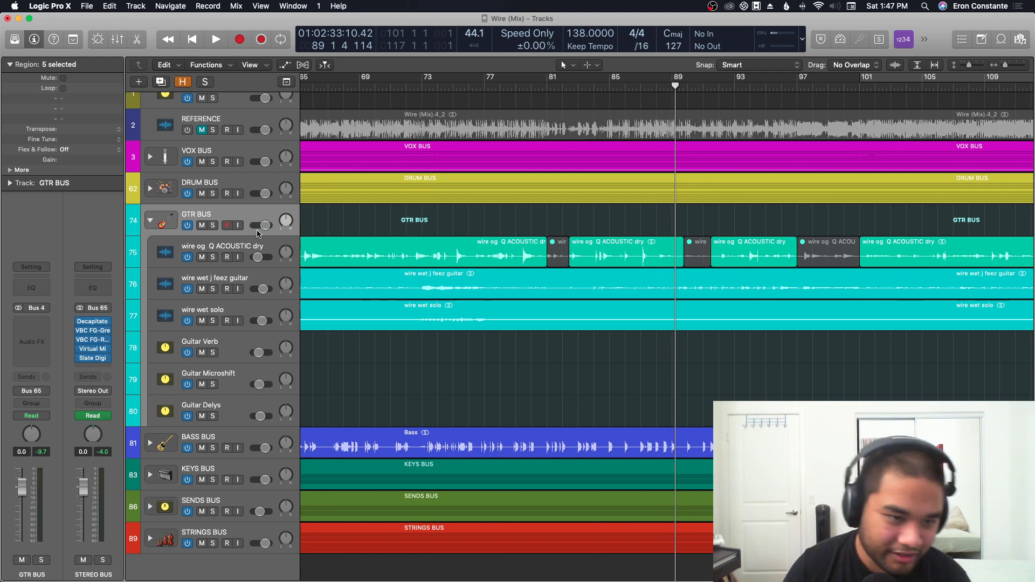
left_click(151, 221)
key("super+Up")
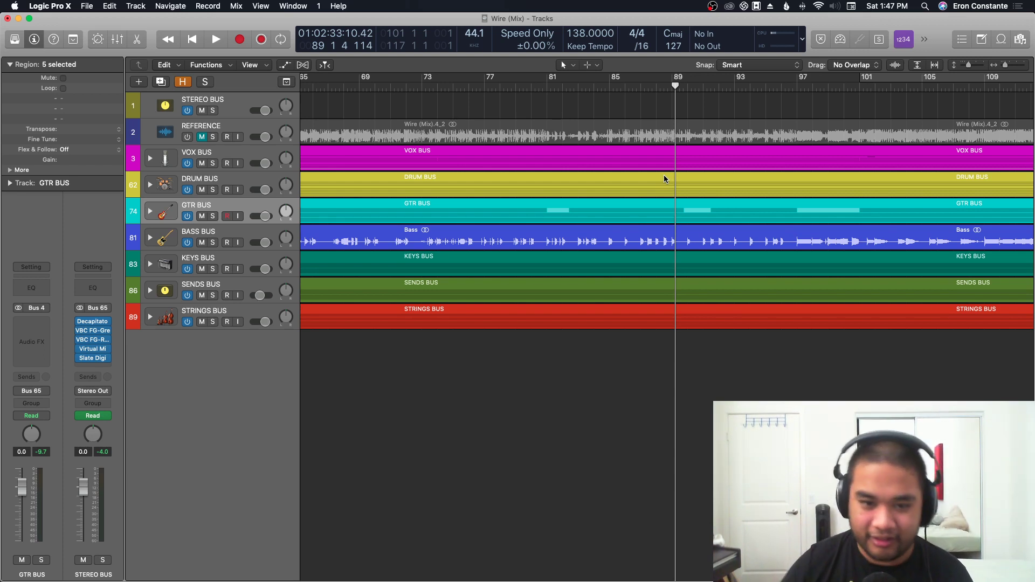
Play the full mix from bar 89 and expand the VOX BUS stack to reach the Build Up Harm tracks.
key("space")
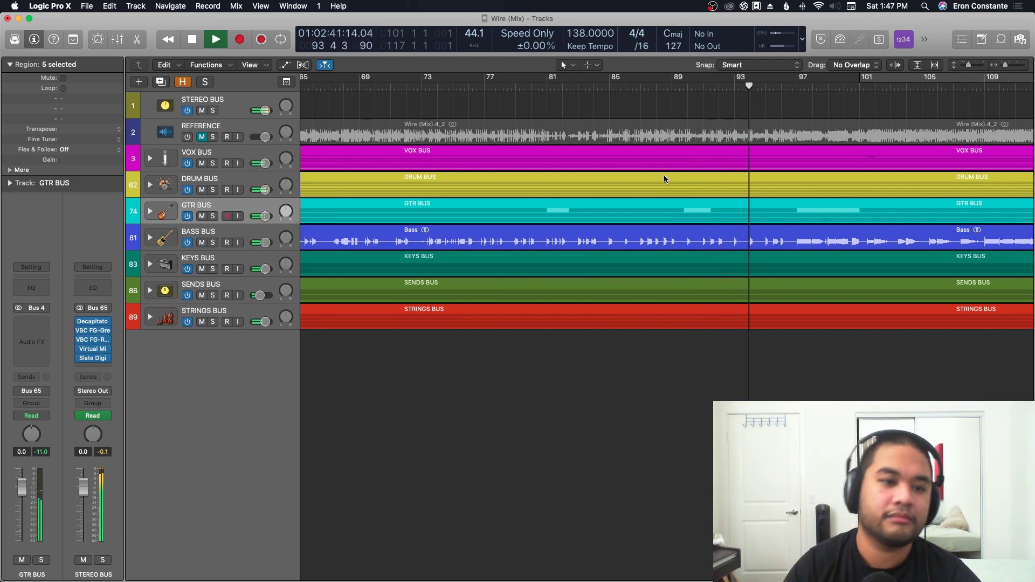
left_click(150, 158)
scroll(577, 208, "down", 15)
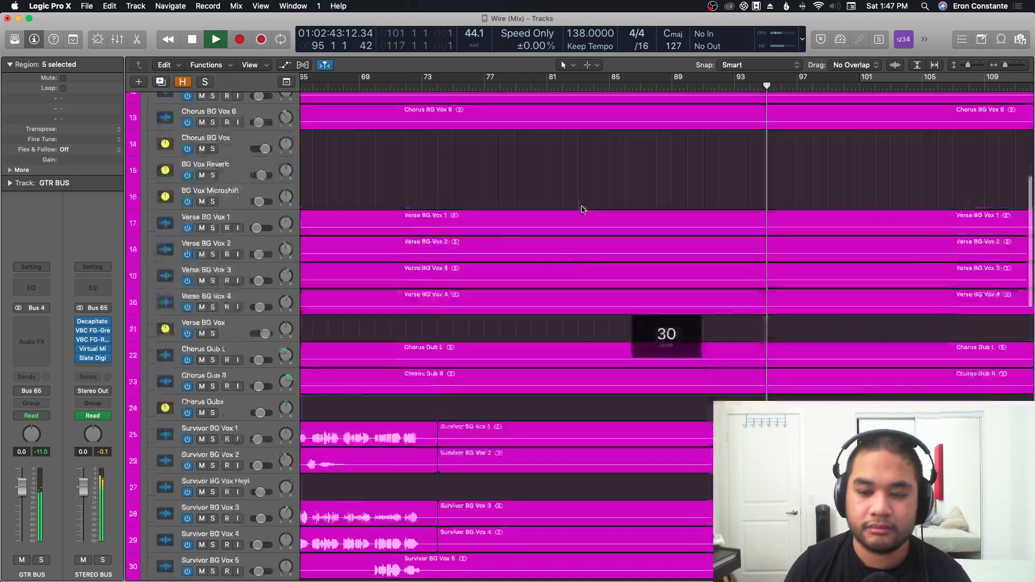
scroll(581, 210, "up", 2)
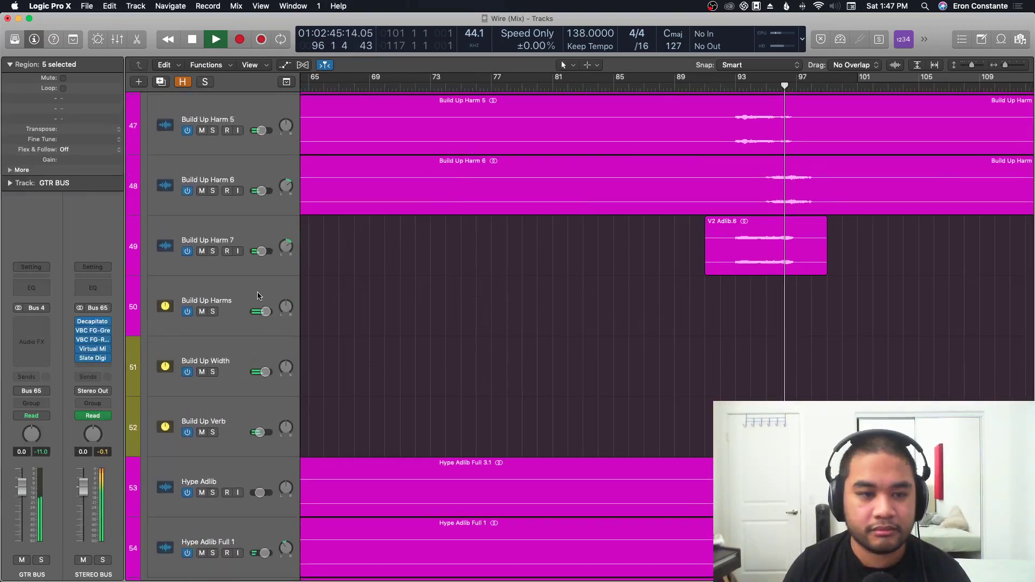
Solo the Build Up Harms aux and replay it from bar 93.
left_click(213, 311)
scroll(650, 254, "up", 3)
scroll(651, 254, "up", 3)
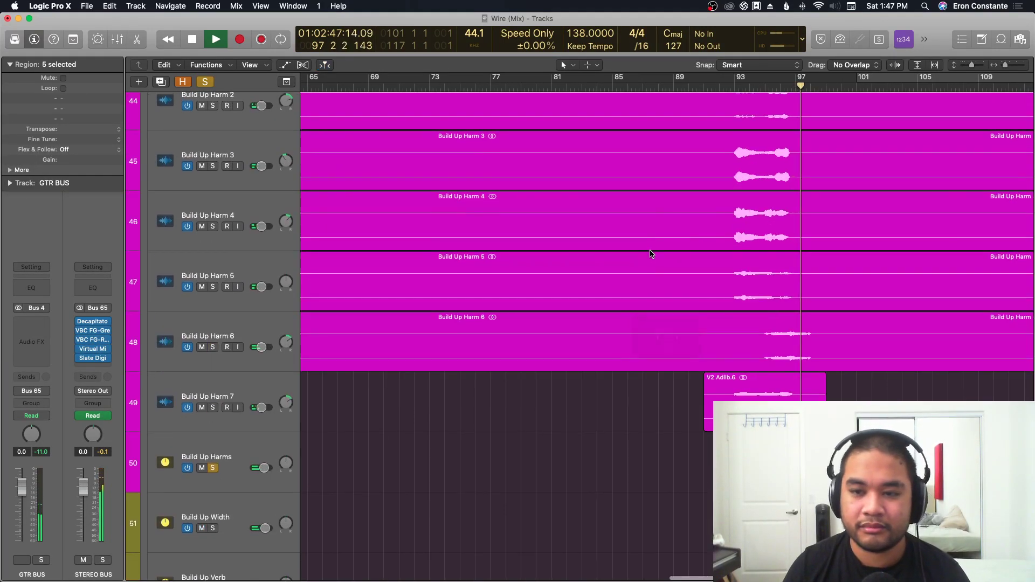
key("space")
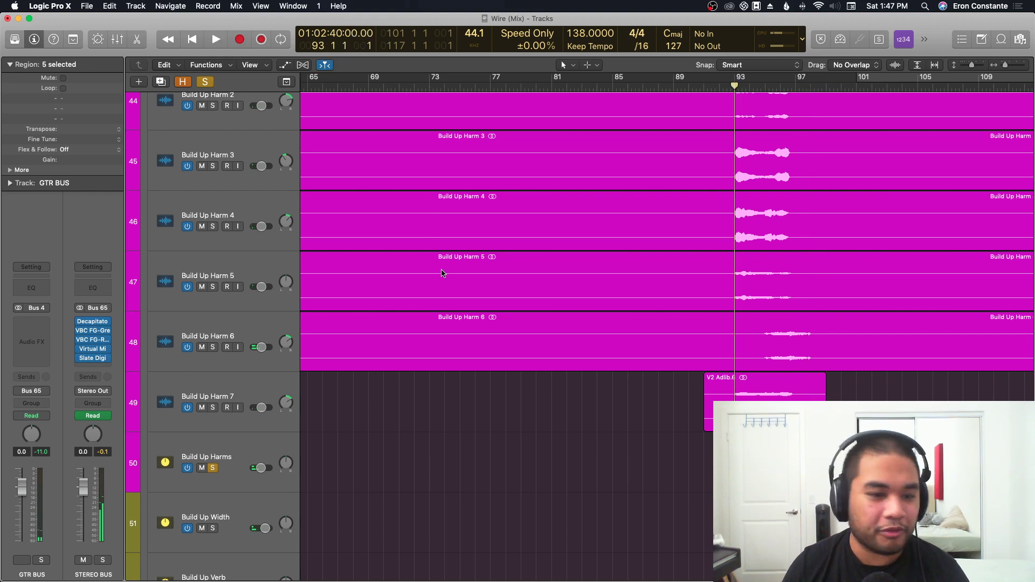
key("space")
Select the Build Up Harms aux, follow its Bus 30 send to Build Up Verb and open the VerbSuite reverb there.
left_click(237, 452)
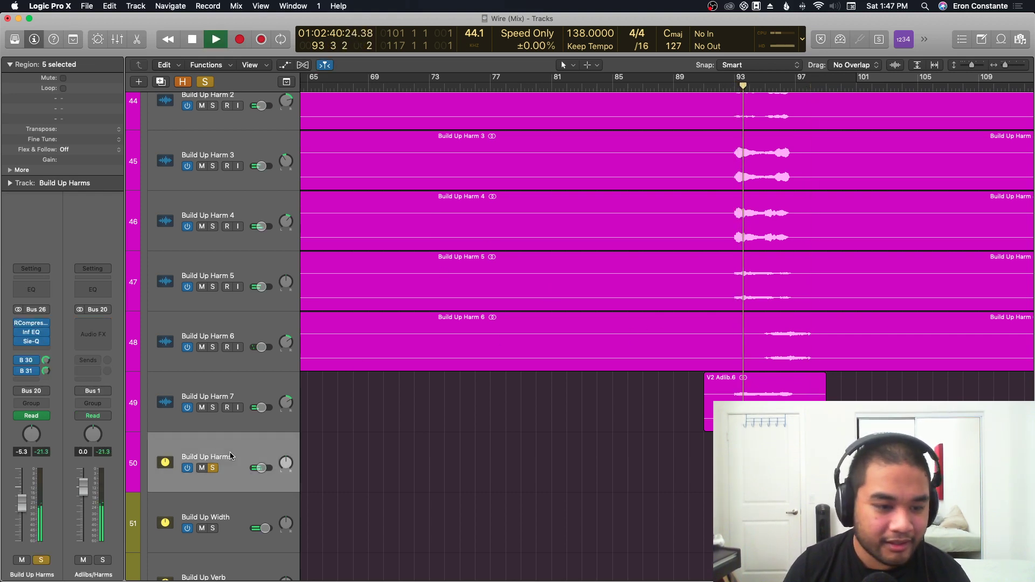
left_click(27, 360)
left_click(92, 323)
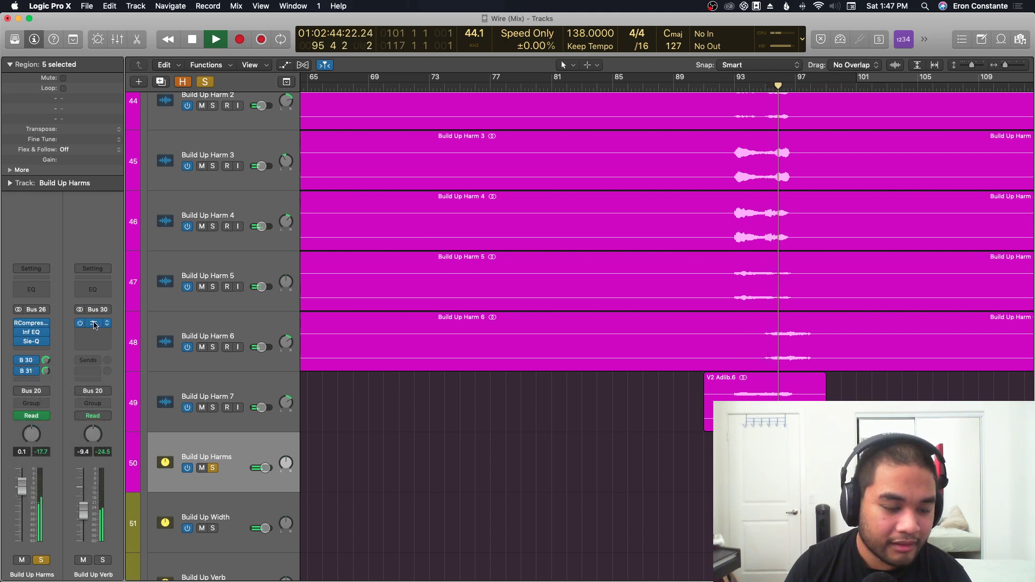
left_click(92, 322)
left_click_drag(298, 65, 552, 67)
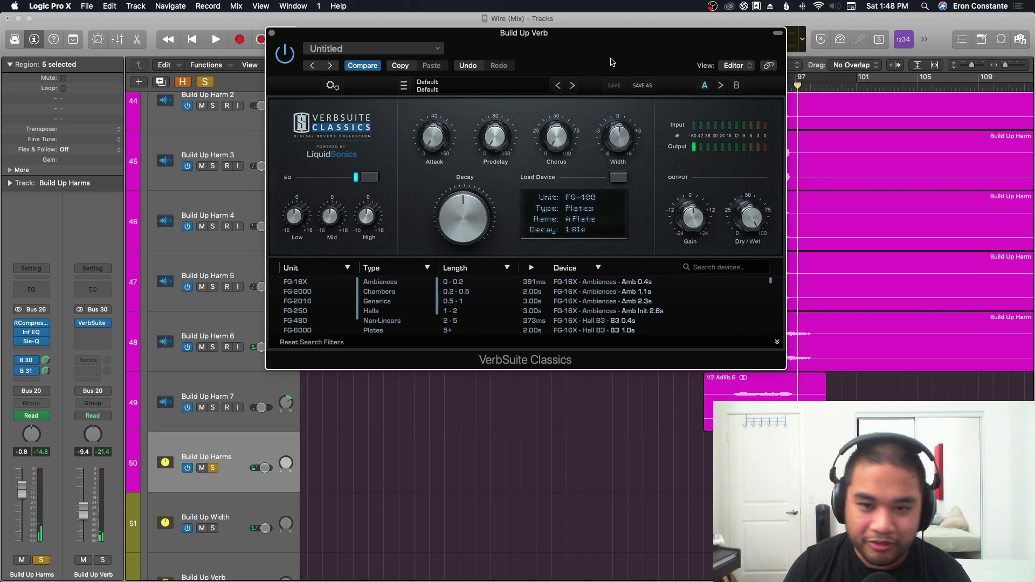
left_click_drag(591, 40, 637, 121)
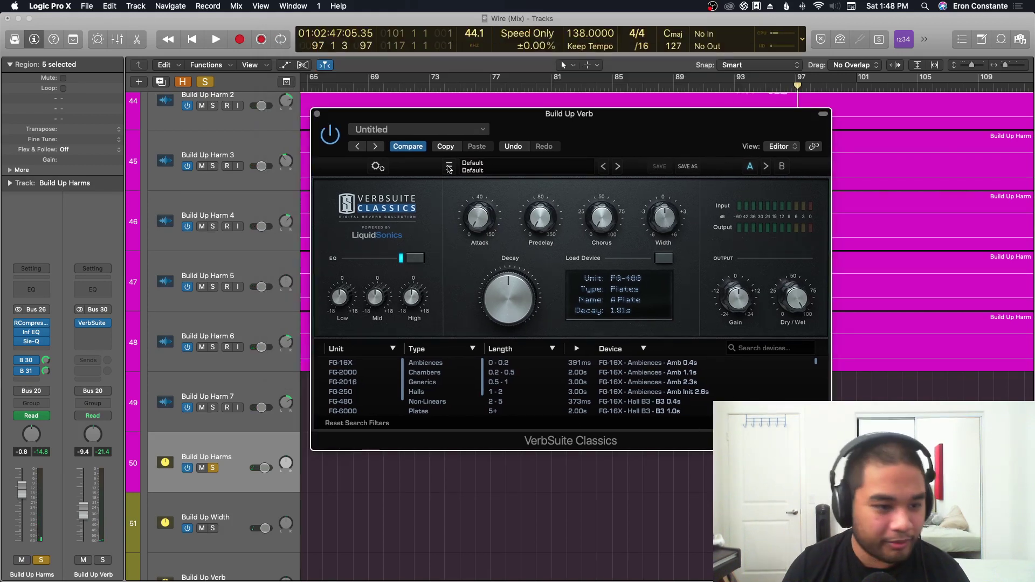
Show the Bus 31 send's destination channel, return the playhead to bar 93 and close the VerbSuite window.
left_click(36, 373)
left_click(86, 264)
left_click_drag(607, 125, 511, 85)
left_click(736, 87)
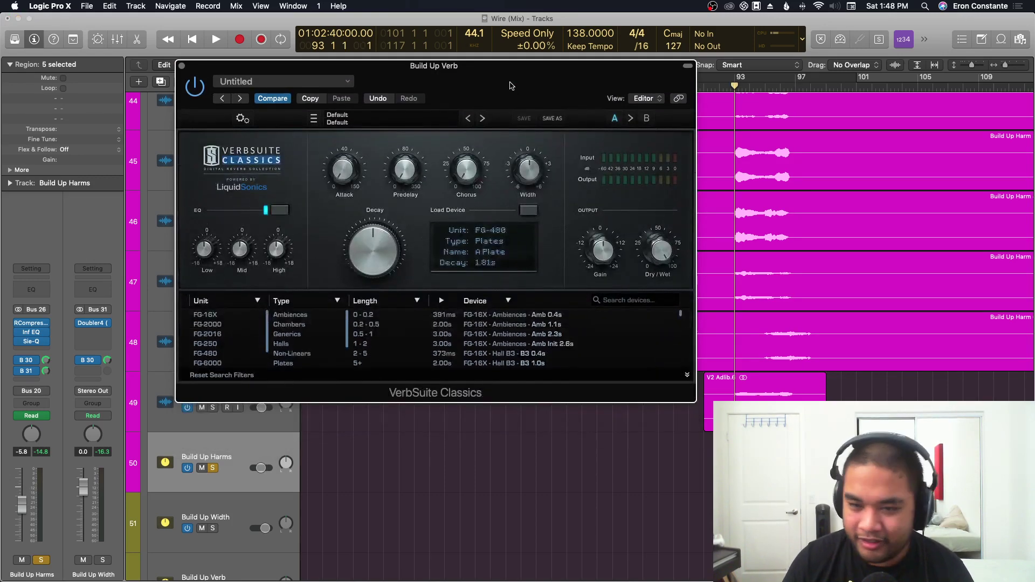
key("super+w")
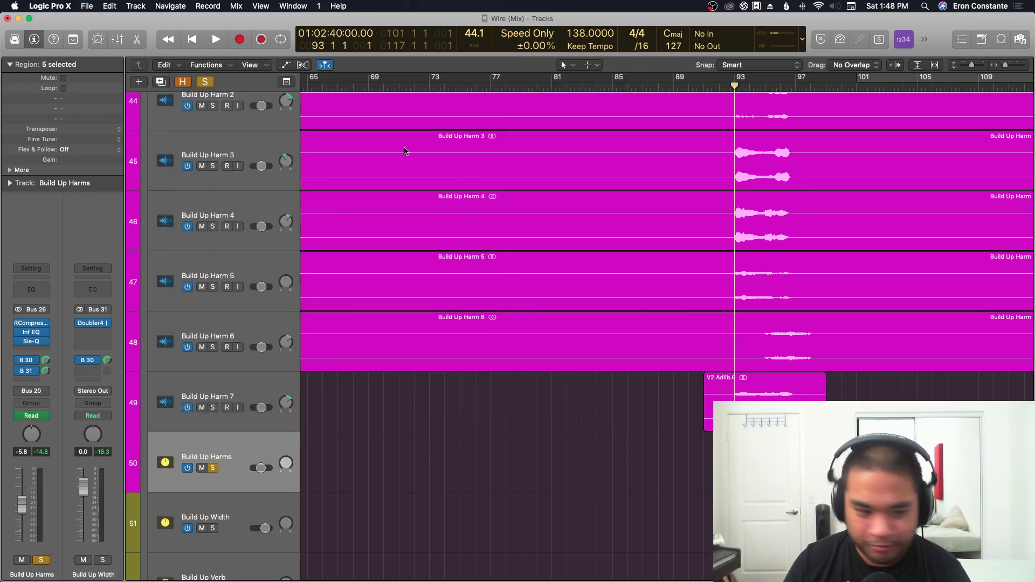
Solo Build Up Width instead of Build Up Harms and open its Doubler4 plug-in.
left_click(31, 377)
left_click(43, 439)
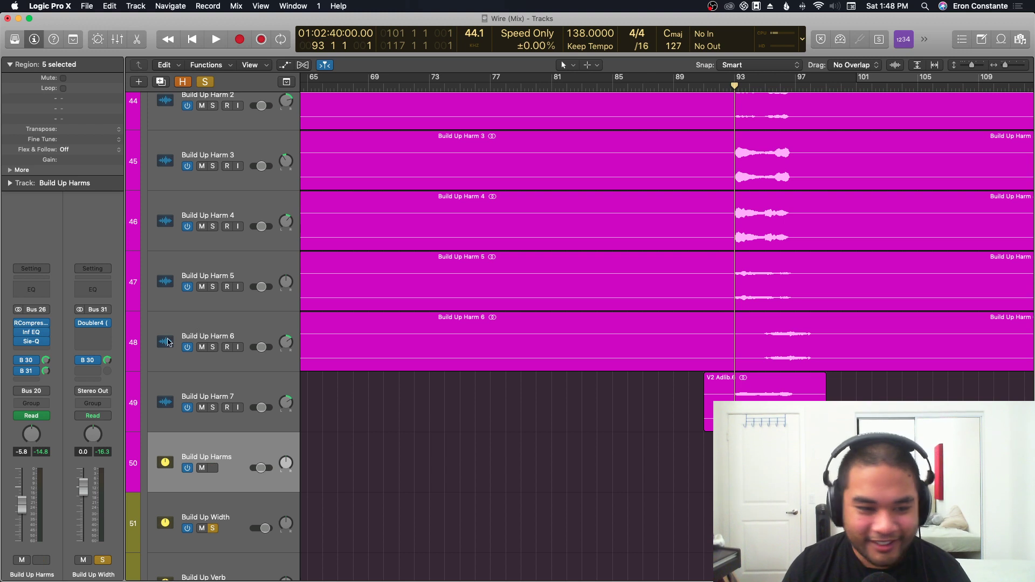
left_click(93, 323)
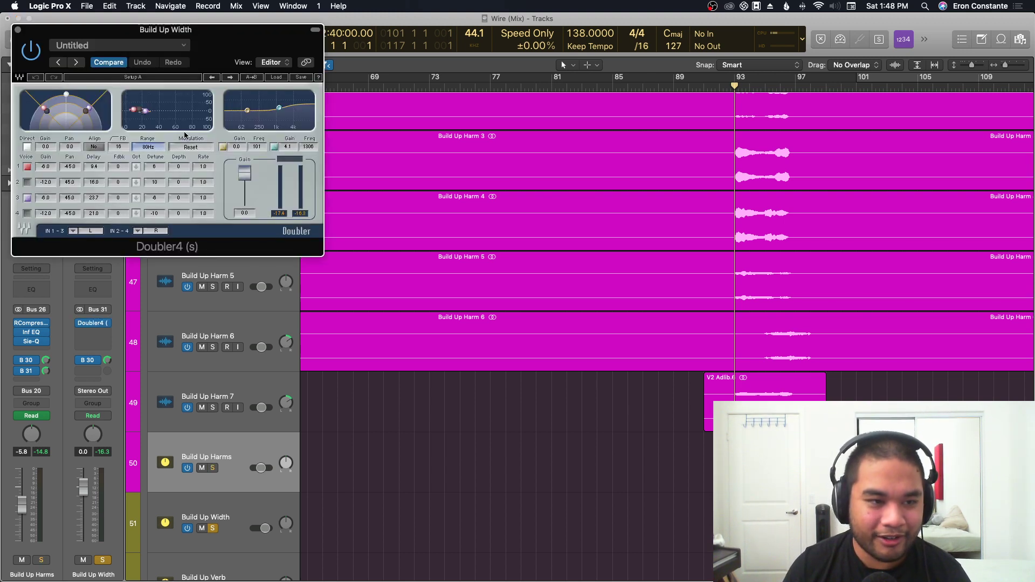
left_click_drag(183, 64, 389, 63)
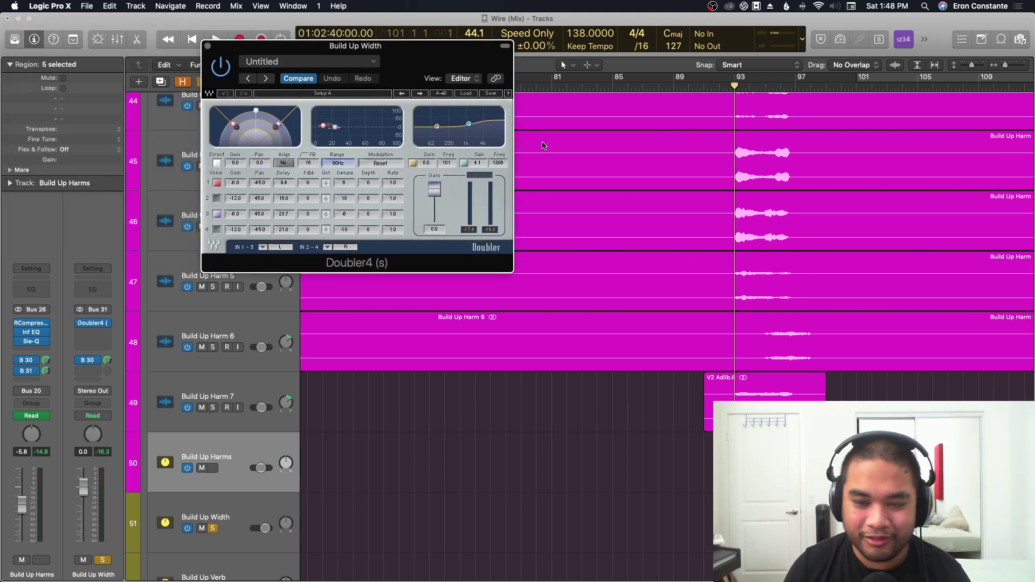
Play the soloed Build Up Width from bar 93, comparing Doubler4 bypassed and enabled, and stop playback.
key("space")
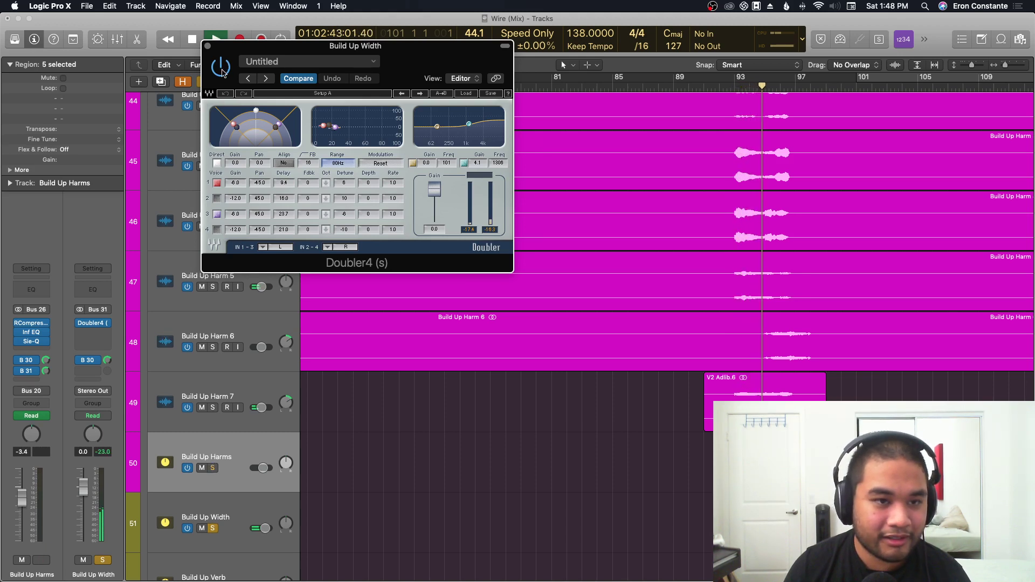
left_click(221, 69)
left_click(222, 69)
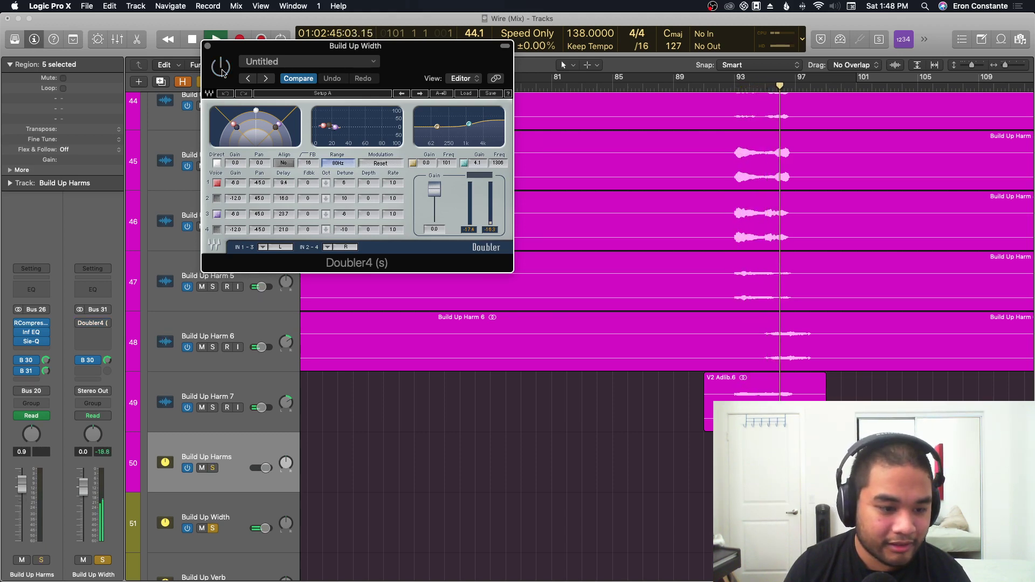
left_click(97, 364)
left_click(97, 369)
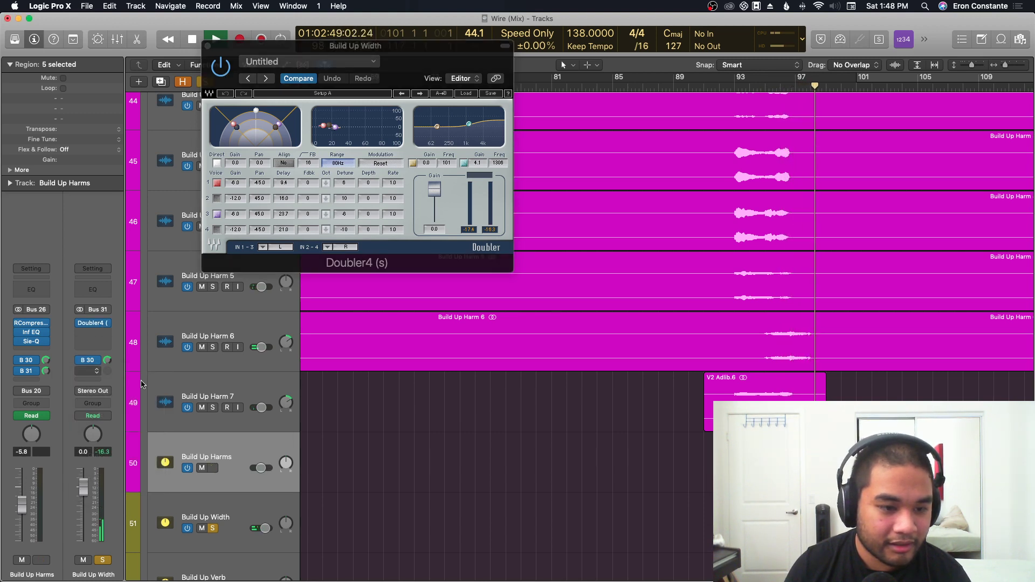
key("space")
Inspect the Build Up Width and Build Up Verb channels, reopen VerbSuite, and close both plug-in windows.
scroll(234, 490, "down", 3)
left_click(232, 442)
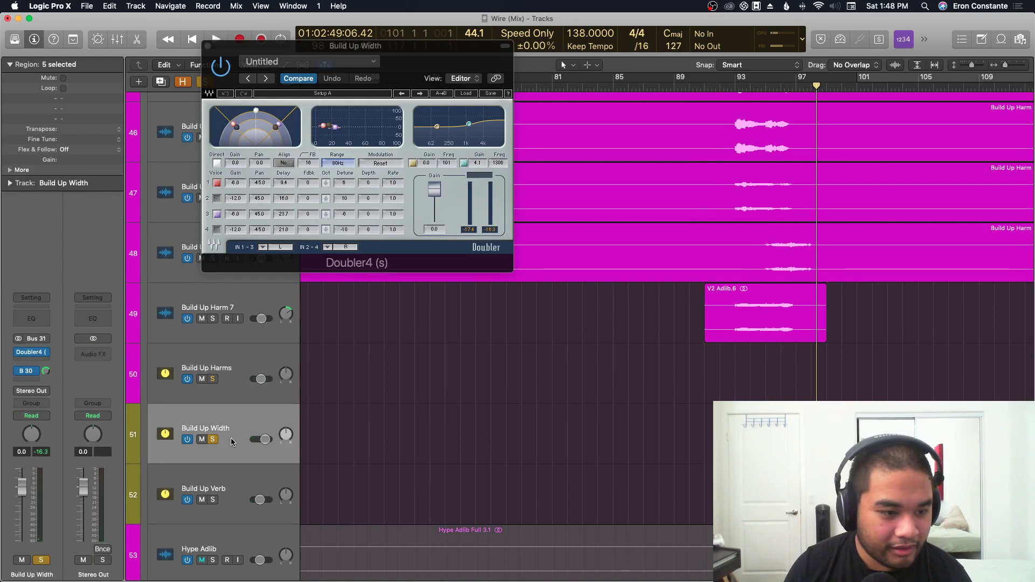
left_click(219, 478)
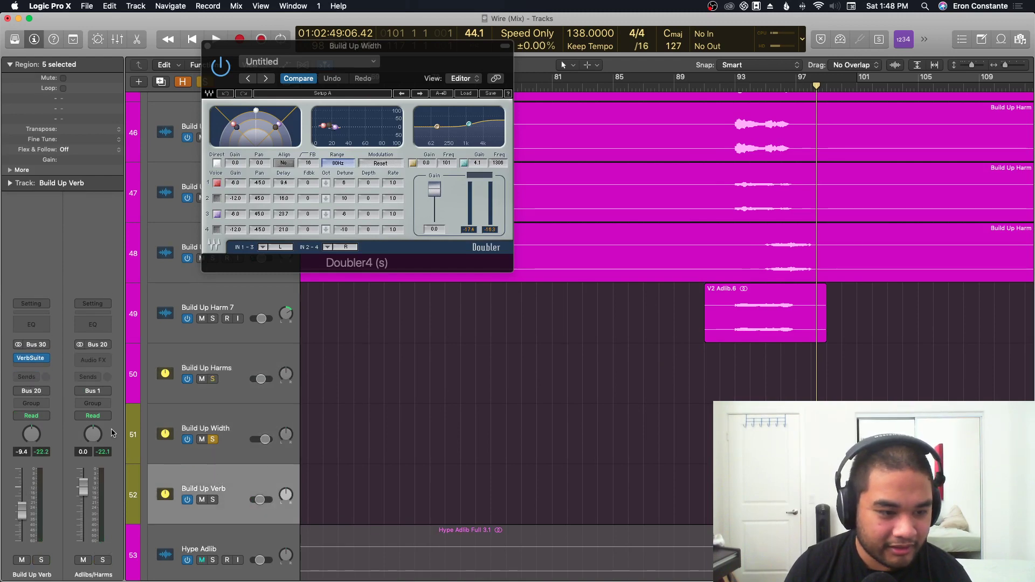
left_click(31, 360)
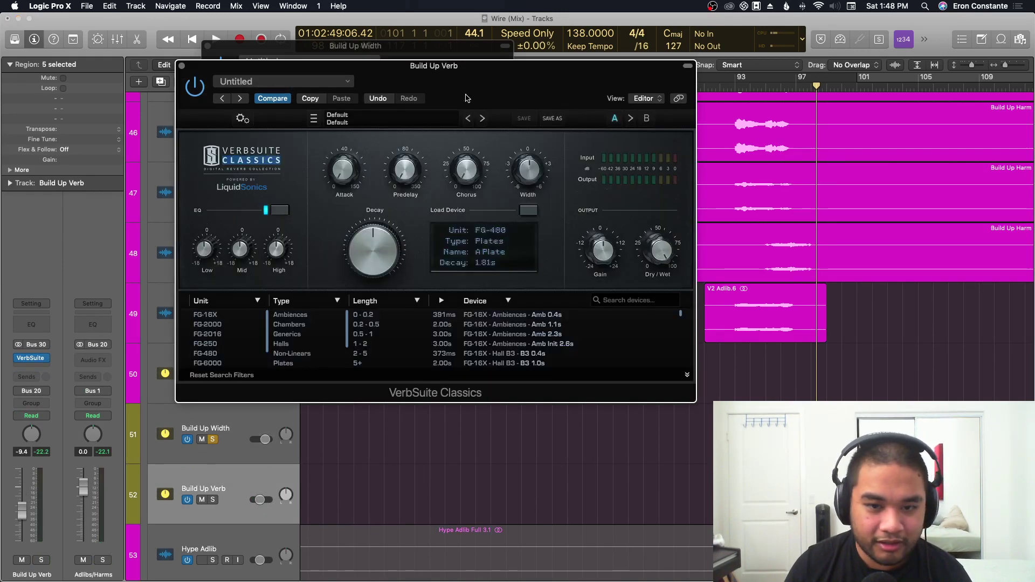
key("super+w")
key("super+w")
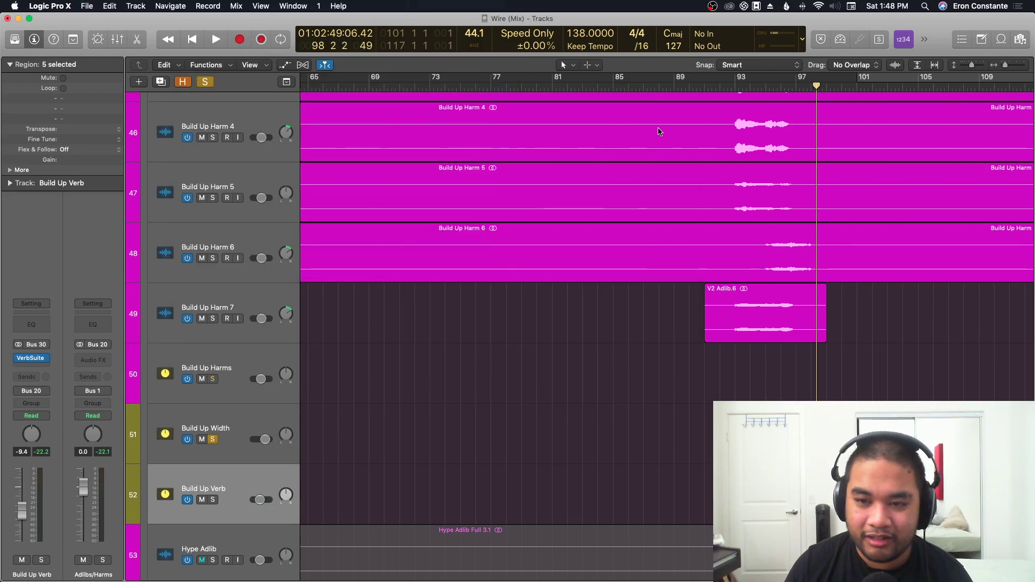
Place the playhead at bar 93 and unsolo the Build Up Width aux.
left_click(733, 86)
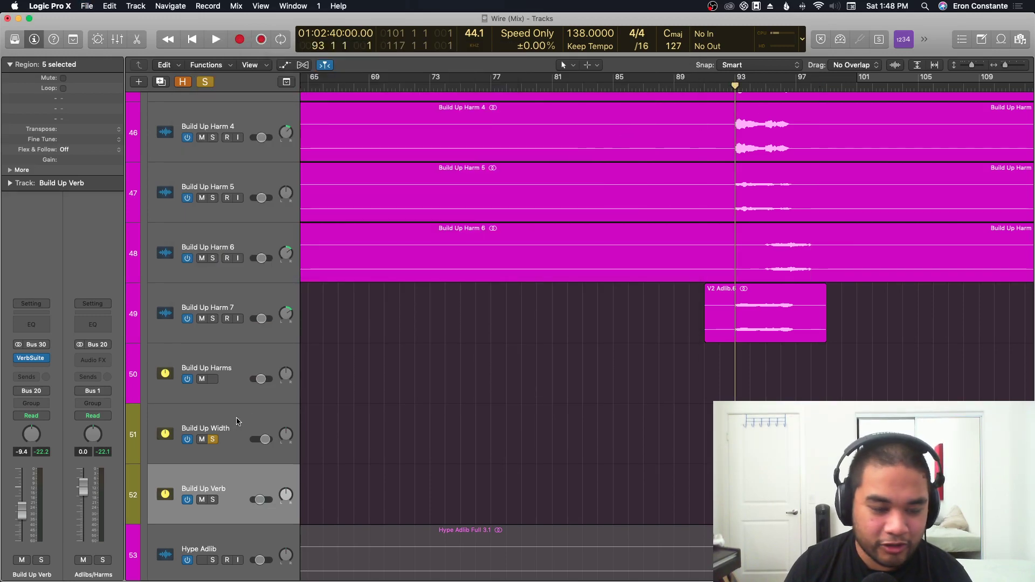
left_click(237, 420)
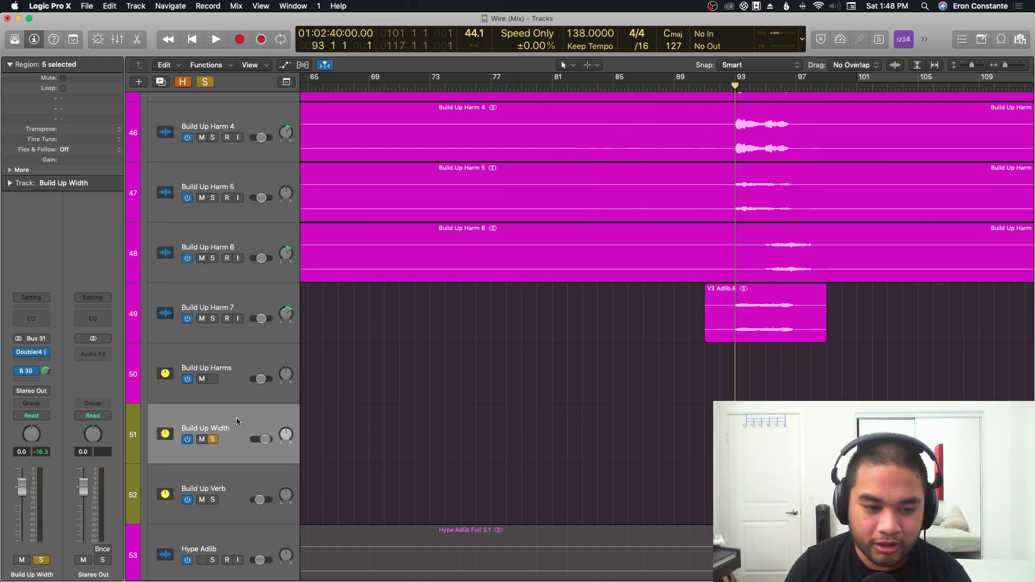
left_click(214, 440)
Play the full mix from bar 93 and follow the Build Up Harm regions in the arrangement.
key("super+Up")
key("super+Up")
key("super+Up")
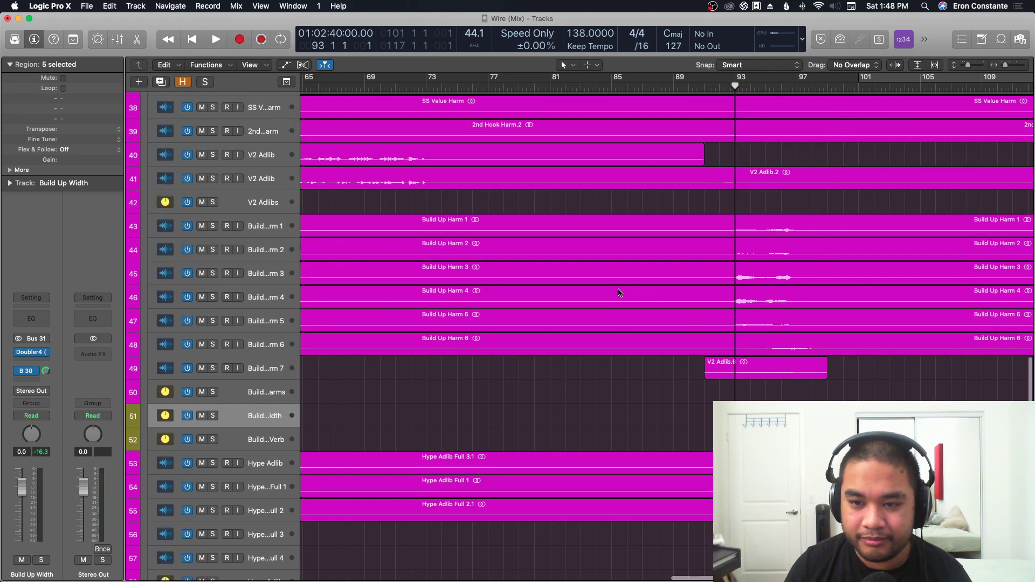
key("super+Left")
key("super+Left")
key("super+Left")
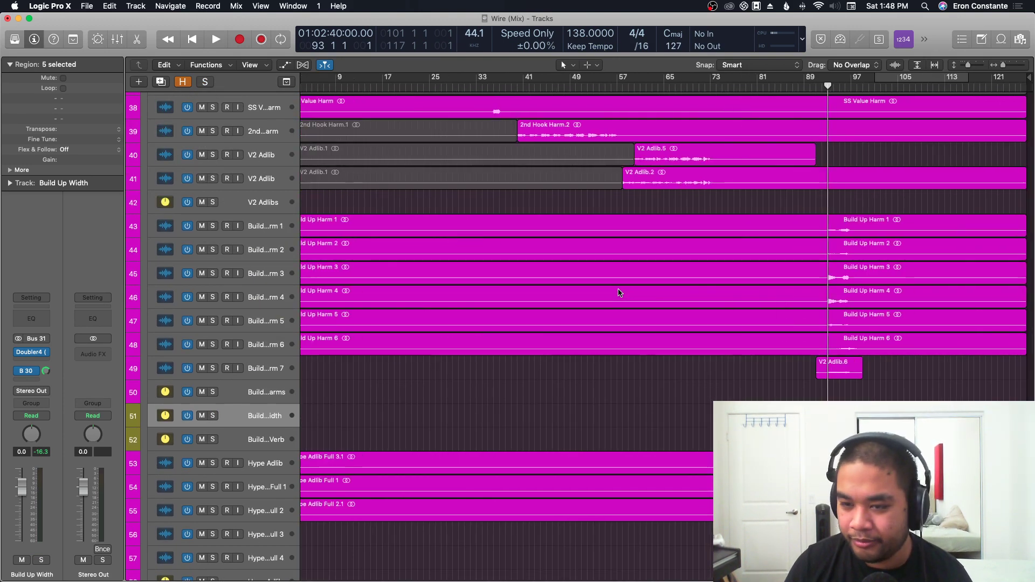
key("space")
key("super+Right")
key("super+Right")
key("super+Right")
key("super+Right")
key("super+Right")
key("super+Right")
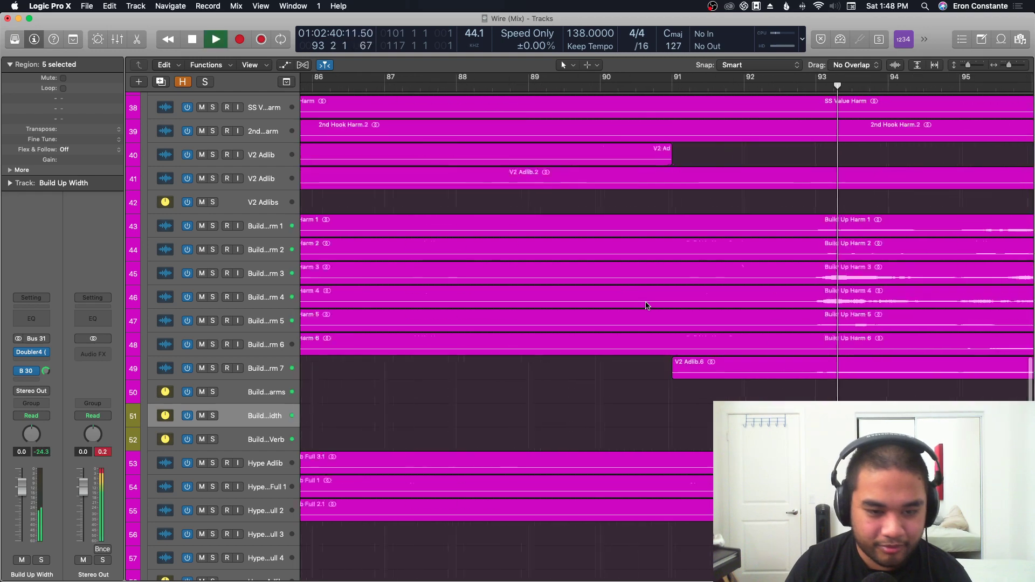
key("super+Left")
key("super+Left")
key("super+Left")
key("super+Left")
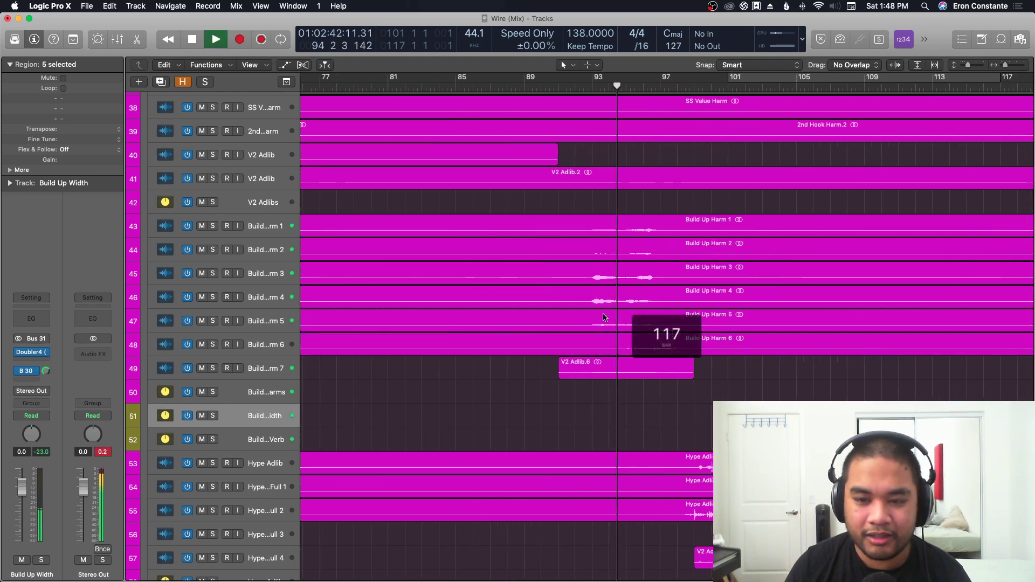
Look over the Survivor background vocal, harmony and hype adlib tracks across the whole song during playback.
key("super+Up")
key("super+Up")
key("super+Up")
key("super+Up")
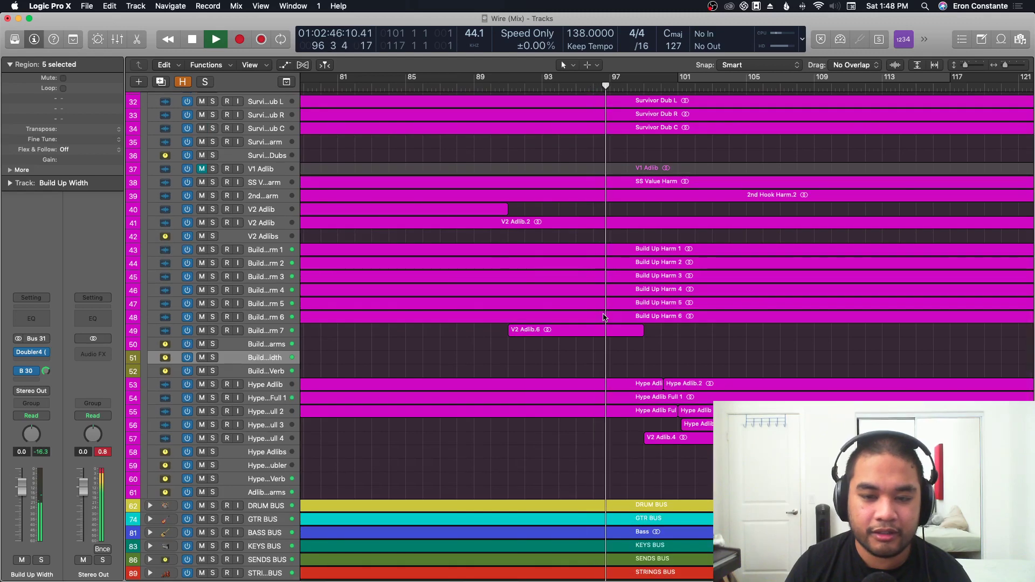
scroll(603, 317, "up", 3)
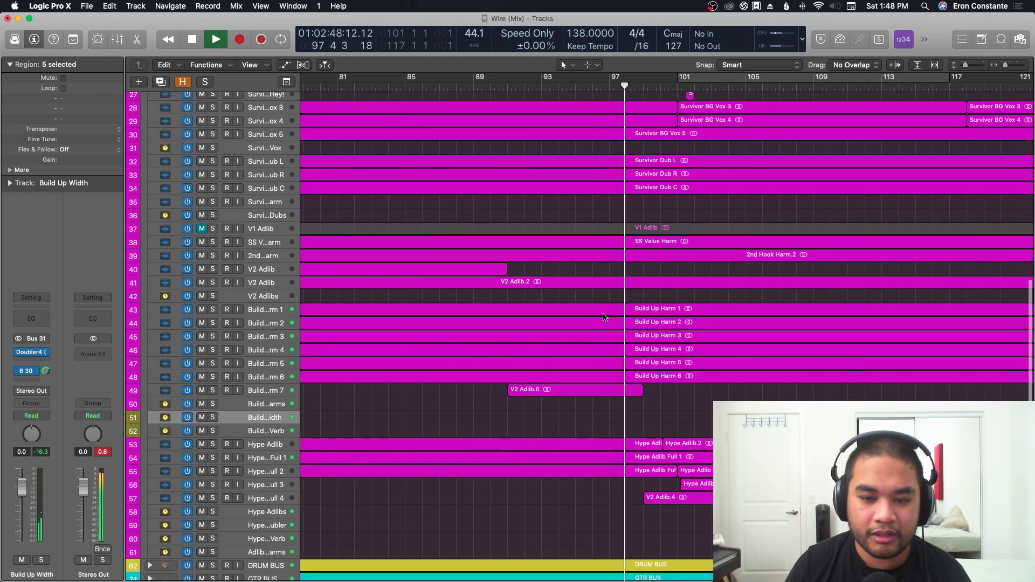
key("super+Left")
key("super+Left")
key("super+Left")
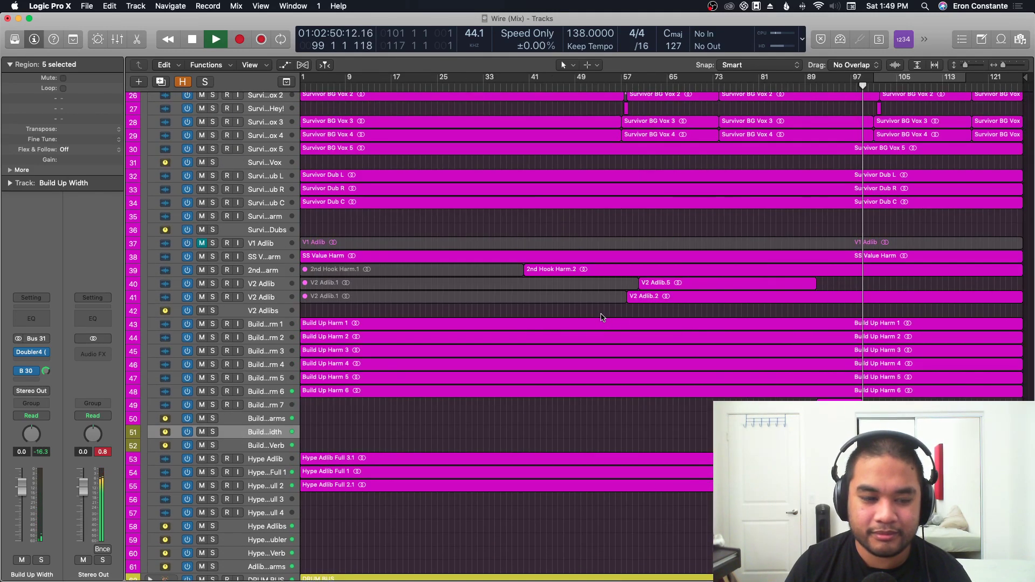
Restart playback of the full mix and examine the build-up harmony and adlib tracks past bar 103.
key("space")
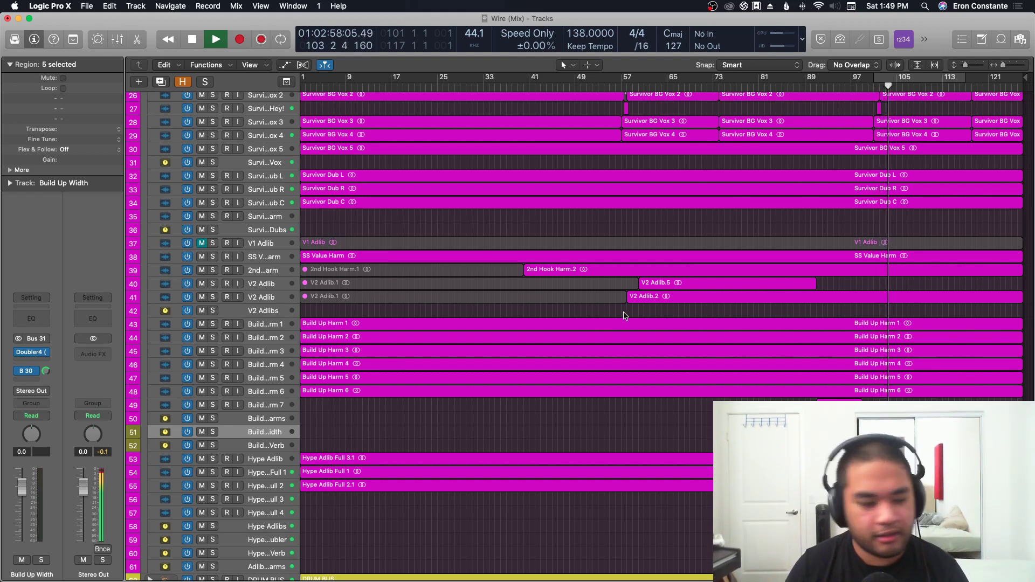
key("super+Down")
key("super+Down")
key("super+Down")
key("super+Down")
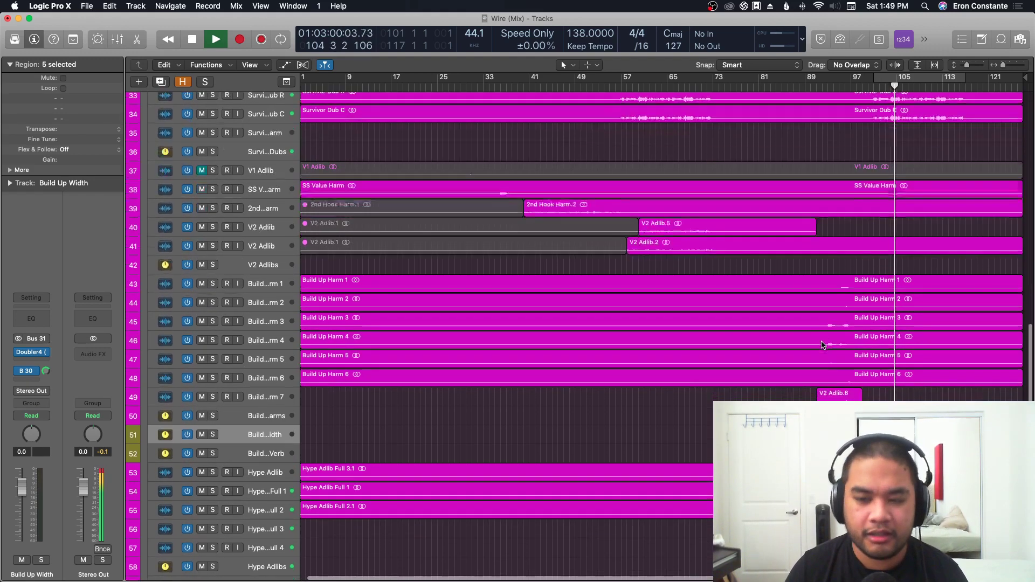
Look over the full track arrangement, from the lead vocal down to the instrument buses, during playback past bar 110.
key("super+Up")
key("super+Up")
key("super+Up")
key("super+Up")
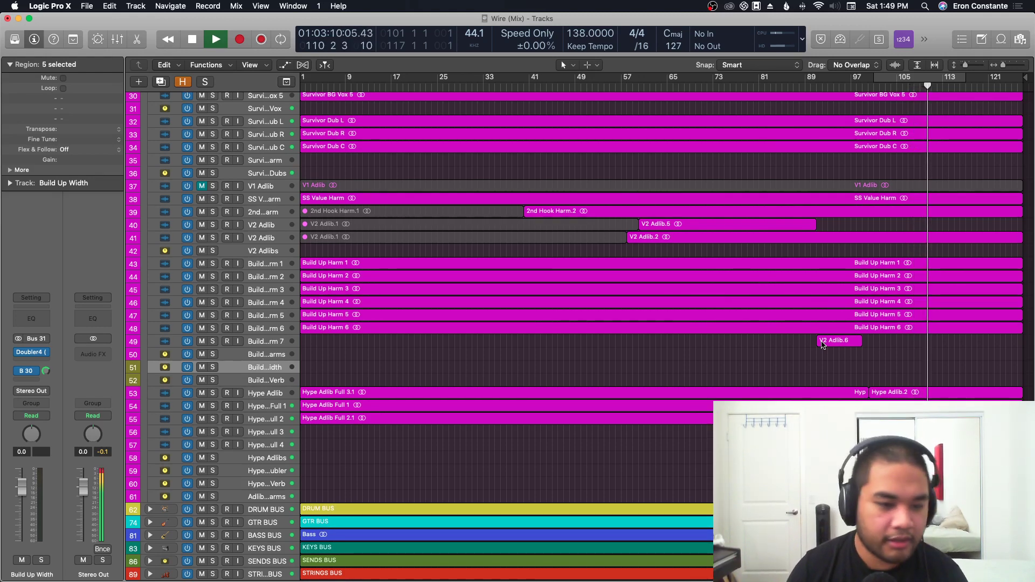
key("super+Up")
key("super+Up")
key("super+Up")
key("super+Up")
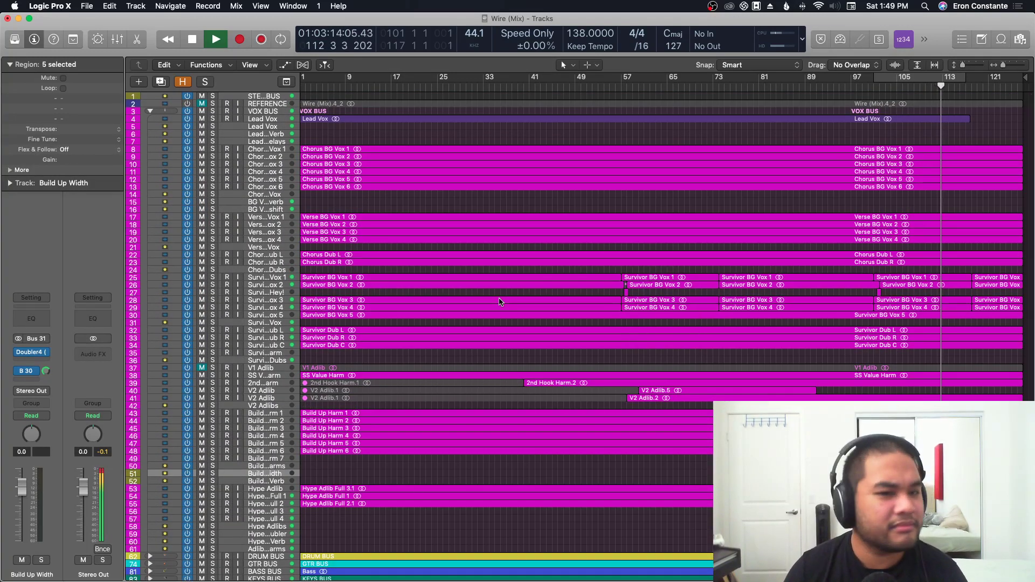
Show track automation and examine the volume curves on the hype adlib tracks during playback.
key("a")
key("super+Down")
key("super+Down")
key("super+Down")
key("super+Down")
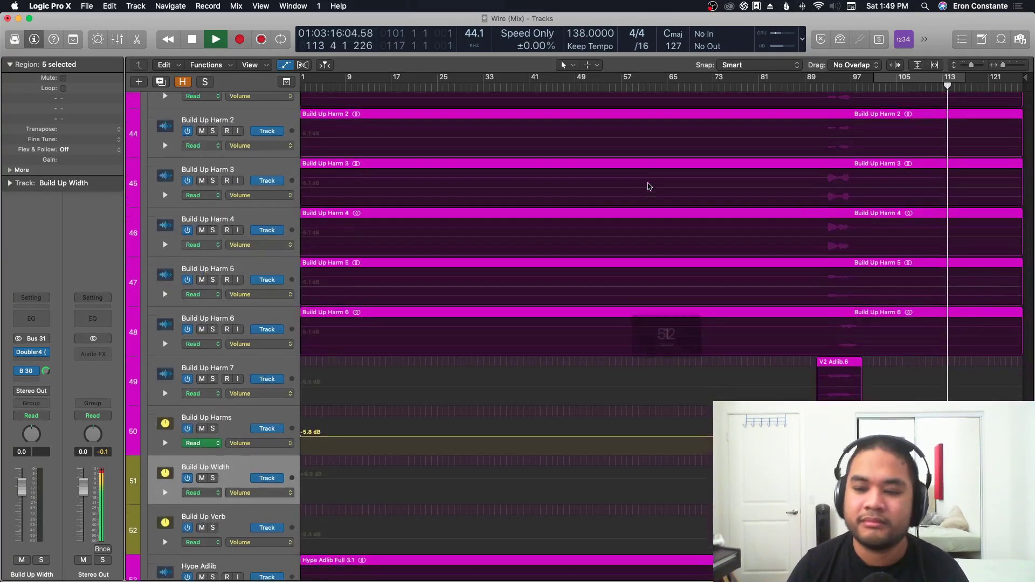
scroll(648, 186, "up", 1)
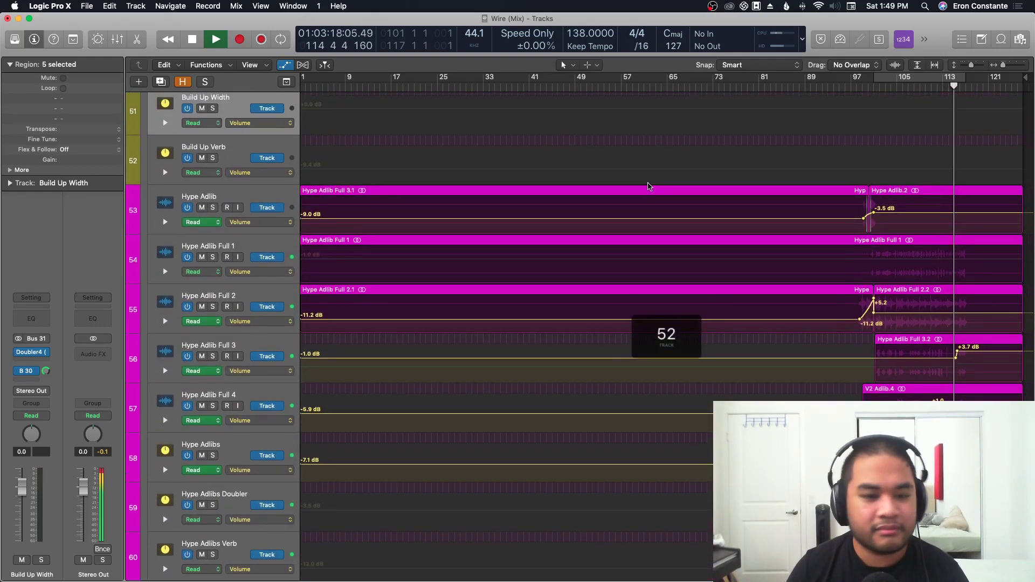
scroll(648, 187, "down", 2)
scroll(649, 186, "up", 2)
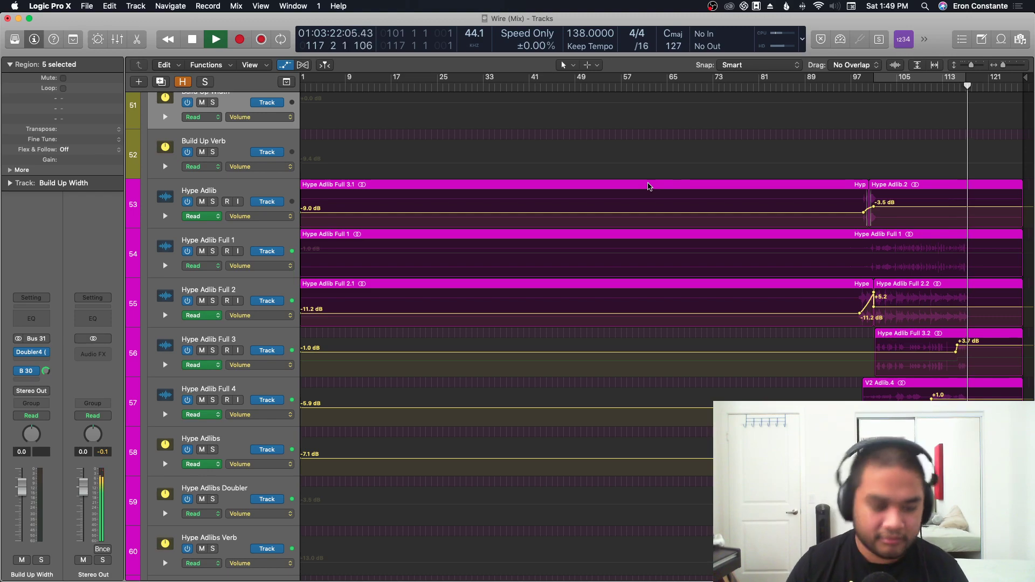
Stop playback, solo the VOX BUS stack and place the playhead at bar 99.
key("z")
scroll(448, 210, "up", 2)
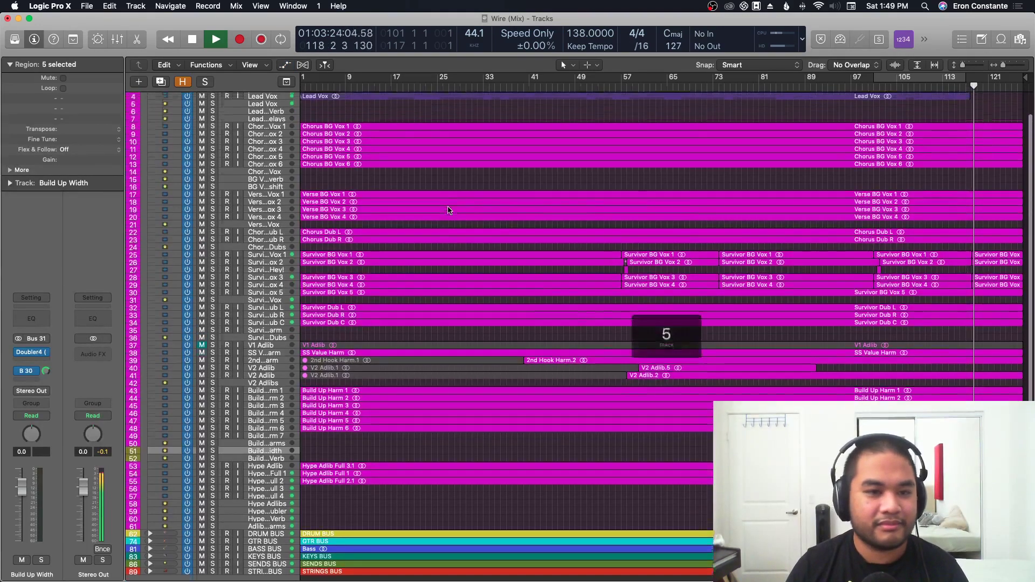
key("space")
scroll(448, 210, "up", 2)
left_click(213, 111)
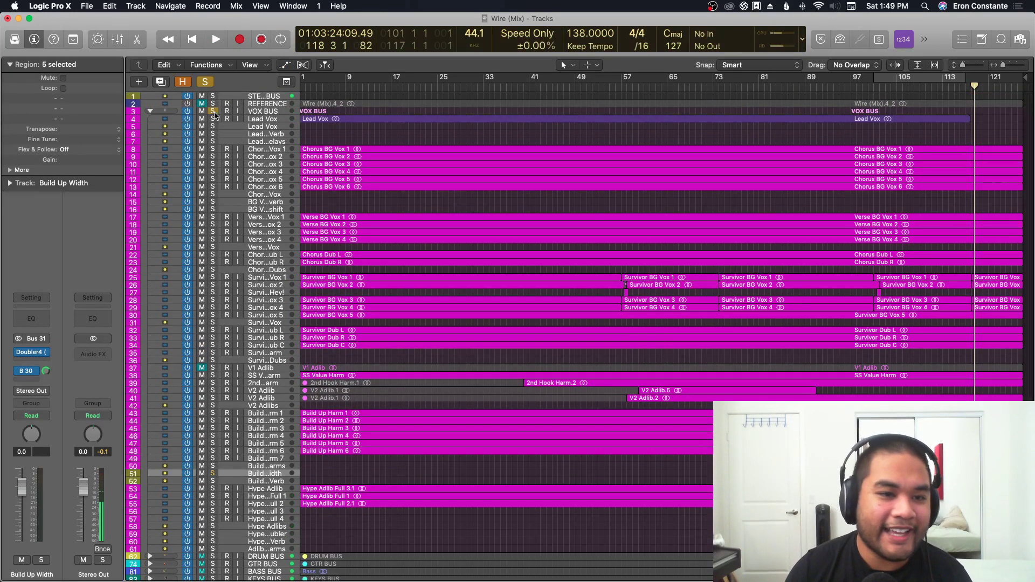
key("z")
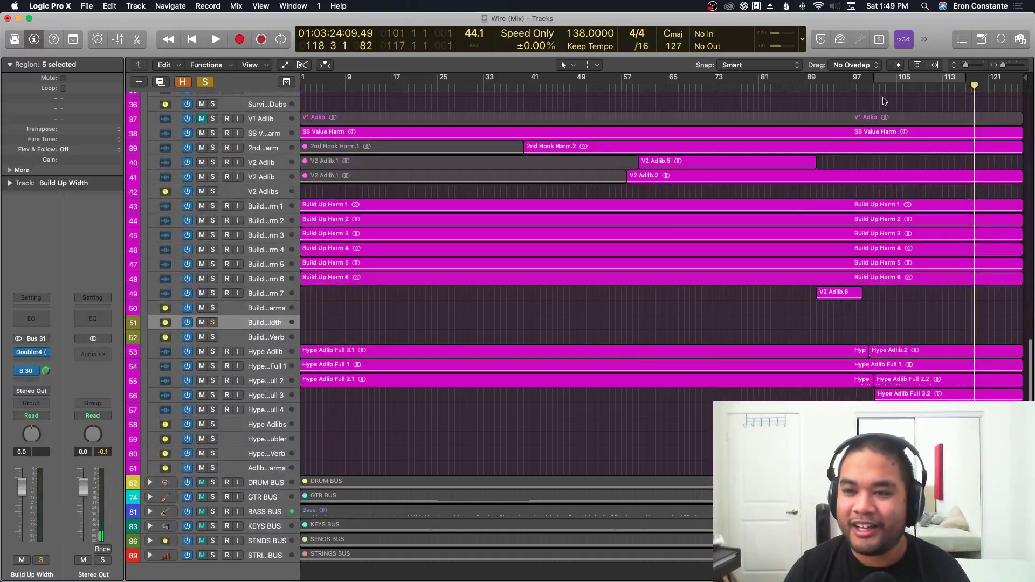
left_click(862, 89)
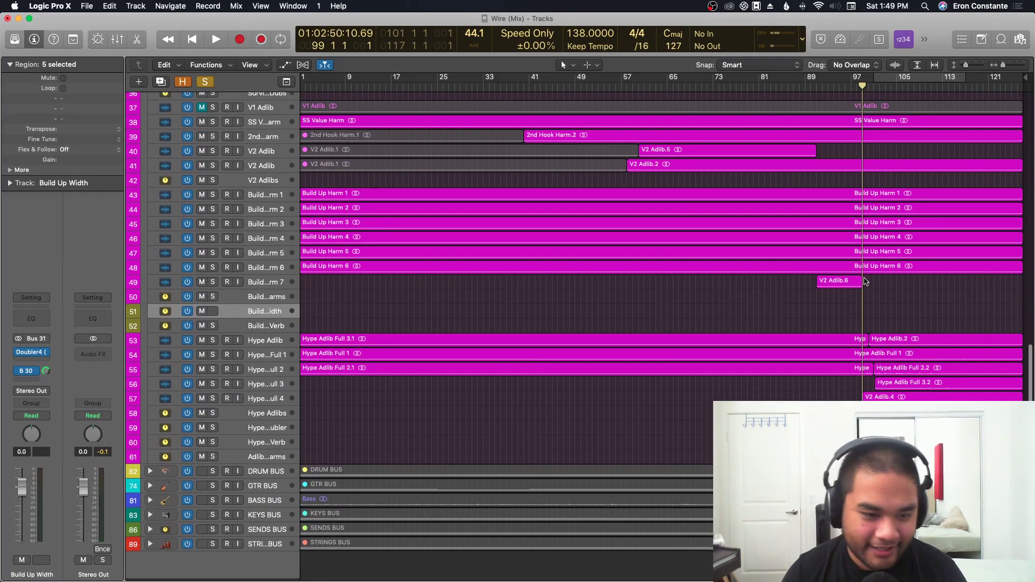
key("a")
key("a")
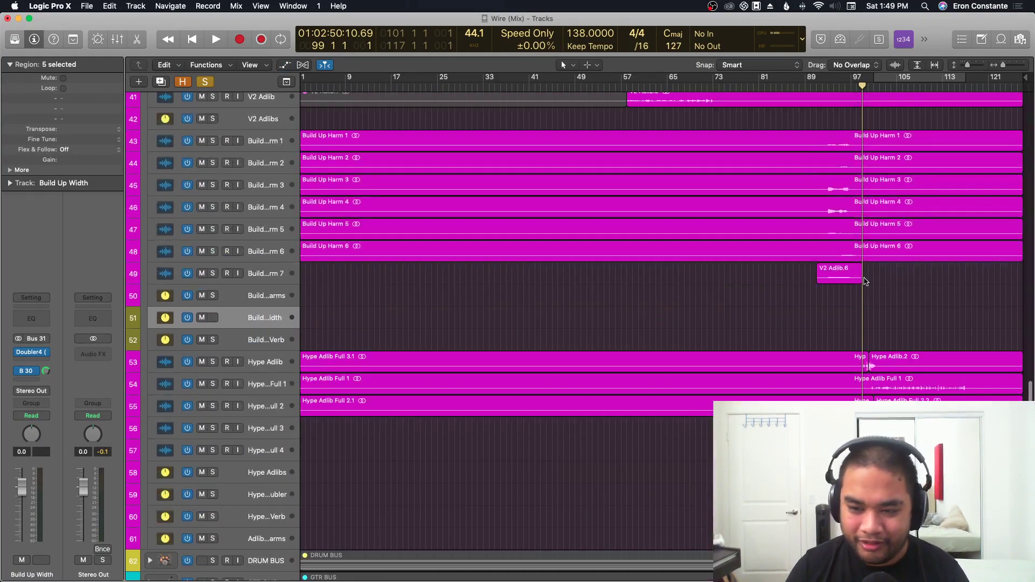
key("super+Up")
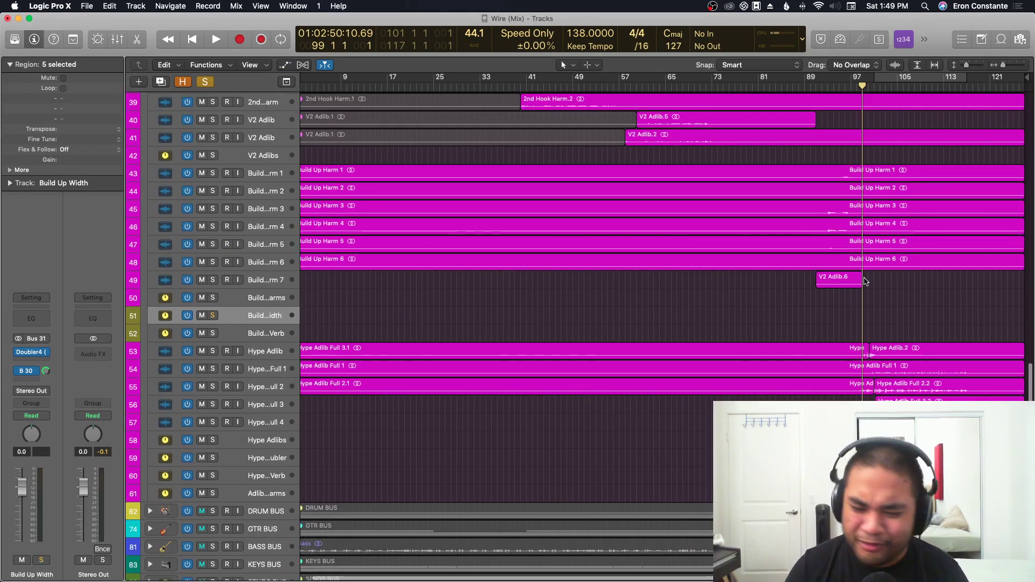
key("s")
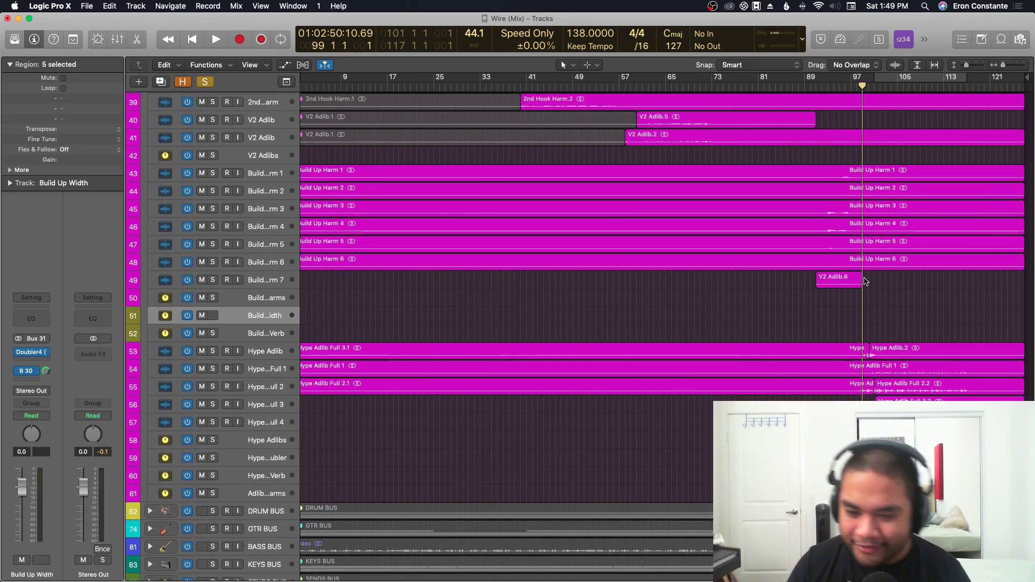
key("s")
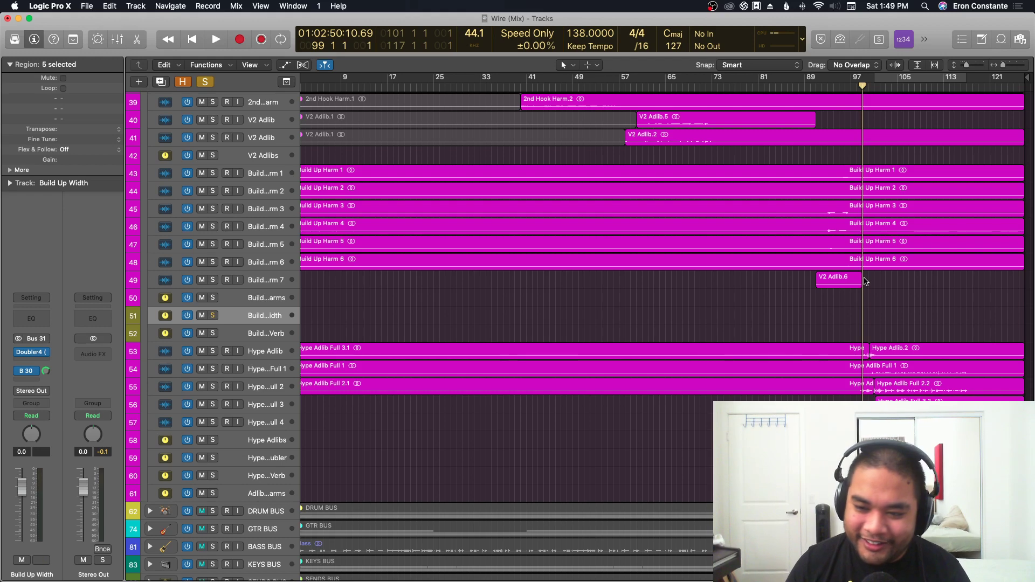
key("super+Down")
key("s")
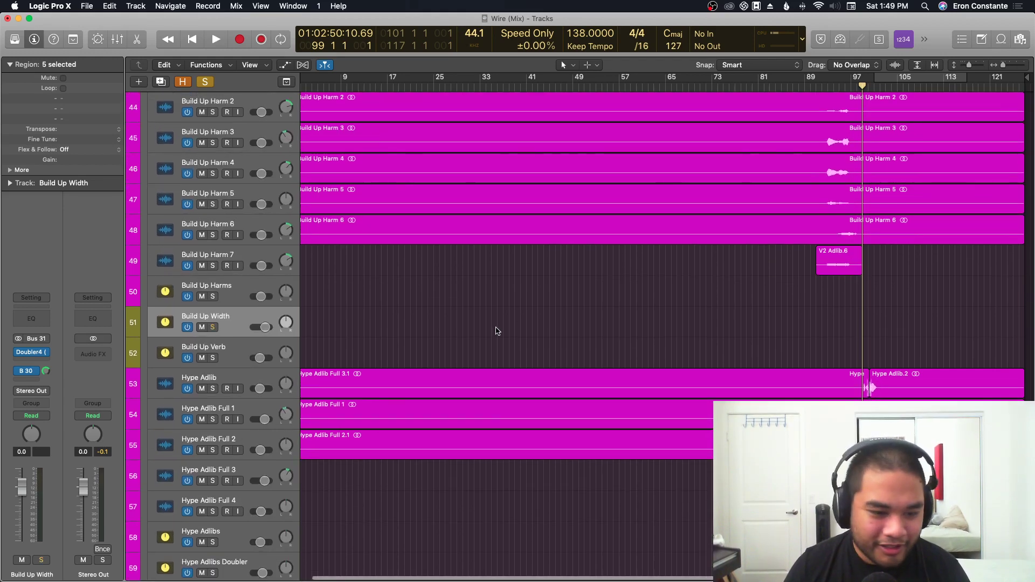
key("super+Up")
key("s")
key("s")
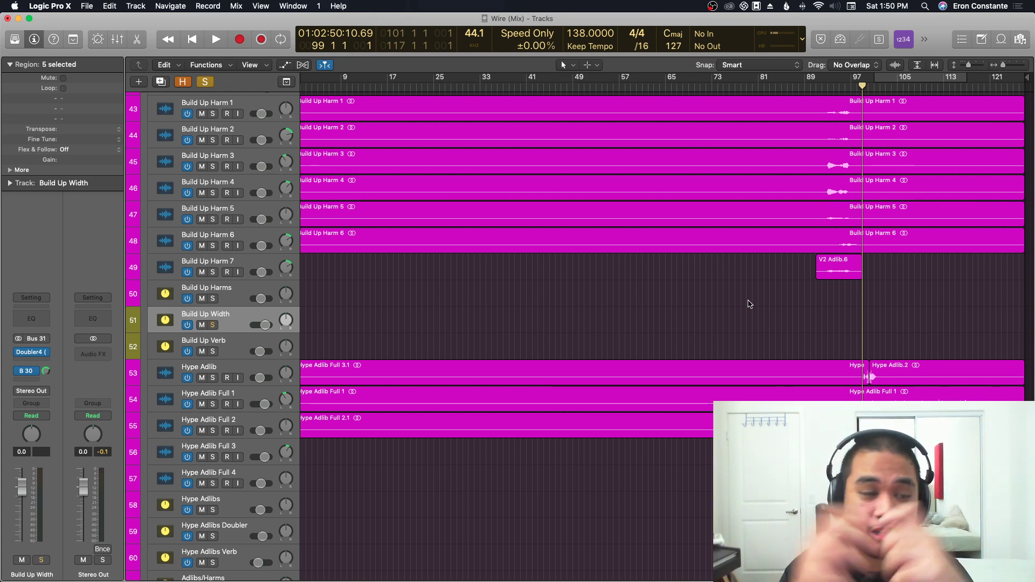
key("s")
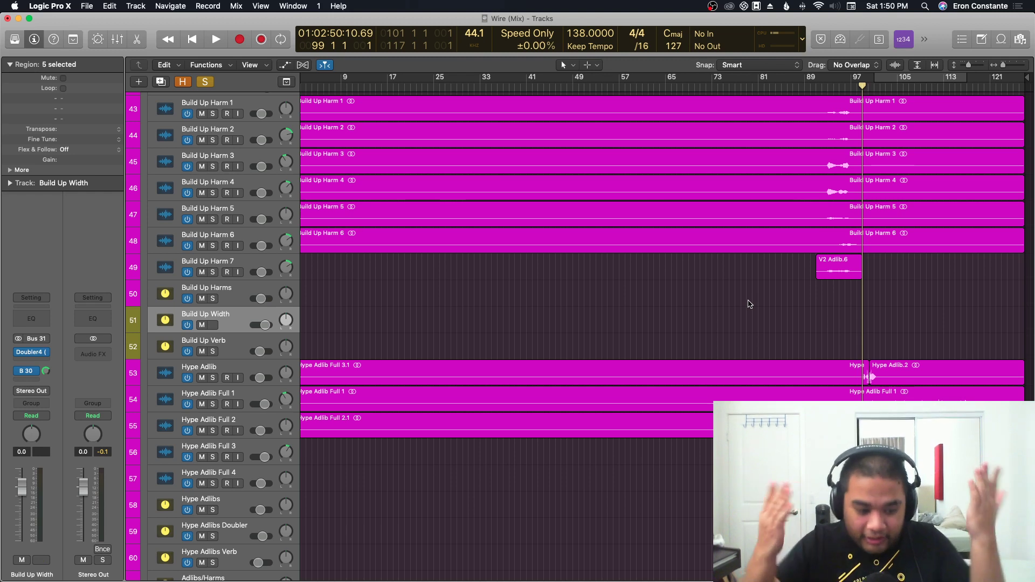
key("s")
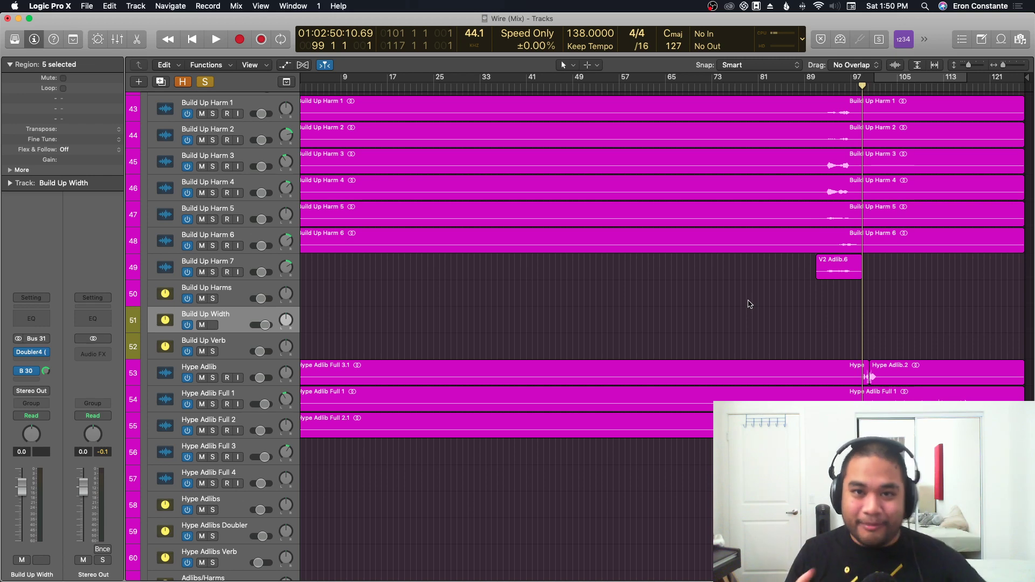
key("s")
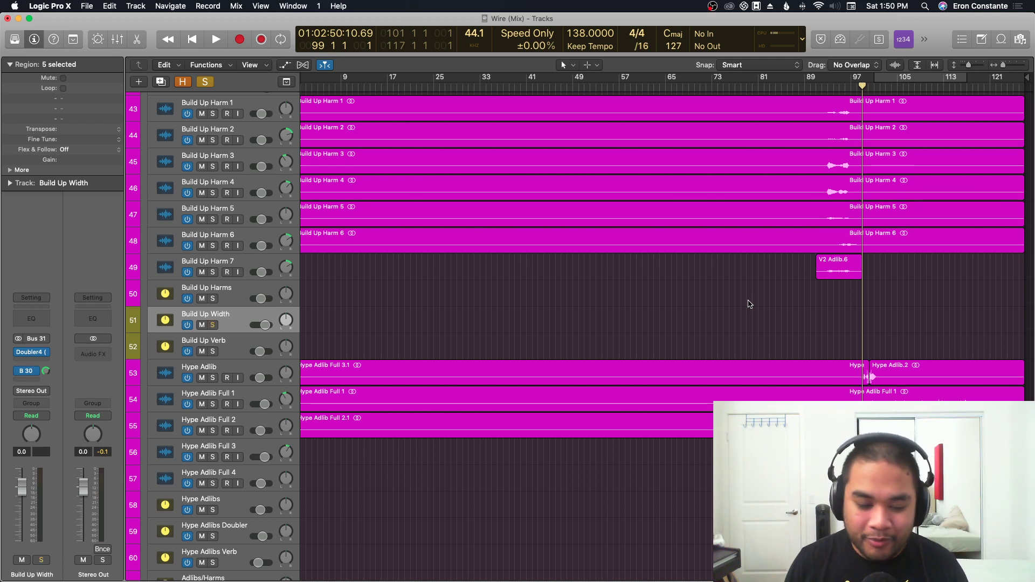
key("s")
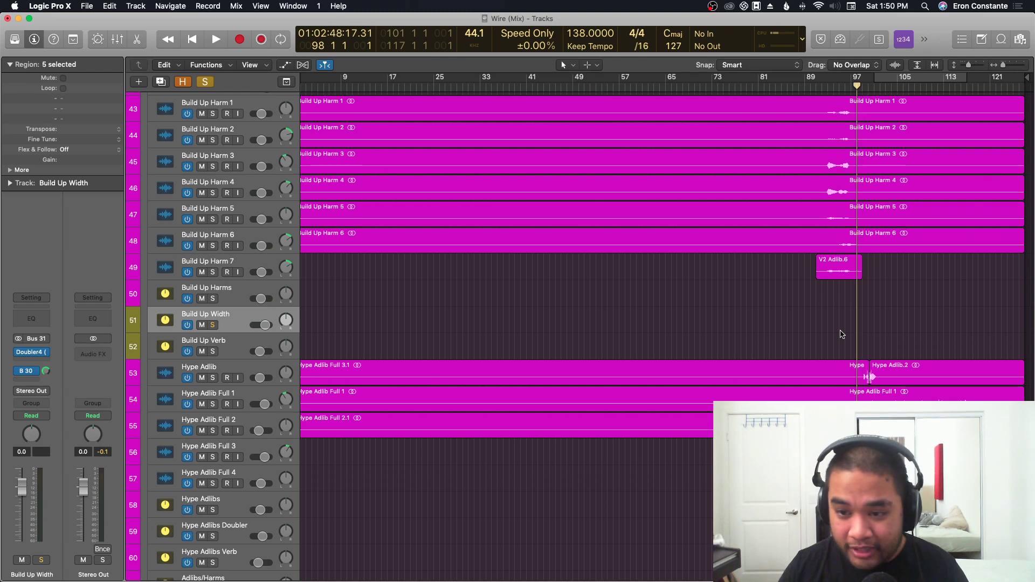
Play the soloed vocals from bar 98 and follow the hype adlib regions that come after the build-up harmonies.
left_click(841, 332, "ctrl+alt")
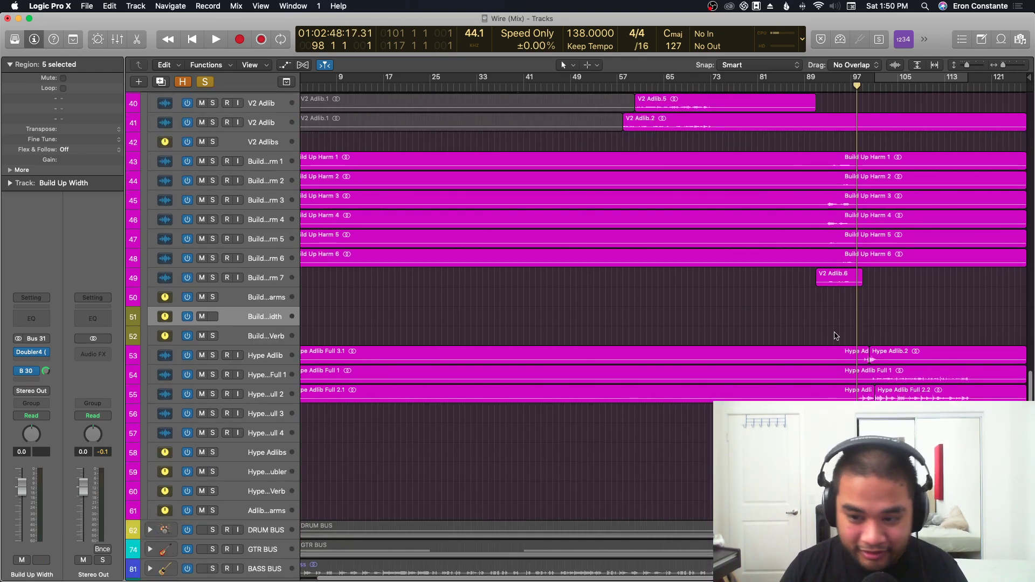
key("space")
scroll(880, 335, "up", 5)
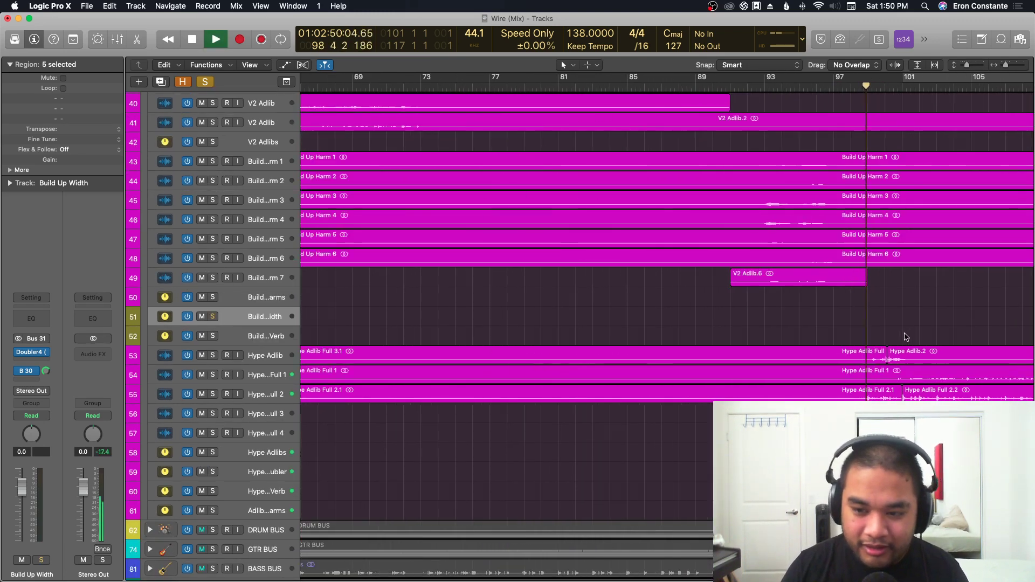
scroll(905, 336, "up", 3)
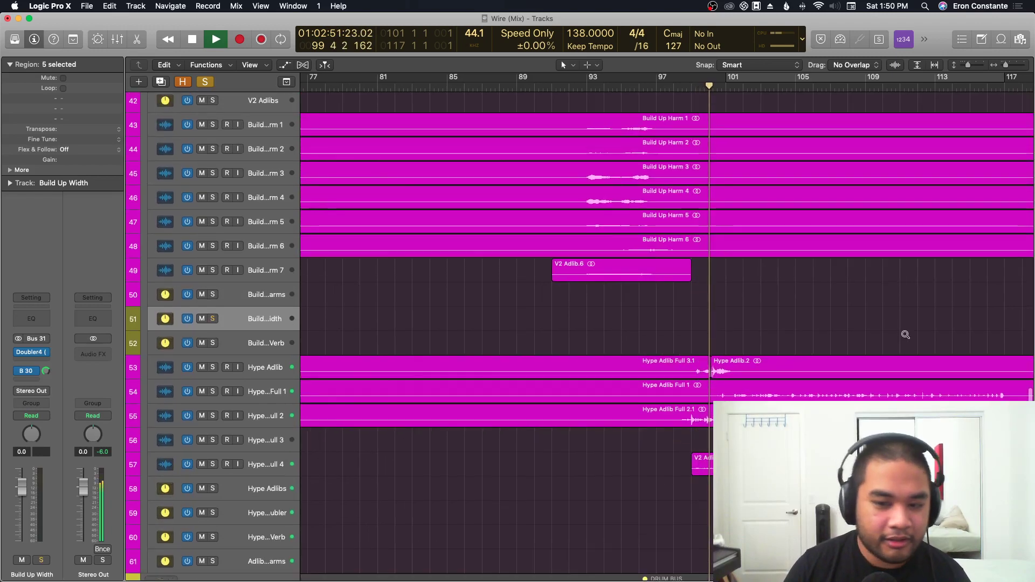
scroll(906, 336, "down", 1)
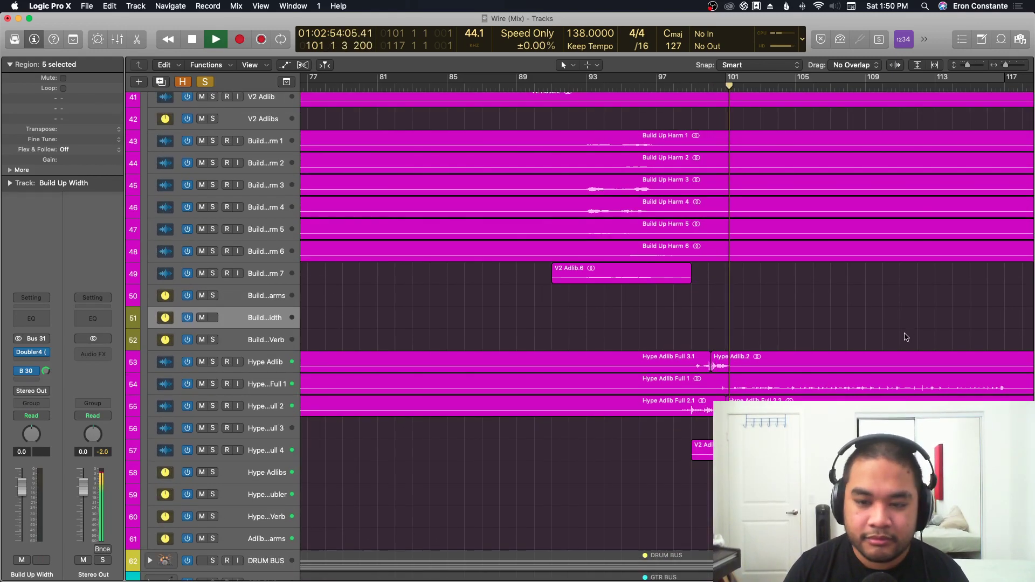
scroll(906, 337, "up", 3)
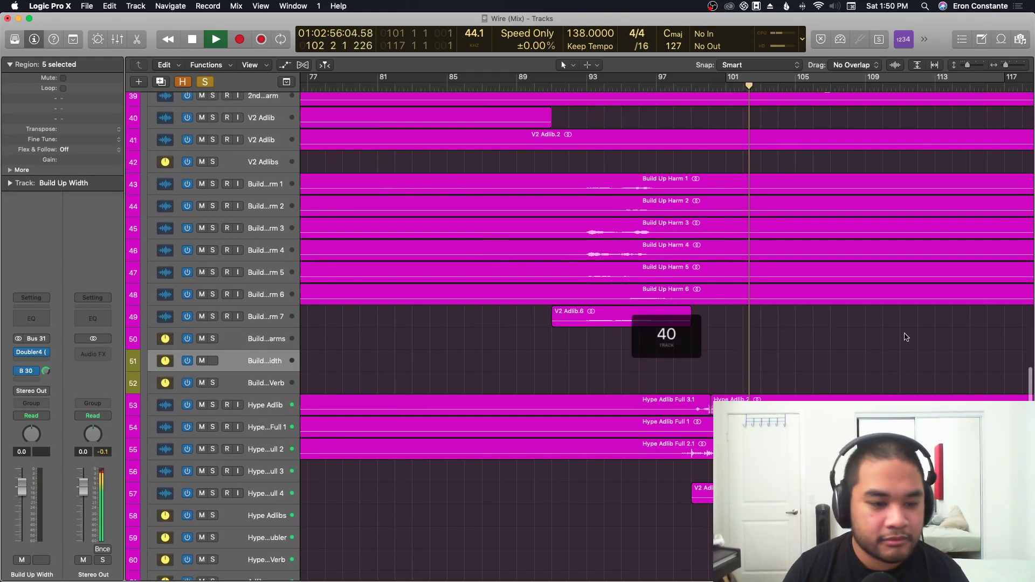
scroll(905, 335, "up", 4)
scroll(345, 361, "up", 2)
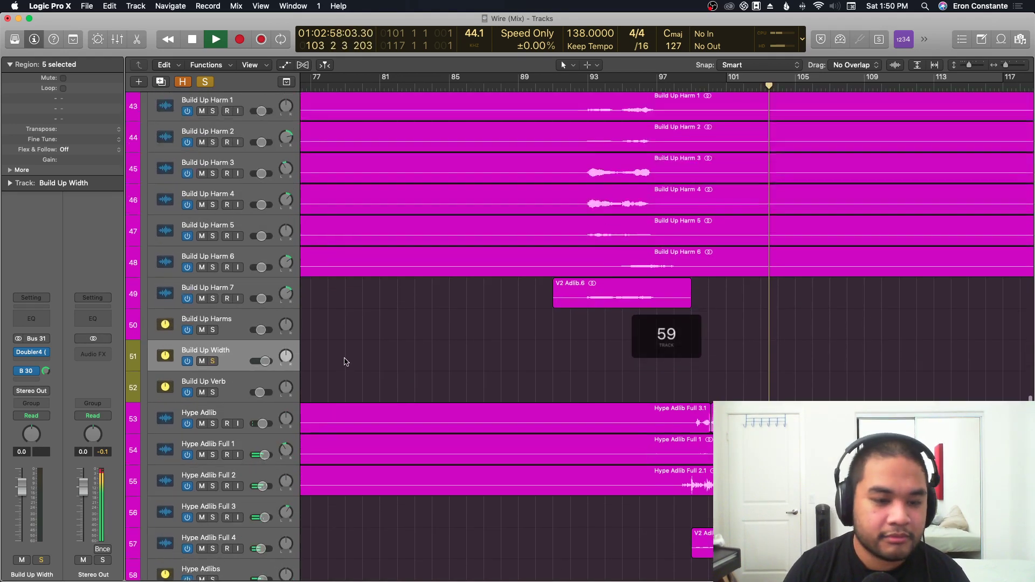
scroll(345, 362, "down", 2)
scroll(343, 359, "up", 3)
Select the Hype Adlib Full 1 track and review its channel strip during playback.
left_click(221, 335)
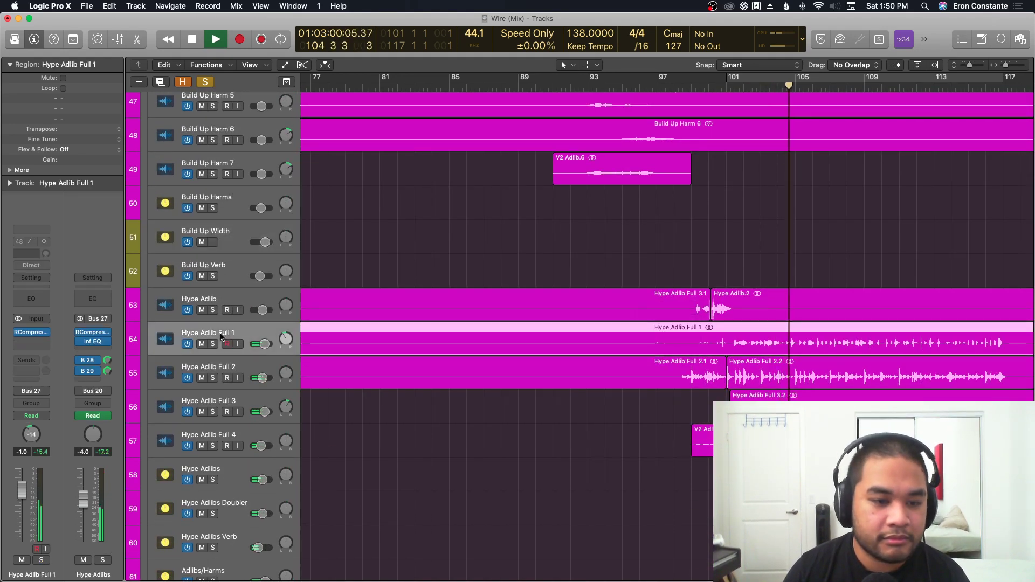
scroll(221, 335, "up", 2)
scroll(570, 328, "up", 1)
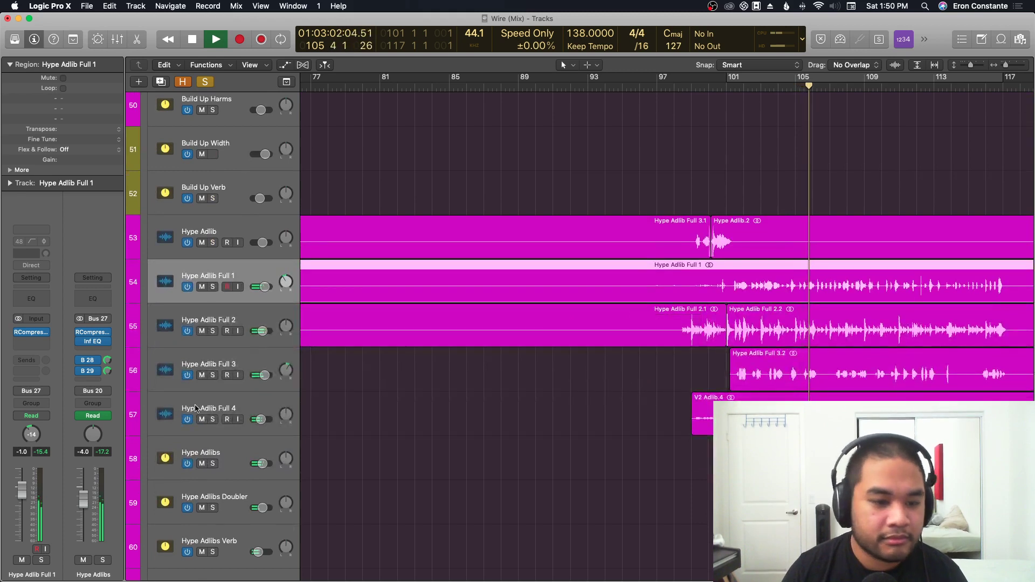
Stop playback, solo the Hype Adlibs aux and move the playhead to bar 99.
left_click(212, 464)
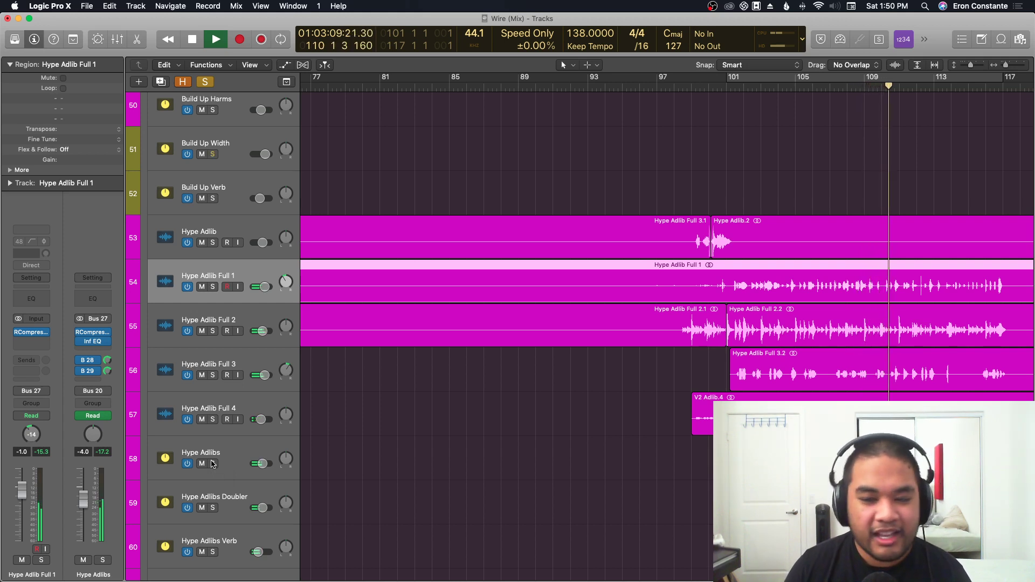
key("space")
left_click(212, 464)
key("super+Down")
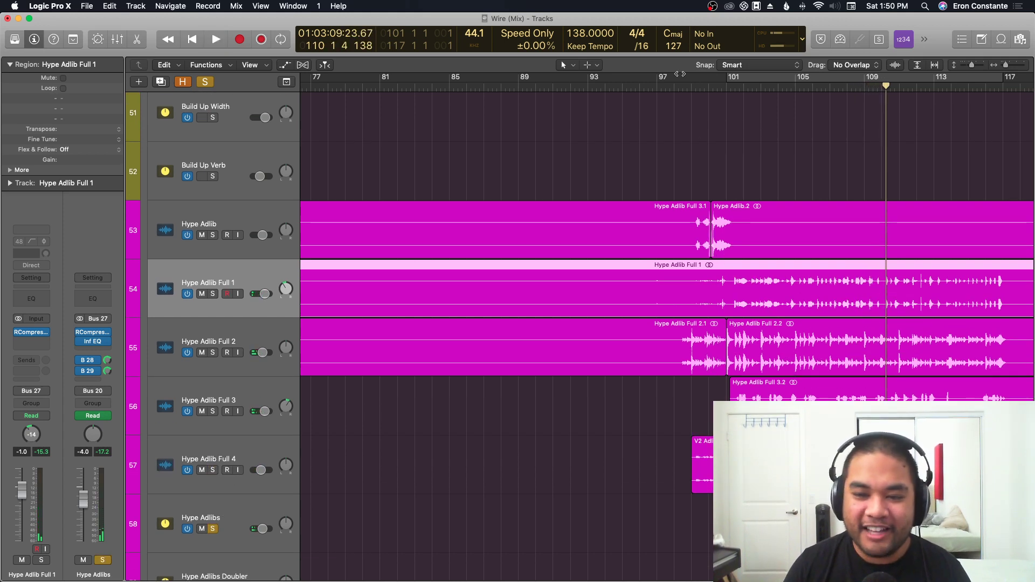
left_click(705, 83)
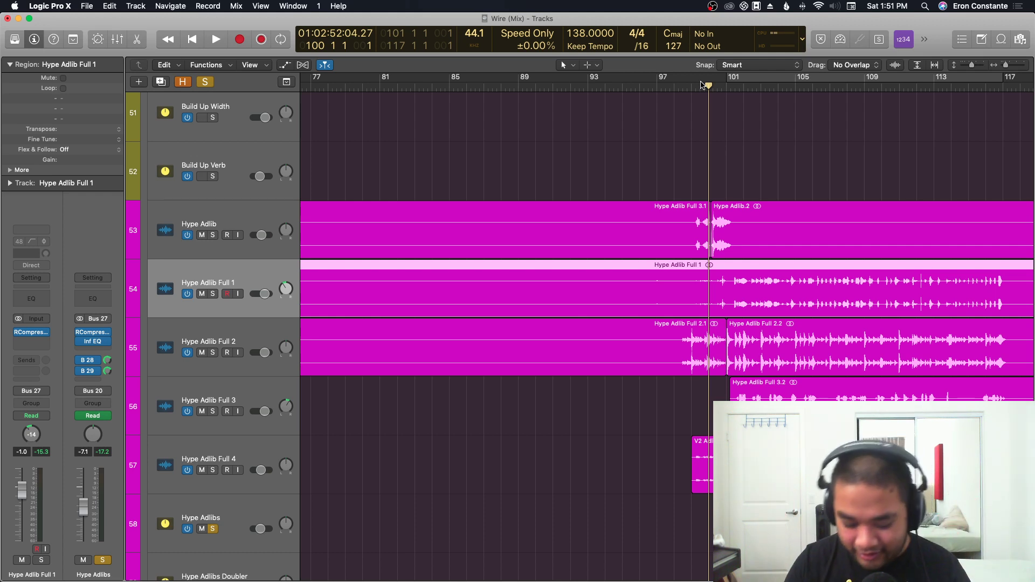
key("comma")
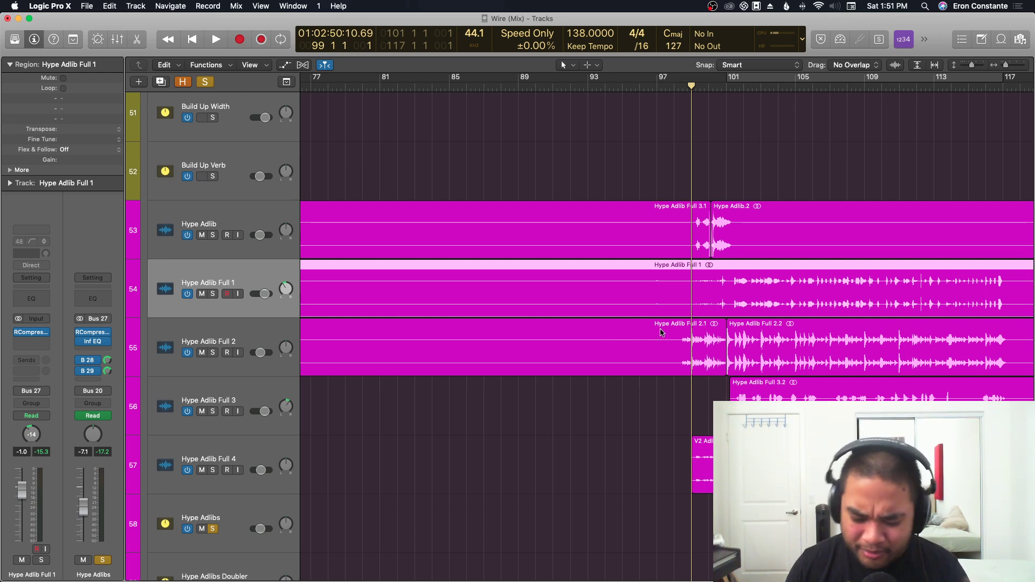
Play the soloed hype adlibs from bar 99 and inspect the Hype Adlib, Full 1 and Full 2 channel strips in turn.
left_click(771, 231)
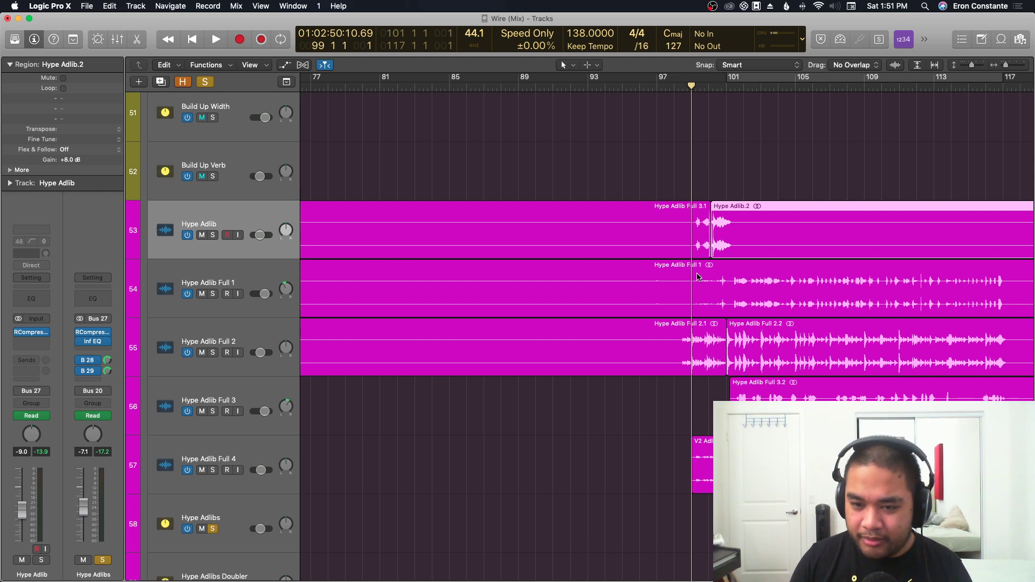
key("space")
scroll(696, 323, "up", 3)
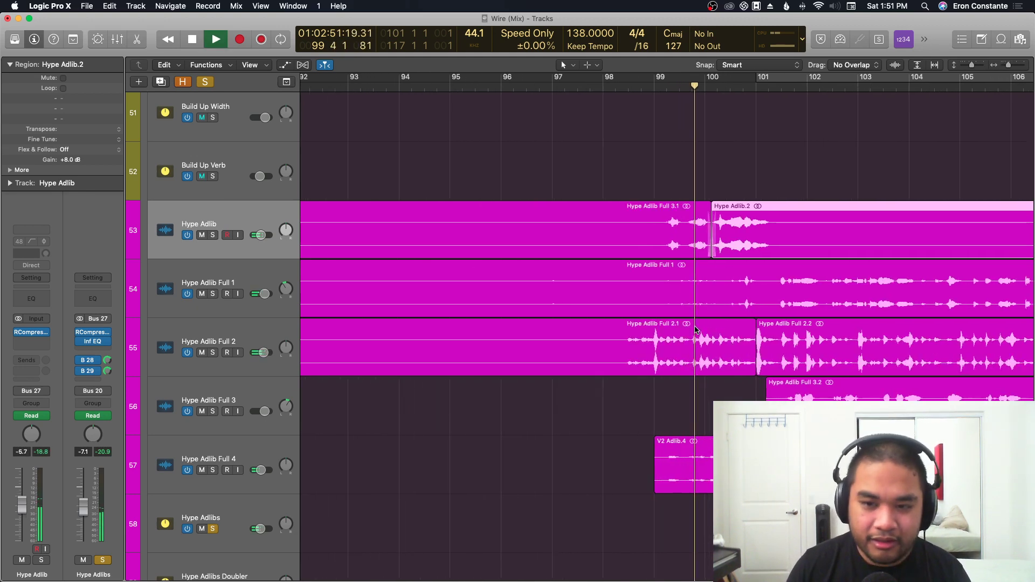
scroll(696, 330, "right", 3)
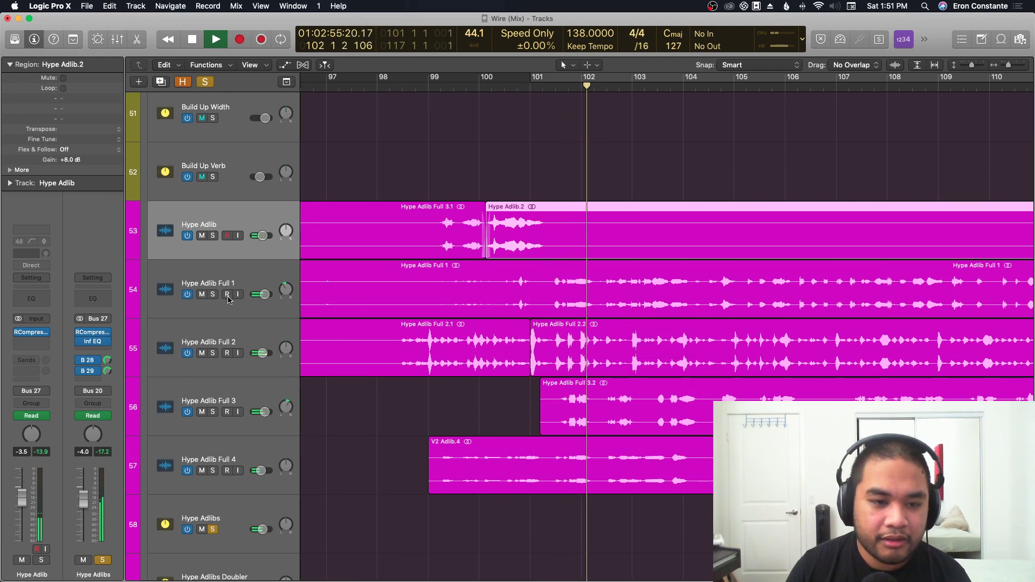
left_click(238, 283)
left_click(254, 332)
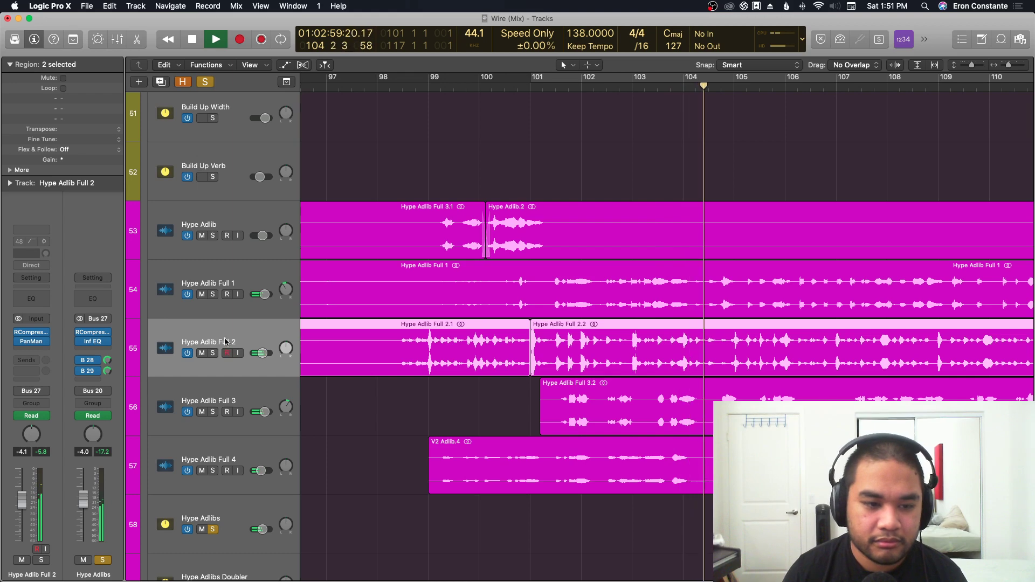
Review the Hype Adlib Full 3 channel strip during playback, stop, and select the Hype Adlib Full 4 track.
left_click(278, 378)
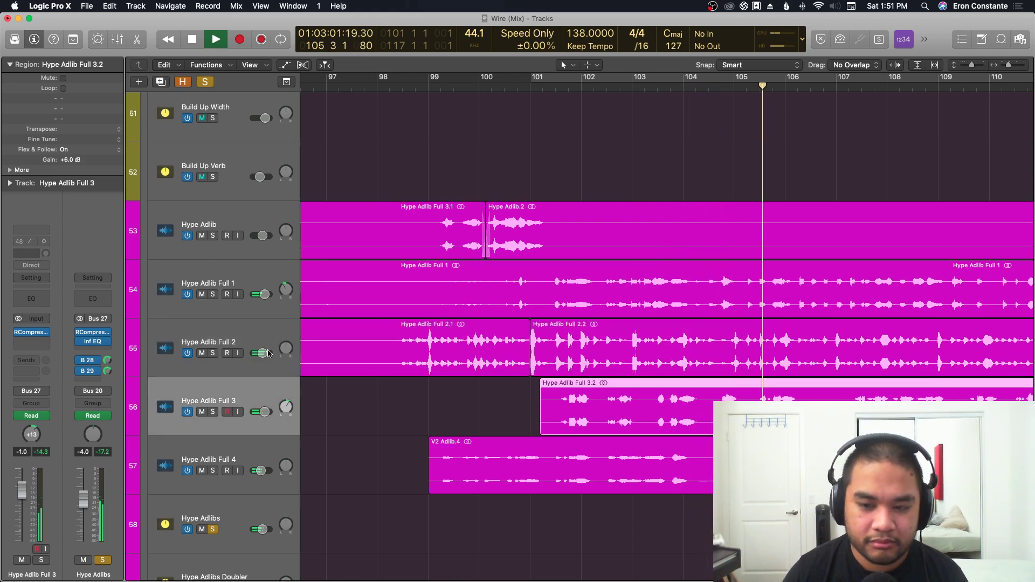
key("space")
left_click(245, 452)
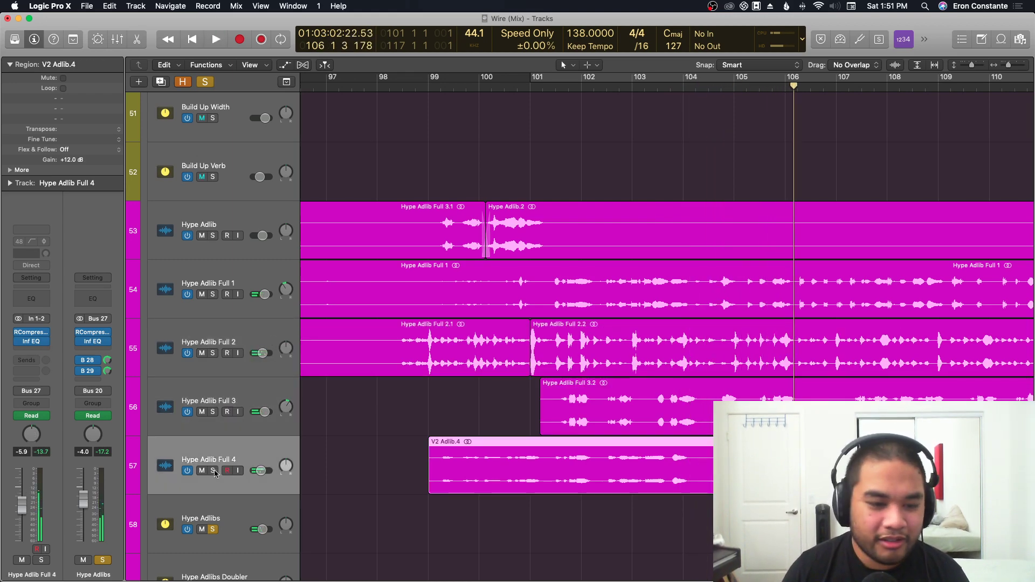
Solo the Hype Adlib Full 4 track and place the playhead at bar 99, near the start of its region.
left_click(213, 471)
scroll(631, 160, "up", 3)
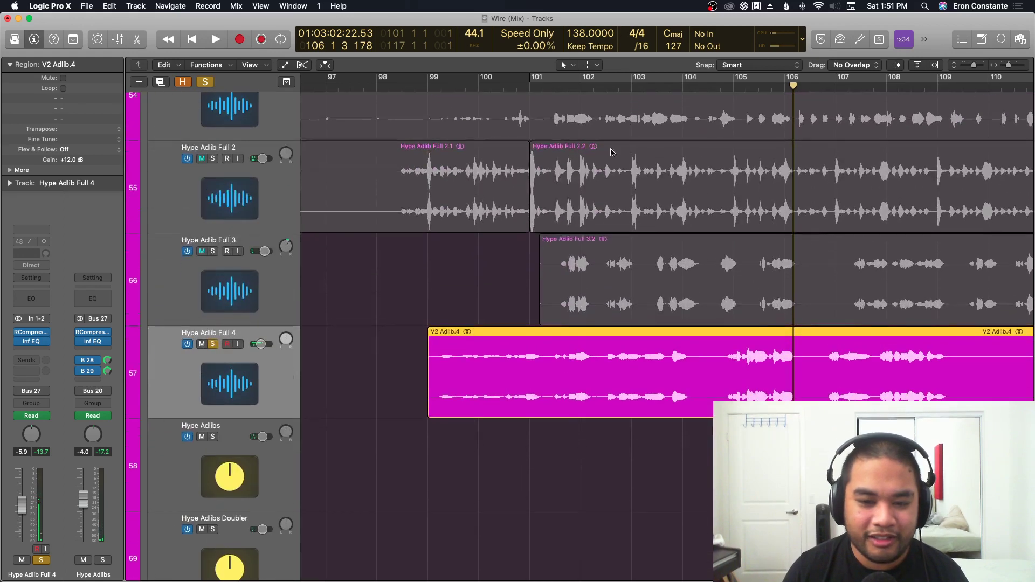
left_click(436, 83)
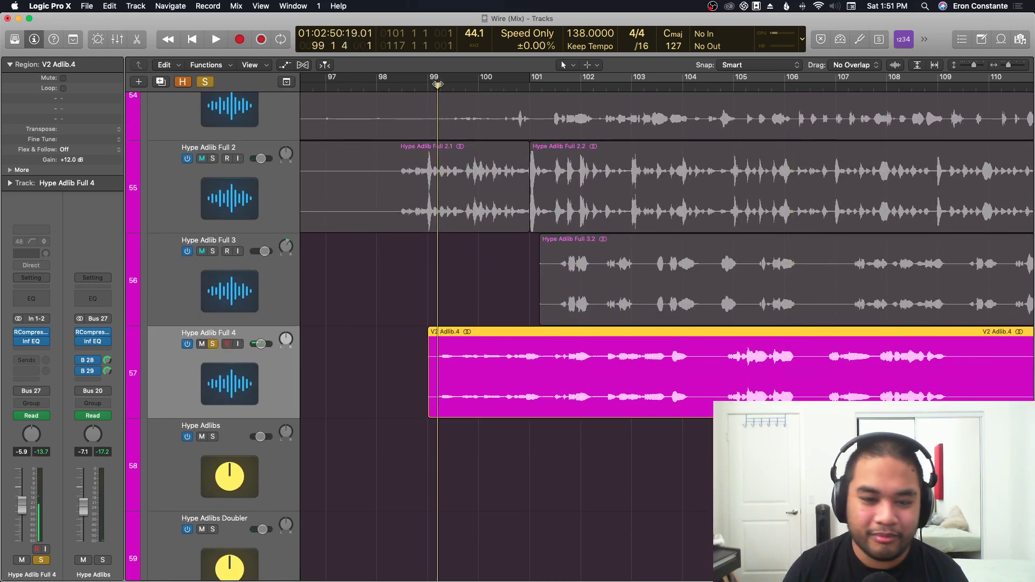
left_click(440, 84)
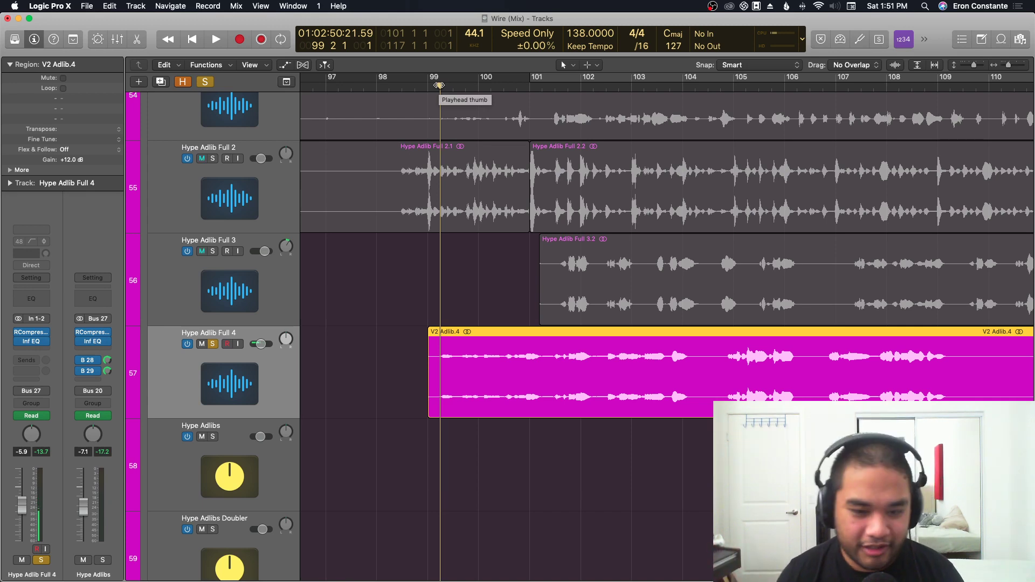
Solo Hype Adlib Full 2 instead of Full 4 and move the playhead to bar 98, where its audio begins.
scroll(270, 215, "up", 2)
left_click(210, 198)
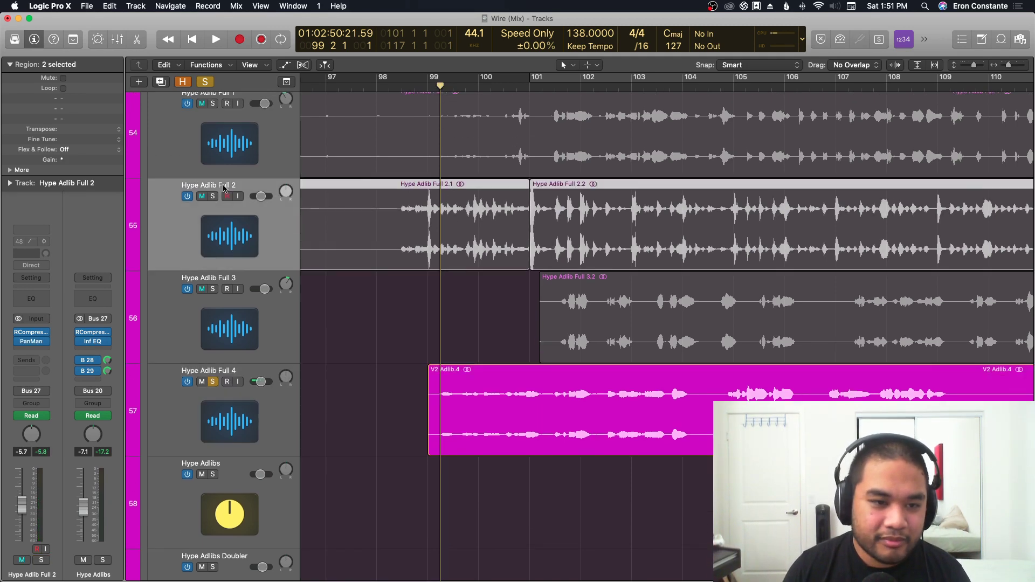
scroll(232, 222, "up", 2)
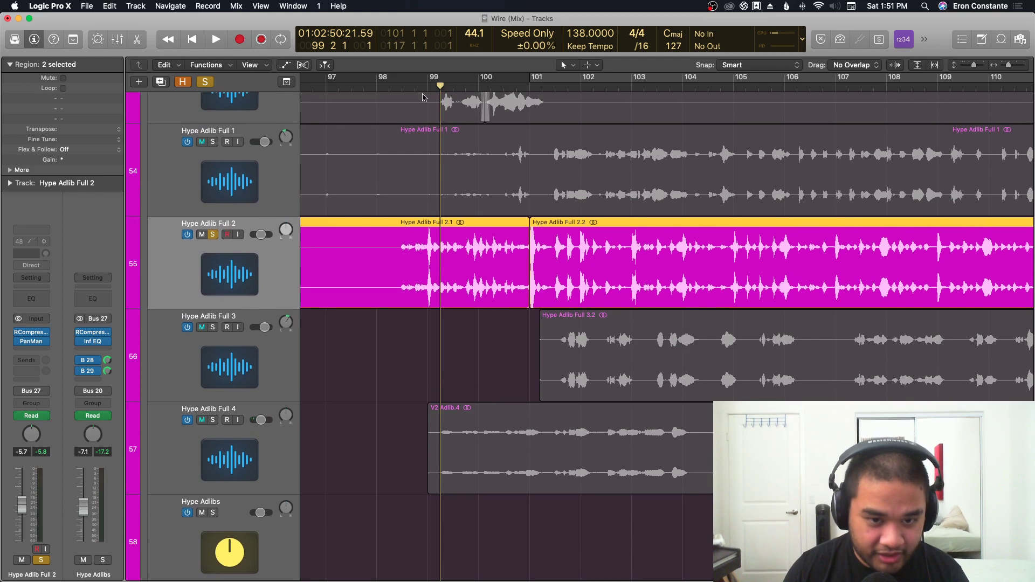
left_click(399, 86)
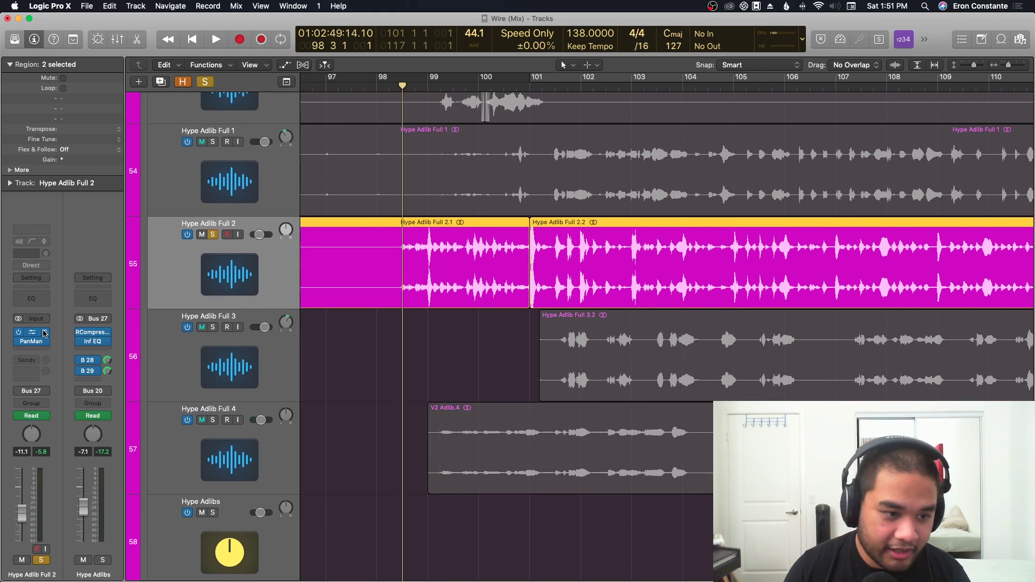
Play the soloed Hype Adlib Full 2 from bar 98 while inspecting its PanMan and RCompressor plug-ins, and close both.
left_click(29, 344)
left_click_drag(312, 77, 519, 151)
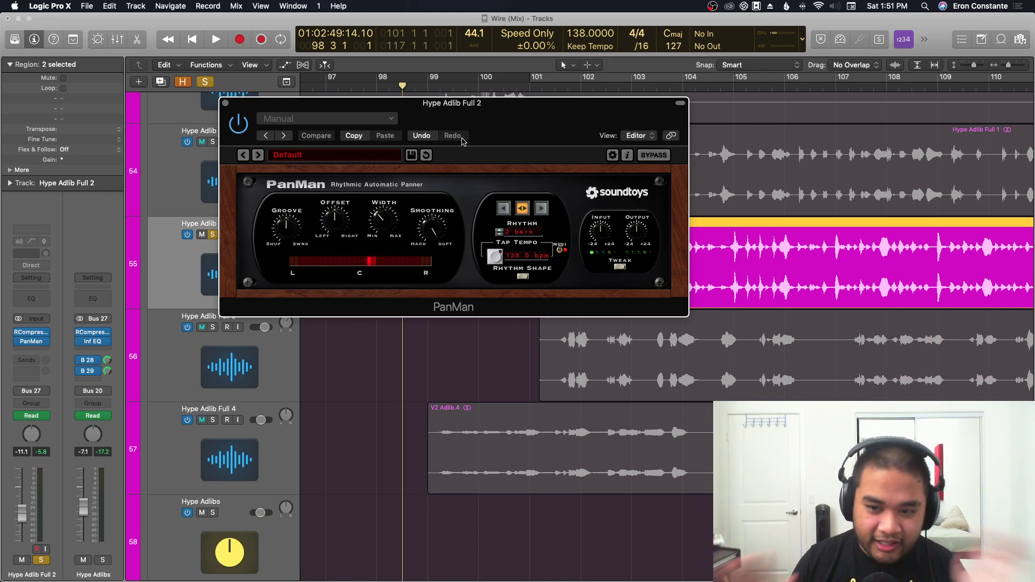
key("space")
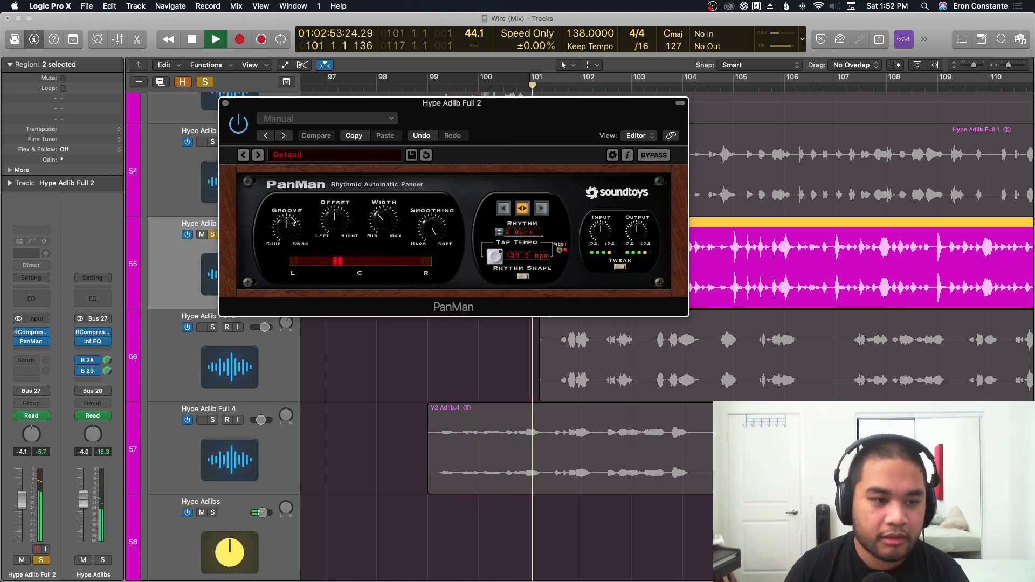
left_click(34, 333)
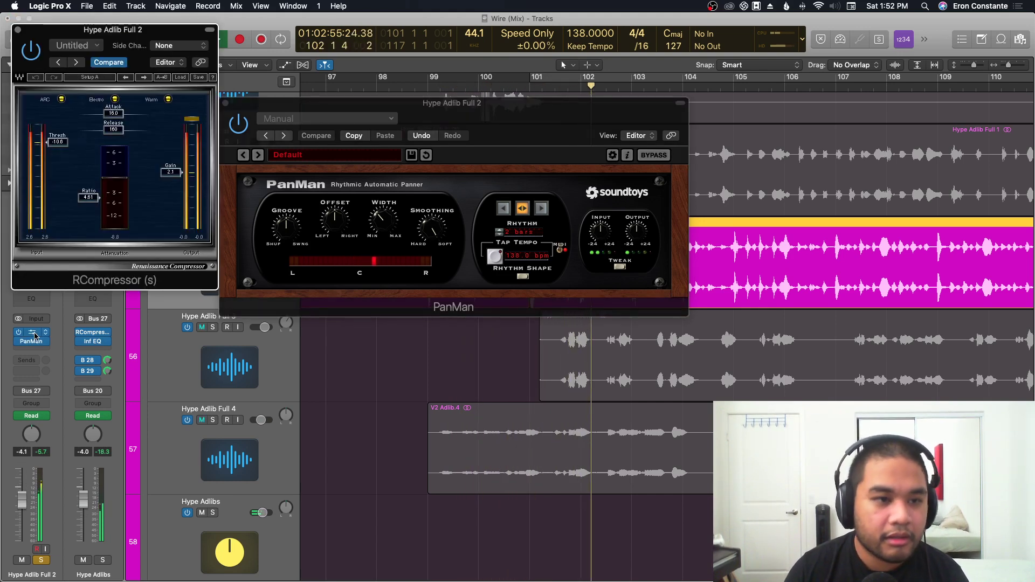
key("super+w")
key("super+w")
Show track automation, stop playback, and examine the volume curves of Hype Adlib Full 2 and the neighbouring adlib tracks.
key("a")
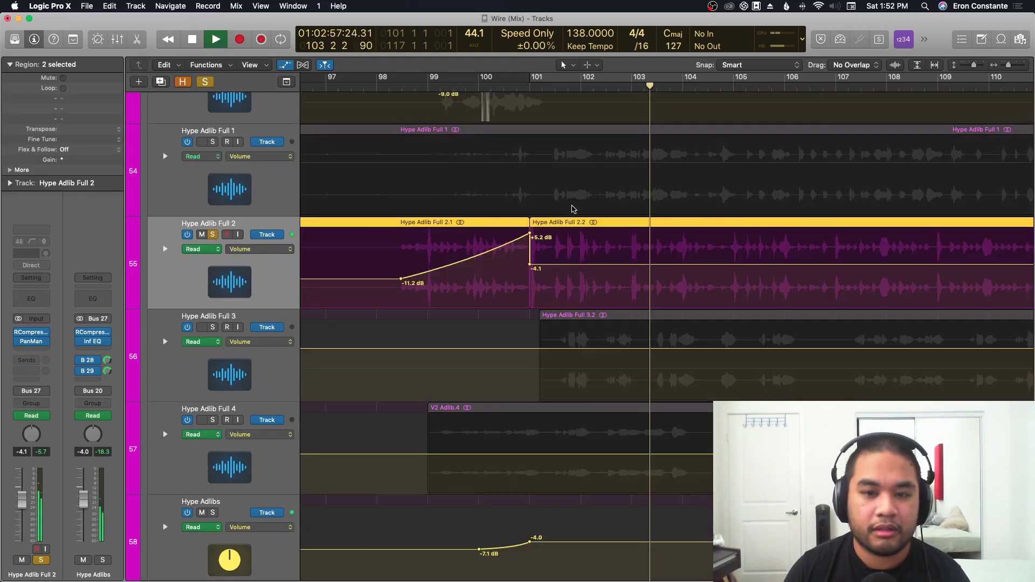
key("space")
scroll(444, 247, "left", 5)
scroll(627, 301, "up", 3)
scroll(626, 301, "down", 5)
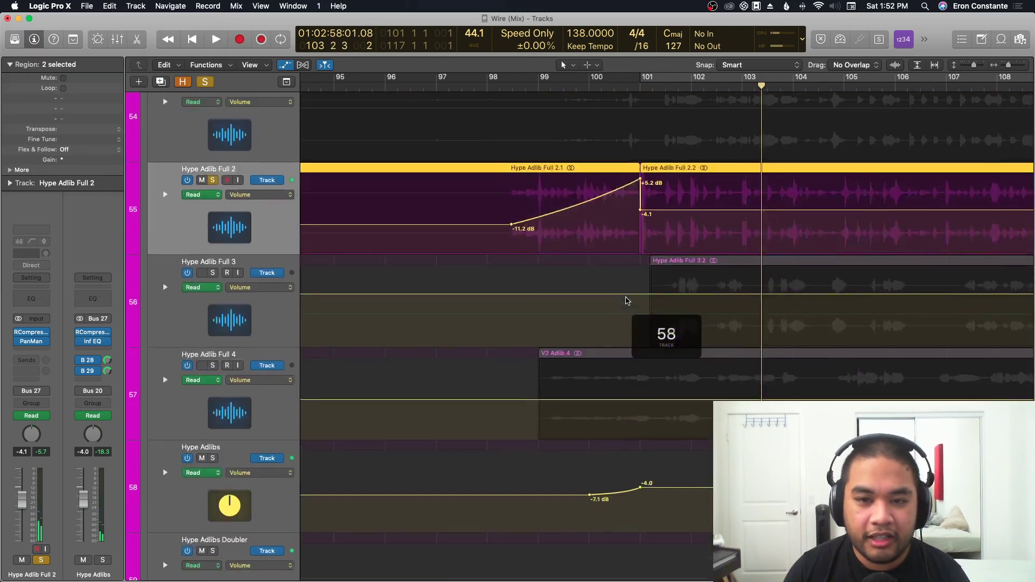
scroll(650, 278, "up", 6)
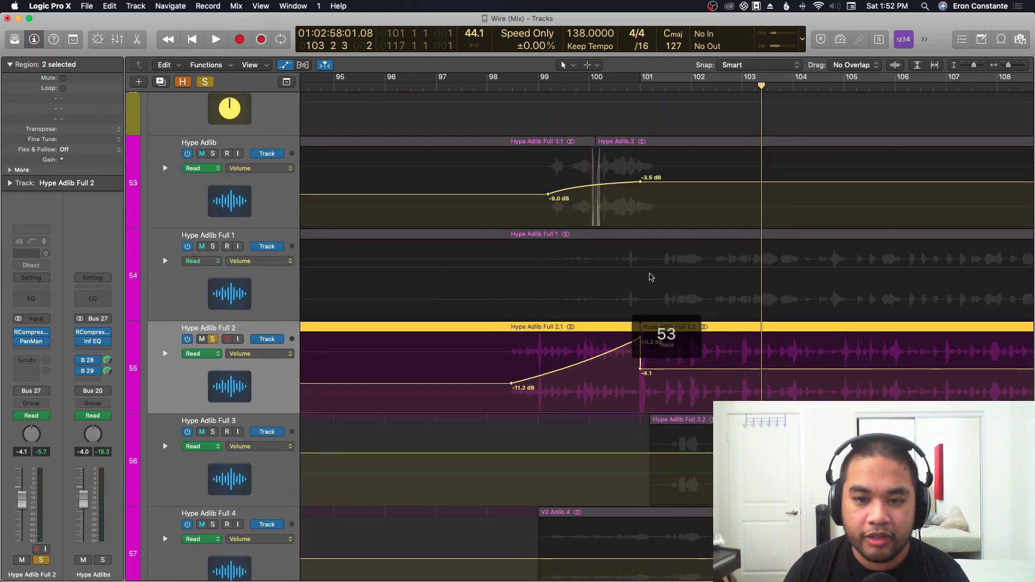
Play the soloed Hype Adlib Full 2 from bar 98 through its volume automation ramp, and stop past bar 101.
left_click_drag(538, 89, 513, 129)
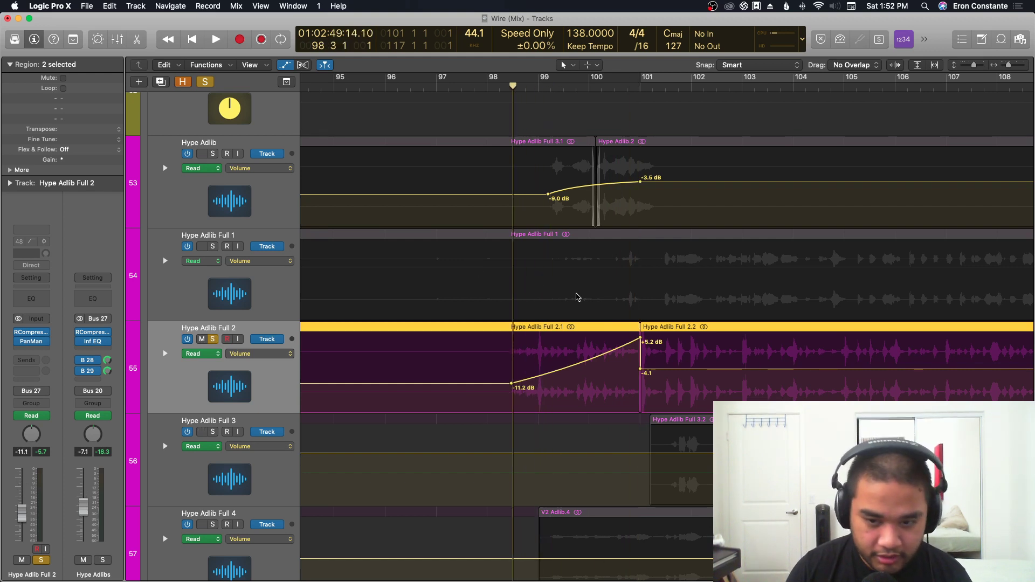
scroll(577, 297, "right", 3)
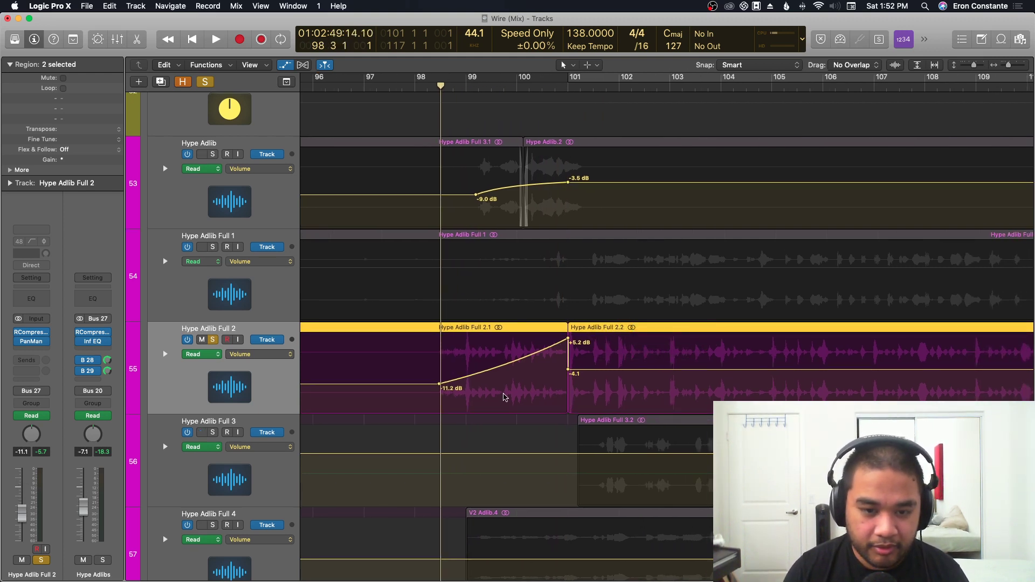
key("space")
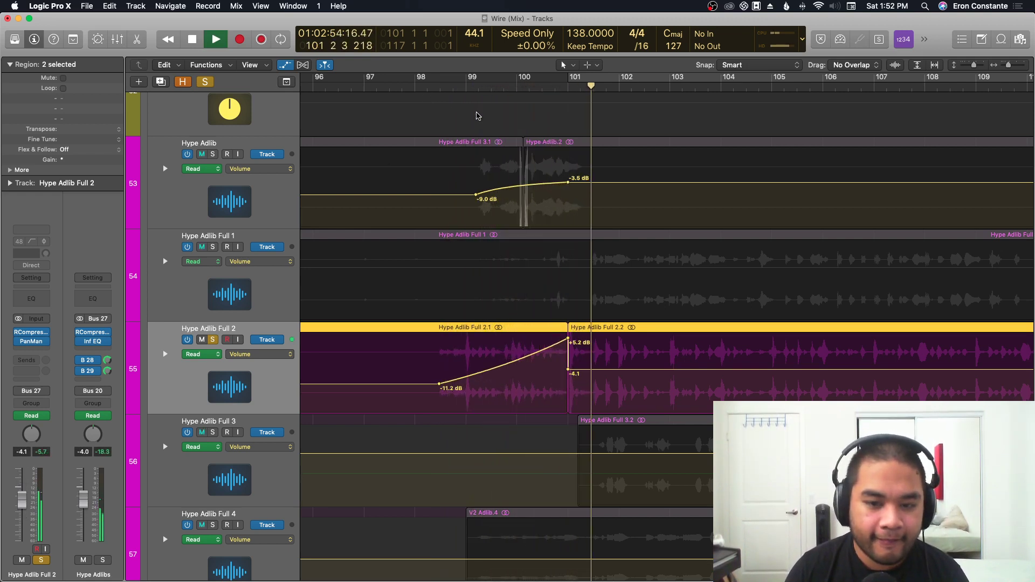
key("space")
Unsolo Hype Adlib Full 2, solo the Hype Adlibs aux, and move the playhead to bar 99.
left_click(212, 339)
scroll(569, 307, "down", 5)
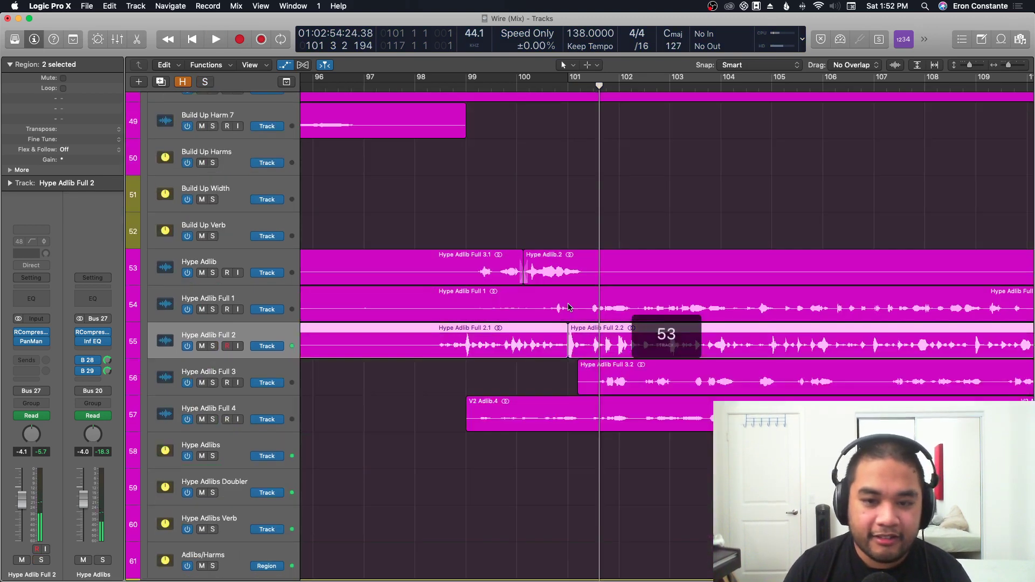
scroll(569, 307, "up", 2)
scroll(569, 306, "up", 1)
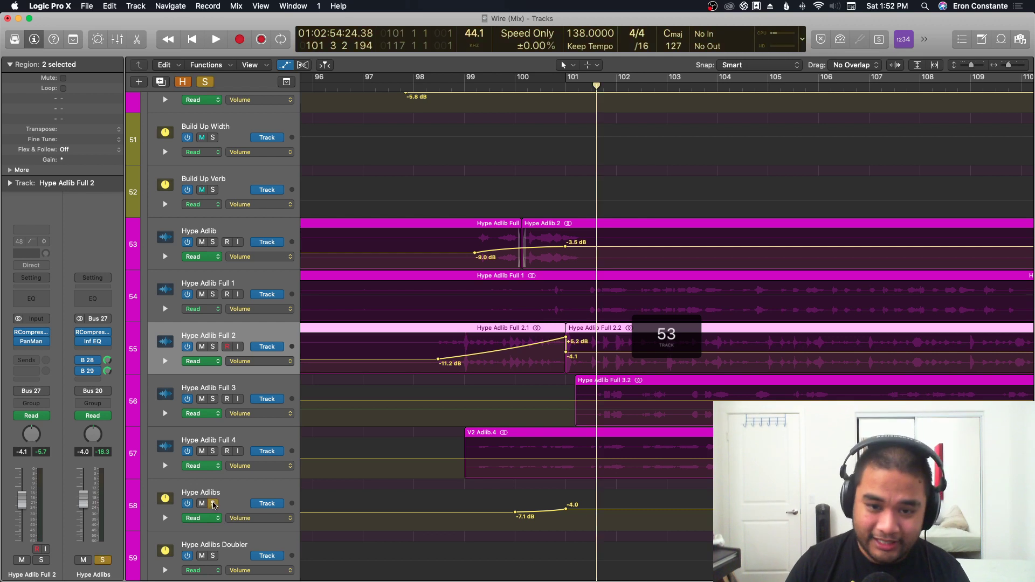
left_click(474, 80)
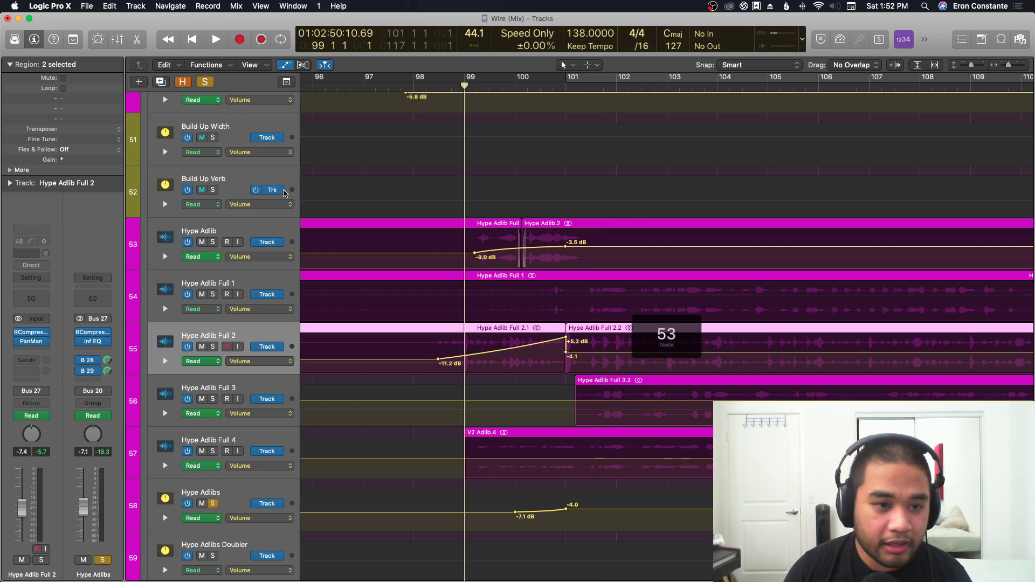
Solo the Hype Adlib track alone, play it from bar 99 through its volume rise, and stop at bar 101.
left_click(213, 242)
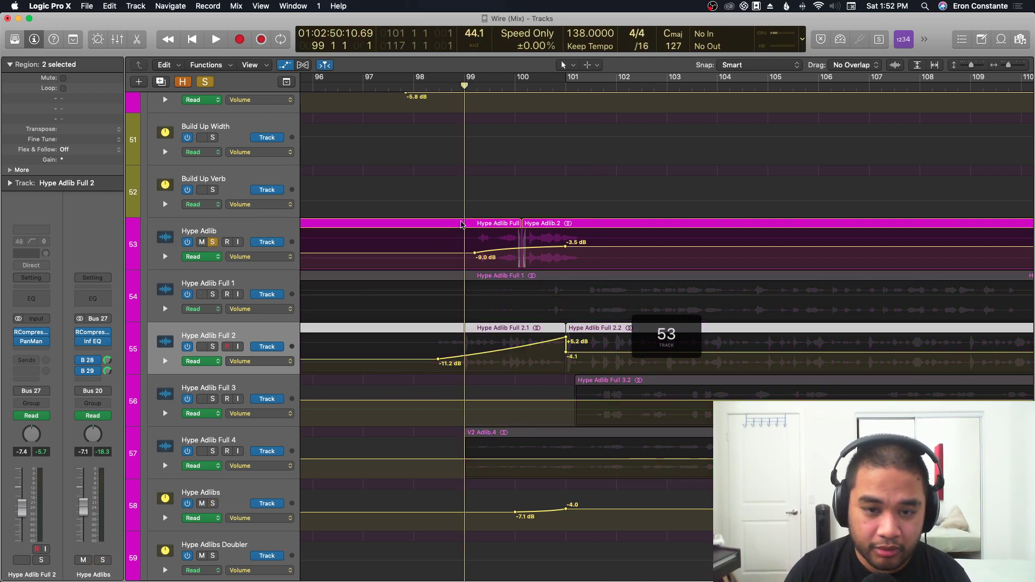
key("space")
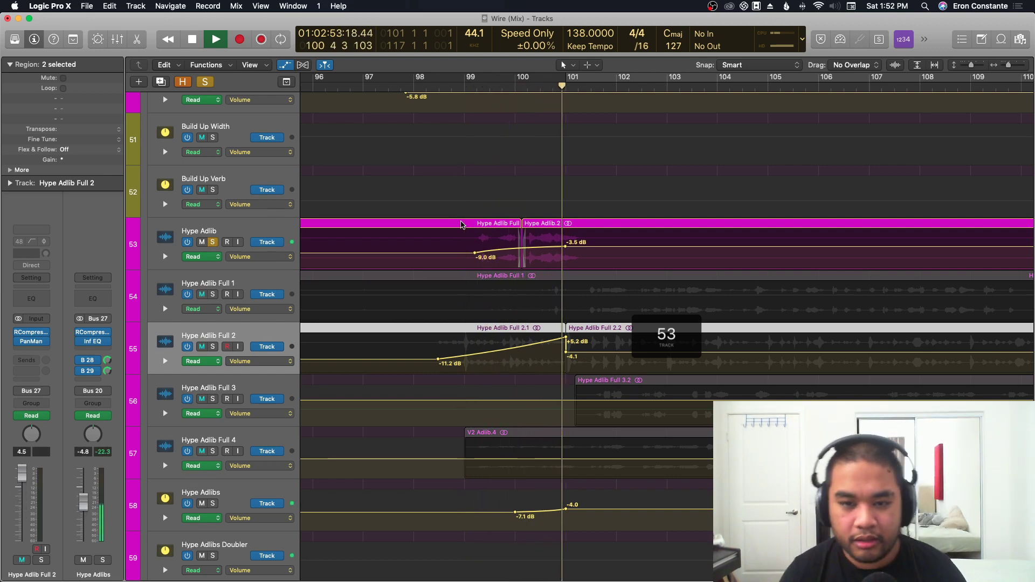
key("super+Left")
key("super+Left")
key("super+Left")
key("space")
Examine the volume automation across the hype adlib tracks towards the song's end, and look over the instrument buses below.
key("super+Right")
key("super+Right")
key("super+Right")
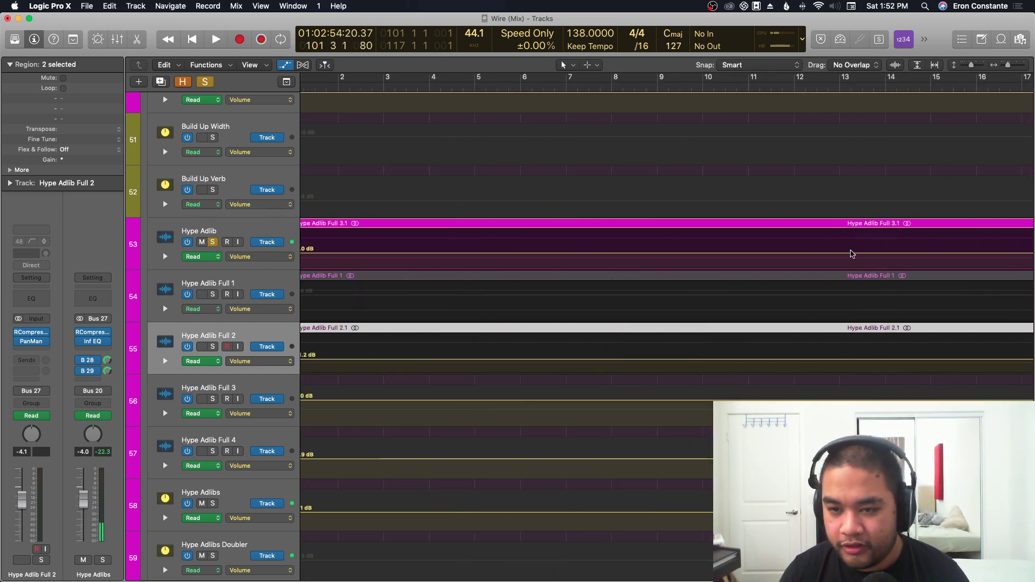
scroll(851, 253, "right", 15)
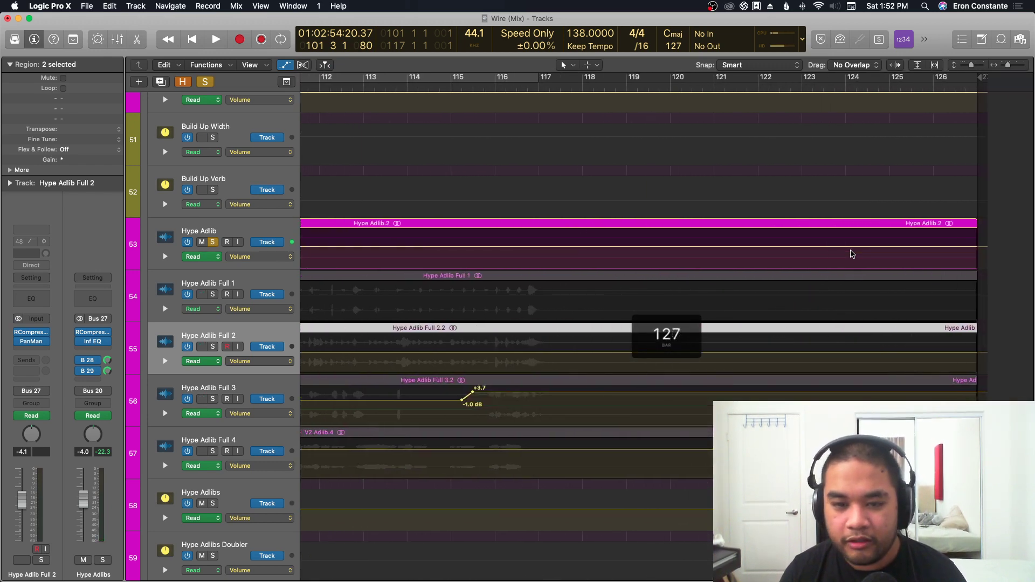
scroll(850, 253, "left", 8)
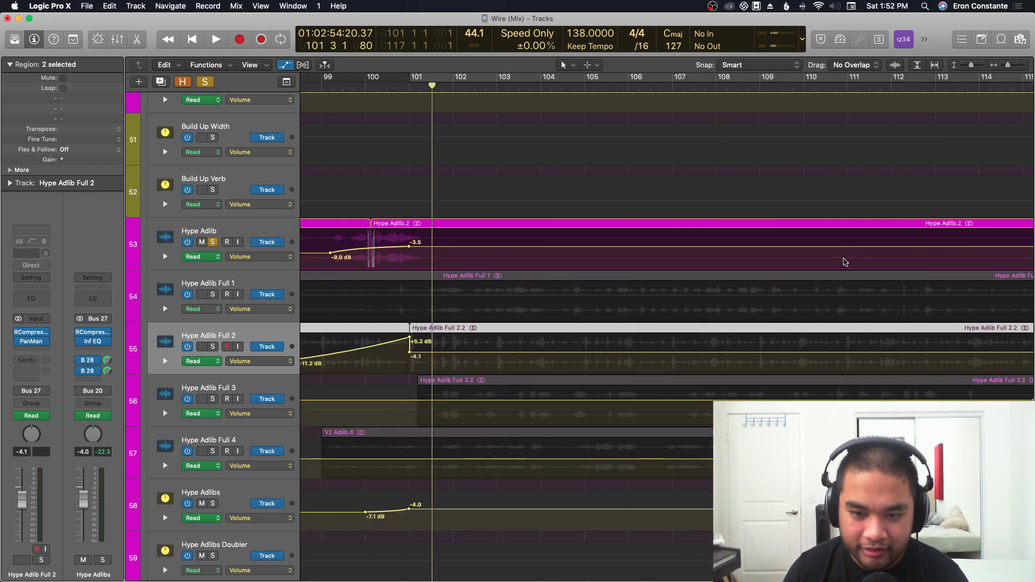
scroll(754, 267, "left", 5)
key("super+Up")
key("super+Up")
key("super+Up")
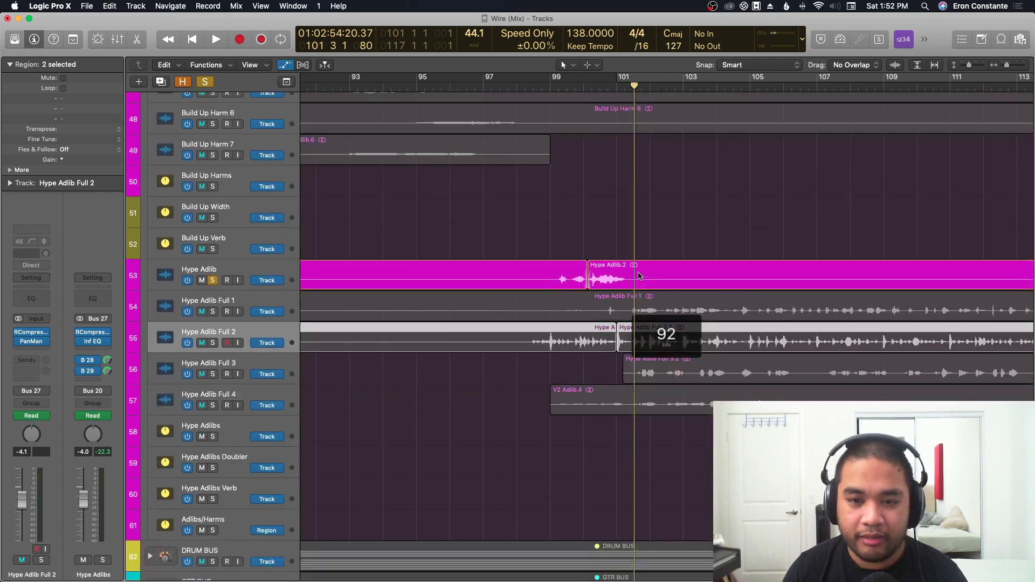
key("super+Down")
key("super+Down")
key("super+Down")
scroll(638, 276, "down", 10)
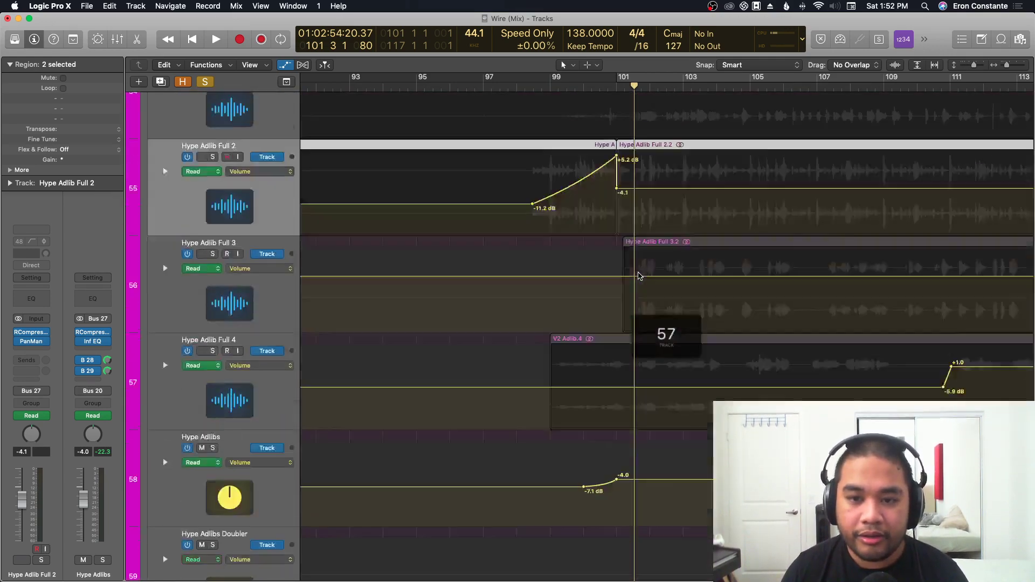
scroll(638, 276, "down", 15)
scroll(638, 276, "up", 20)
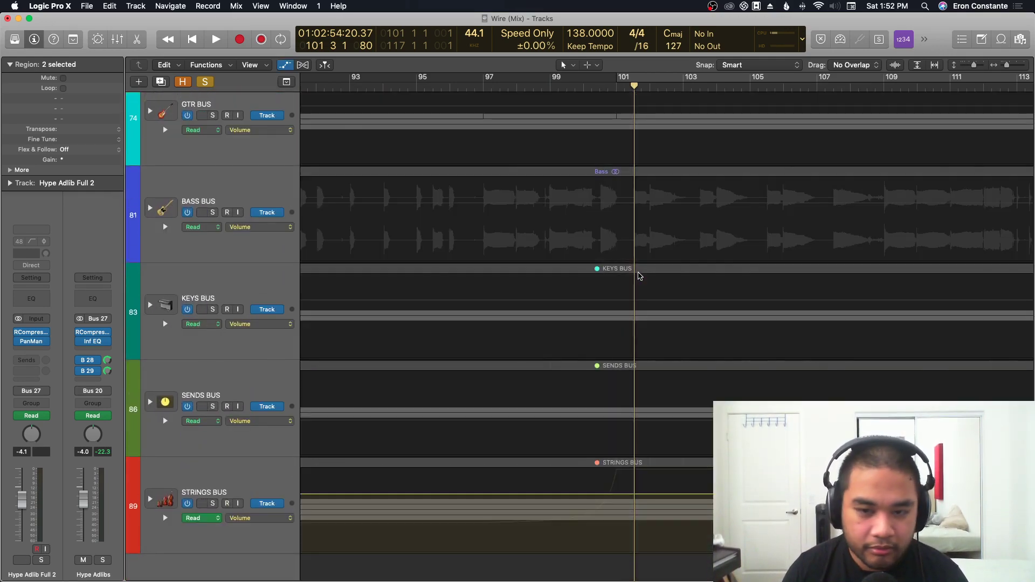
scroll(638, 276, "up", 10)
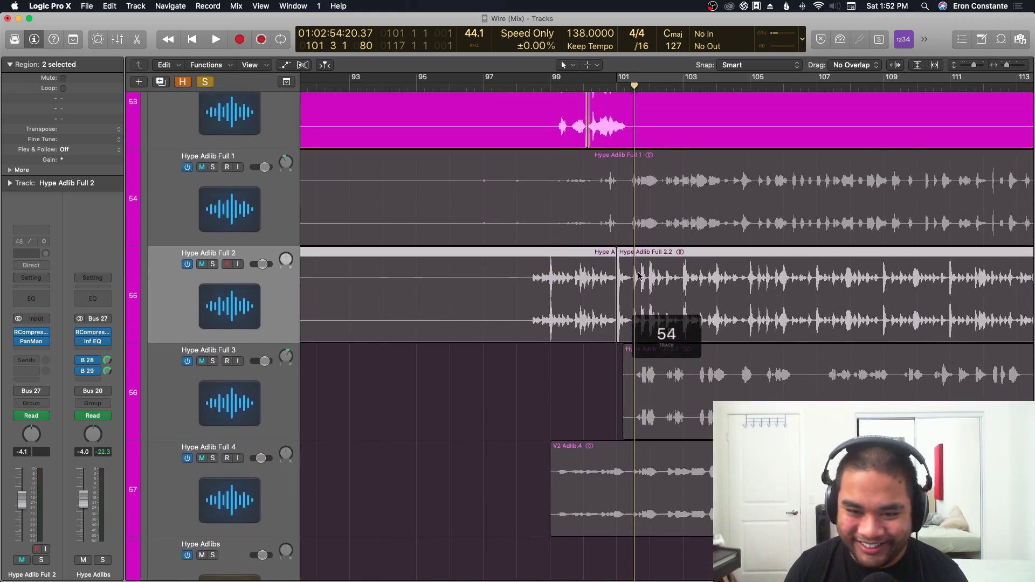
key("a")
scroll(631, 280, "down", 2)
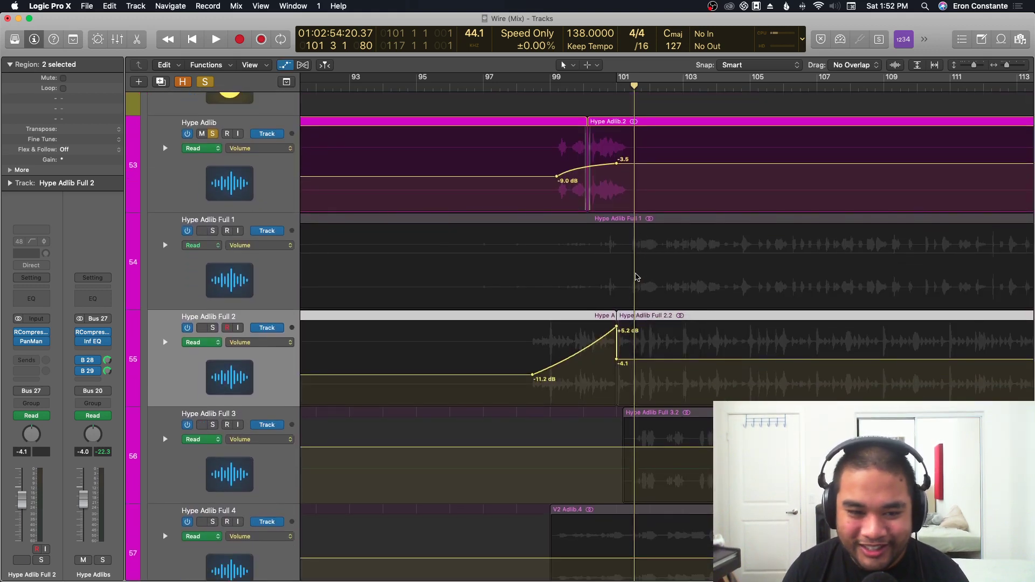
Unsolo the Hype Adlib track and bring the volume automation of all the hype adlib tracks into view.
key("super+Left")
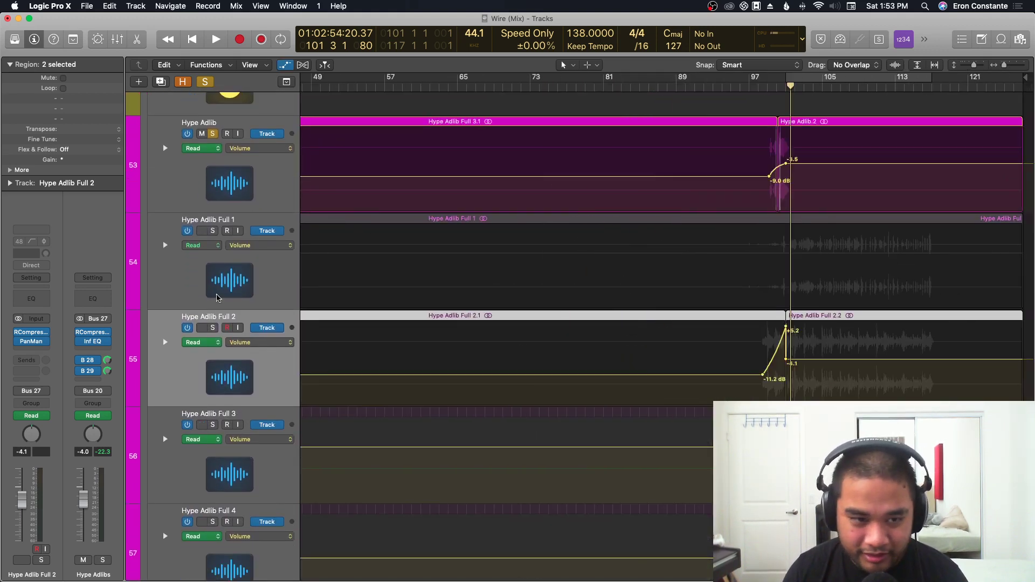
left_click(212, 133)
key("super+Up")
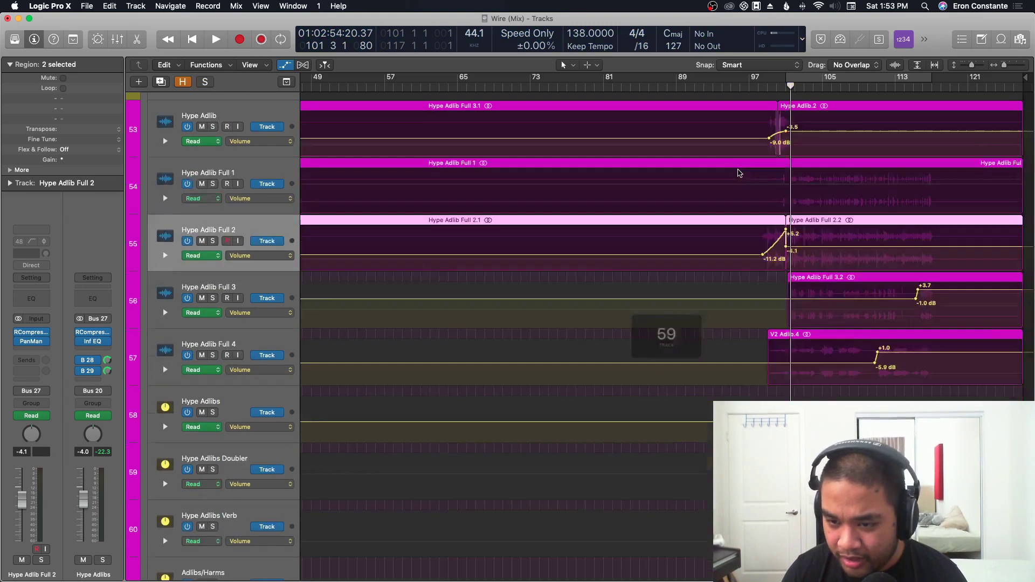
scroll(739, 172, "left", 1)
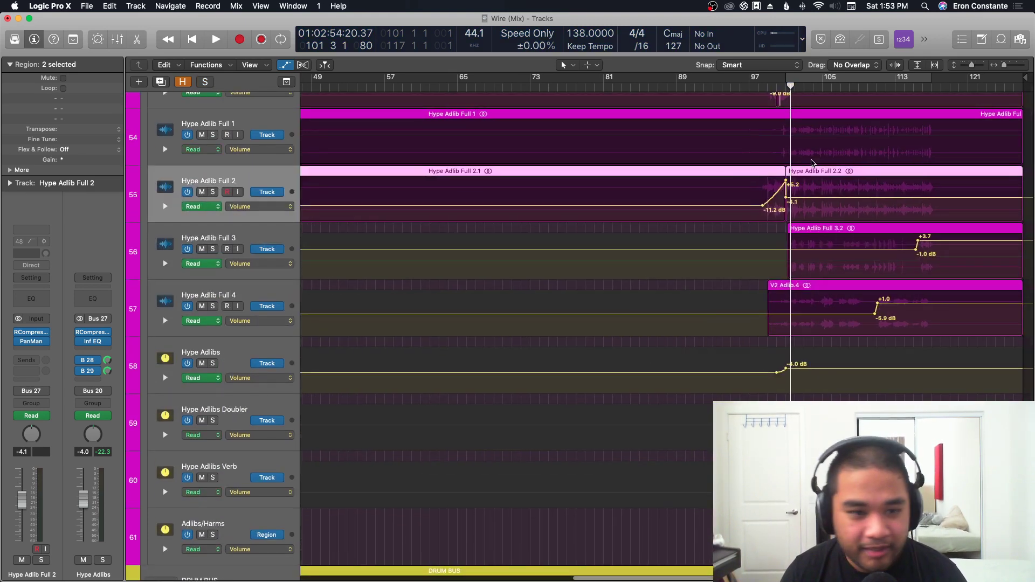
Play the unsoloed mix briefly from bar 108 and stop at bar 109.
left_click(858, 78)
key("space")
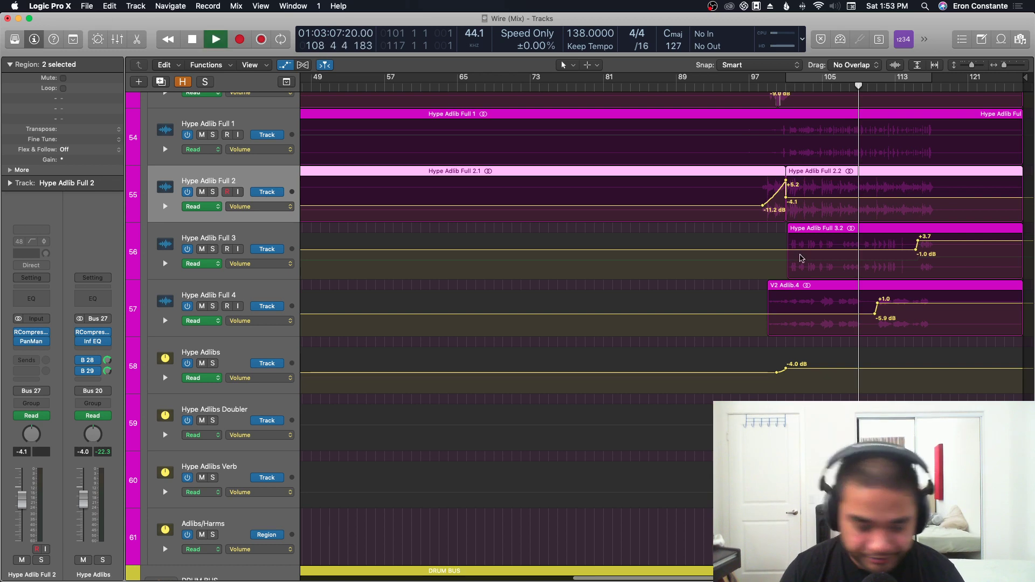
key("space")
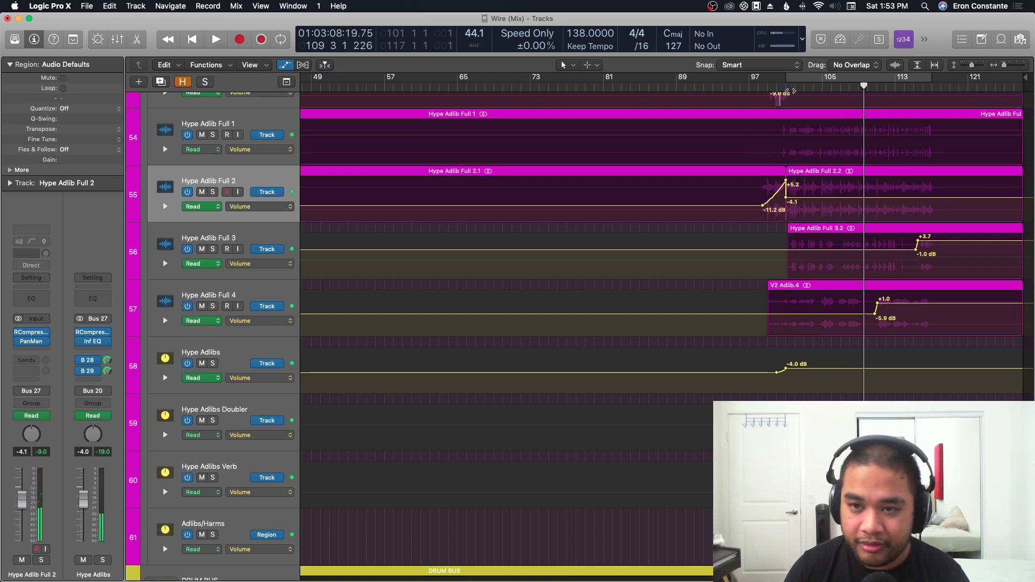
Solo the Hype Adlibs bus, play it from bar 102, and stop at bar 117.
left_click(790, 86)
left_click(791, 86)
scroll(789, 95, "up", 3)
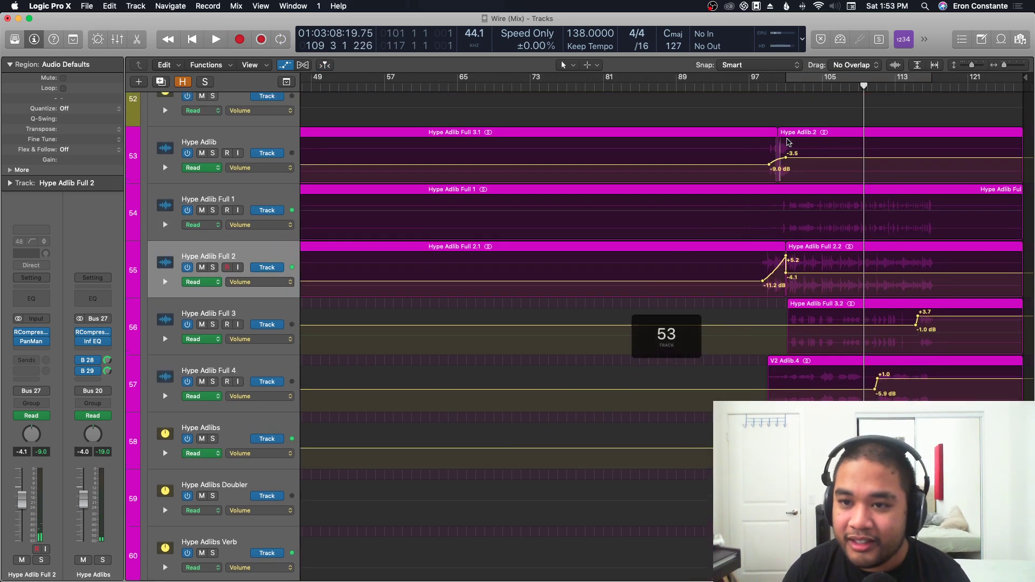
left_click(791, 89)
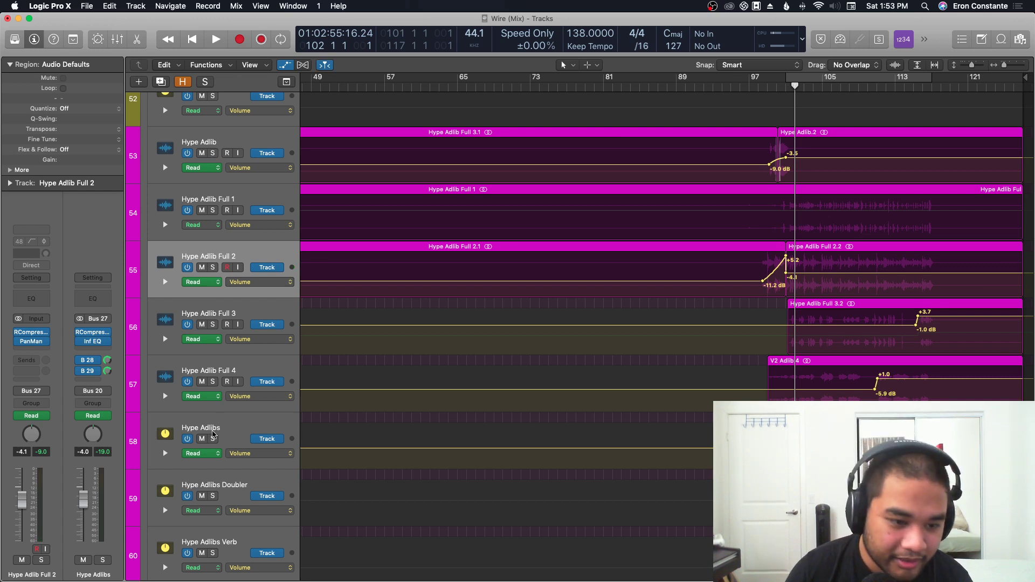
left_click(212, 439)
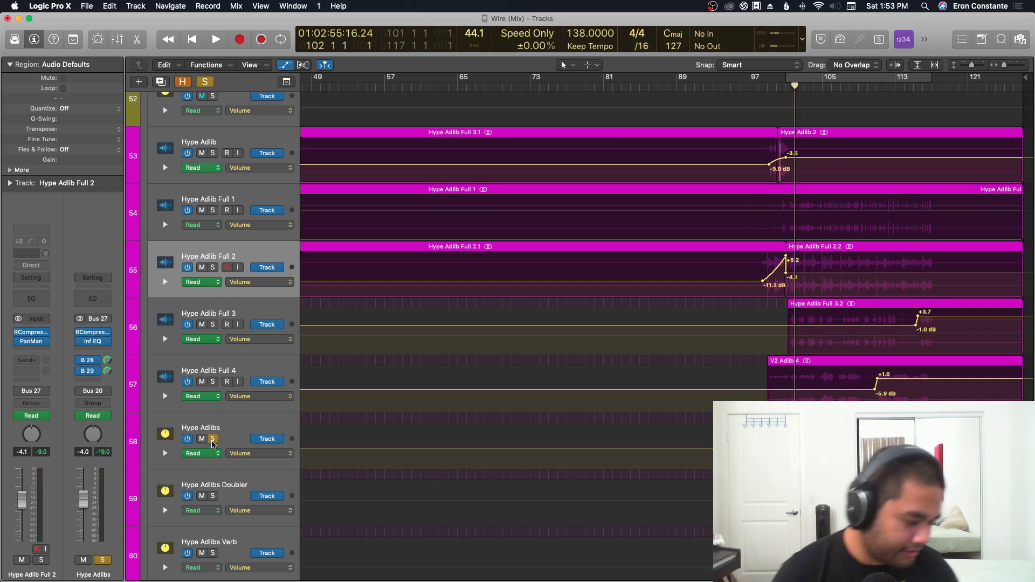
key("space")
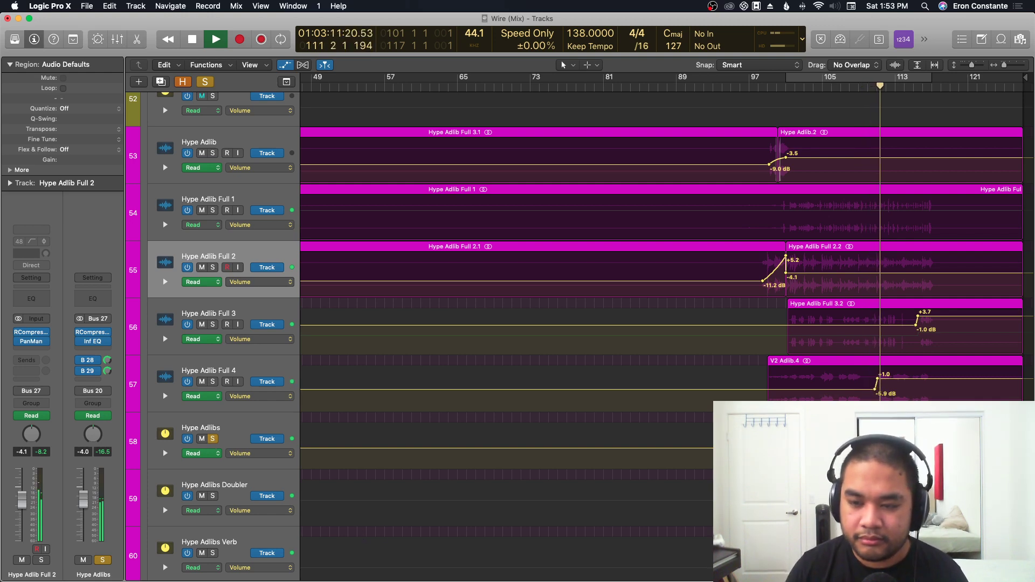
key("super+Right")
key("super+Right")
key("super+Right")
key("super+Right")
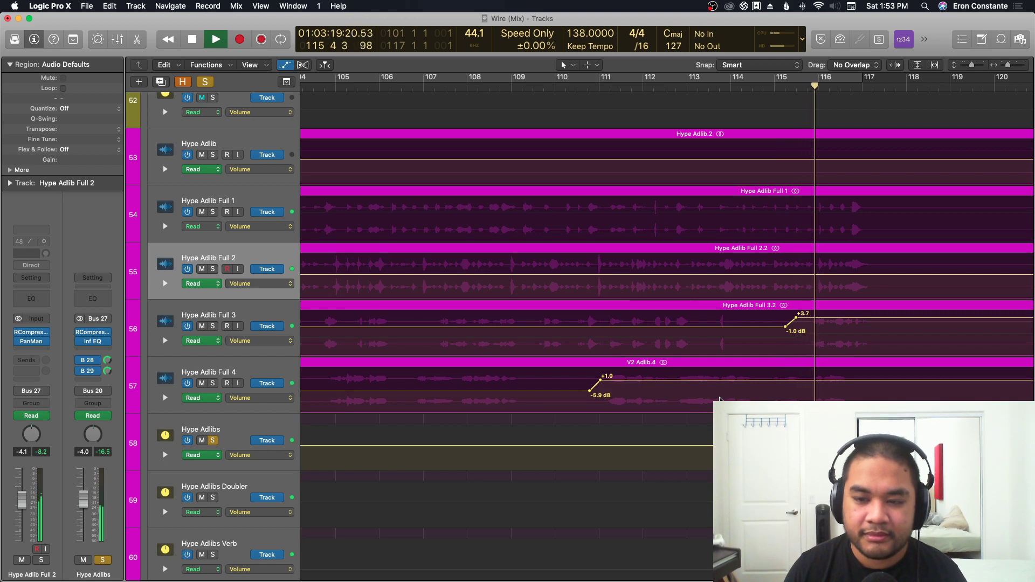
key("space")
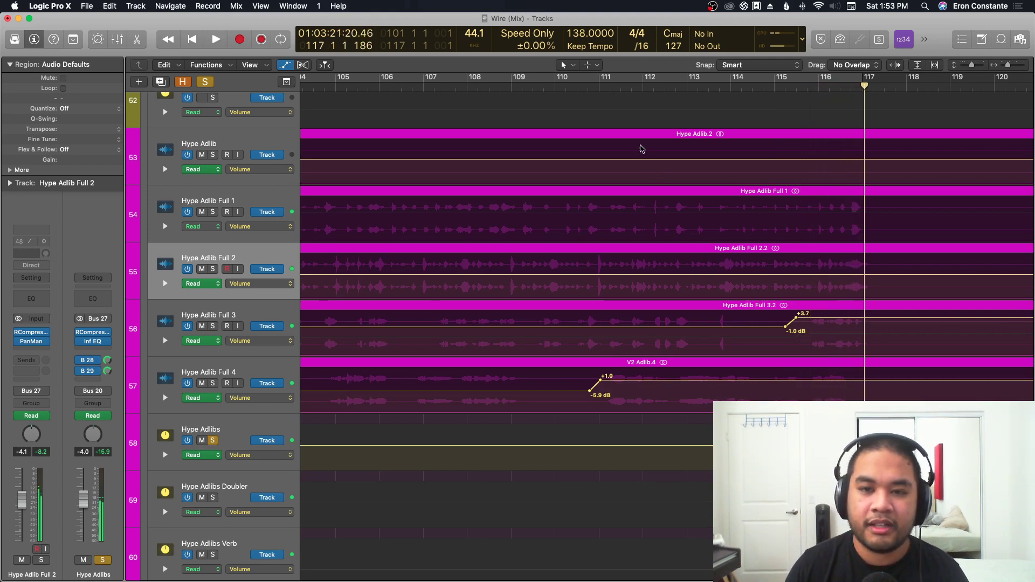
Set the playhead to bar 111 and isolate Hype Adlib Full 4 by solo, with its row enlarged.
left_click_drag(596, 91, 599, 115)
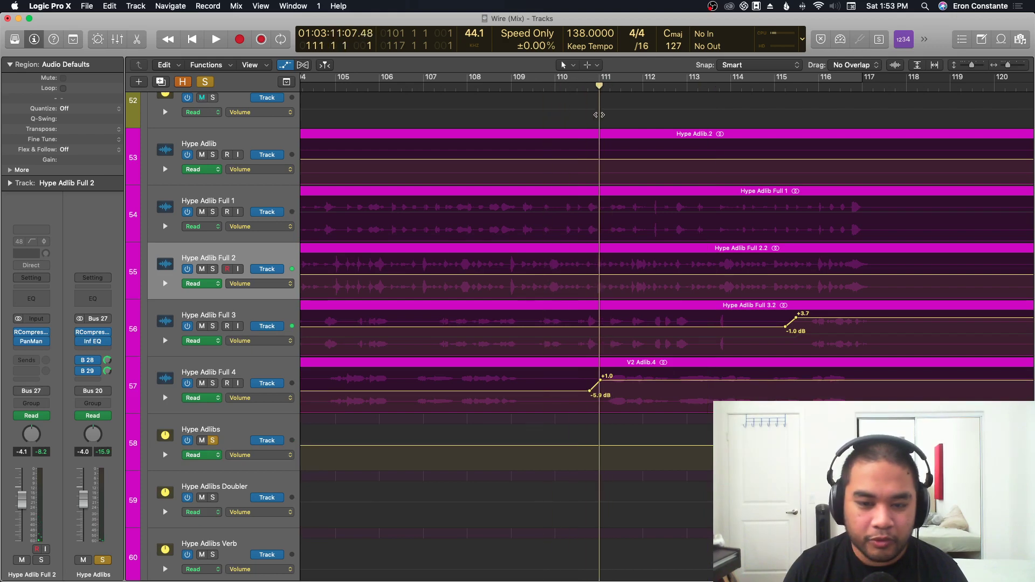
left_click(213, 383)
left_click(213, 326)
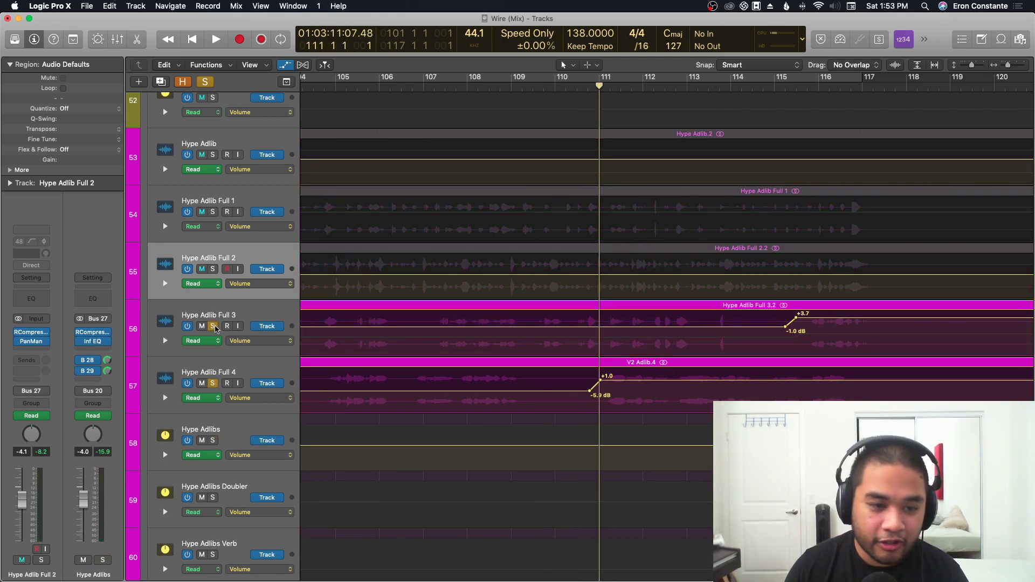
key("super+Right")
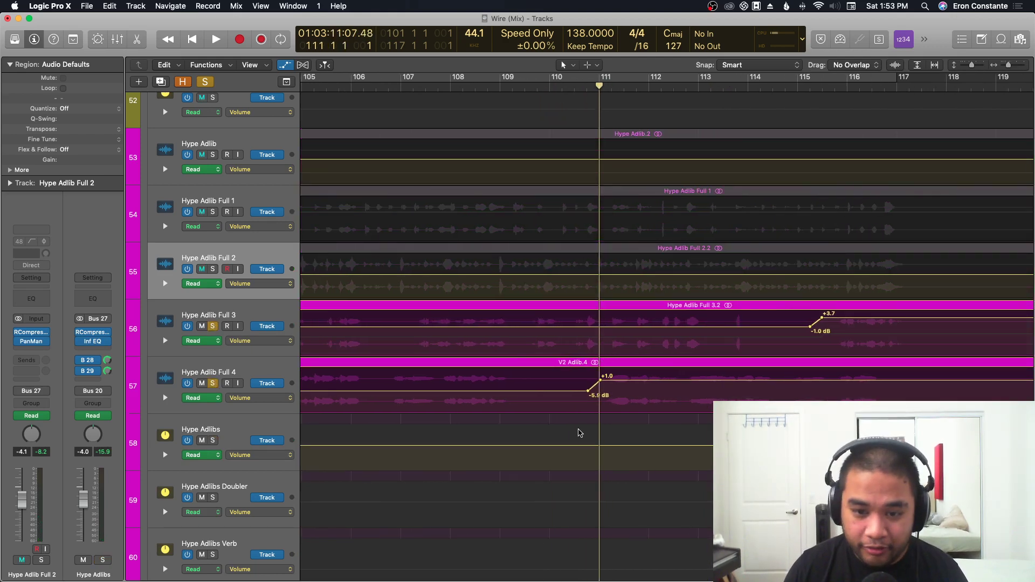
key("super+Down")
key("super+Down")
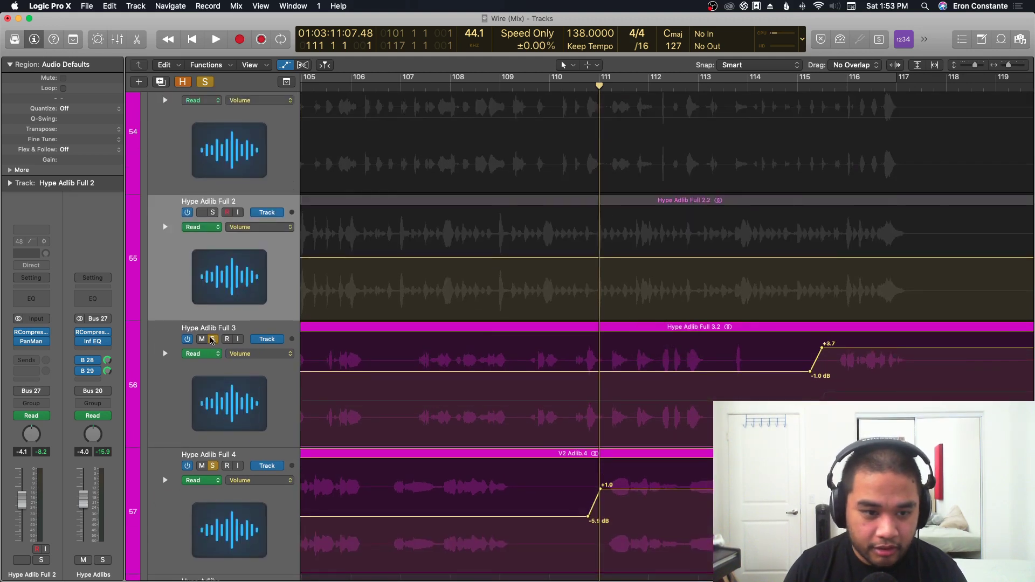
left_click(212, 340)
scroll(596, 325, "down", 3)
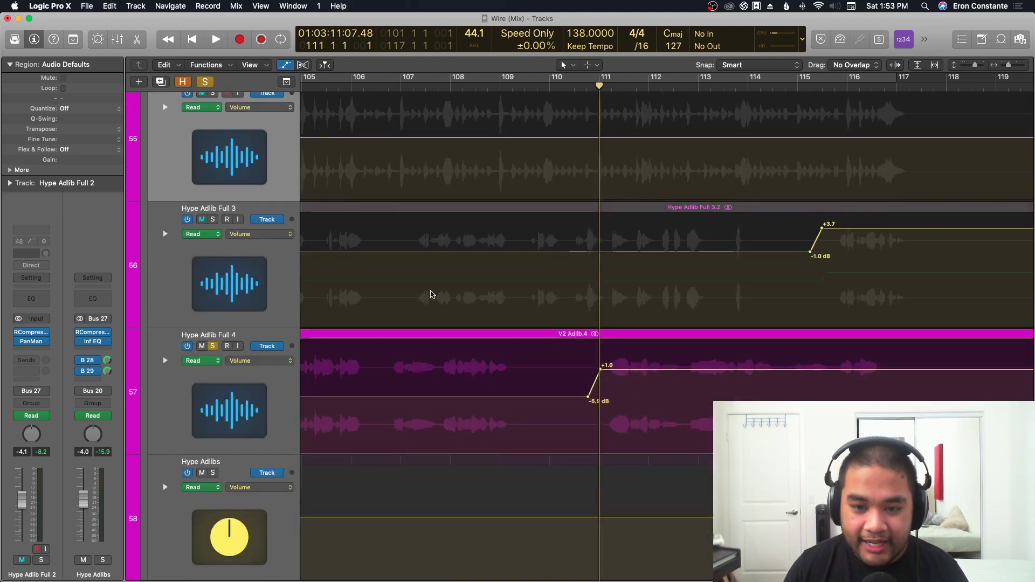
Play the soloed Hype Adlib Full 4 track from bar 102 and stop at bar 109.
scroll(397, 85, "left", 5)
left_click(397, 84)
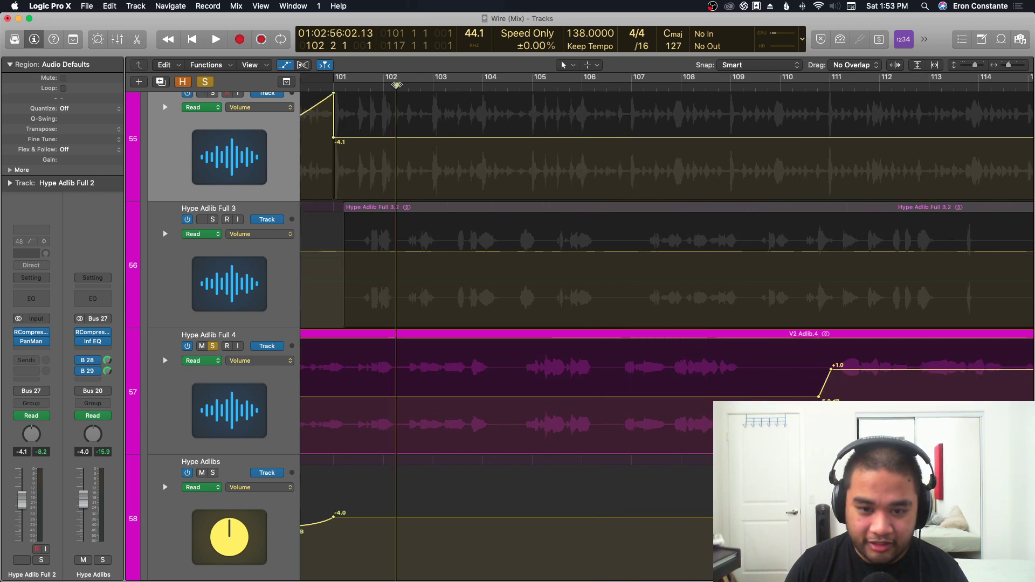
key("space")
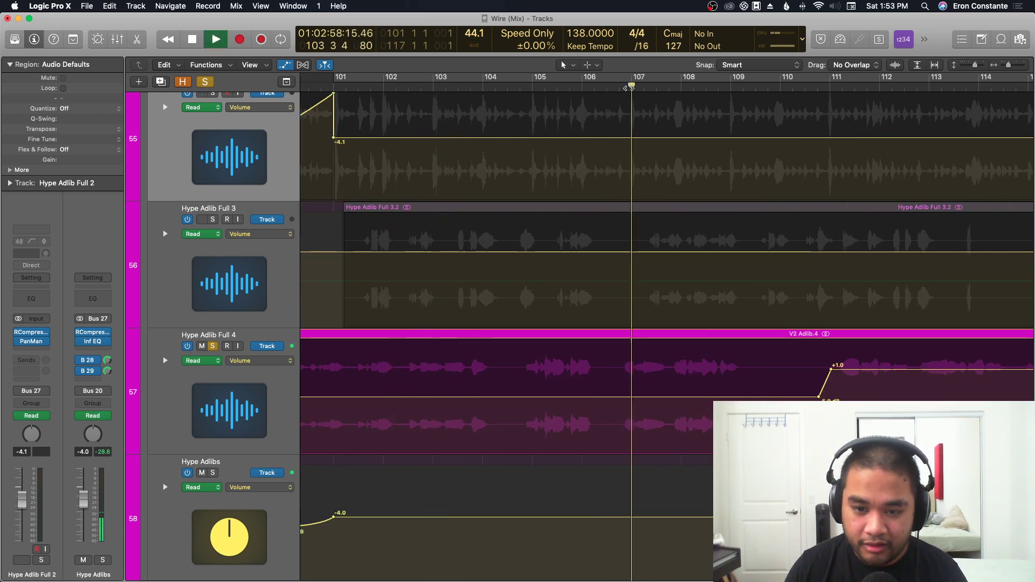
scroll(699, 195, "right", 3)
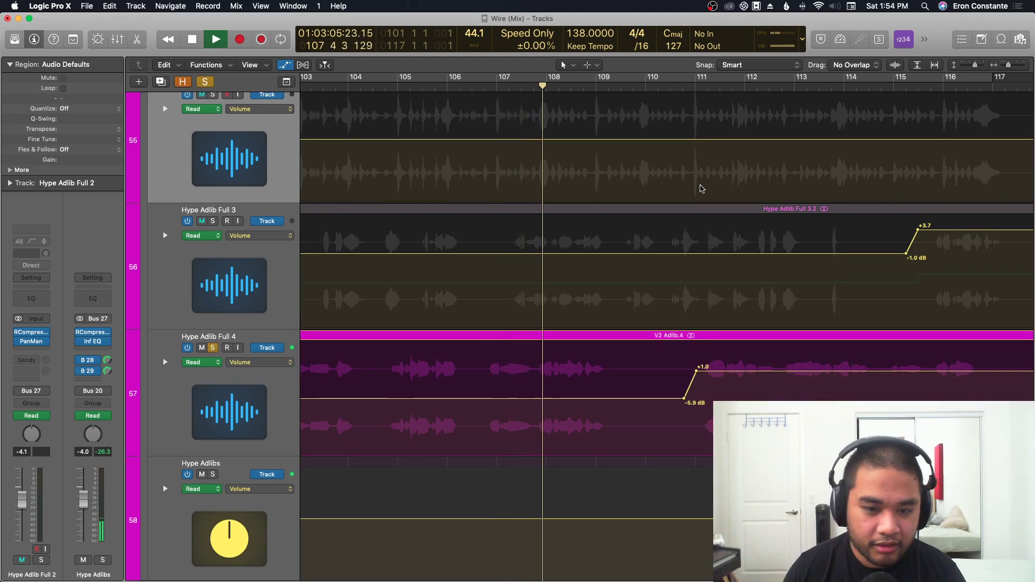
scroll(701, 188, "right", 2)
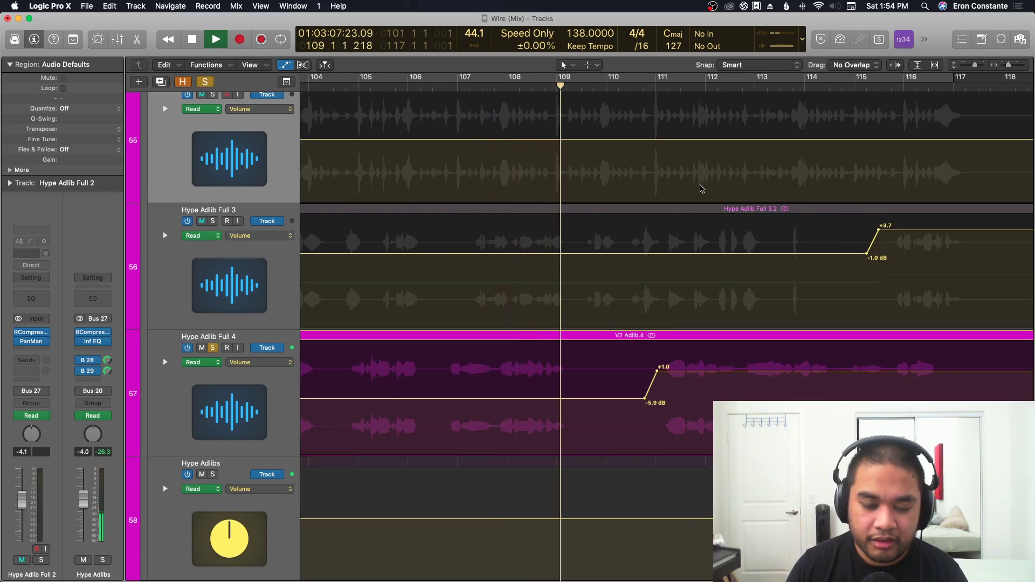
key("space")
Play Hype Adlib Full 4 from its volume rise at bar 111 and stop at bar 115.
left_click(655, 90)
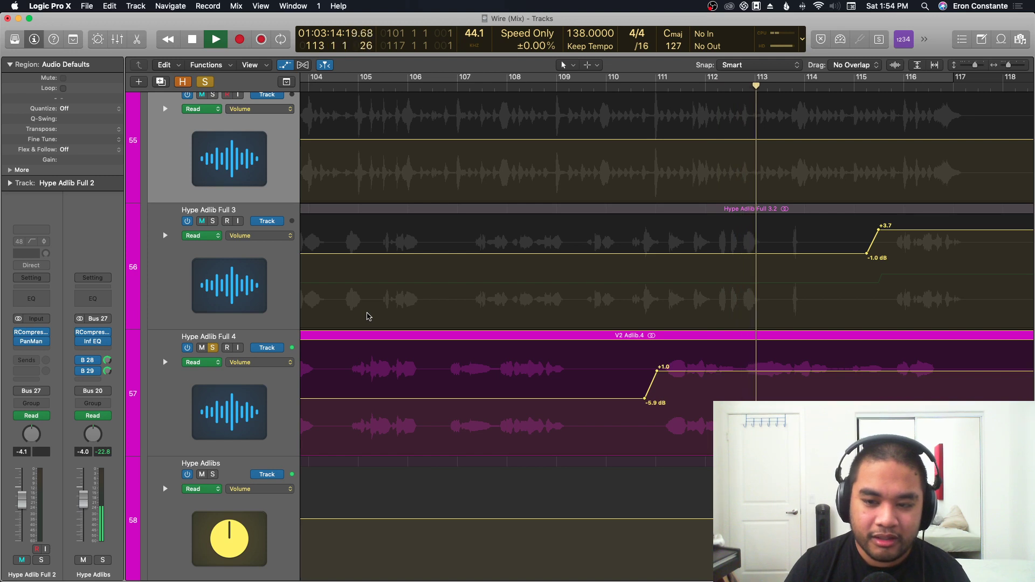
scroll(712, 245, "right", 3)
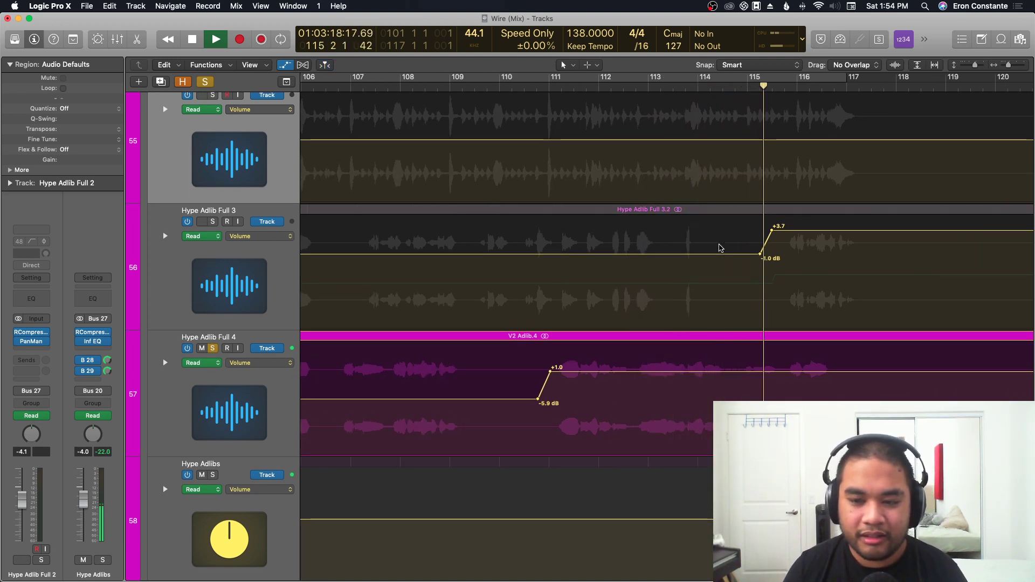
key("space")
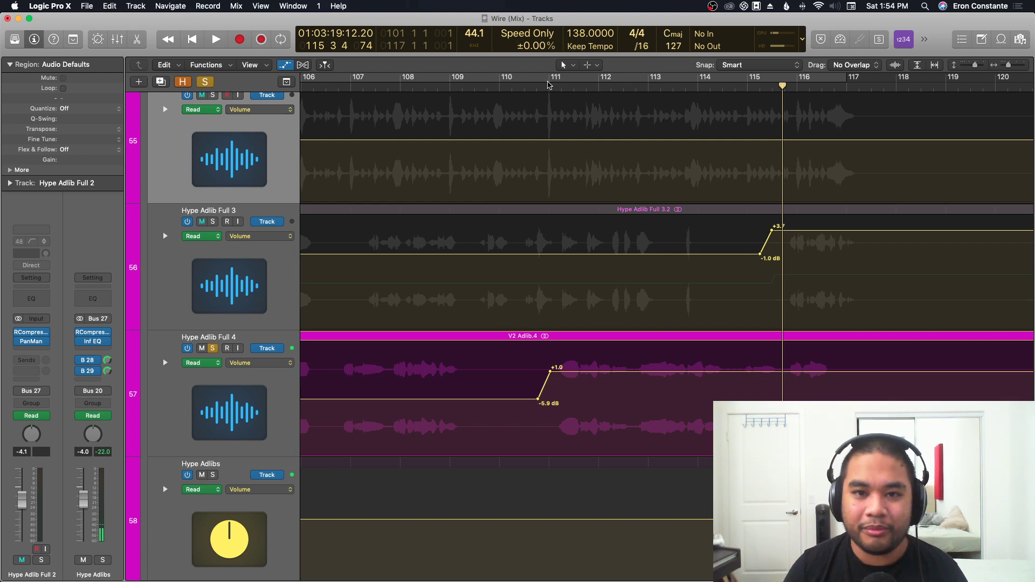
Solo Hype Adlib Full 3 alone, play it from bar 111 through its volume rise, and stop at bar 117.
left_click(548, 84)
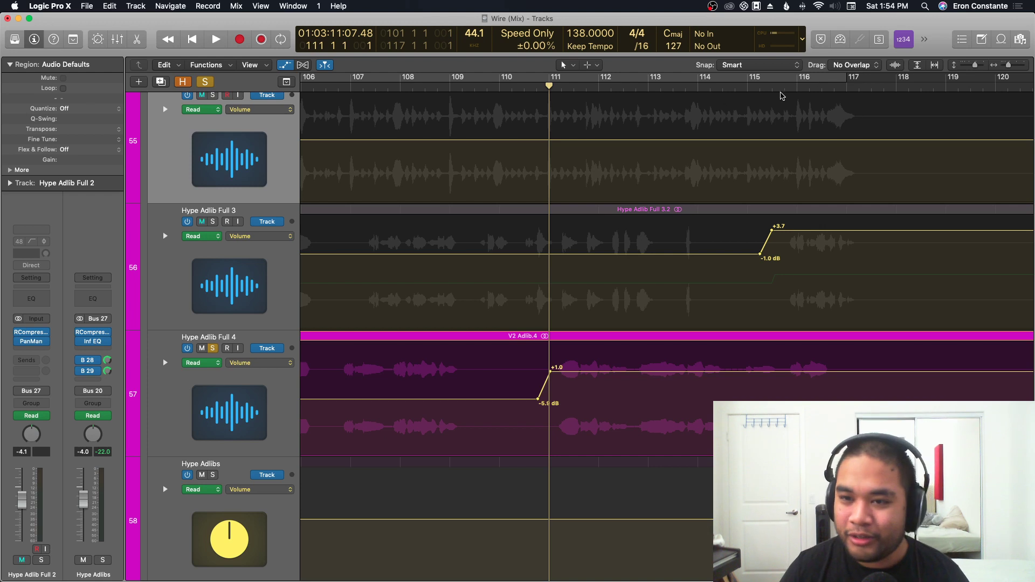
left_click(214, 224, "alt")
left_click(416, 250)
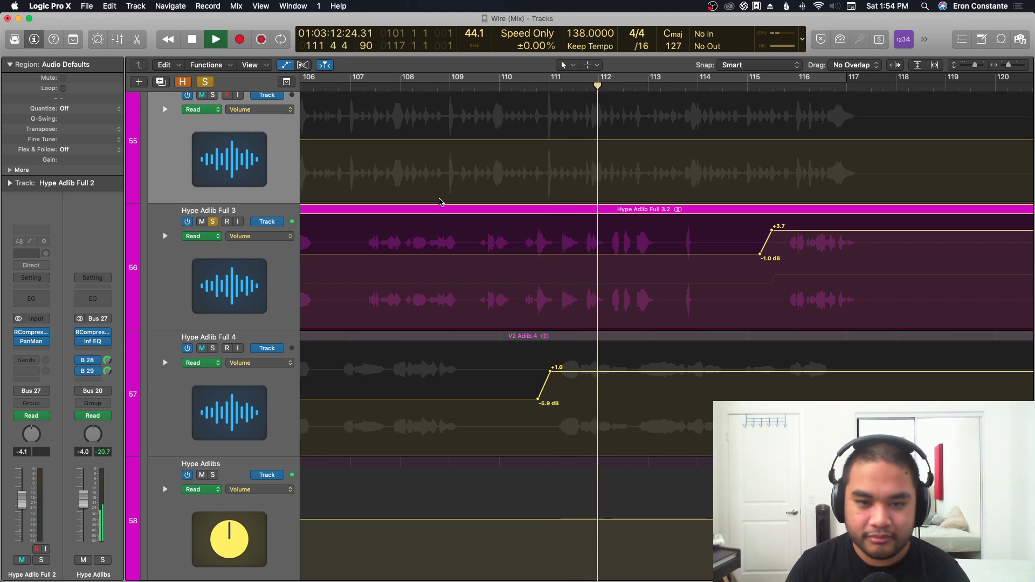
scroll(529, 238, "left", 5)
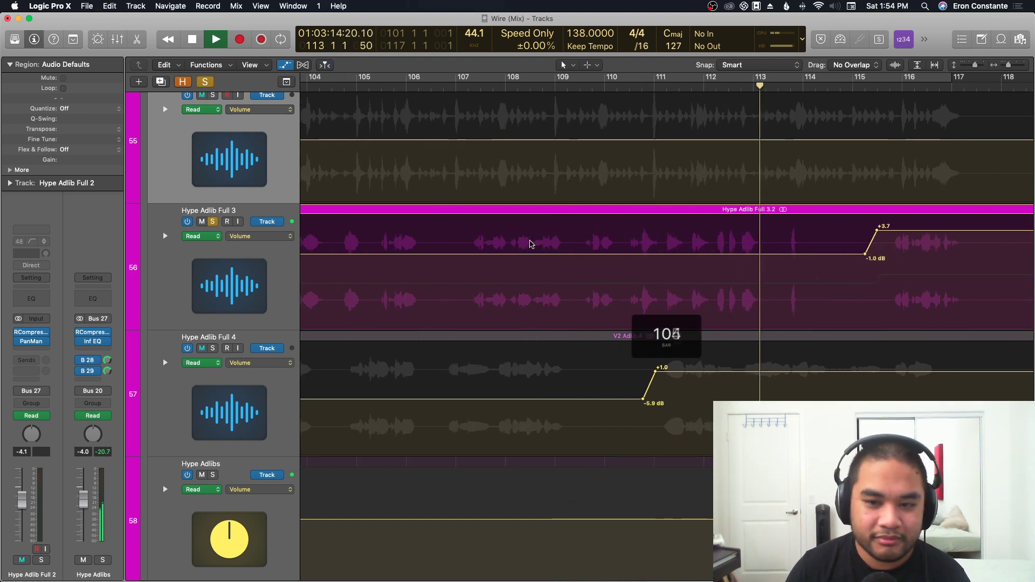
scroll(522, 240, "right", 4)
scroll(521, 240, "right", 4)
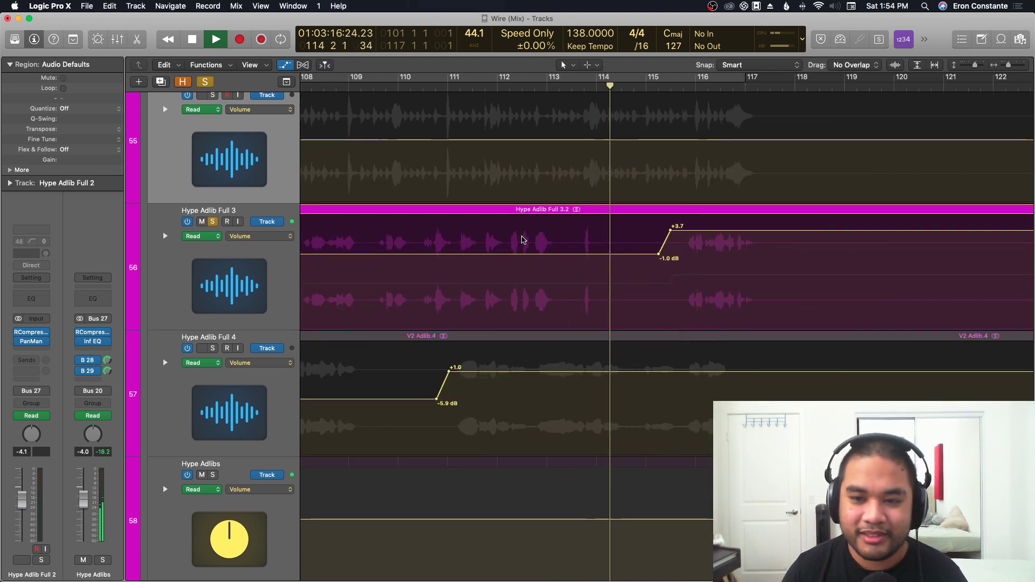
key("ctrl+period")
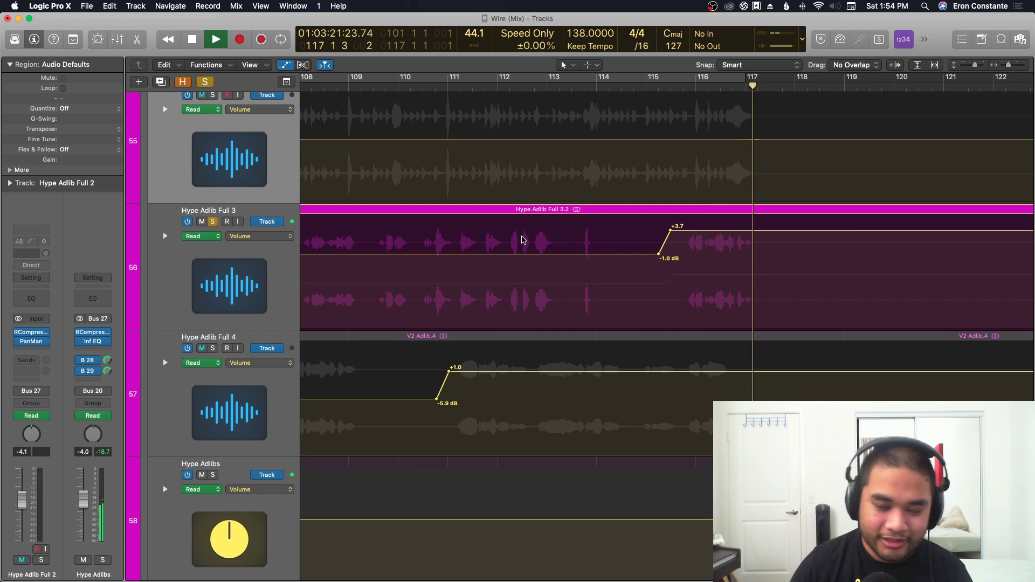
key("s")
key("space")
key("comma")
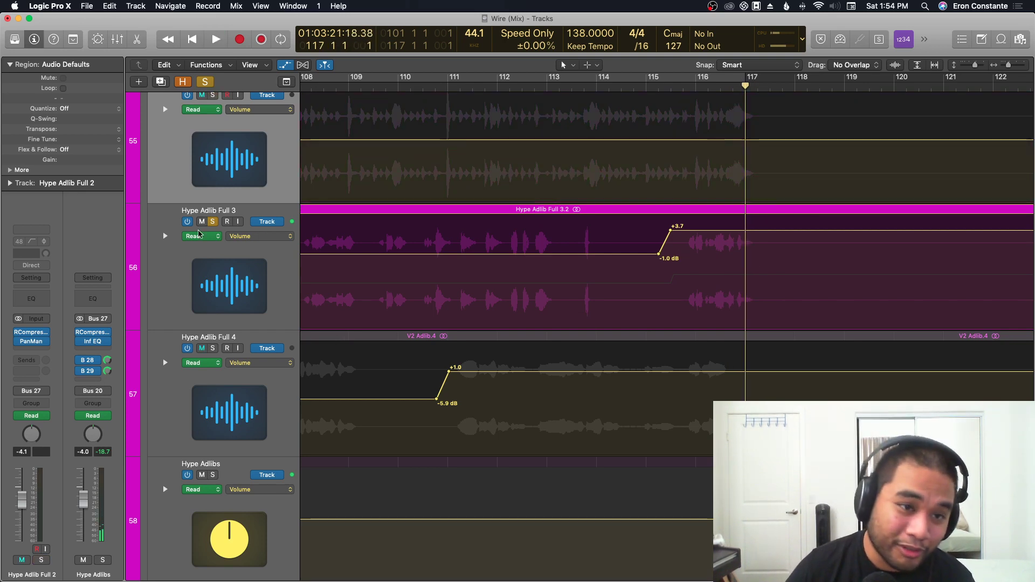
Unsolo Hype Adlib Full 3 and start playing the full mix from bar 109.
left_click(210, 255)
key("s")
key("z")
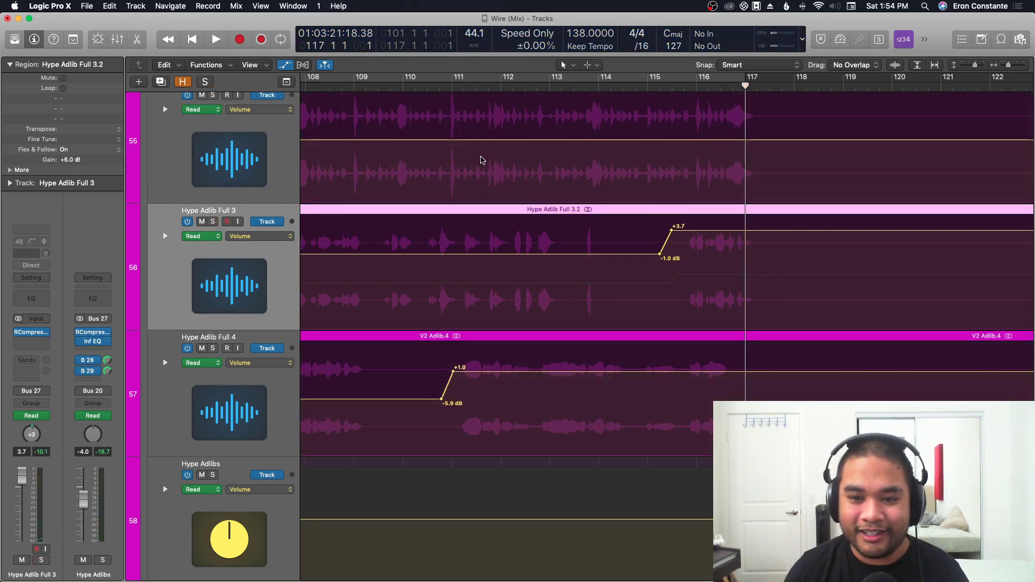
left_click(580, 85)
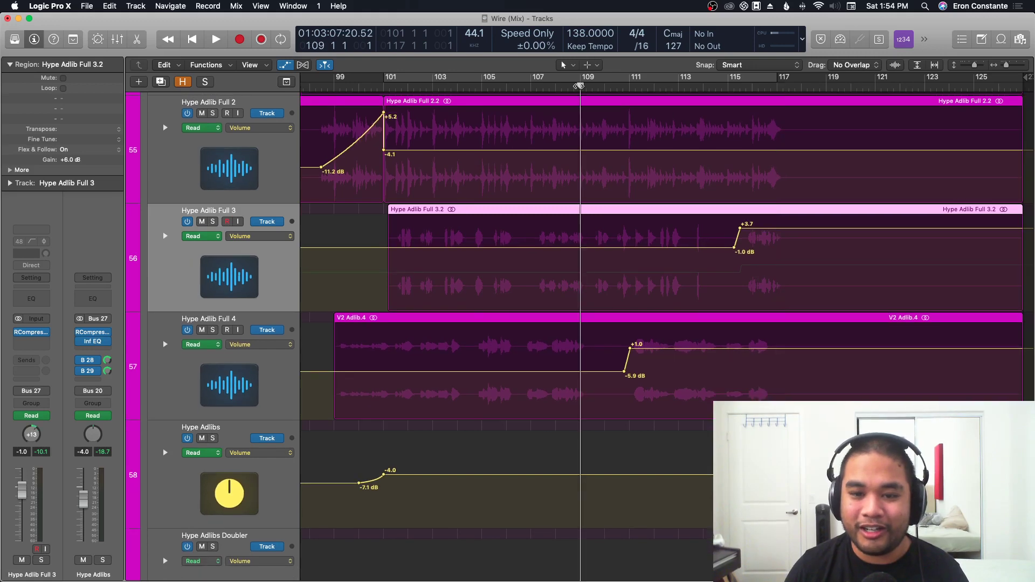
key("space")
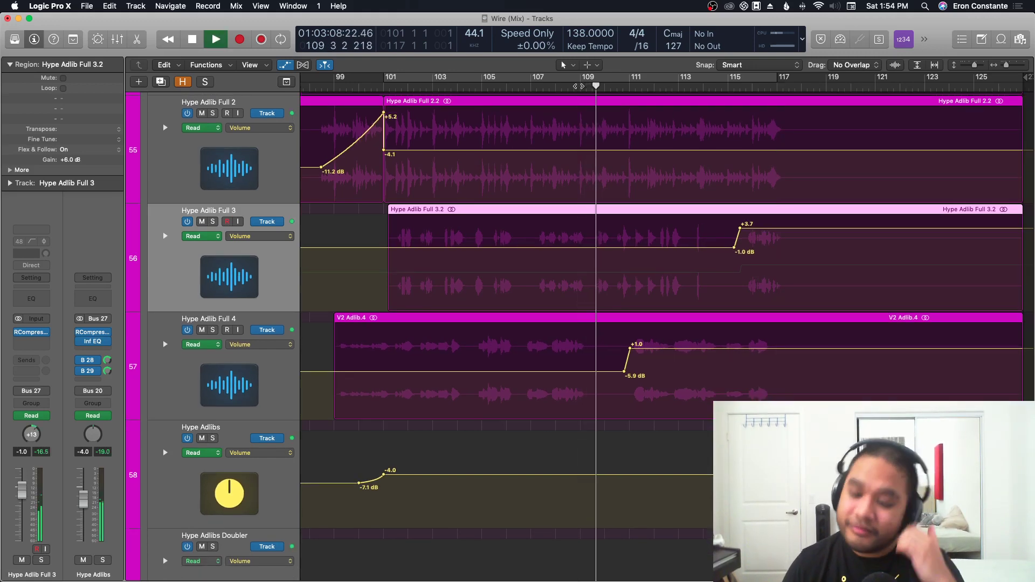
Hide the track automation and shrink the track rows until nearly the whole session fits in view during playback.
key("a")
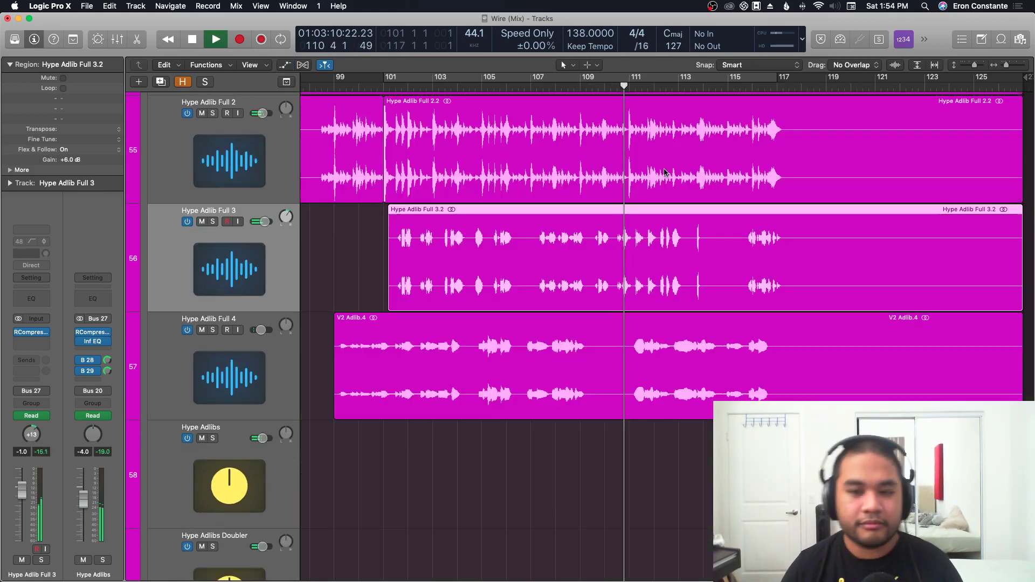
key("super+Up")
key("super+Up")
key("super+Up")
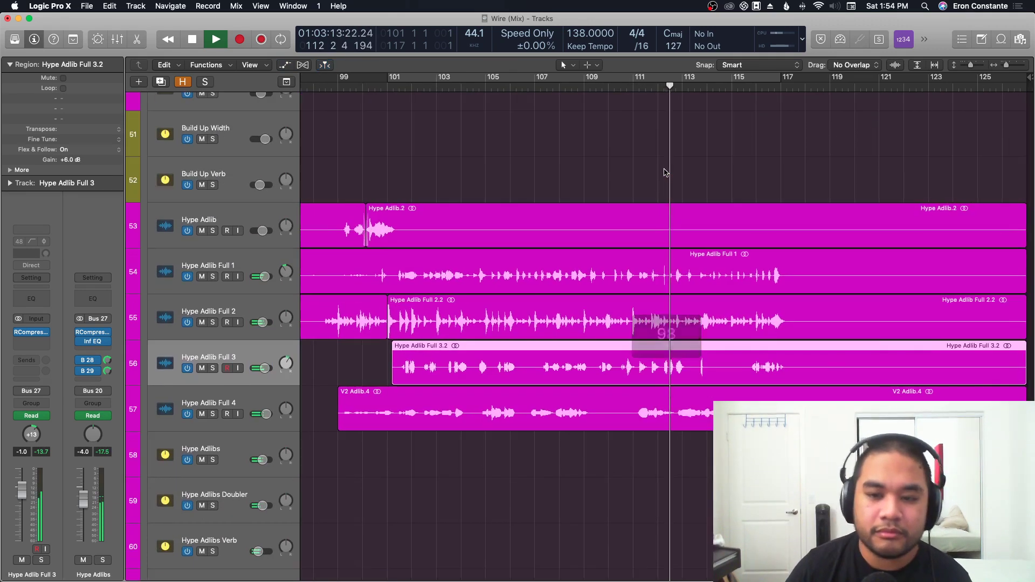
left_click(665, 171, "ctrl+alt")
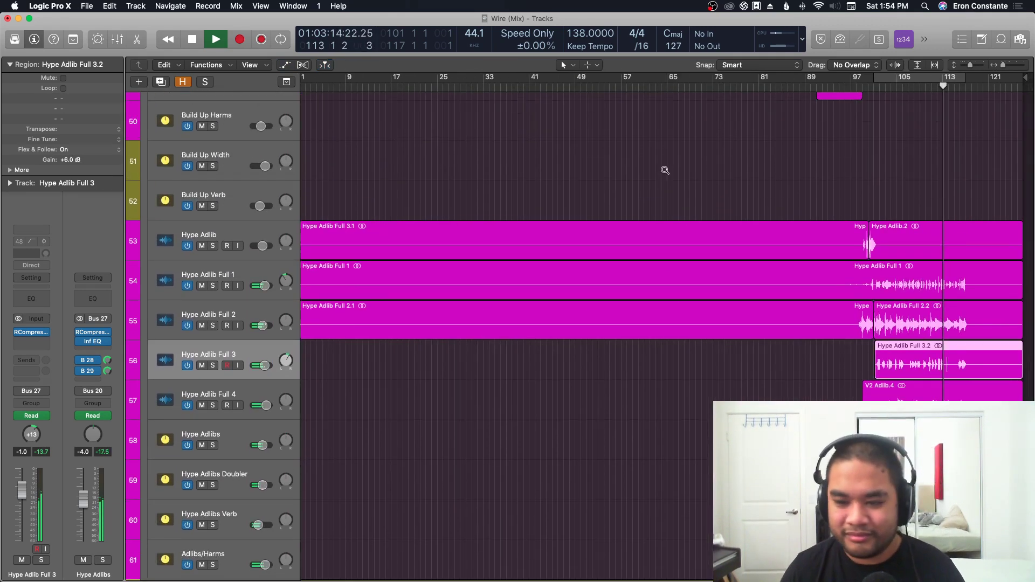
left_click(481, 189, "ctrl+alt")
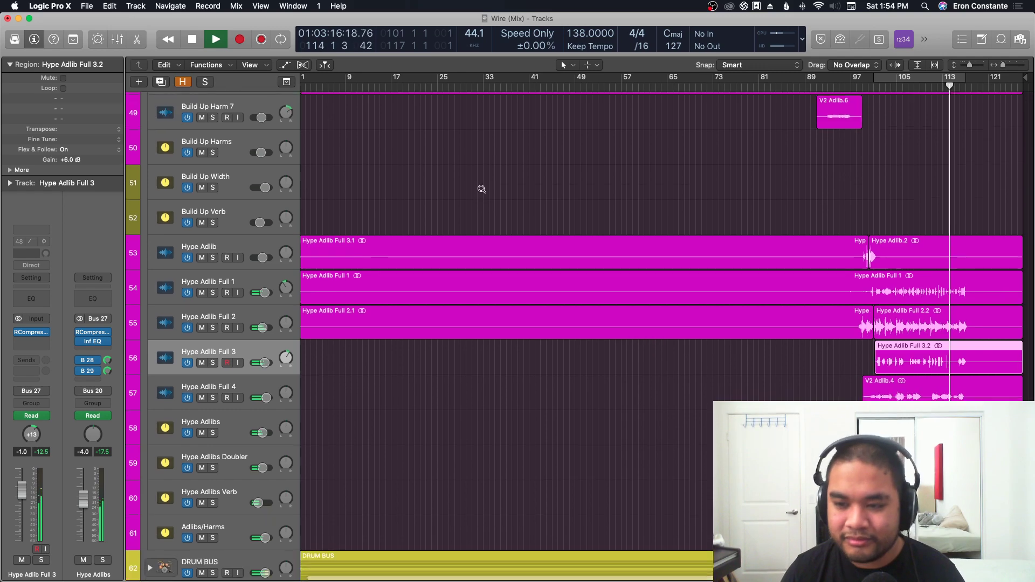
left_click(482, 189, "ctrl+alt")
left_click(482, 191, "ctrl+alt")
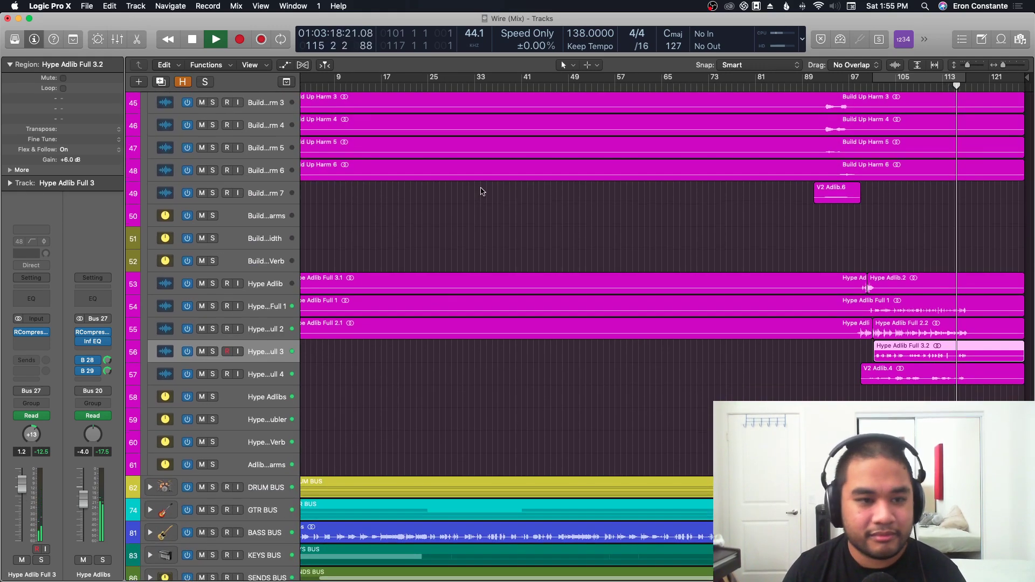
left_click(480, 189, "ctrl+alt")
left_click(480, 189, "ctrl+alt")
left_click(351, 196, "ctrl+alt")
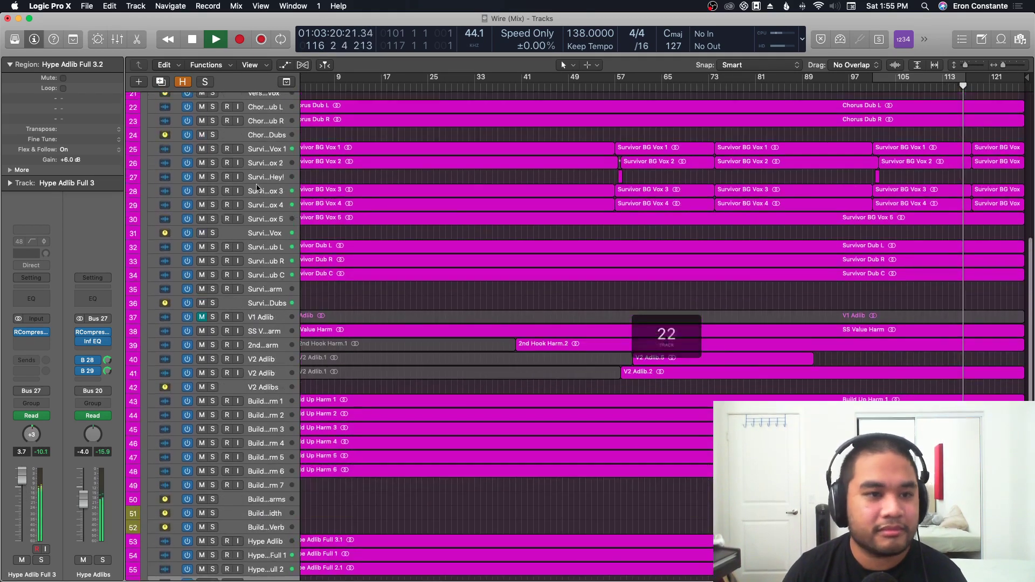
left_click(350, 197, "ctrl+alt")
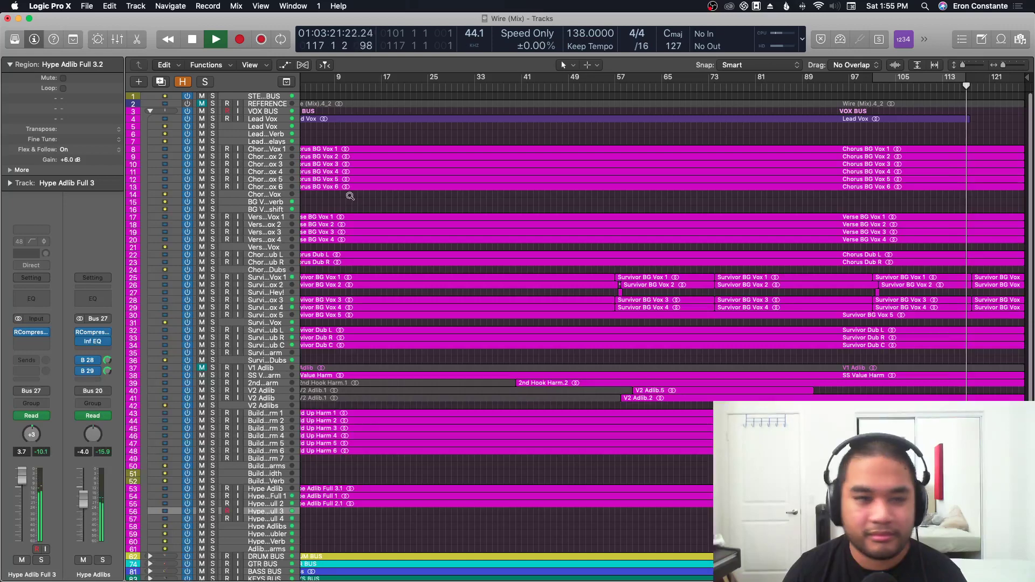
Collapse the VOX BUS track stack and stop playback at bar 117, with the bus rows enlarged.
left_click(150, 111)
key("space")
key("super+Down")
key("super+Down")
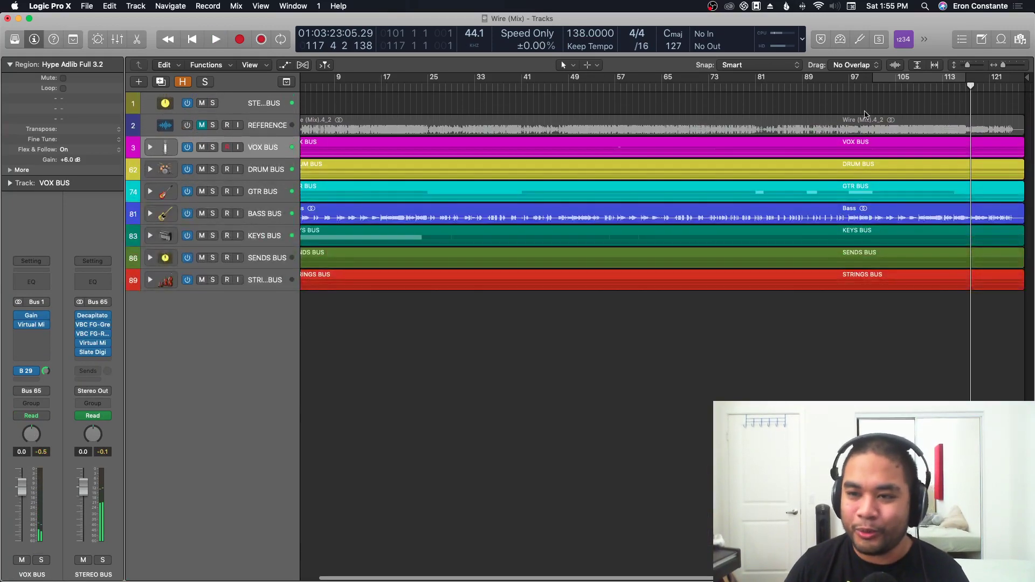
Place the playhead at bar 101, expand the DRUM BUS track stack with taller rows, and solo the DRUM BUS.
left_click(867, 90)
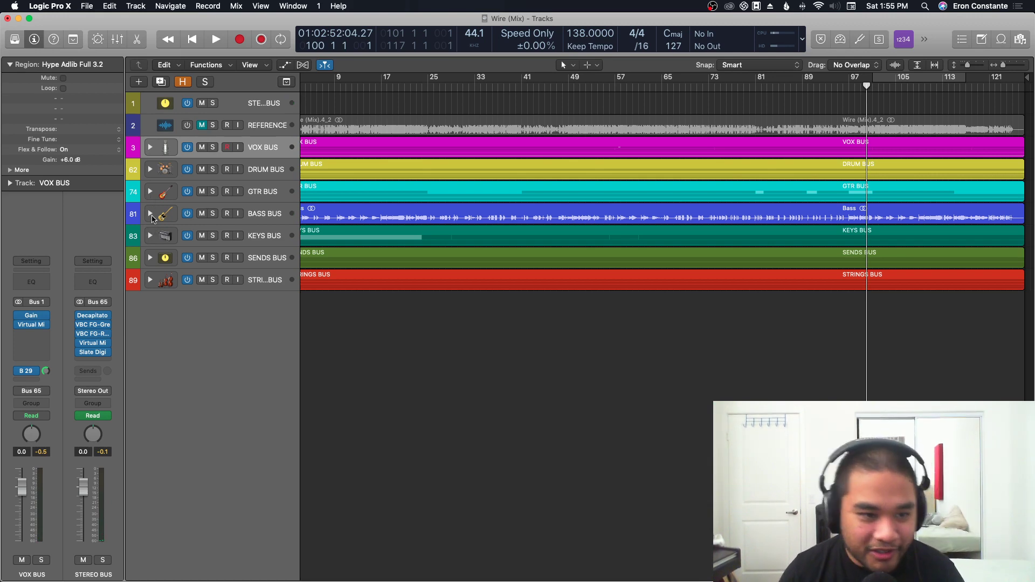
left_click(151, 171)
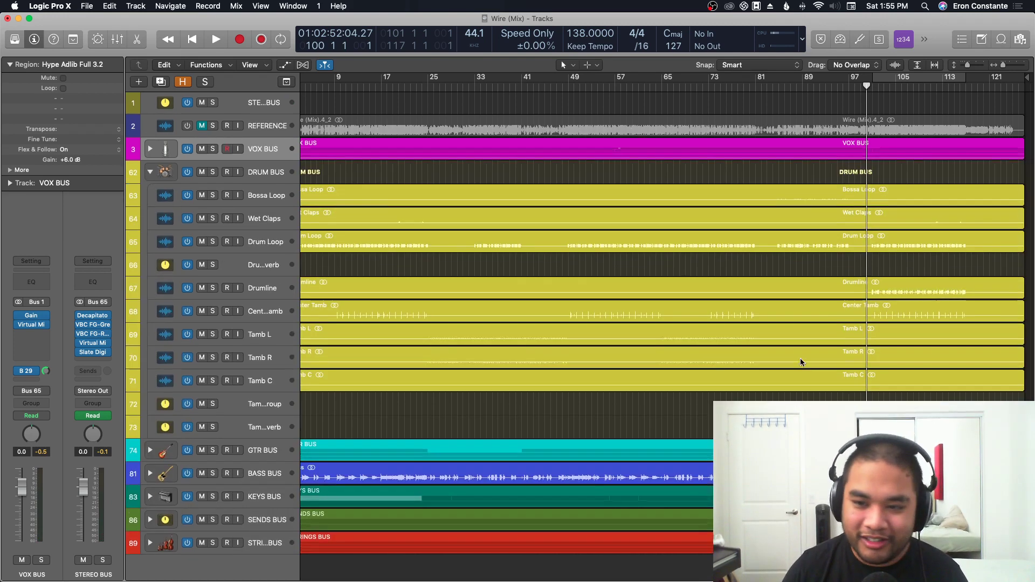
key("super+Down")
key("super+Down")
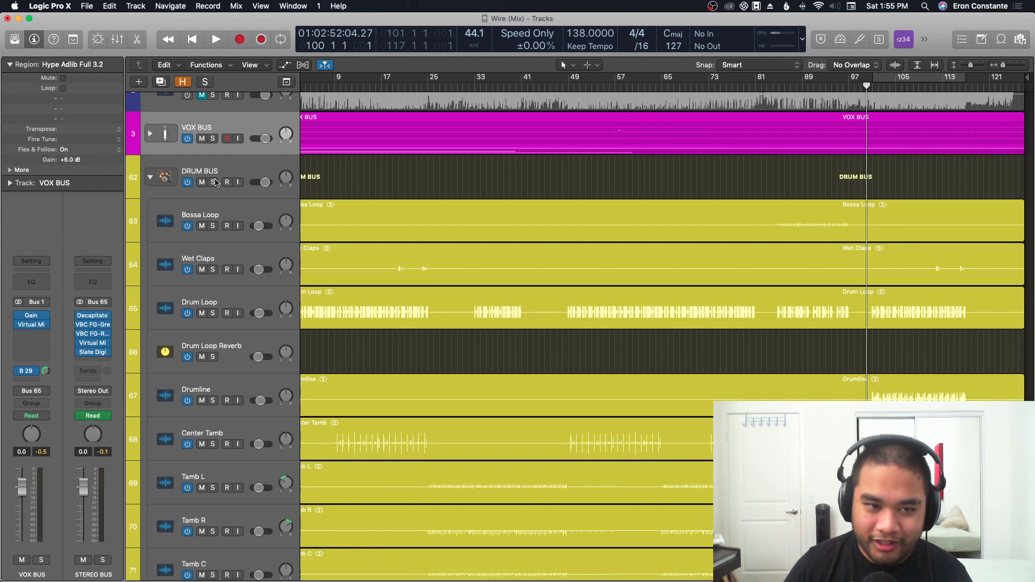
left_click(213, 182)
key("super+Down")
scroll(724, 342, "down", 5)
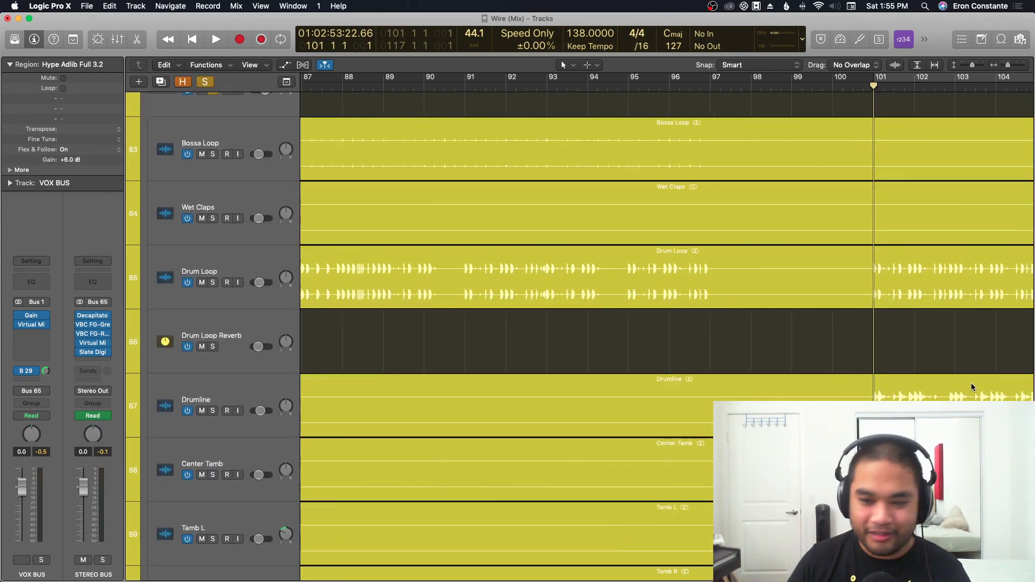
Select the Drumline track and solo it in place of the whole DRUM BUS.
key("super+Right")
key("super+Right")
key("super+Right")
key("super+Right")
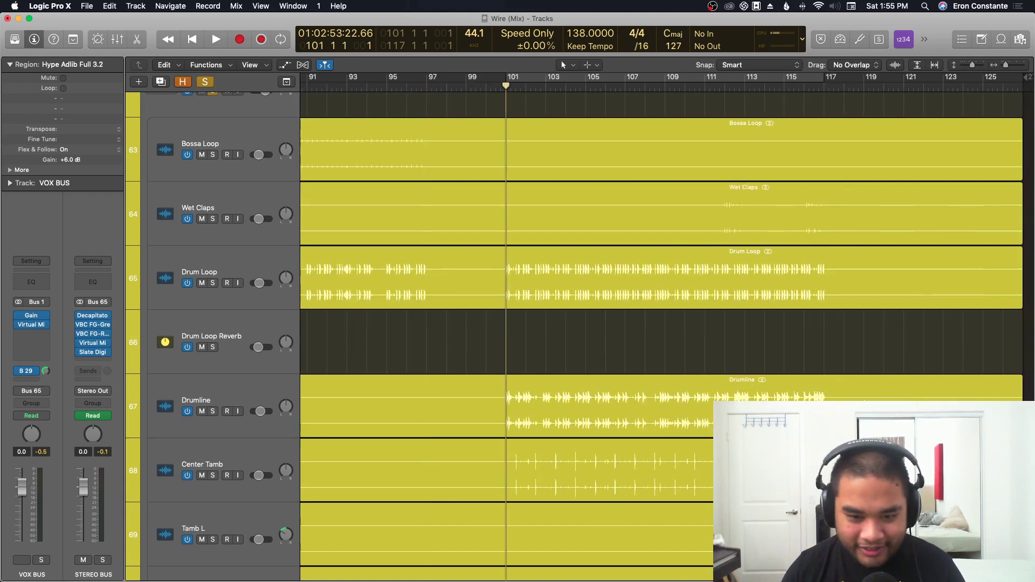
key("super+Right")
key("super+Right")
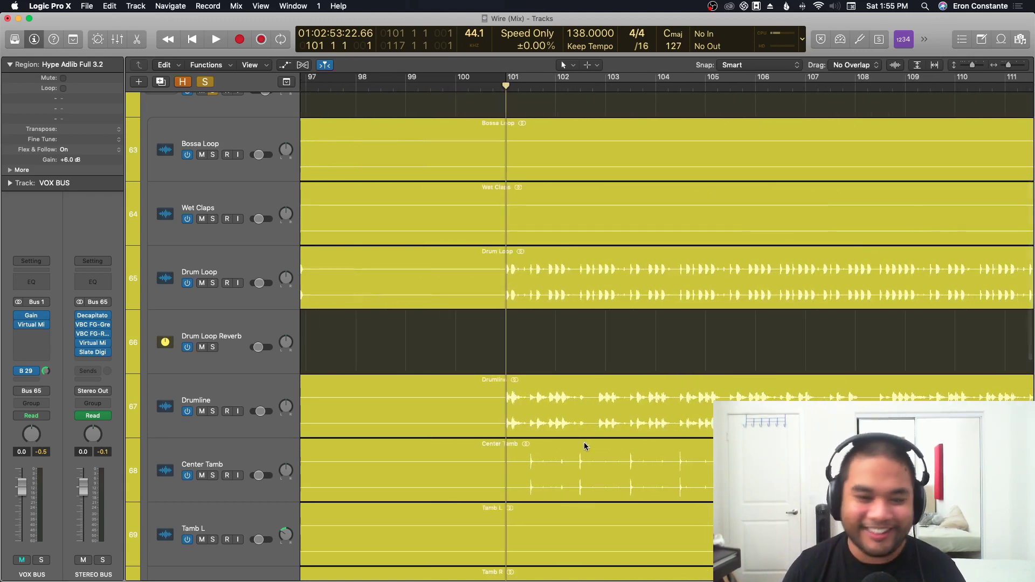
left_click(287, 401)
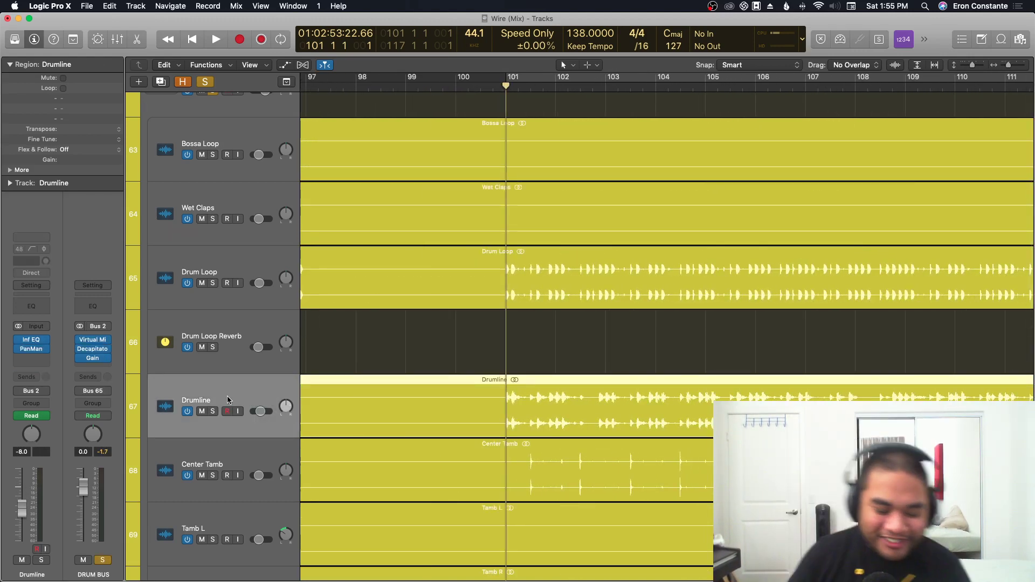
left_click(213, 412)
key("super+Down")
key("super+Down")
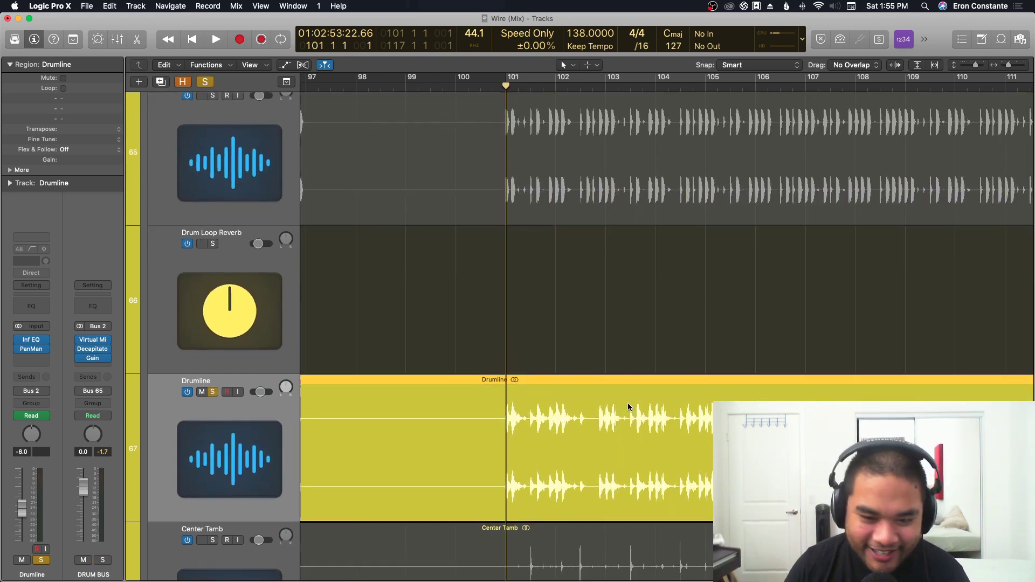
Play the soloed Drumline from bar 101, show its channel strip, and stop at bar 105.
scroll(633, 388, "down", 15)
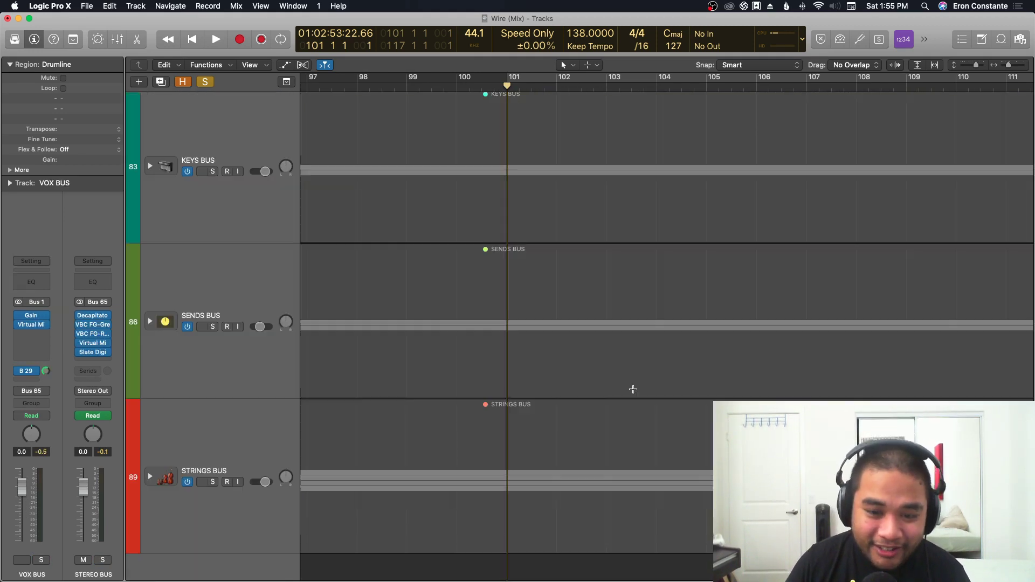
scroll(632, 388, "up", 15)
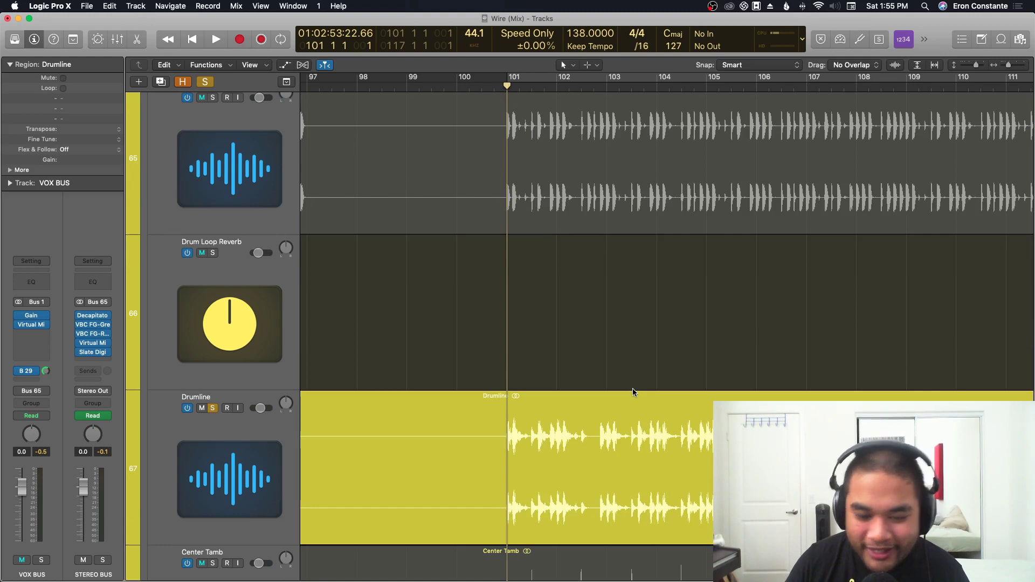
key("space")
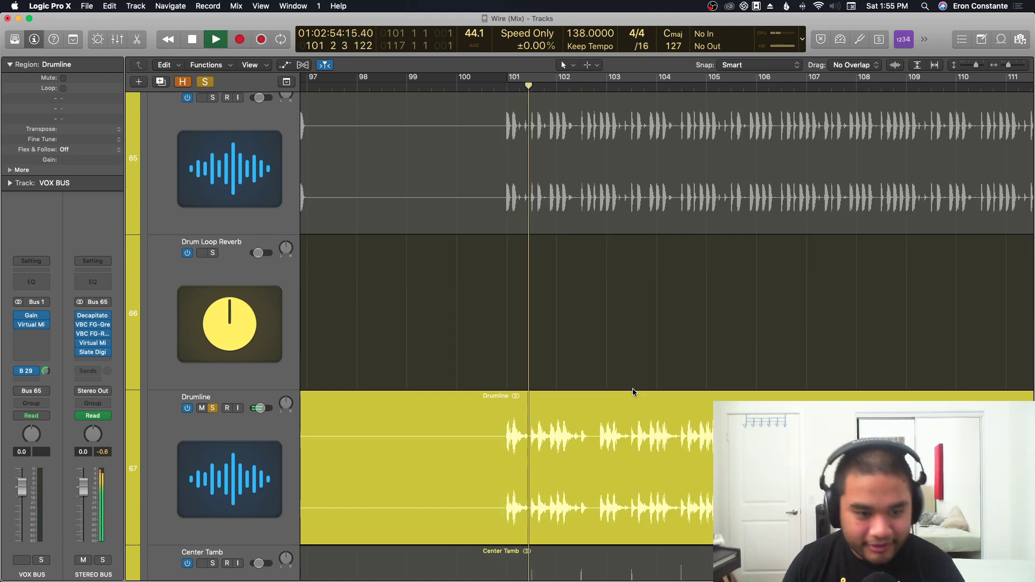
left_click(253, 460)
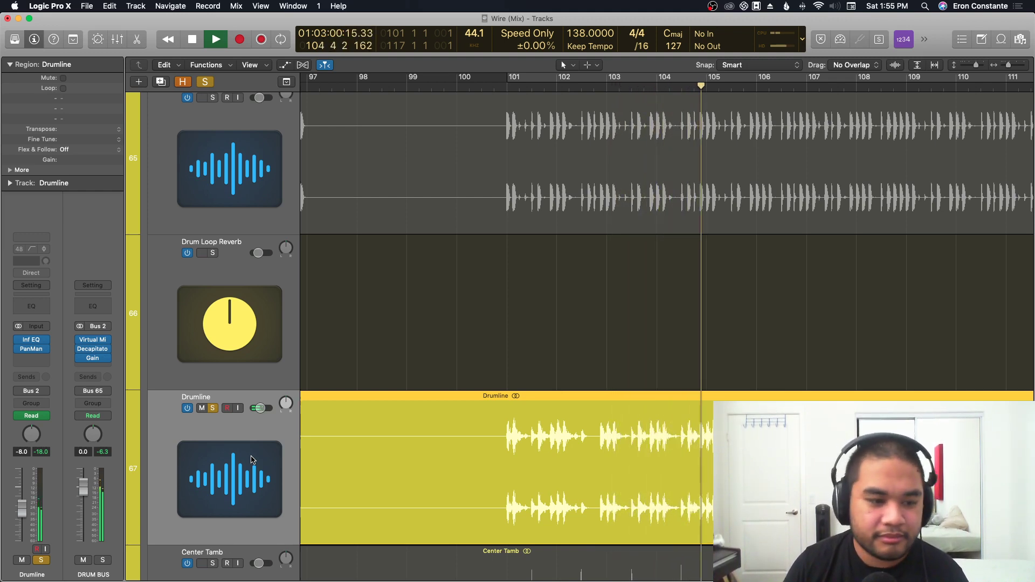
key("space")
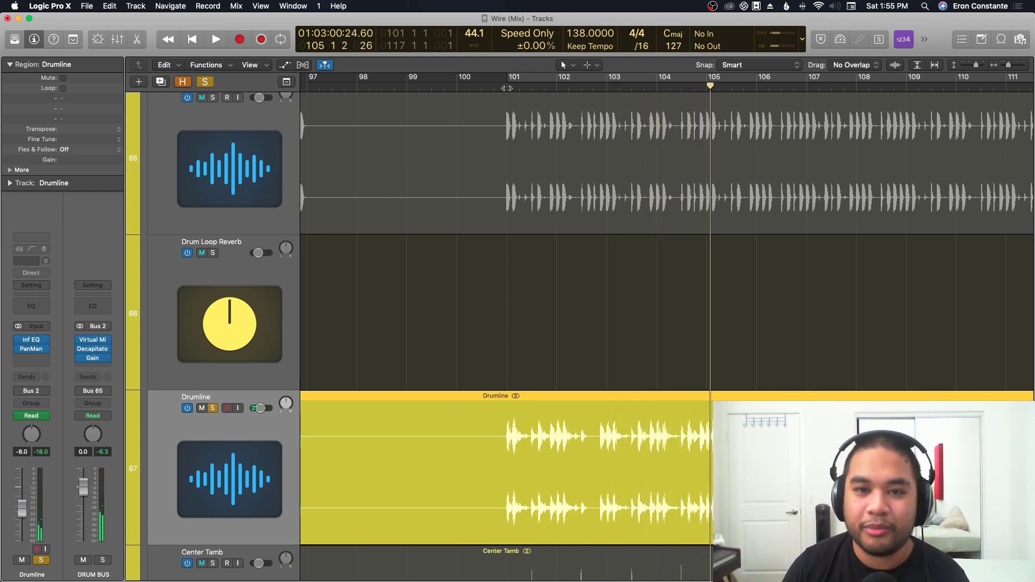
Play the Drumline from bar 101 with its PanMan plug-in open to examine the panning, then close PanMan and stop at bar 108.
left_click(507, 89)
left_click(34, 350)
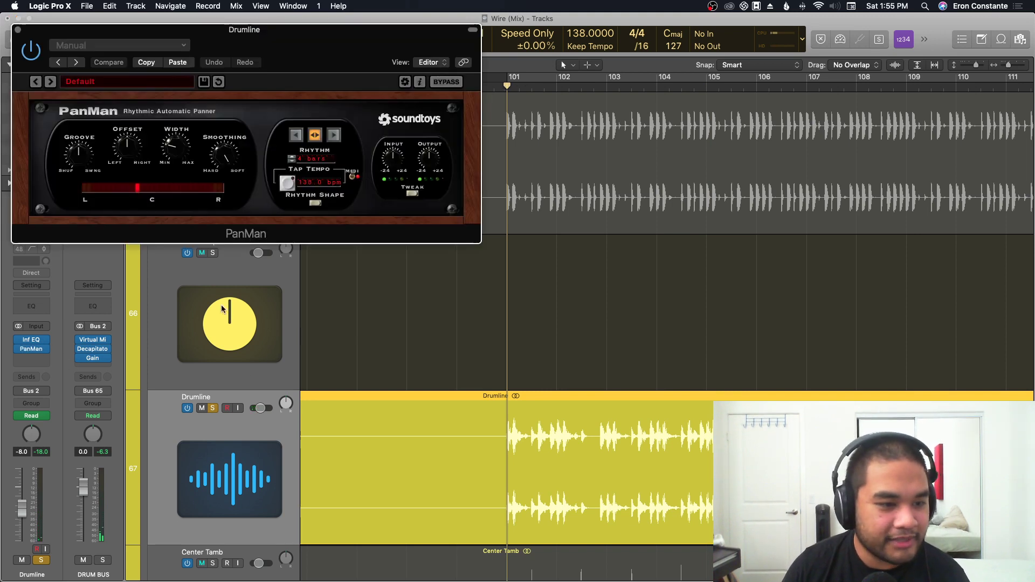
left_click_drag(381, 85, 664, 102)
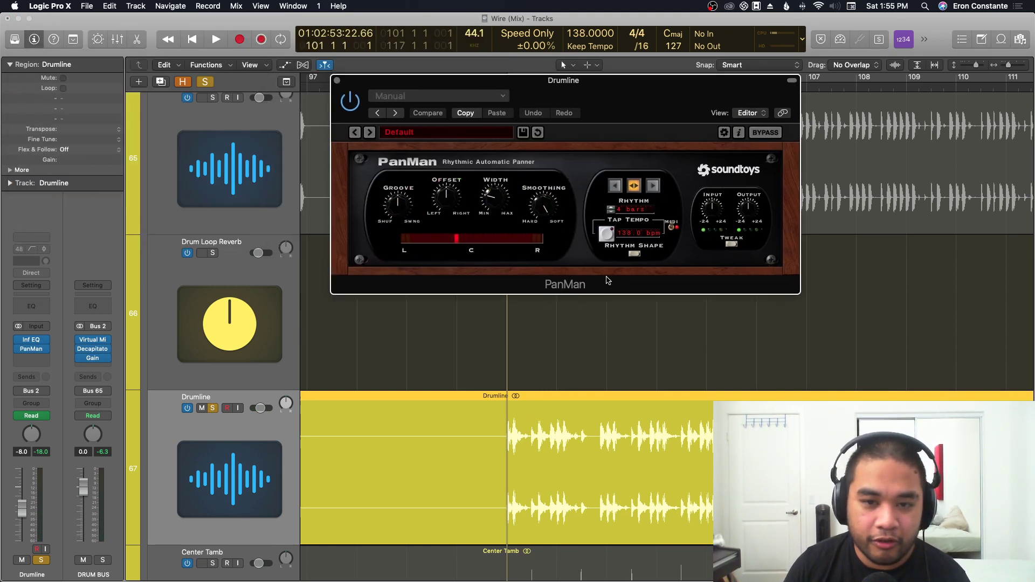
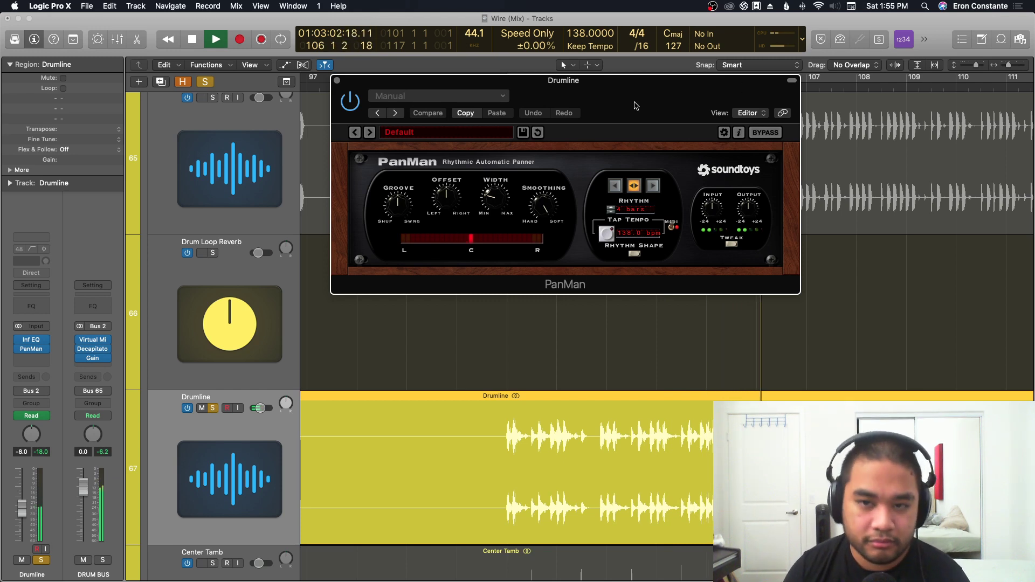
key("super+w")
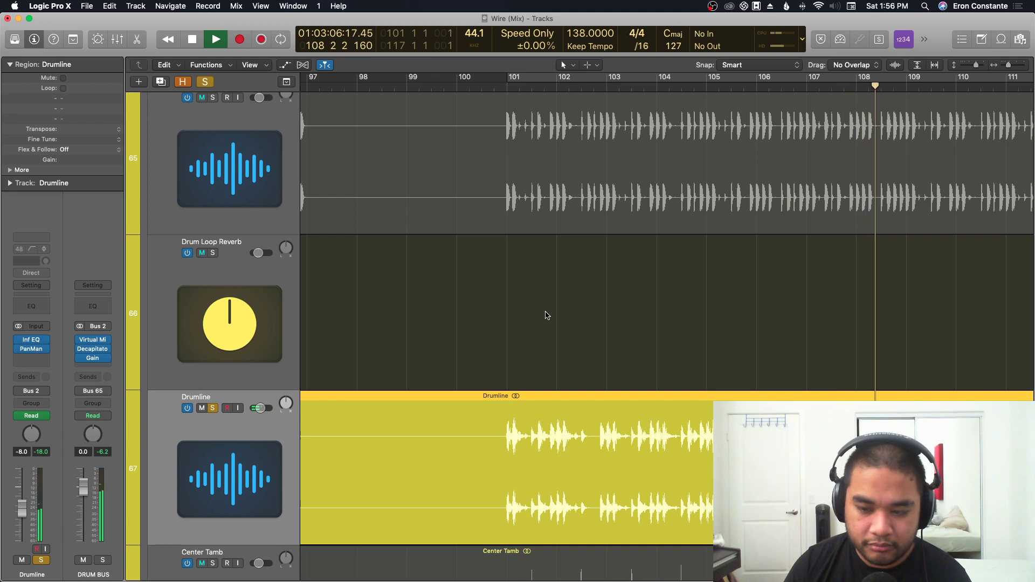
key("space")
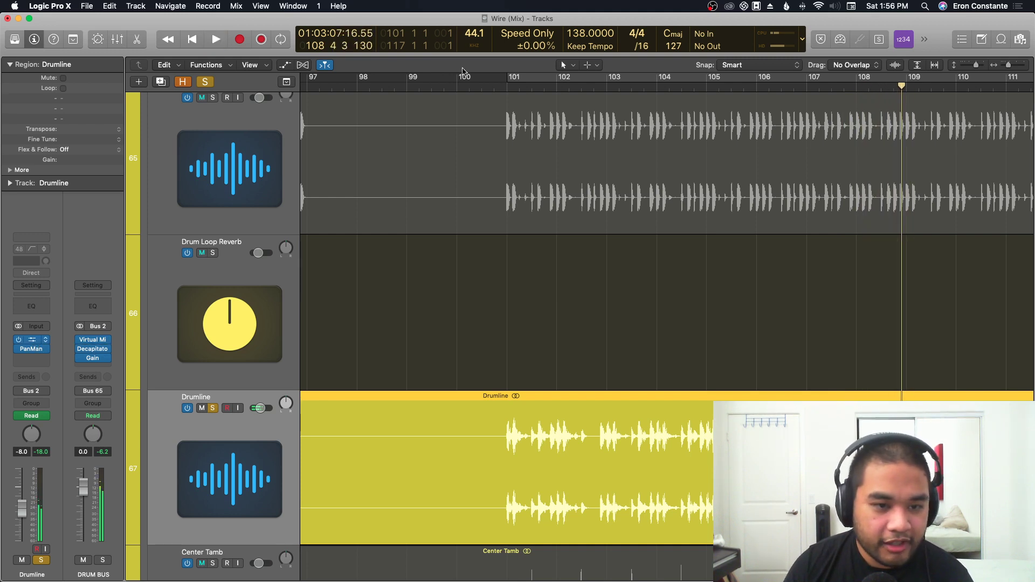
Show the Drumline's Infinity EQ plug-in to examine its curve and close it again.
key("v")
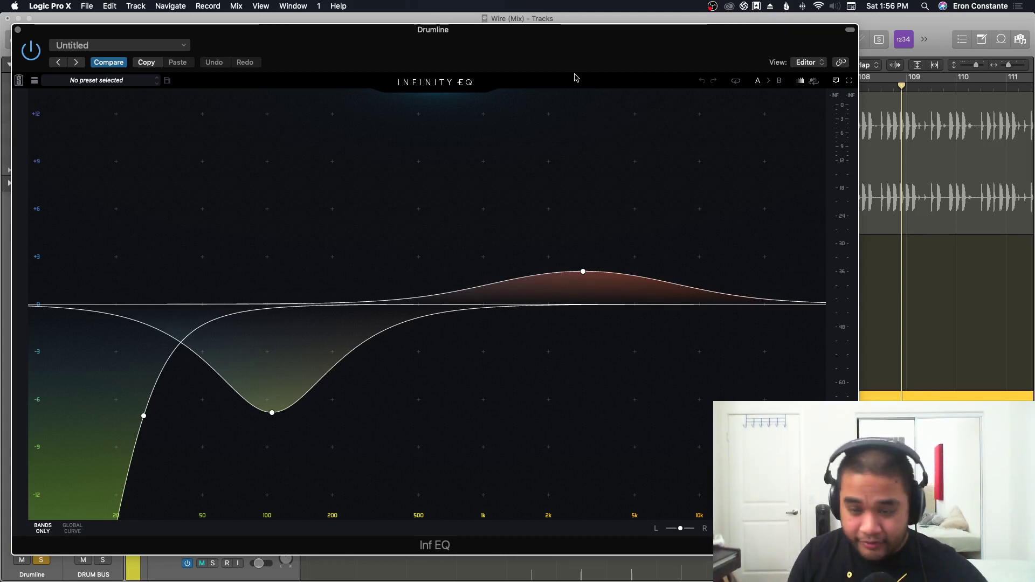
left_click_drag(545, 57, 592, 56)
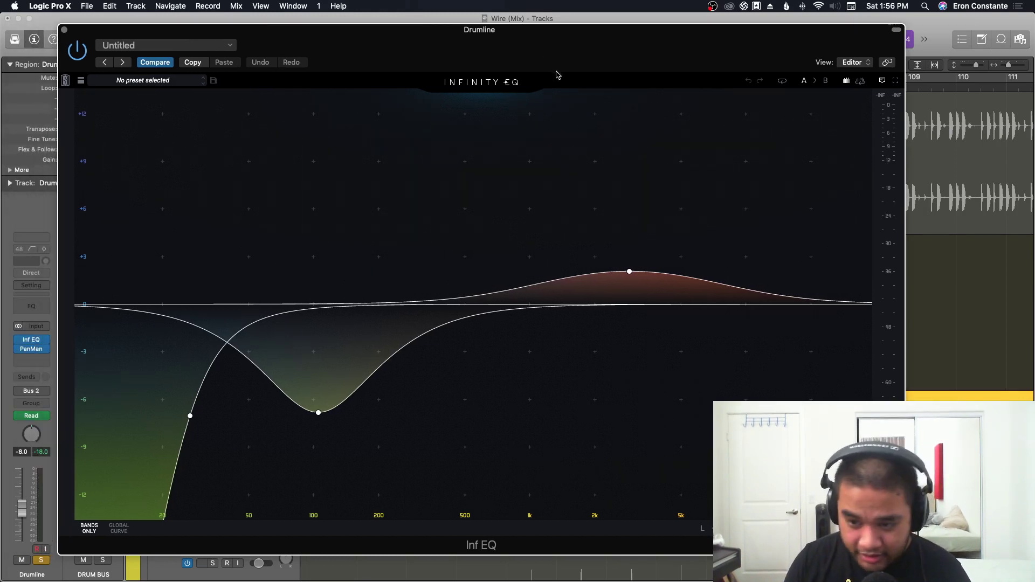
key("super+w")
Play the Drumline from bar 101 while examining the 105 Hz cut and 2.89 kHz boost in Infinity EQ, and close the plug-in.
left_click(507, 86)
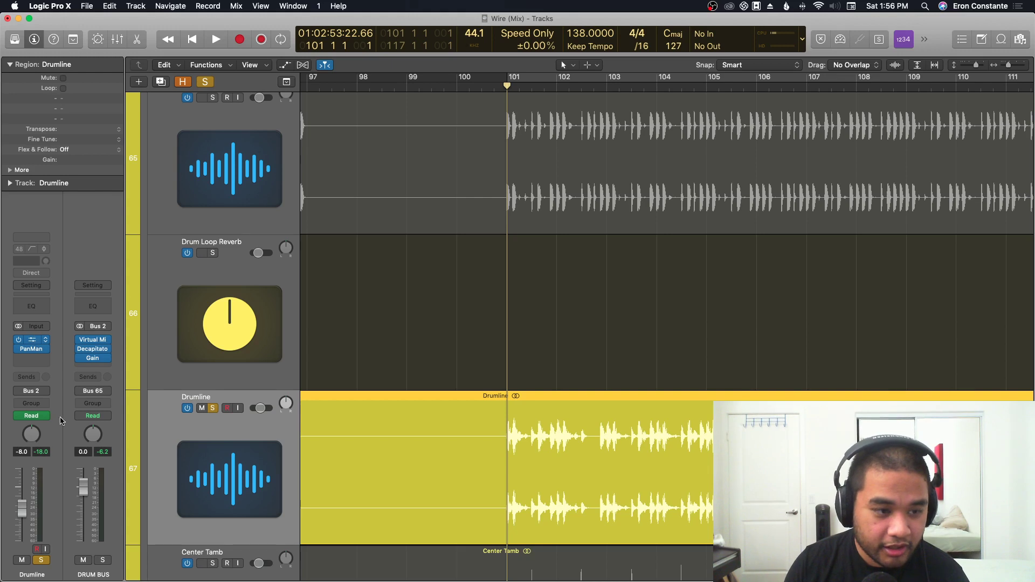
key("v")
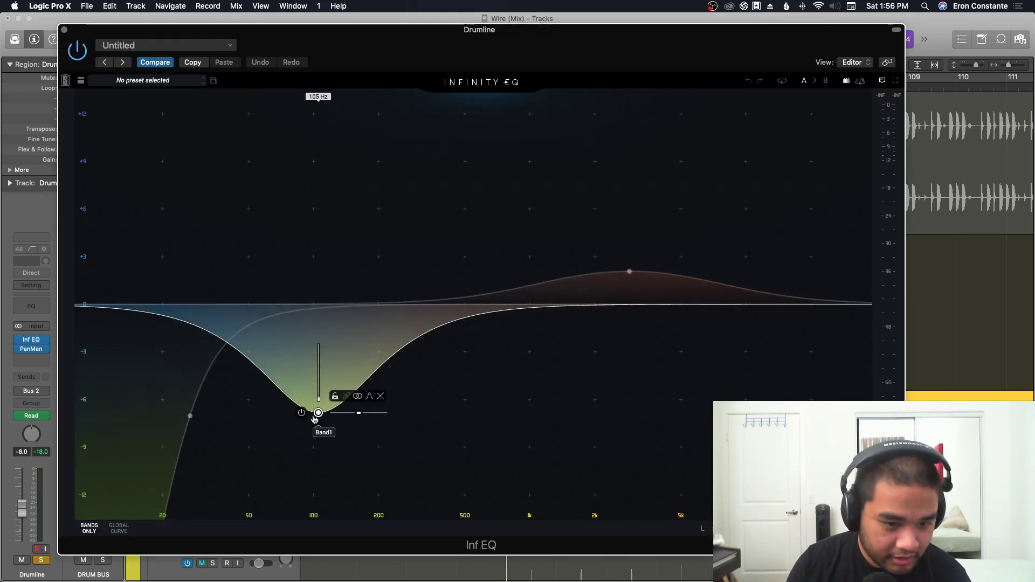
key("space")
left_click_drag(314, 419, 318, 414)
key("space")
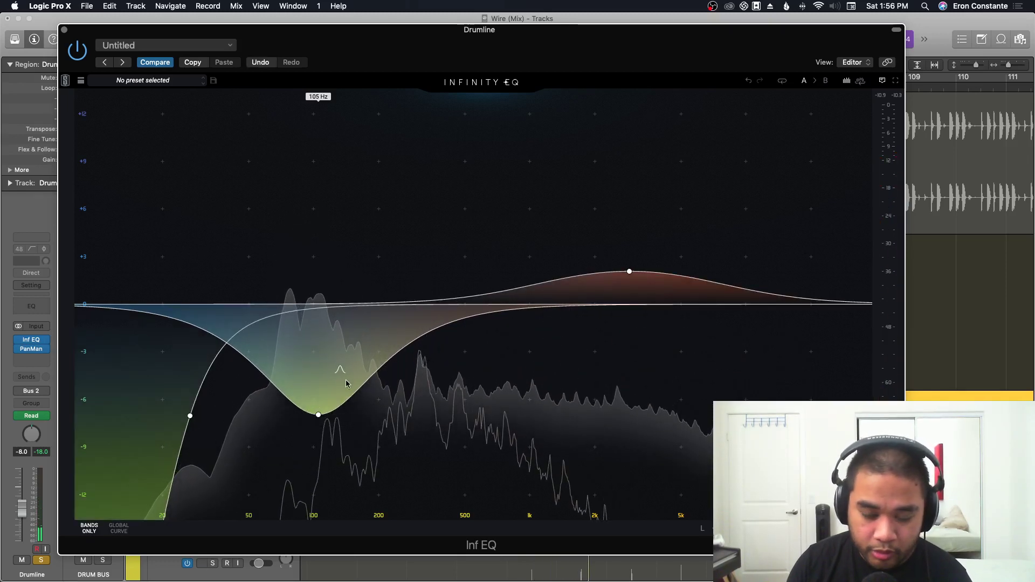
left_click(629, 272)
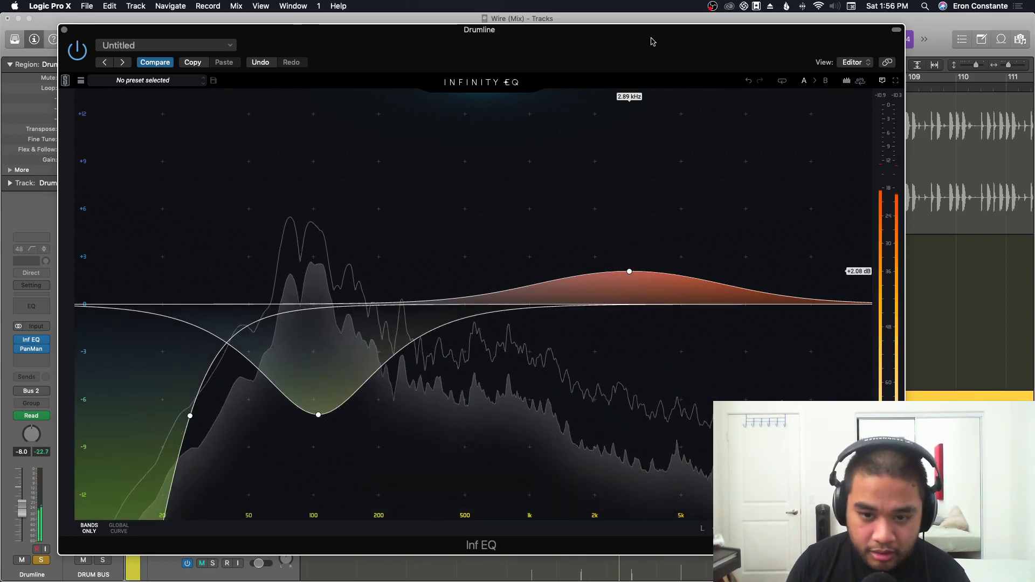
key("super+w")
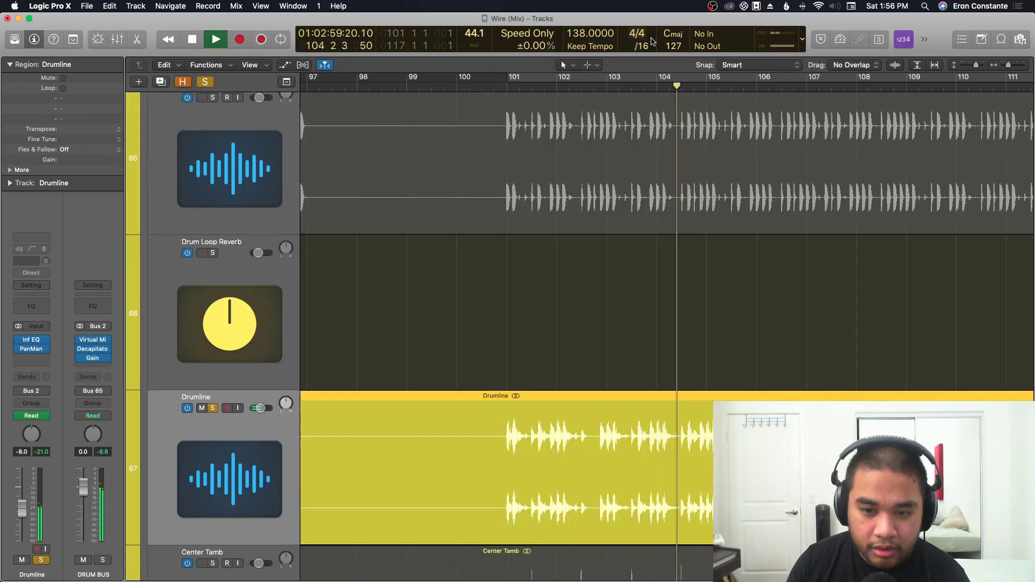
Check the Drumline's spectrum once more in Infinity EQ during playback, close the plug-in, and stop at bar 110.
key("super+Up")
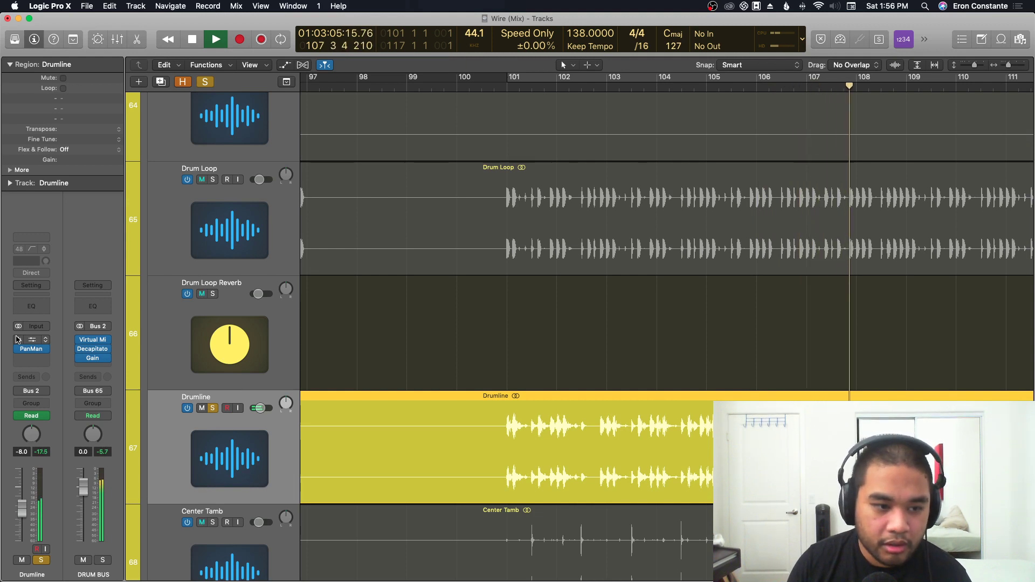
key("space")
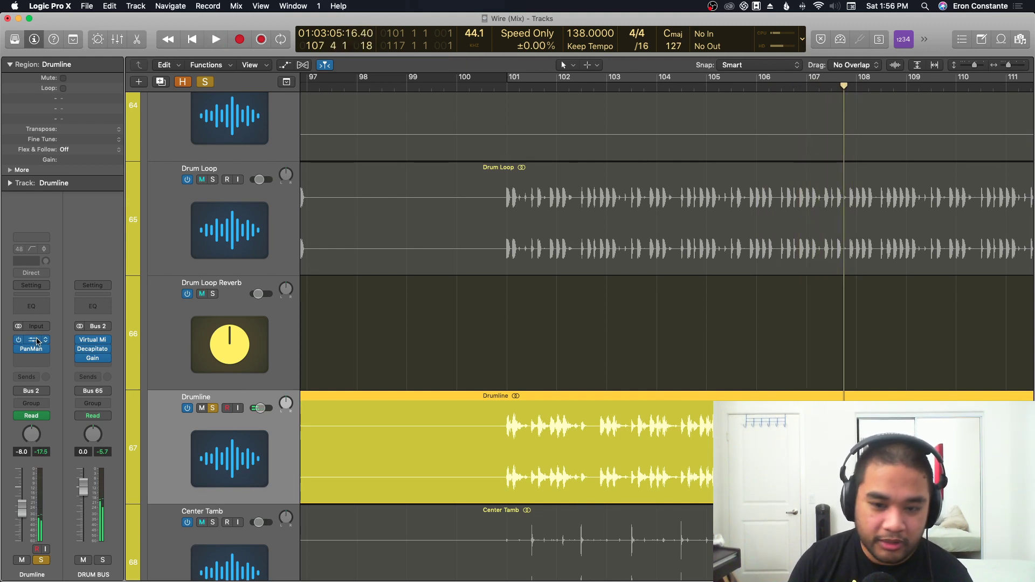
left_click(37, 342)
left_click_drag(591, 46, 545, 19)
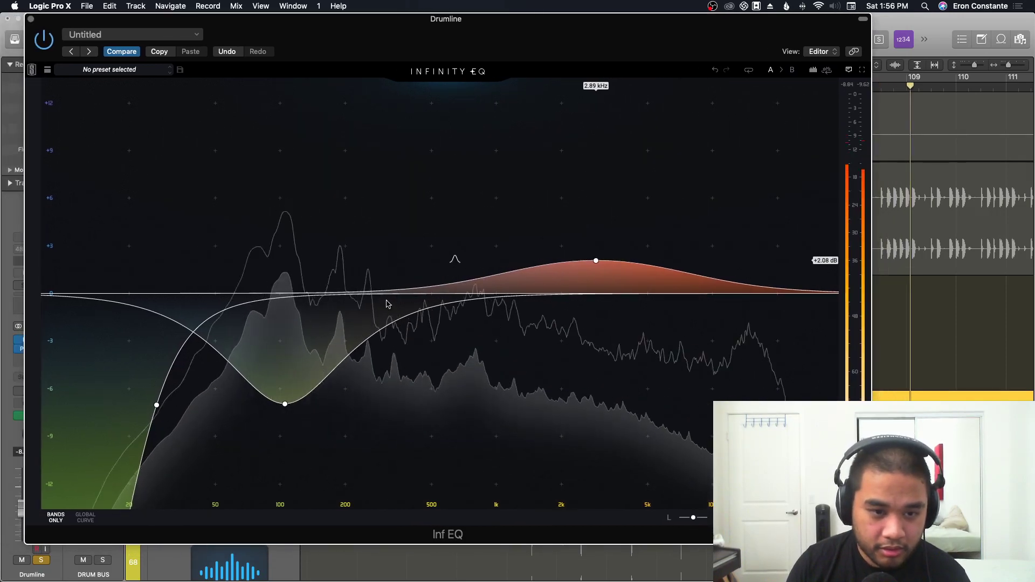
key("super+w")
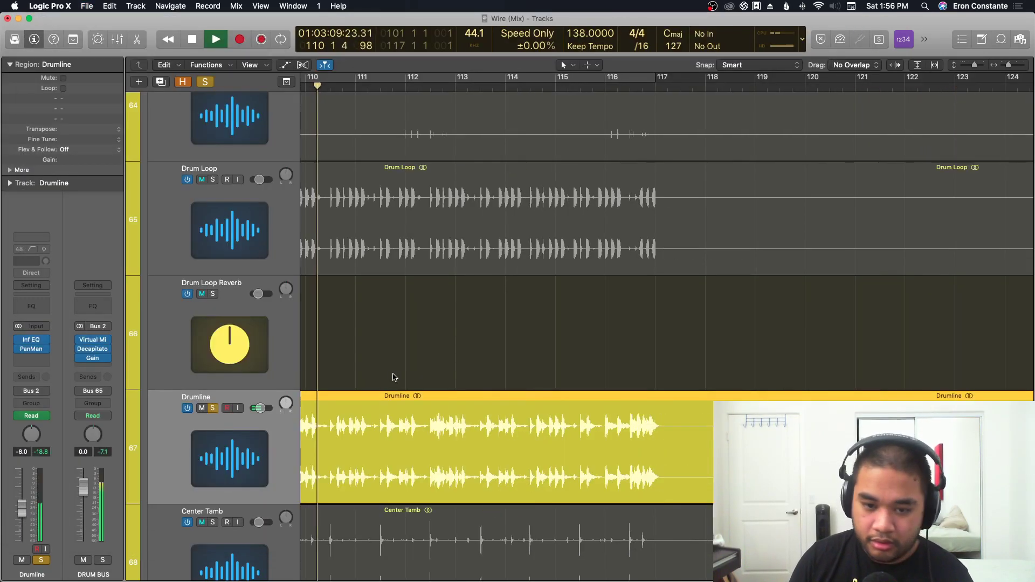
scroll(393, 375, "left", 10)
key("space")
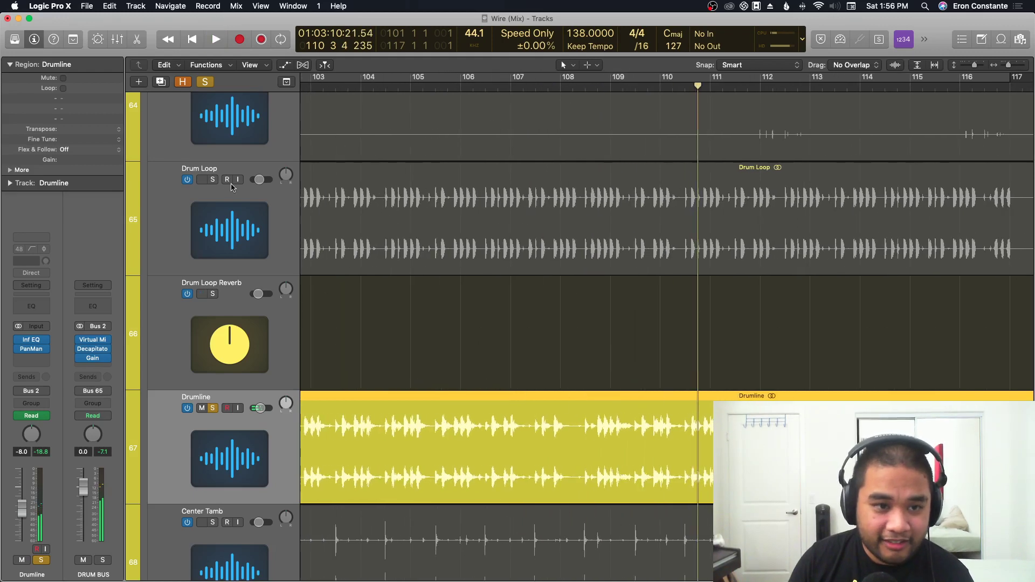
Move the playhead just before bar 101, add Drum Loop to the soloed Drumline, and play both until bar 102.
scroll(326, 215, "left", 4)
left_click(362, 84)
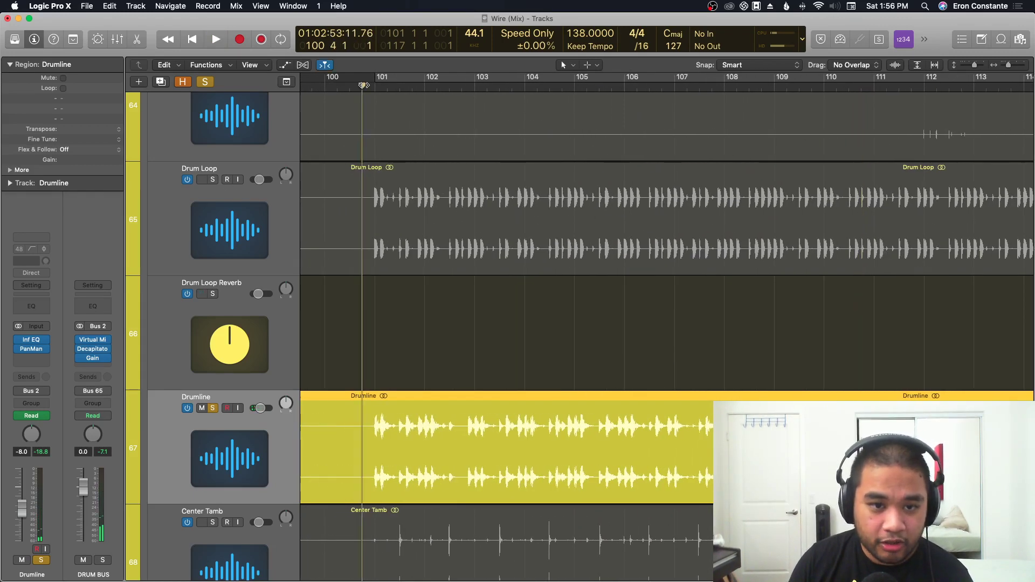
left_click(213, 180)
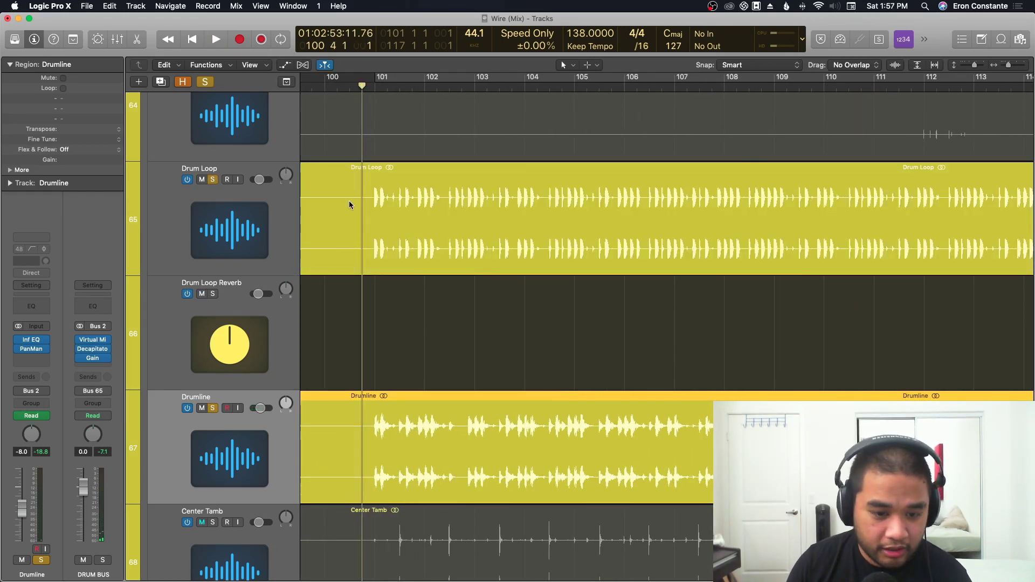
key("space")
scroll(345, 356, "down", 5)
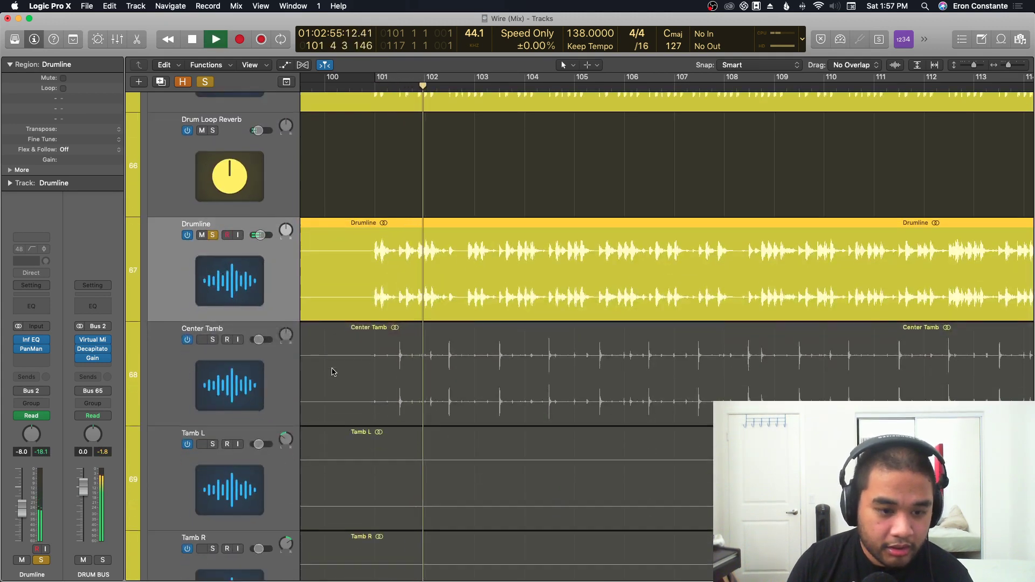
key("super+Up")
key("space")
Add Center Tamb to the soloed drum tracks and resume playback from bar 102, bringing the DRUM BUS row into view.
left_click(213, 306)
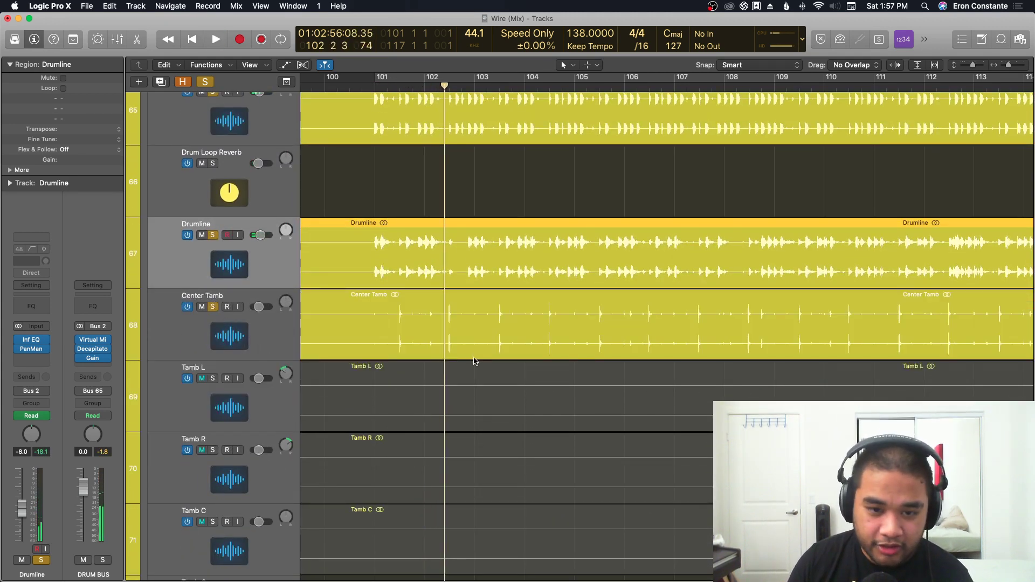
scroll(475, 360, "down", 3)
scroll(475, 360, "up", 3)
key("space")
scroll(474, 360, "up", 10)
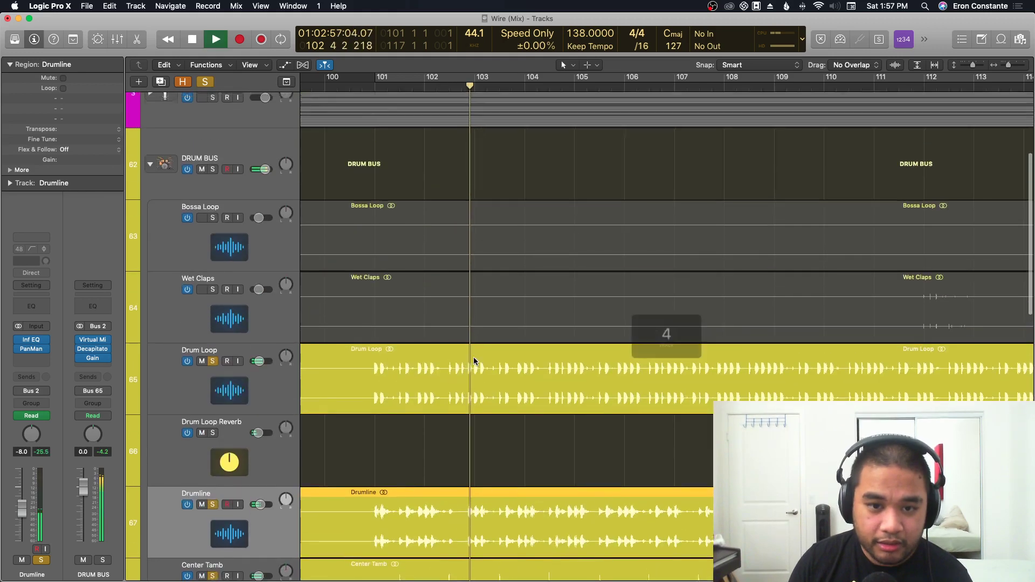
Replace the individual track solos with a solo on the whole DRUM BUS and listen until bar 107.
scroll(475, 358, "down", 5)
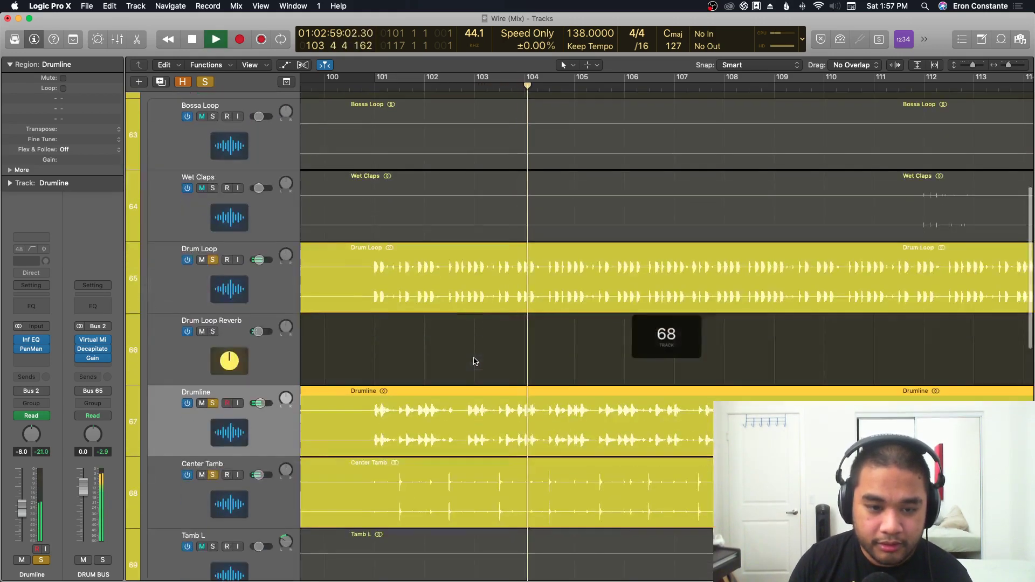
scroll(474, 358, "up", 4)
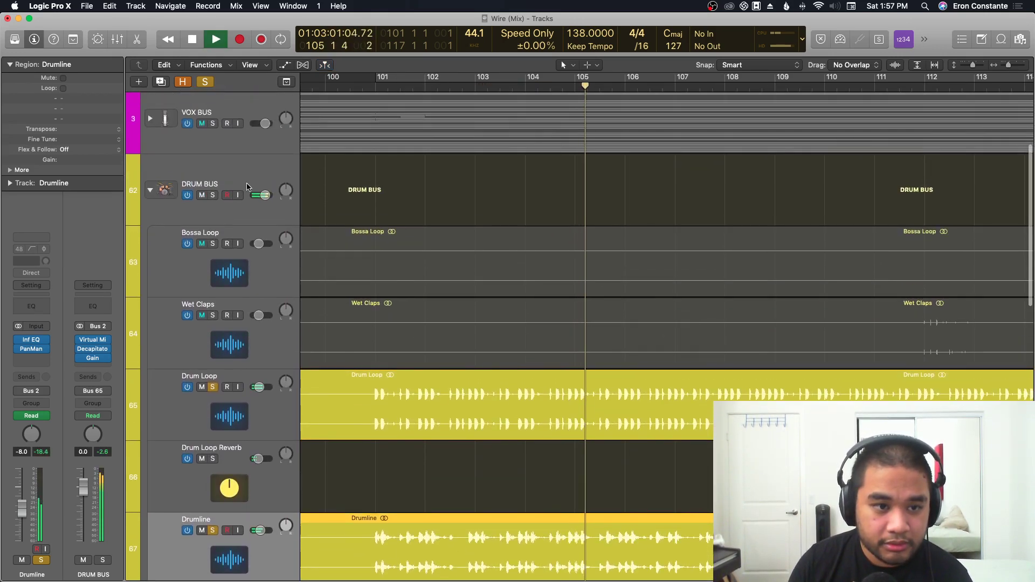
left_click(213, 195, "alt")
scroll(425, 334, "down", 5)
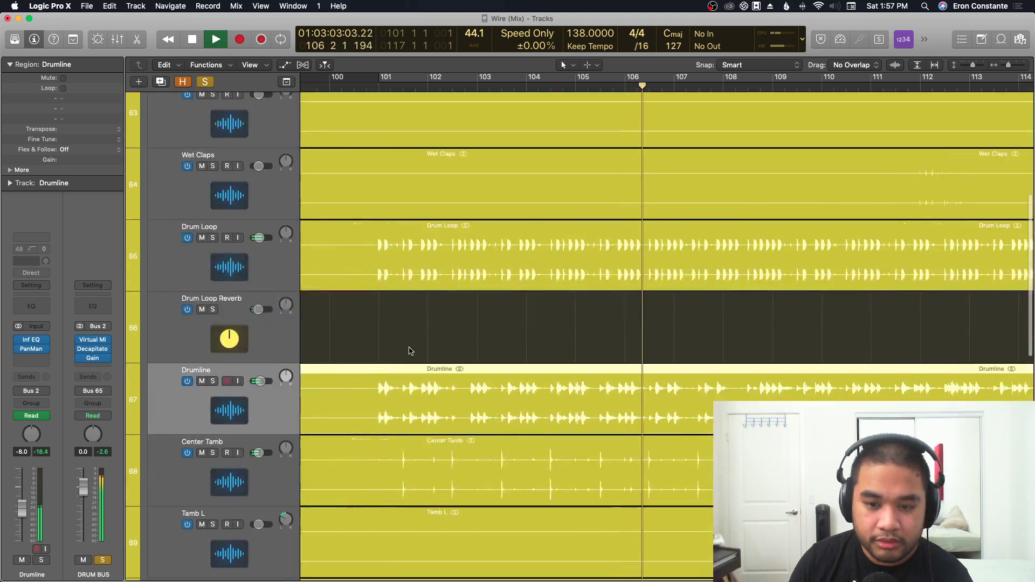
scroll(620, 330, "down", 6)
scroll(643, 324, "down", 5)
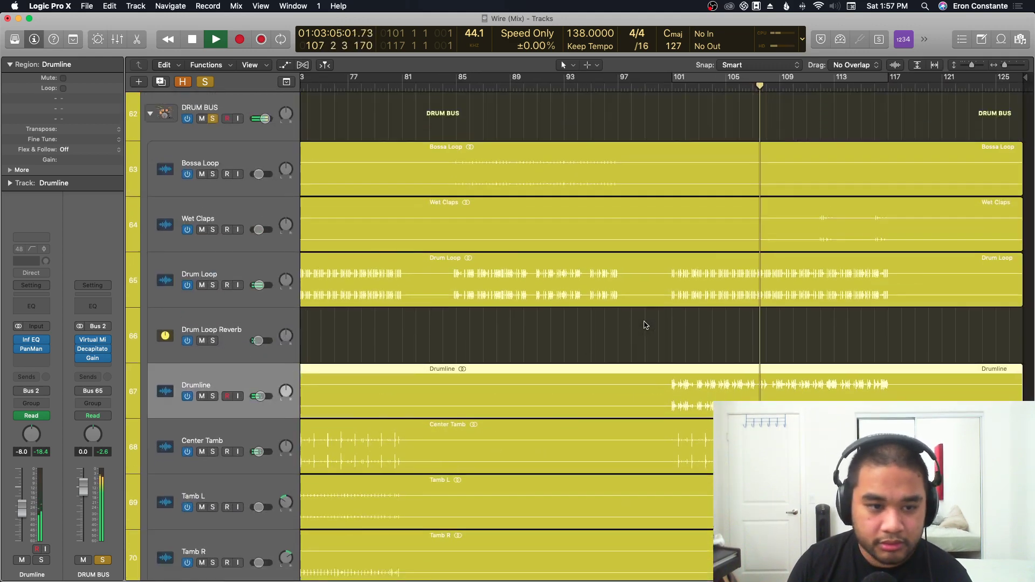
key("space")
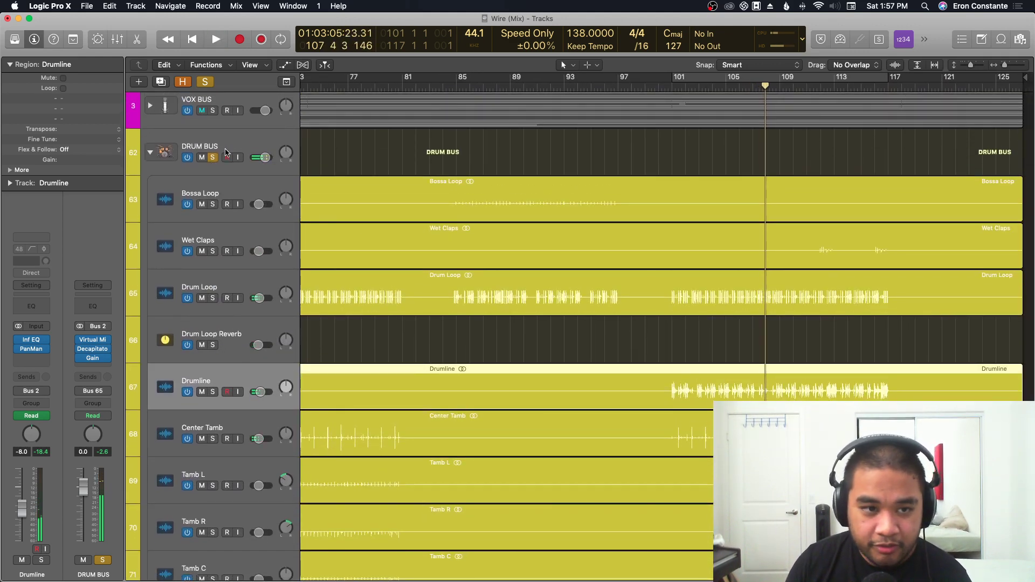
left_click(215, 167)
left_click(261, 377)
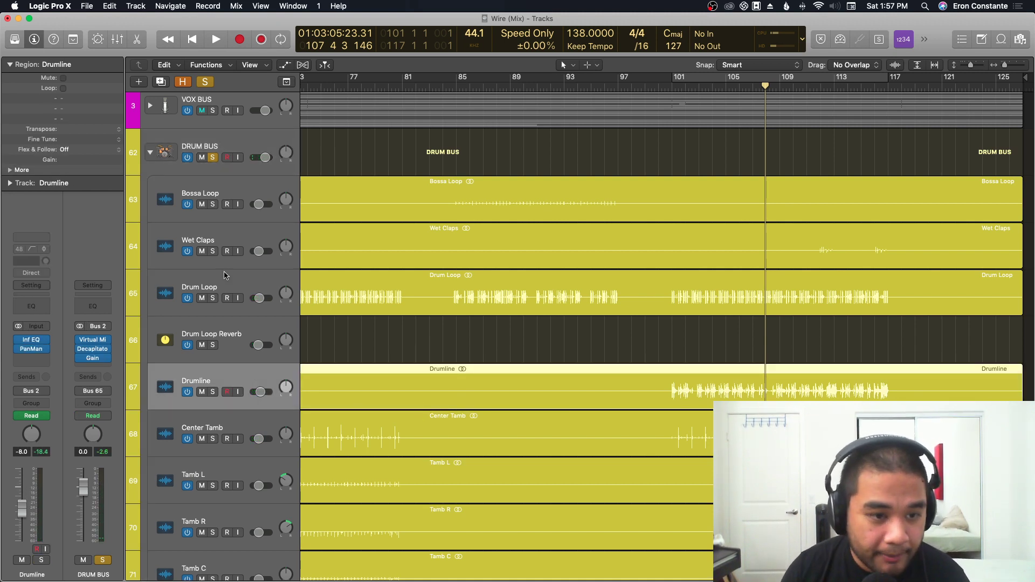
left_click(221, 287)
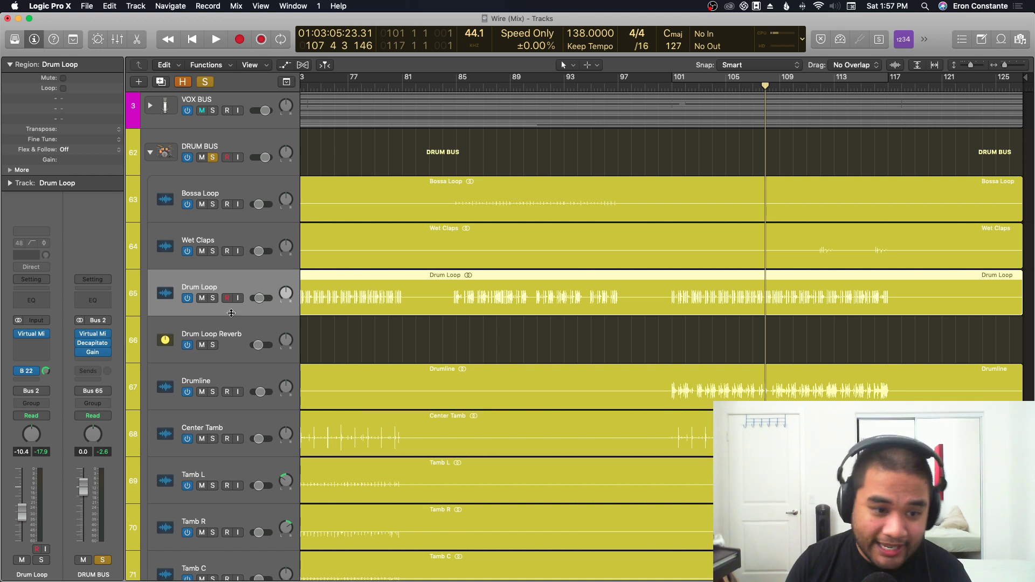
left_click(225, 374)
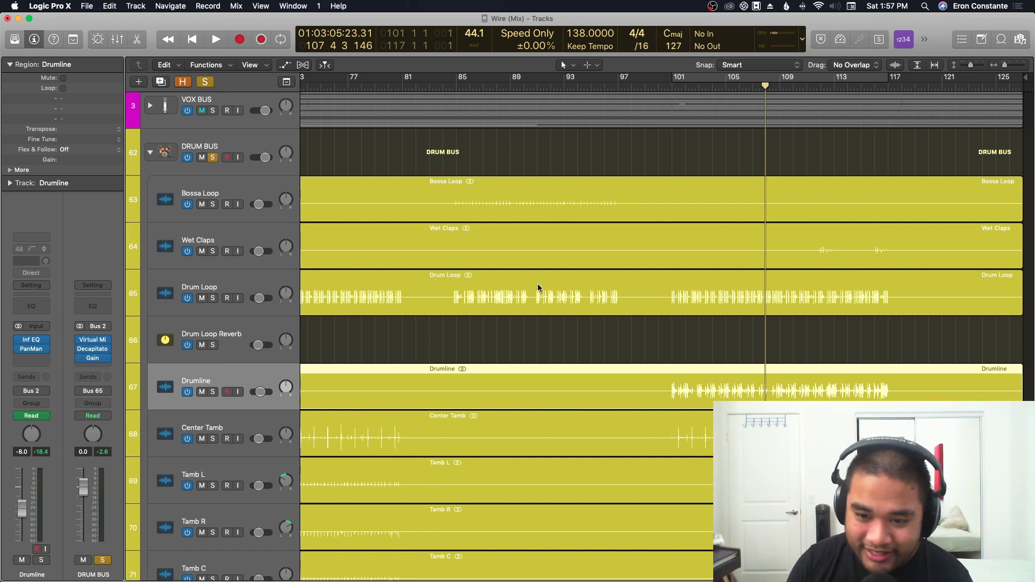
Play the soloed DRUM BUS from bar 101 and bring the drum parts from bar 73 into view.
left_click(666, 88)
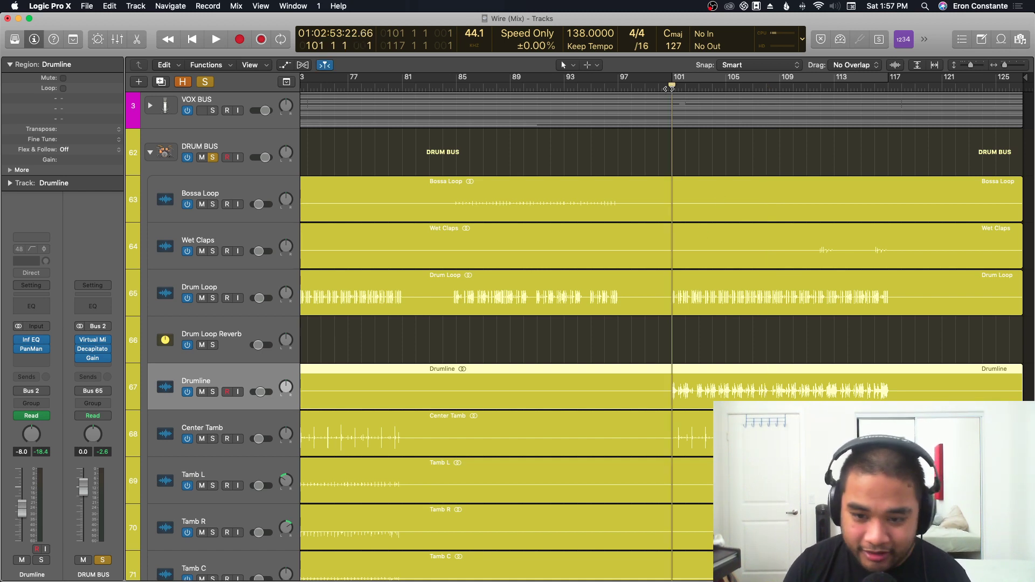
key("space")
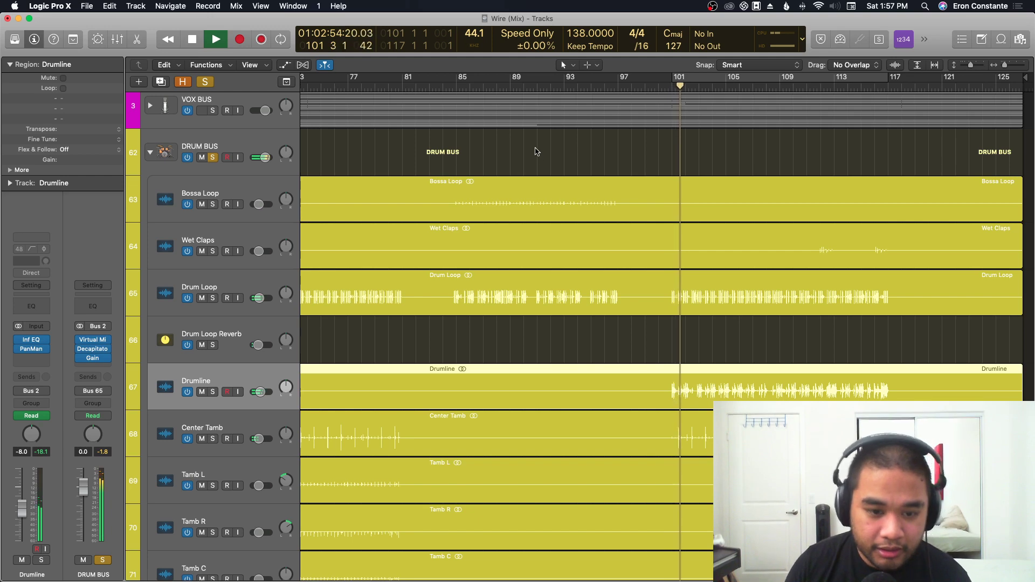
scroll(534, 152, "left", 3)
scroll(534, 150, "down", 2)
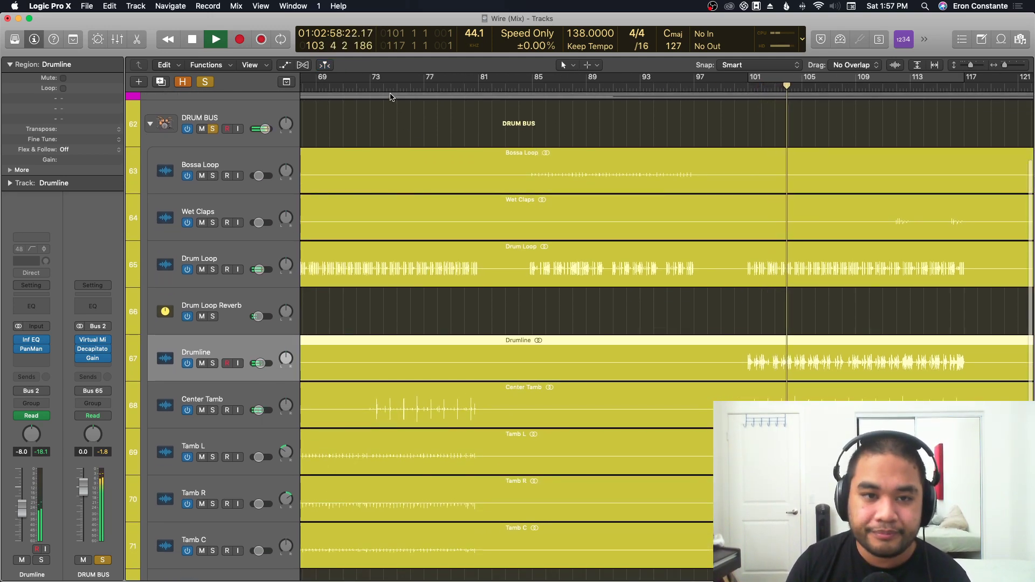
Play the drum parts from bar 73 for comparison and turn off the DRUM BUS solo.
key("space")
left_click(376, 86)
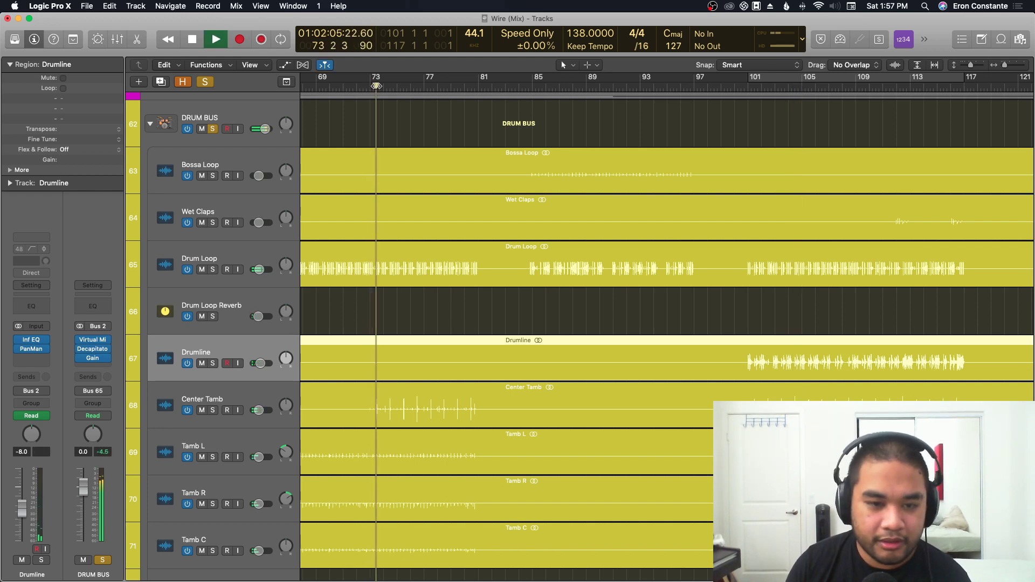
left_click(212, 128)
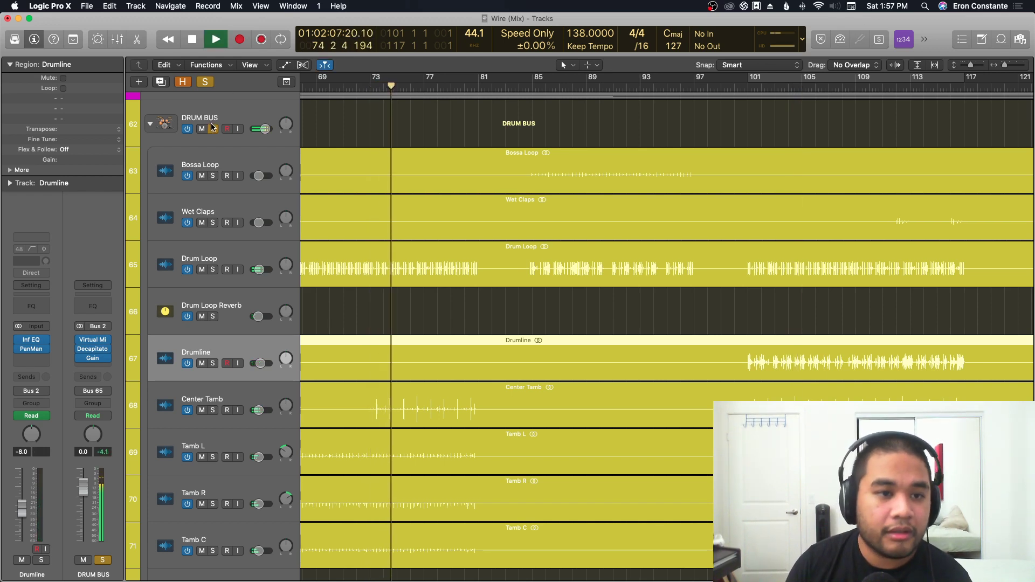
key("c")
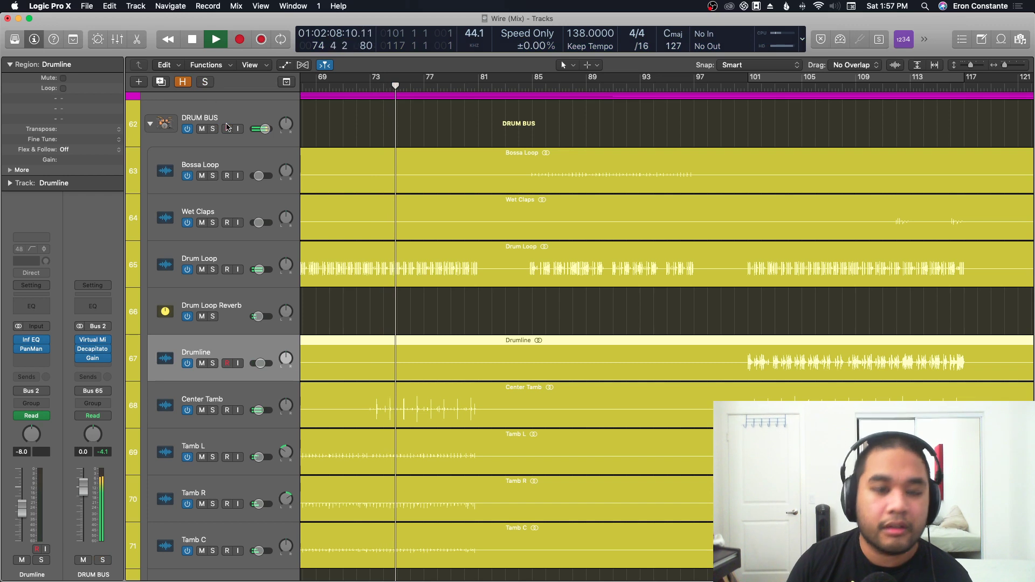
Play the full mix from bar 101 and collapse the DRUM BUS track stack.
key("space")
left_click(751, 86)
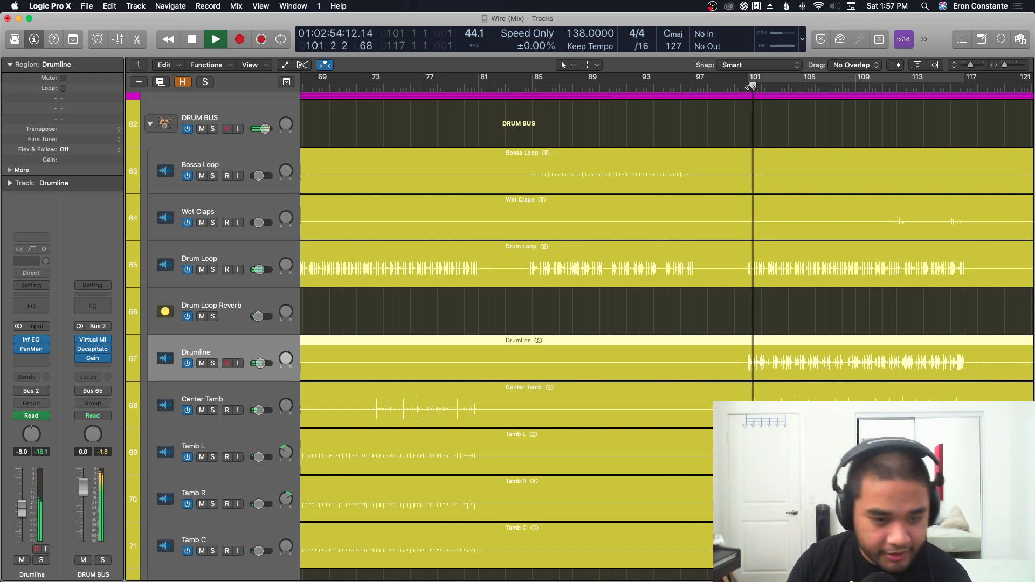
left_click(152, 125)
scroll(609, 367, "up", 5)
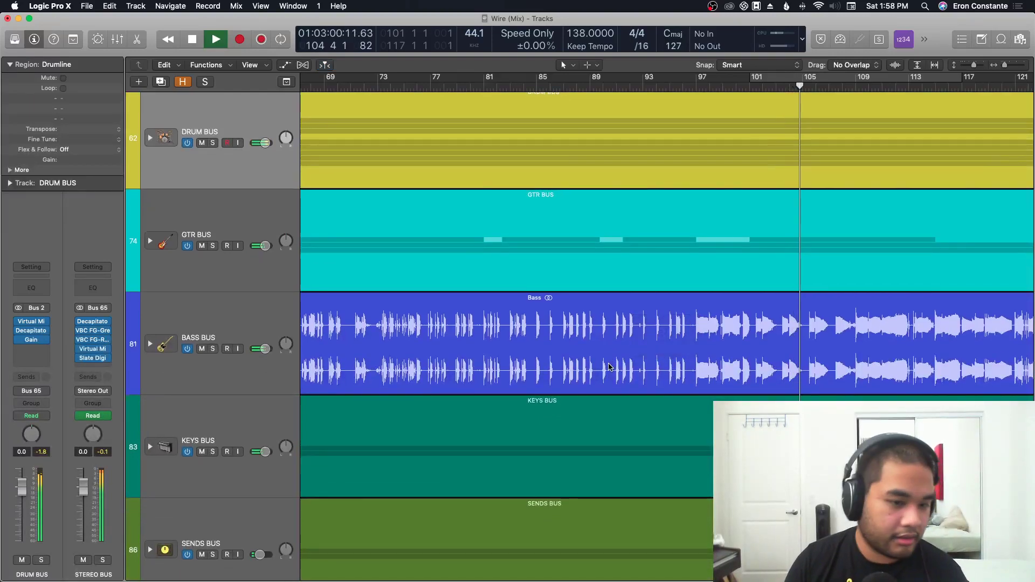
scroll(539, 423, "down", 3)
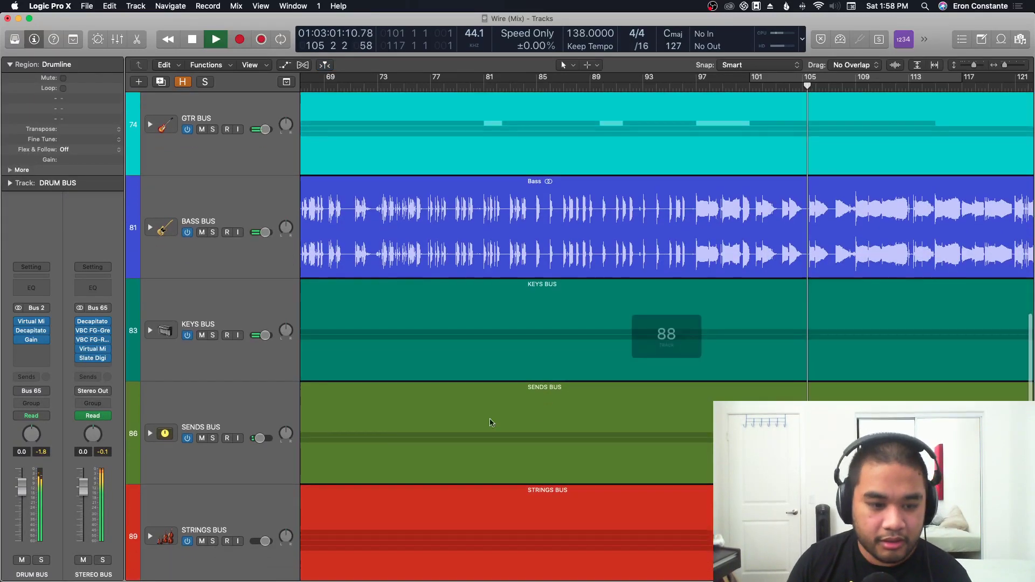
Expand the STRINGS BUS stack, display the tracks' volume automation, and stop playback at bar 107.
left_click(150, 536)
scroll(452, 440, "down", 8)
scroll(527, 358, "down", 4)
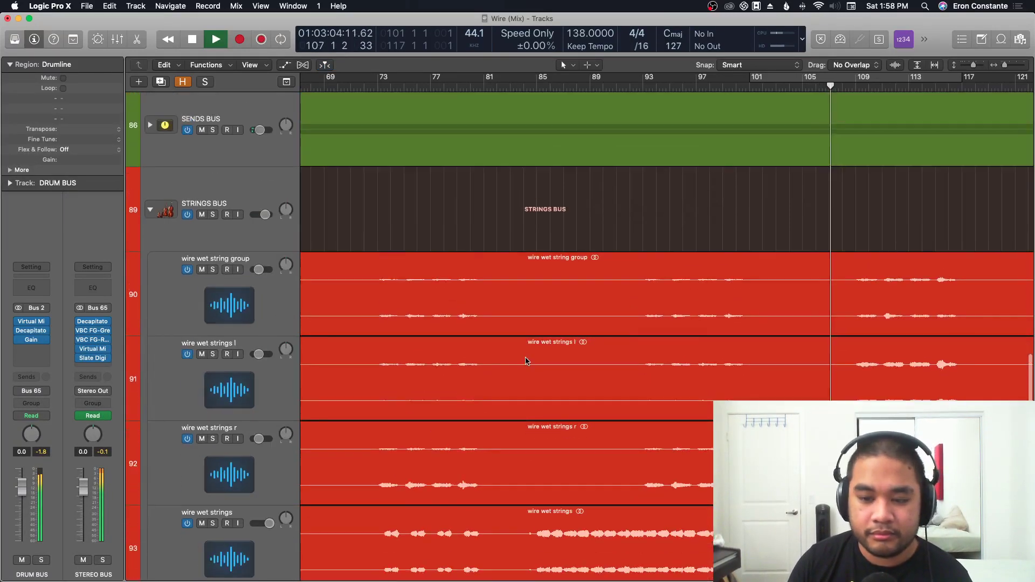
key("a")
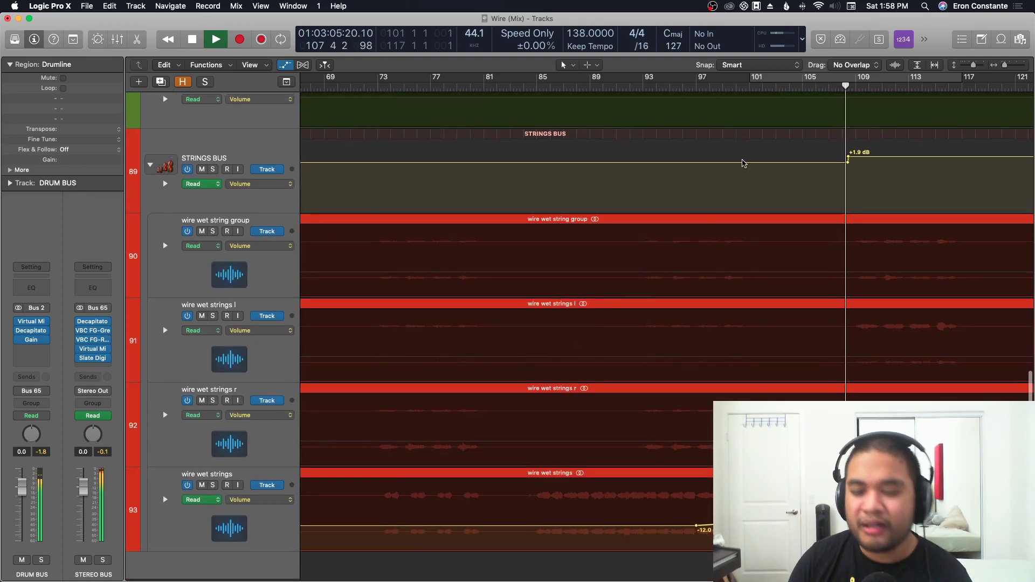
key("space")
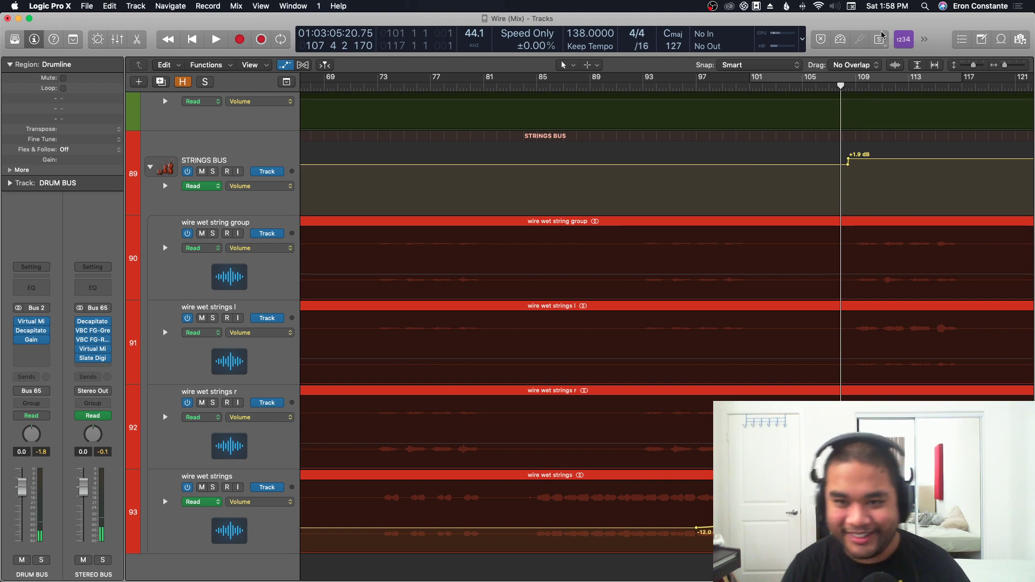
Move the playhead to bar 97 and play the full mix into bar 101 with the strings' volume automation in view.
left_click(683, 85)
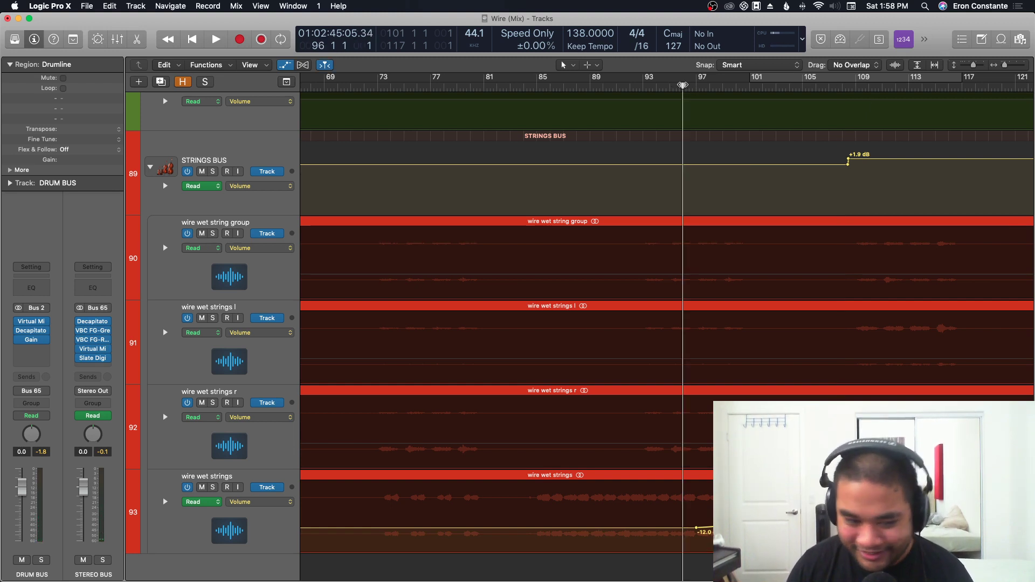
key("period")
key("super+Right")
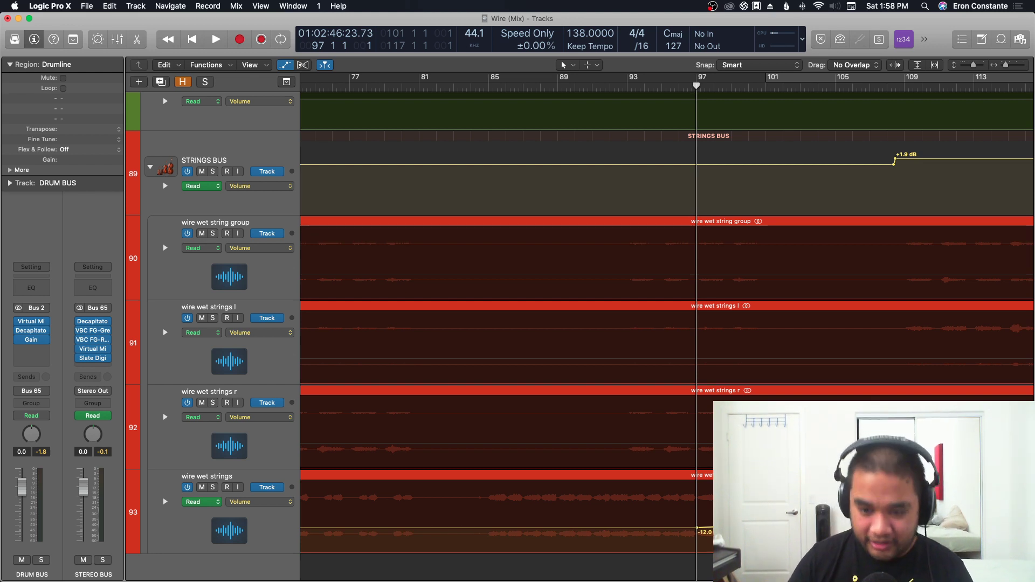
key("space")
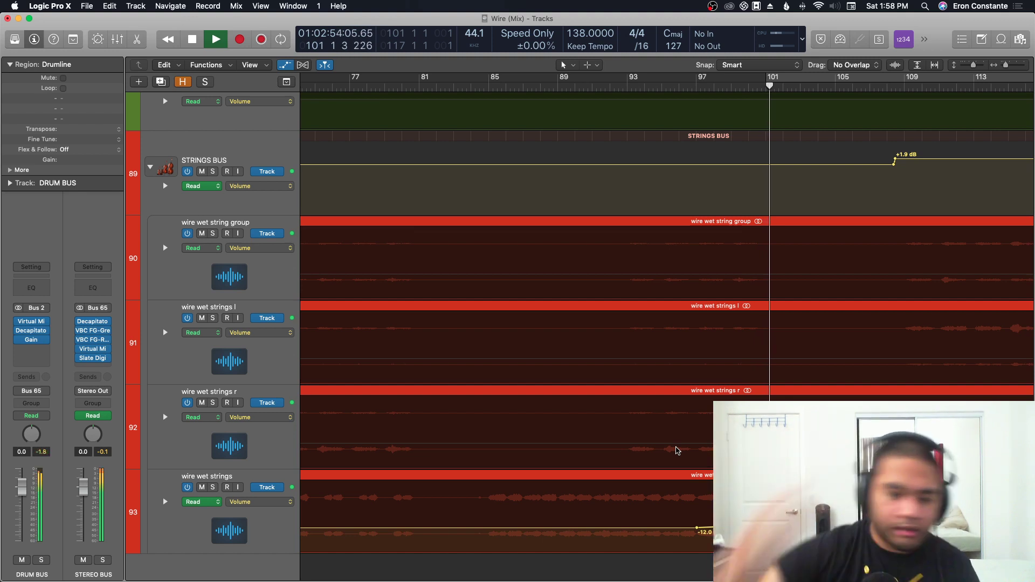
Solo the STRINGS BUS and play it from bar 97 until bar 101.
key("space")
left_click(214, 171)
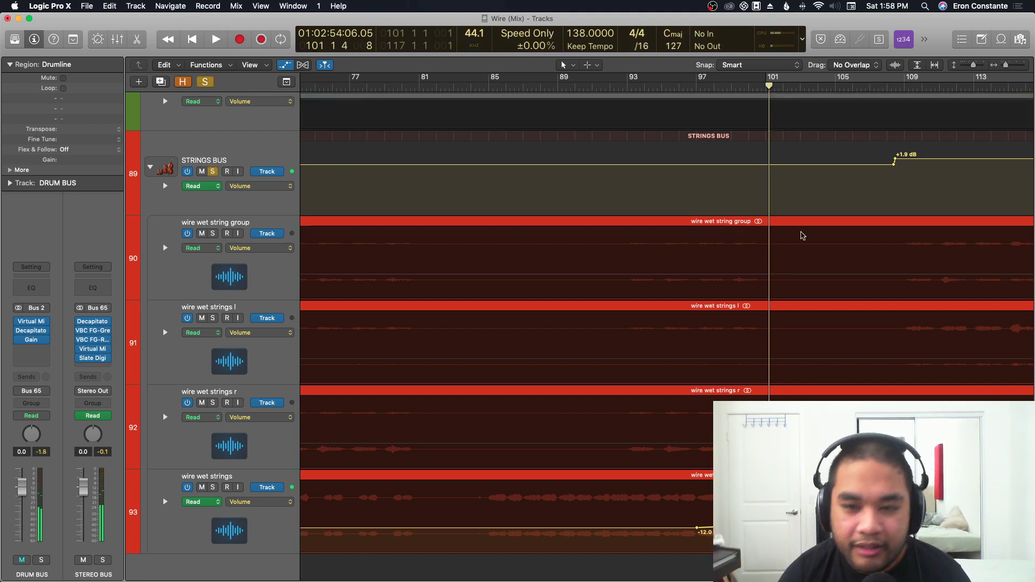
left_click(731, 88)
left_click(696, 87)
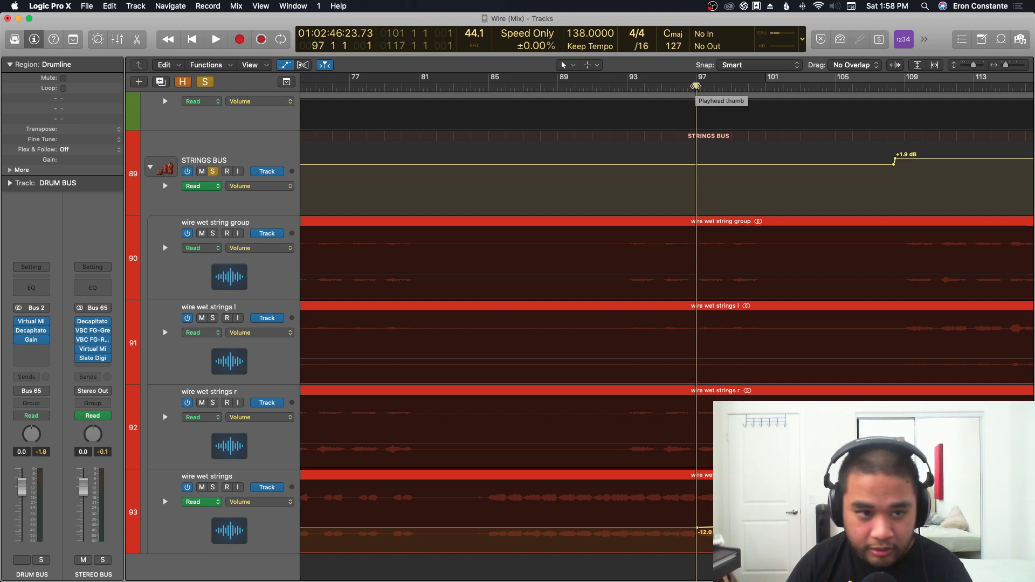
key("space")
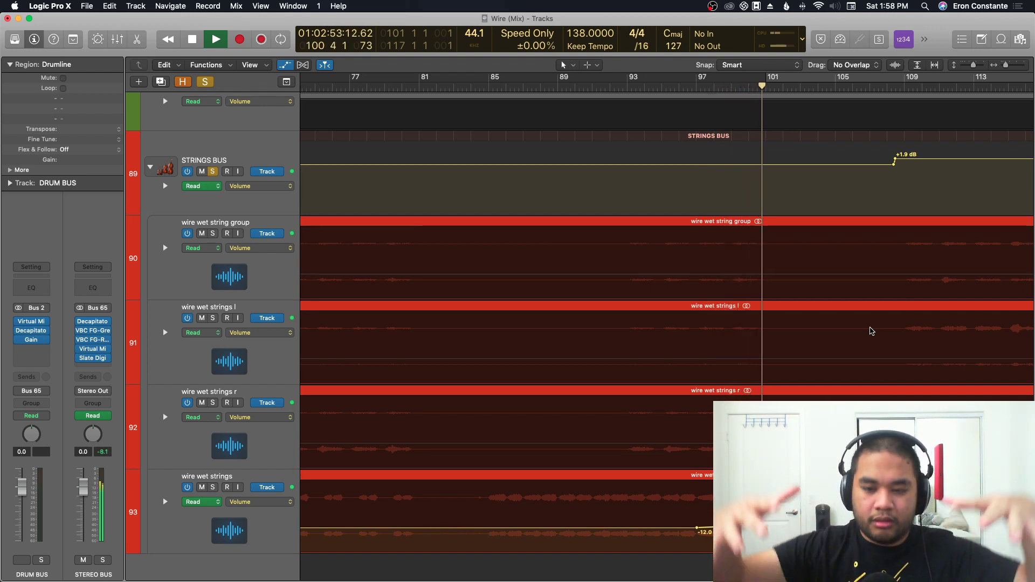
key("space")
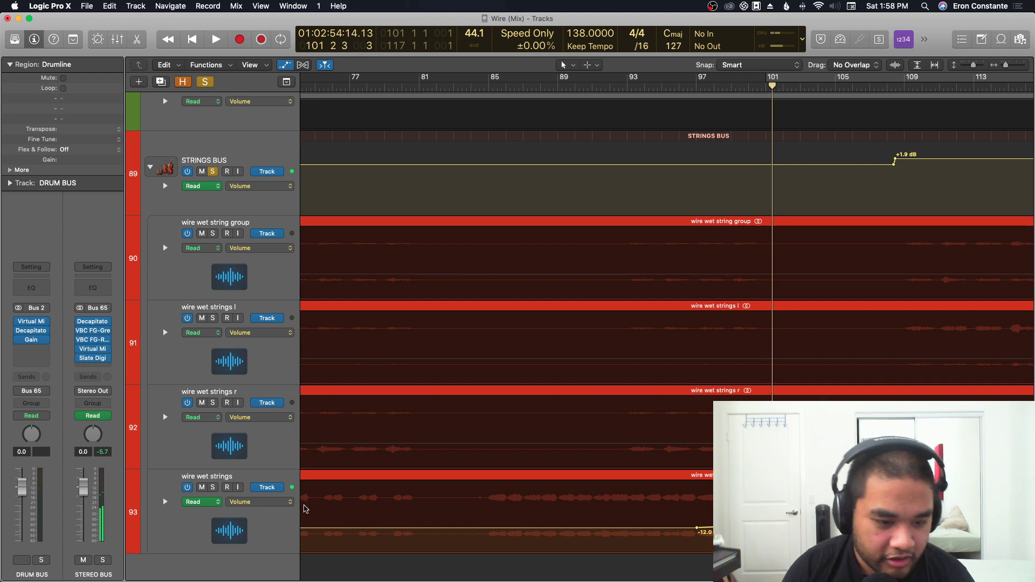
Insert the stock Gain plug-in on the wire wet strings track.
left_click(275, 531)
left_click(28, 339)
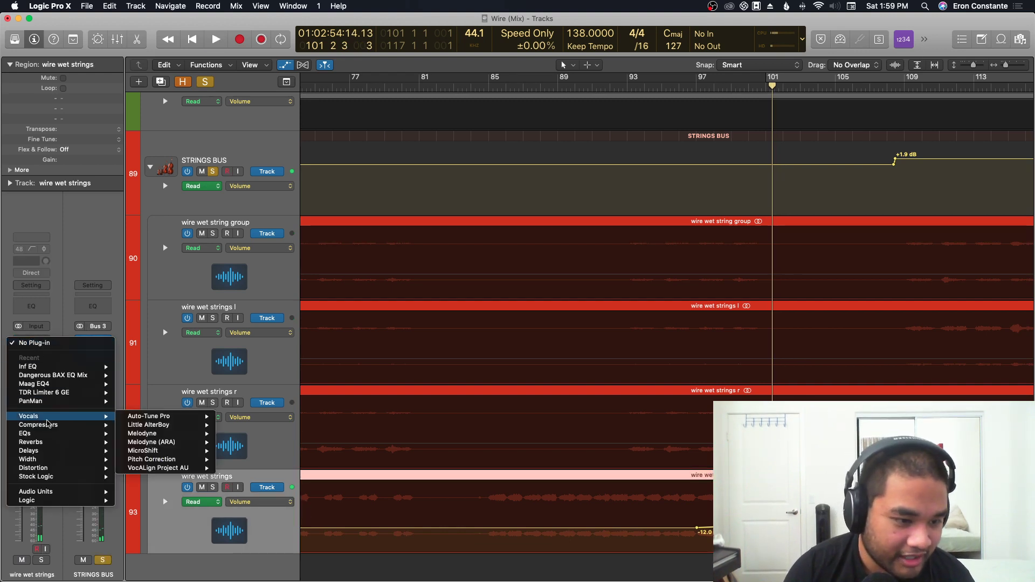
mouse_move(54, 476)
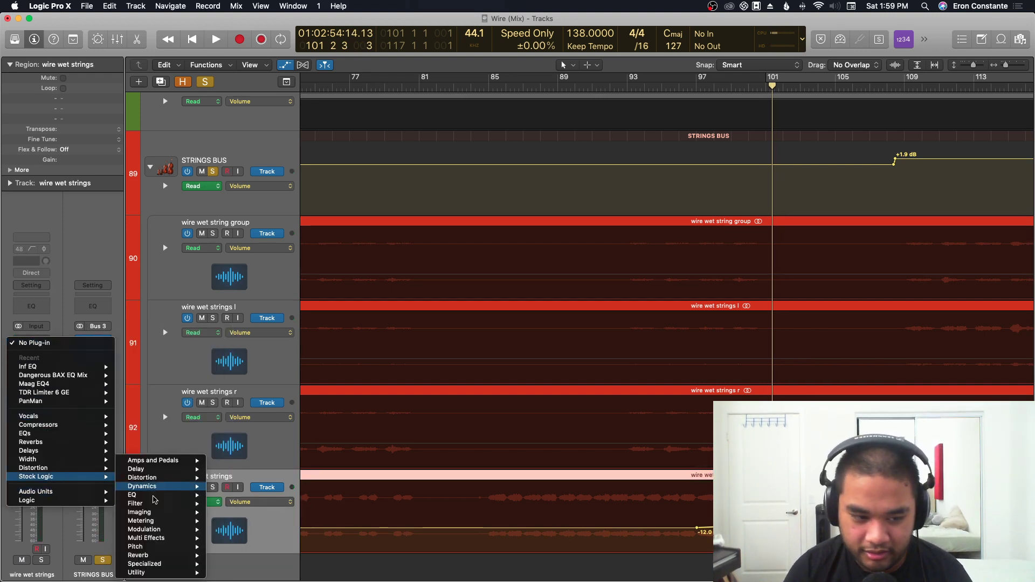
mouse_move(162, 573)
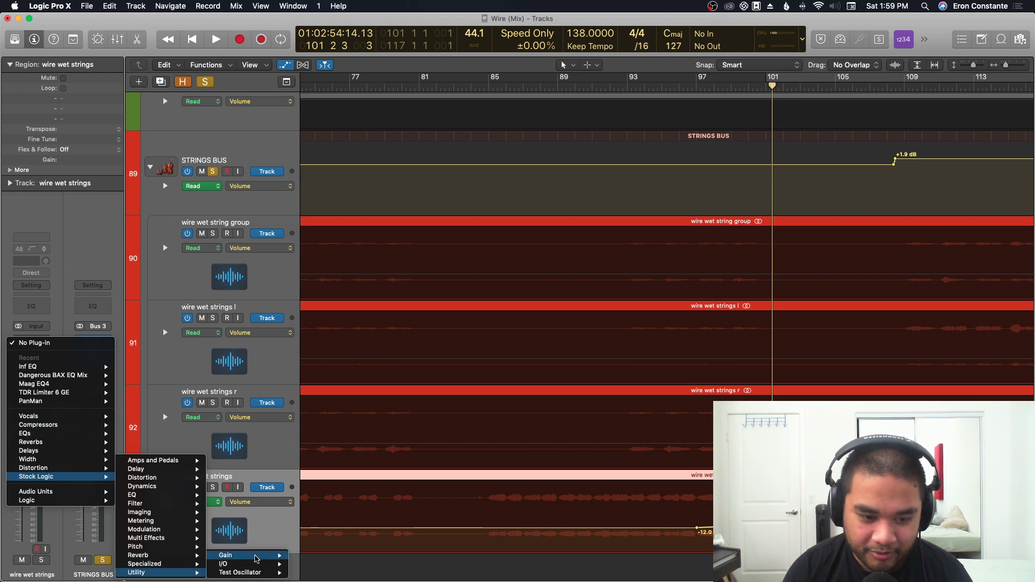
mouse_move(256, 559)
left_click(310, 556)
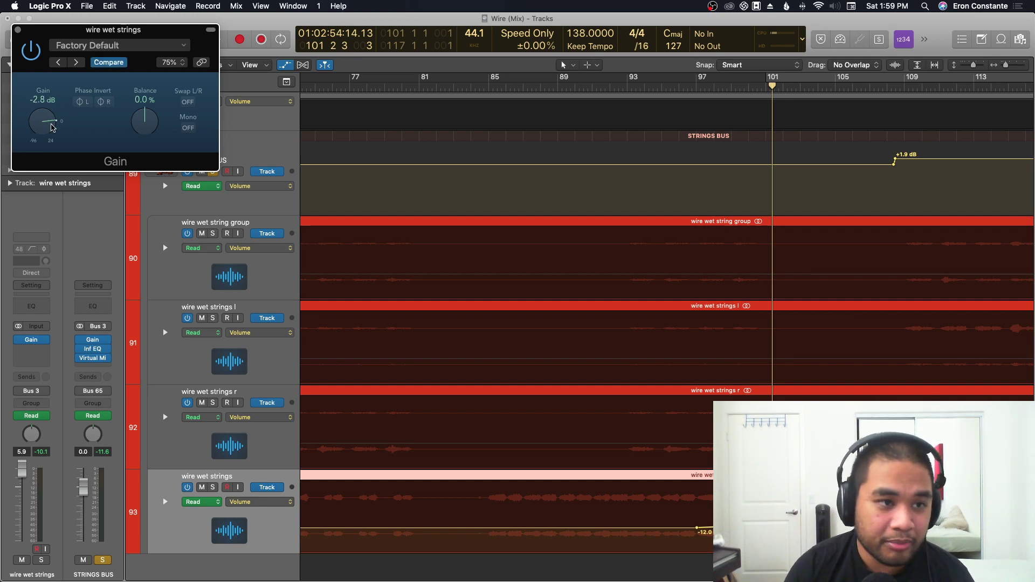
Play the soloed strings from bar 97 to bar 101, set the plug-in's gain to 0.7 dB, and close it.
key("comma")
key("comma")
key("comma")
key("comma")
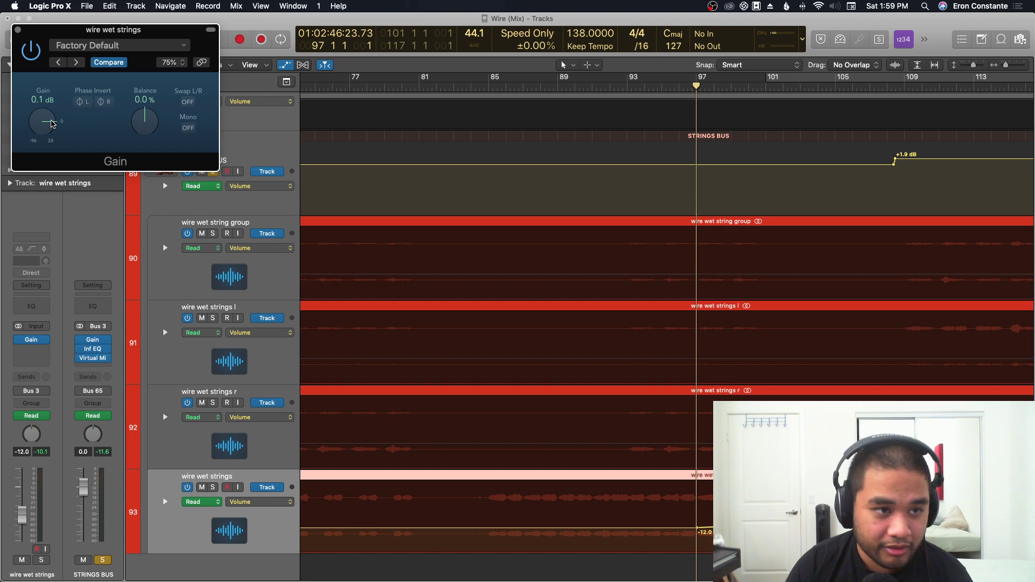
key("space")
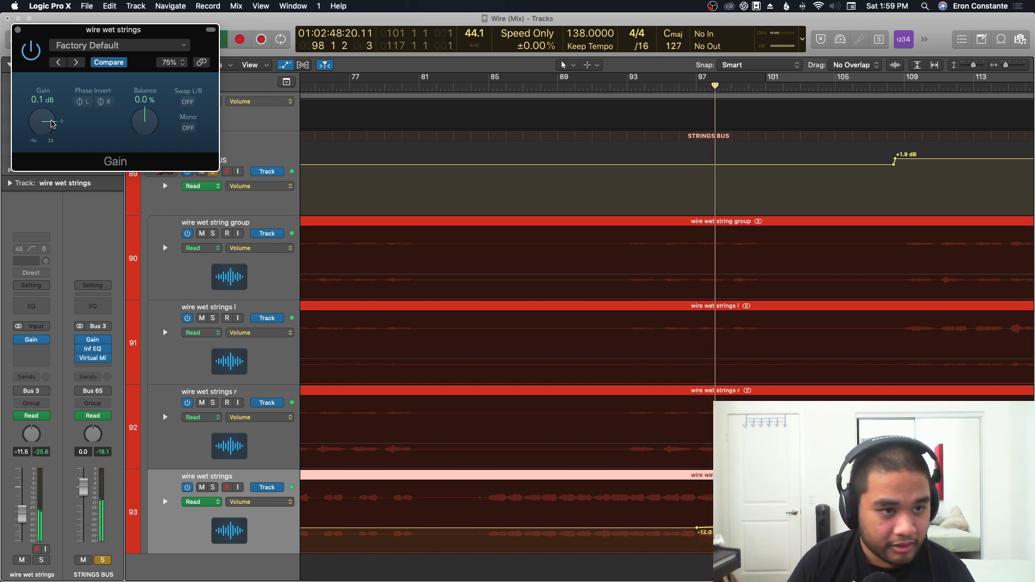
left_click_drag(51, 124, 46, 122)
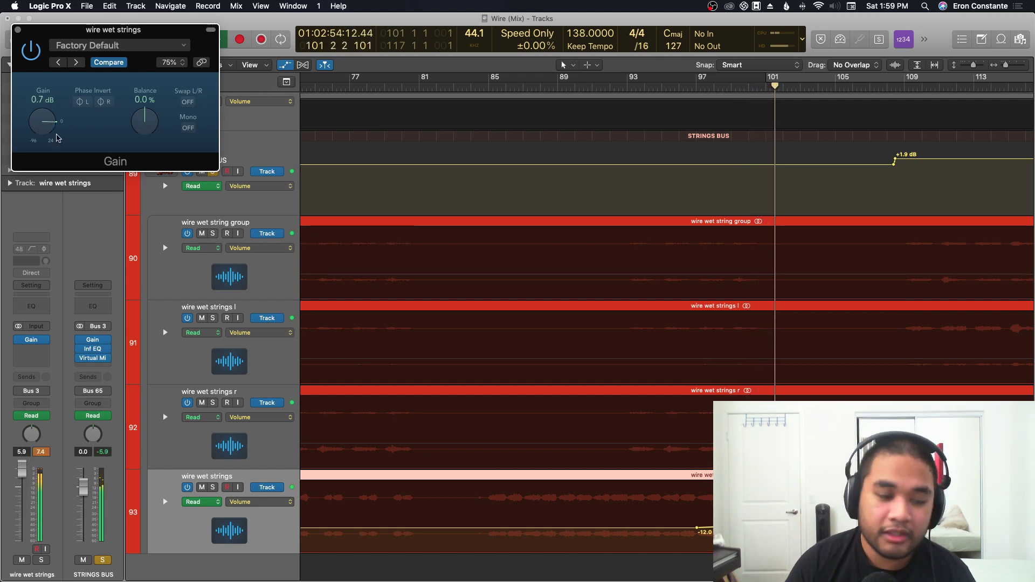
key("space")
left_click(19, 294)
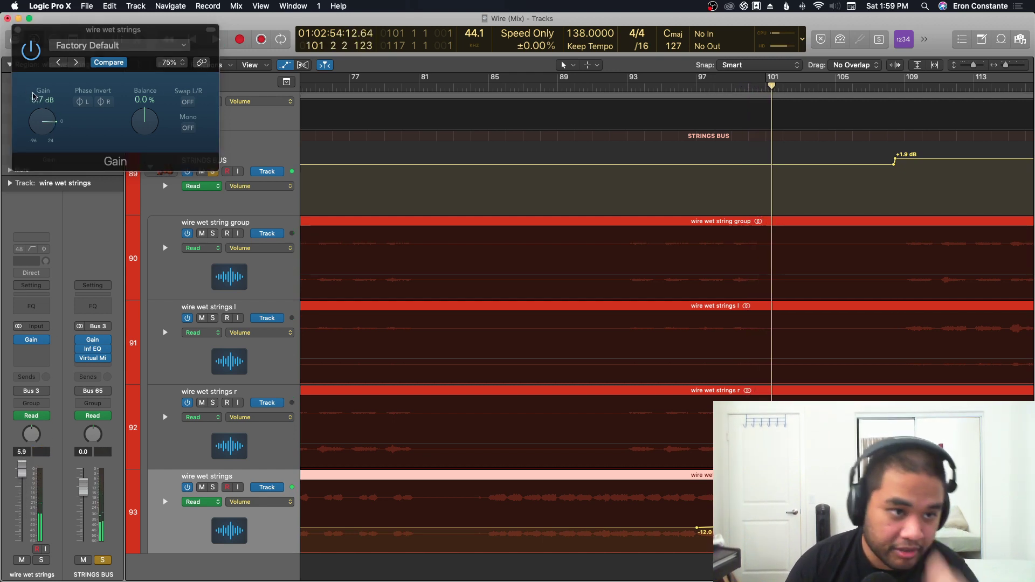
Reset the gain of the wire wet strings Gain plug-in to 0.0 dB and close the plug-in.
left_click(42, 121, "alt")
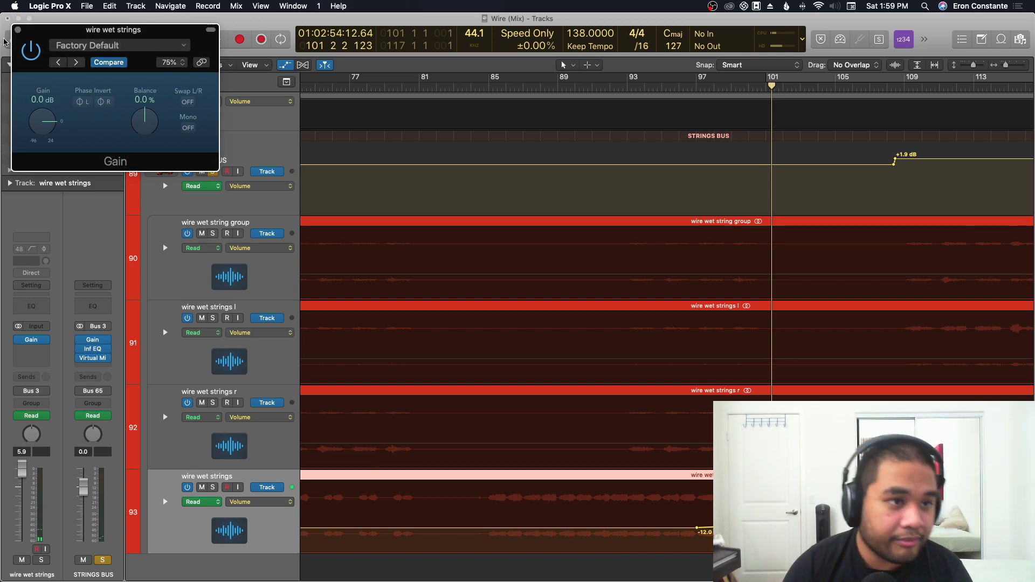
key("super+w")
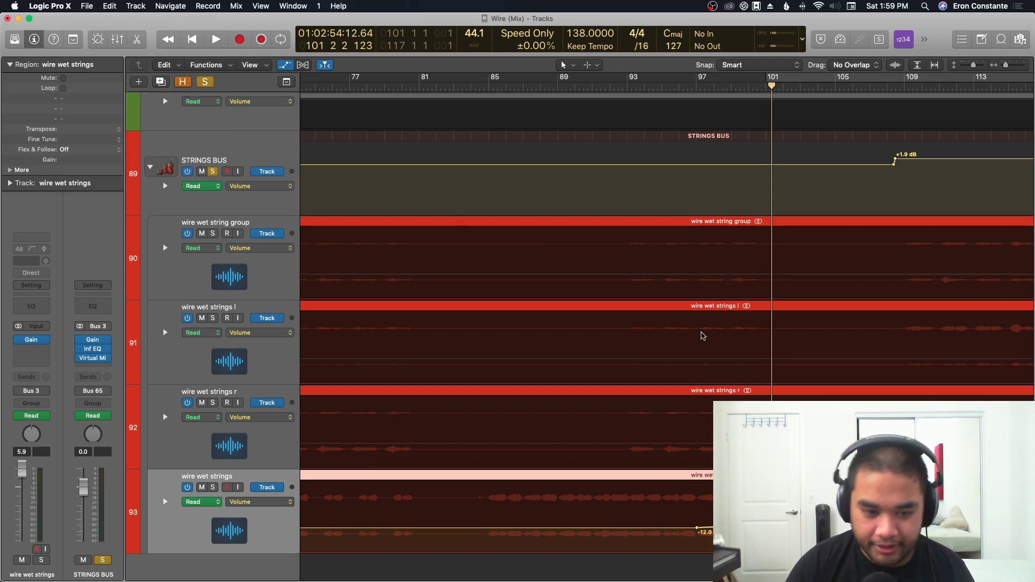
Unsolo the STRINGS BUS, hide the track automation, and play the full mix from bar 104.
key("z")
key("z")
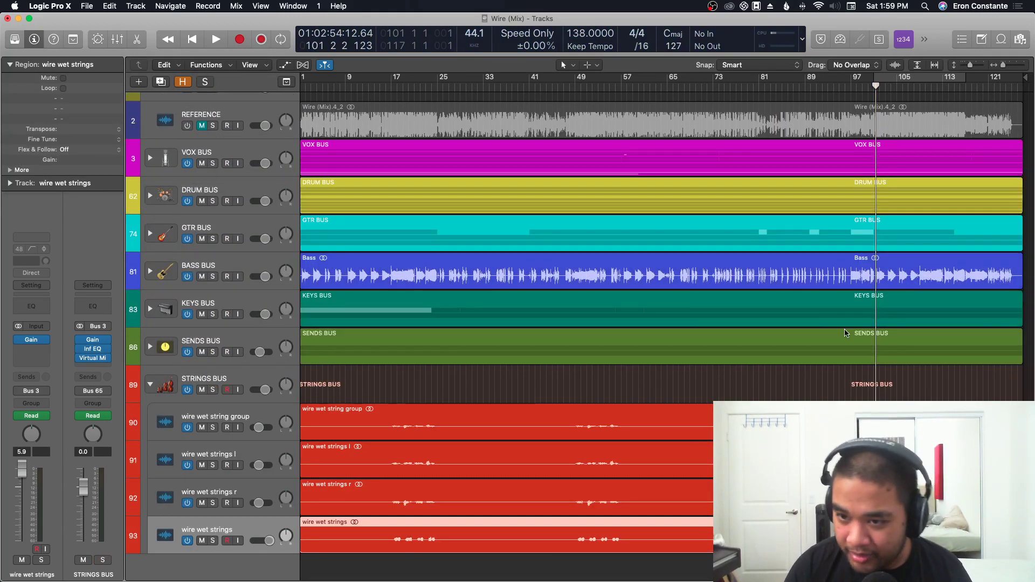
key("super+Down")
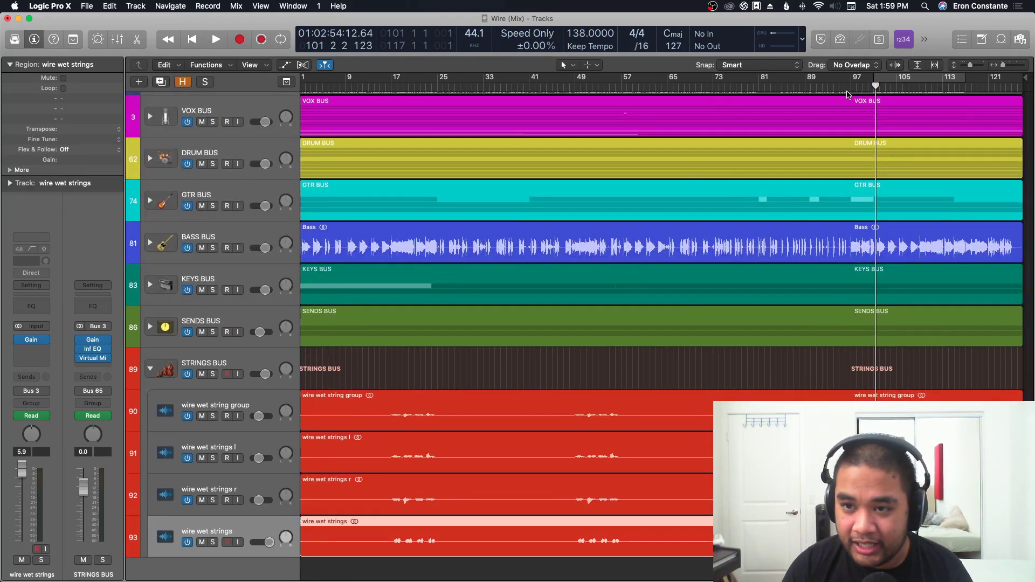
left_click(896, 88)
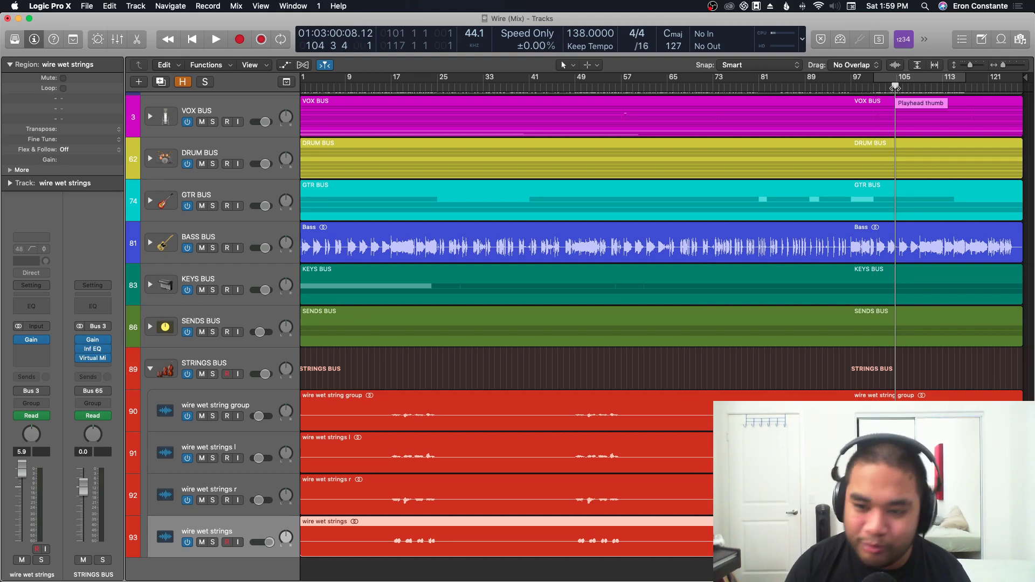
key("space")
key("super+Down")
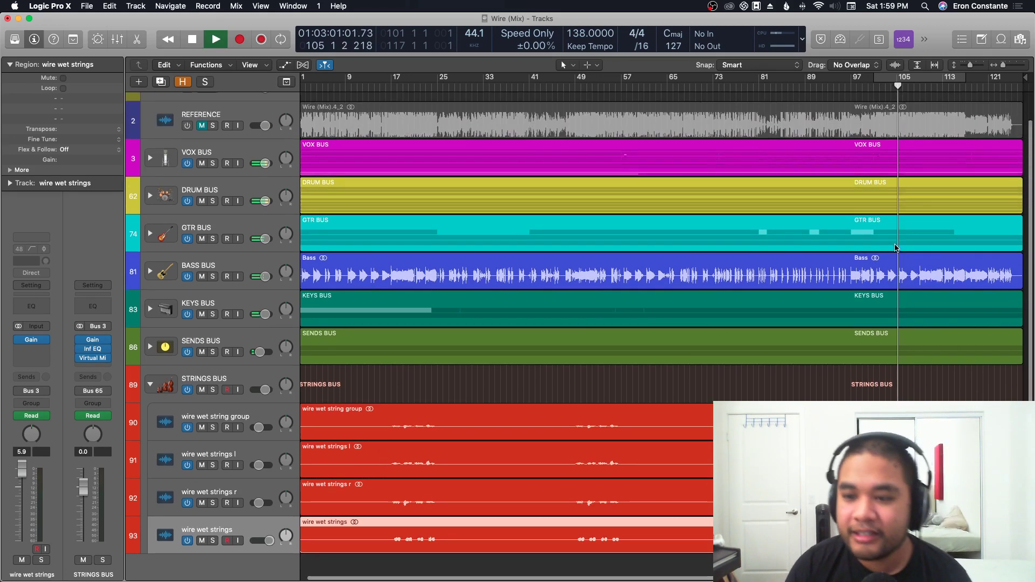
key("super+Up")
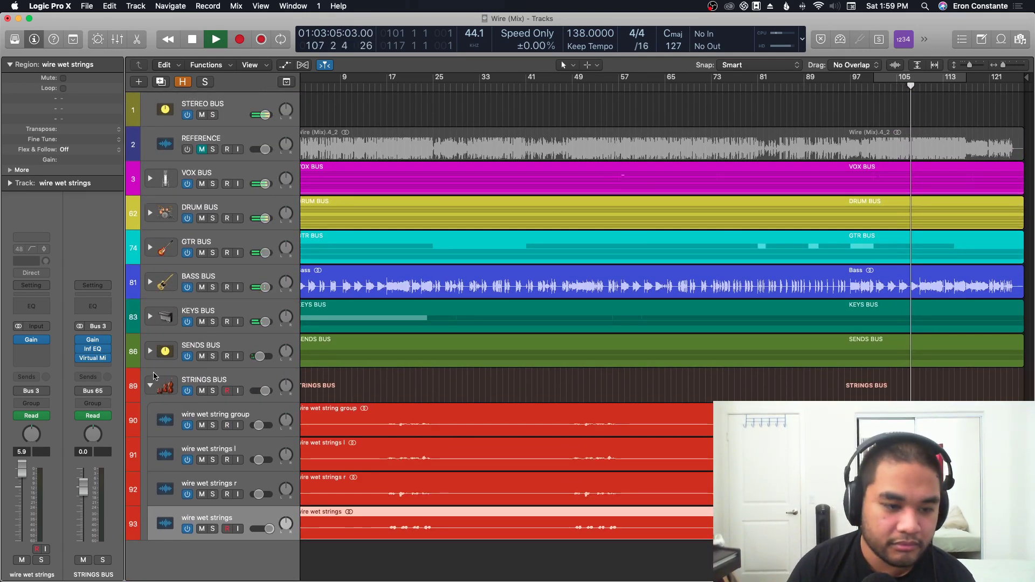
Collapse the STRINGS BUS stack and fit all the bus tracks in the arrangement while the mix plays.
left_click(150, 385)
key("super+Down")
key("super+Down")
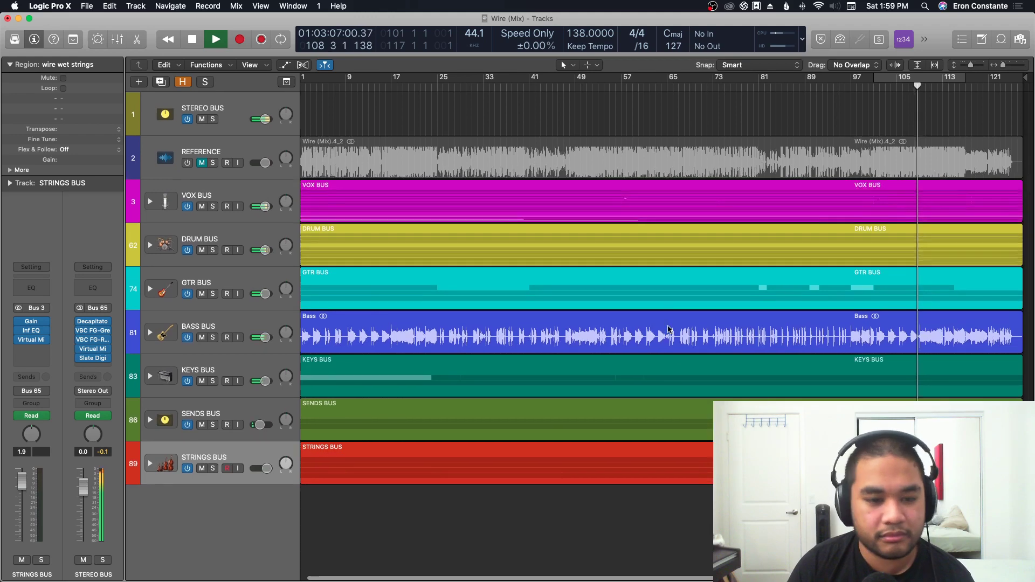
key("super+Up")
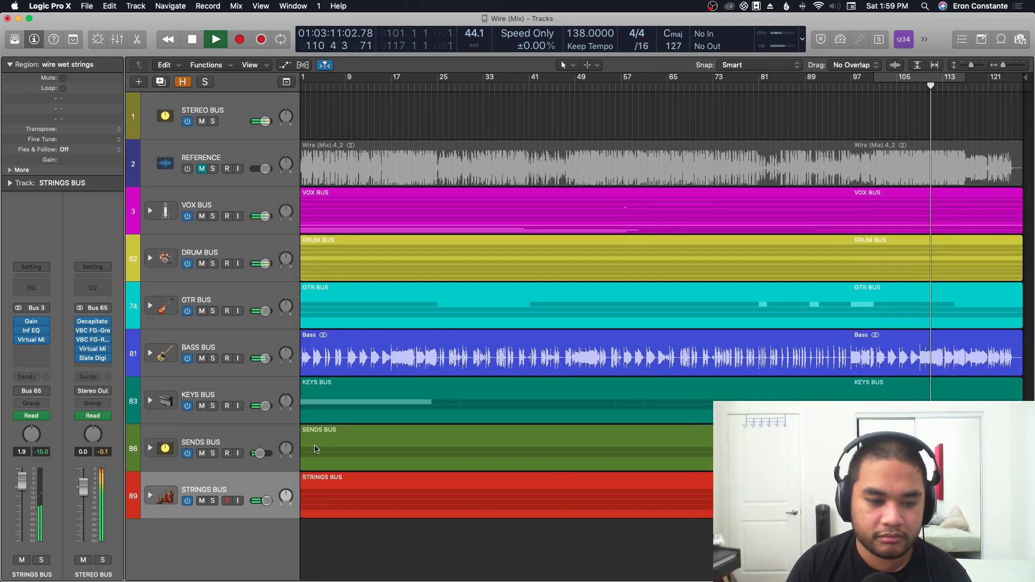
Expand the STRINGS, KEYS, BASS and GTR BUS stacks during playback to examine their individual tracks.
left_click(150, 495)
scroll(152, 495, "down", 2)
scroll(153, 494, "down", 3)
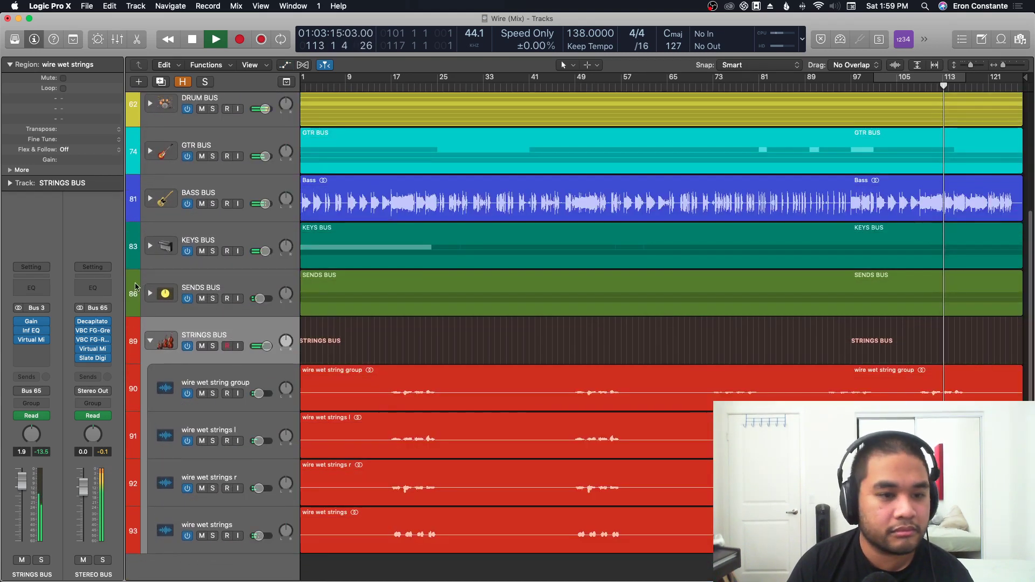
left_click(150, 246)
scroll(150, 232, "up", 1)
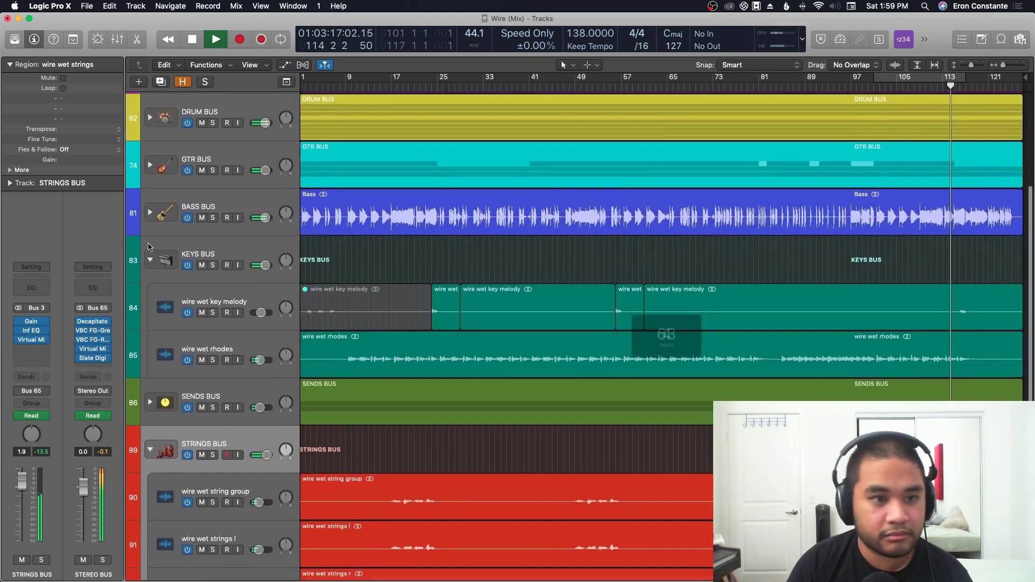
left_click(150, 214)
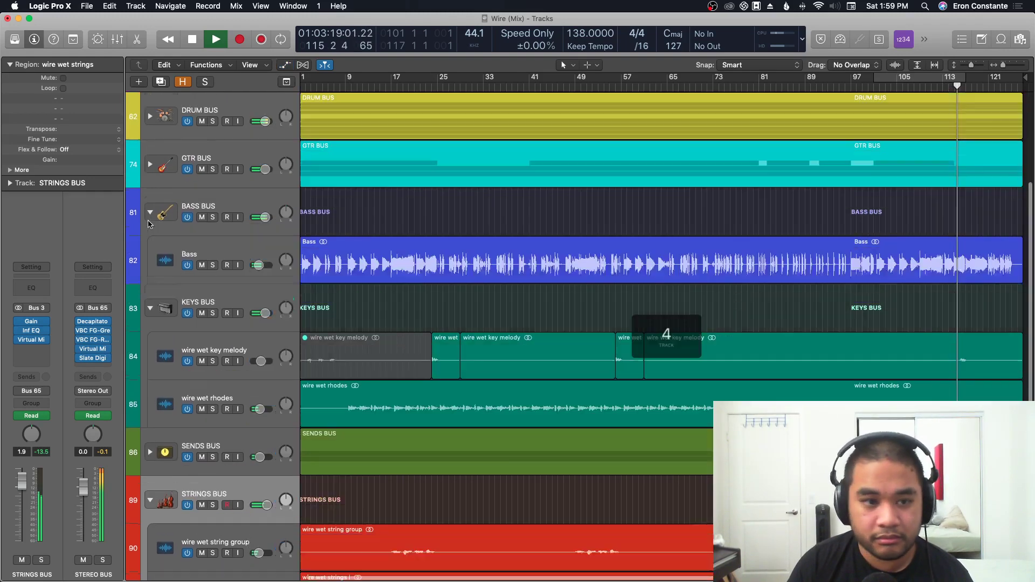
scroll(150, 211, "up", 1)
left_click(150, 190)
scroll(154, 253, "up", 3)
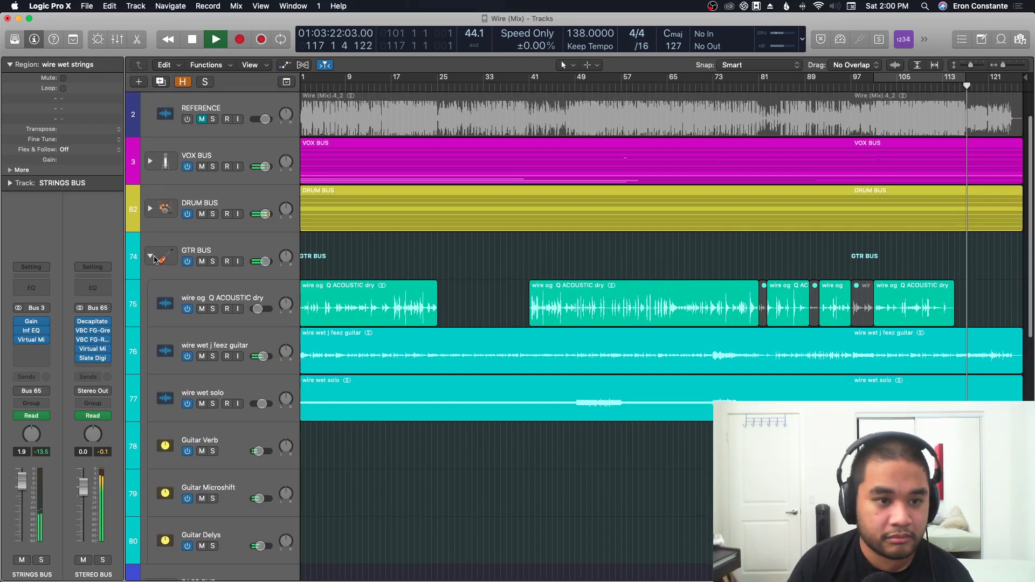
Collapse the GTR, BASS, KEYS and STRINGS BUS stacks again.
left_click(150, 257)
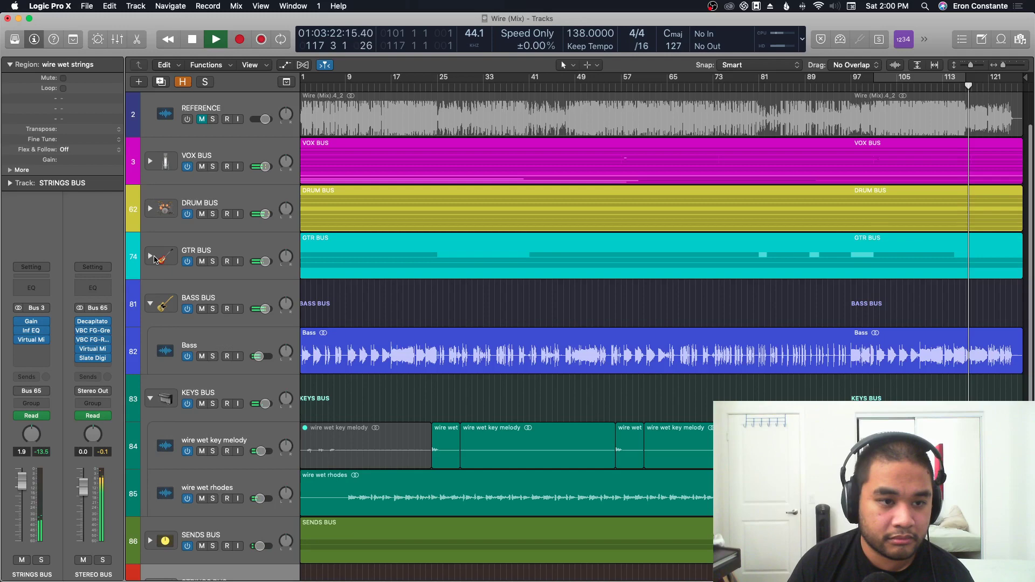
left_click(151, 304)
left_click(151, 350)
left_click(150, 445)
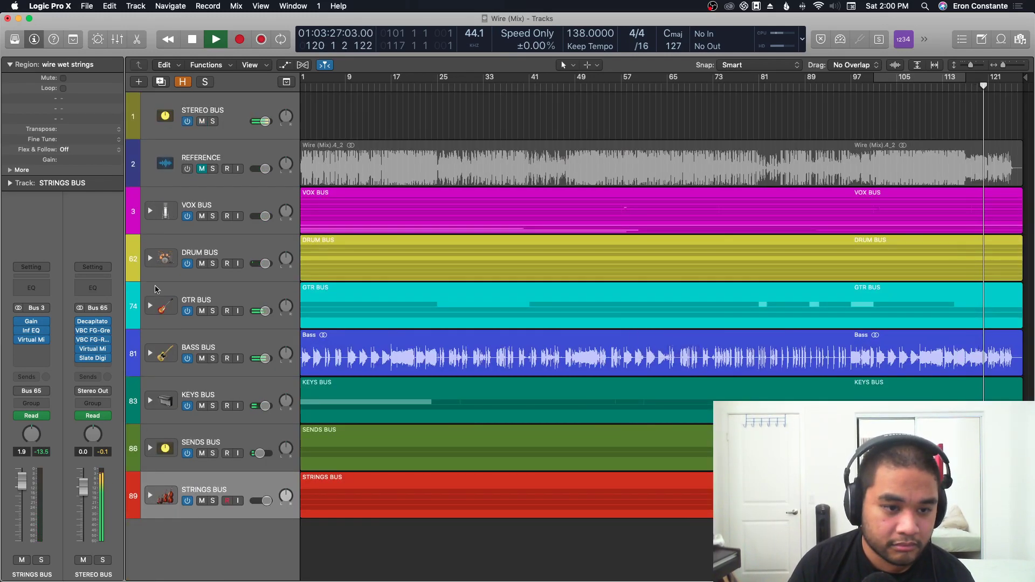
Expand the BASS BUS and GTR BUS stacks, inspect the guitar tracks' volume automation through the outro, and stop playback.
left_click(150, 353)
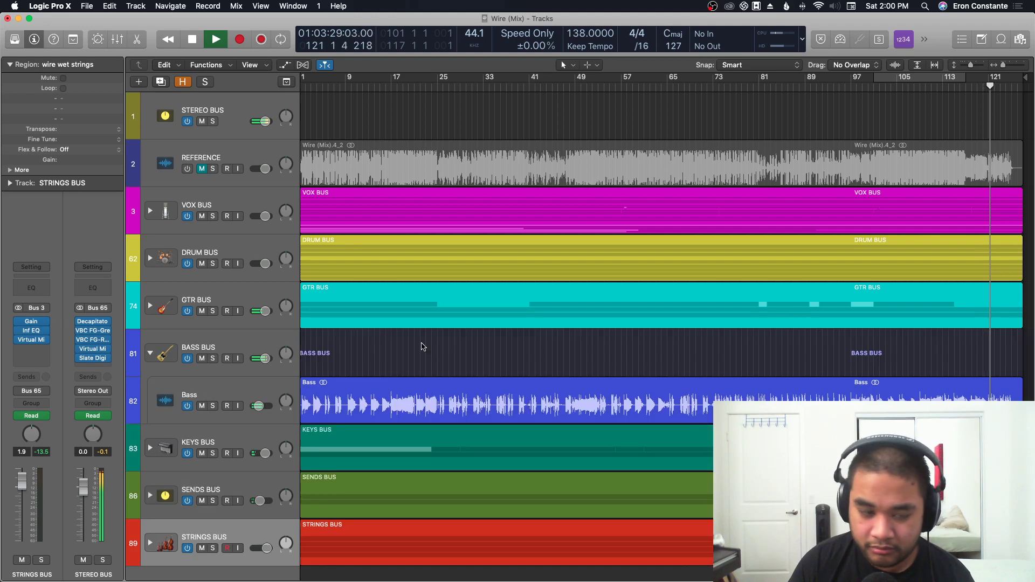
key("a")
key("a")
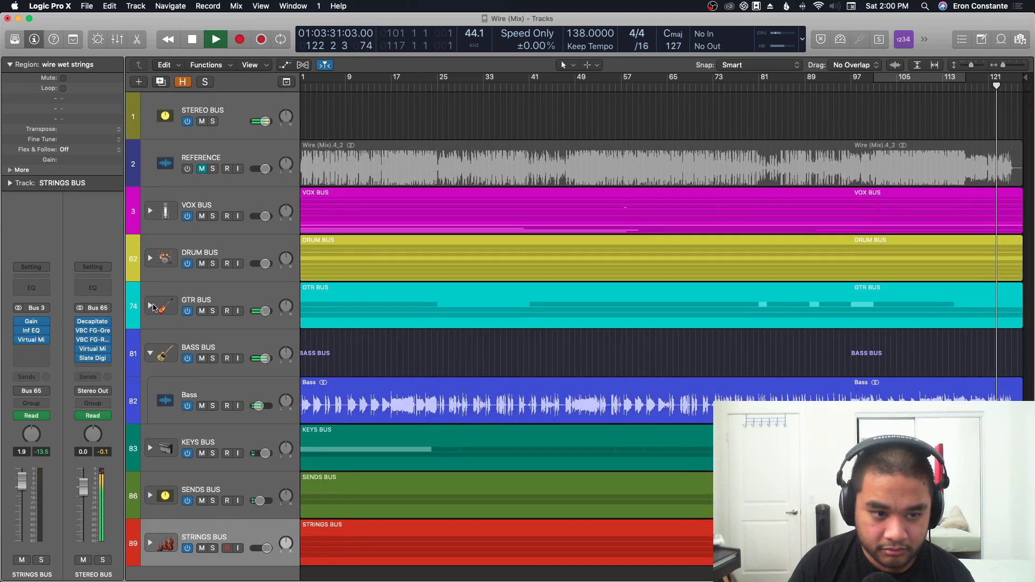
left_click(150, 303)
key("a")
scroll(162, 160, "down", 5)
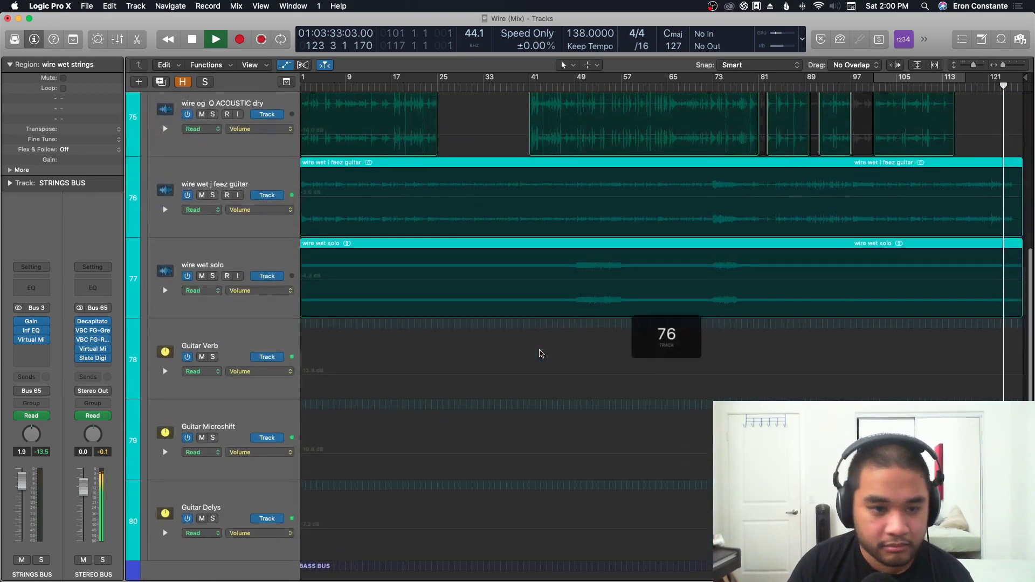
scroll(214, 353, "down", 3)
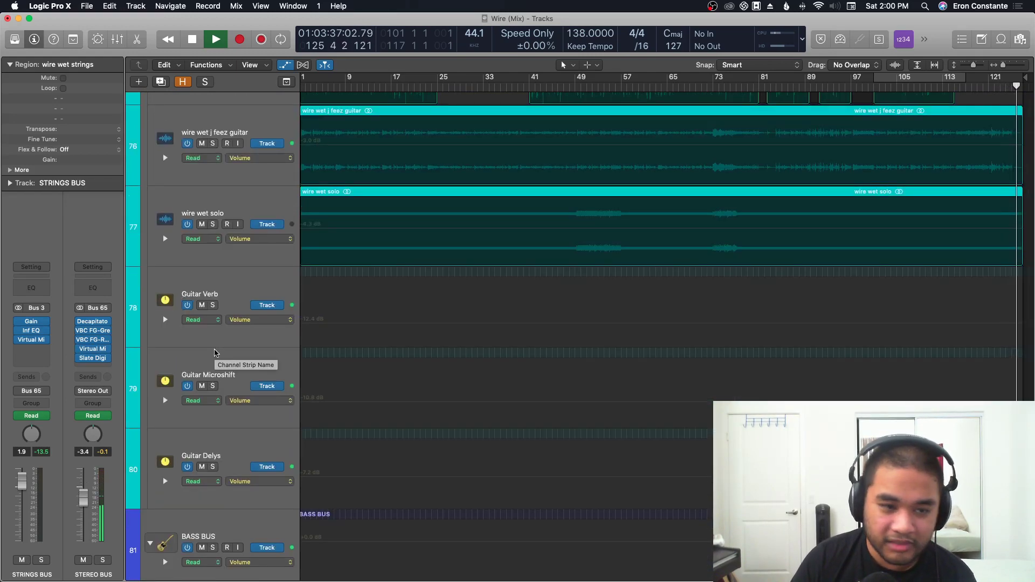
key("a")
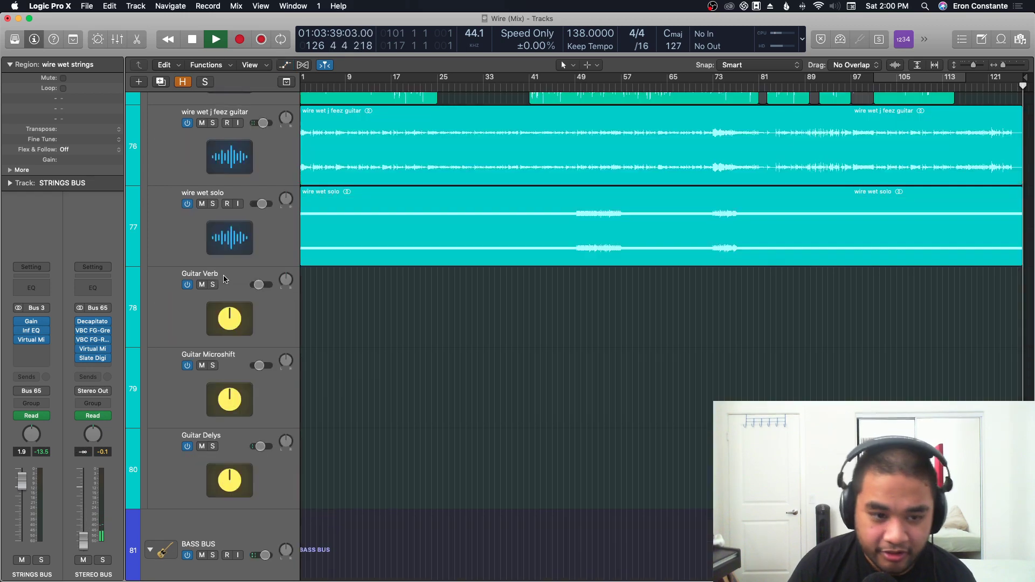
key("space")
Solo the Guitar Delys track and play it from just past the last acoustic guitar region.
left_click(242, 391)
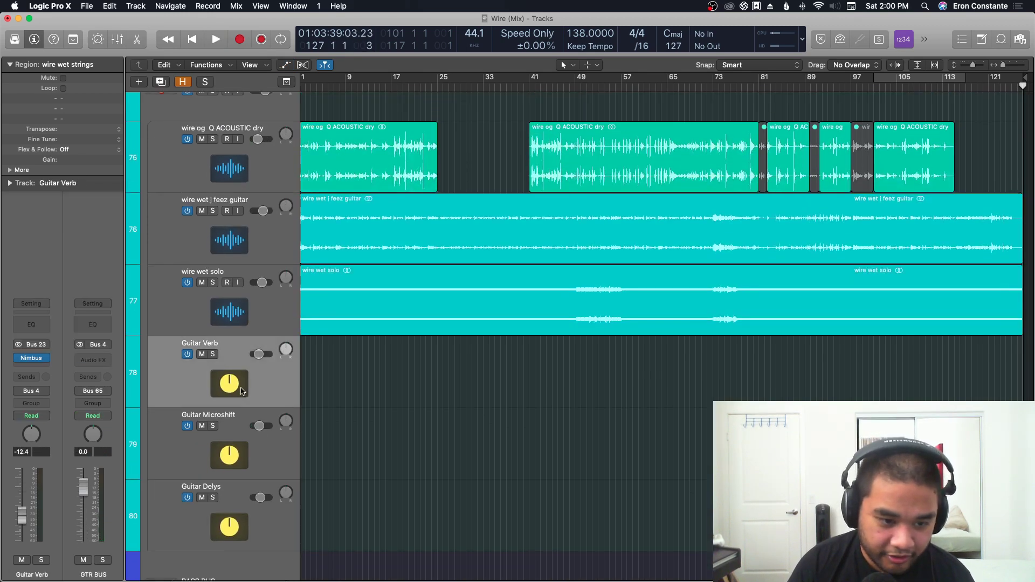
left_click(235, 519, "shift")
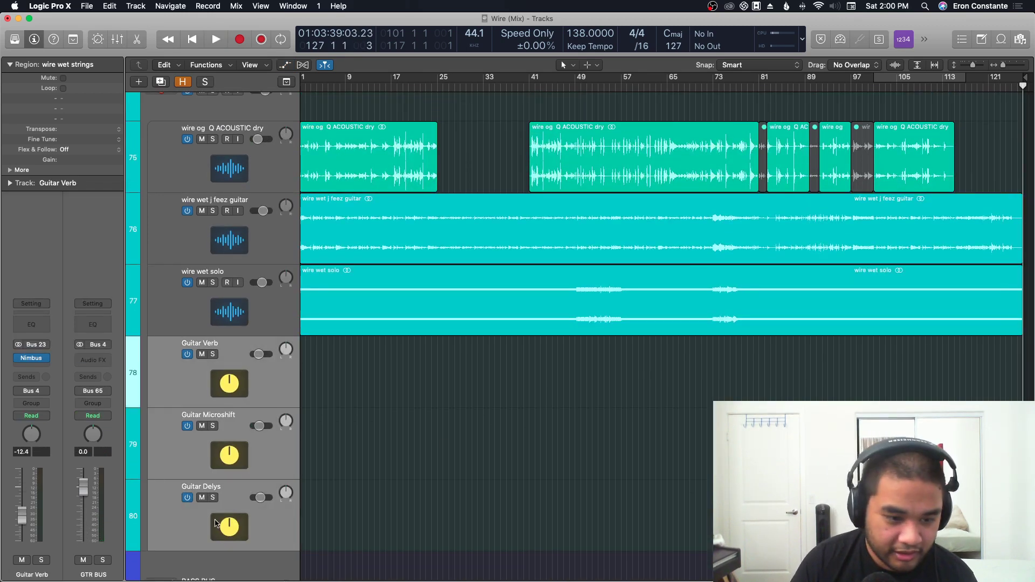
left_click(216, 523)
key("s")
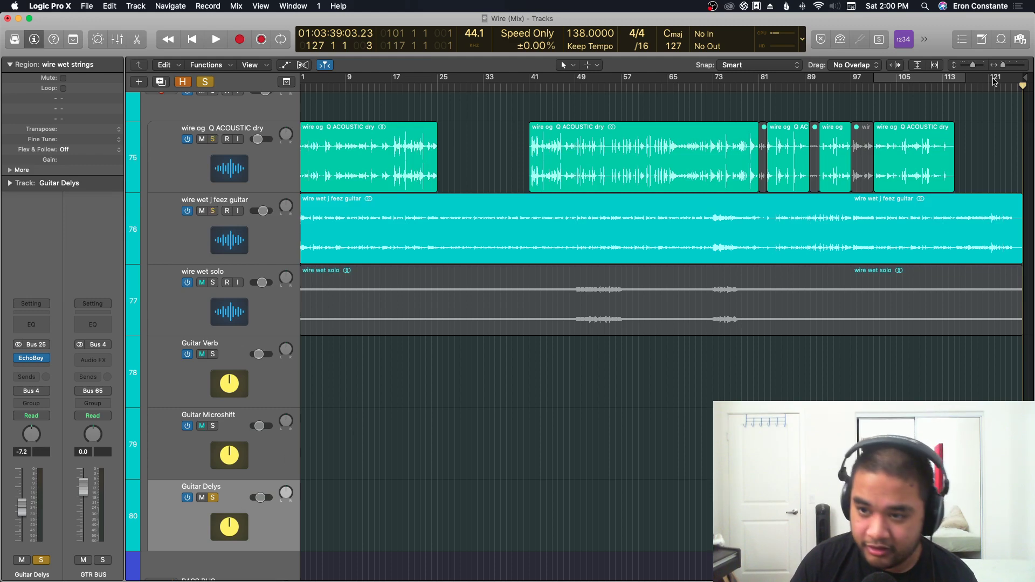
left_click(960, 87)
key("space")
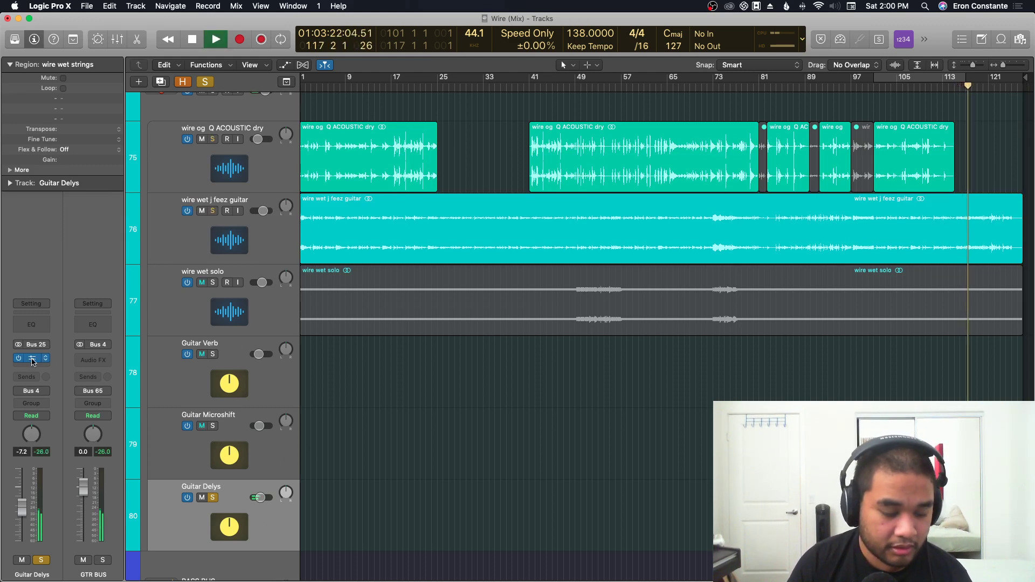
Open the EchoBoy plug-in on Guitar Delys to examine its delay settings, and stop playback.
left_click(30, 360)
left_click_drag(302, 52, 568, 52)
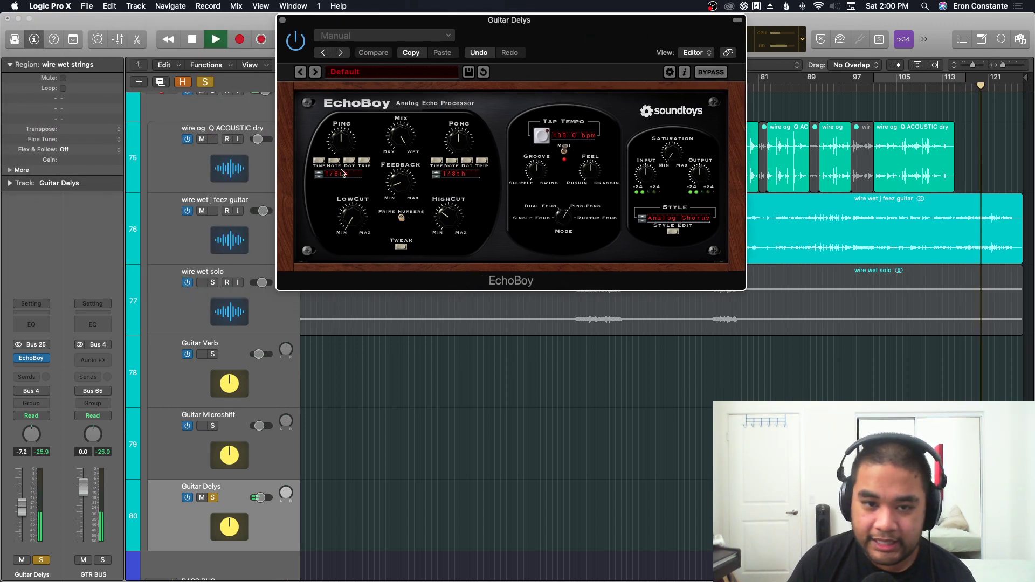
key("space")
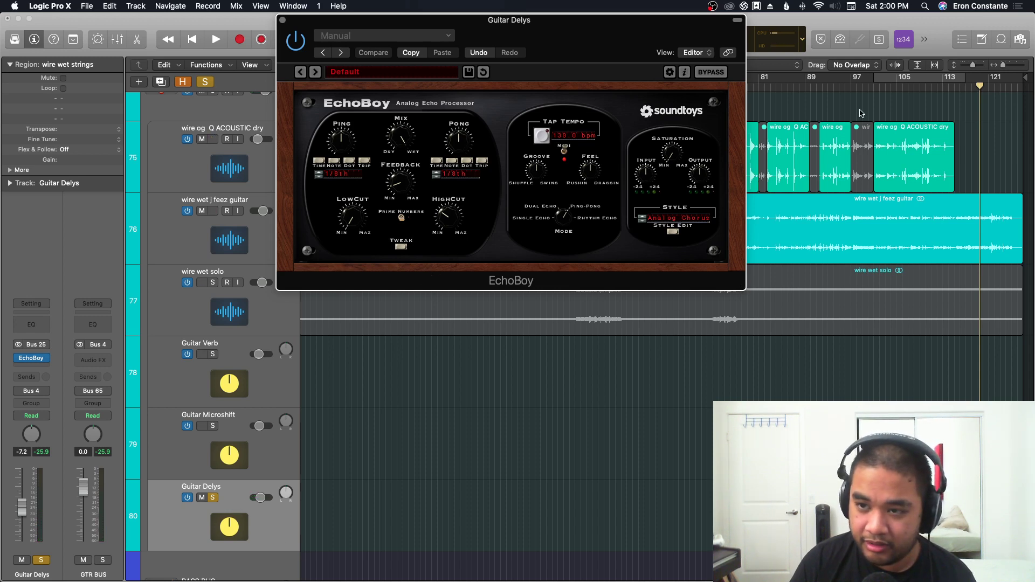
Play the soloed Guitar Delys from the end of the last acoustic region, add Guitar Microshift to the solo, and unsolo both.
left_click(953, 88)
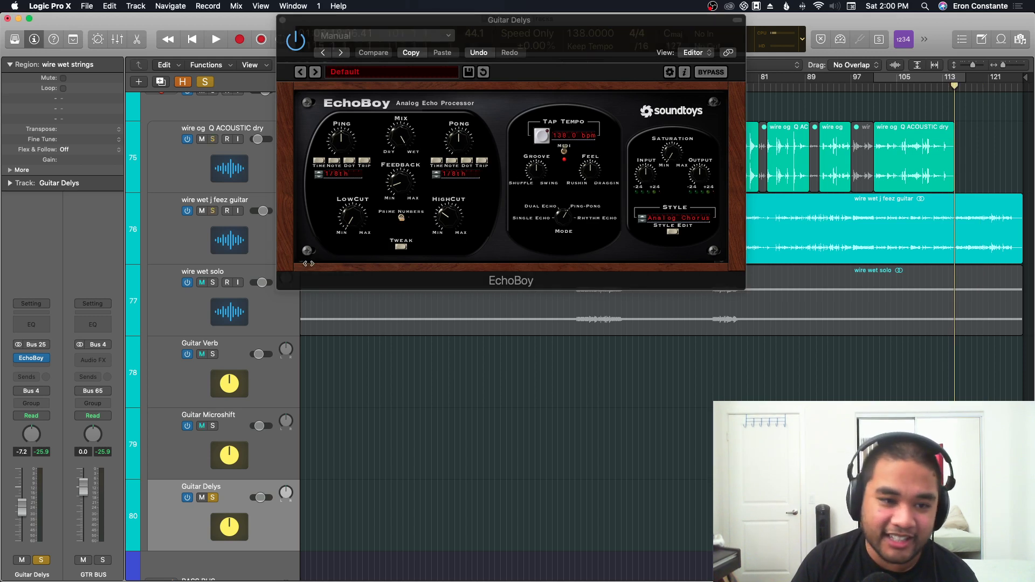
key("space")
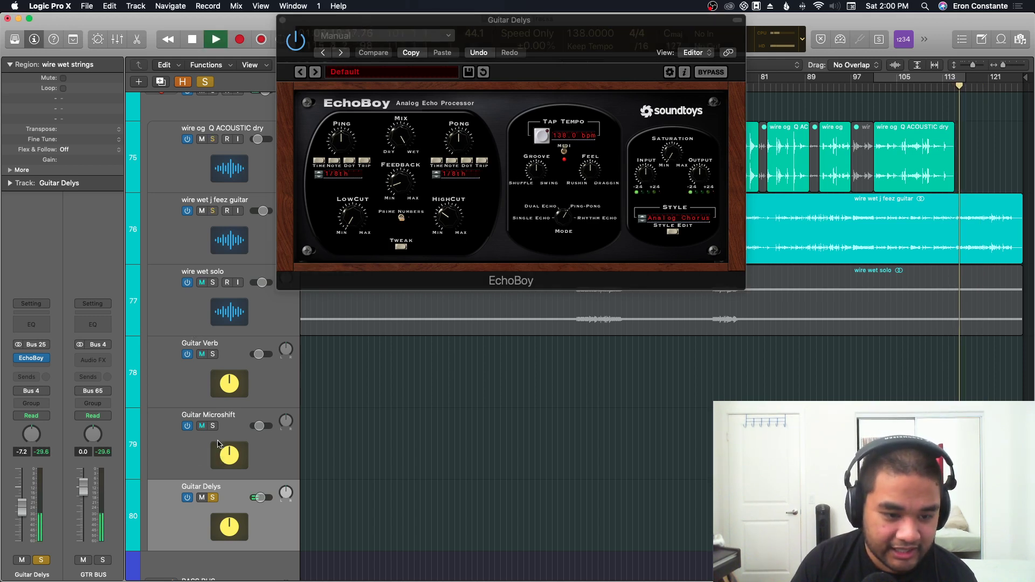
left_click(213, 426)
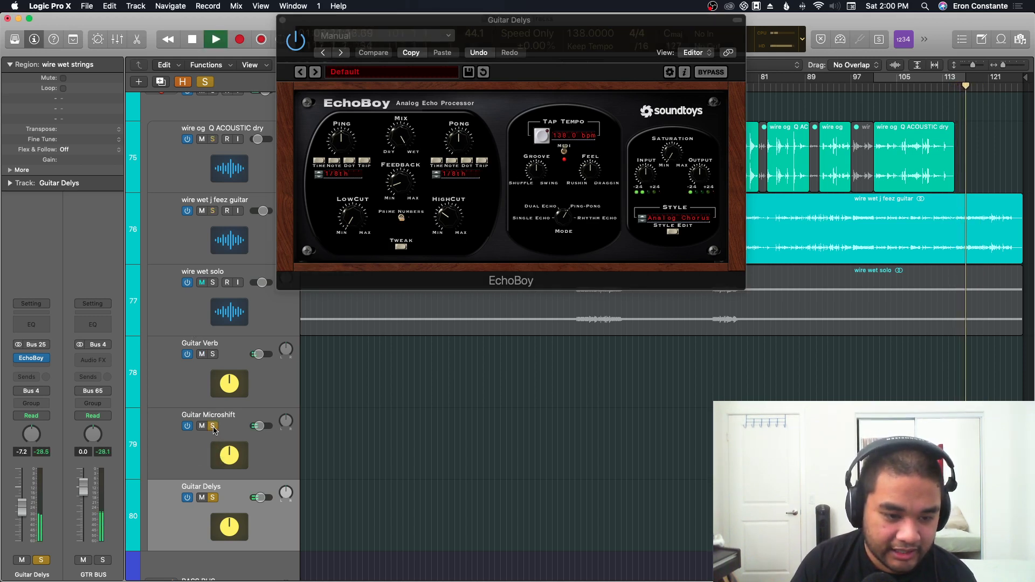
left_click(213, 426)
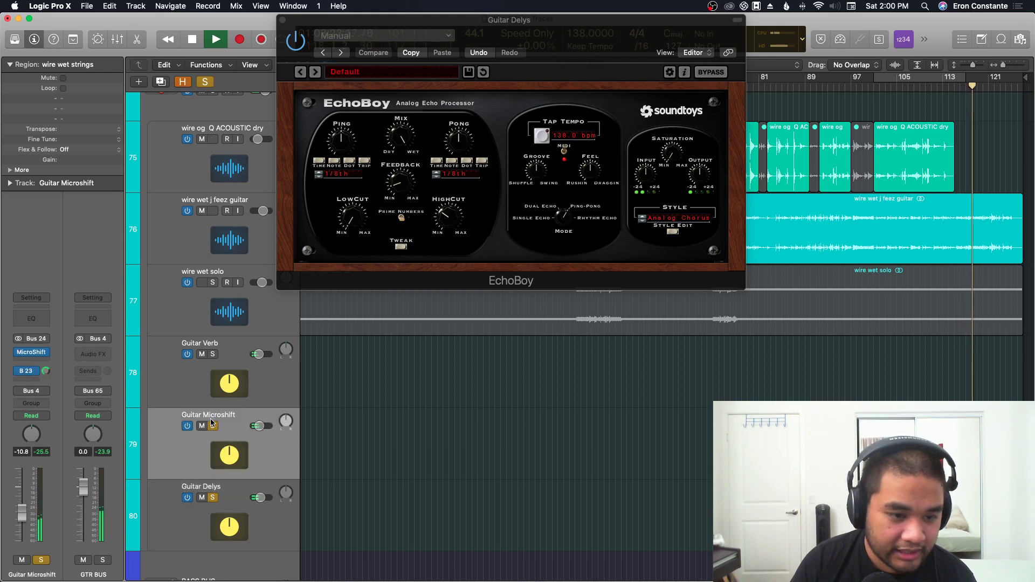
left_click(213, 497)
key("space")
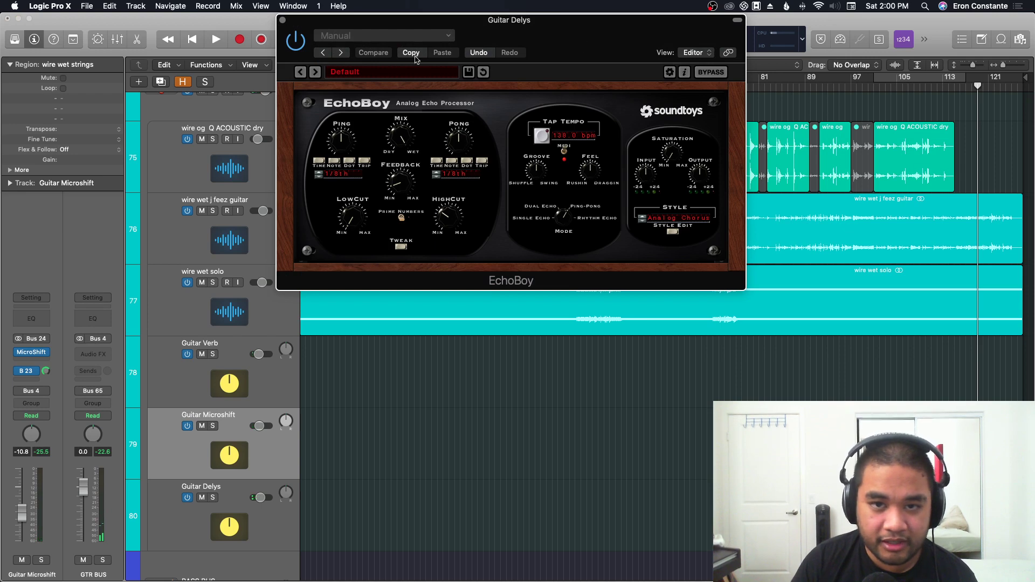
Close the EchoBoy plug-in and collapse the GTR BUS stack.
key("cmd+w")
key("cmd+Up")
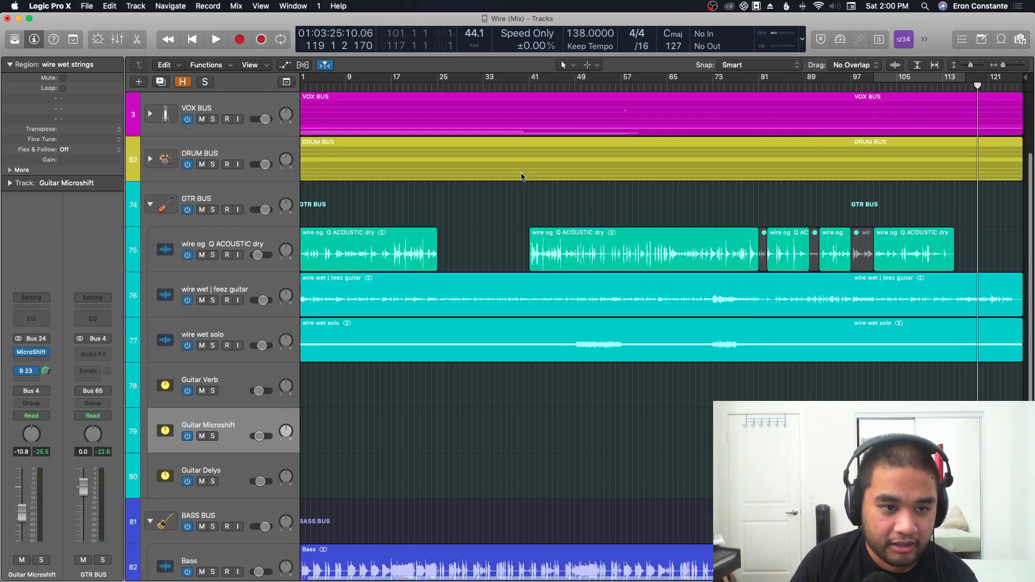
left_click(150, 204)
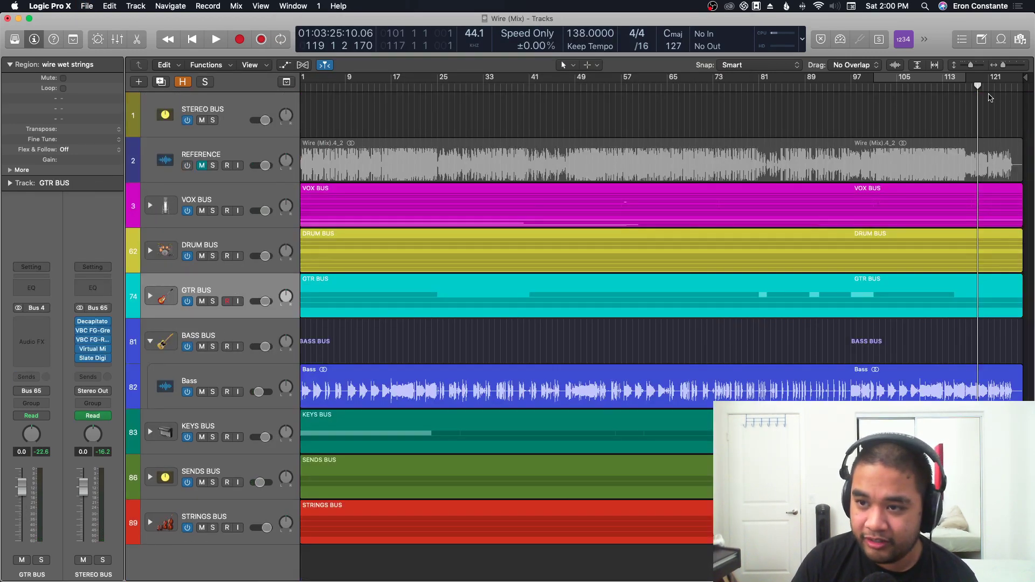
Play the outro from bar 119 to the end of the song, briefly viewing the tracks inside the GTR BUS stack.
key("space")
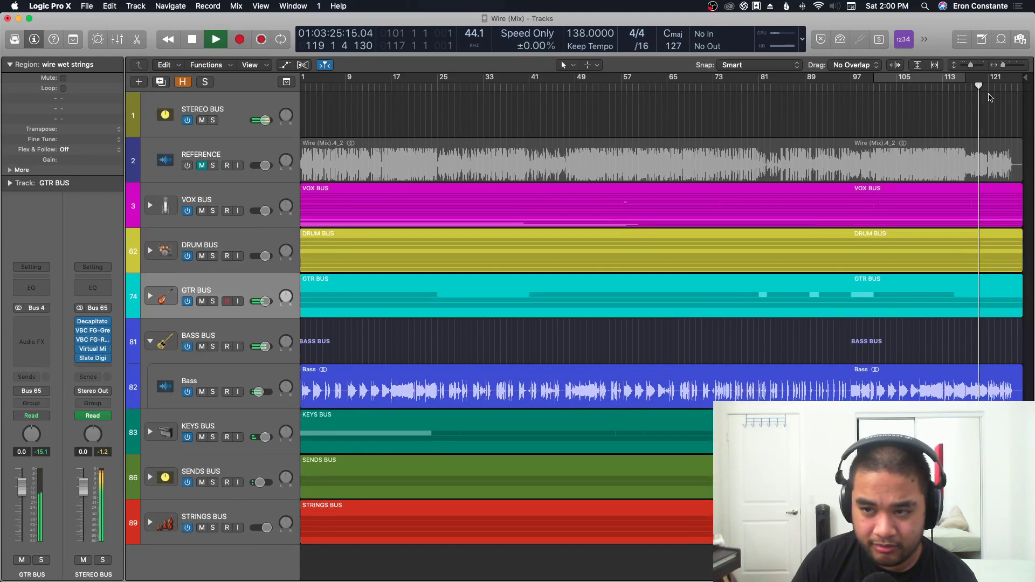
left_click(151, 296)
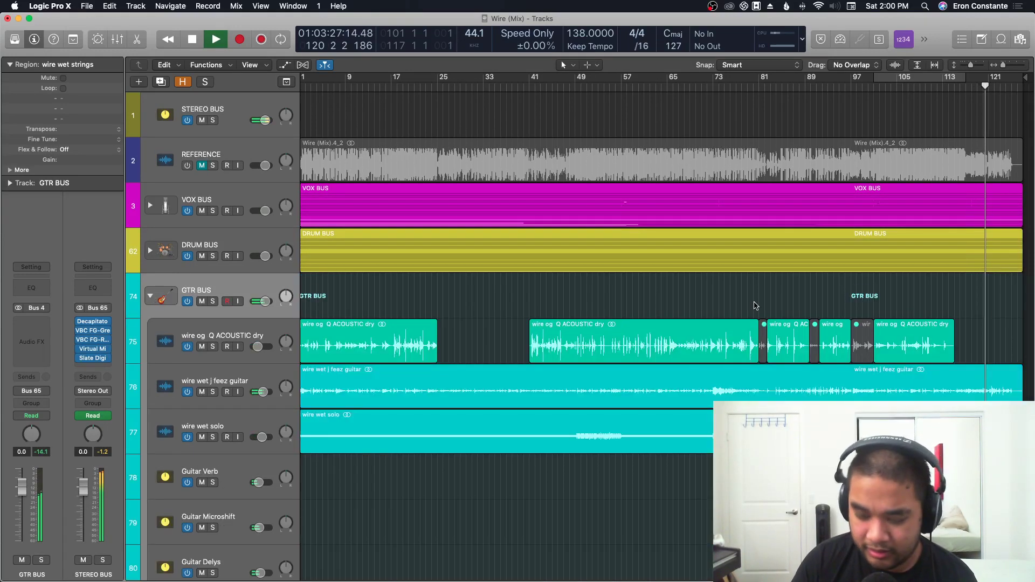
key("space")
key("space")
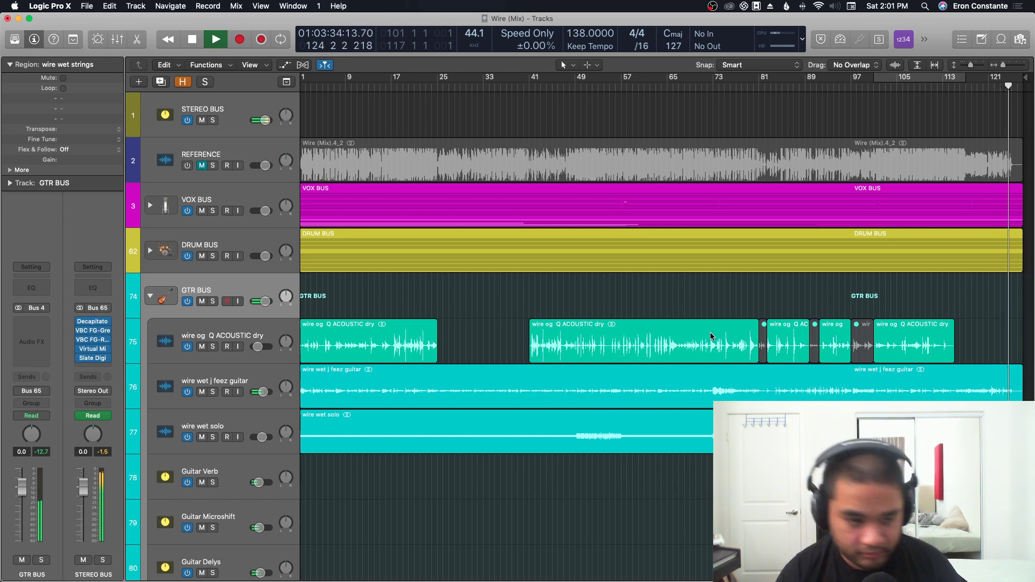
left_click(151, 297)
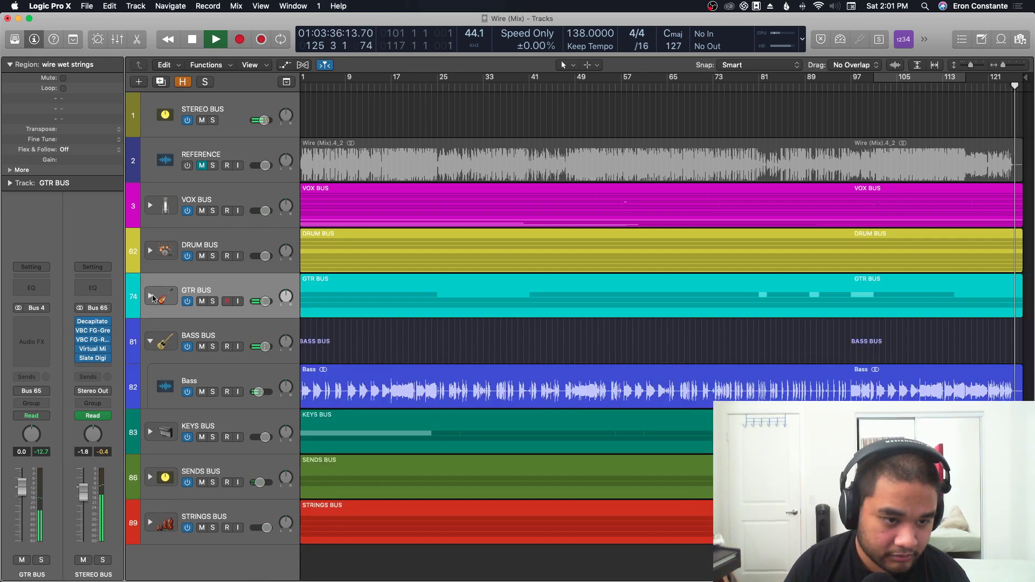
key("space")
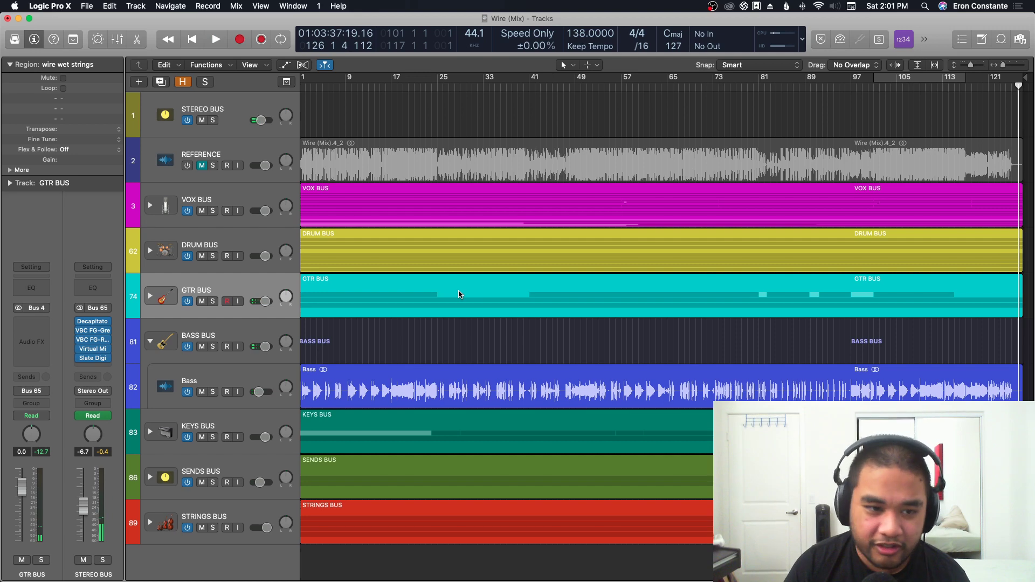
Open the Virtual Mix Rack on DRUM BUS to examine its Virtual Mixbuss settings, return to the song start, and close the plug-in.
left_click(253, 240)
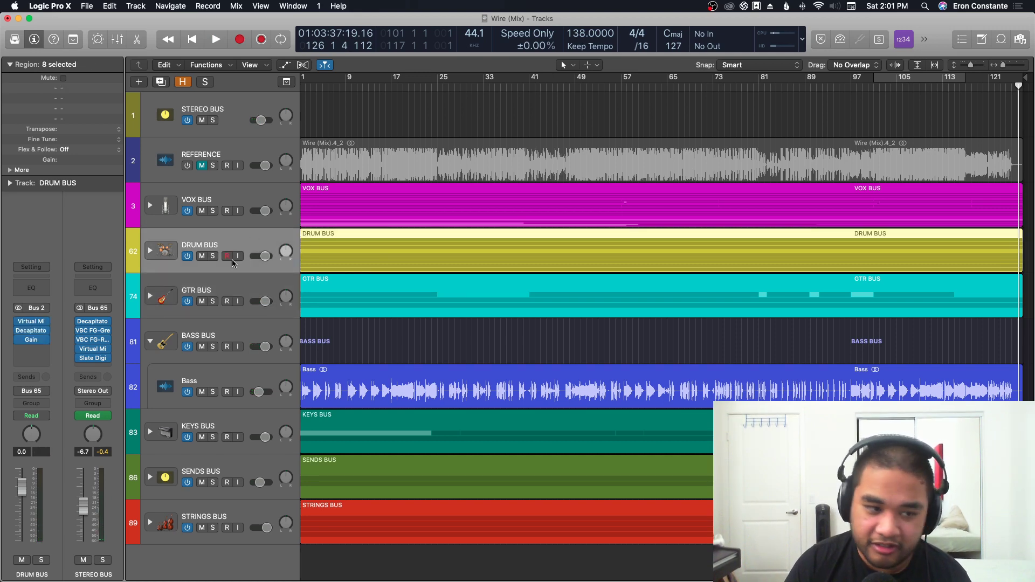
key("super+Down")
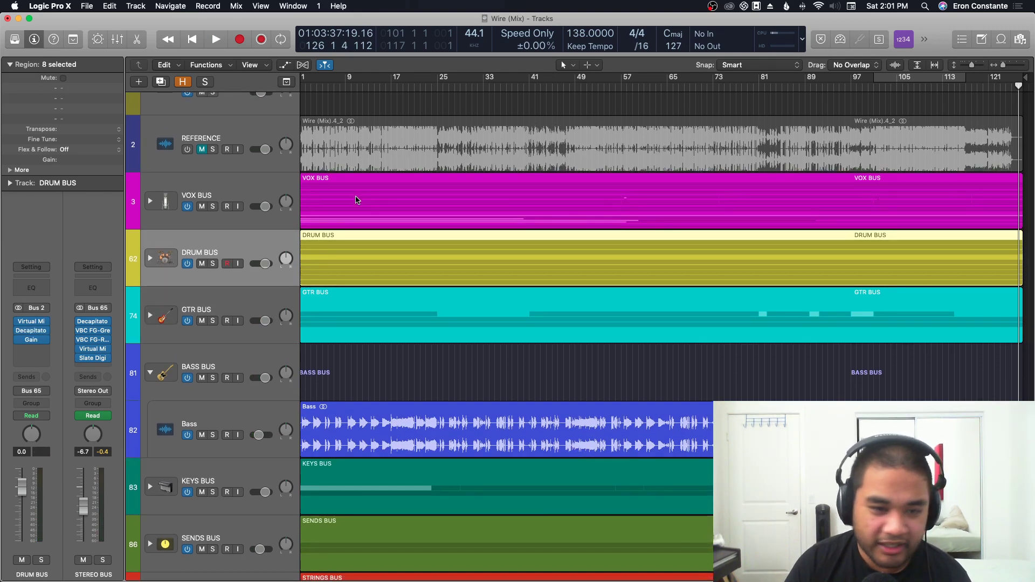
scroll(492, 170, "left", 2)
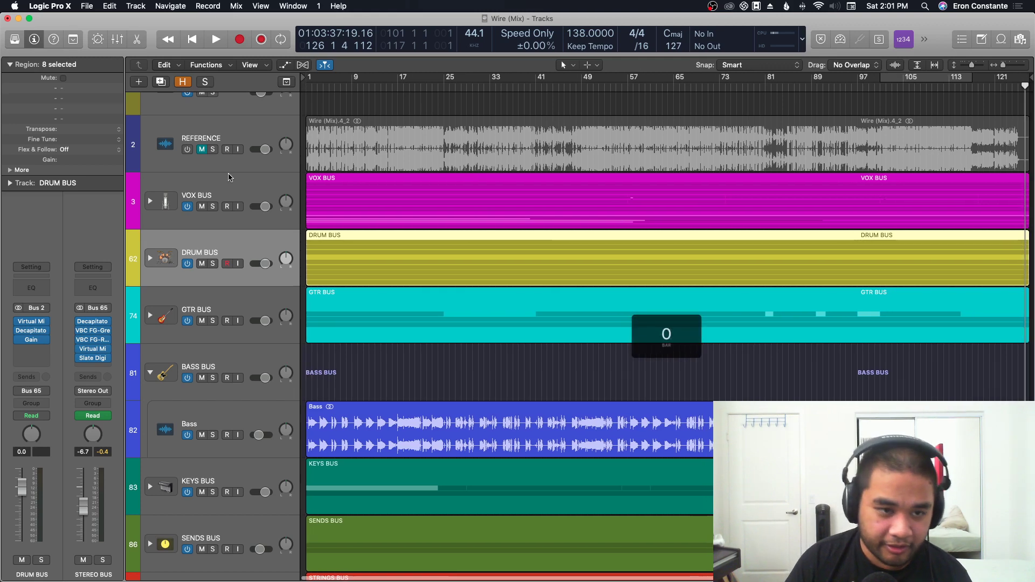
left_click(221, 220)
left_click(221, 240)
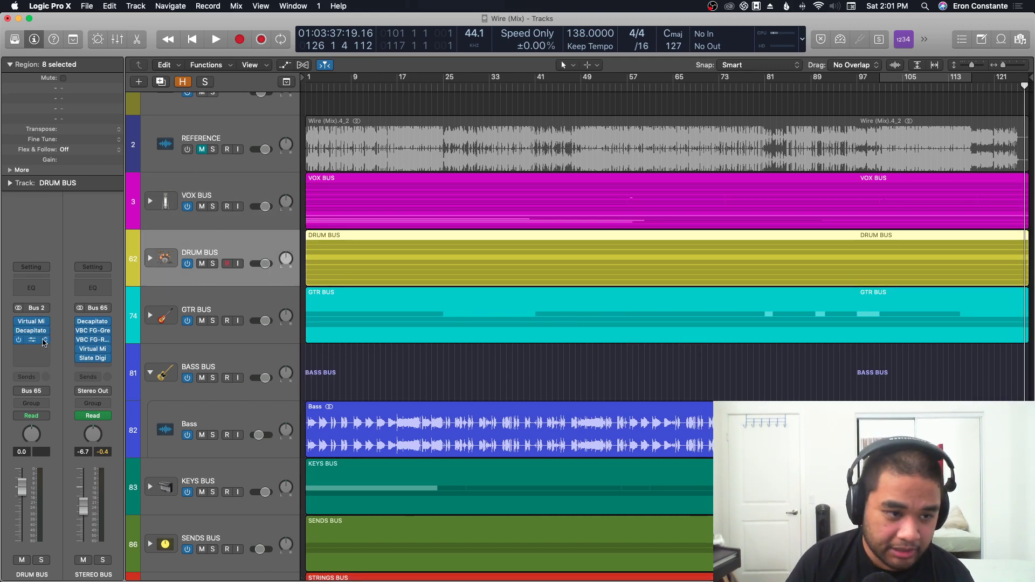
left_click(32, 323)
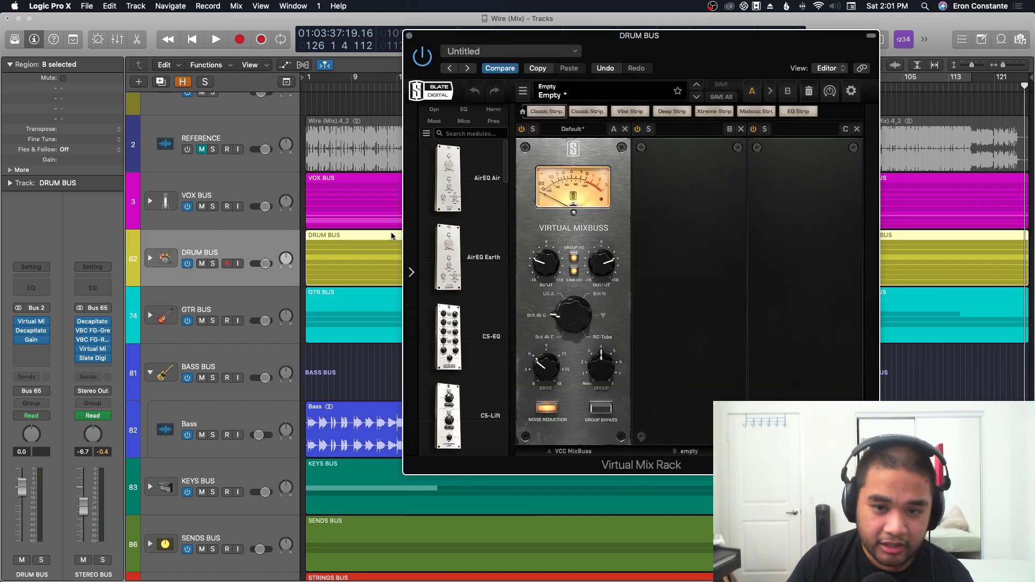
key("Return")
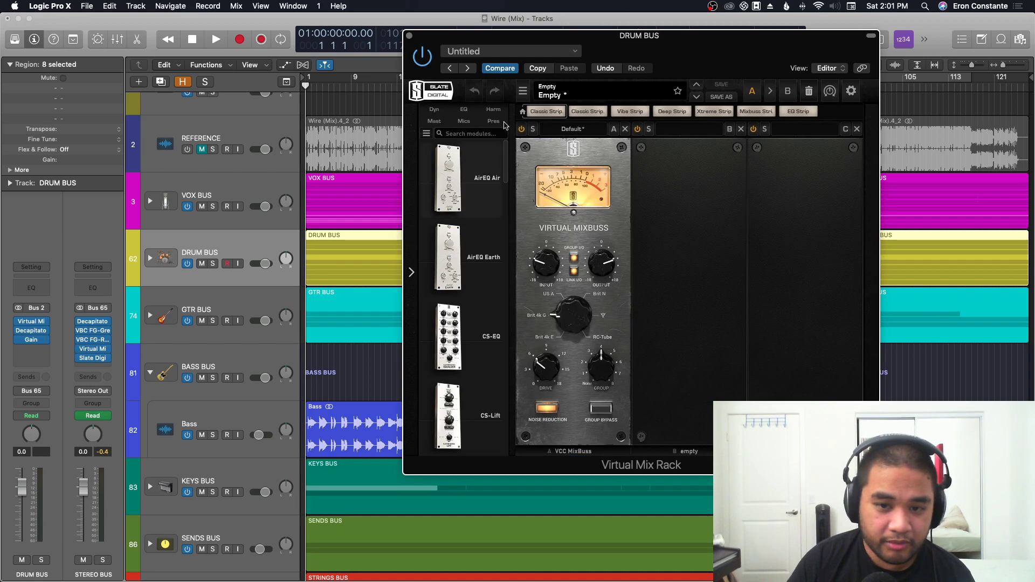
left_click(409, 37)
left_click(36, 322)
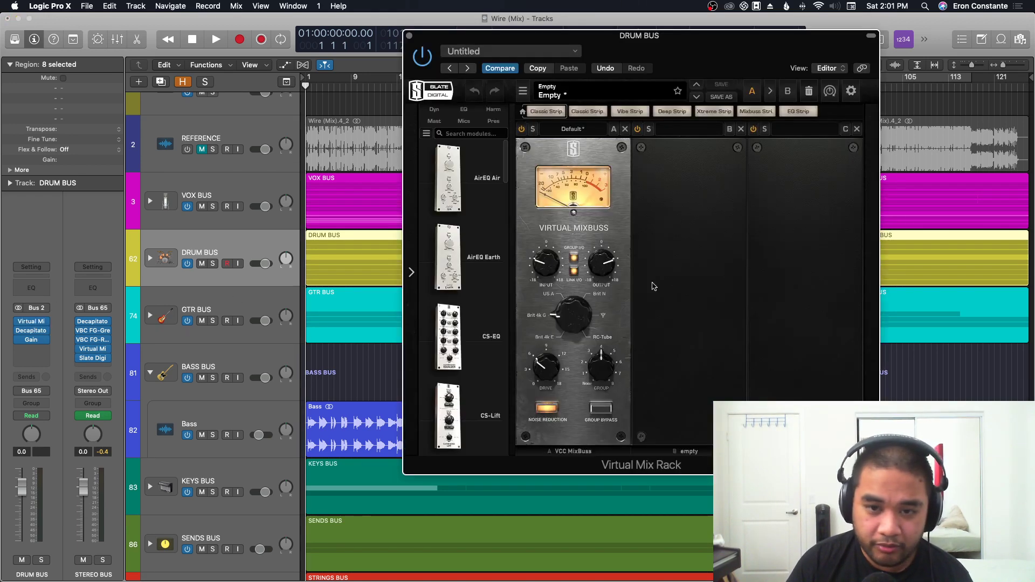
left_click_drag(639, 39, 434, 39)
left_click(282, 33)
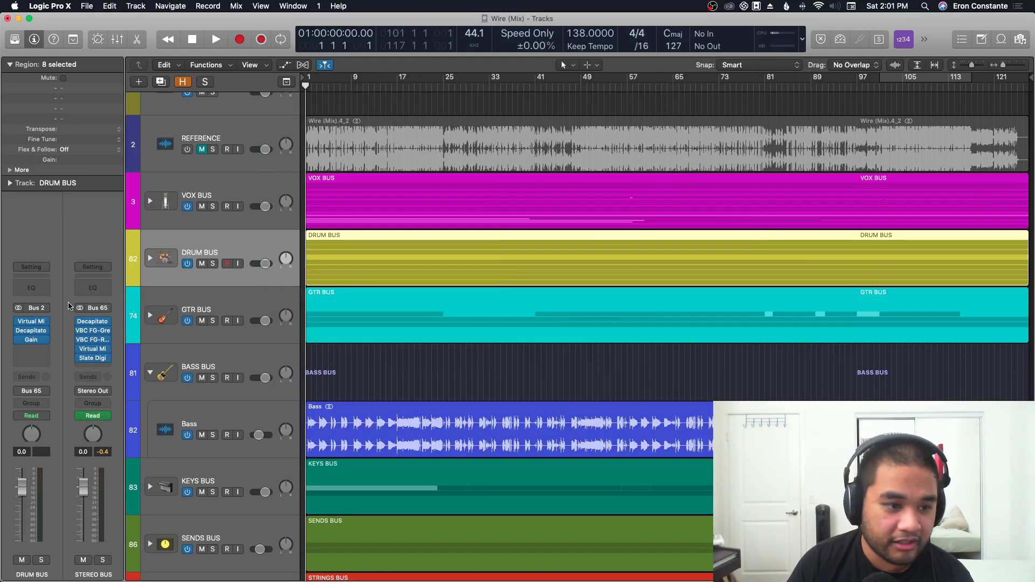
Open the Decapitator on DRUM BUS to examine its saturation settings, and close it.
left_click(33, 333)
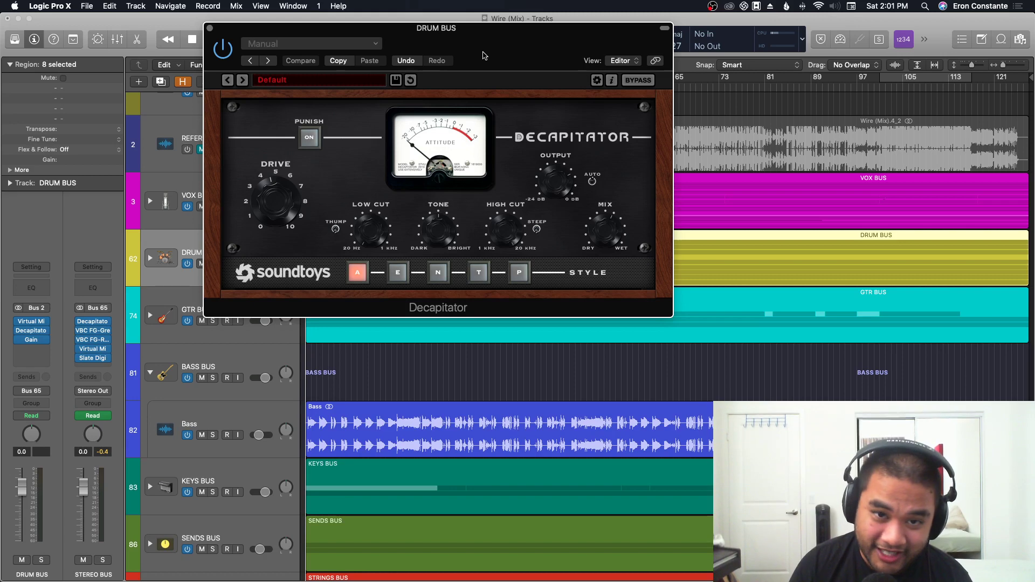
key("super+w")
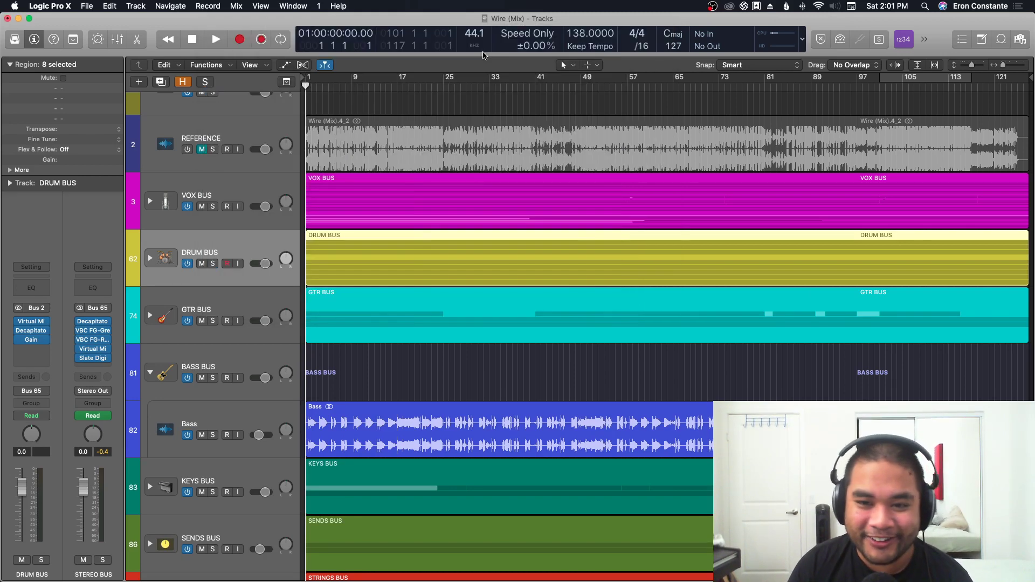
key("super+Up")
key("super+Up")
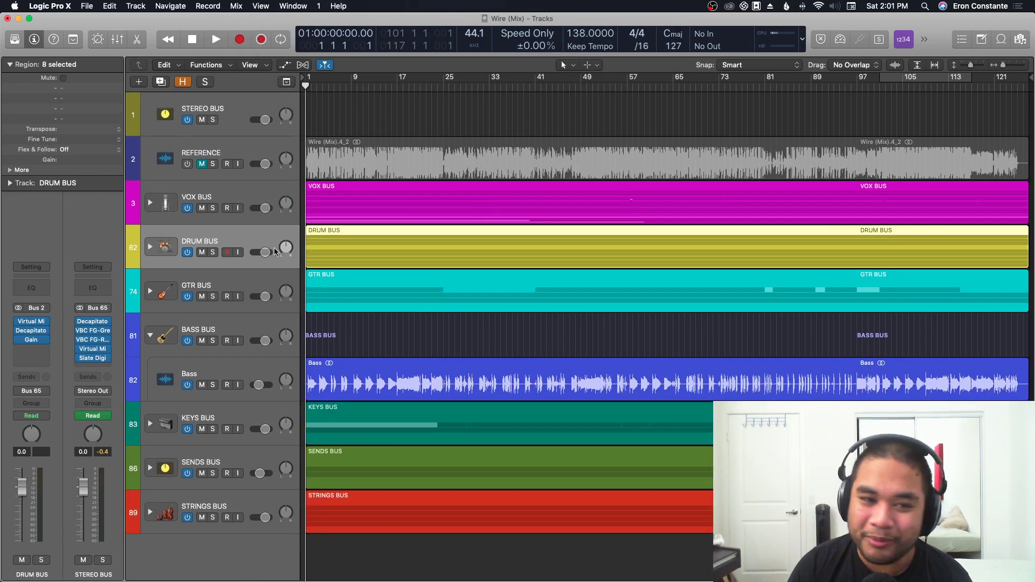
Open the Virtual Mix Rack on VOX BUS to examine its AirEQ Air module.
left_click(242, 202)
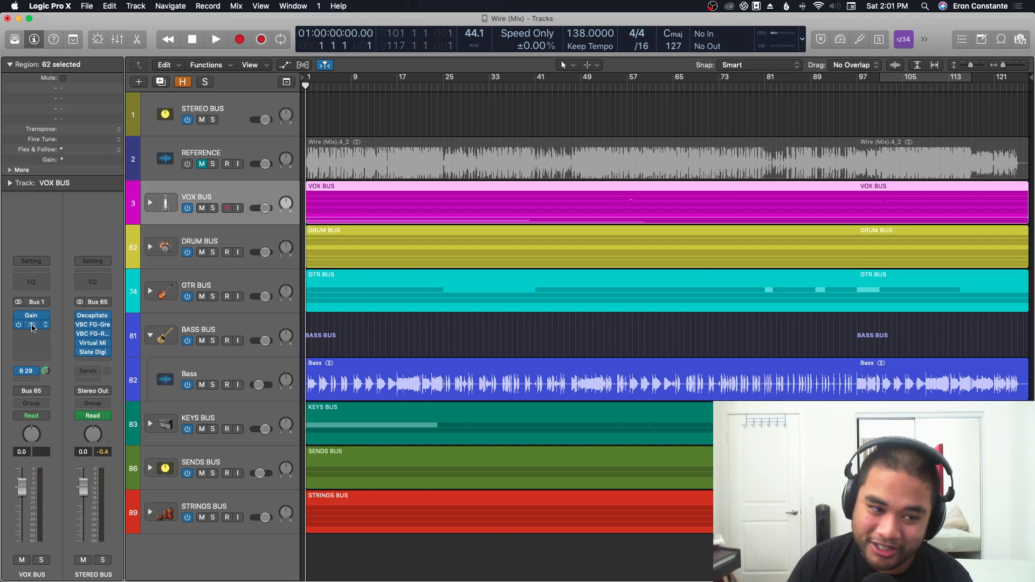
left_click(31, 326)
left_click_drag(300, 24, 772, 52)
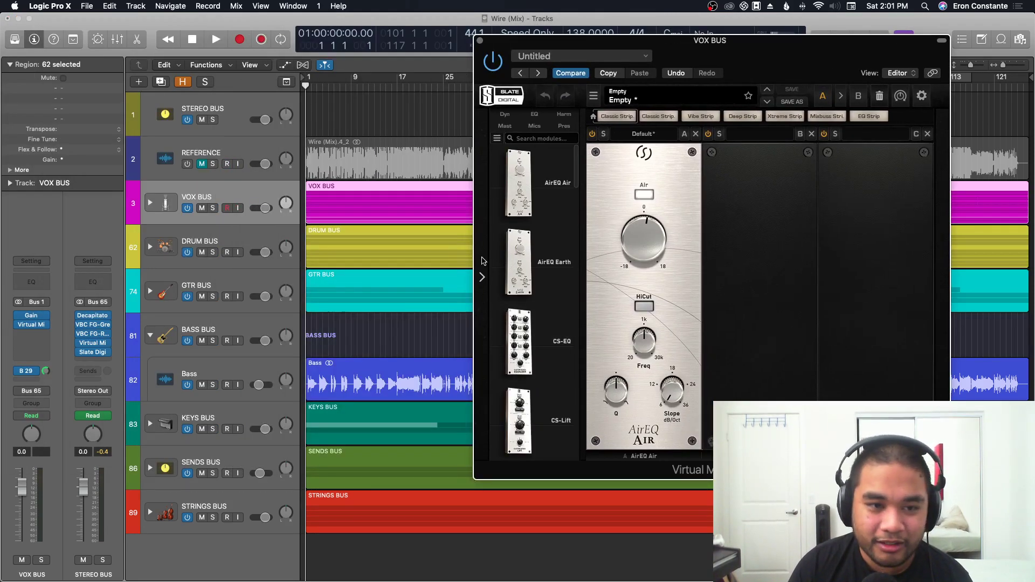
key("super+Down")
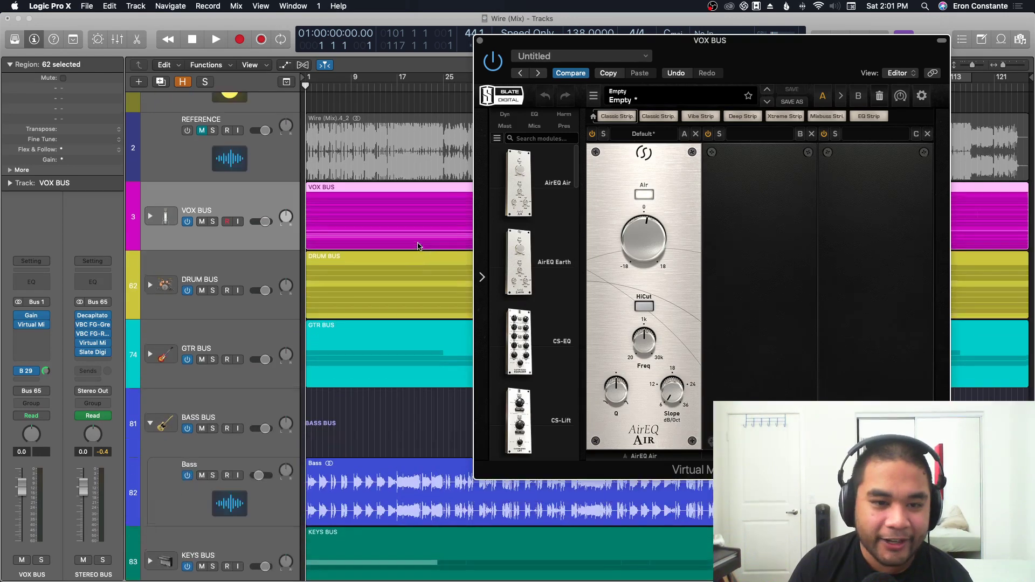
left_click(215, 222)
Insert the Maag EQ4 equalizer after the Virtual Mix Rack on VOX BUS.
left_click(21, 334)
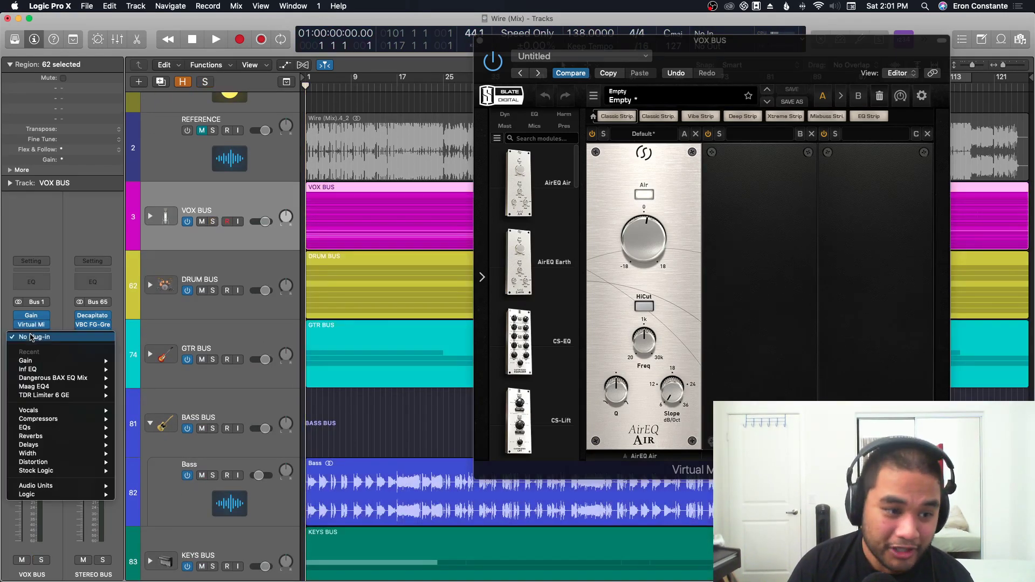
mouse_move(70, 428)
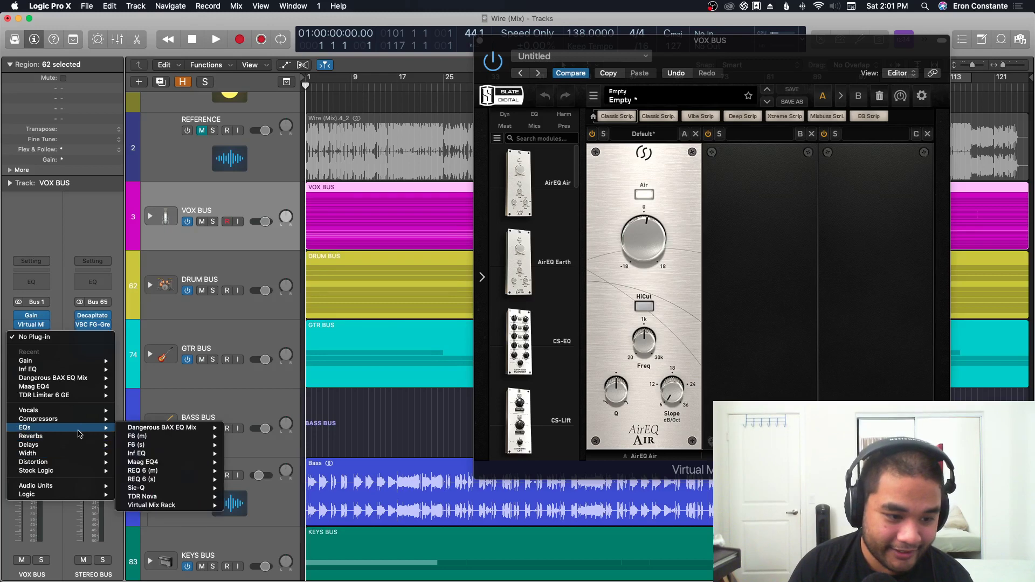
mouse_move(183, 474)
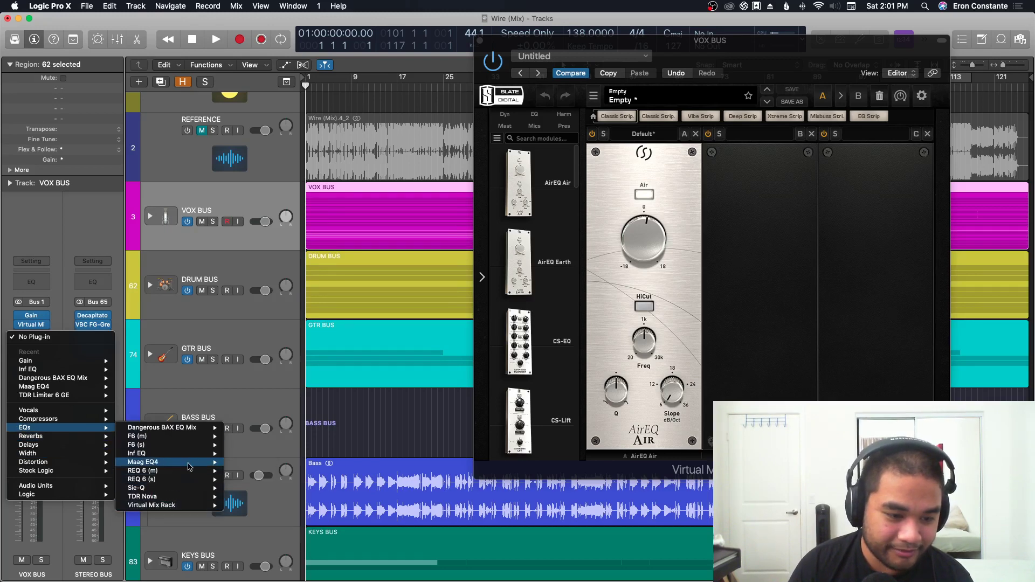
left_click(249, 417)
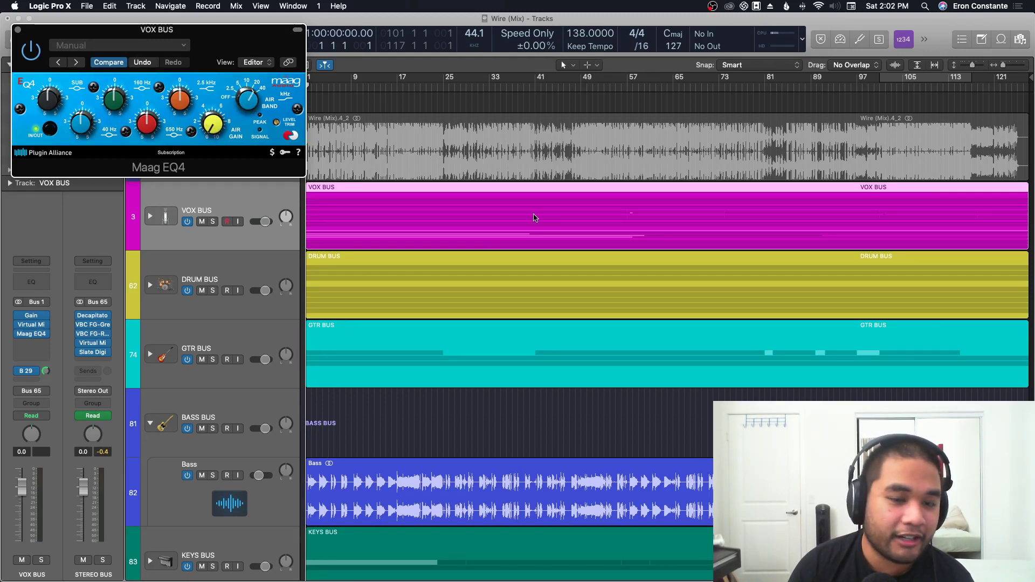
Expand the VOX BUS stack, place the playhead at bar 8 where the lead vocal begins, and solo VOX BUS.
key("super+Down")
left_click(150, 257)
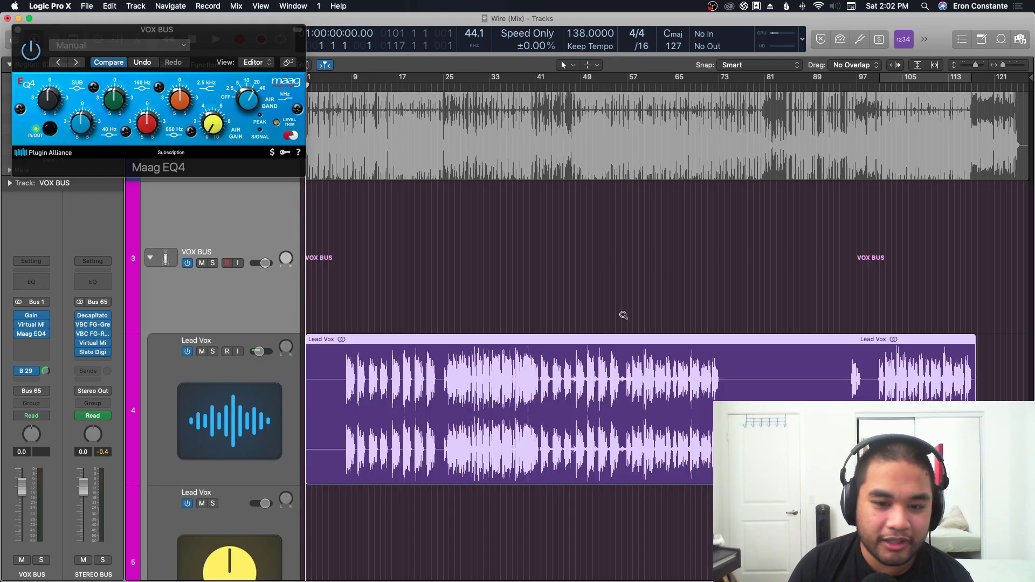
left_click(361, 86)
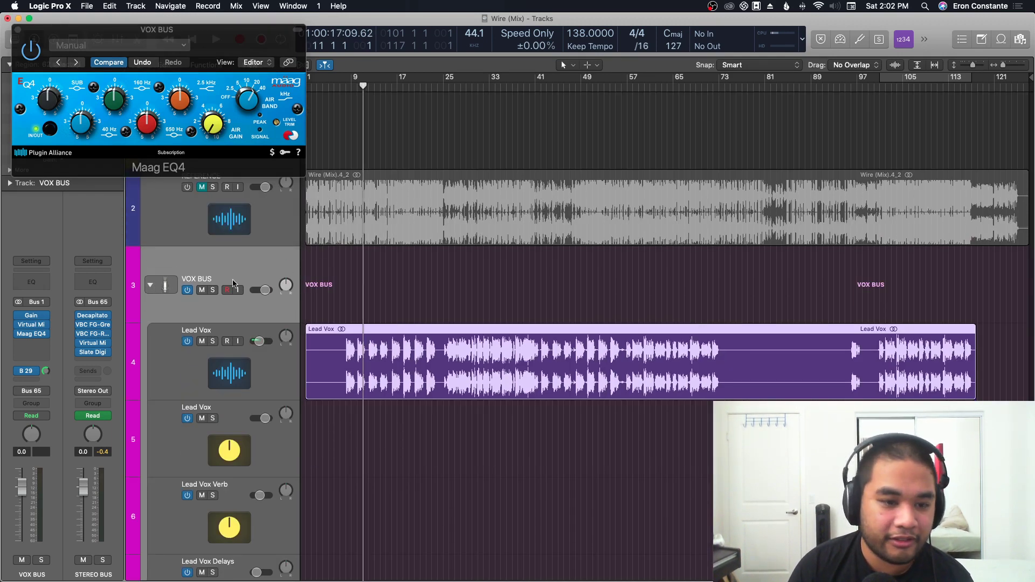
key("comma")
key("comma")
key("comma")
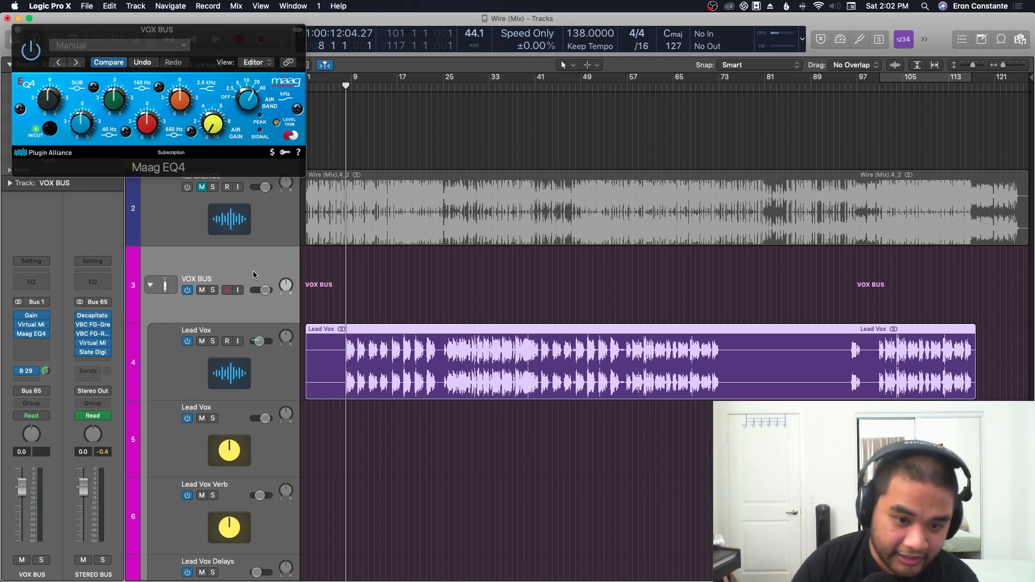
left_click(210, 297)
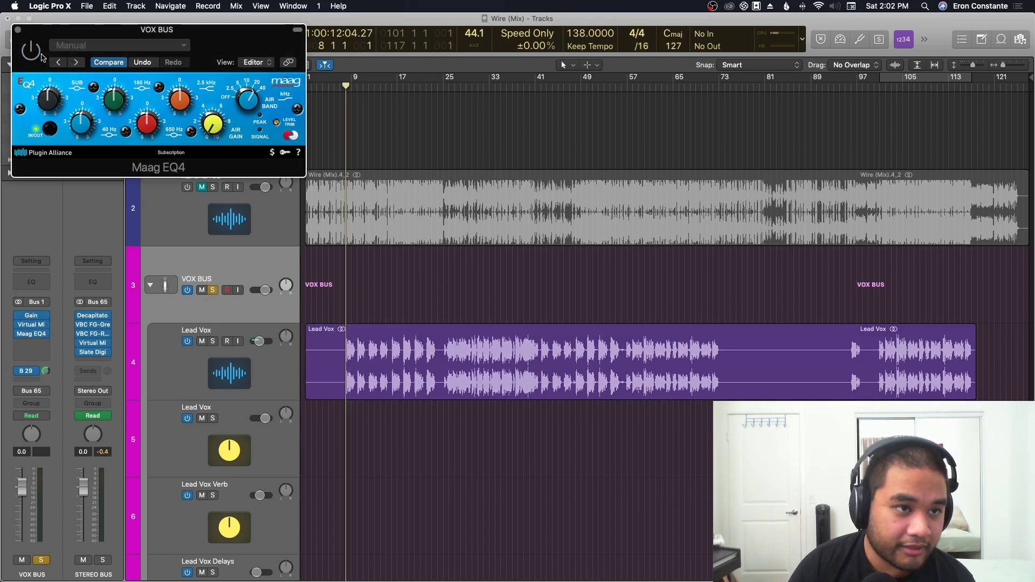
Bypass the Virtual Mix Rack on VOX BUS while replaying the soloed vocals, and check its AirEQ Air settings.
left_click(20, 327)
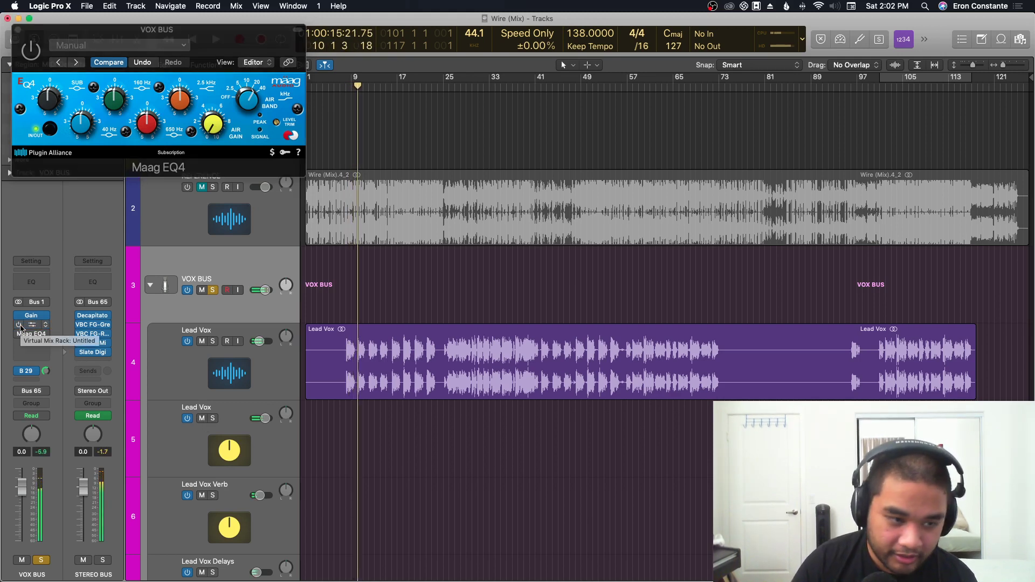
key("comma")
key("comma")
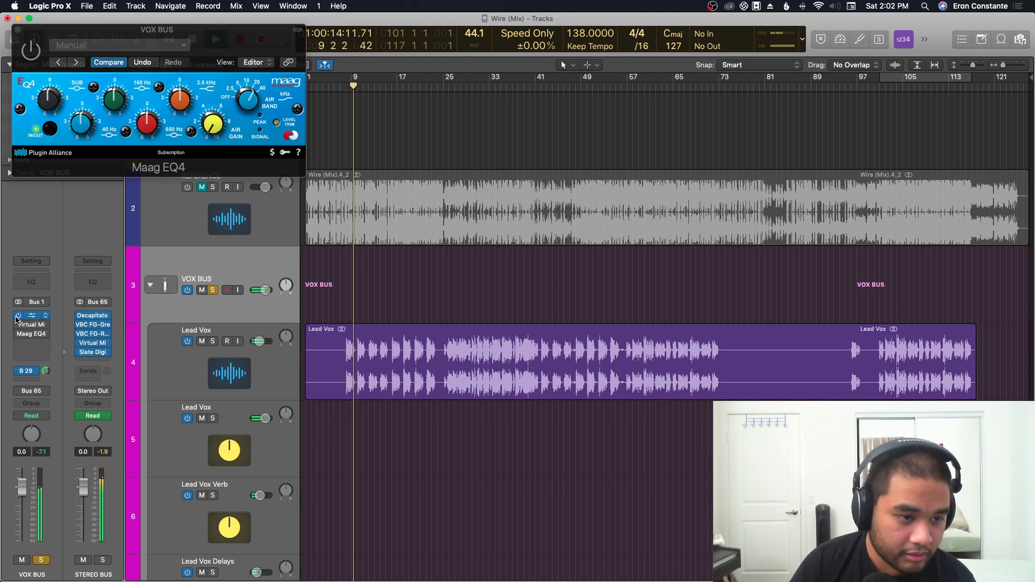
left_click(31, 324)
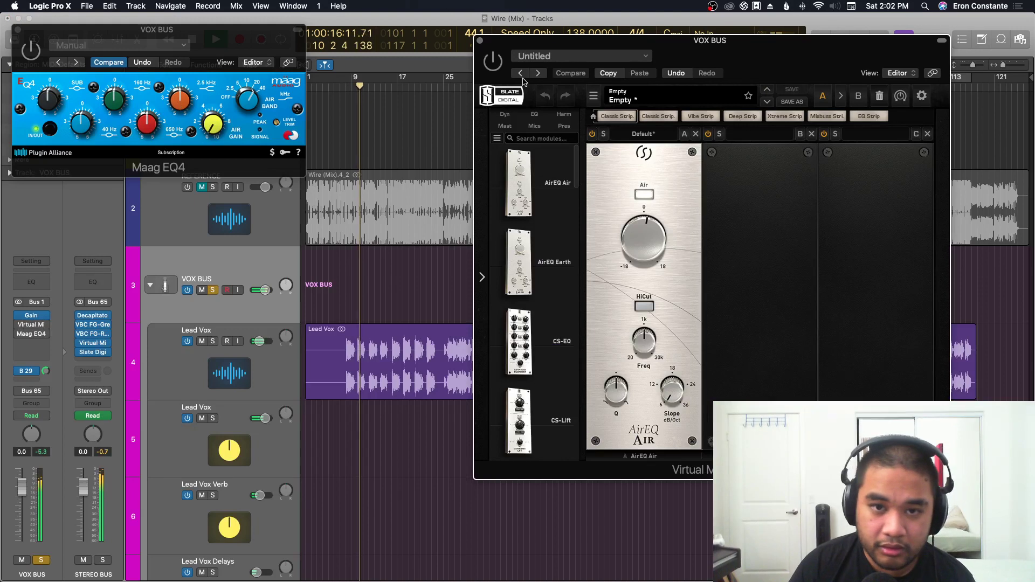
left_click(480, 42)
Replay the soloed vocals through the Maag EQ4, raising its Air Gain to 4.0 and backing it off by ear.
left_click_drag(216, 43, 700, 106)
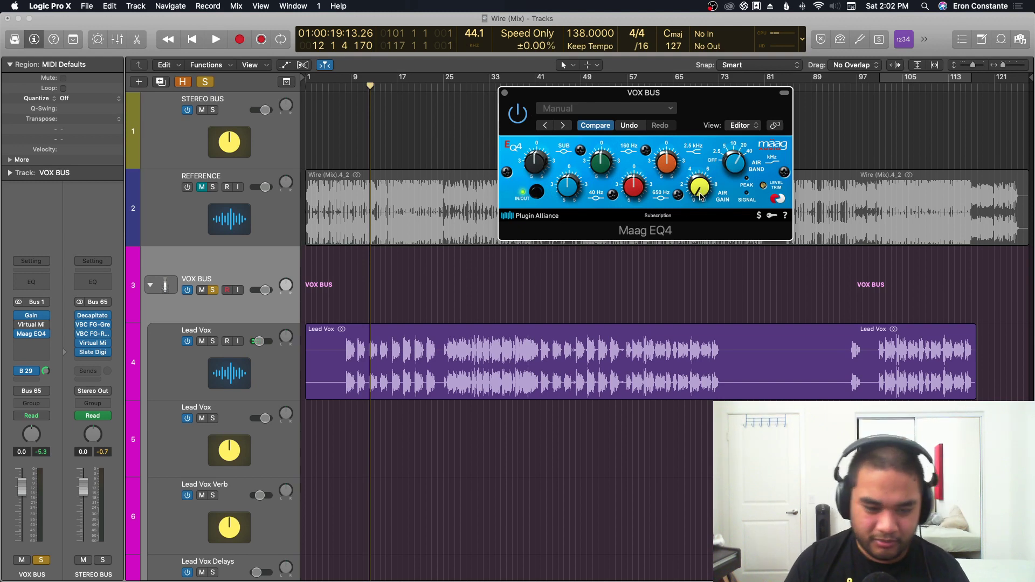
key("space")
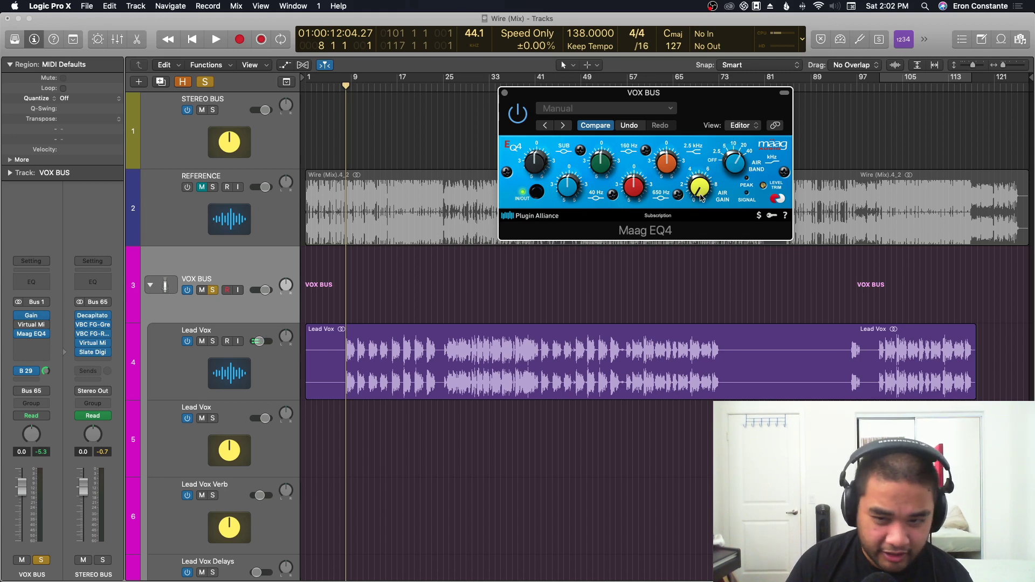
key("space")
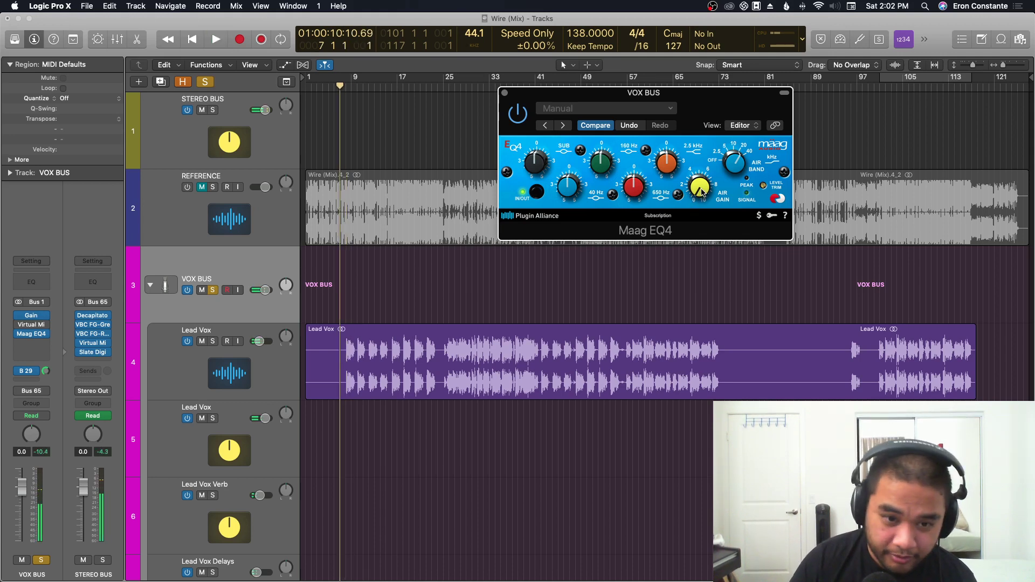
key("space")
key("space")
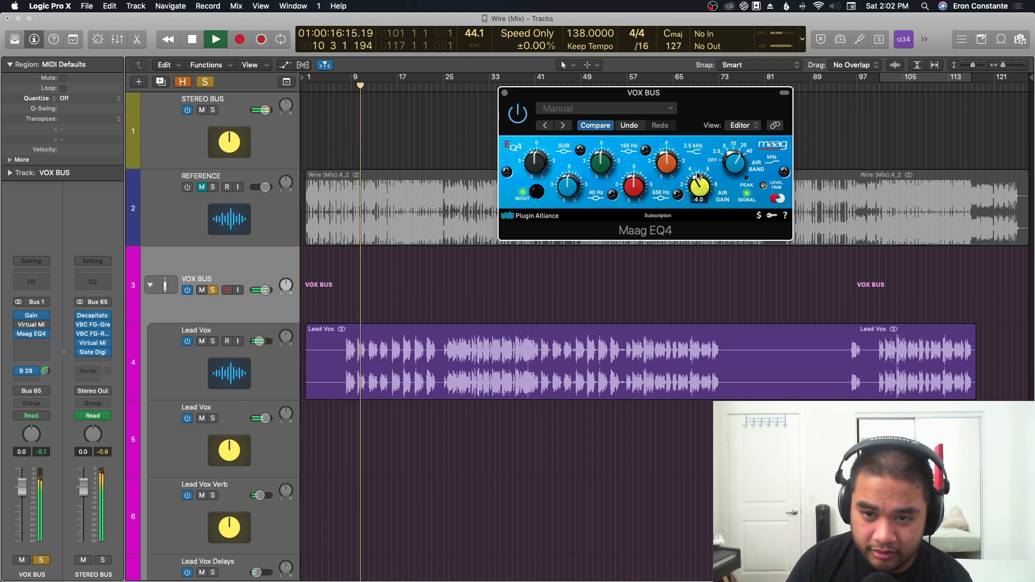
mouse_move(697, 186)
left_mouse_down()
mouse_move(696, 174)
mouse_move(692, 194)
left_mouse_up()
key("space")
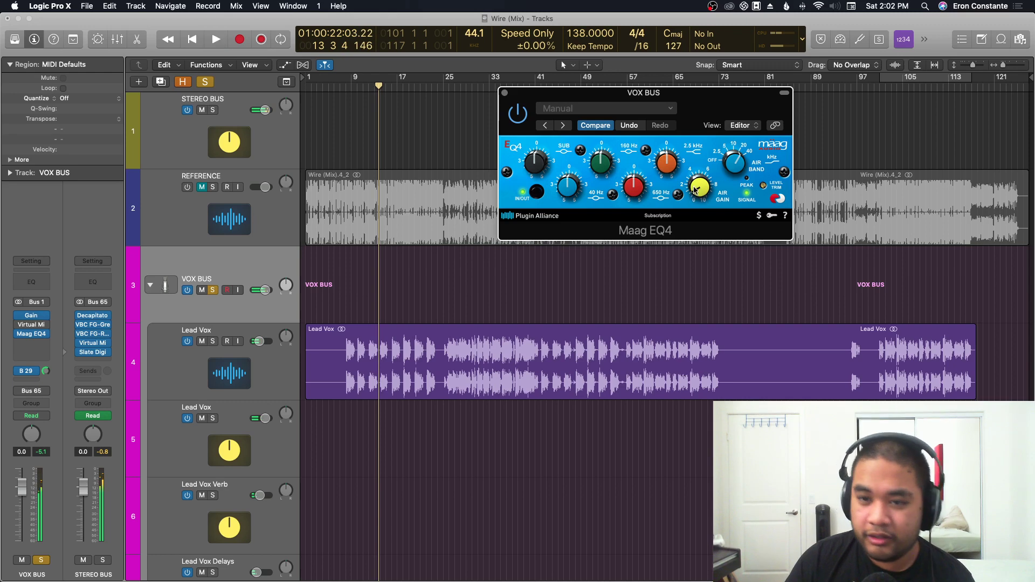
Take a last look at the Maag EQ4 on VOX BUS and remove it from the channel.
left_click(505, 93)
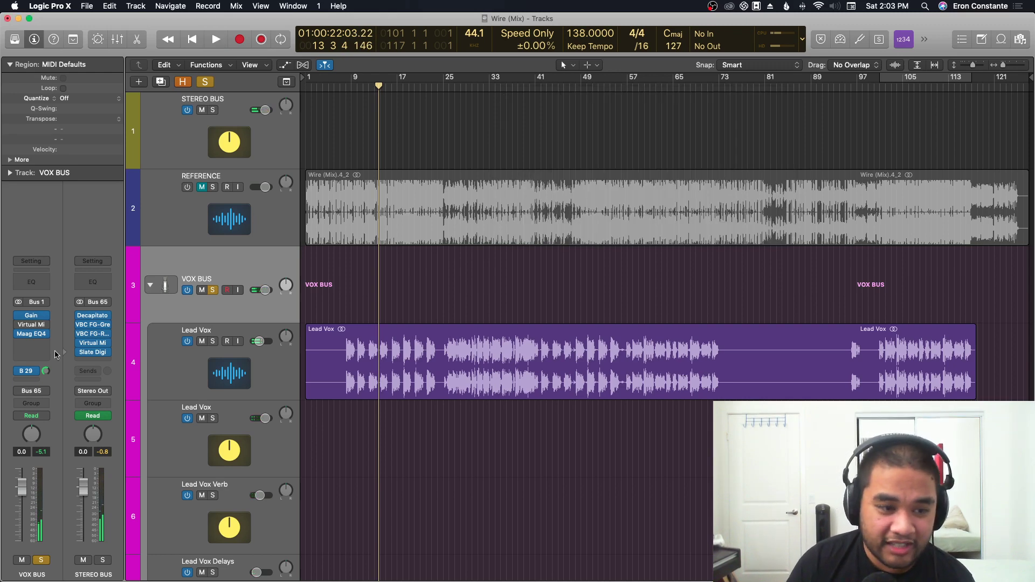
left_click(33, 334)
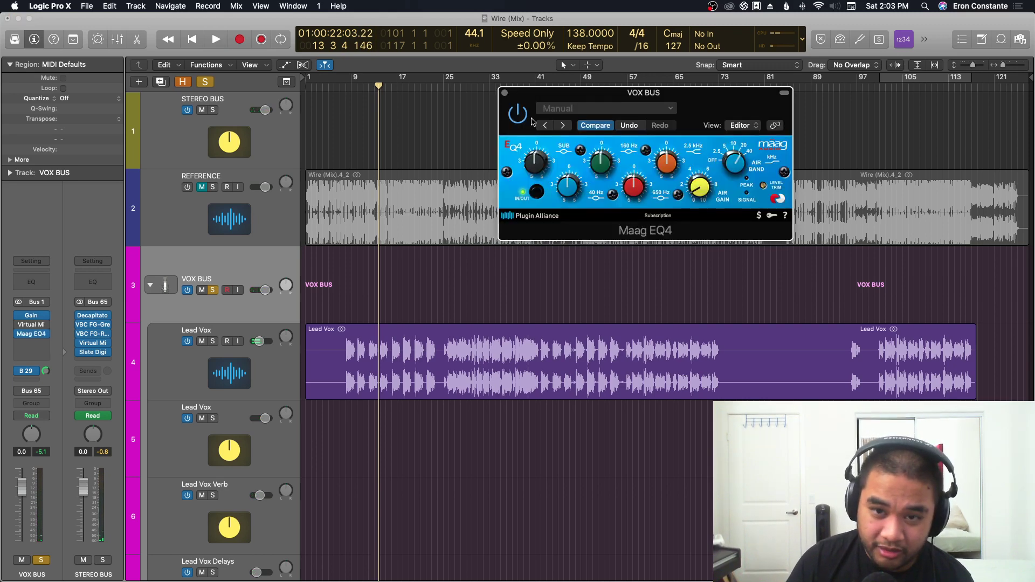
left_click(504, 93)
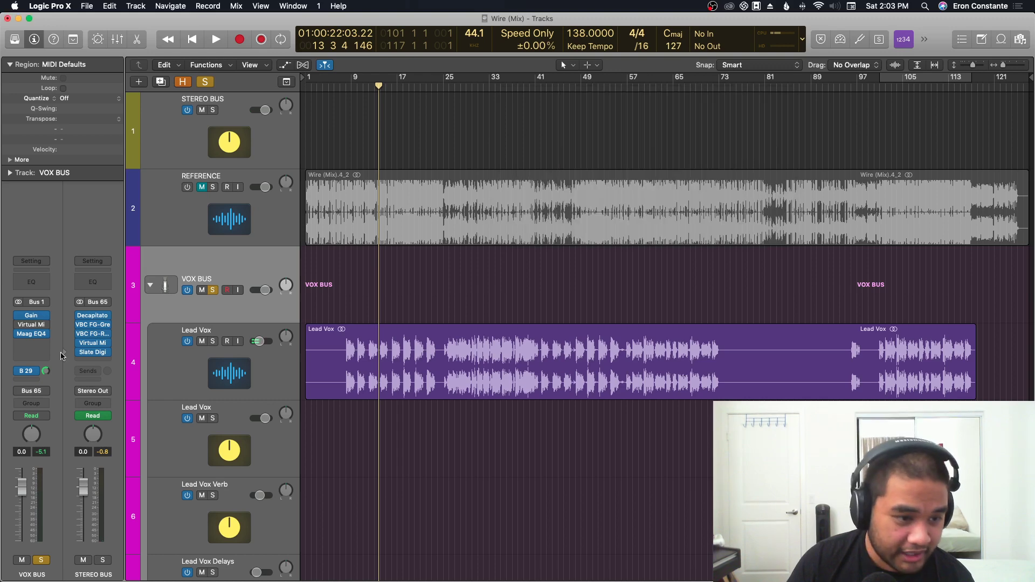
left_click(46, 335)
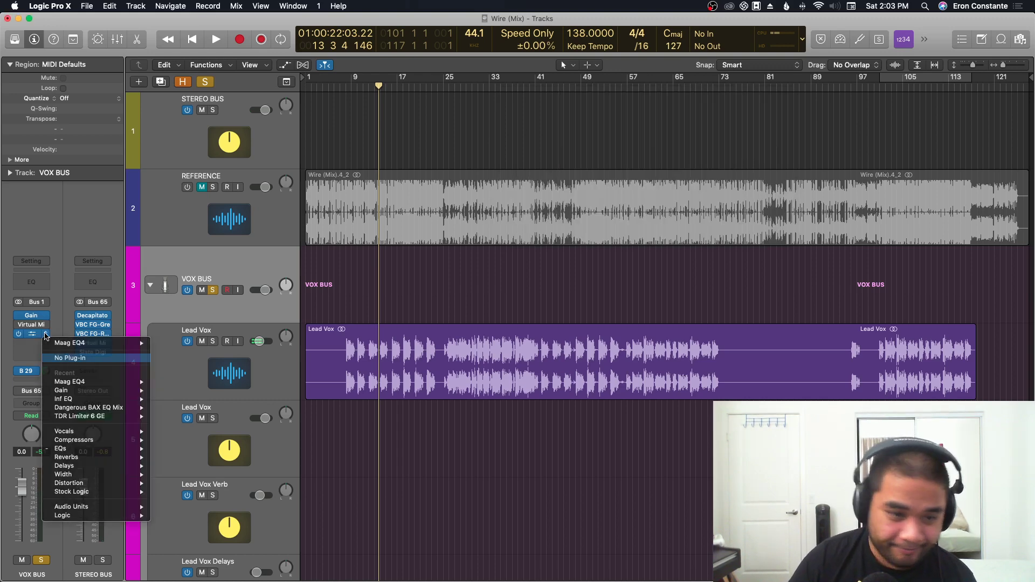
left_click(70, 358)
Unsolo VOX BUS and collapse its track stack.
left_click(214, 291)
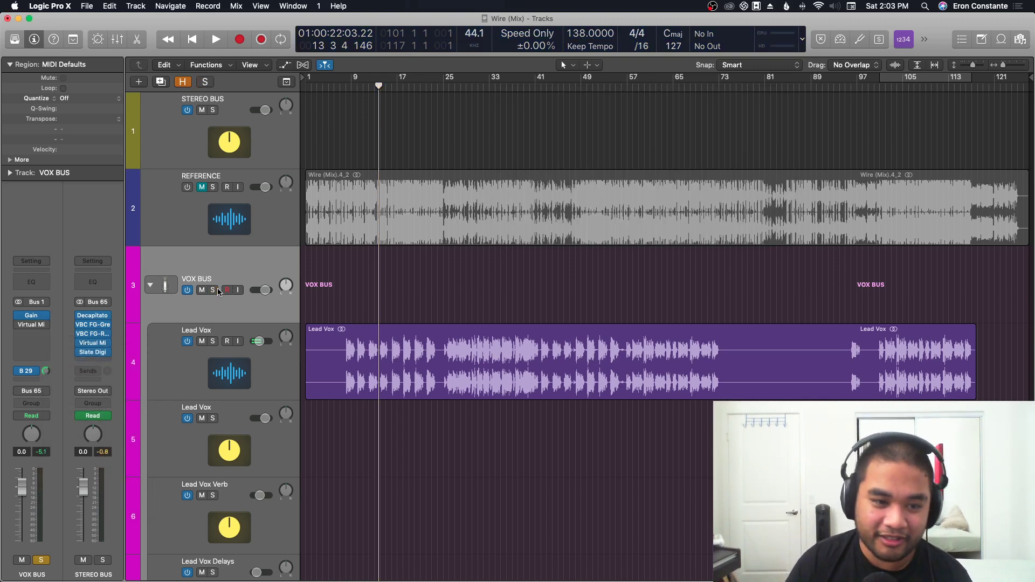
key("super+Up")
key("super+Up")
left_click(151, 159)
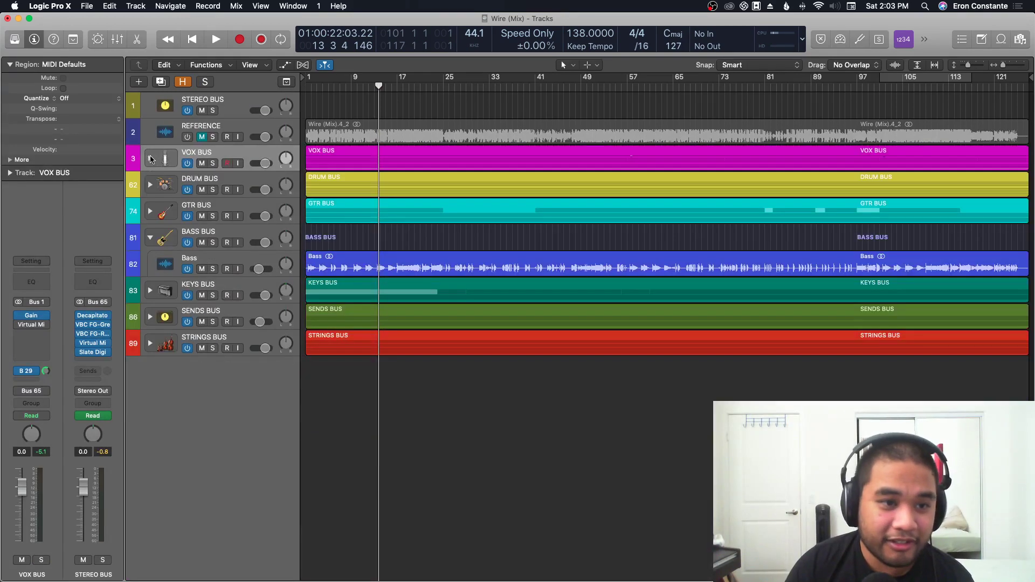
Bring up the Virtual Mix Rack on BASS BUS and solo the bus.
left_click(243, 196)
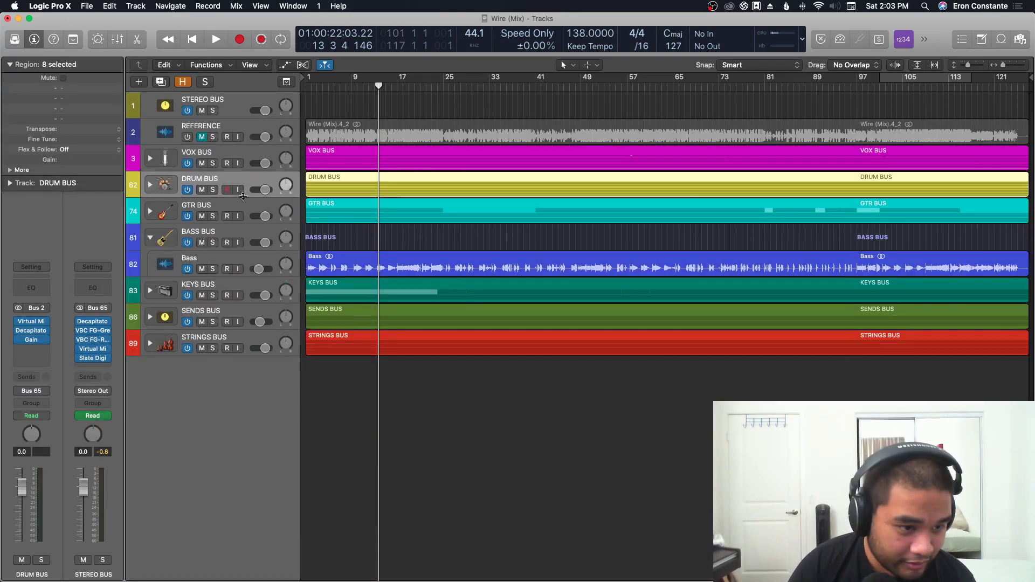
key("Down")
key("Down")
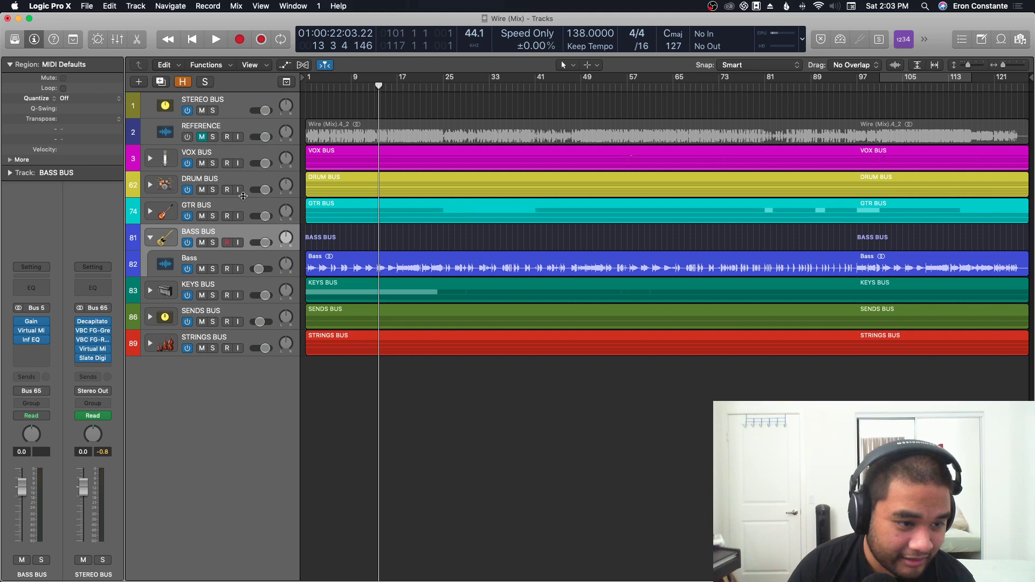
left_click(31, 332)
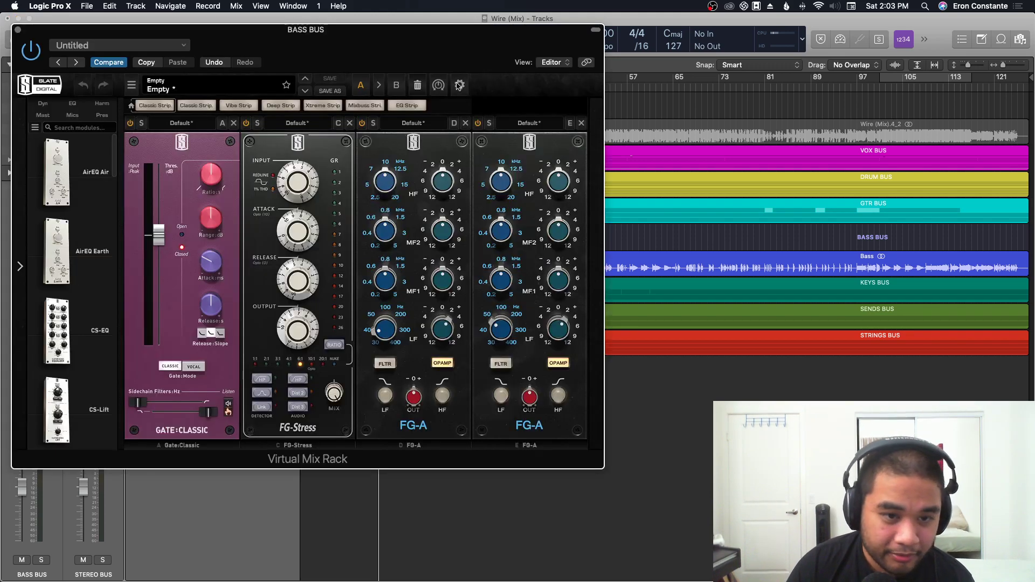
key("Down")
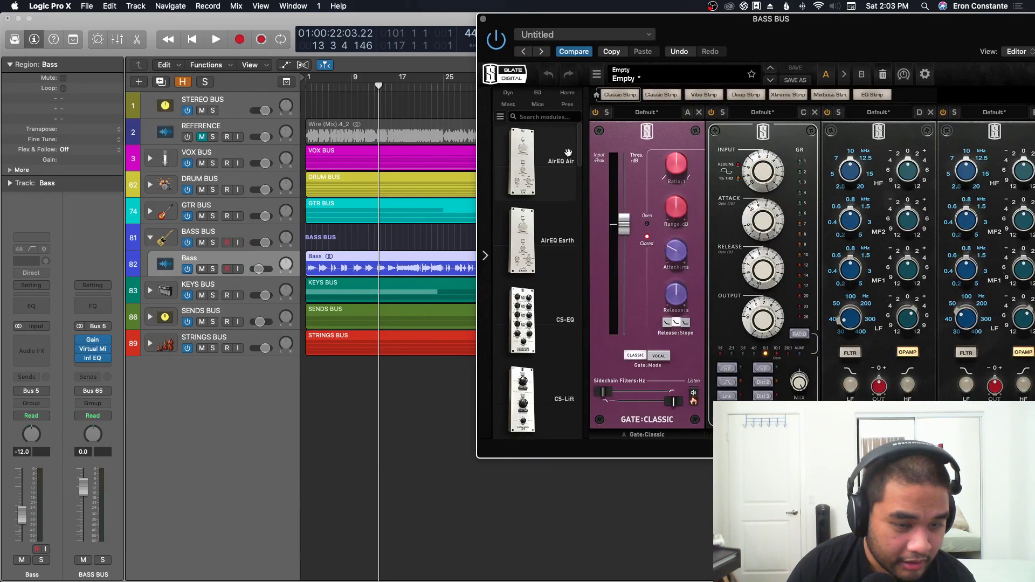
left_click_drag(899, 20, 656, 395)
key("s")
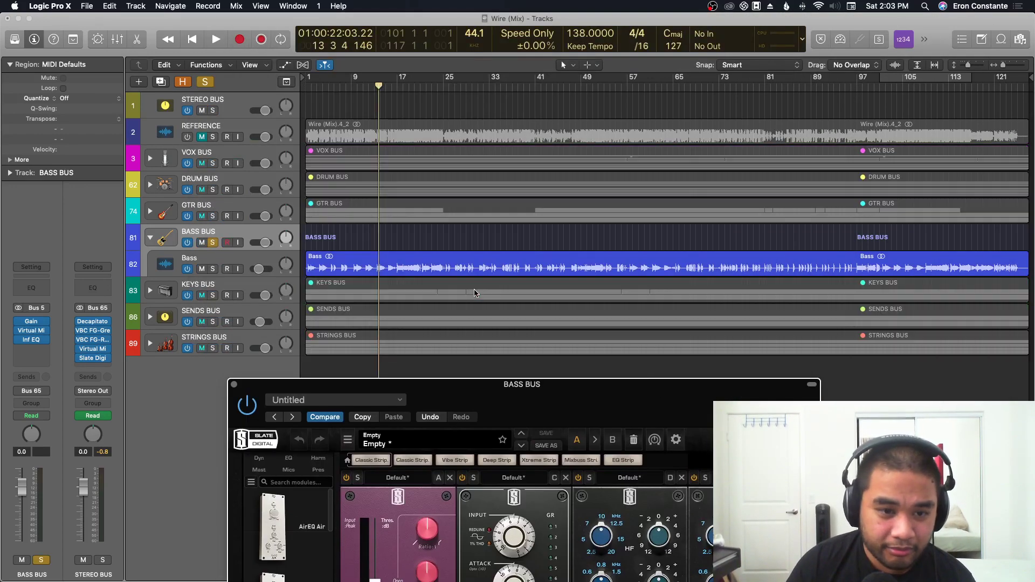
Examine the Gate:Classic, FG-Stress and two FG-A modules in the BASS BUS Virtual Mix Rack.
left_click_drag(470, 415, 588, 80)
key("a")
key("a")
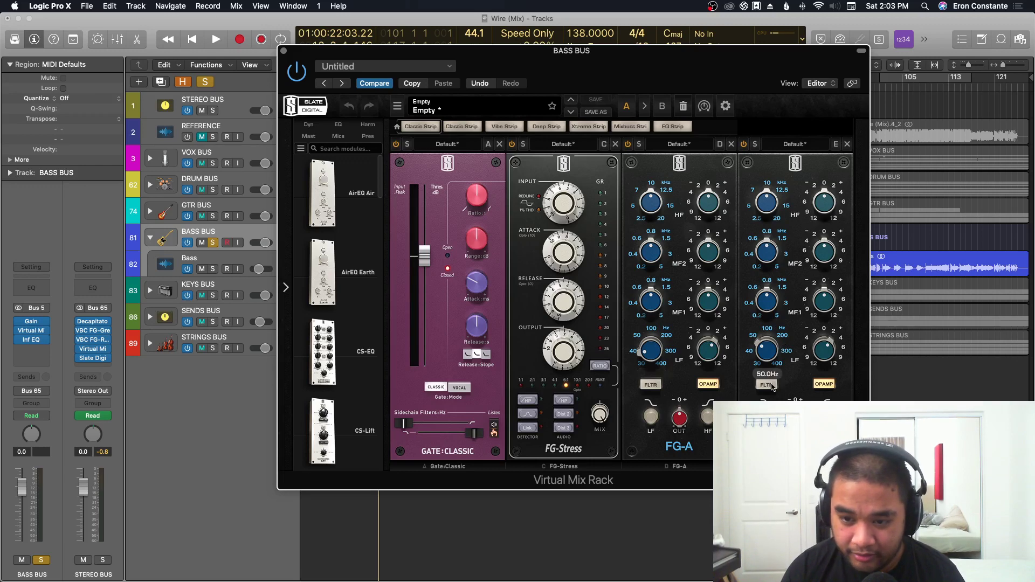
left_click_drag(704, 49, 578, 50)
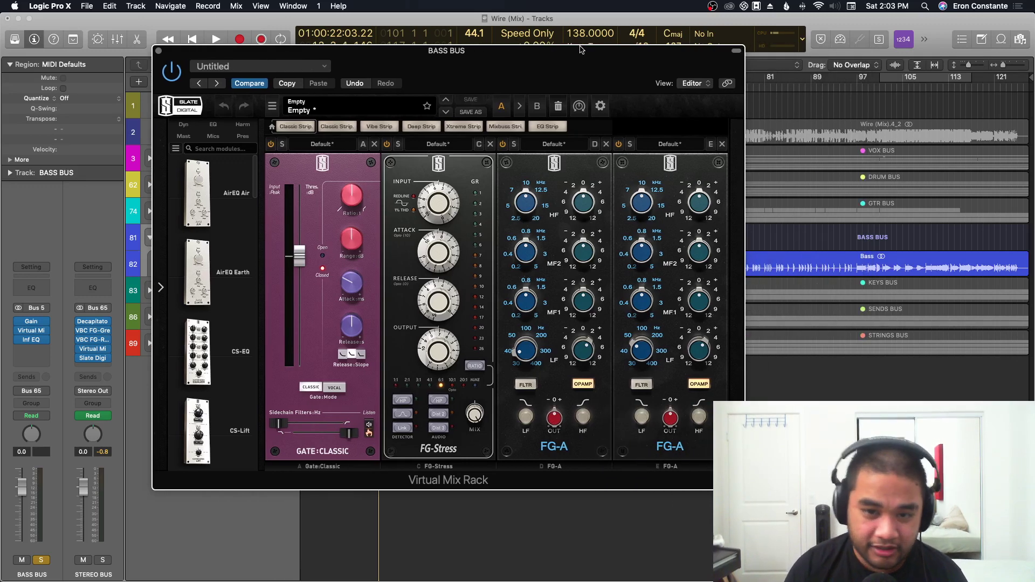
key("super+w")
Play the soloed bass, comparing it with Gain, Virtual Mix Rack and Inf EQ bypassed and active, and recheck the rack.
key("super+Down")
key("space")
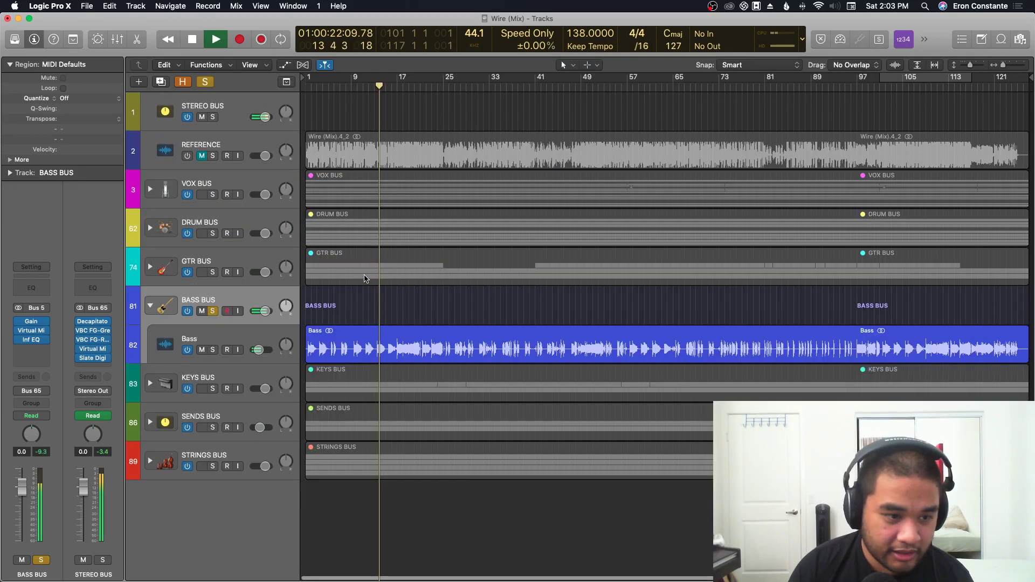
mouse_move(19, 322)
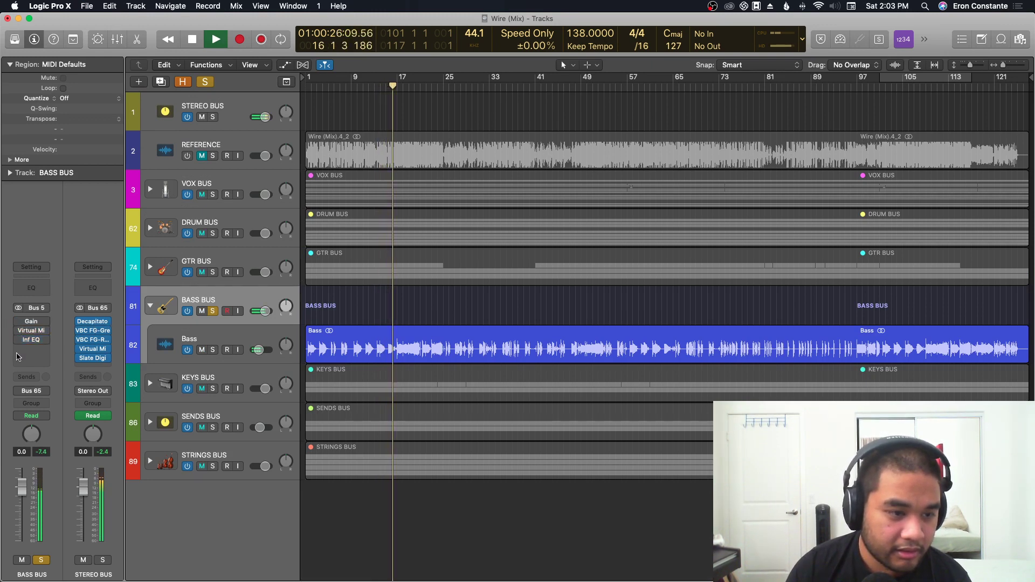
left_click(19, 322)
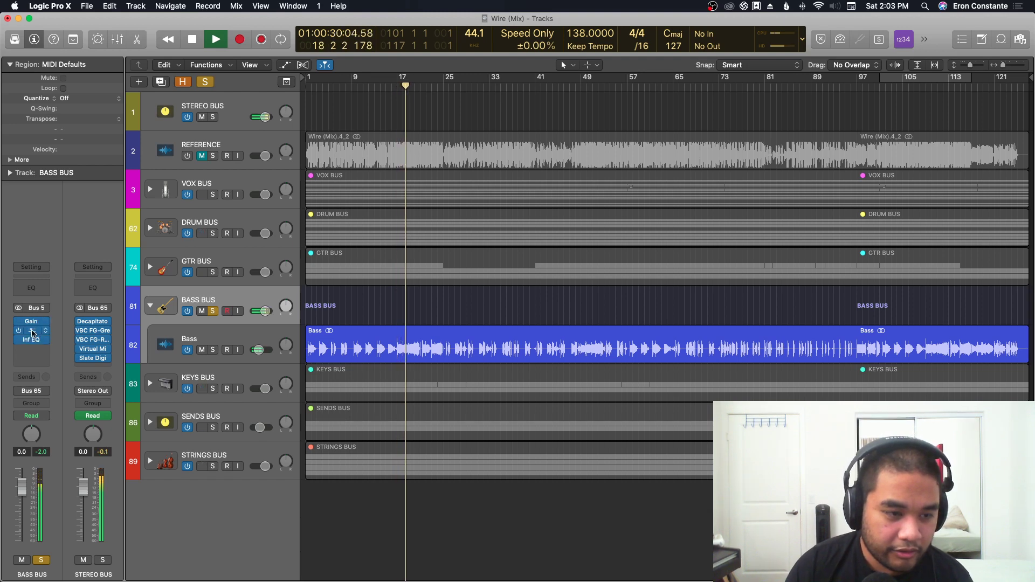
left_click(32, 333)
key("space")
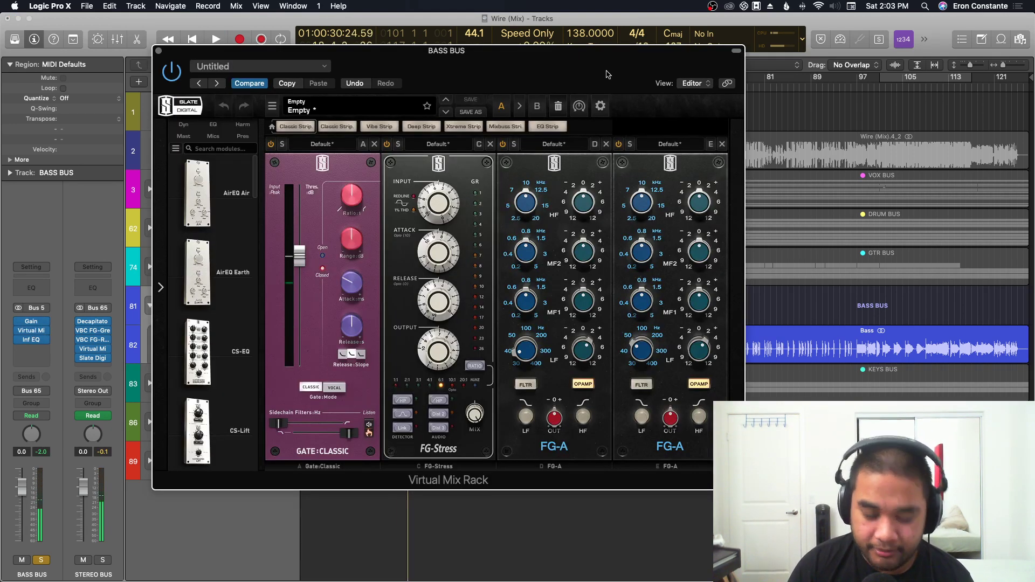
key("super+w")
Unsolo BASS BUS and collapse its track stack.
left_click(212, 312)
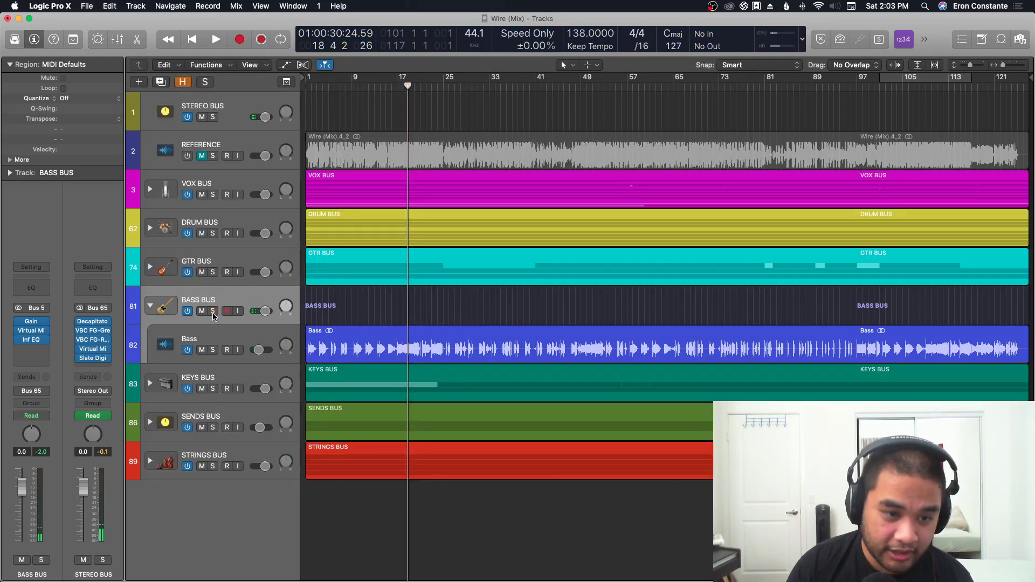
key("super+Up")
left_click(150, 283)
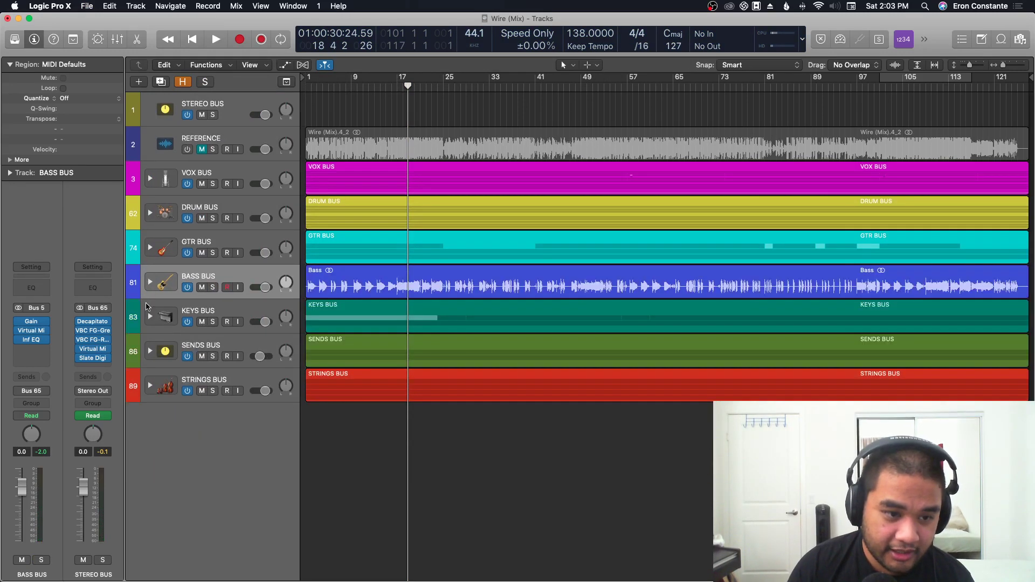
Check the SENDS BUS channel strip and the send tracks inside its stack.
key("Down")
key("Down")
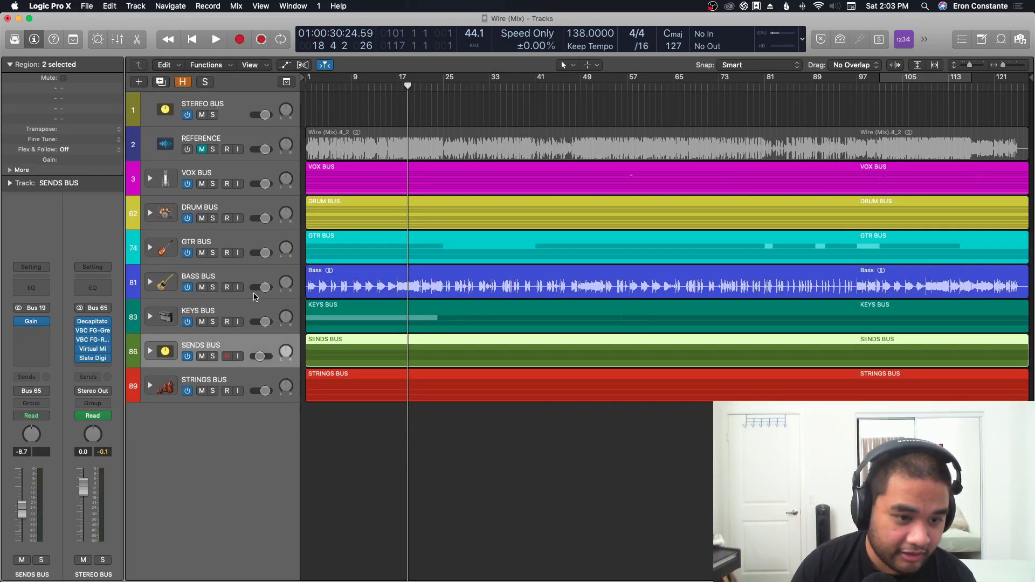
left_click(151, 351)
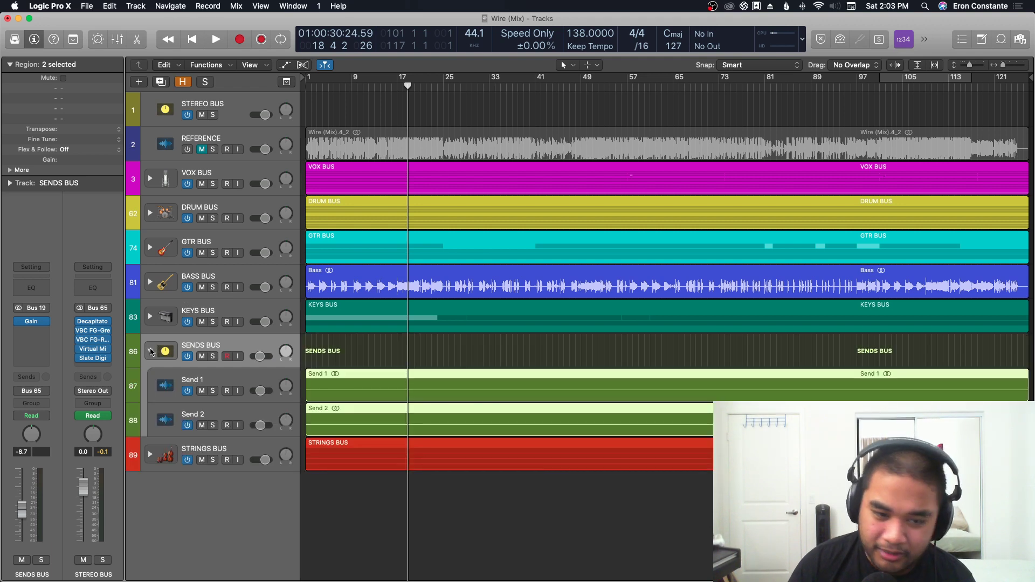
left_click(151, 351)
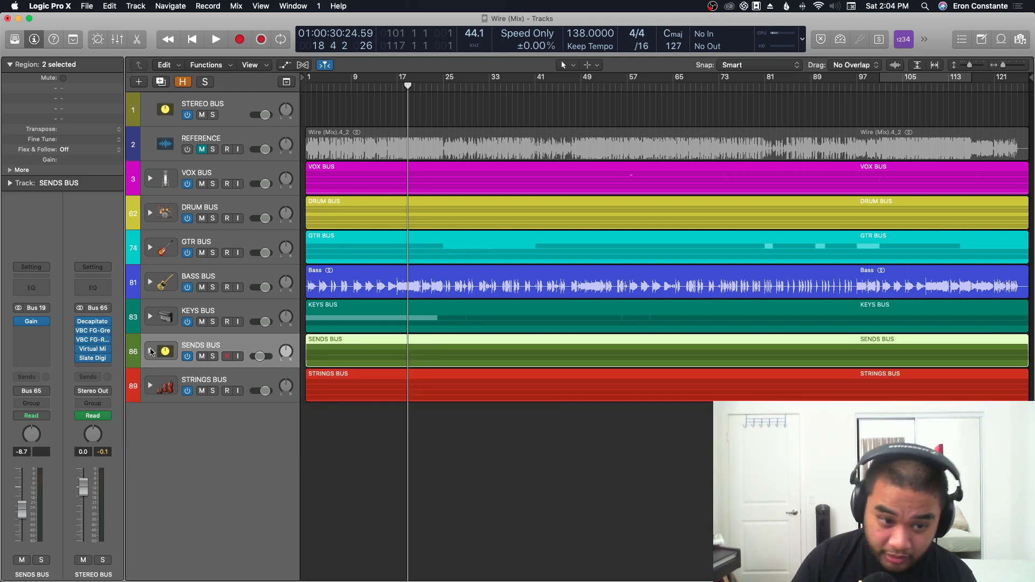
Examine the FG-401 compressor settings in the Virtual Mix Rack on STRINGS BUS.
key("Down")
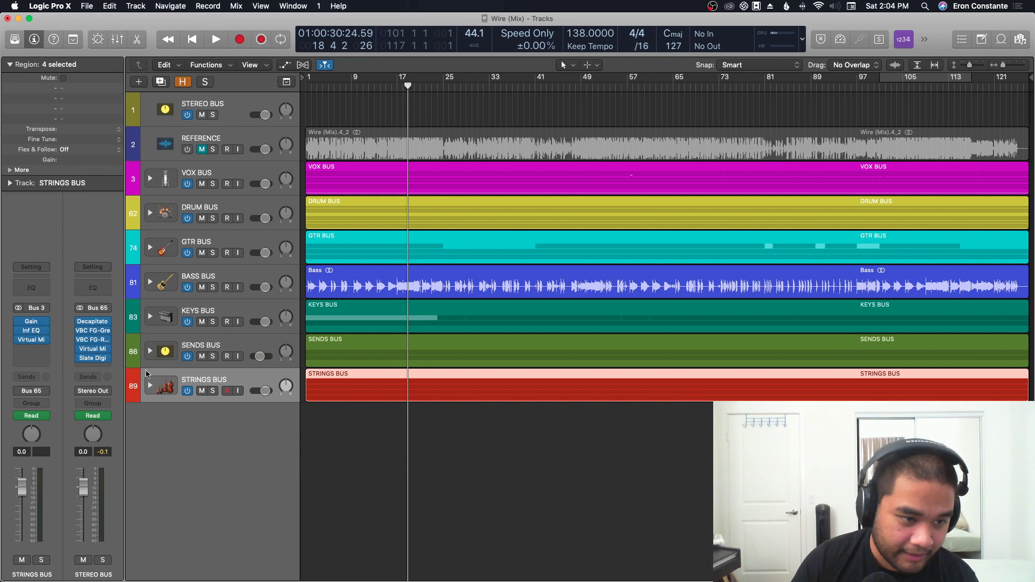
left_click(30, 342)
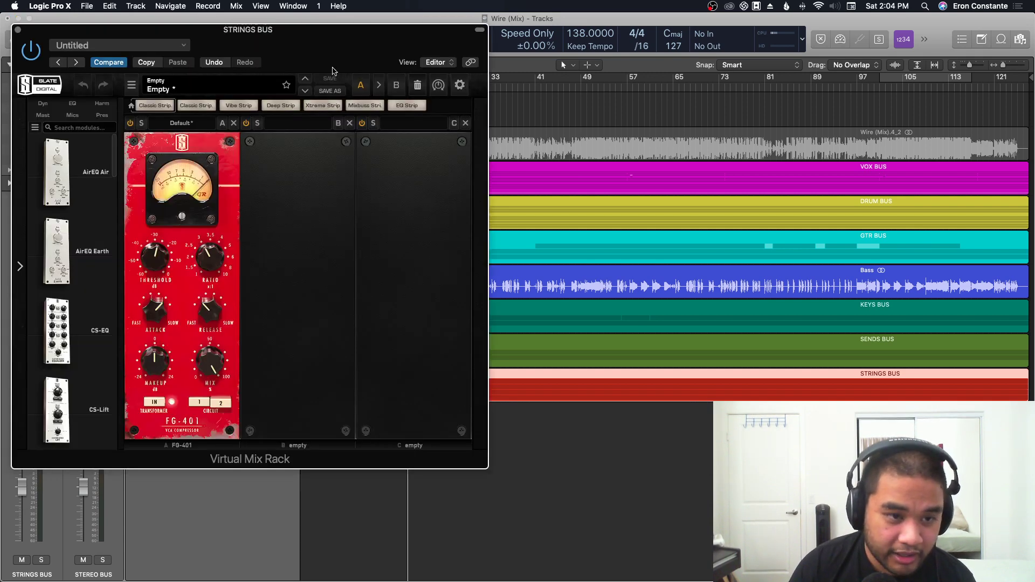
left_click_drag(333, 70, 593, 82)
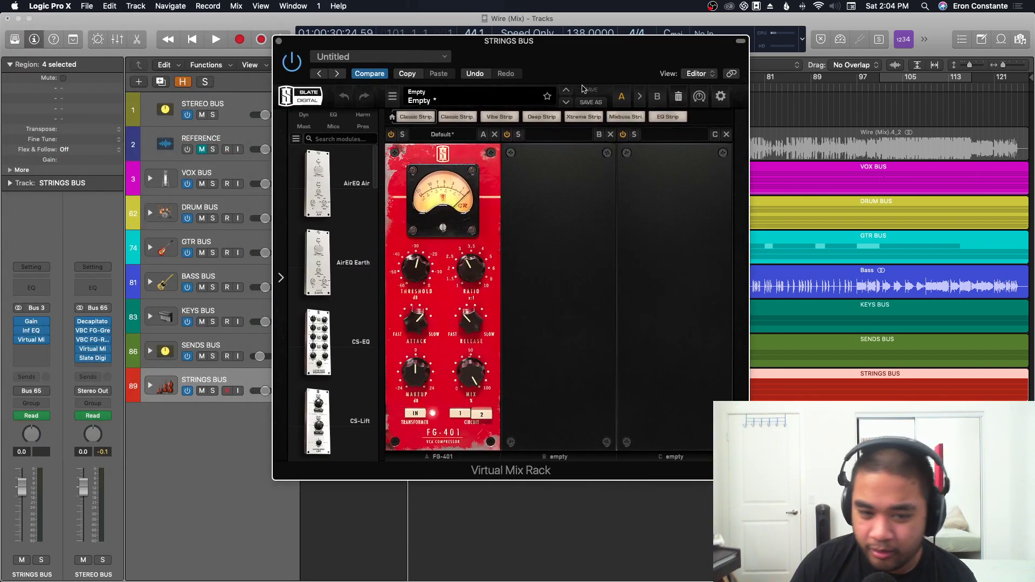
key("super+w")
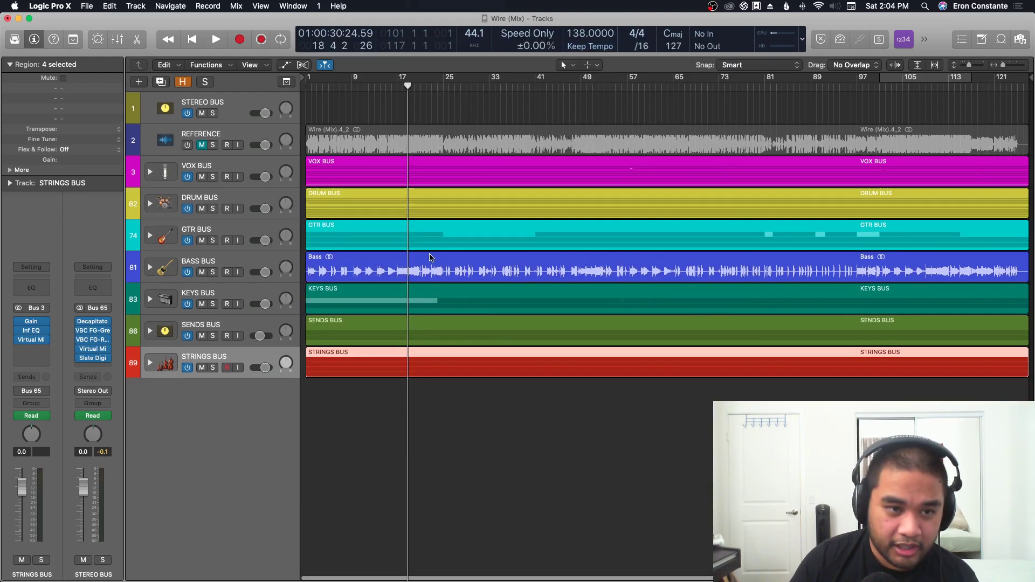
Open the Decapitator on STEREO BUS and nudge its Drive slightly.
left_click(249, 116)
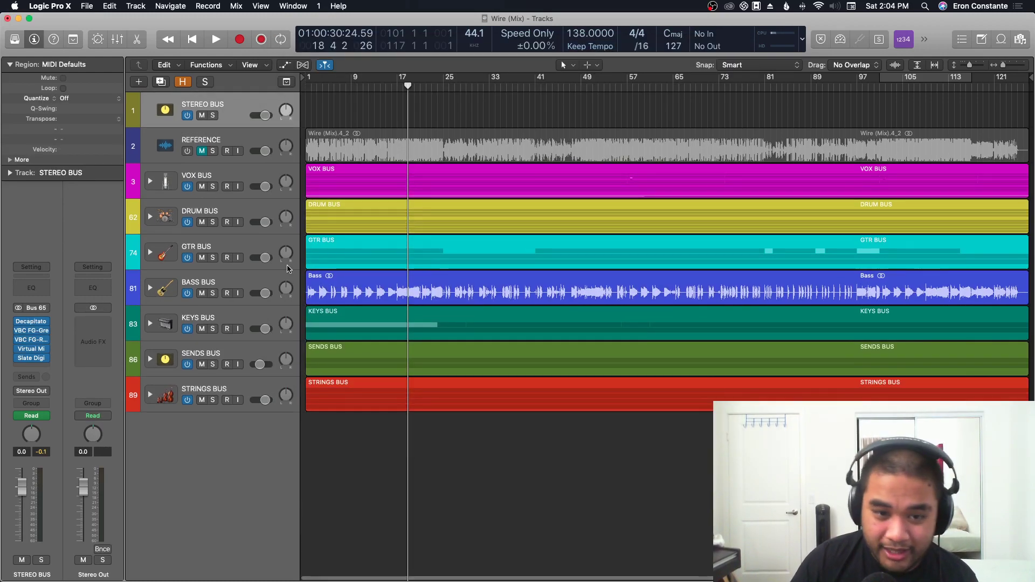
left_click(37, 323)
left_click_drag(311, 67, 641, 73)
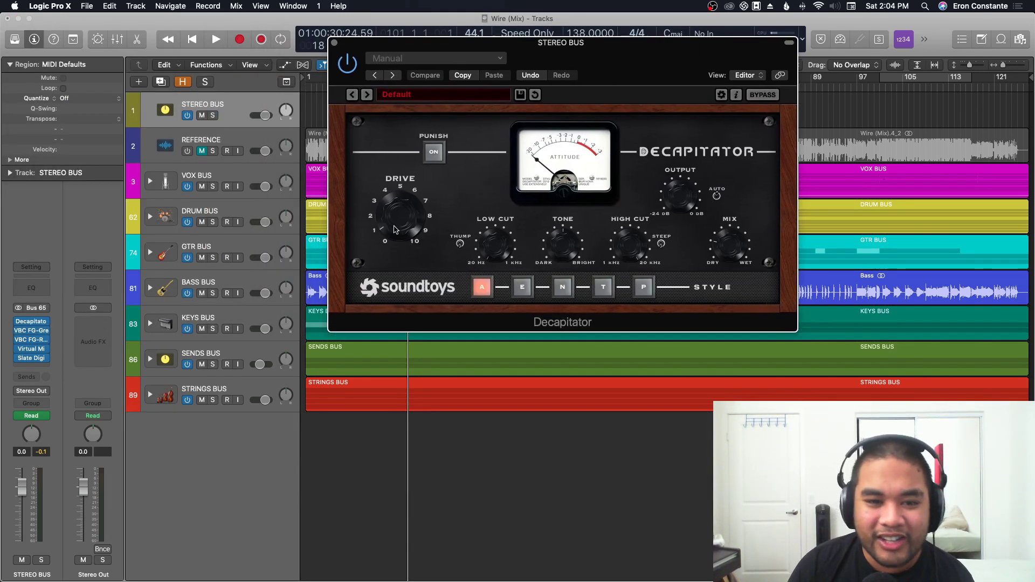
left_click_drag(394, 229, 394, 228)
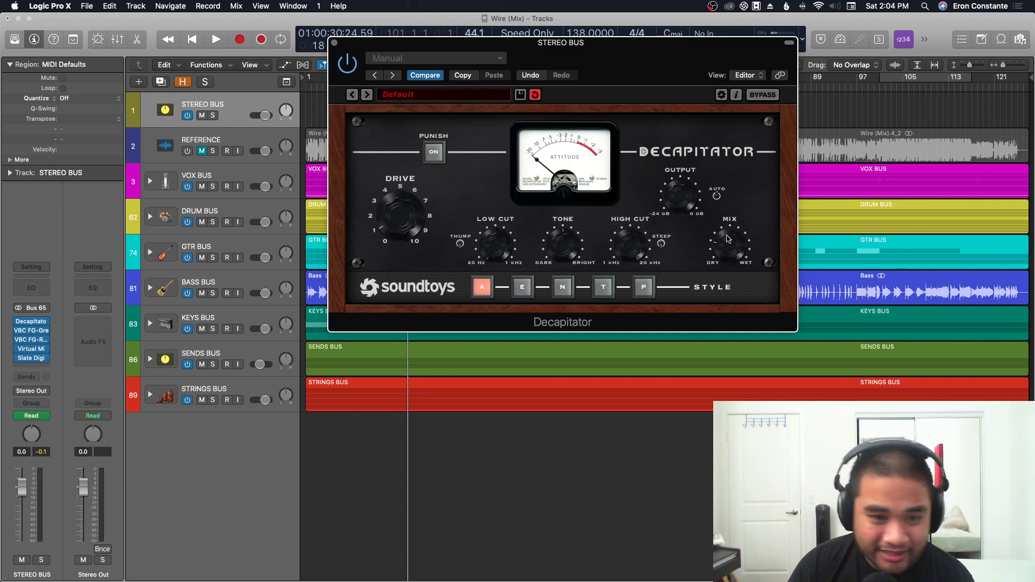
left_click_drag(675, 44, 651, 233)
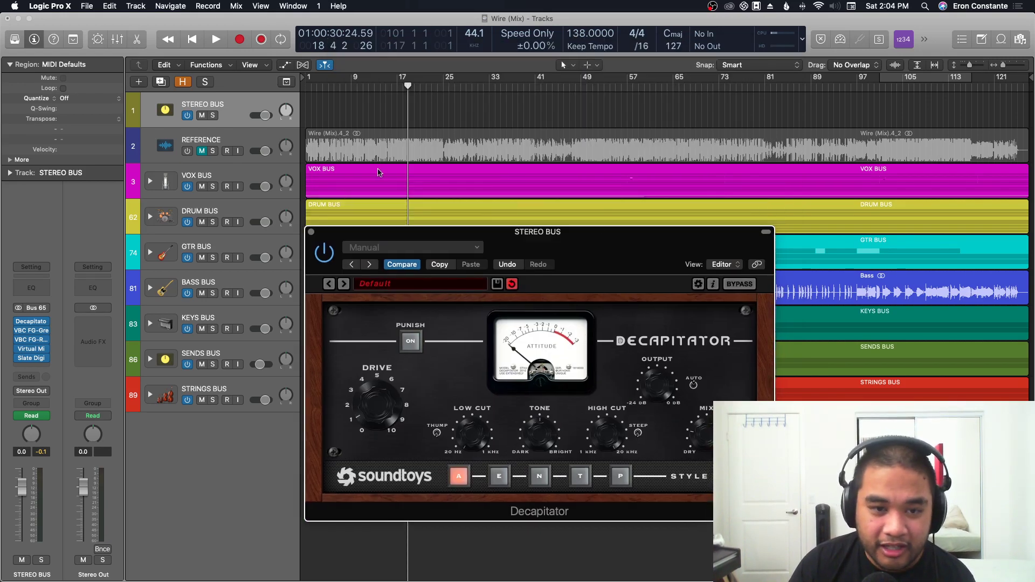
Play the full mix from the start while watching the Decapitator's meter, and close the plug-in.
key("Return")
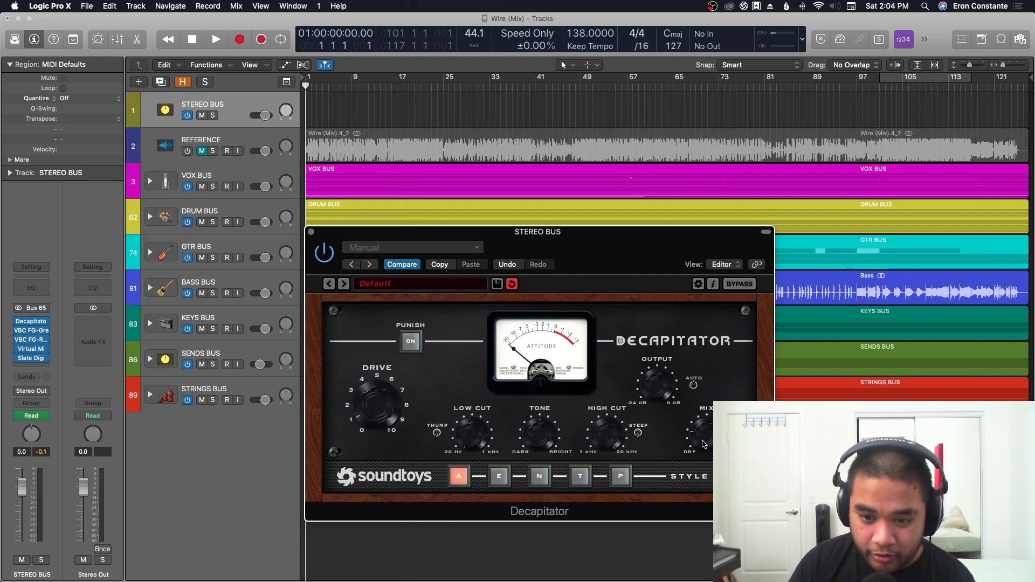
key("space")
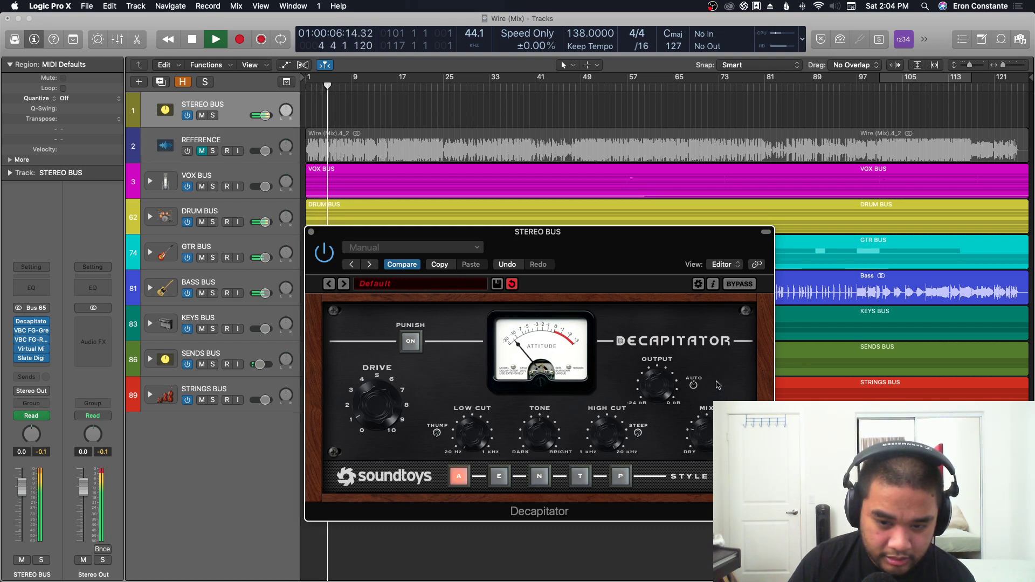
left_click_drag(588, 250, 672, 249)
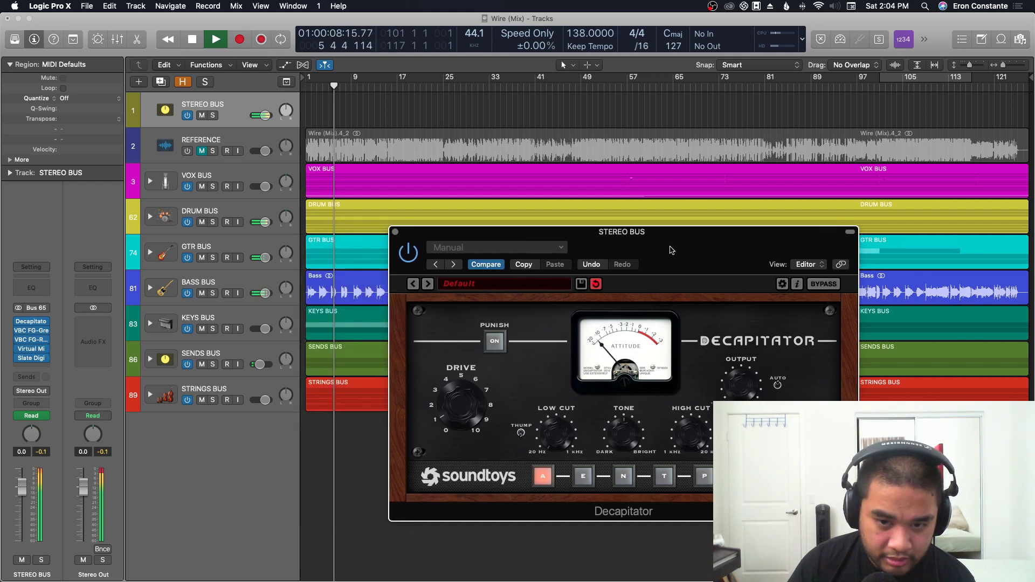
key("space")
key("super+w")
Open the VBC FG-Grey and VBC FG-Red compressors on STEREO BUS and arrange their windows so both are visible.
left_click(31, 330)
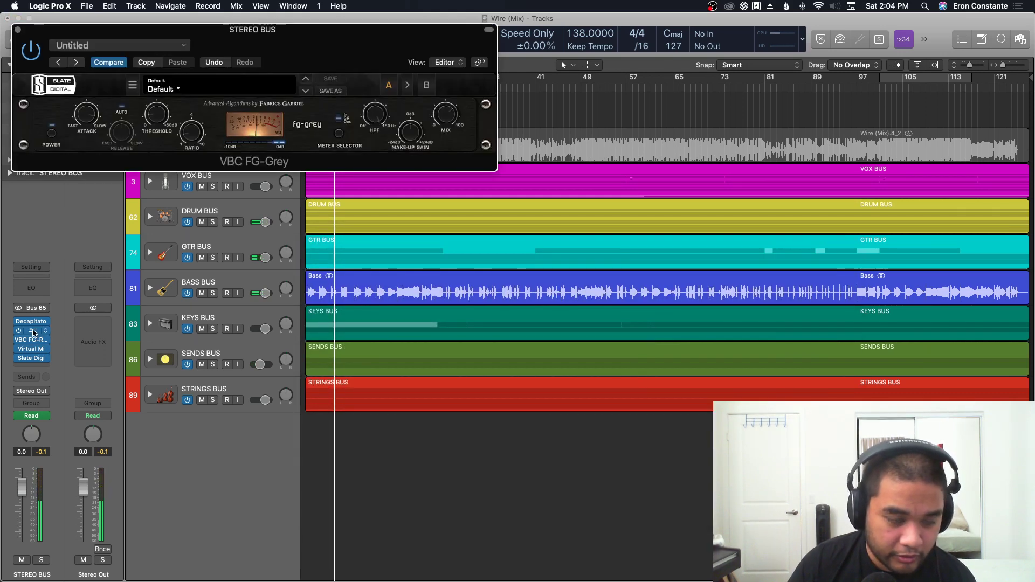
left_click_drag(299, 53, 646, 96)
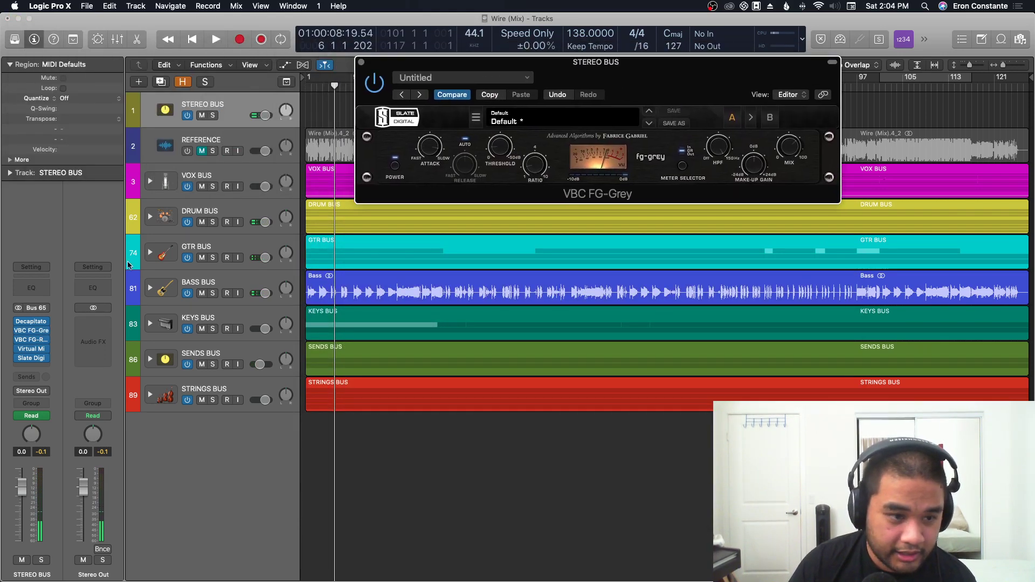
left_click(31, 339)
left_click_drag(275, 54, 660, 250)
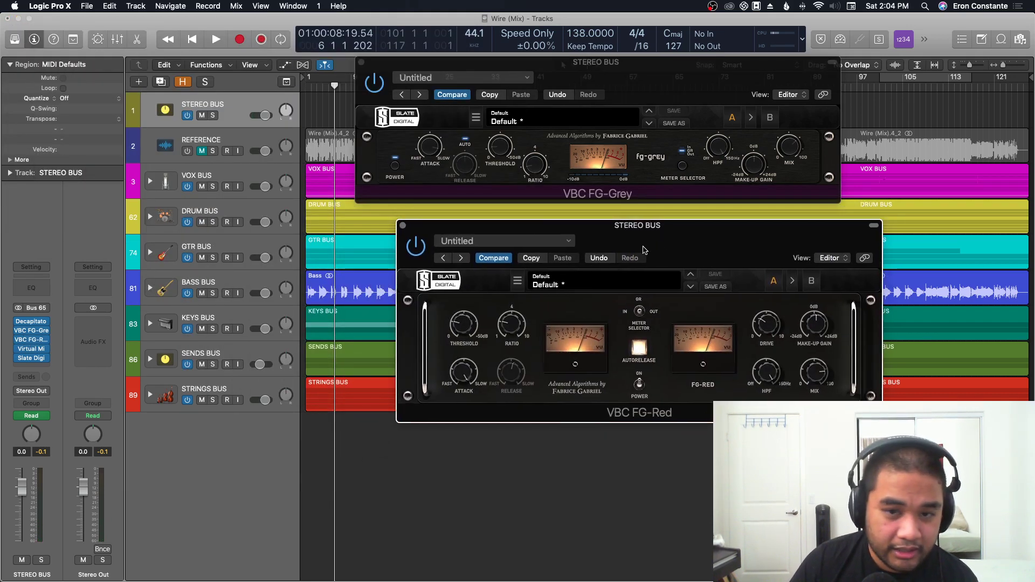
Play the mix while bypassing and re-enabling FG-Grey and FG-Red to compare the sound, and close both plug-ins.
key("space")
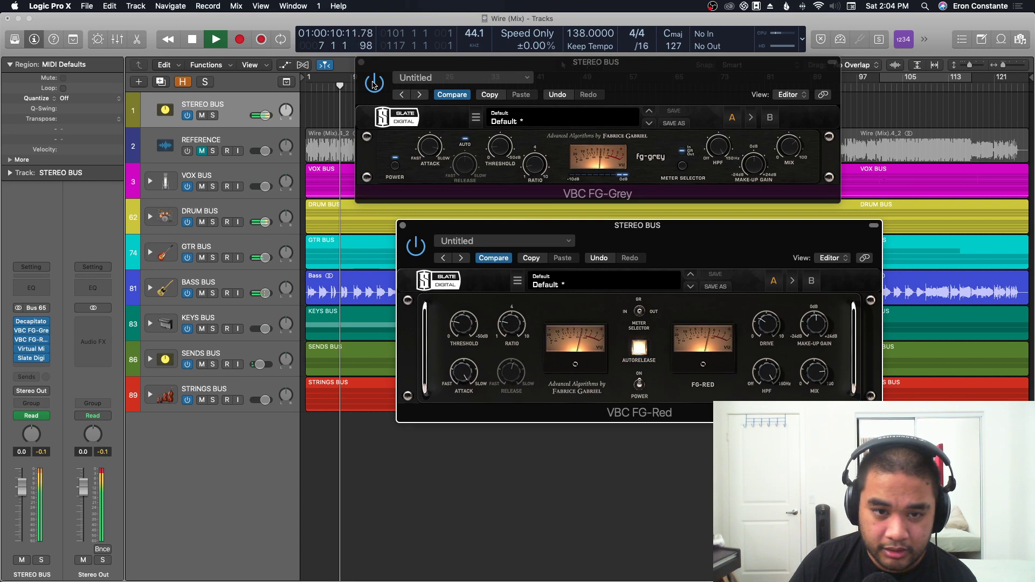
left_click(373, 85)
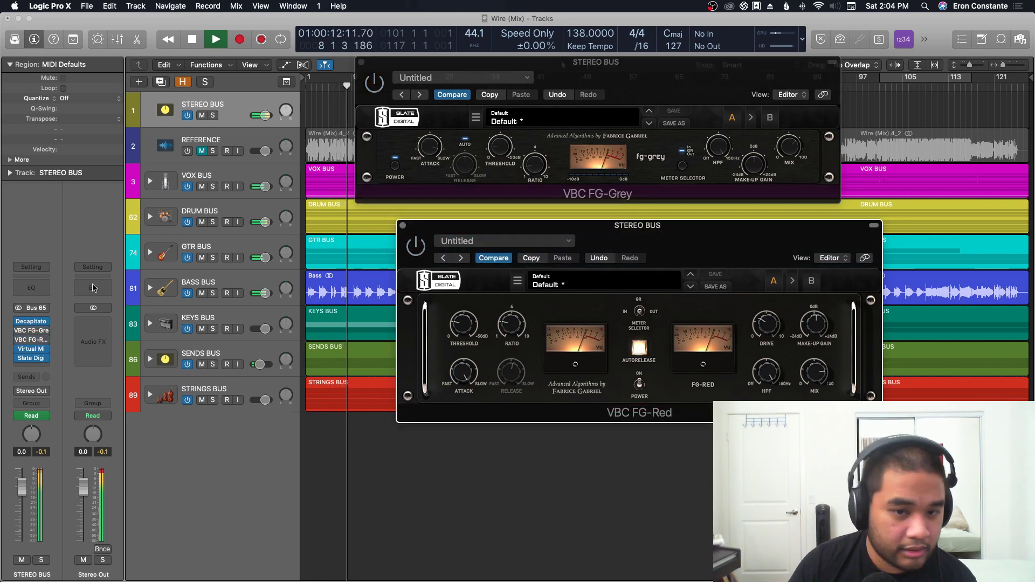
mouse_move(20, 333)
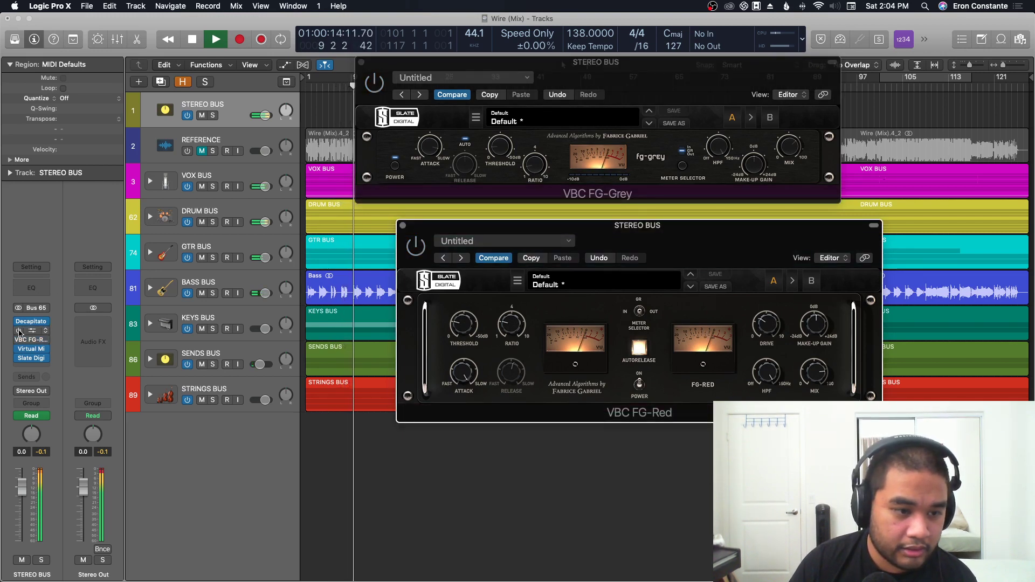
left_click(20, 331)
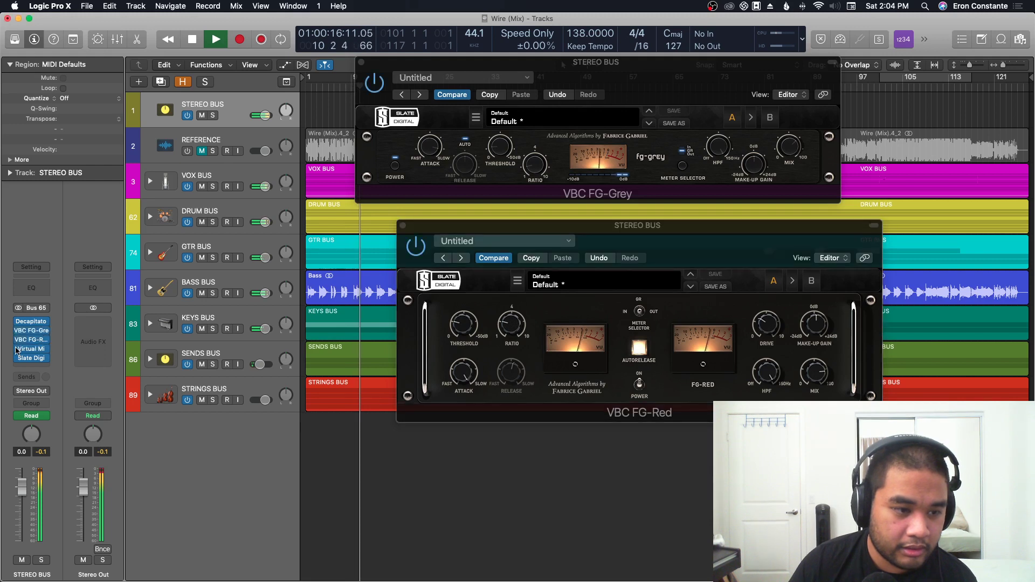
left_click(609, 93)
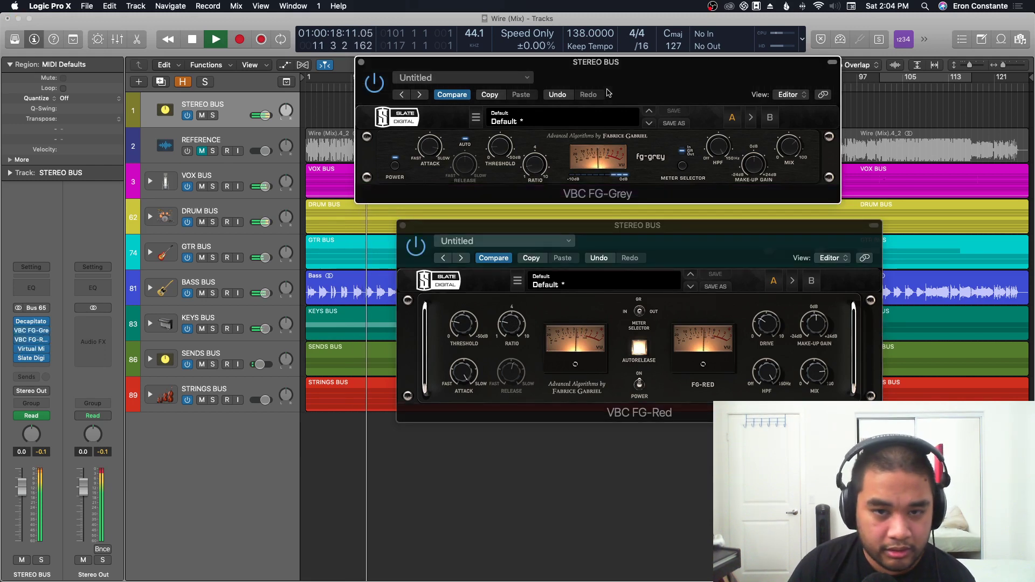
key("space")
left_click(669, 225)
key("super+w")
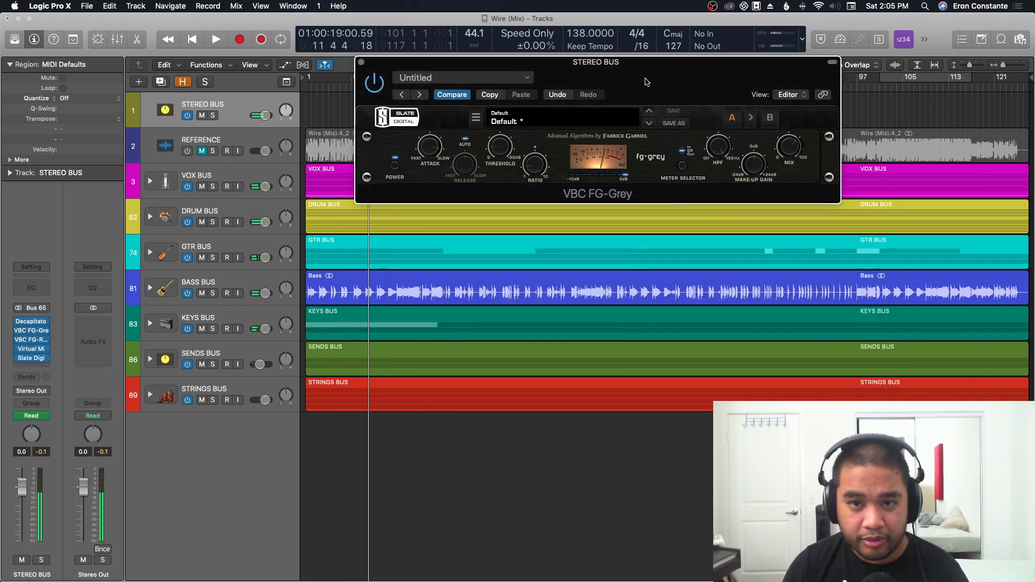
key("super+w")
key("z")
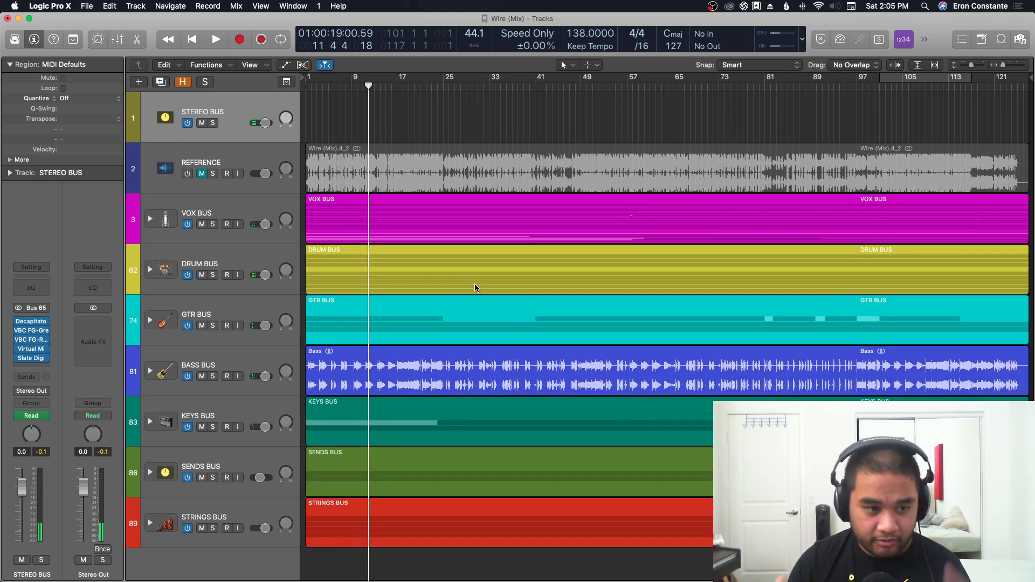
Check the AirEQ Air module in the STEREO BUS Virtual Mix Rack and examine the Slate Digital FG-X settings.
left_click(31, 353)
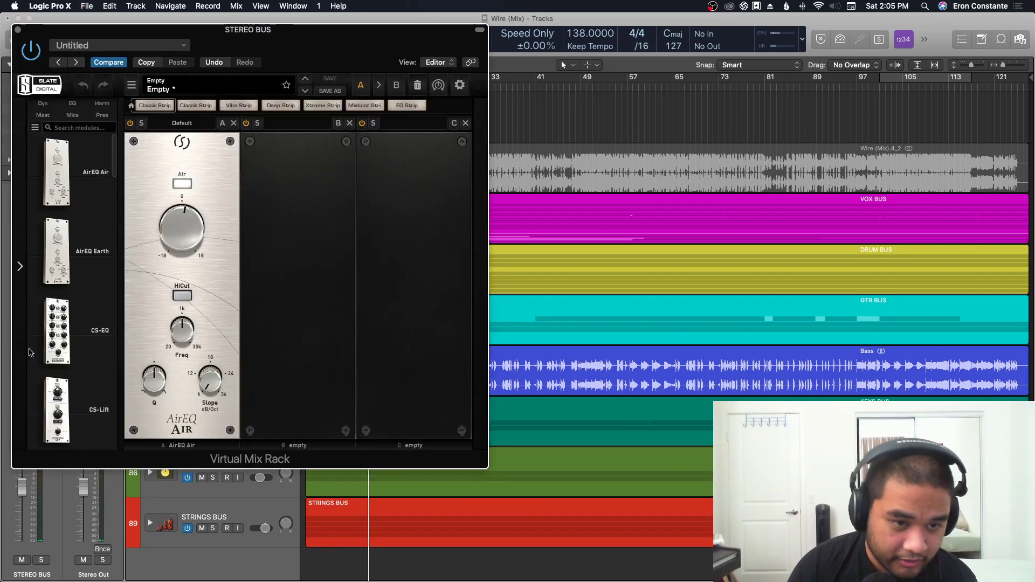
left_click_drag(286, 59, 565, 72)
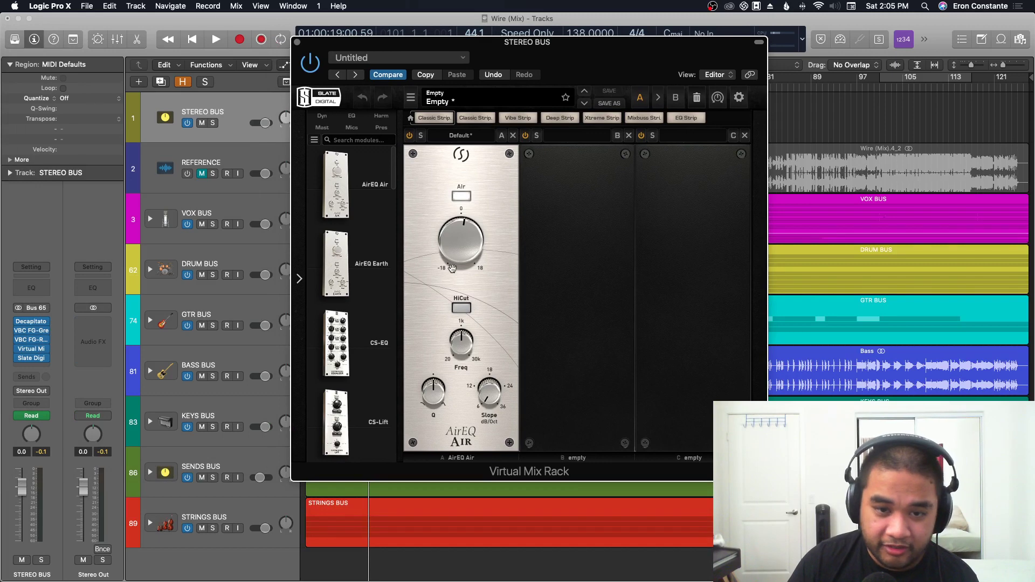
left_click(298, 43)
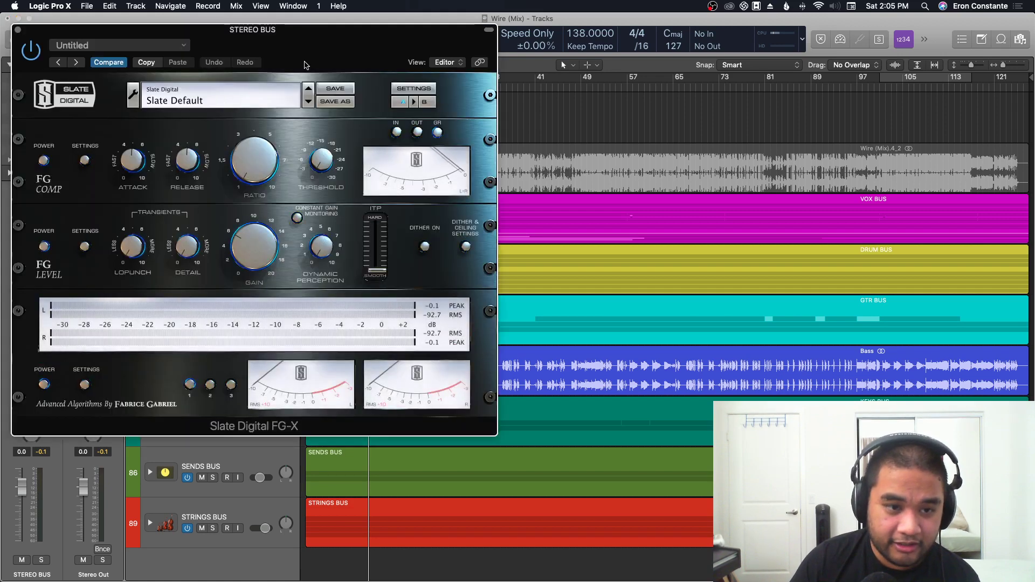
left_click_drag(300, 55, 830, 192)
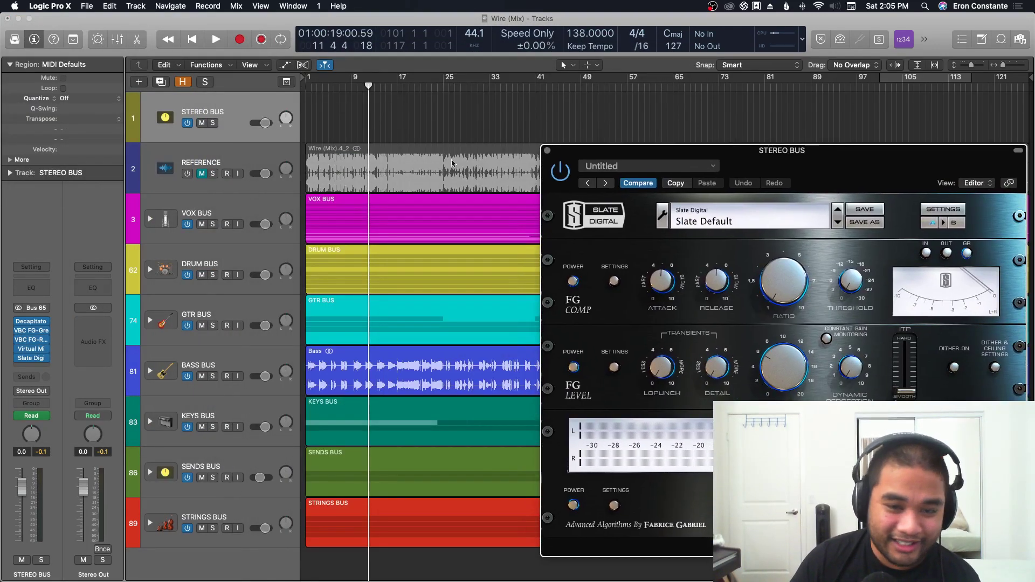
With the playhead at bar 17, insert a stereo TDR Limiter 6 GE after FG-X on STEREO BUS and close the FG-X window.
scroll(505, 144, "down", 3)
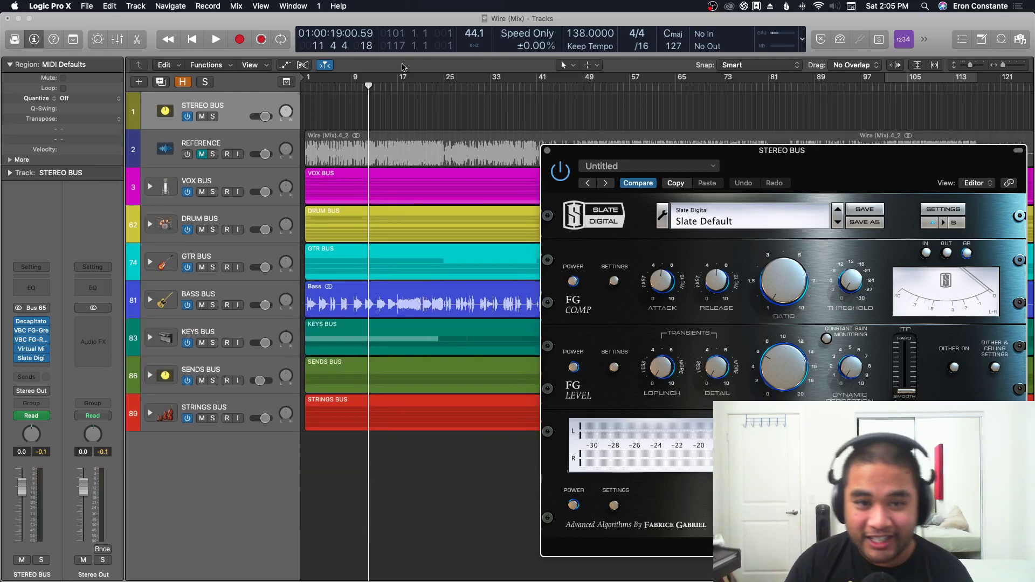
left_click(398, 87)
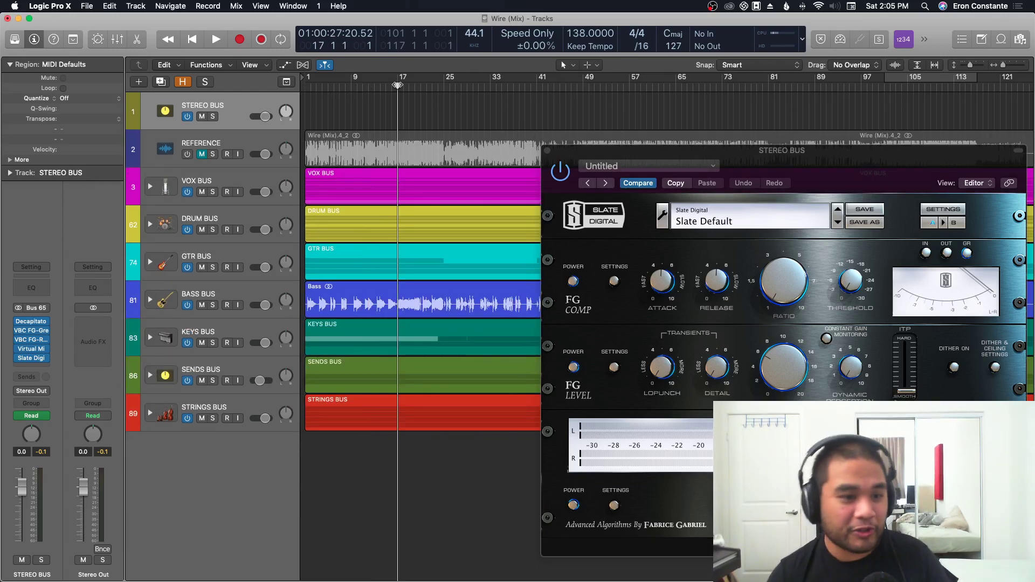
left_click(24, 370)
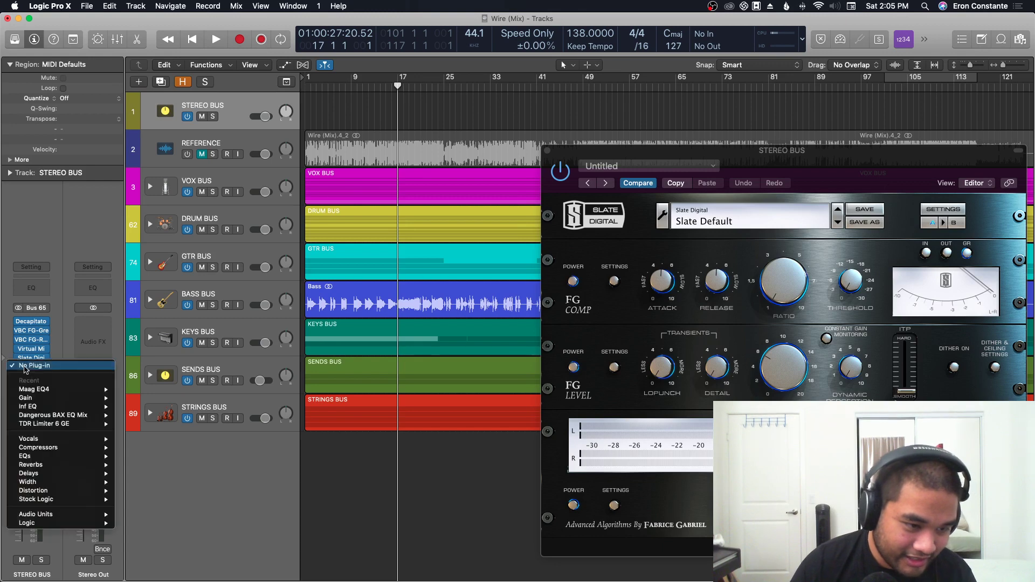
mouse_move(54, 448)
mouse_move(189, 542)
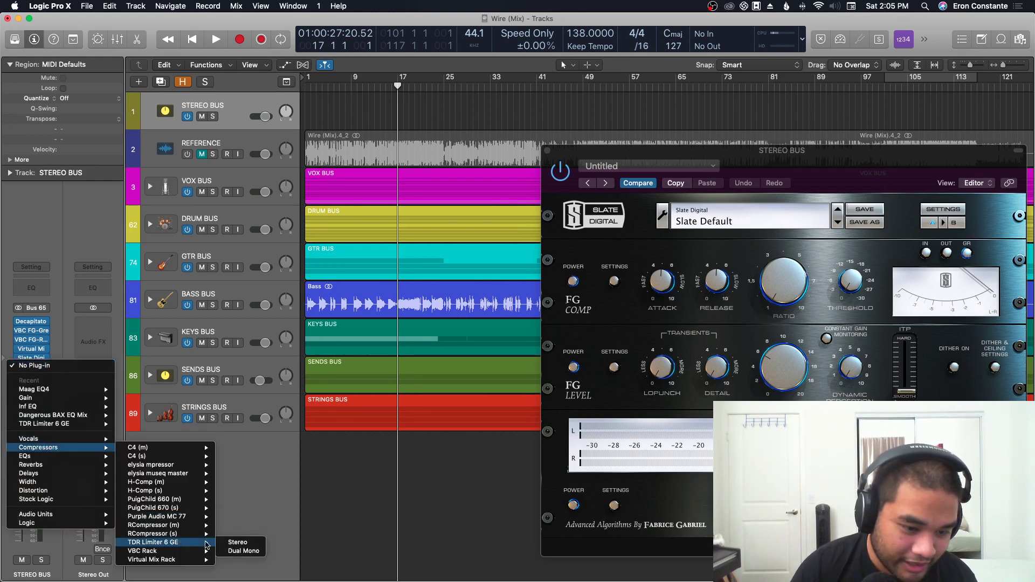
left_click(249, 543)
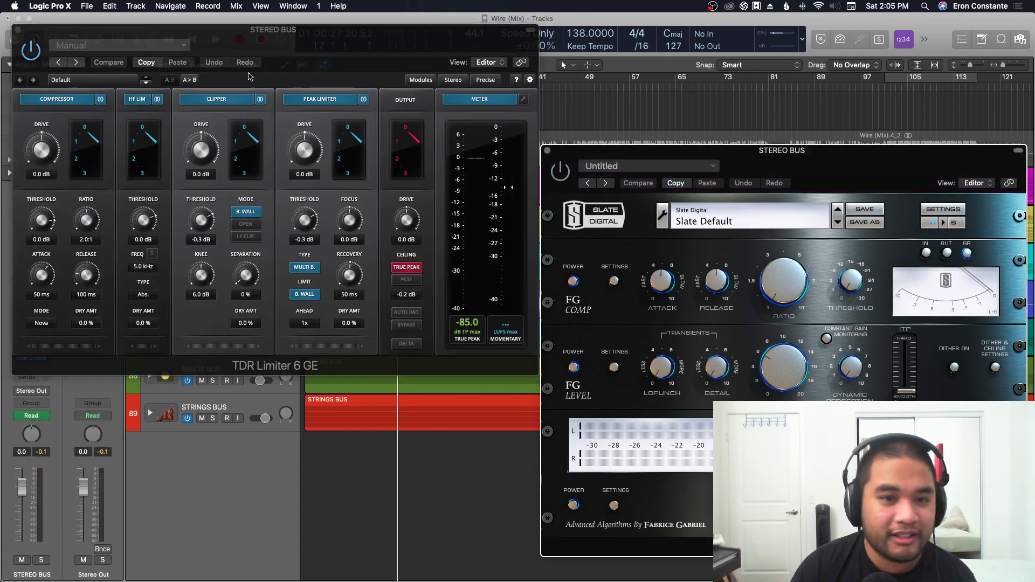
left_click_drag(816, 178, 302, 177)
key("super+w")
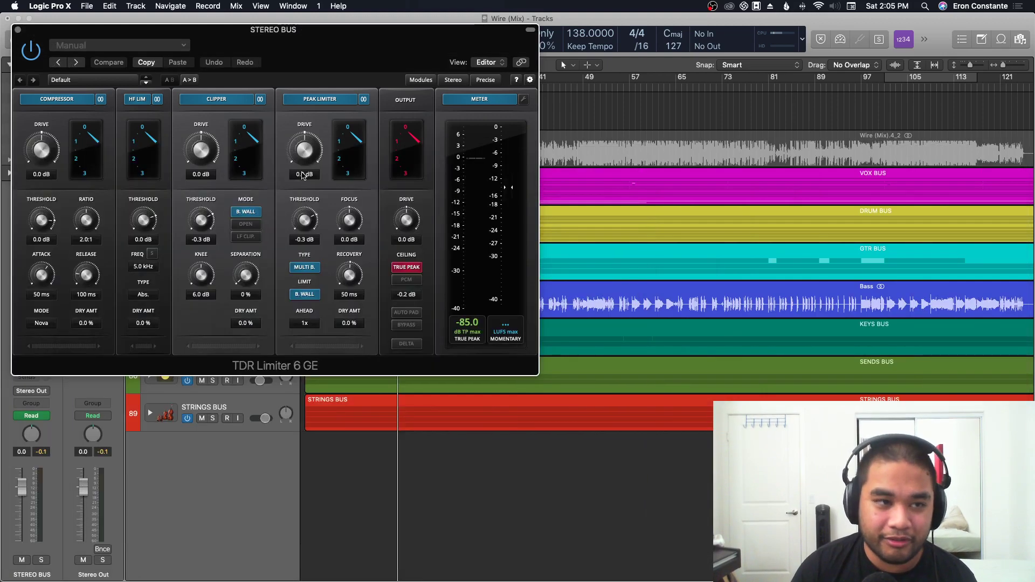
left_click_drag(318, 22, 688, 107)
During playback, set the TDR Limiter's Clipper Drive to 2.0 dB and its Peak Limiter Drive to 3.4 dB.
key("space")
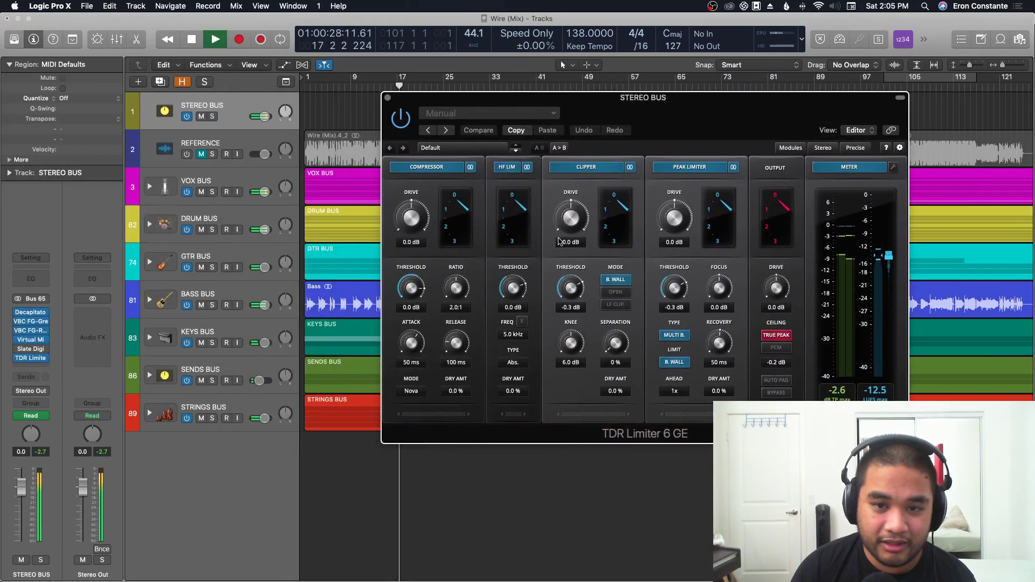
left_click_drag(570, 217, 571, 209)
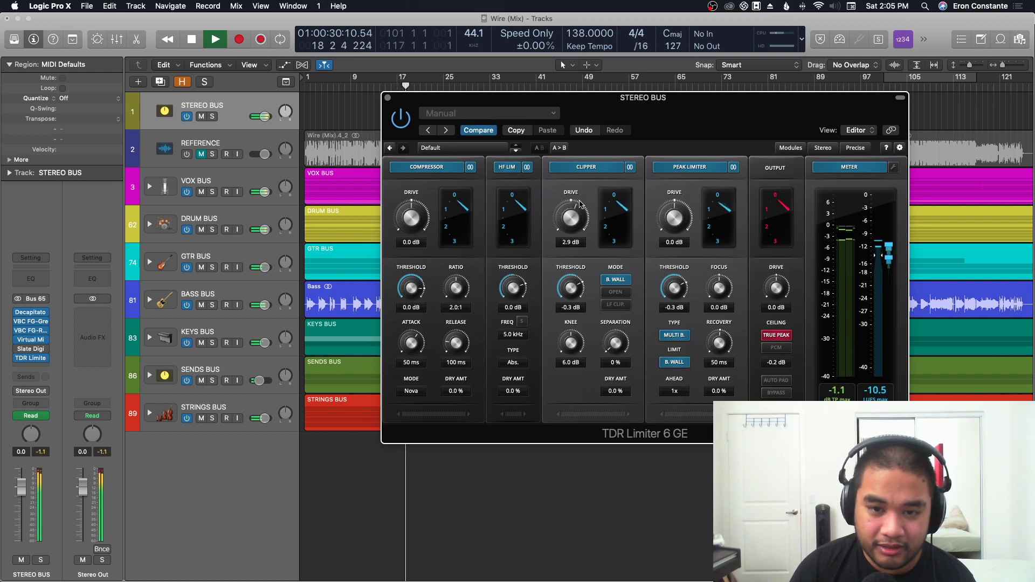
left_click_drag(674, 218, 675, 205)
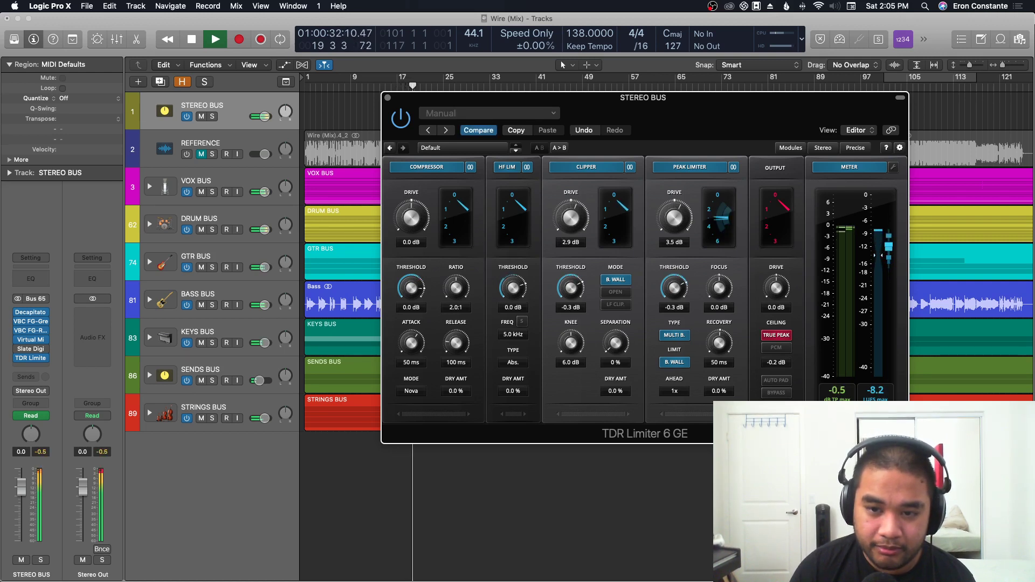
left_click_drag(575, 215, 576, 216)
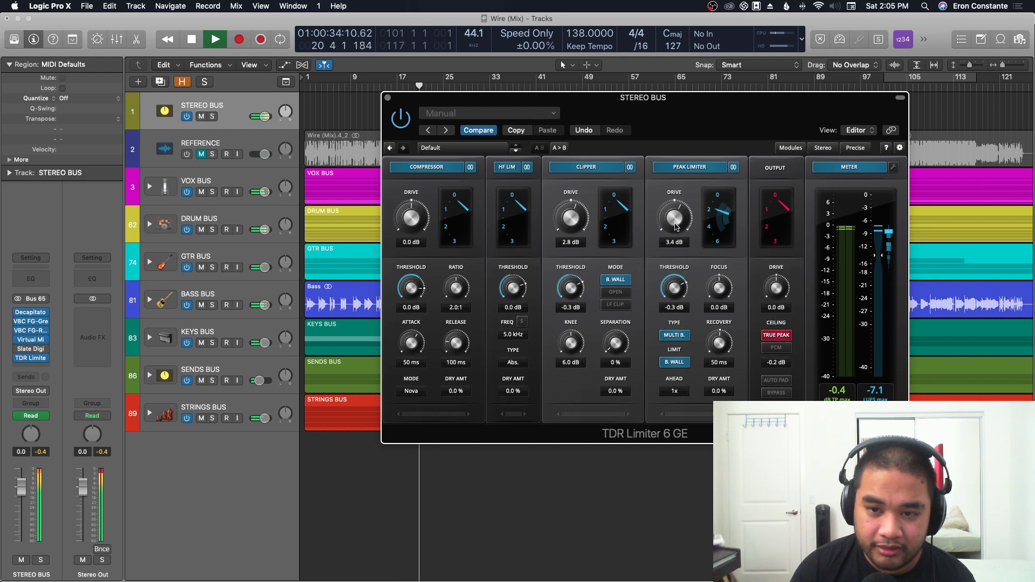
left_click_drag(675, 218, 674, 215)
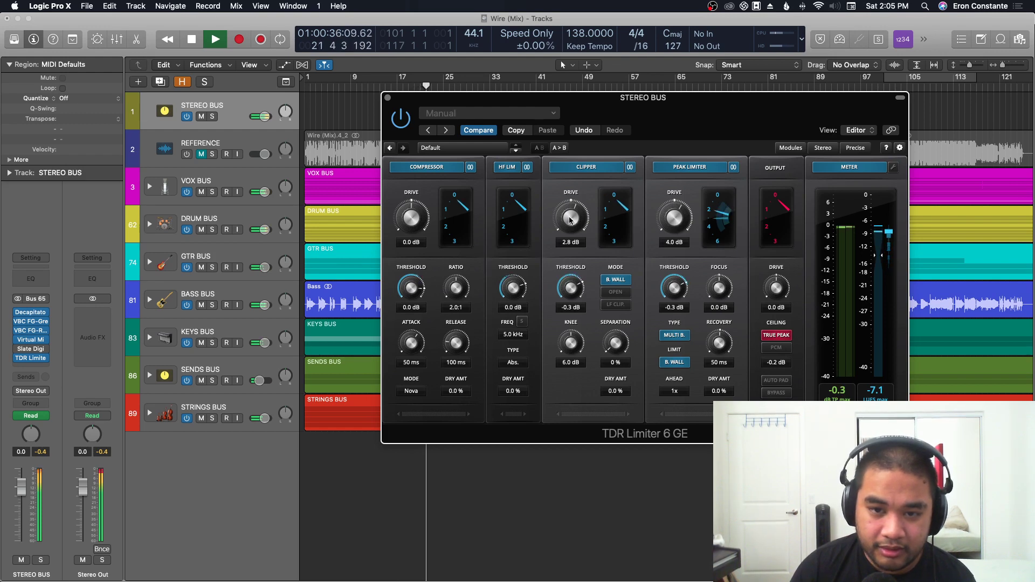
left_click_drag(570, 216, 571, 224)
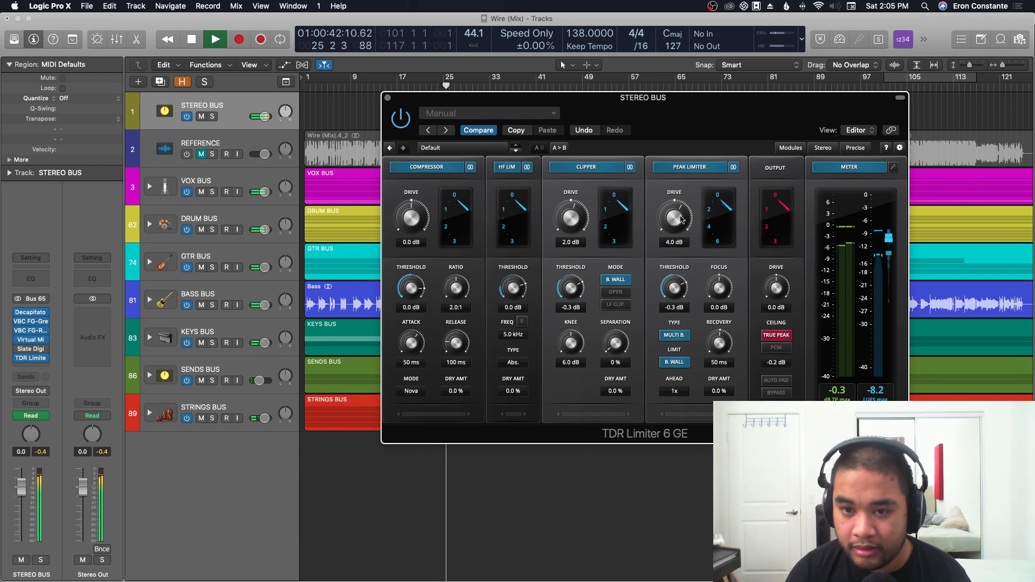
left_click_drag(674, 216, 674, 219)
key("space")
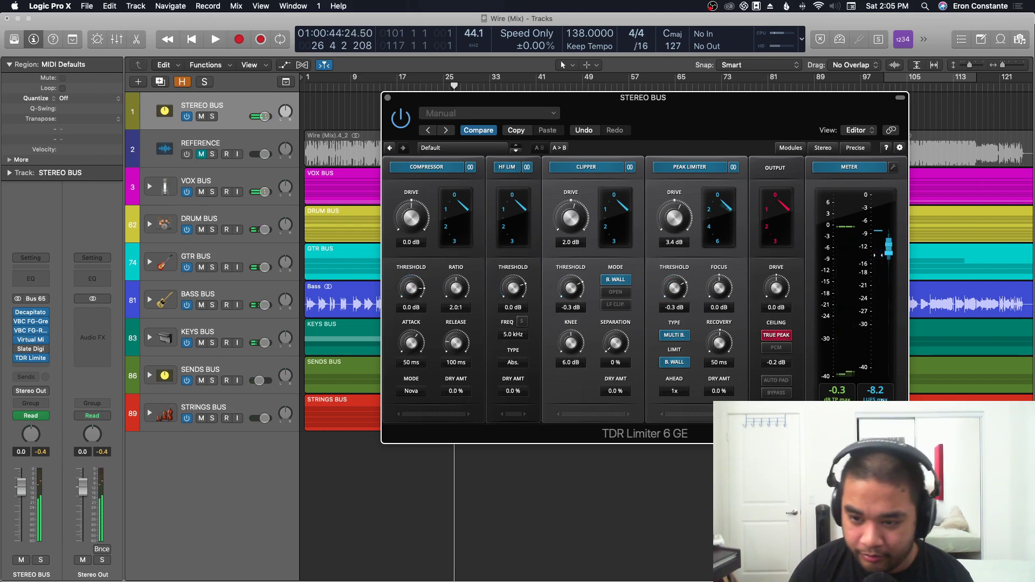
Replay the limited mix from bar 16, close the TDR Limiter 6 GE window and bypass the limiter on STEREO BUS.
left_click_drag(717, 117, 747, 230)
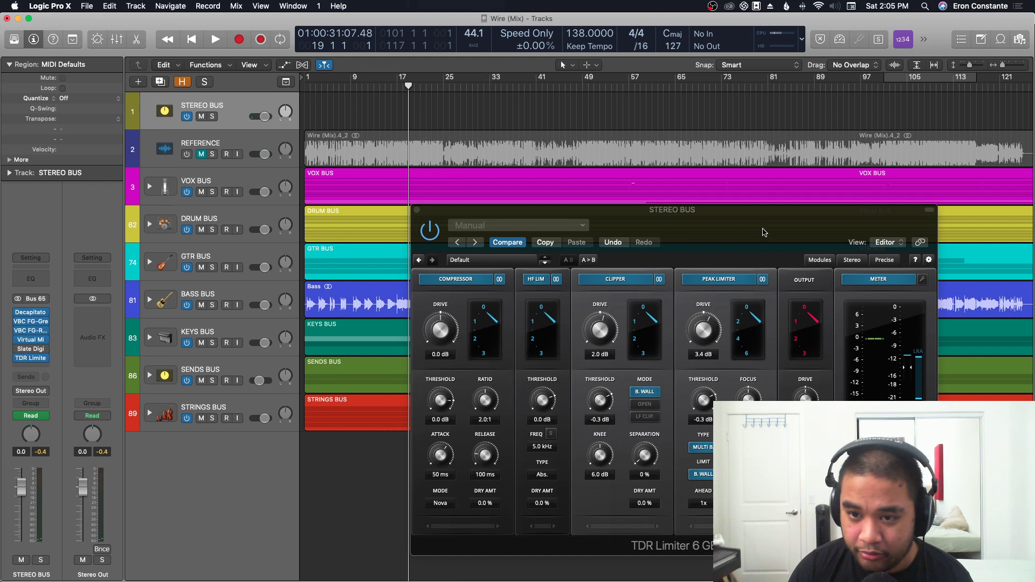
left_click_drag(784, 230, 780, 194)
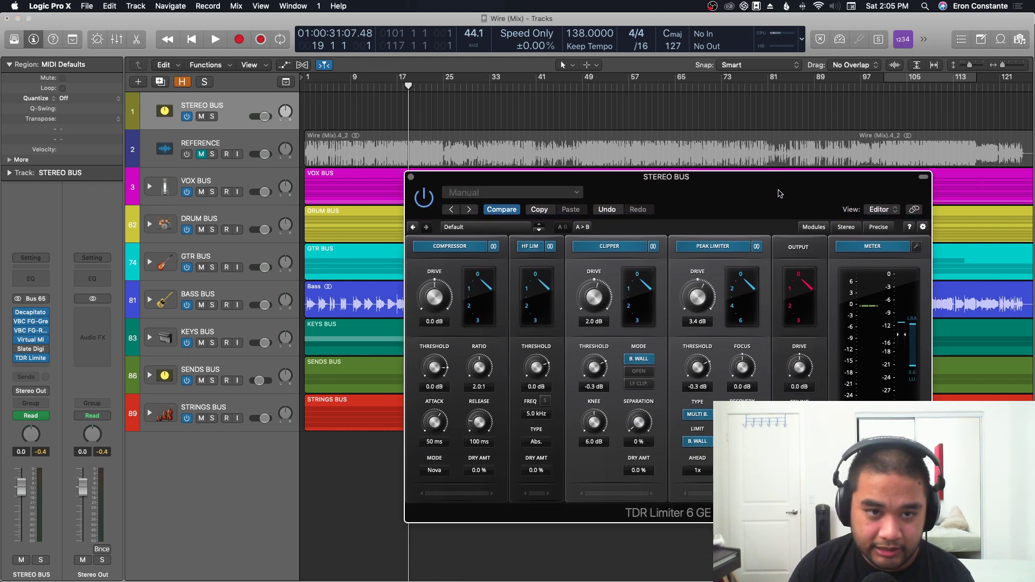
left_click(390, 87)
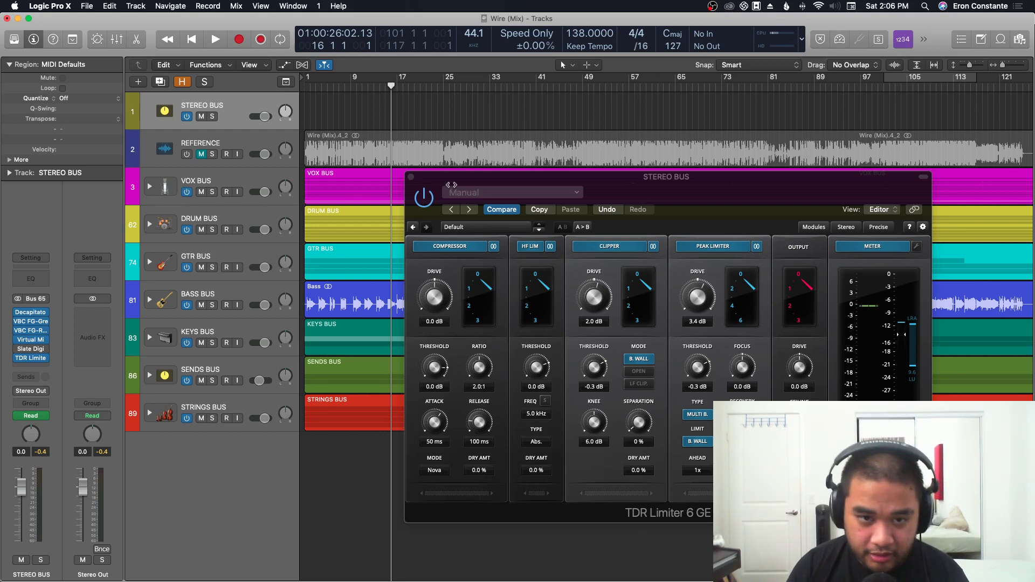
key("space")
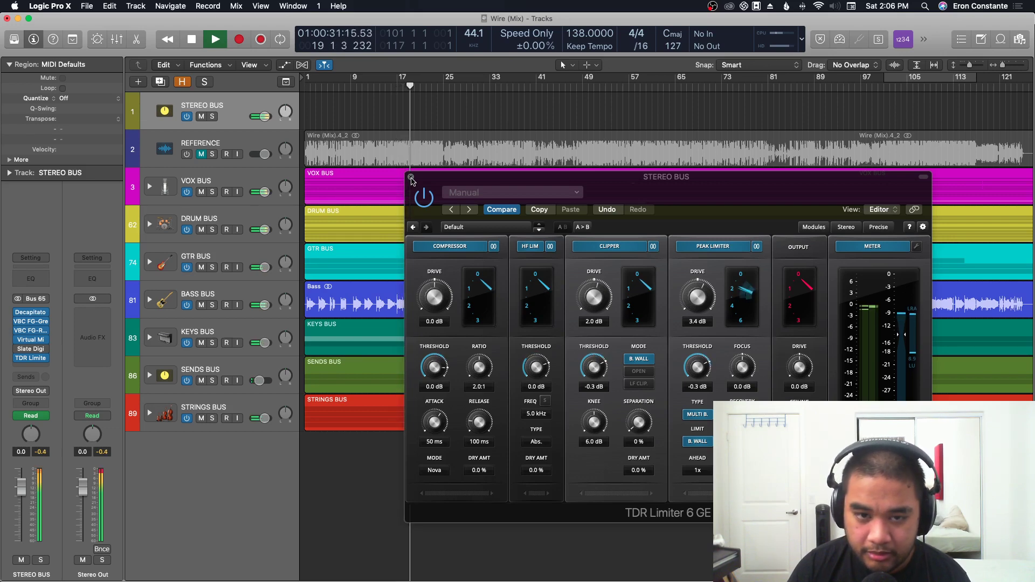
key("super+w")
key("space")
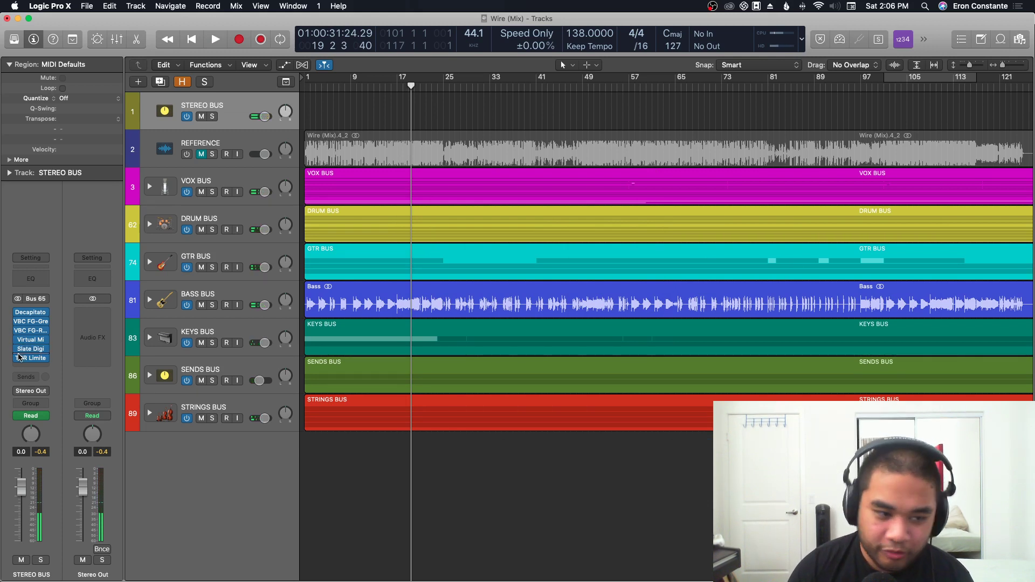
key("z")
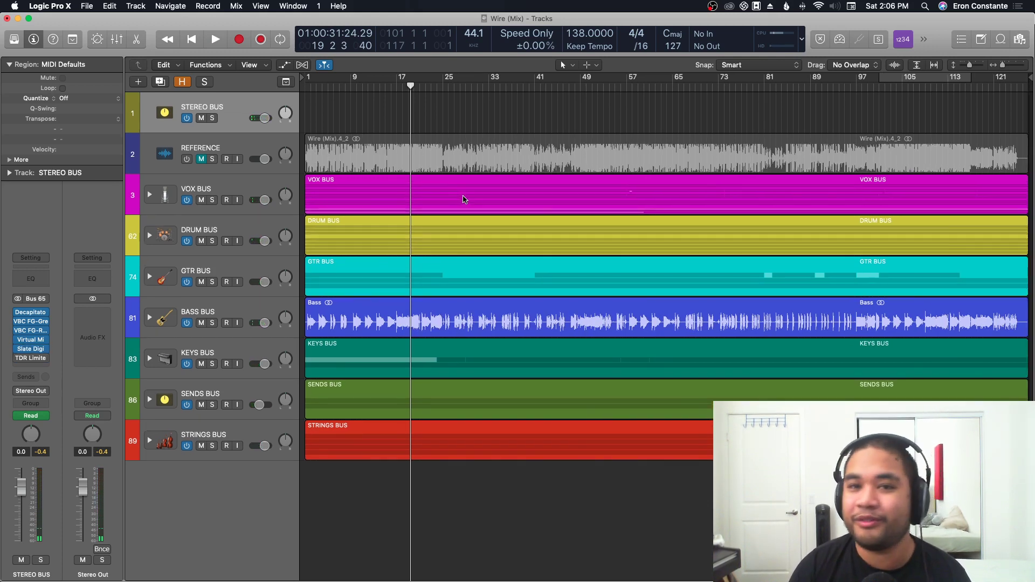